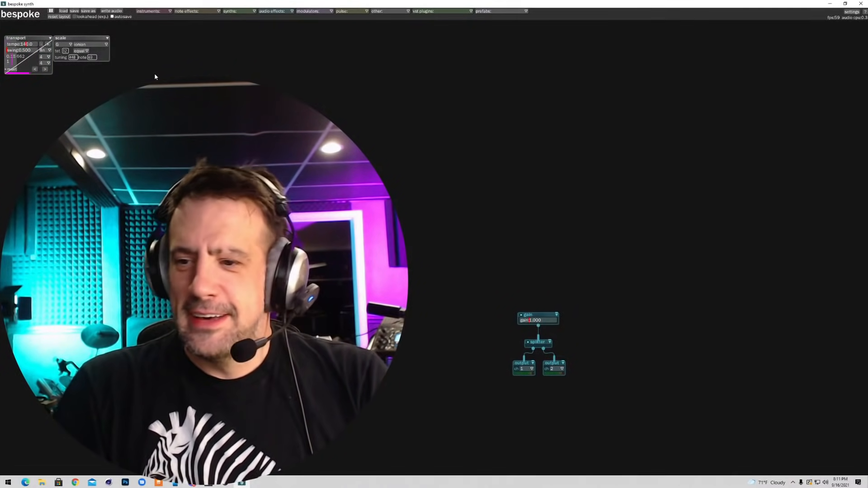
- Add a drumsequencer module and a drumplayer module to the canvas, placing the drumplayer below the sequencer
{"action": "left_click", "coordinate": [162, 14]}
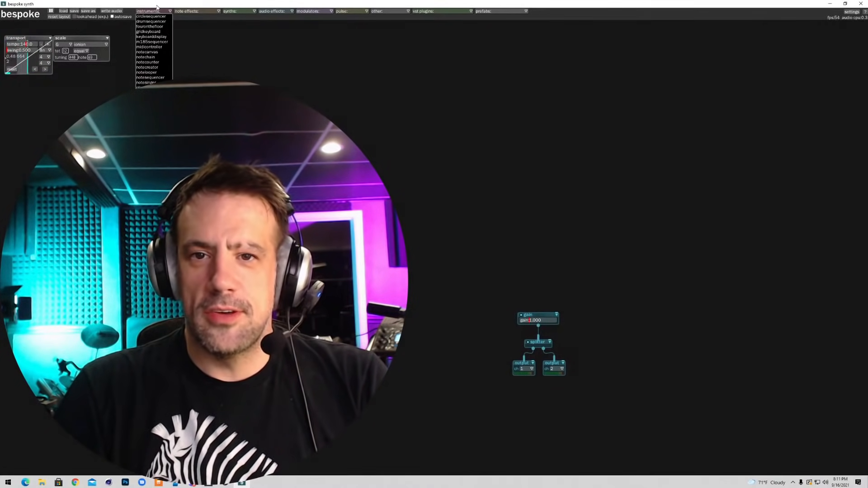
{"action": "left_click", "coordinate": [161, 15]}
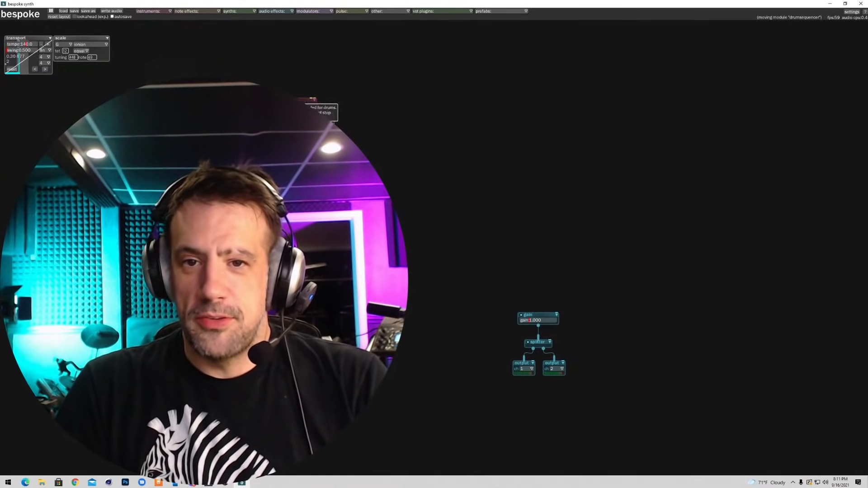
{"action": "left_click_drag", "start_coordinate": [226, 99], "coordinate": [273, 71]}
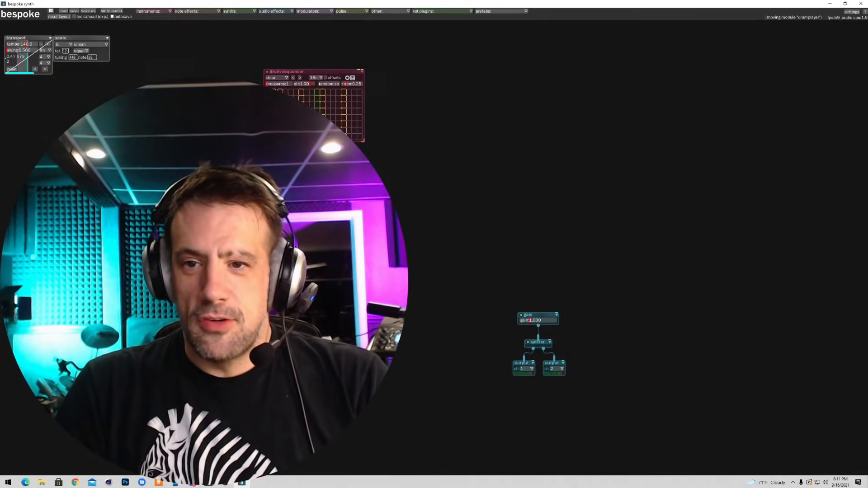
{"action": "left_click_drag", "start_coordinate": [272, 217], "coordinate": [409, 176]}
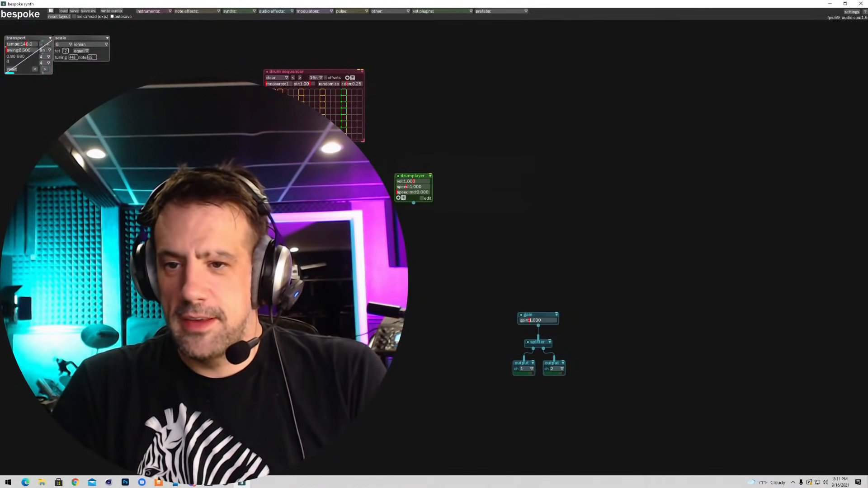
- Patch the drum sequencer's output into the drumplayer and the drumplayer's output into the gain module
{"action": "left_click_drag", "start_coordinate": [314, 143], "coordinate": [330, 156]}
{"action": "left_click_drag", "start_coordinate": [430, 176], "coordinate": [414, 207]}
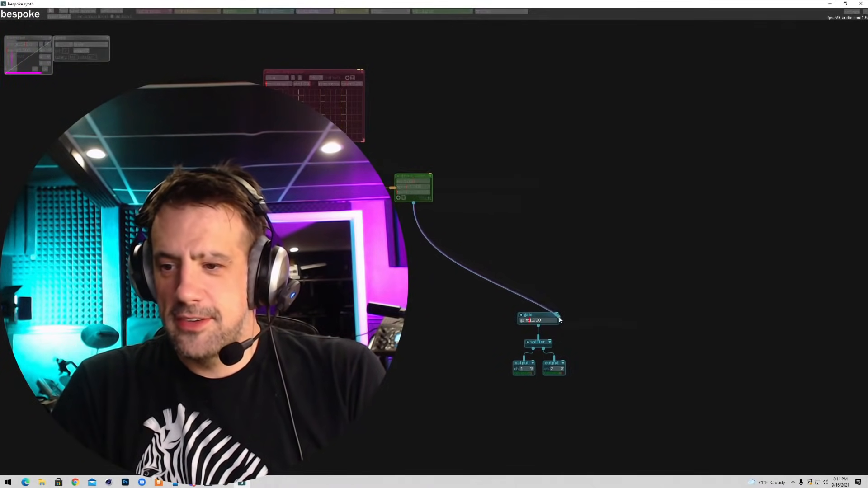
{"action": "left_click_drag", "start_coordinate": [557, 315], "coordinate": [557, 311]}
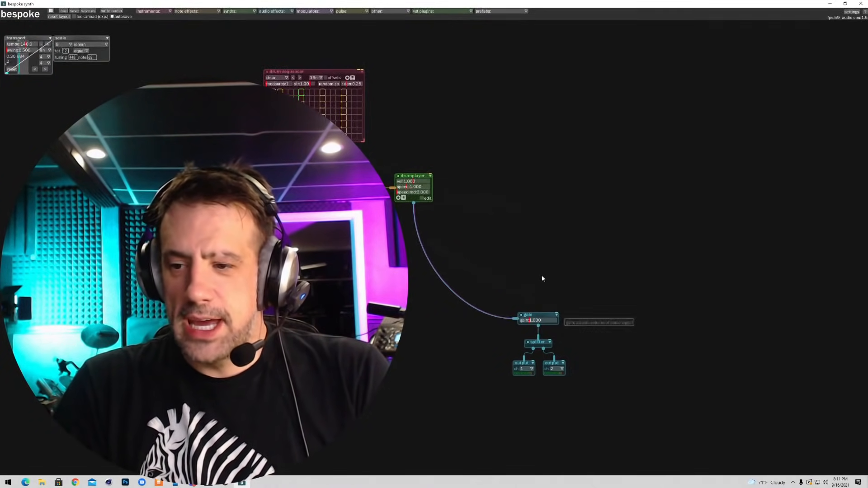
- Randomize the drum sequencer's pattern and lower the drumplayer's volume to about 0.612
{"action": "left_click", "coordinate": [329, 84]}
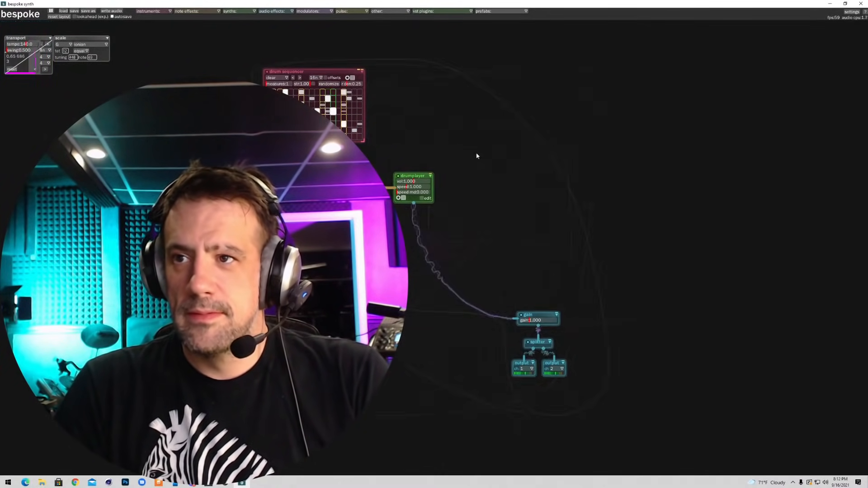
{"action": "left_click_drag", "start_coordinate": [414, 181], "coordinate": [407, 181]}
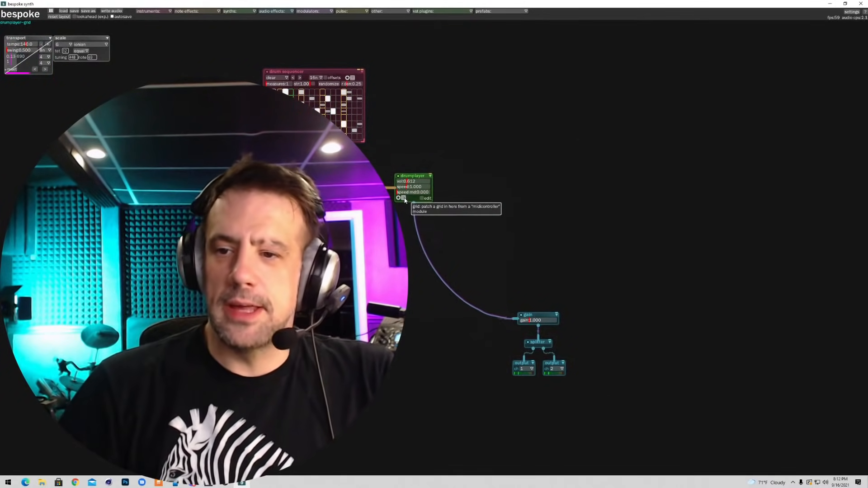
- Enable edit on the drumplayer to expose its sample pads, and move the module up, above the gain module
{"action": "left_click", "coordinate": [422, 198]}
{"action": "left_click_drag", "start_coordinate": [422, 175], "coordinate": [425, 94]}
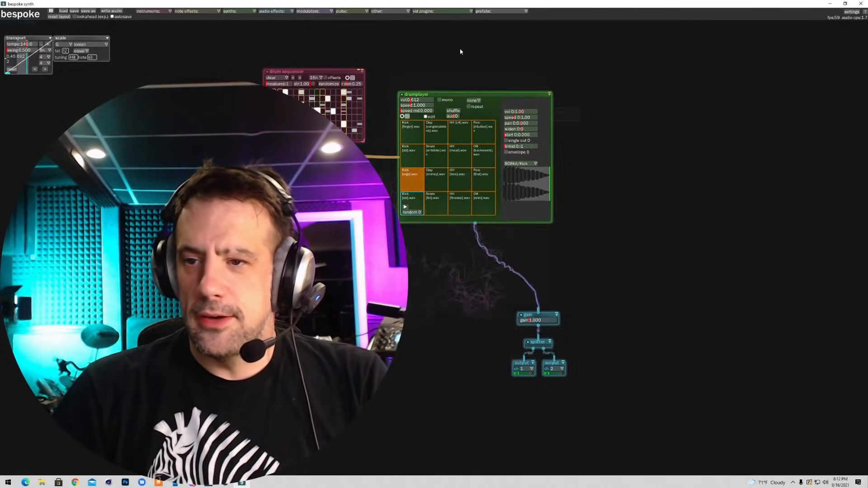
{"action": "scroll", "coordinate": [458, 55], "scroll_direction": "up", "scroll_amount": 10}
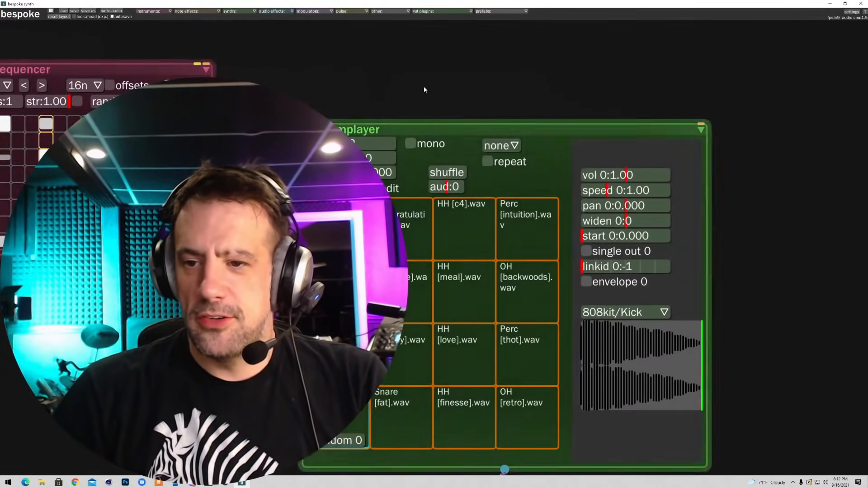
{"action": "scroll", "coordinate": [424, 89], "scroll_direction": "down", "scroll_amount": 10}
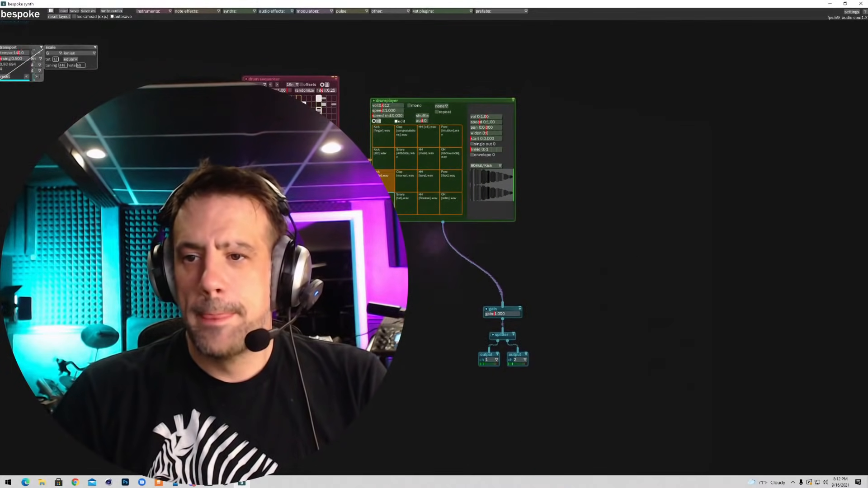
- Rearrange the modules, moving the drum sequencer farther up and the drumplayer between the sequencer and the gain module
{"action": "left_click_drag", "start_coordinate": [367, 159], "coordinate": [344, 173]}
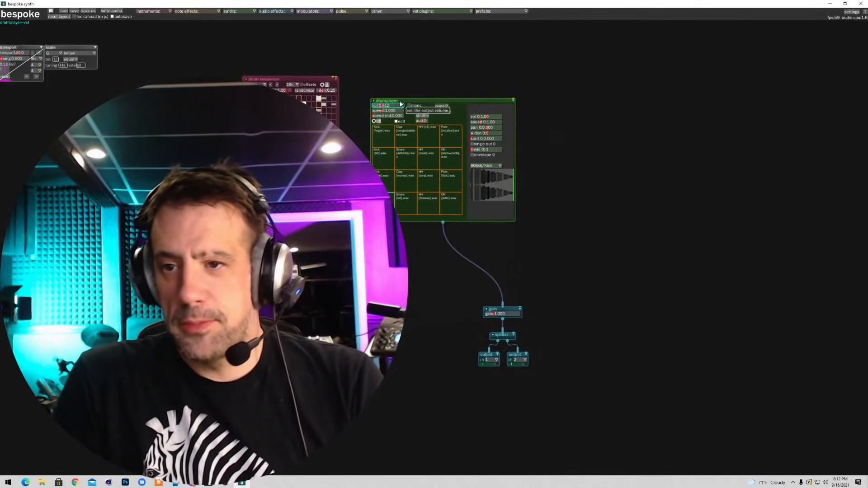
{"action": "left_click_drag", "start_coordinate": [443, 101], "coordinate": [310, 205]}
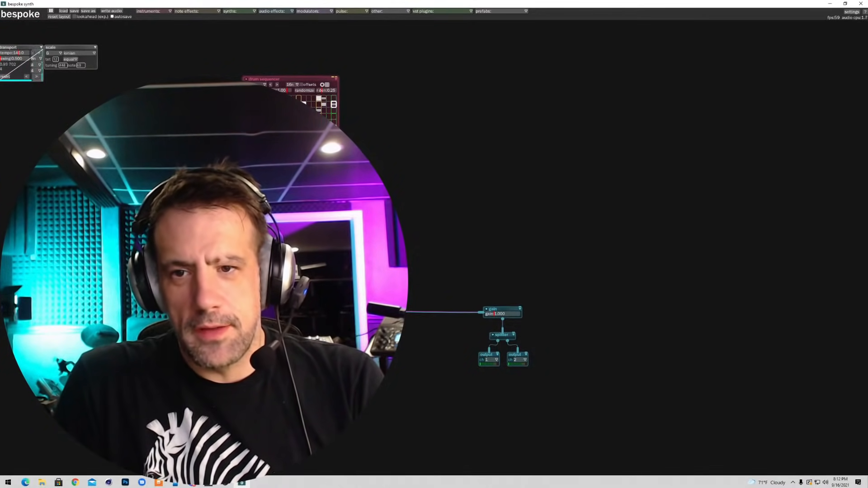
{"action": "left_click_drag", "start_coordinate": [290, 79], "coordinate": [287, 93]}
{"action": "left_click_drag", "start_coordinate": [228, 101], "coordinate": [235, 53]}
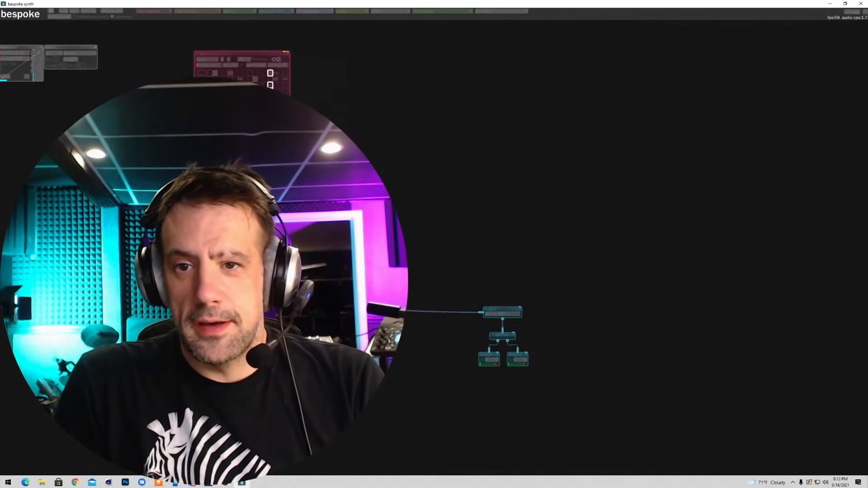
{"action": "left_click_drag", "start_coordinate": [289, 153], "coordinate": [421, 157]}
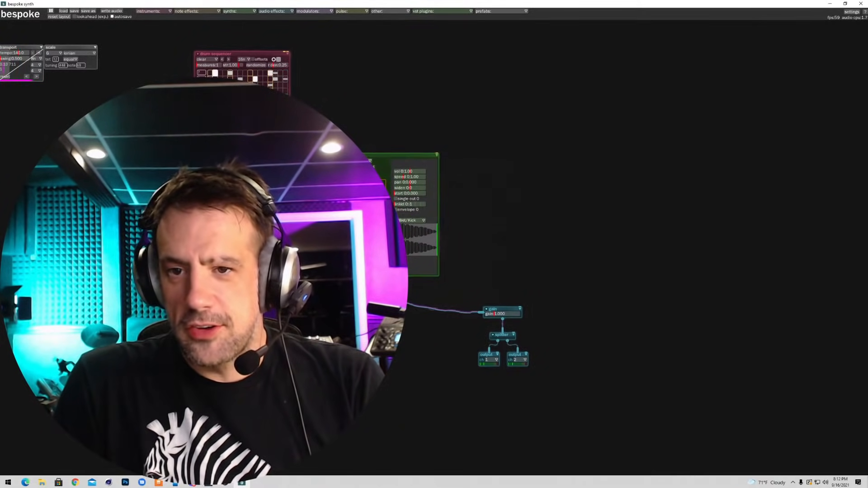
{"action": "scroll", "coordinate": [375, 149], "scroll_direction": "up", "scroll_amount": 2}
{"action": "scroll", "coordinate": [370, 153], "scroll_direction": "down", "scroll_amount": 3}
{"action": "scroll", "coordinate": [369, 154], "scroll_direction": "up", "scroll_amount": 2}
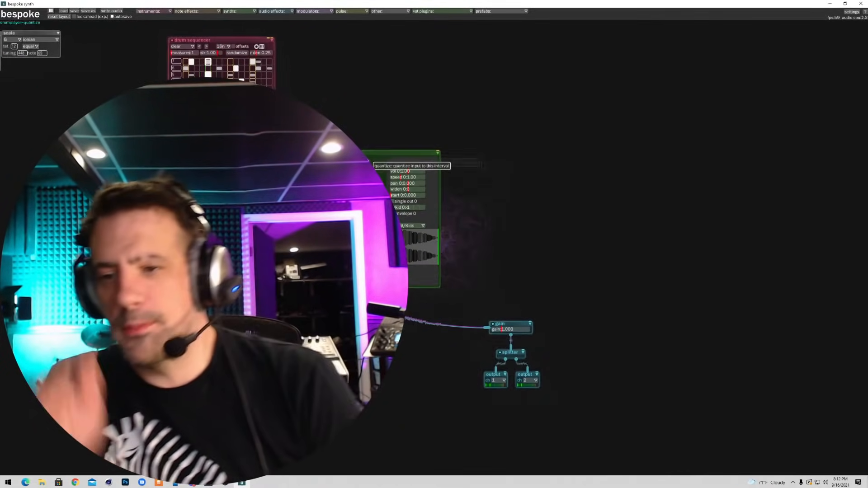
{"action": "scroll", "coordinate": [370, 151], "scroll_direction": "down", "scroll_amount": 1}
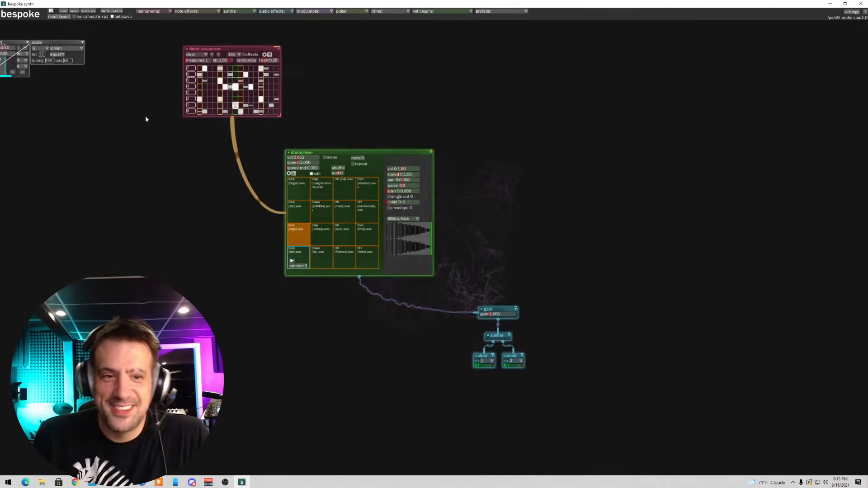
- Unpatch the drum sequencer from the drumplayer and the drumplayer from the gain module, repositioning the drumplayer below the sequencer
{"action": "left_click_drag", "start_coordinate": [232, 120], "coordinate": [207, 209]}
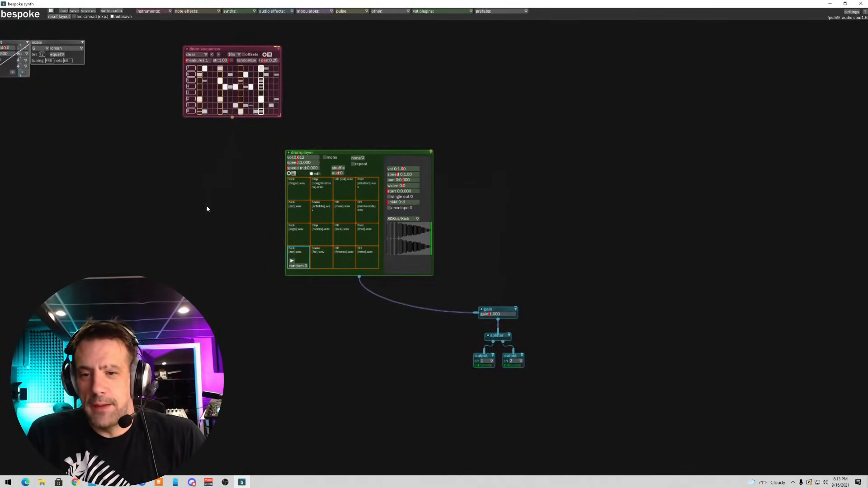
{"action": "left_click_drag", "start_coordinate": [352, 152], "coordinate": [401, 64]}
{"action": "left_click_drag", "start_coordinate": [409, 190], "coordinate": [430, 223]}
{"action": "left_click_drag", "start_coordinate": [348, 64], "coordinate": [286, 139]}
- Reconnect the drum sequencer's output to the drumplayer and the drumplayer's output to the gain module
{"action": "left_click_drag", "start_coordinate": [232, 117], "coordinate": [420, 141]}
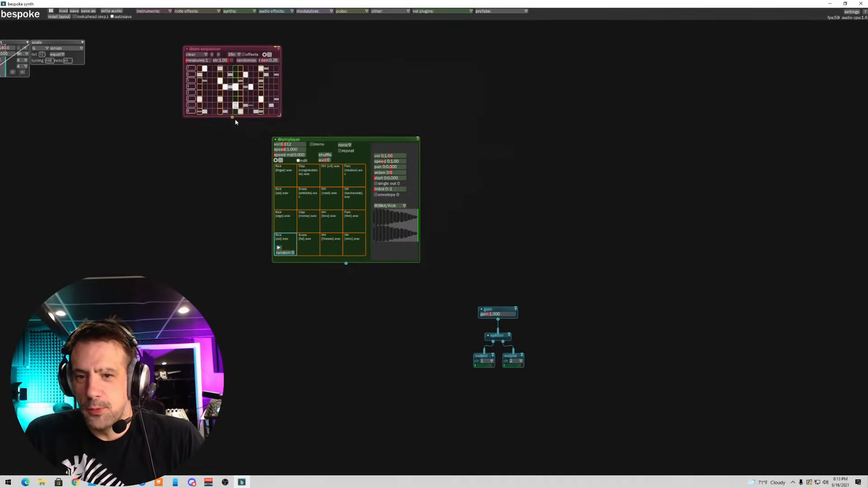
{"action": "left_click_drag", "start_coordinate": [232, 118], "coordinate": [233, 119]}
{"action": "left_click_drag", "start_coordinate": [337, 140], "coordinate": [336, 142]}
{"action": "left_click_drag", "start_coordinate": [233, 119], "coordinate": [418, 140]}
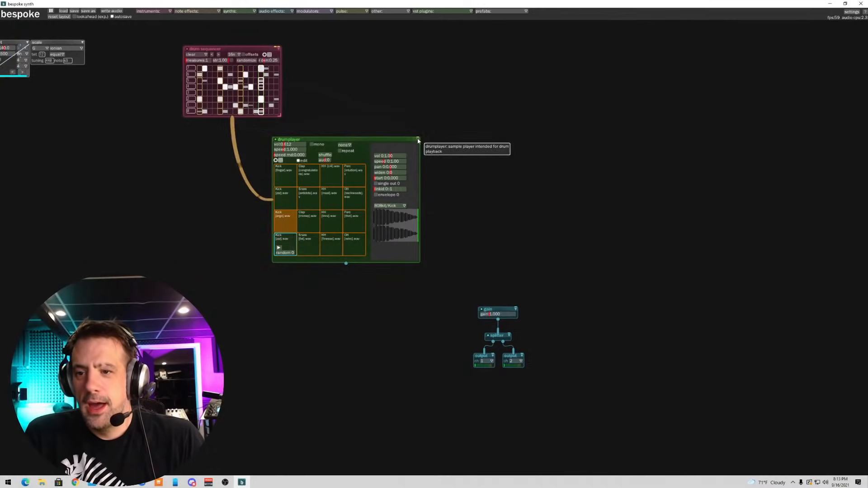
{"action": "left_click_drag", "start_coordinate": [346, 263], "coordinate": [514, 310]}
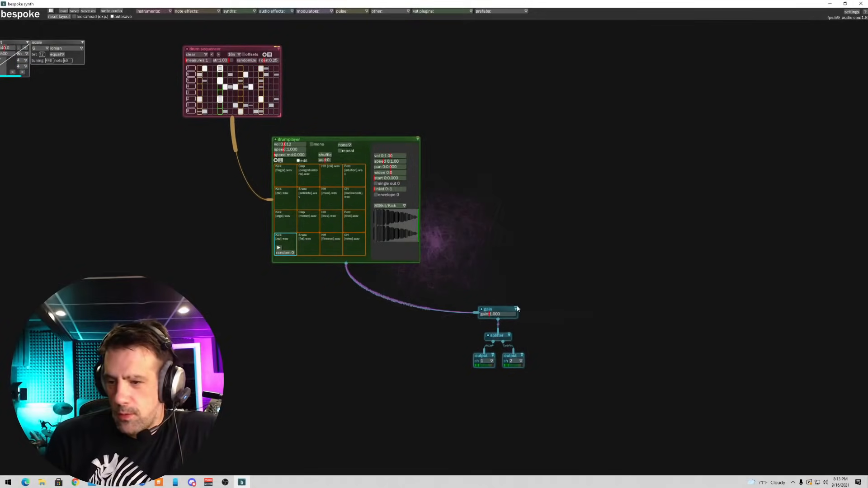
- Raise the gain module's gain to about 2.023
{"action": "scroll", "coordinate": [516, 294], "scroll_direction": "up", "scroll_amount": 2}
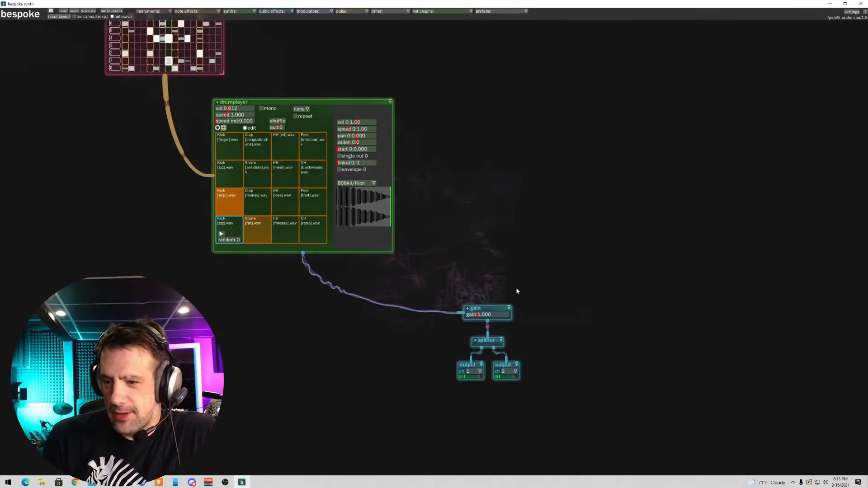
{"action": "scroll", "coordinate": [517, 298], "scroll_direction": "up", "scroll_amount": 2}
{"action": "left_click", "coordinate": [480, 315]}
{"action": "scroll", "coordinate": [490, 301], "scroll_direction": "up", "scroll_amount": 2}
{"action": "scroll", "coordinate": [491, 299], "scroll_direction": "down", "scroll_amount": 4}
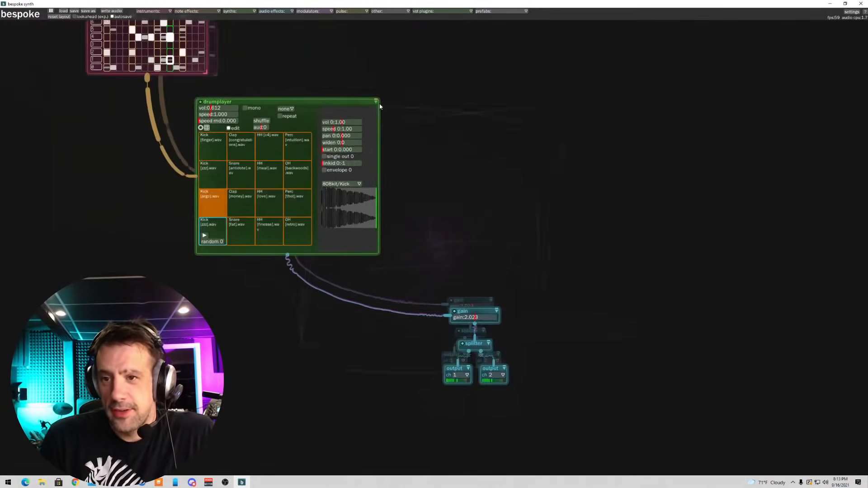
{"action": "scroll", "coordinate": [361, 86], "scroll_direction": "up", "scroll_amount": 5}
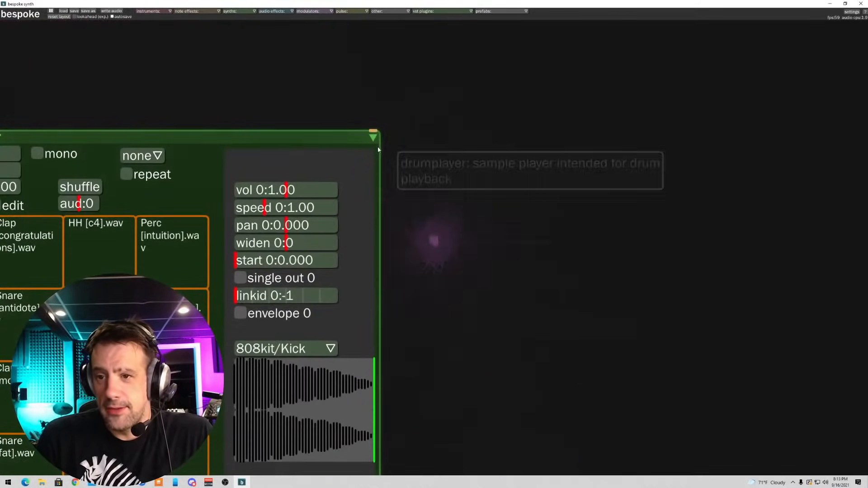
{"action": "scroll", "coordinate": [373, 130], "scroll_direction": "down", "scroll_amount": 3}
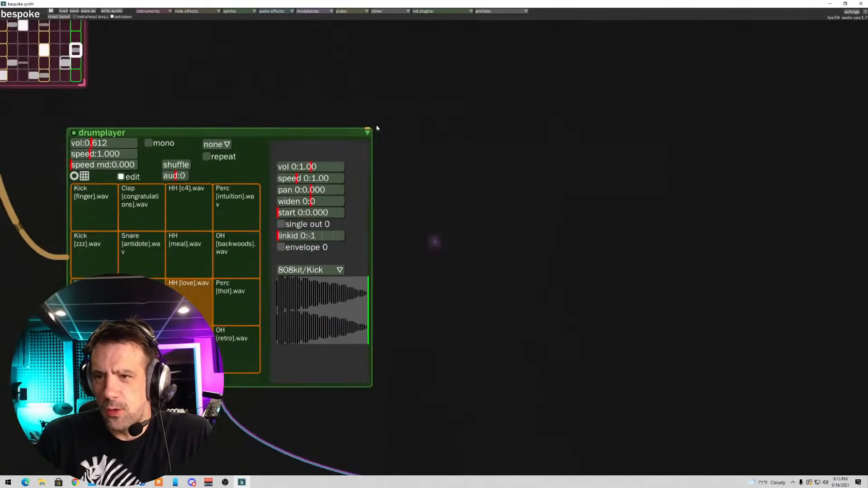
{"action": "scroll", "coordinate": [373, 130], "scroll_direction": "down", "scroll_amount": 4}
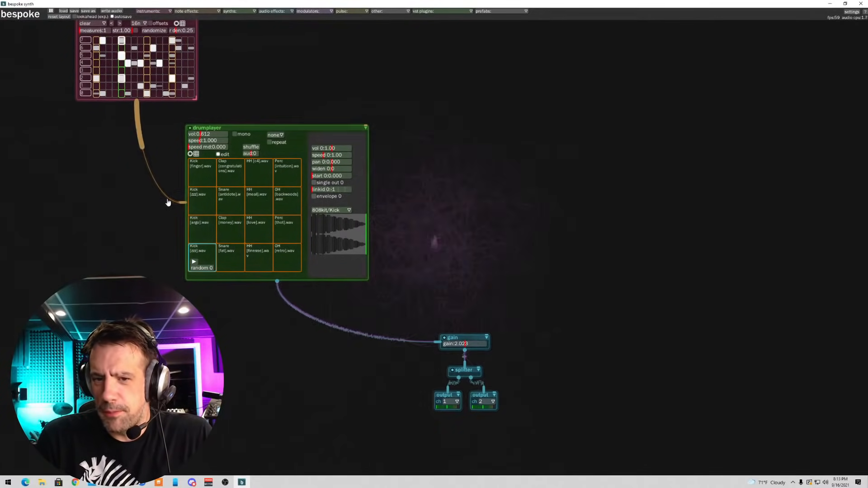
- Select the whole drumplayer module with a marquee and delete it from the canvas
{"action": "left_click", "coordinate": [186, 207]}
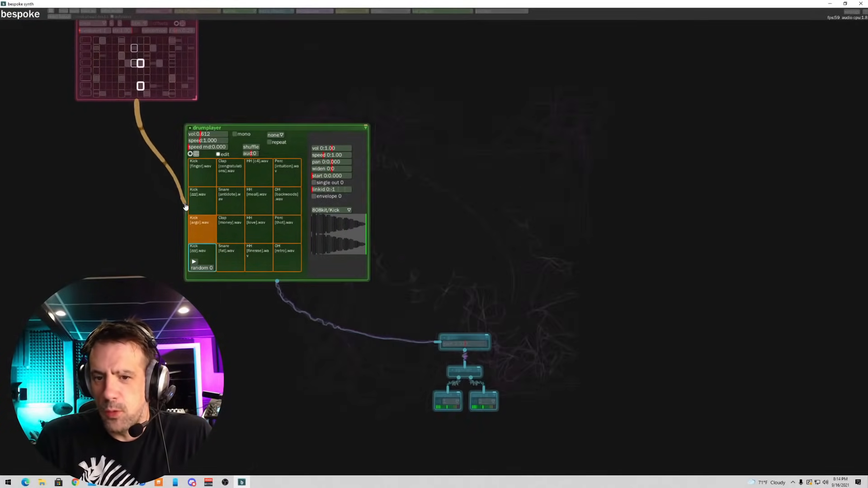
{"action": "left_click", "coordinate": [185, 207]}
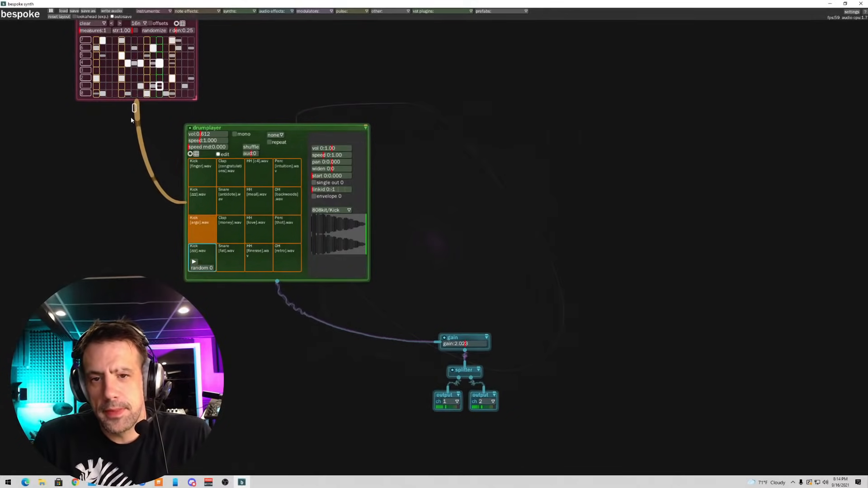
{"action": "left_click_drag", "start_coordinate": [135, 106], "coordinate": [127, 154]}
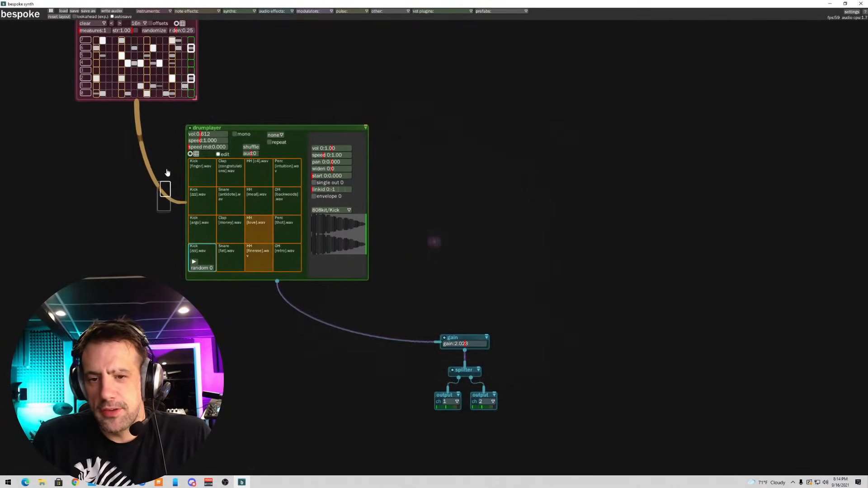
{"action": "left_click_drag", "start_coordinate": [181, 123], "coordinate": [397, 294]}
{"action": "key", "text": "Delete"}
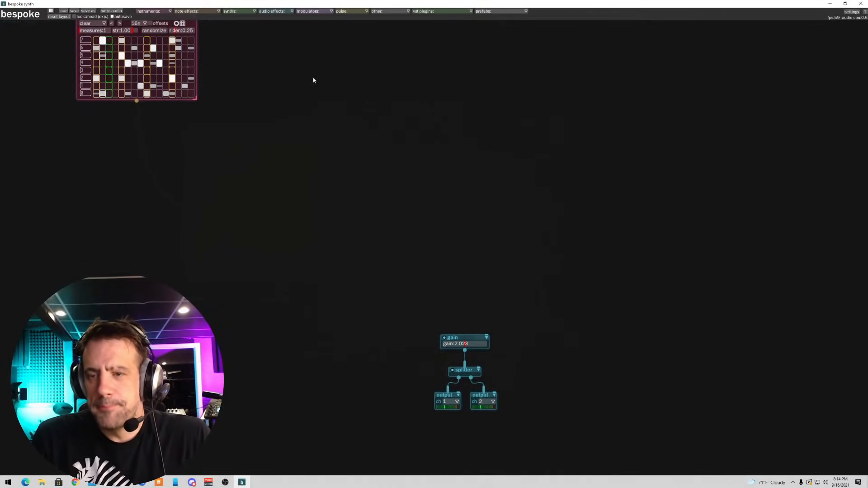
- Add a quantizer module and place it in the free space between the drum sequencer and the gain module
{"action": "scroll", "coordinate": [248, 132], "scroll_direction": "down", "scroll_amount": 3}
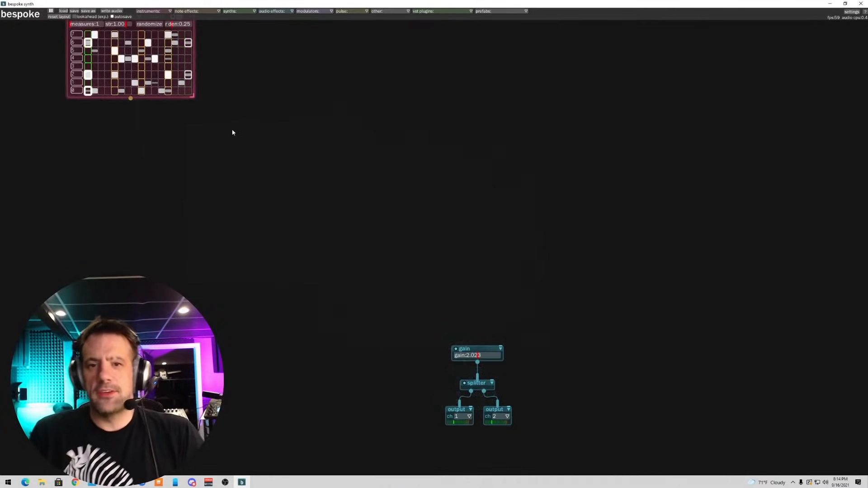
{"action": "key", "text": "q"}
{"action": "left_click", "coordinate": [290, 116]}
{"action": "scroll", "coordinate": [292, 116], "scroll_direction": "up", "scroll_amount": 5}
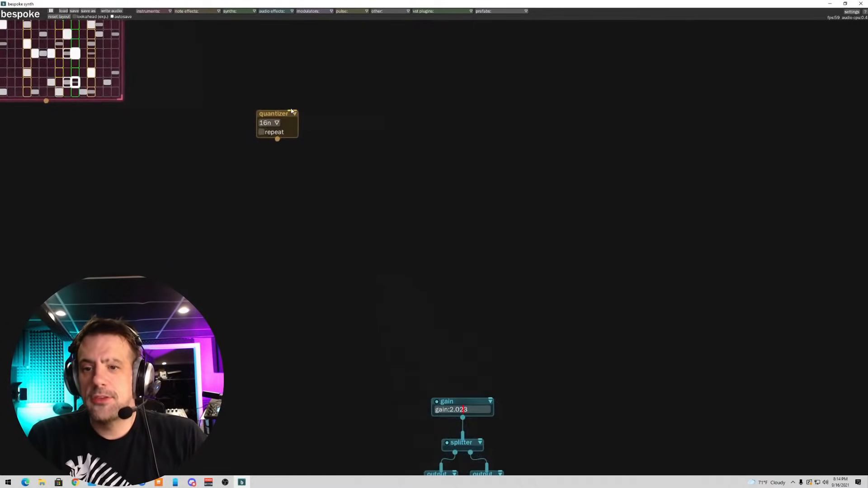
{"action": "left_click_drag", "start_coordinate": [278, 112], "coordinate": [326, 170]}
{"action": "scroll", "coordinate": [167, 149], "scroll_direction": "down", "scroll_amount": 4}
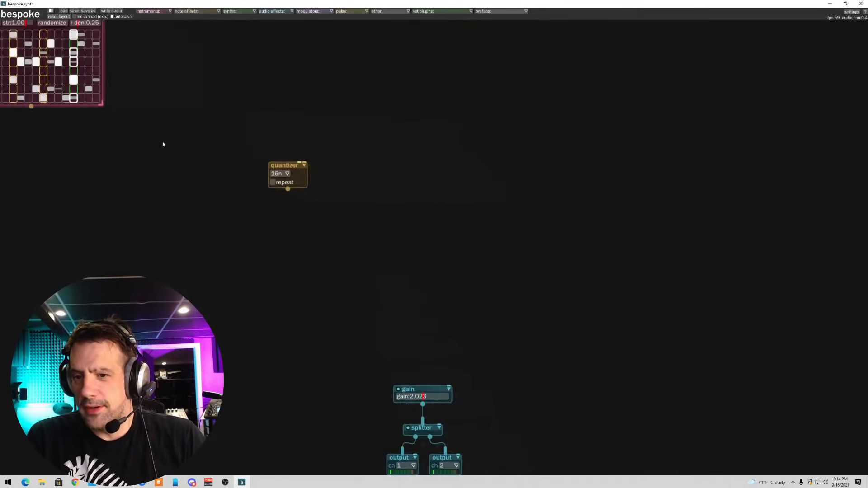
- Add a scaledegree module to the canvas beside the quantizer
{"action": "key", "text": "s"}
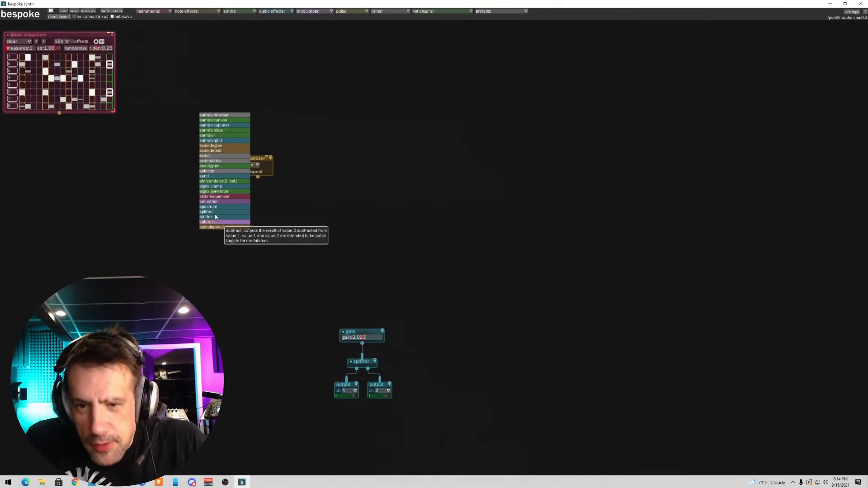
{"action": "left_click", "coordinate": [219, 147]}
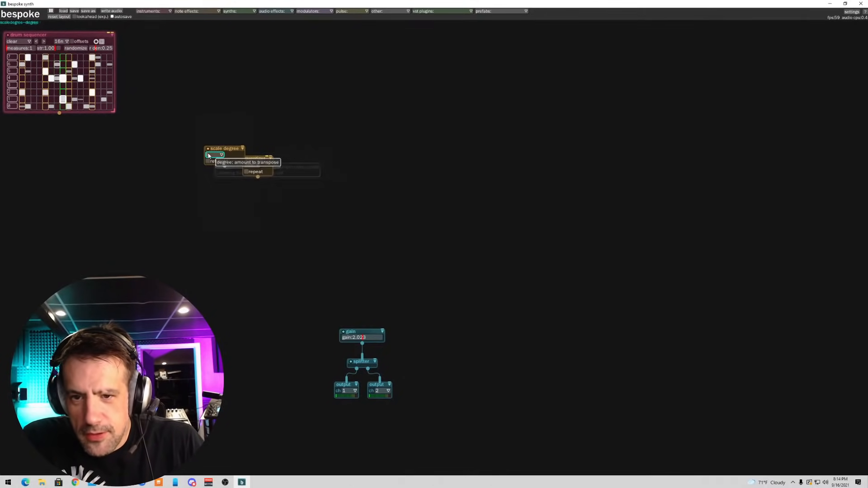
- Delete the scaledegree module and move the drum sequencer to just above the quantizer
{"action": "left_click_drag", "start_coordinate": [214, 149], "coordinate": [244, 138]}
{"action": "key", "text": "Delete"}
{"action": "scroll", "coordinate": [199, 99], "scroll_direction": "down", "scroll_amount": 2}
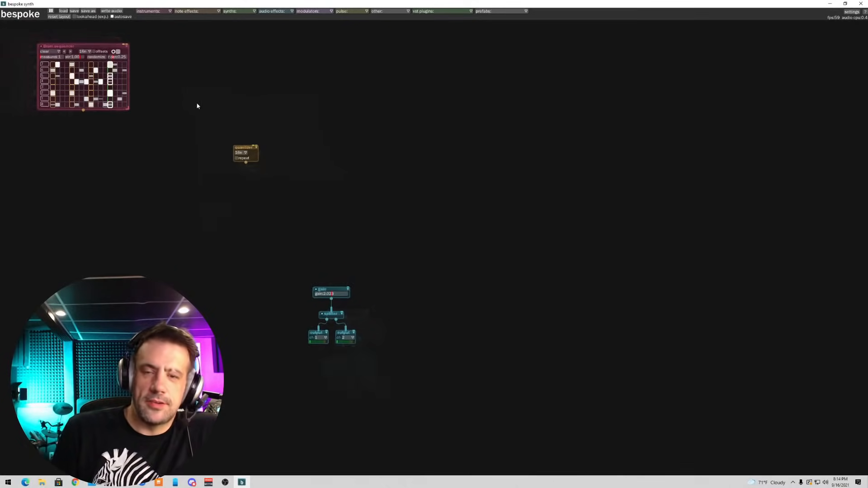
{"action": "left_click_drag", "start_coordinate": [93, 43], "coordinate": [231, 65]}
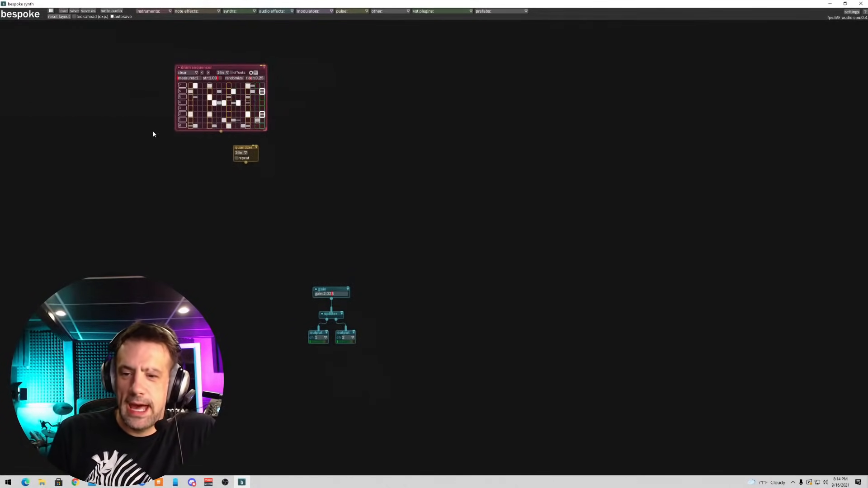
- Move the quantizer clear of the drum sequencer, select it with a marquee and delete it
{"action": "scroll", "coordinate": [154, 134], "scroll_direction": "up", "scroll_amount": 2}
{"action": "left_click_drag", "start_coordinate": [265, 149], "coordinate": [354, 168]}
{"action": "left_click_drag", "start_coordinate": [399, 142], "coordinate": [310, 238]}
{"action": "key", "text": "Delete"}
- Pull the drum sequencer down into open space, select it with a marquee and delete it
{"action": "left_click_drag", "start_coordinate": [277, 41], "coordinate": [289, 122]}
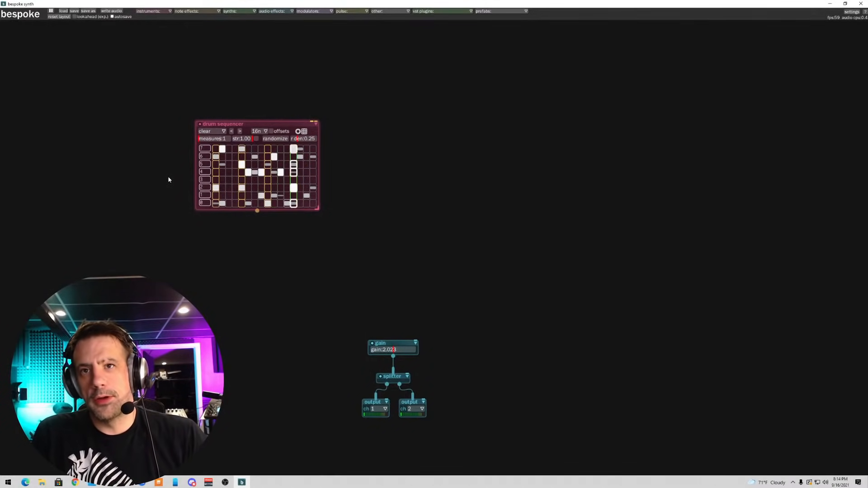
{"action": "left_click_drag", "start_coordinate": [155, 97], "coordinate": [350, 208]}
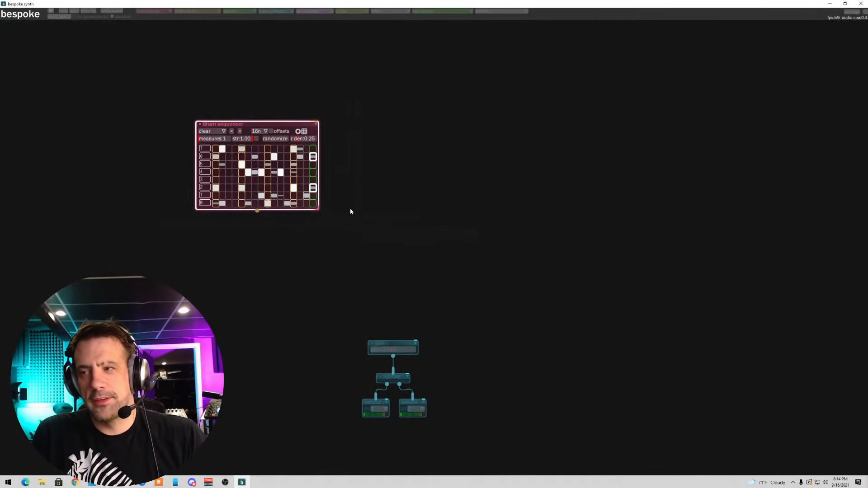
{"action": "key", "text": "Delete"}
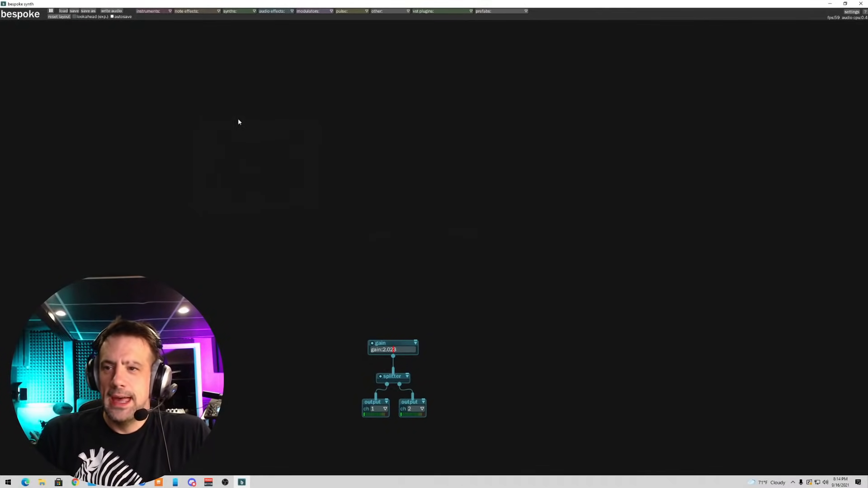
{"action": "left_click", "coordinate": [191, 12]}
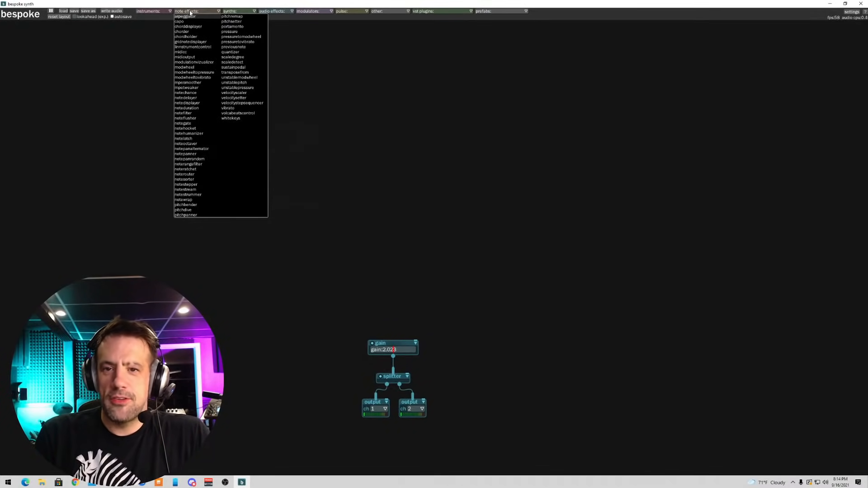
{"action": "left_click", "coordinate": [189, 57]}
{"action": "mouse_move", "coordinate": [188, 59]}
{"action": "left_mouse_down"}
{"action": "mouse_move", "coordinate": [157, 90]}
{"action": "mouse_move", "coordinate": [94, 118]}
{"action": "mouse_move", "coordinate": [92, 144]}
{"action": "left_mouse_up"}
{"action": "key", "text": "Delete"}
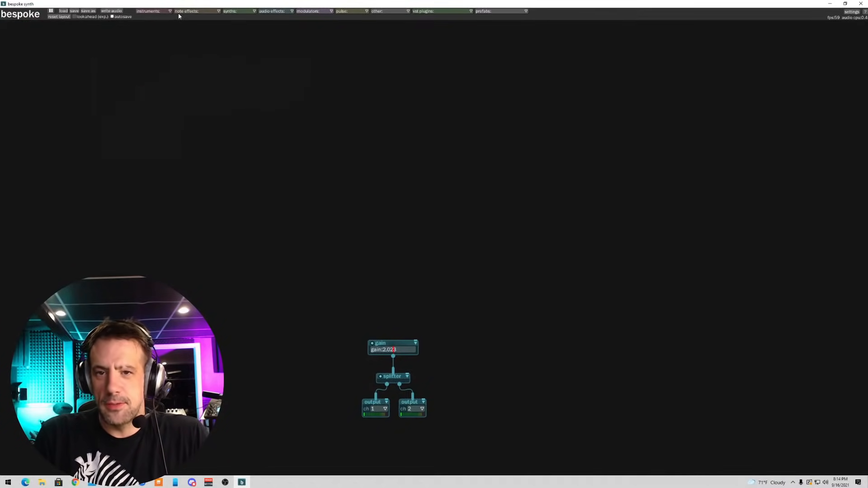
- Add a midicontroller instrument module and place it in the open area above and left of the gain module
{"action": "left_click", "coordinate": [196, 12]}
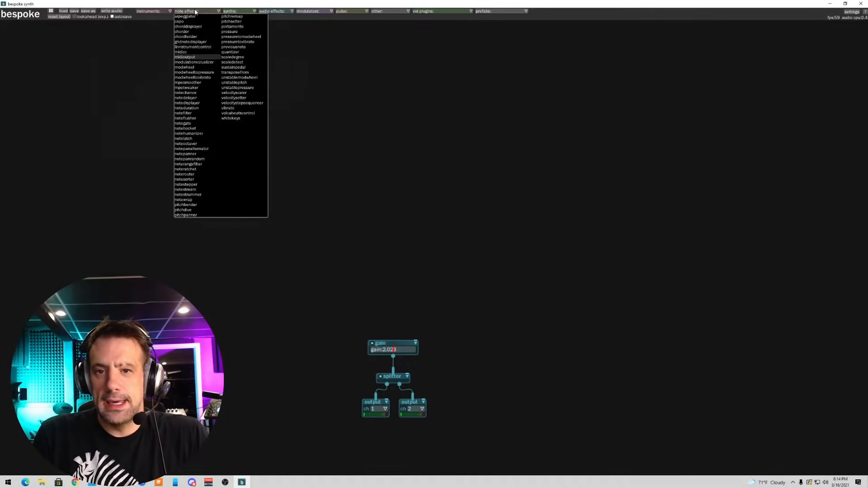
{"action": "left_click", "coordinate": [158, 11]}
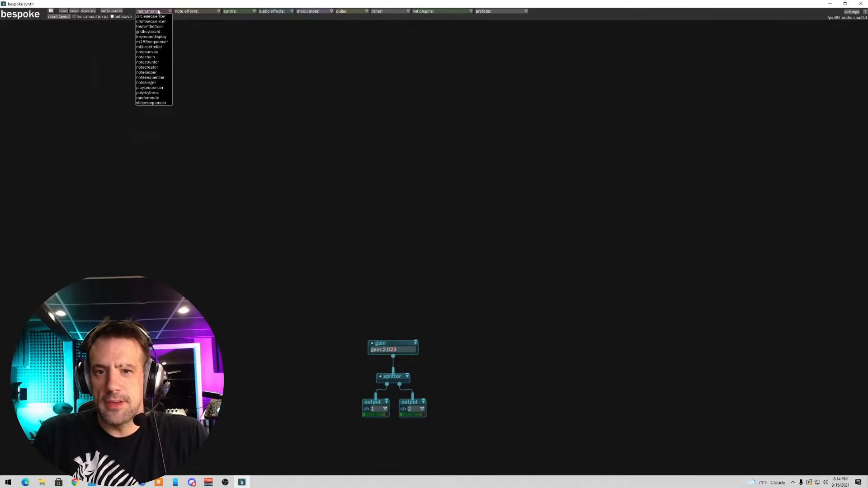
{"action": "left_click", "coordinate": [155, 47]}
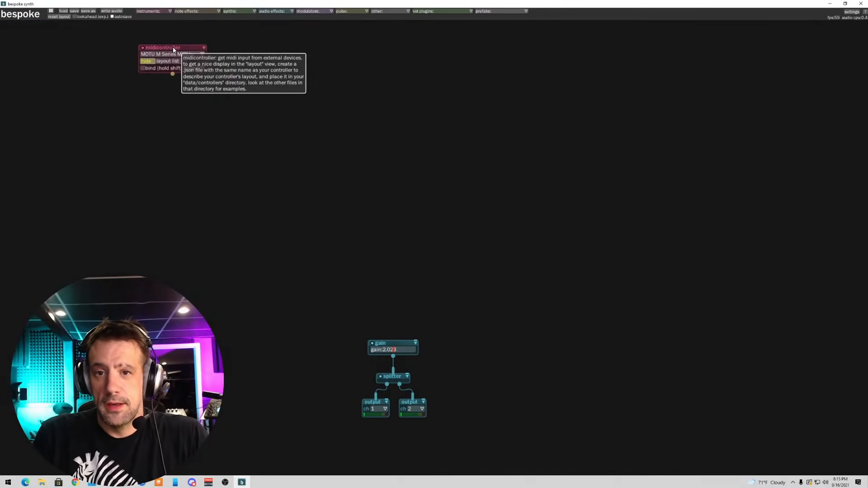
{"action": "left_click", "coordinate": [153, 109]}
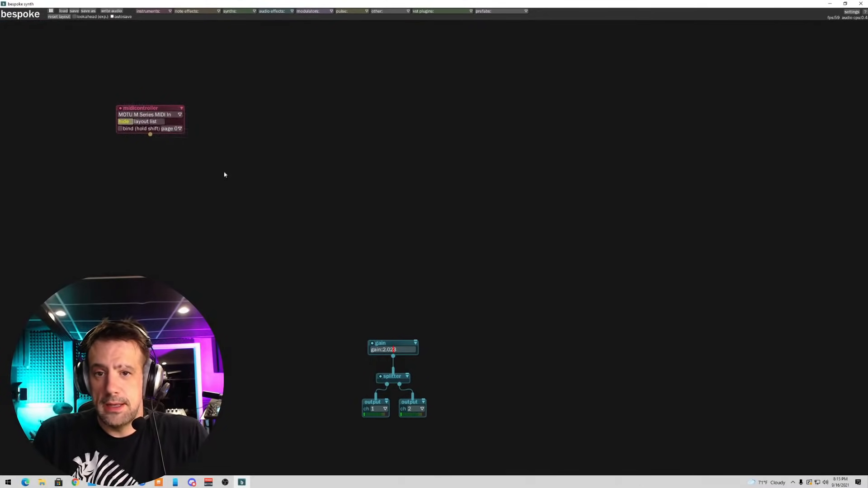
- Add an oscillator synth module and place it to the right of the midicontroller
{"action": "left_click", "coordinate": [253, 12]}
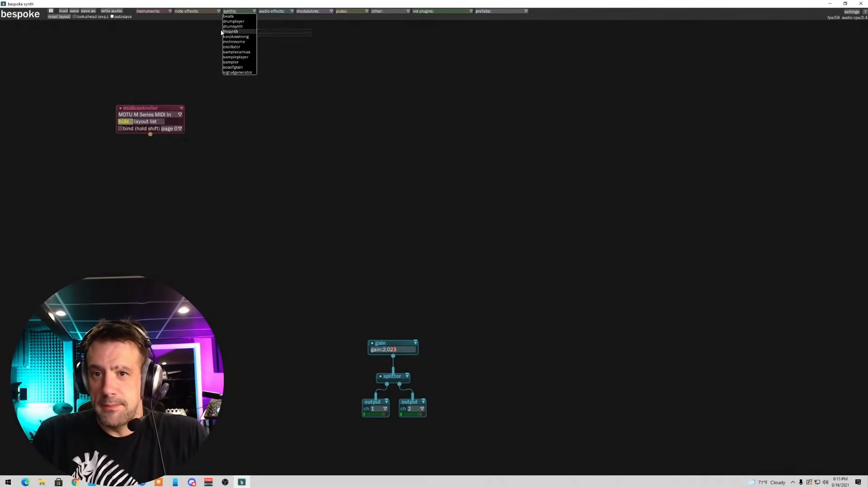
{"action": "left_click", "coordinate": [244, 48]}
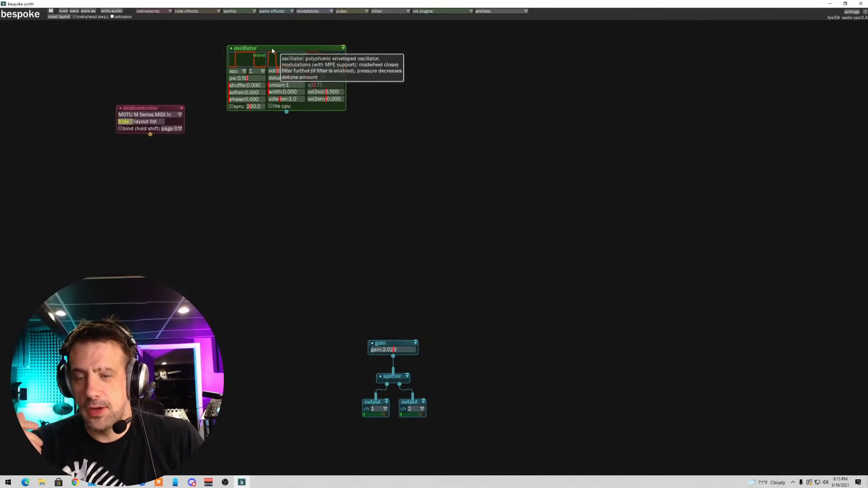
{"action": "left_click", "coordinate": [232, 195]}
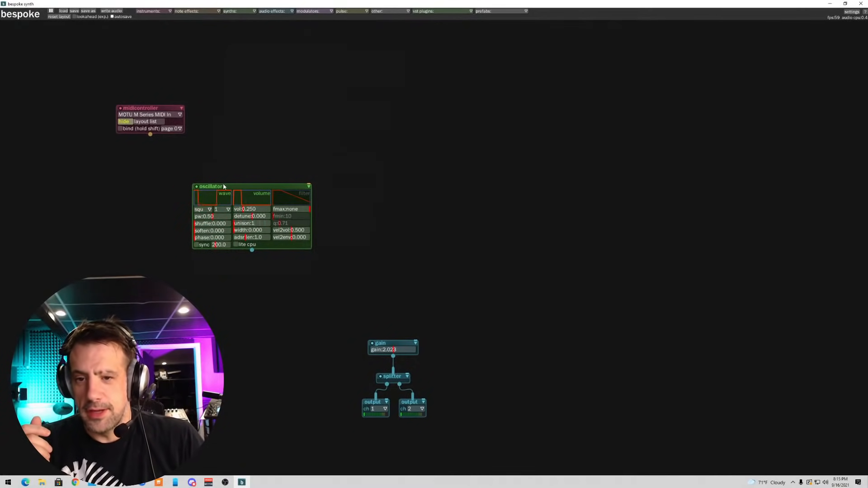
{"action": "left_click_drag", "start_coordinate": [223, 186], "coordinate": [245, 134]}
- Change the oscillator's waveform to saw and reposition the module slightly below and right of the midicontroller
{"action": "left_click", "coordinate": [222, 157]}
{"action": "left_click", "coordinate": [220, 164]}
{"action": "left_click", "coordinate": [223, 158]}
{"action": "left_click", "coordinate": [224, 183]}
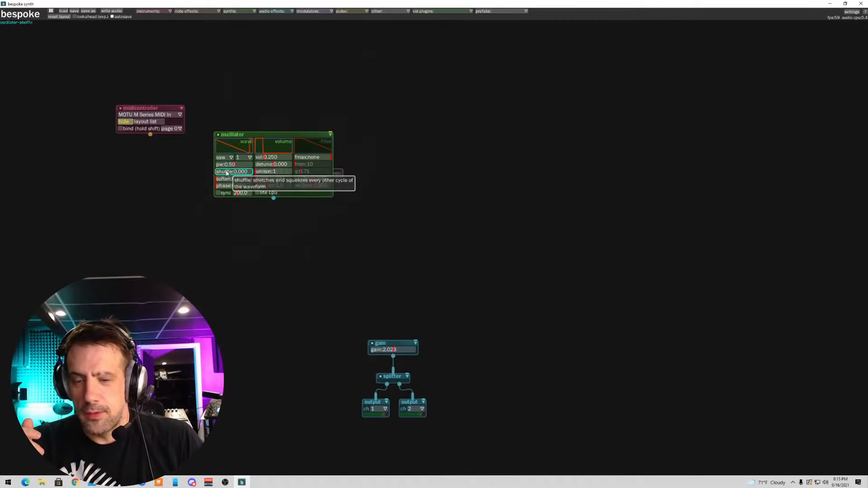
{"action": "mouse_move", "coordinate": [274, 135]}
{"action": "left_mouse_down"}
{"action": "mouse_move", "coordinate": [272, 157]}
{"action": "mouse_move", "coordinate": [264, 136]}
{"action": "left_mouse_up"}
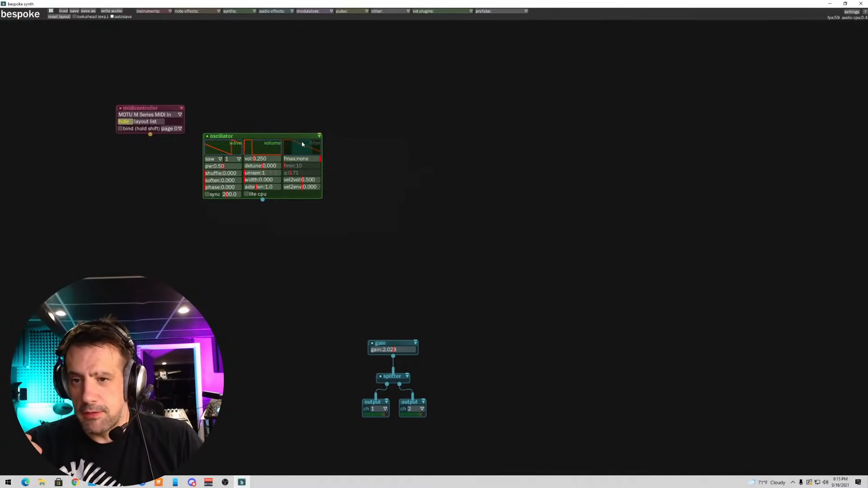
{"action": "left_click_drag", "start_coordinate": [251, 137], "coordinate": [265, 150]}
- Patch the midicontroller's output into the oscillator and the oscillator's output into the gain module
{"action": "left_click_drag", "start_coordinate": [151, 135], "coordinate": [232, 132]}
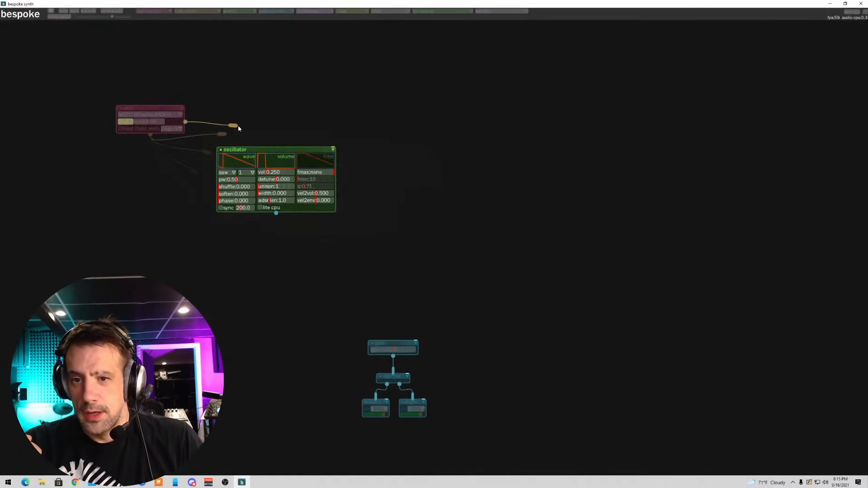
{"action": "left_click_drag", "start_coordinate": [337, 153], "coordinate": [338, 154]}
{"action": "left_click_drag", "start_coordinate": [276, 213], "coordinate": [389, 345]}
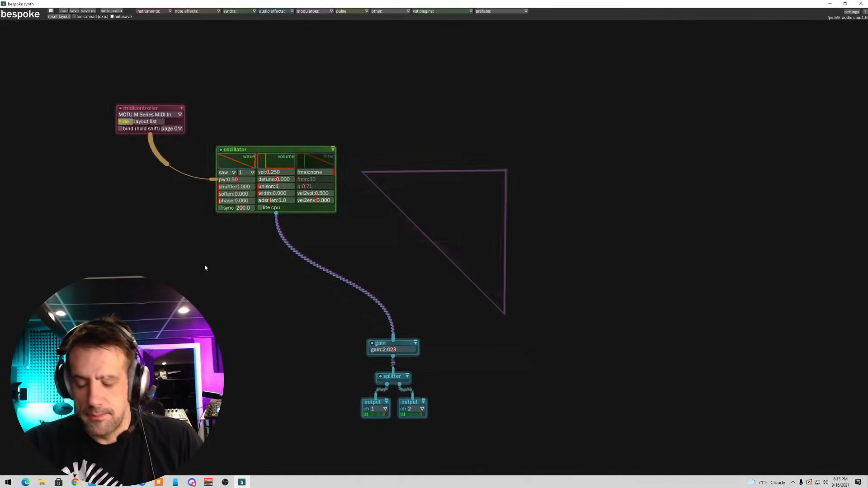
- Lower the oscillator's filter fmax to about 634 and its pulse width to 0.40
{"action": "left_click", "coordinate": [311, 172]}
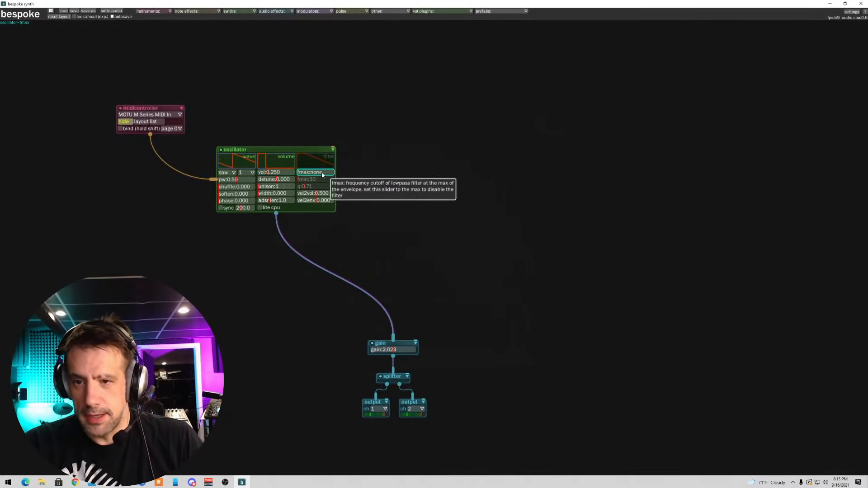
{"action": "left_click_drag", "start_coordinate": [311, 173], "coordinate": [309, 183]}
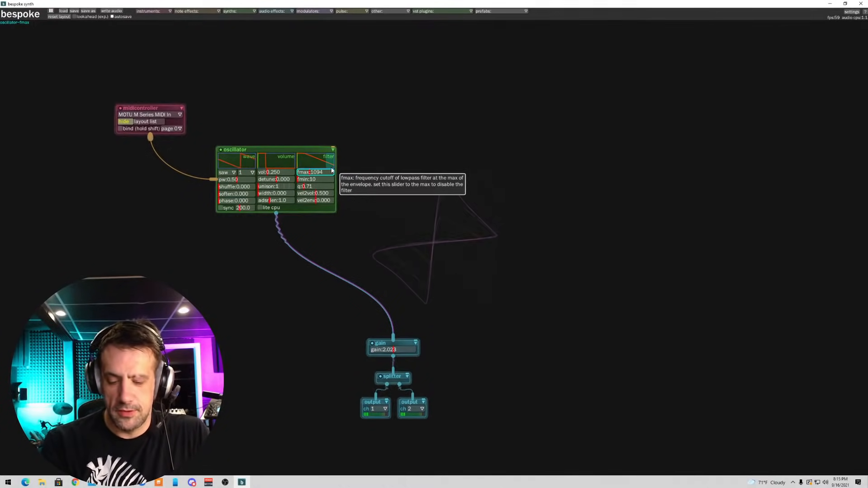
{"action": "mouse_move", "coordinate": [230, 179]}
{"action": "left_mouse_down"}
{"action": "mouse_move", "coordinate": [249, 182]}
{"action": "mouse_move", "coordinate": [234, 189]}
{"action": "left_mouse_up"}
{"action": "left_click_drag", "start_coordinate": [311, 176], "coordinate": [309, 177]}
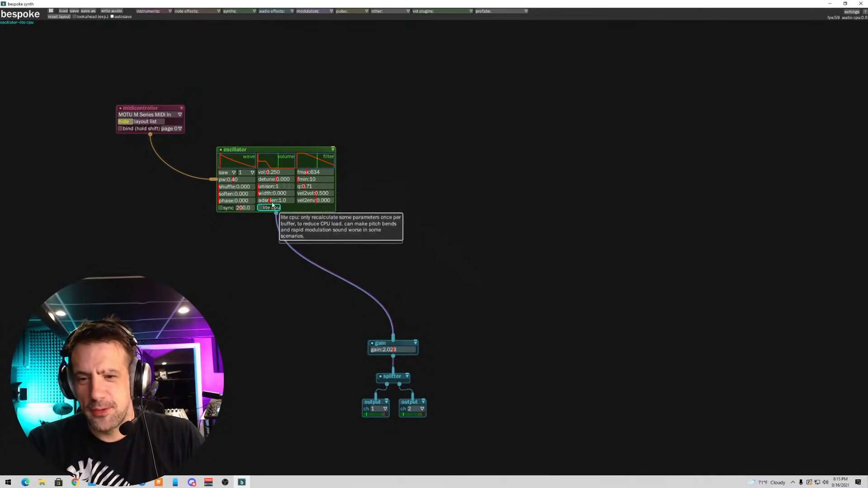
- Set the oscillator's ADSR length to 2.7, its volume to about 0.386 and its filter fmax to about 2395
{"action": "left_click_drag", "start_coordinate": [282, 200], "coordinate": [276, 201]}
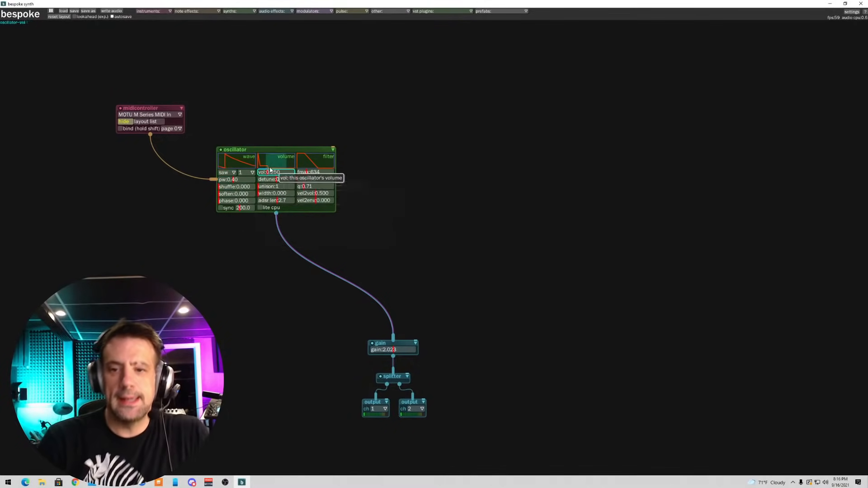
{"action": "left_click_drag", "start_coordinate": [271, 172], "coordinate": [272, 171]}
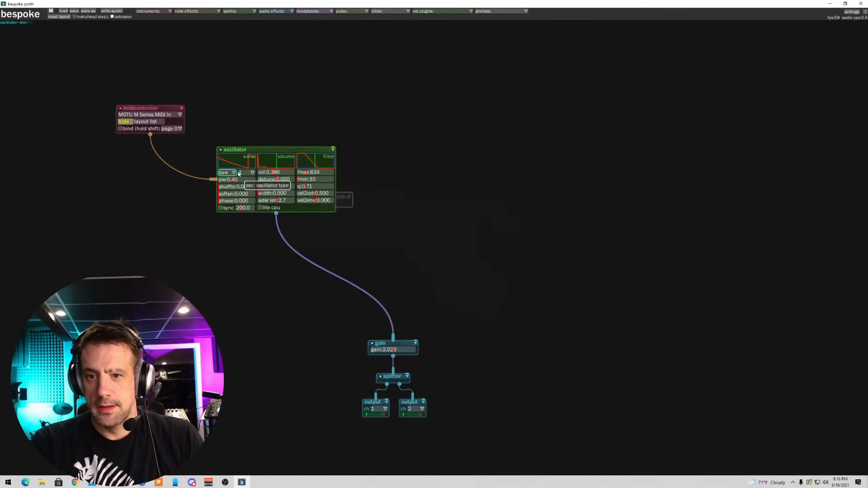
{"action": "left_click_drag", "start_coordinate": [317, 172], "coordinate": [315, 173]}
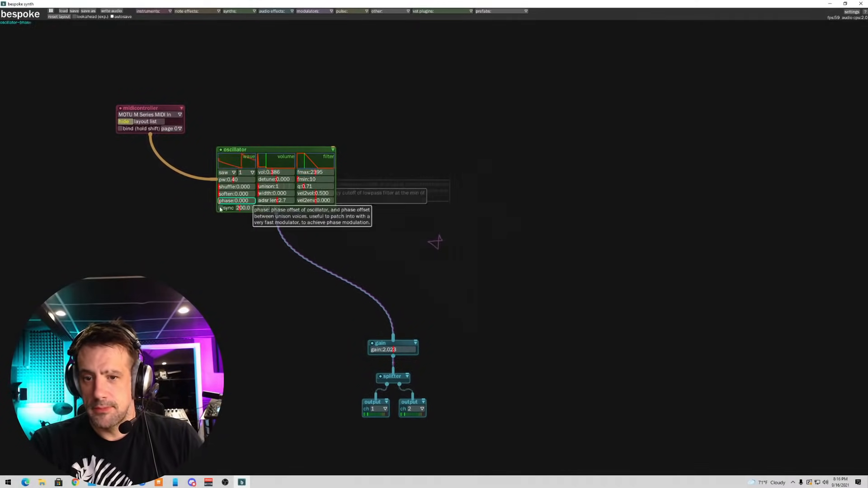
- Switch the oscillator to a square wave, with pulse width 0.34 and filter fmax about 3940
{"action": "left_click", "coordinate": [228, 173]}
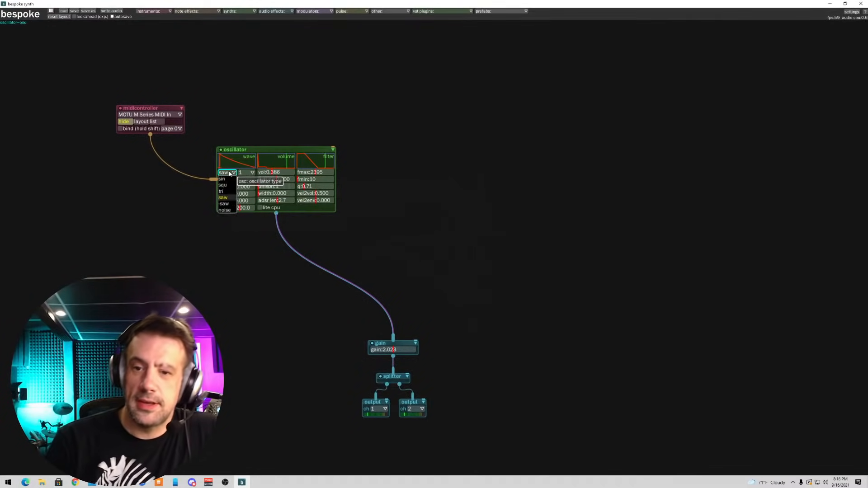
{"action": "left_click", "coordinate": [226, 185]}
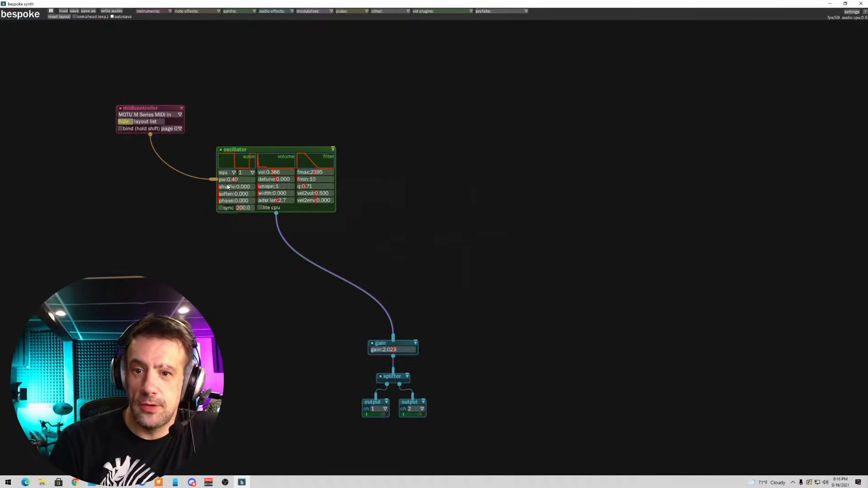
{"action": "mouse_move", "coordinate": [239, 181]}
{"action": "left_mouse_down"}
{"action": "mouse_move", "coordinate": [229, 181]}
{"action": "mouse_move", "coordinate": [245, 180]}
{"action": "mouse_move", "coordinate": [231, 182]}
{"action": "left_mouse_up"}
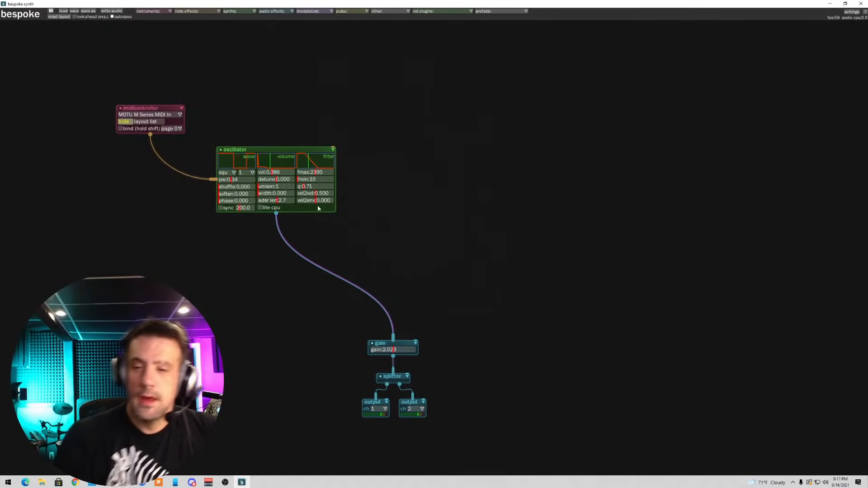
{"action": "left_click_drag", "start_coordinate": [307, 173], "coordinate": [321, 173]}
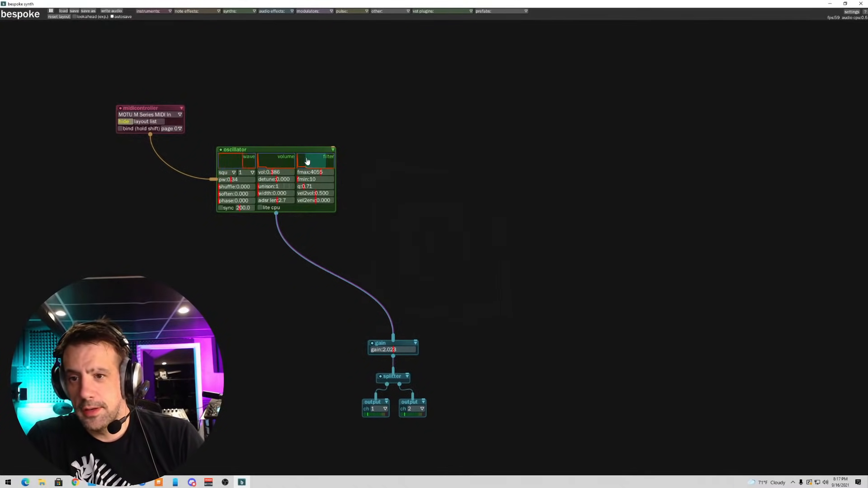
{"action": "left_click", "coordinate": [317, 173]}
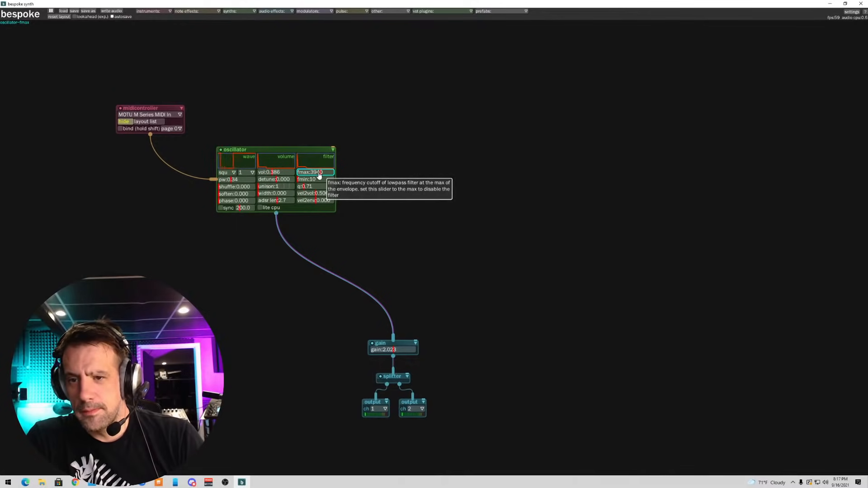
- Open the LFO for the oscillator's fmax, pin it as its own module and place it to the oscillator's right
{"action": "right_click", "coordinate": [319, 174]}
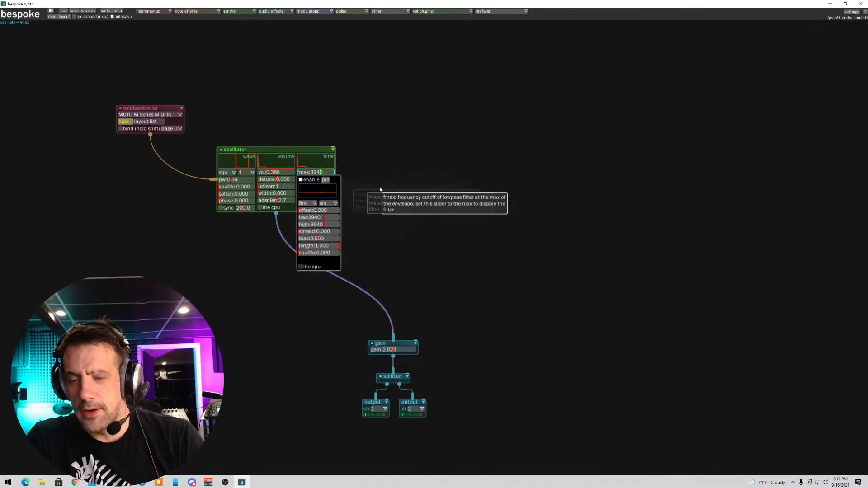
{"action": "left_click", "coordinate": [325, 182]}
{"action": "left_click_drag", "start_coordinate": [326, 175], "coordinate": [427, 144]}
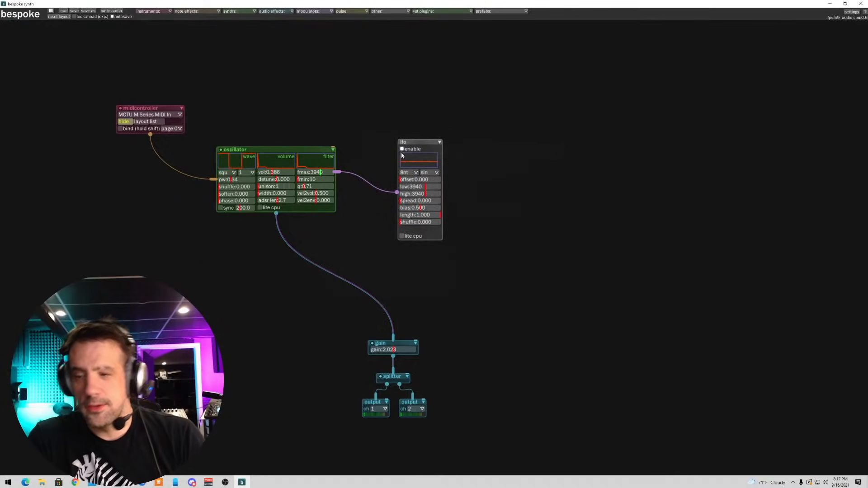
- Set the LFO to free timing at a rate of about 1.60, sweeping fmax between low 75 and high 3912
{"action": "left_click", "coordinate": [406, 173]}
{"action": "left_click", "coordinate": [405, 179]}
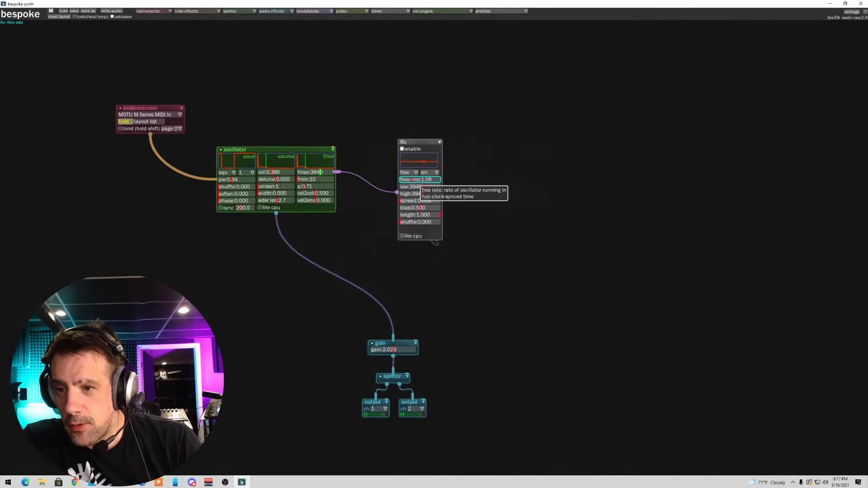
{"action": "left_click_drag", "start_coordinate": [315, 172], "coordinate": [306, 172]}
{"action": "left_click_drag", "start_coordinate": [420, 187], "coordinate": [437, 187]}
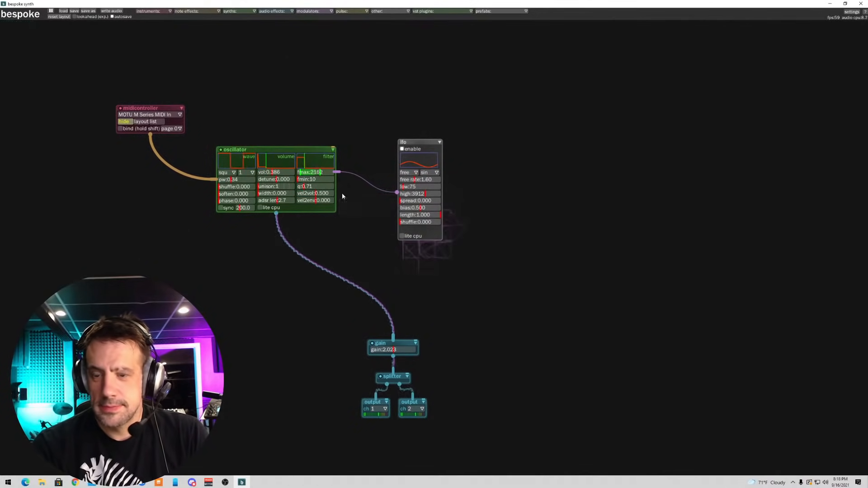
- Raise the oscillator's filter q to 2.41, shift the LFO module slightly upward and increase its free rate to about 4.63
{"action": "mouse_move", "coordinate": [315, 187]}
{"action": "left_mouse_down"}
{"action": "mouse_move", "coordinate": [323, 186]}
{"action": "mouse_move", "coordinate": [310, 188]}
{"action": "left_mouse_up"}
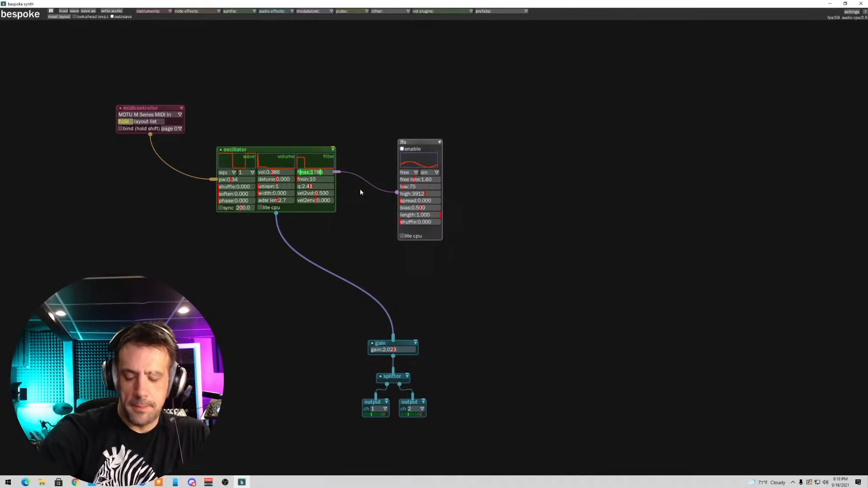
{"action": "left_click_drag", "start_coordinate": [405, 143], "coordinate": [421, 167]}
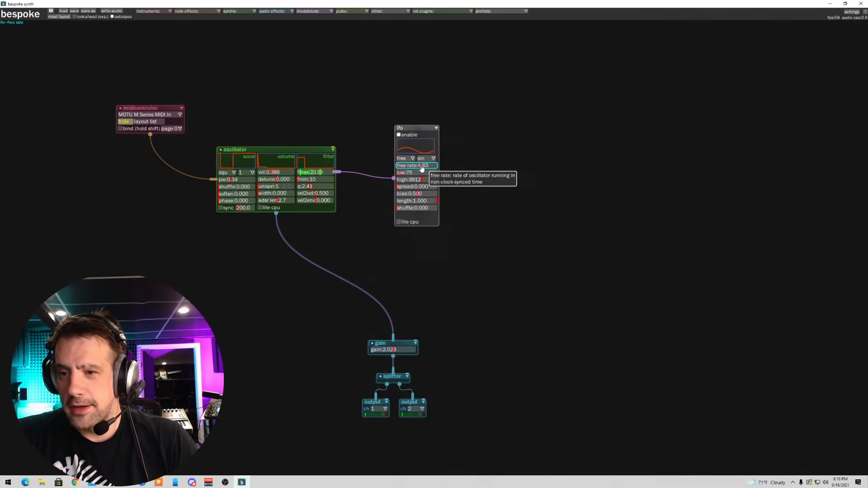
- Add a second LFO modulating the first LFO's free rate, pin it as its own module beside the first and set it to free timing
{"action": "right_click", "coordinate": [421, 166]}
{"action": "left_click_drag", "start_coordinate": [420, 175], "coordinate": [518, 136]}
{"action": "left_click", "coordinate": [503, 161]}
{"action": "left_click", "coordinate": [503, 168]}
- Set the first LFO's wave to -saw, and the second LFO's free rate to about 0.39, sweeping from 0.84 to 8.20
{"action": "left_click", "coordinate": [425, 158]}
{"action": "left_click", "coordinate": [418, 174]}
{"action": "left_click_drag", "start_coordinate": [414, 166], "coordinate": [410, 167]}
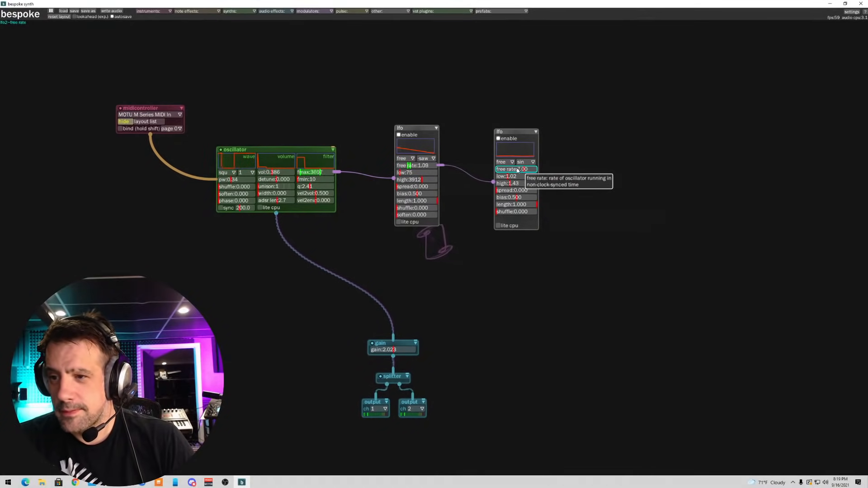
{"action": "left_click_drag", "start_coordinate": [518, 170], "coordinate": [523, 170]}
{"action": "left_click_drag", "start_coordinate": [409, 168], "coordinate": [426, 169]}
{"action": "left_click_drag", "start_coordinate": [518, 170], "coordinate": [500, 172]}
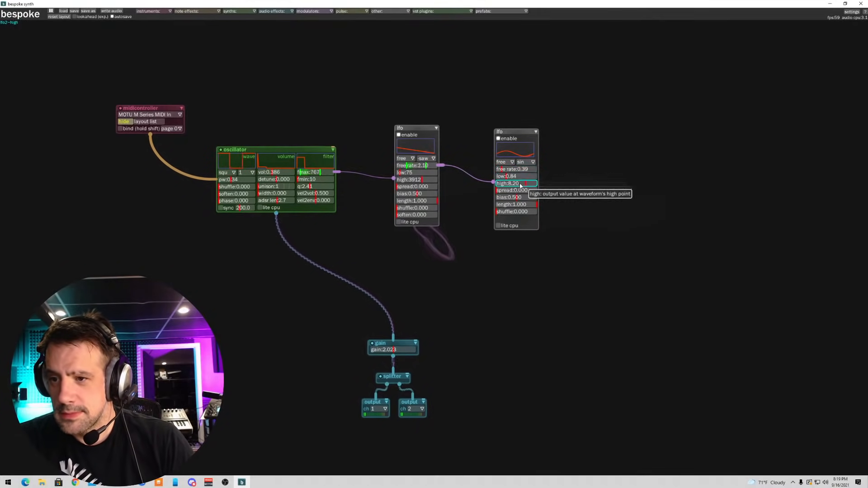
- Switch the second LFO's wave to -saw, slow its free rate to about 0.12 and raise the high end of its sweep
{"action": "left_click", "coordinate": [523, 162]}
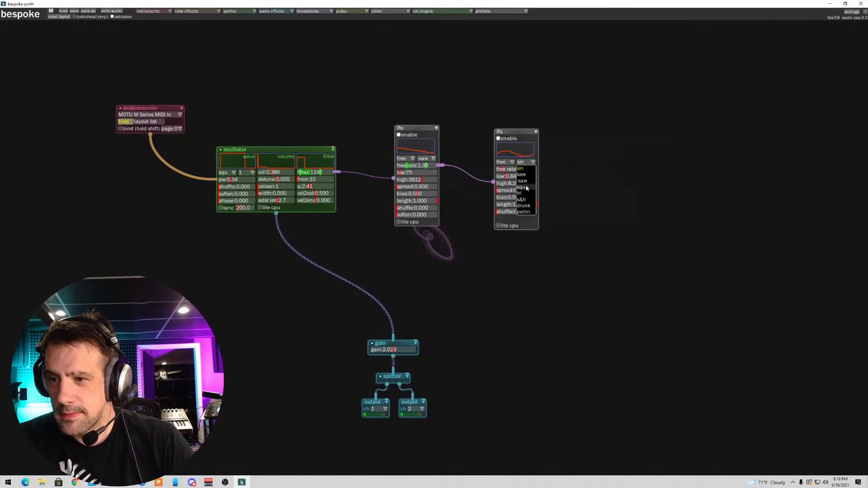
{"action": "left_click", "coordinate": [522, 180]}
{"action": "left_click", "coordinate": [498, 169]}
{"action": "left_click_drag", "start_coordinate": [426, 165], "coordinate": [434, 165]}
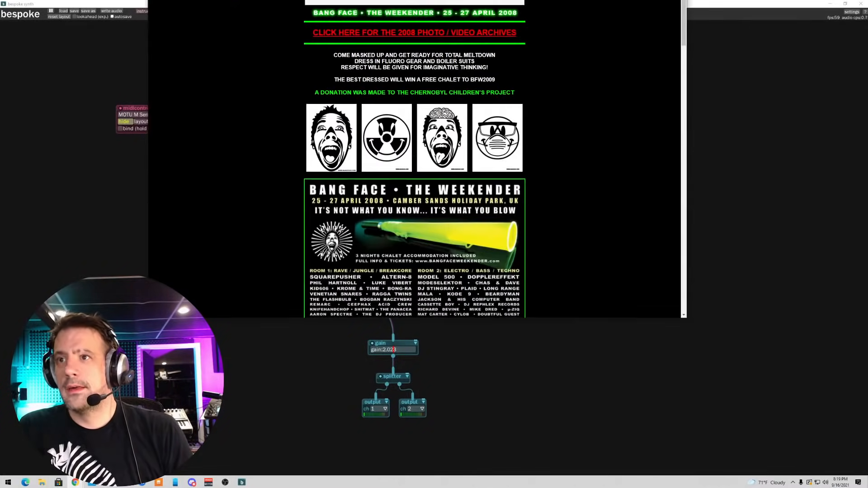
- In the web browser, examine the artist line-up on the Bang Face Weekender 2008 archive page
{"action": "left_click_drag", "start_coordinate": [549, 0], "coordinate": [494, 73]}
{"action": "scroll", "coordinate": [413, 184], "scroll_direction": "down", "scroll_amount": 4}
{"action": "scroll", "coordinate": [344, 289], "scroll_direction": "up", "scroll_amount": 4}
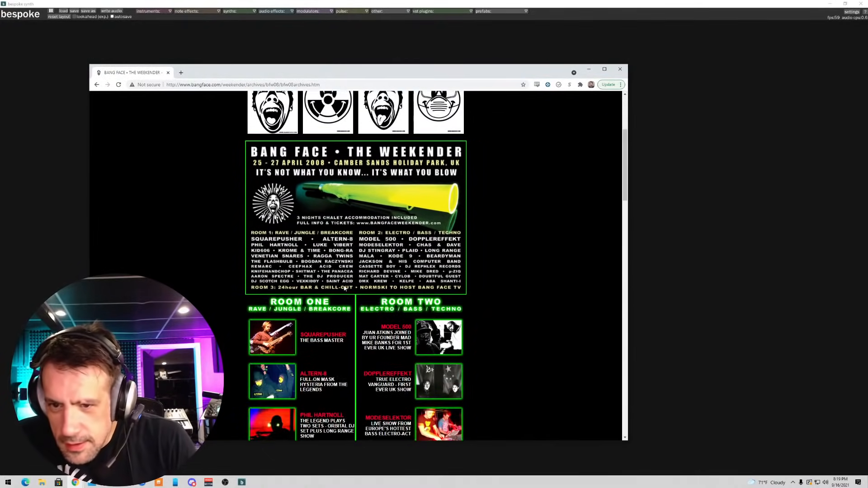
{"action": "scroll", "coordinate": [338, 274], "scroll_direction": "down", "scroll_amount": 10}
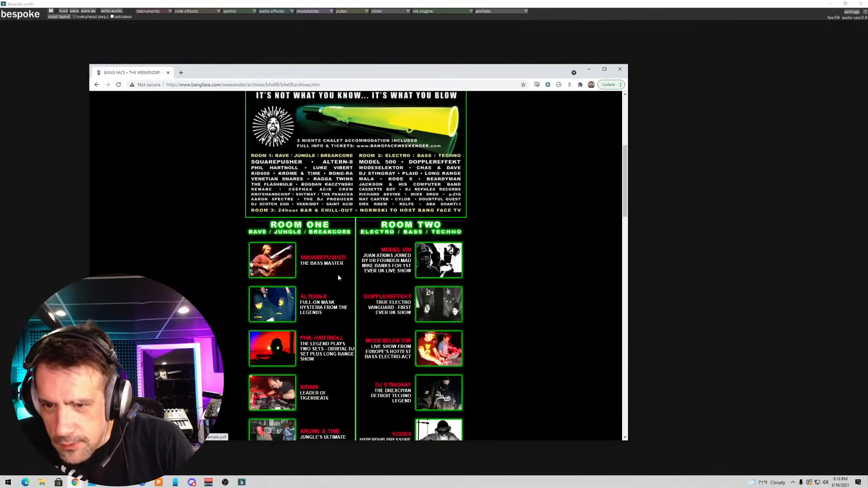
{"action": "scroll", "coordinate": [316, 226], "scroll_direction": "up", "scroll_amount": 3}
{"action": "scroll", "coordinate": [180, 169], "scroll_direction": "up", "scroll_amount": 9}
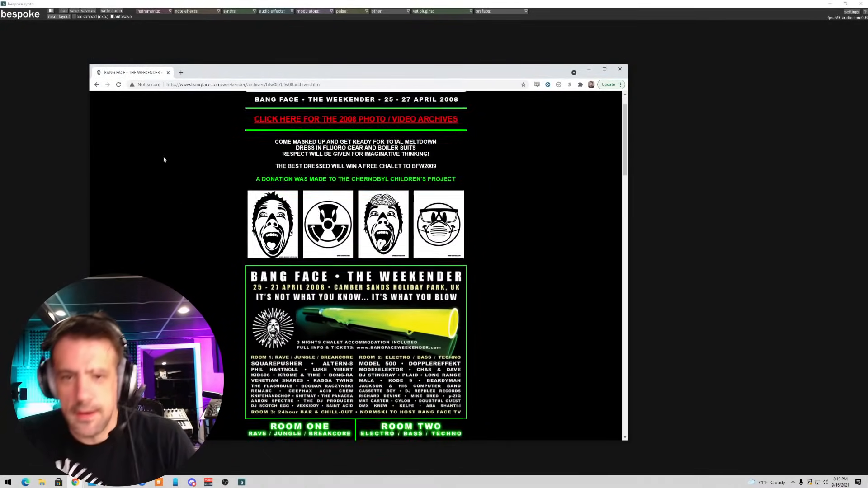
- Return to the search results, open the Last.fm page for the 14 December 2007 Bangface event and examine its line-up
{"action": "key", "text": "alt+Left"}
{"action": "scroll", "coordinate": [179, 212], "scroll_direction": "down", "scroll_amount": 4}
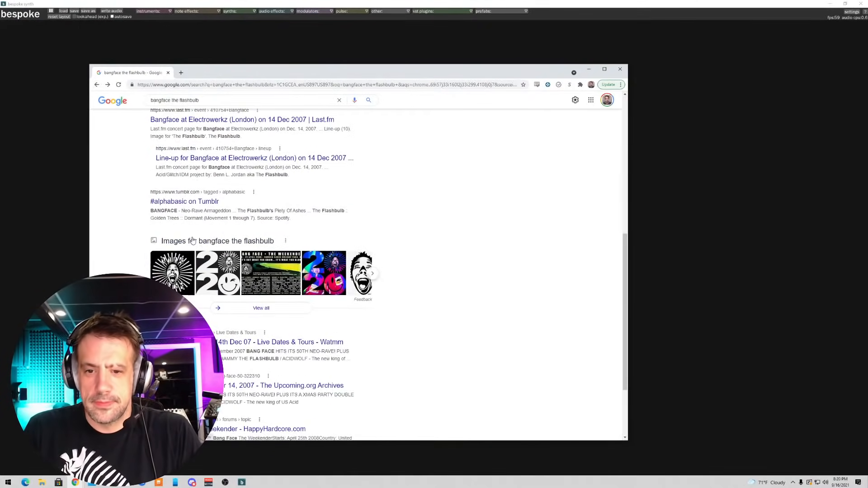
{"action": "scroll", "coordinate": [209, 192], "scroll_direction": "up", "scroll_amount": 1}
{"action": "left_click", "coordinate": [206, 188]}
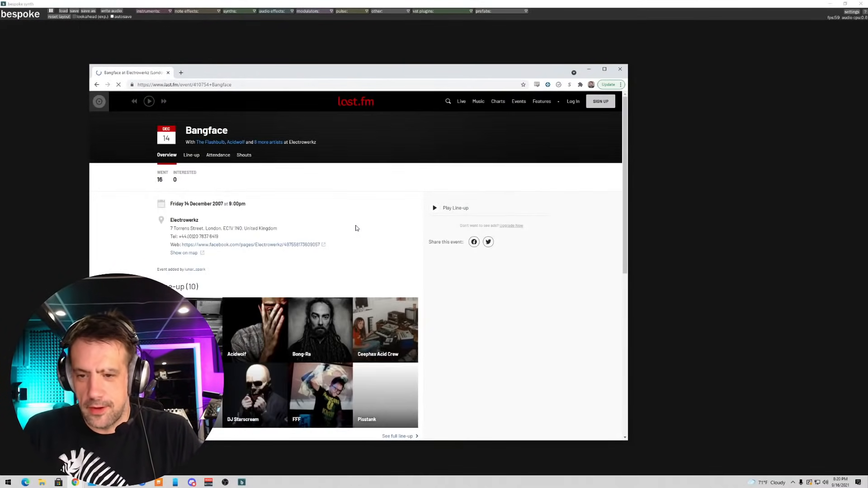
{"action": "scroll", "coordinate": [355, 228], "scroll_direction": "down", "scroll_amount": 3}
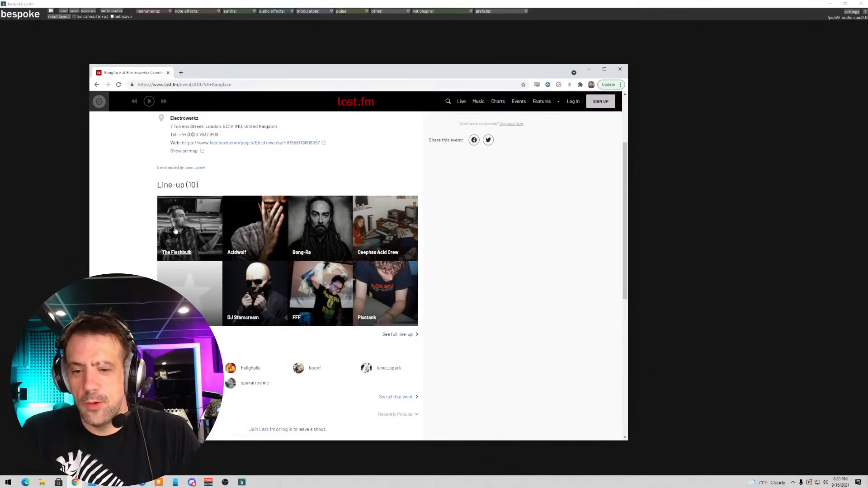
{"action": "scroll", "coordinate": [192, 291], "scroll_direction": "up", "scroll_amount": 1}
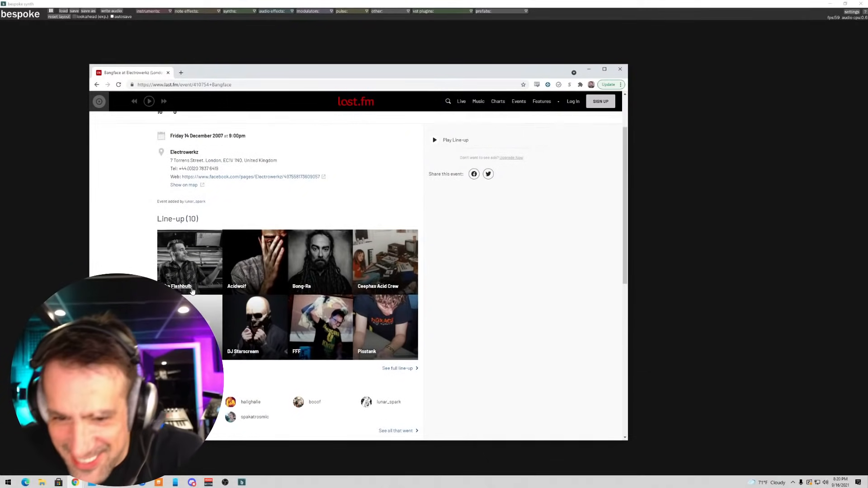
{"action": "scroll", "coordinate": [233, 284], "scroll_direction": "down", "scroll_amount": 4}
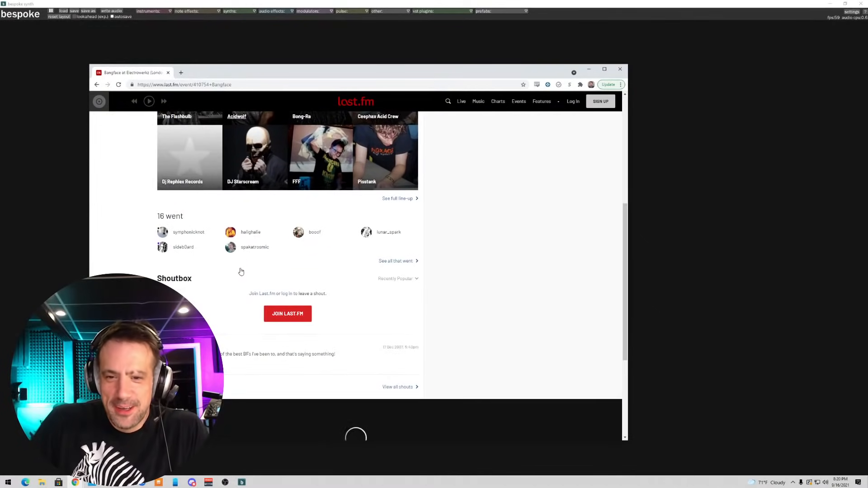
{"action": "scroll", "coordinate": [240, 276], "scroll_direction": "up", "scroll_amount": 4}
{"action": "scroll", "coordinate": [240, 273], "scroll_direction": "down", "scroll_amount": 1}
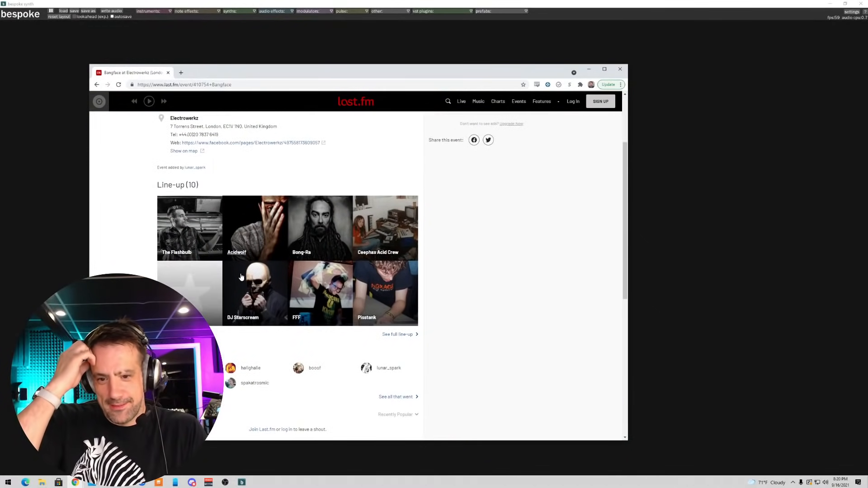
{"action": "scroll", "coordinate": [240, 278], "scroll_direction": "up", "scroll_amount": 1}
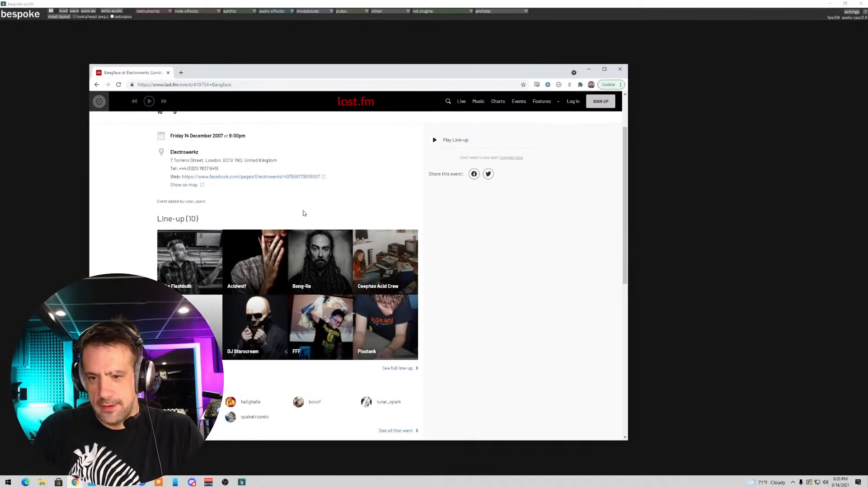
- Open the Bangface event's full line-up, look through all its artists and close the browser to return to Bespoke Synth
{"action": "left_click_drag", "start_coordinate": [304, 74], "coordinate": [337, 56]}
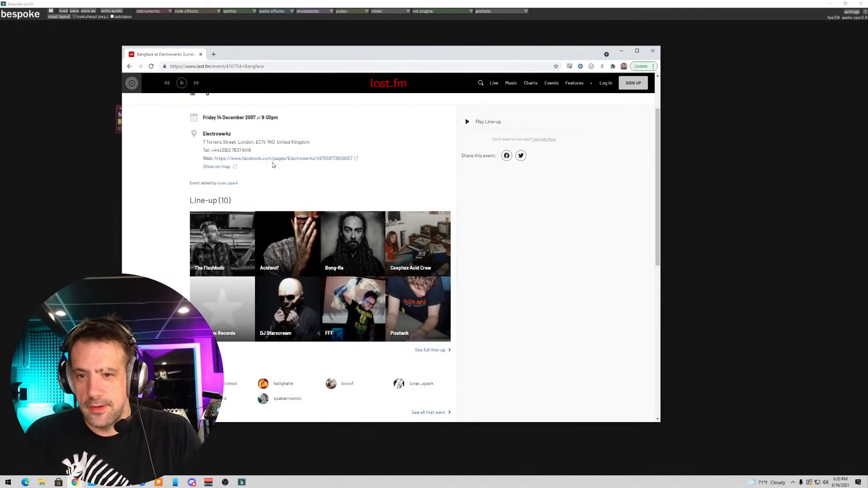
{"action": "left_click", "coordinate": [427, 351]}
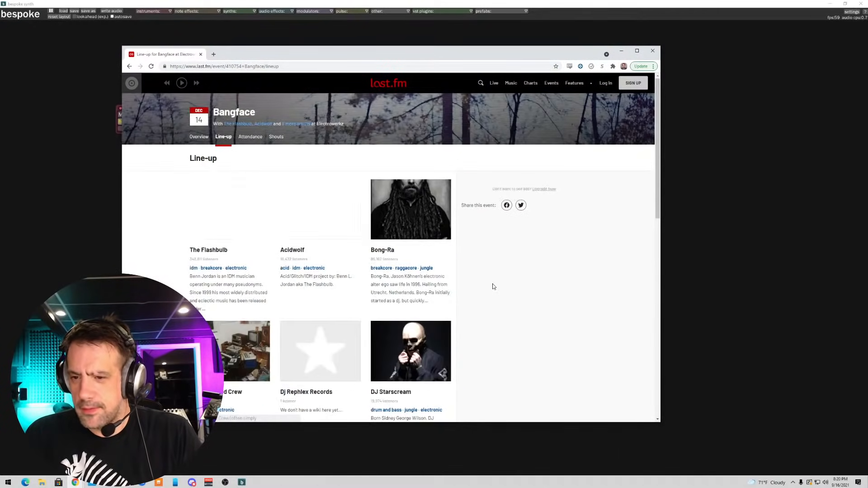
{"action": "scroll", "coordinate": [491, 285], "scroll_direction": "down", "scroll_amount": 4}
{"action": "scroll", "coordinate": [492, 288], "scroll_direction": "down", "scroll_amount": 6}
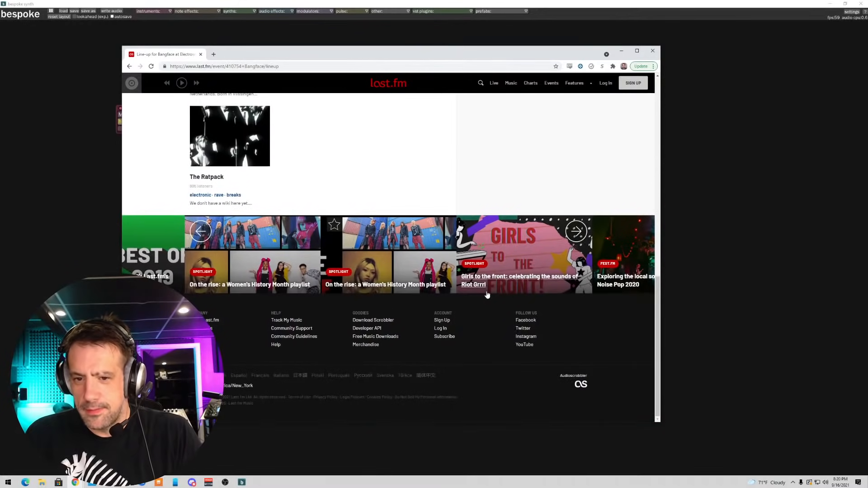
{"action": "scroll", "coordinate": [484, 292], "scroll_direction": "up", "scroll_amount": 10}
{"action": "left_click", "coordinate": [652, 50]}
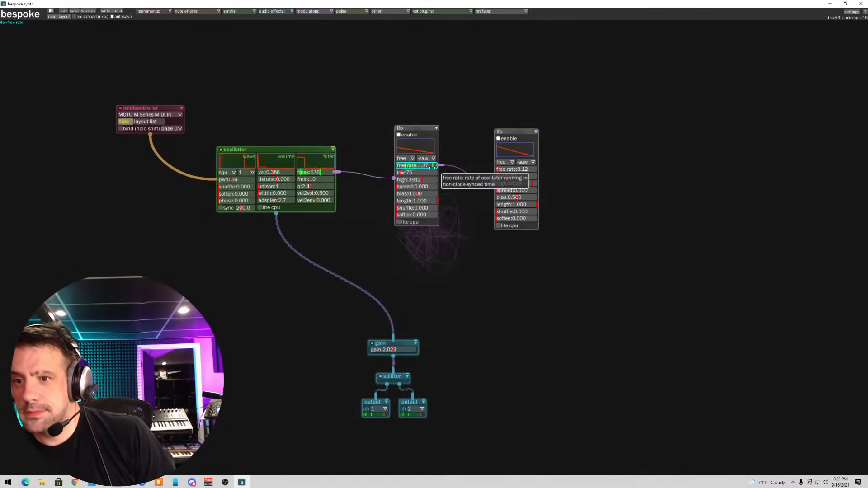
- Set the second LFO's free rate to about 0.75, with its sweep from low 0.66 to high 10.95
{"action": "left_click_drag", "start_coordinate": [422, 170], "coordinate": [429, 171]}
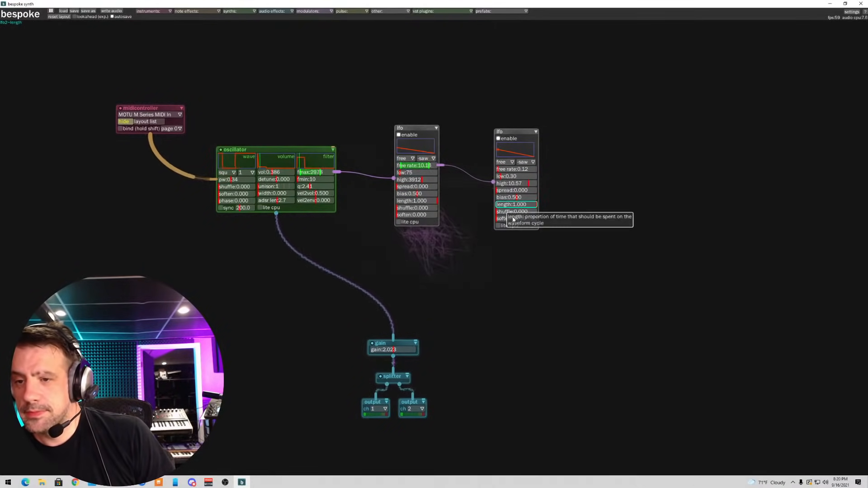
{"action": "mouse_move", "coordinate": [512, 169]}
{"action": "left_mouse_down"}
{"action": "mouse_move", "coordinate": [525, 169]}
{"action": "mouse_move", "coordinate": [506, 177]}
{"action": "left_mouse_up"}
{"action": "left_click", "coordinate": [505, 176]}
{"action": "left_click", "coordinate": [529, 183]}
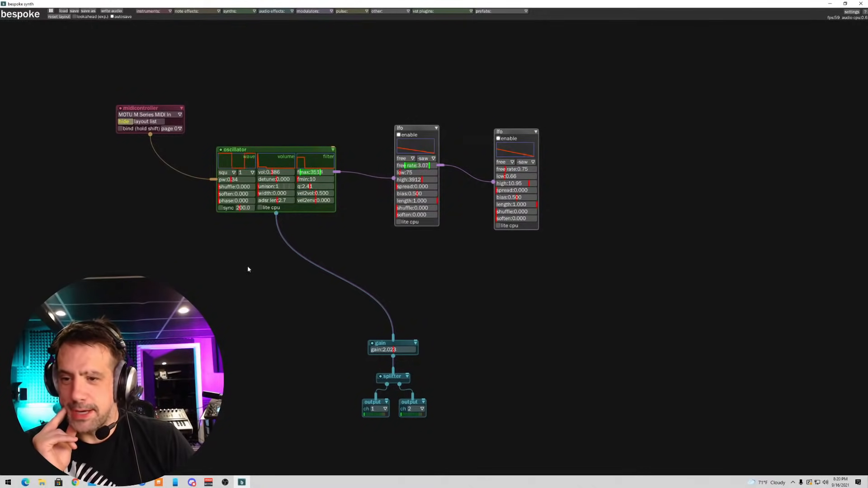
- Add a ValhallaVintageVerb VST plugin module and place it just below the oscillator
{"action": "left_click", "coordinate": [433, 12]}
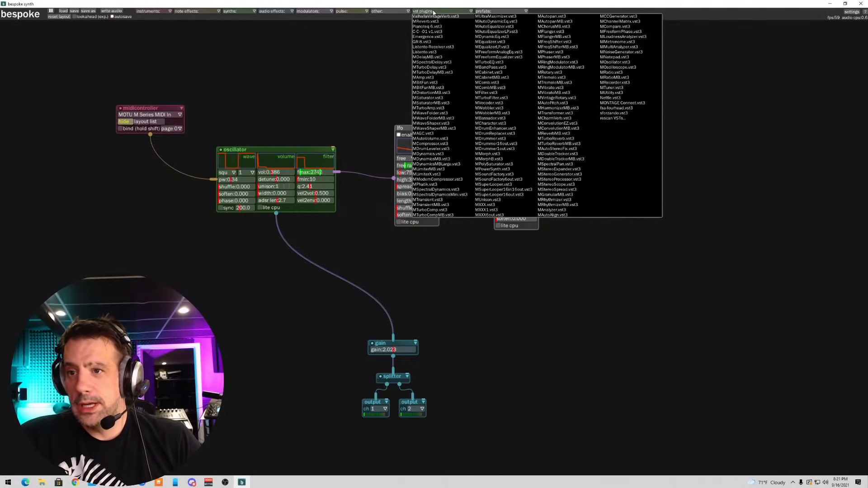
{"action": "left_click", "coordinate": [431, 17]}
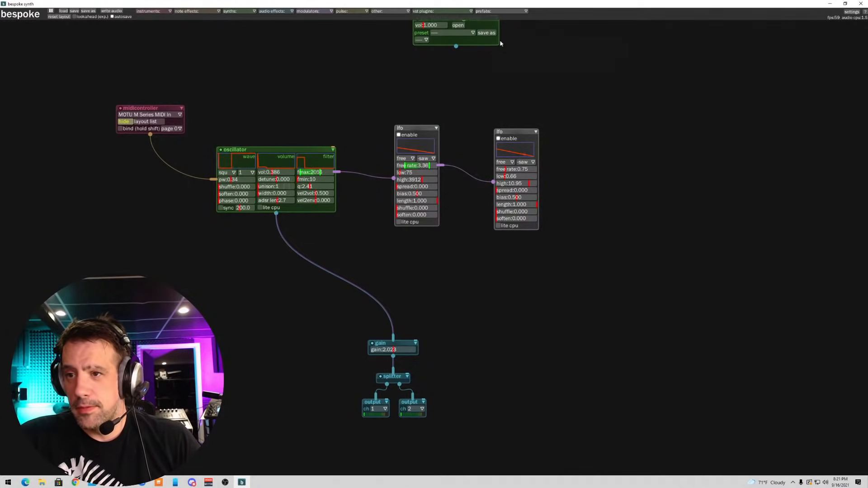
{"action": "scroll", "coordinate": [500, 40], "scroll_direction": "down", "scroll_amount": 3}
{"action": "left_click_drag", "start_coordinate": [470, 33], "coordinate": [453, 253]}
{"action": "scroll", "coordinate": [343, 229], "scroll_direction": "up", "scroll_amount": 5}
{"action": "left_click_drag", "start_coordinate": [457, 252], "coordinate": [318, 138]}
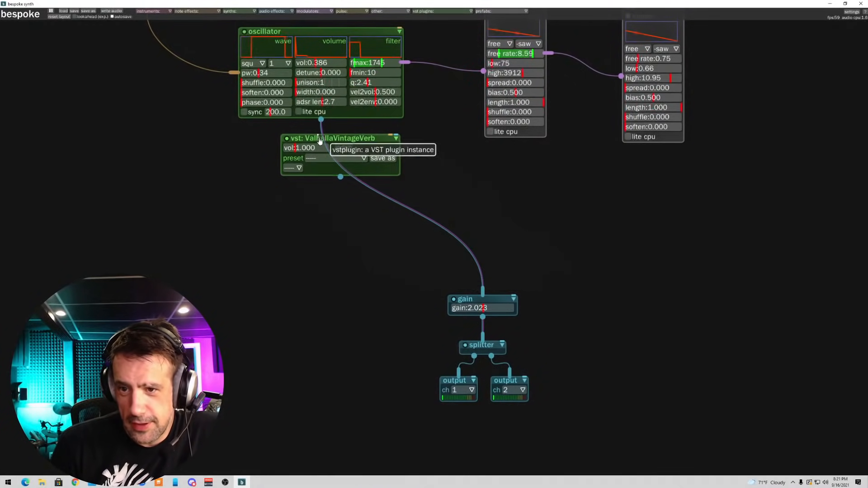
- Route the oscillator's output through the ValhallaVintageVerb module into the gain module, and position the reverb between them
{"action": "left_click_drag", "start_coordinate": [317, 140], "coordinate": [277, 217]}
{"action": "left_click_drag", "start_coordinate": [478, 294], "coordinate": [482, 293]}
{"action": "left_click_drag", "start_coordinate": [364, 215], "coordinate": [320, 217]}
{"action": "left_click_drag", "start_coordinate": [301, 253], "coordinate": [495, 297]}
{"action": "left_click_drag", "start_coordinate": [276, 217], "coordinate": [332, 172]}
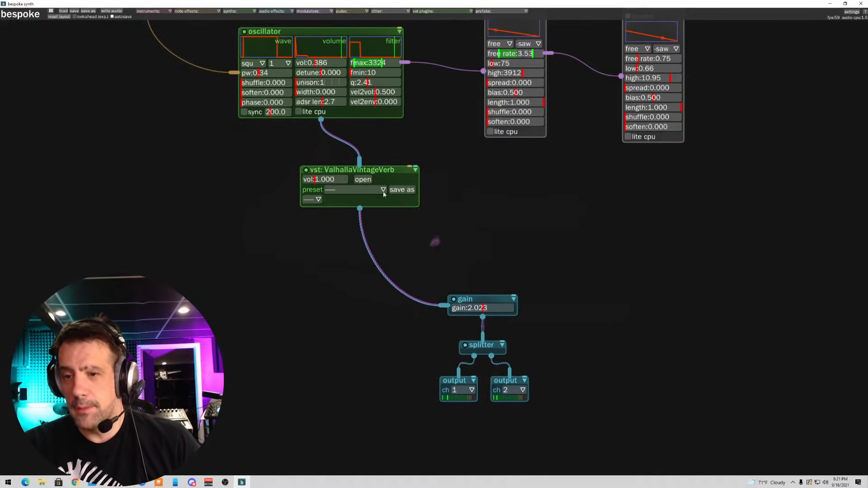
- Open the ValhallaVintageVerb plugin window, set the reverb mix to 17.6 % and close the window
{"action": "left_click", "coordinate": [363, 179]}
{"action": "mouse_move", "coordinate": [246, 181]}
{"action": "left_mouse_down"}
{"action": "mouse_move", "coordinate": [246, 206]}
{"action": "mouse_move", "coordinate": [243, 183]}
{"action": "left_mouse_up"}
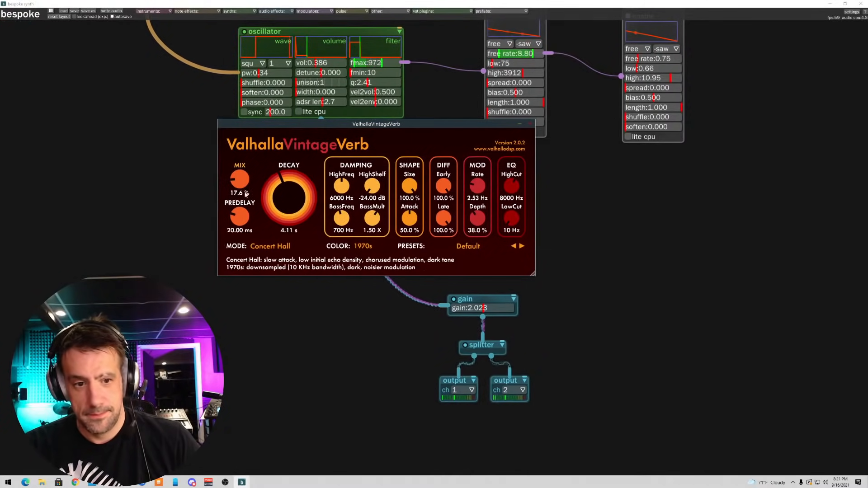
{"action": "left_click", "coordinate": [529, 124]}
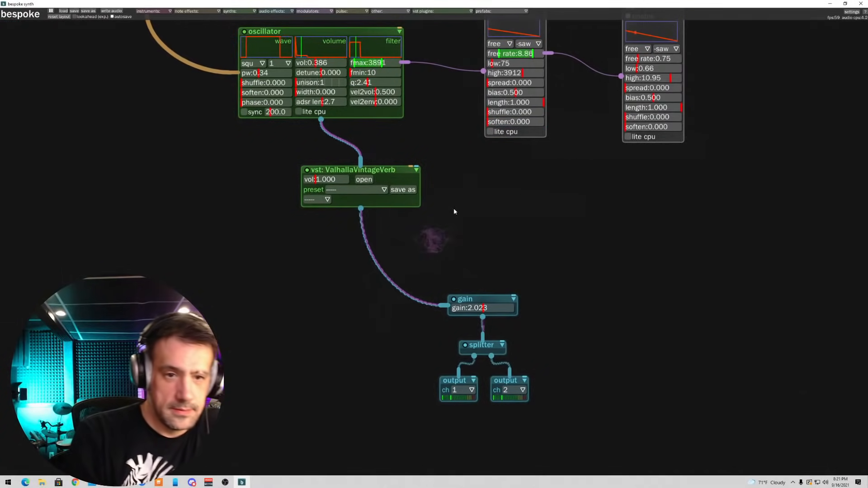
{"action": "left_click_drag", "start_coordinate": [255, 182], "coordinate": [233, 231]}
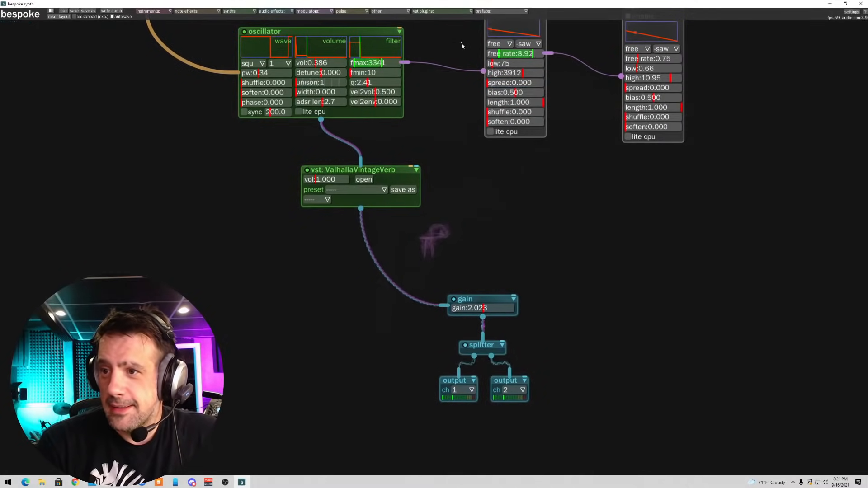
- Set the oscillator's fmax modulation sweep to low 10 and high 2859, and raise its filter fmin to 228
{"action": "scroll", "coordinate": [462, 46], "scroll_direction": "down", "scroll_amount": 2}
{"action": "left_click_drag", "start_coordinate": [462, 95], "coordinate": [427, 224]}
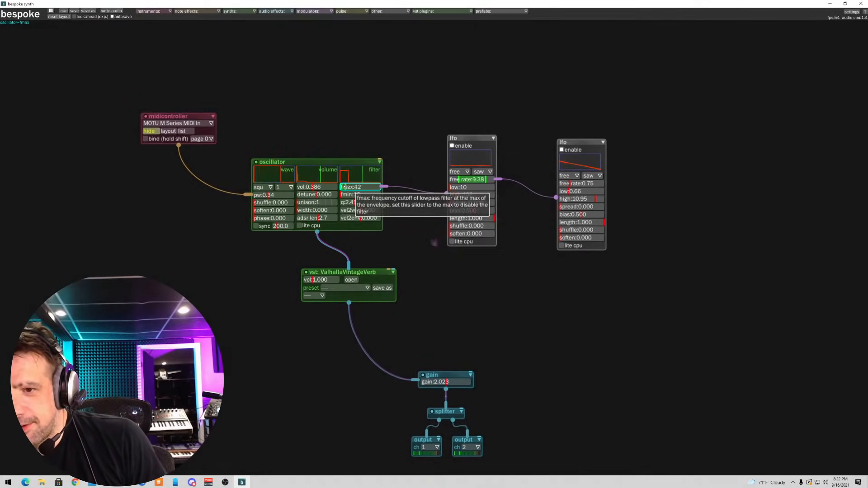
{"action": "left_click_drag", "start_coordinate": [363, 188], "coordinate": [346, 195]}
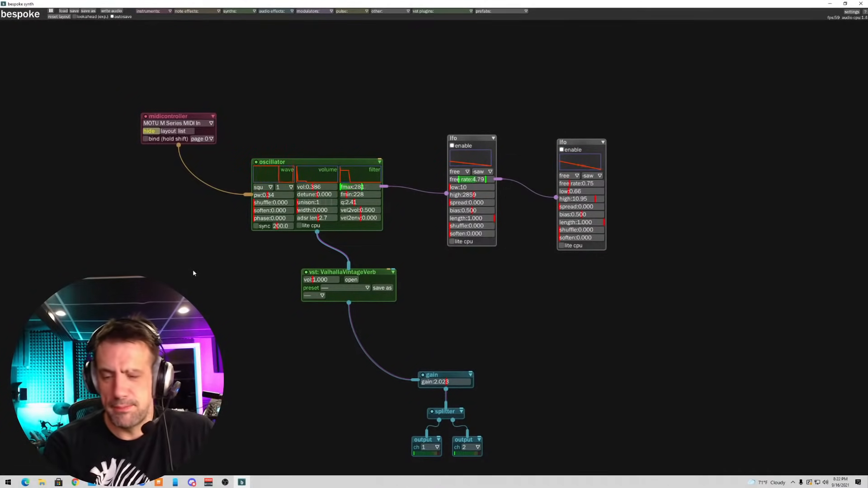
- Shift the reverb module toward the gain module, and in its plugin window slightly increase the decay and lower the mix
{"action": "left_click_drag", "start_coordinate": [356, 279], "coordinate": [384, 282]}
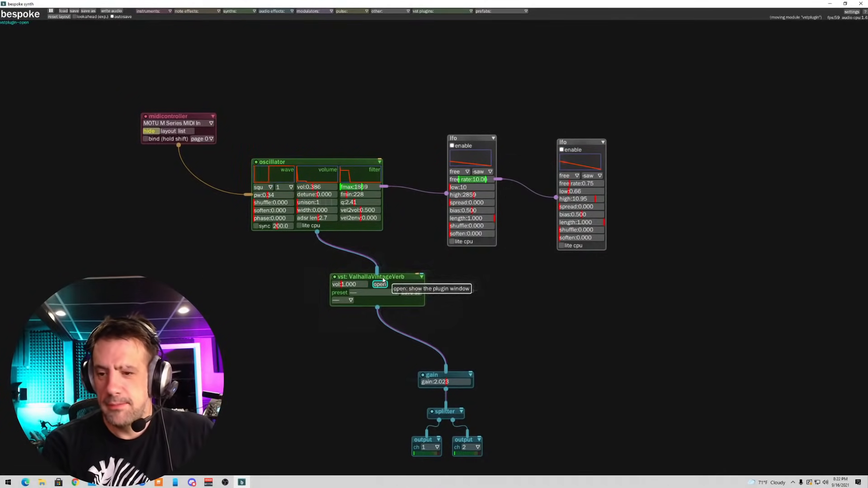
{"action": "left_click", "coordinate": [378, 283]}
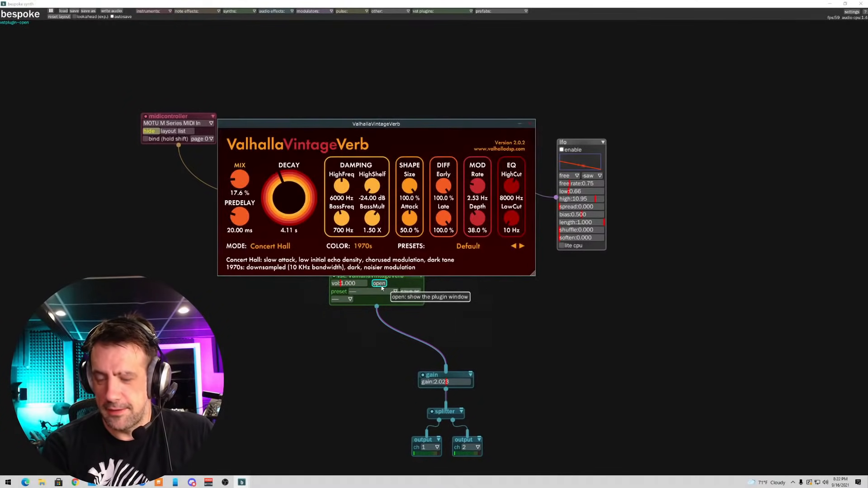
{"action": "left_click_drag", "start_coordinate": [286, 202], "coordinate": [287, 195]}
{"action": "left_click_drag", "start_coordinate": [240, 178], "coordinate": [240, 186]}
{"action": "left_click", "coordinate": [532, 124]}
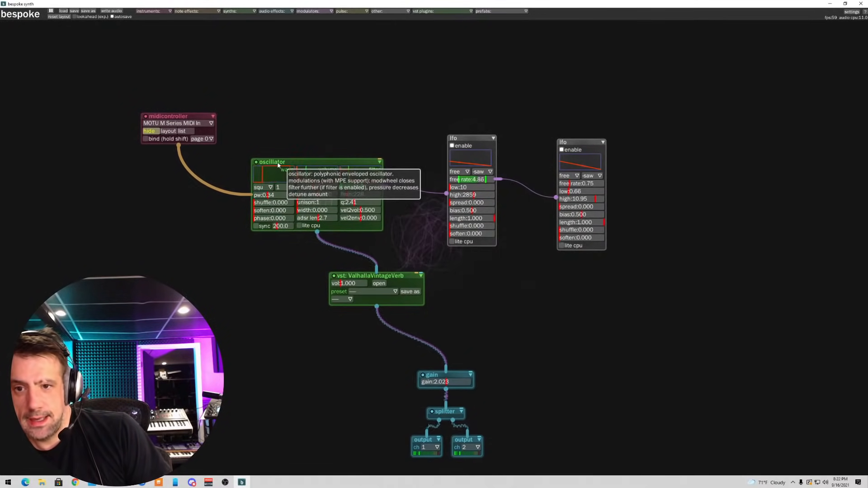
- Rearrange the patch by moving the oscillator and both LFO modules upward, with the LFOs in a row beside it
{"action": "left_click_drag", "start_coordinate": [276, 162], "coordinate": [274, 123]}
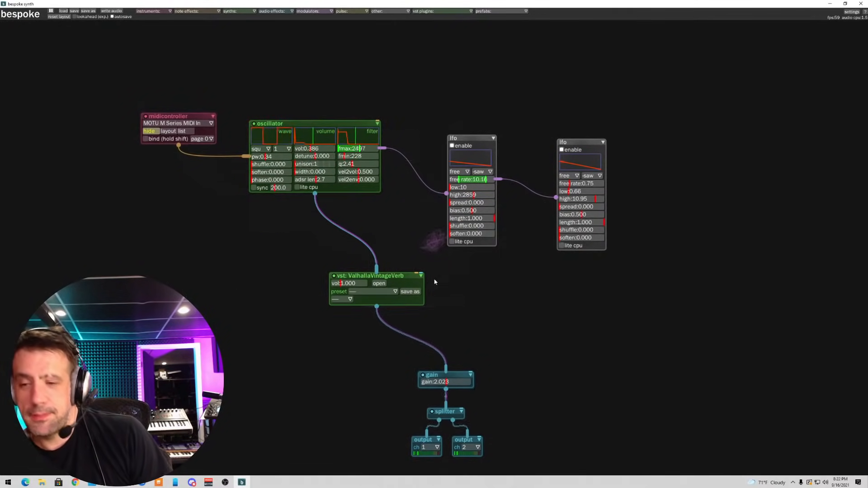
{"action": "left_click_drag", "start_coordinate": [466, 137], "coordinate": [447, 90]}
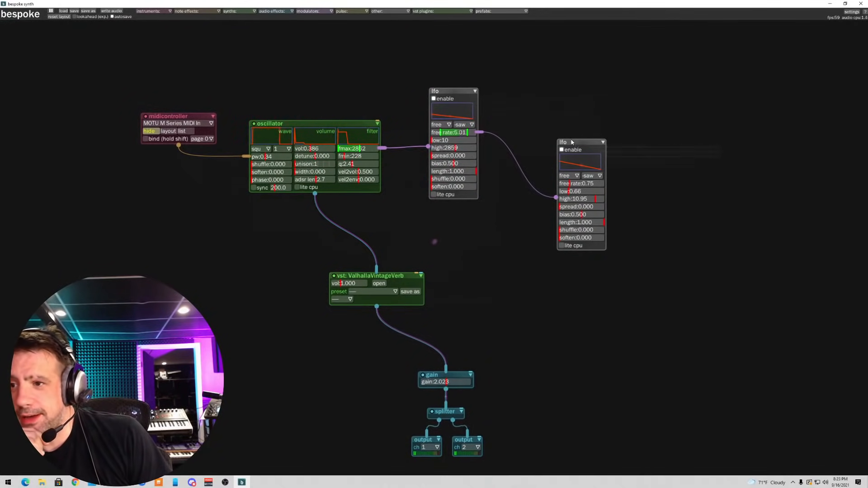
{"action": "left_click_drag", "start_coordinate": [574, 141], "coordinate": [552, 77]}
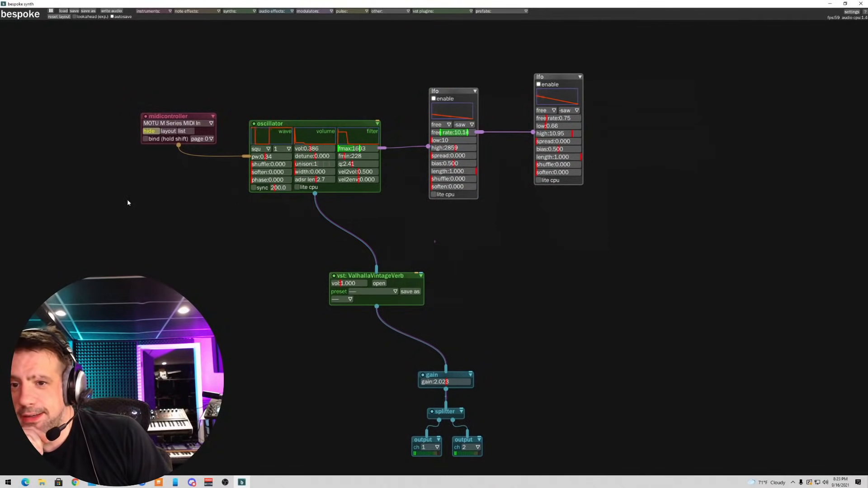
- Move the midicontroller module up and aside, and add a note sequencer below it patched into the oscillator
{"action": "left_click_drag", "start_coordinate": [174, 119], "coordinate": [100, 73]}
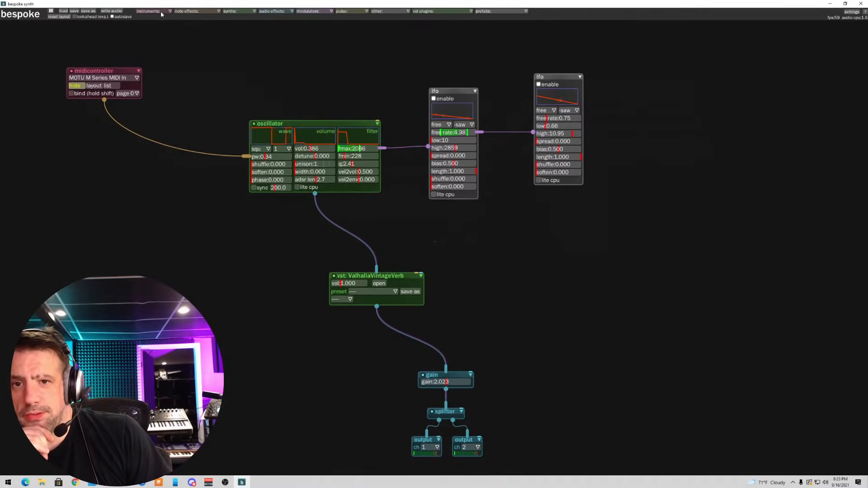
{"action": "left_click", "coordinate": [148, 11]}
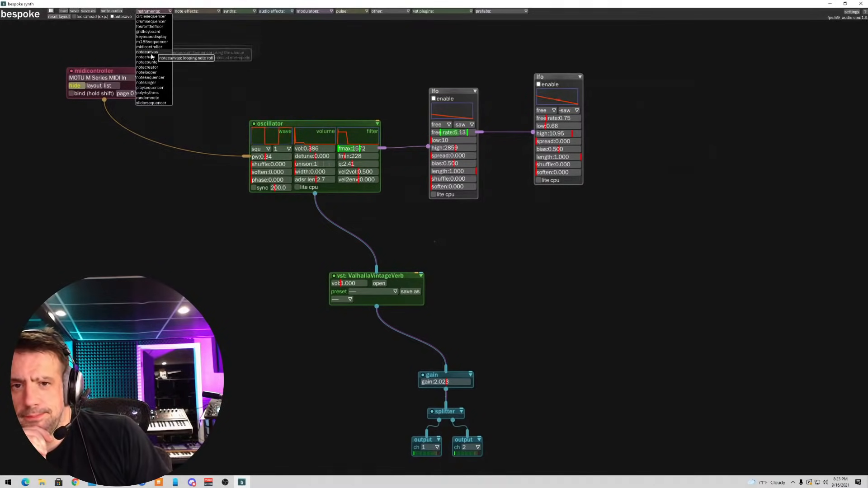
{"action": "left_click", "coordinate": [151, 80]}
{"action": "left_click", "coordinate": [102, 149]}
{"action": "left_click_drag", "start_coordinate": [118, 256], "coordinate": [251, 157]}
{"action": "left_click_drag", "start_coordinate": [96, 148], "coordinate": [98, 183]}
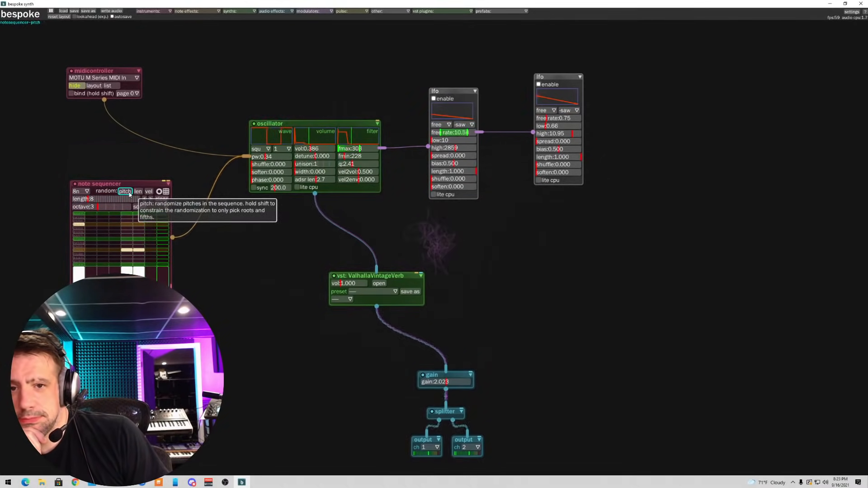
- Set the global scale module to D aeolian and randomize the note sequencer's pitches
{"action": "scroll", "coordinate": [131, 136], "scroll_direction": "down", "scroll_amount": 5}
{"action": "left_click_drag", "start_coordinate": [191, 64], "coordinate": [392, 145]}
{"action": "left_click_drag", "start_coordinate": [135, 64], "coordinate": [136, 69]}
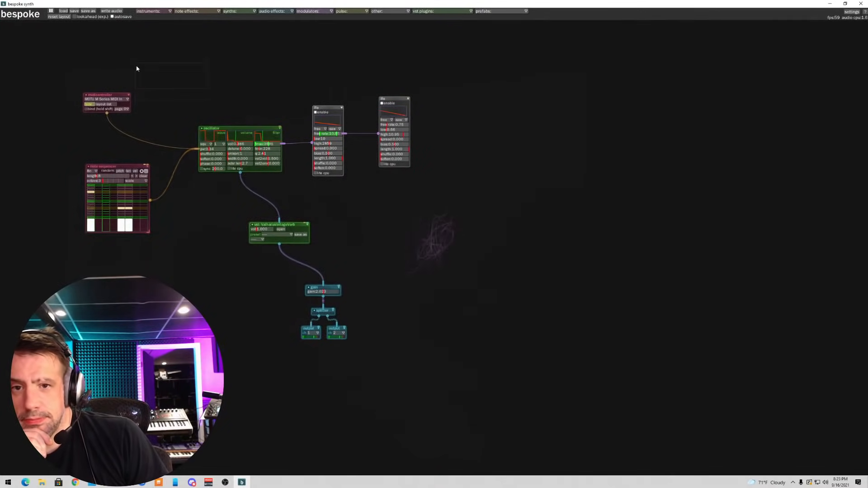
{"action": "scroll", "coordinate": [60, 116], "scroll_direction": "down", "scroll_amount": 3}
{"action": "scroll", "coordinate": [64, 153], "scroll_direction": "up", "scroll_amount": 5}
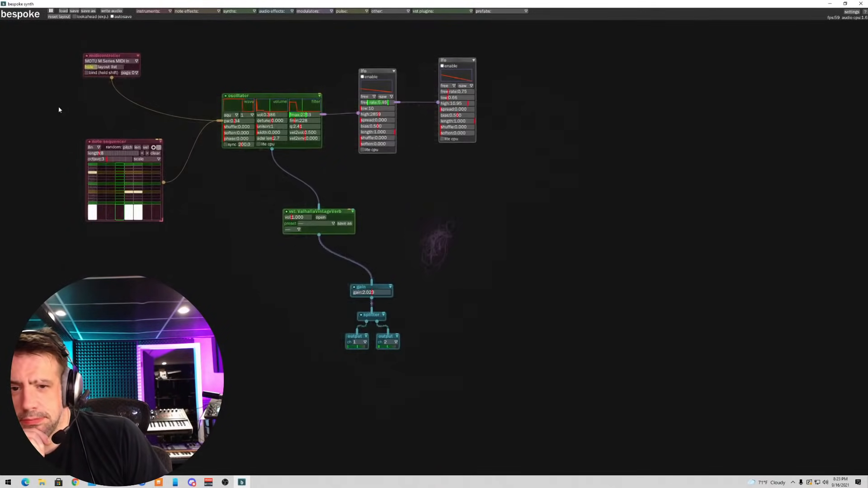
{"action": "mouse_move", "coordinate": [41, 77]}
{"action": "left_mouse_down"}
{"action": "mouse_move", "coordinate": [227, 248]}
{"action": "mouse_move", "coordinate": [259, 174]}
{"action": "mouse_move", "coordinate": [215, 142]}
{"action": "mouse_move", "coordinate": [255, 138]}
{"action": "left_mouse_up"}
{"action": "mouse_move", "coordinate": [34, 45]}
{"action": "left_mouse_down"}
{"action": "mouse_move", "coordinate": [170, 142]}
{"action": "mouse_move", "coordinate": [200, 137]}
{"action": "left_mouse_up"}
{"action": "mouse_move", "coordinate": [72, 67]}
{"action": "left_mouse_down"}
{"action": "mouse_move", "coordinate": [352, 105]}
{"action": "mouse_move", "coordinate": [406, 87]}
{"action": "left_mouse_up"}
{"action": "scroll", "coordinate": [378, 149], "scroll_direction": "up", "scroll_amount": 3}
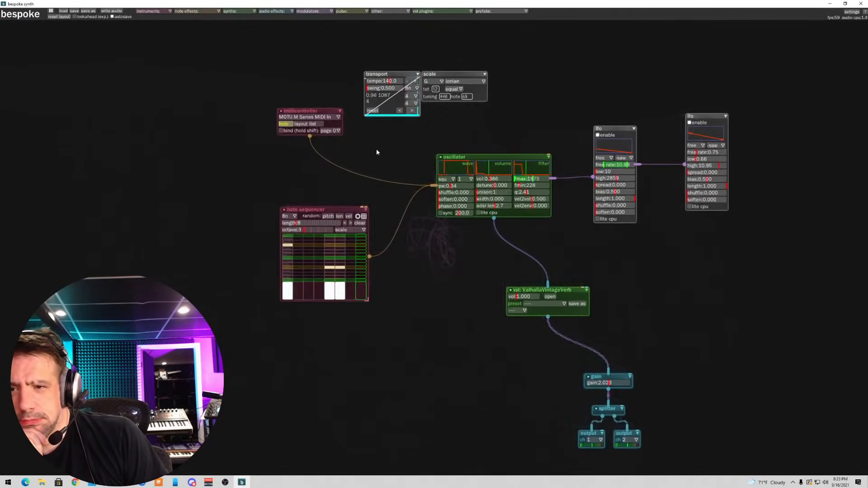
{"action": "left_click_drag", "start_coordinate": [455, 117], "coordinate": [343, 85]}
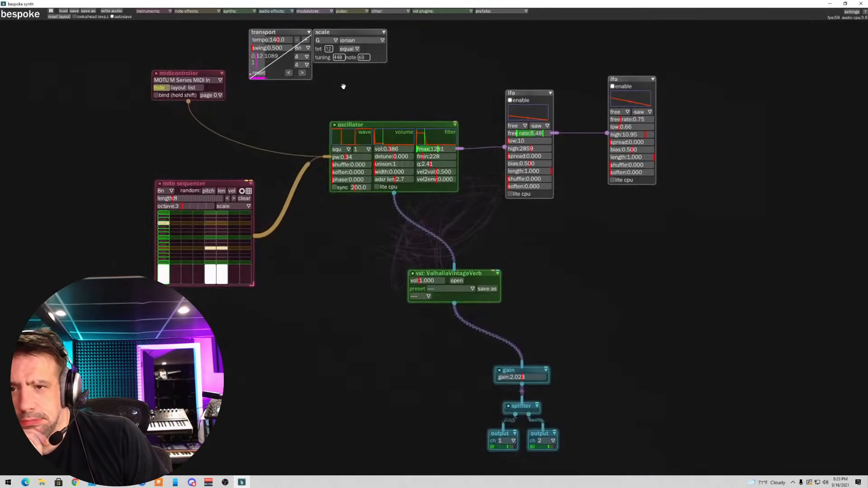
{"action": "left_click", "coordinate": [351, 40]}
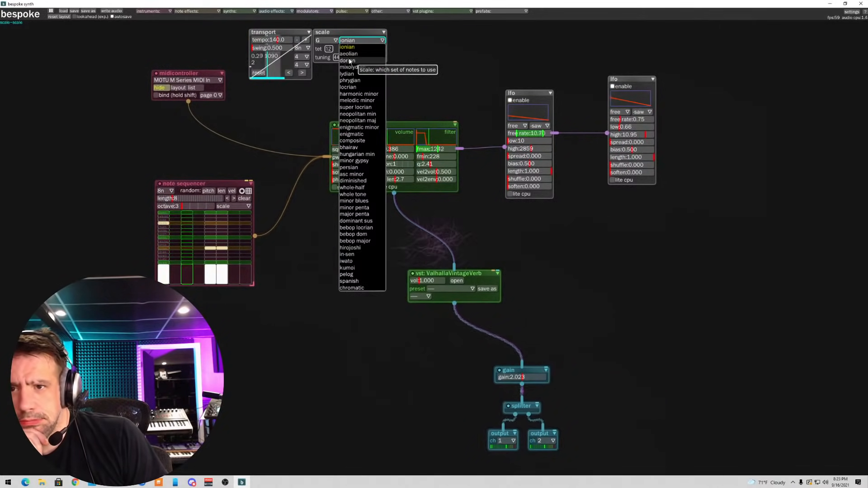
{"action": "left_click", "coordinate": [348, 54]}
{"action": "left_click", "coordinate": [324, 40]}
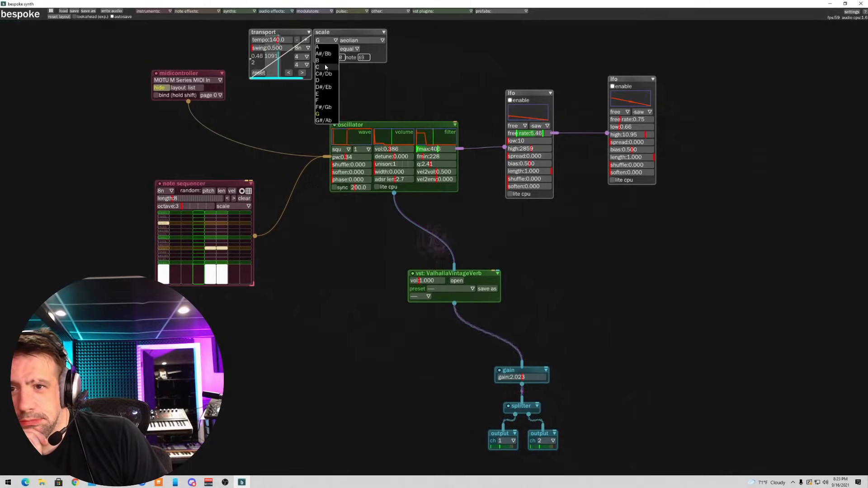
{"action": "left_click", "coordinate": [321, 80]}
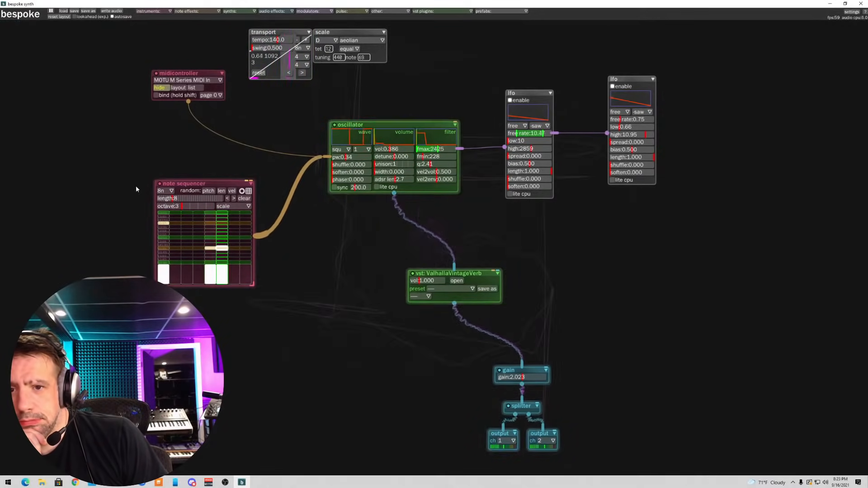
{"action": "left_click", "coordinate": [207, 191]}
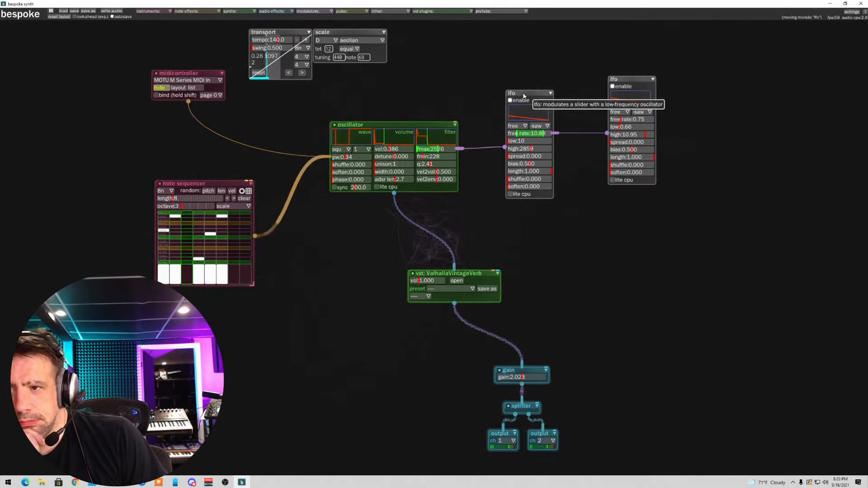
- Delete both LFO modules that modulate the oscillator's filter
{"action": "left_click", "coordinate": [550, 92]}
{"action": "mouse_move", "coordinate": [587, 32]}
{"action": "left_mouse_down"}
{"action": "mouse_move", "coordinate": [645, 103]}
{"action": "mouse_move", "coordinate": [647, 182]}
{"action": "left_mouse_up"}
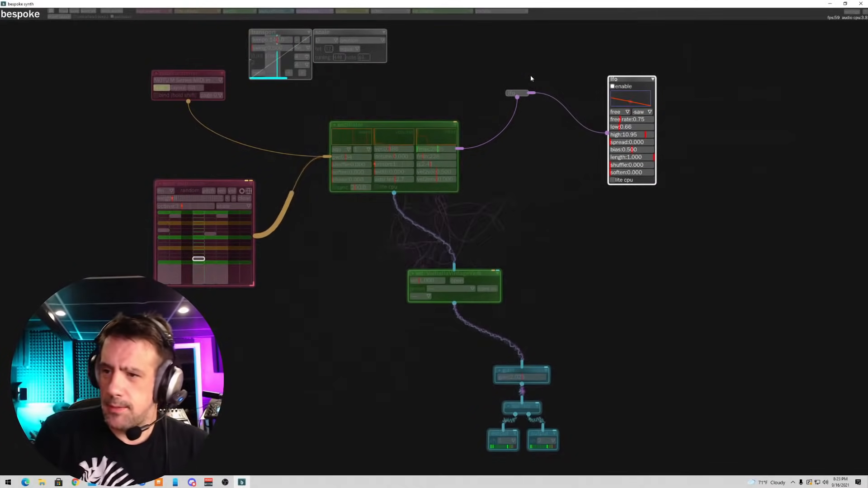
{"action": "key", "text": "BackSpace"}
{"action": "mouse_move", "coordinate": [518, 70]}
{"action": "left_mouse_down"}
{"action": "mouse_move", "coordinate": [517, 131]}
{"action": "mouse_move", "coordinate": [514, 115]}
{"action": "left_mouse_up"}
{"action": "key", "text": "BackSpace"}
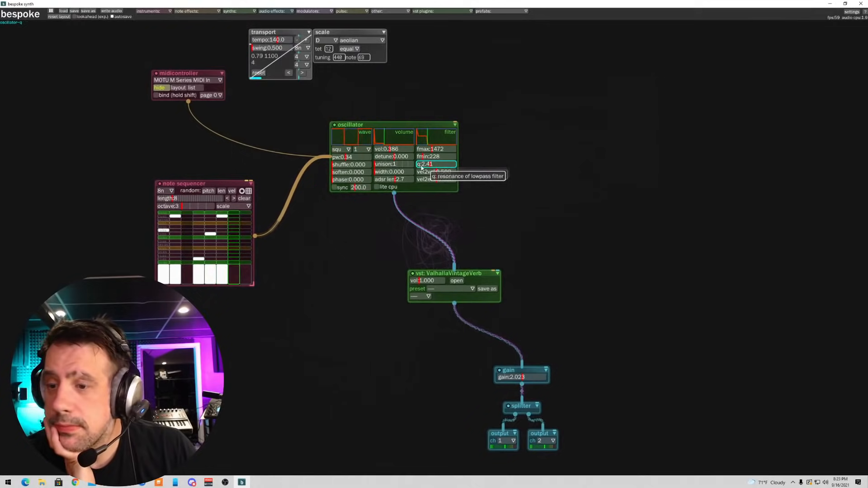
- Lower the oscillator's filter q to 0.47 and move the module slightly up to make room below it
{"action": "left_click_drag", "start_coordinate": [430, 165], "coordinate": [422, 166]}
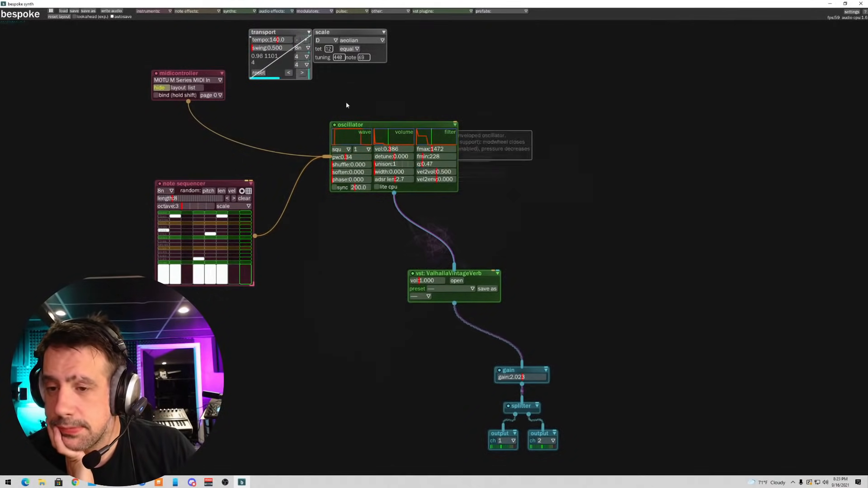
{"action": "left_click_drag", "start_coordinate": [349, 125], "coordinate": [351, 104]}
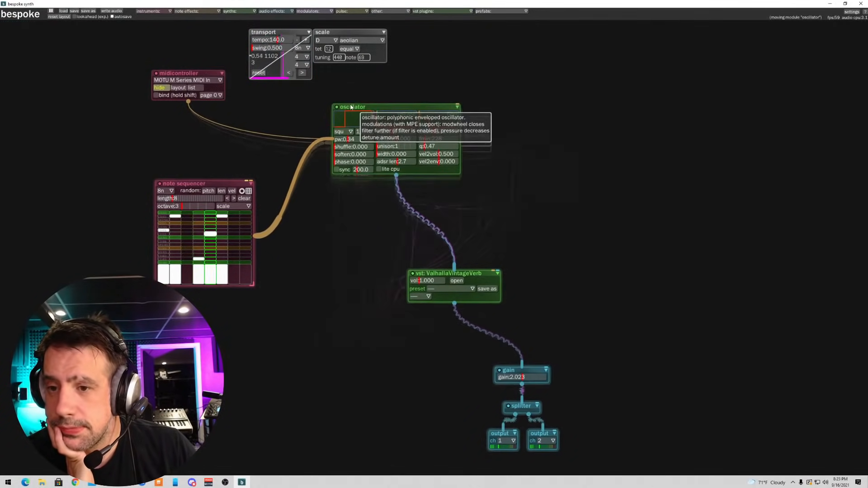
- Add a karplusstrong synth and place it between the oscillator and the reverb module
{"action": "left_click", "coordinate": [163, 11]}
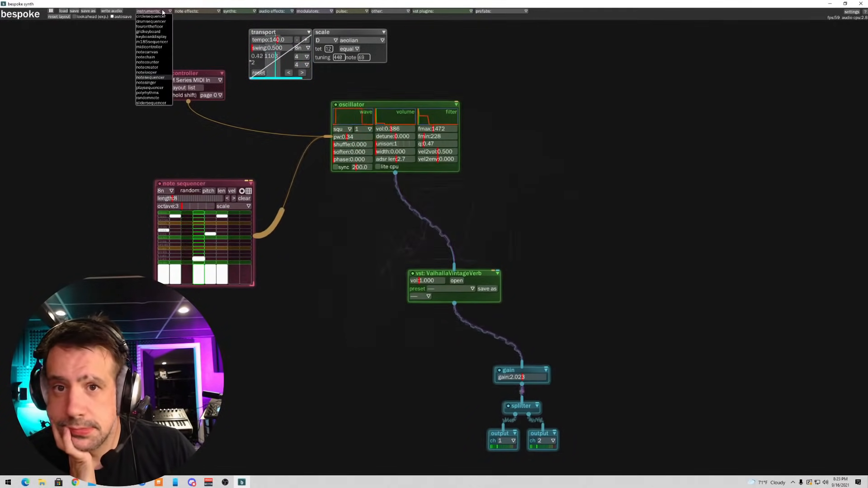
{"action": "left_click", "coordinate": [235, 11]}
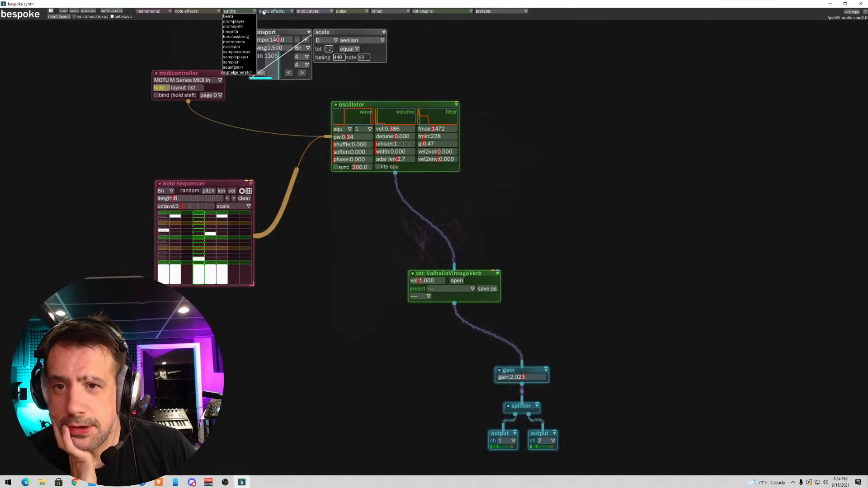
{"action": "left_click", "coordinate": [234, 37]}
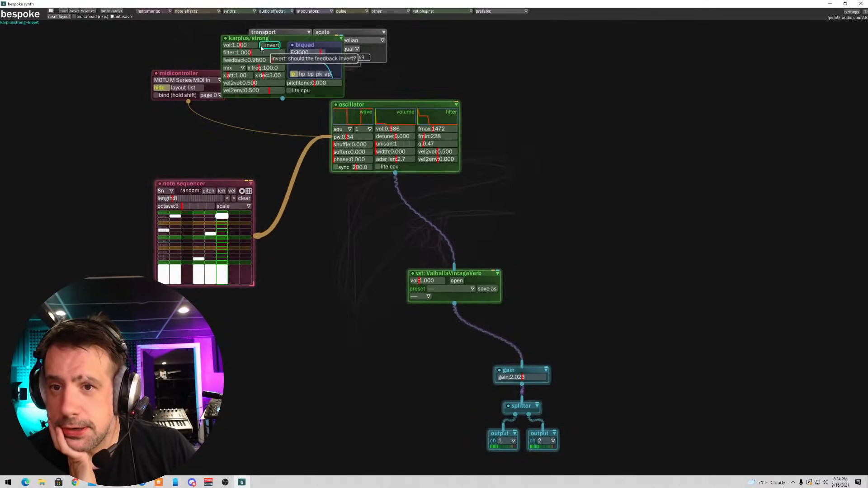
{"action": "left_click", "coordinate": [357, 228]}
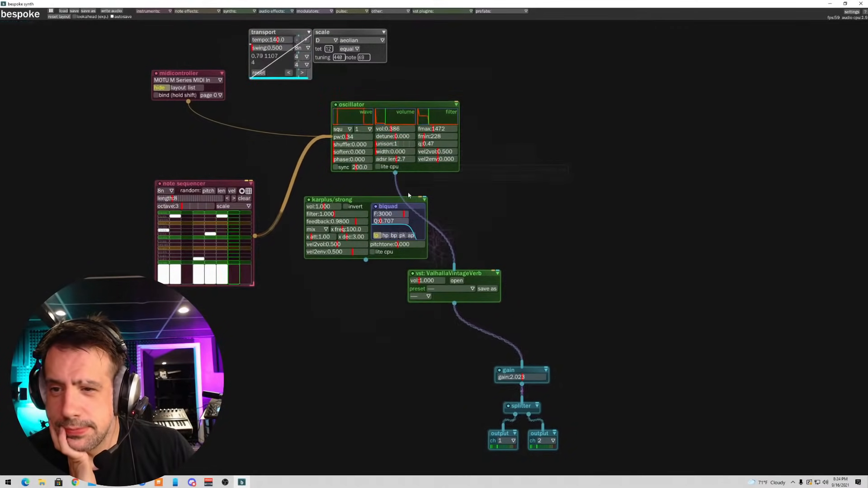
- Move the first note sequencer up and add a second one below it, patched through the karplus/strong synth into the ValhallaVintageVerb module
{"action": "left_click_drag", "start_coordinate": [212, 183], "coordinate": [148, 121]}
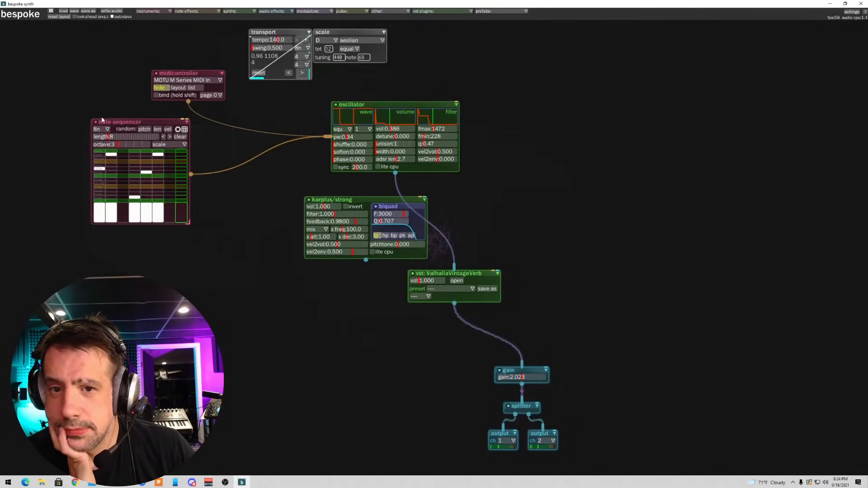
{"action": "left_click", "coordinate": [150, 11]}
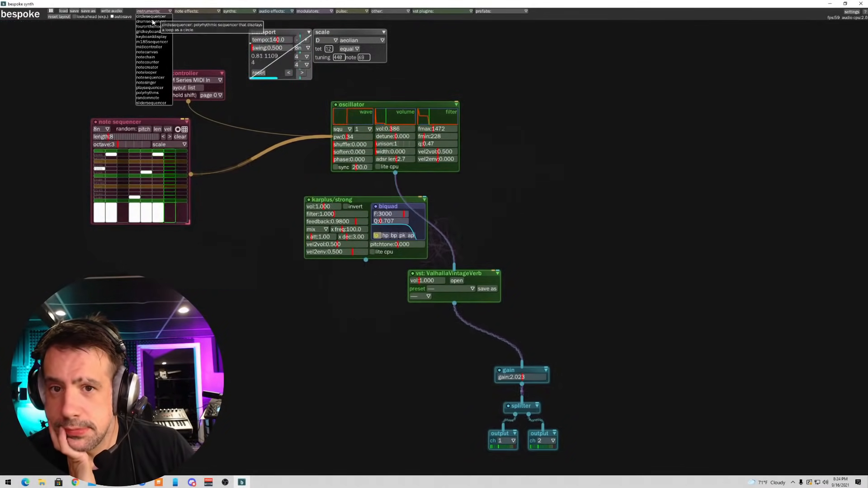
{"action": "left_click", "coordinate": [159, 77]}
{"action": "left_click", "coordinate": [157, 281]}
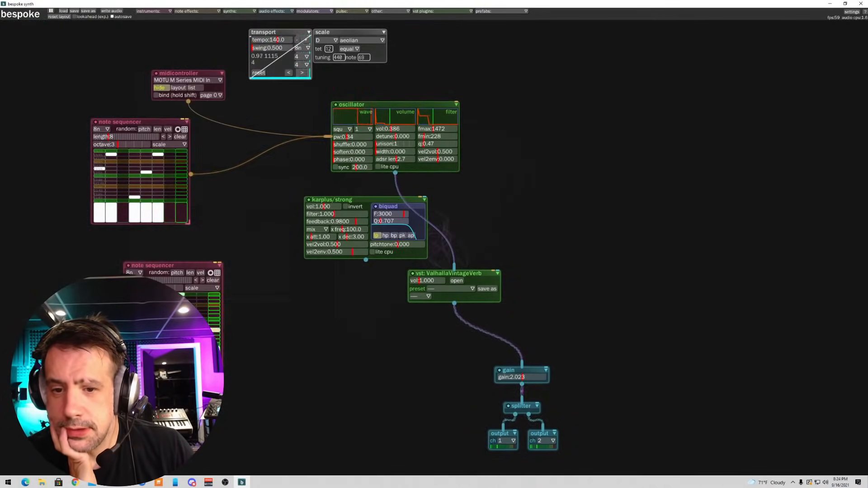
{"action": "left_click_drag", "start_coordinate": [173, 368], "coordinate": [366, 256]}
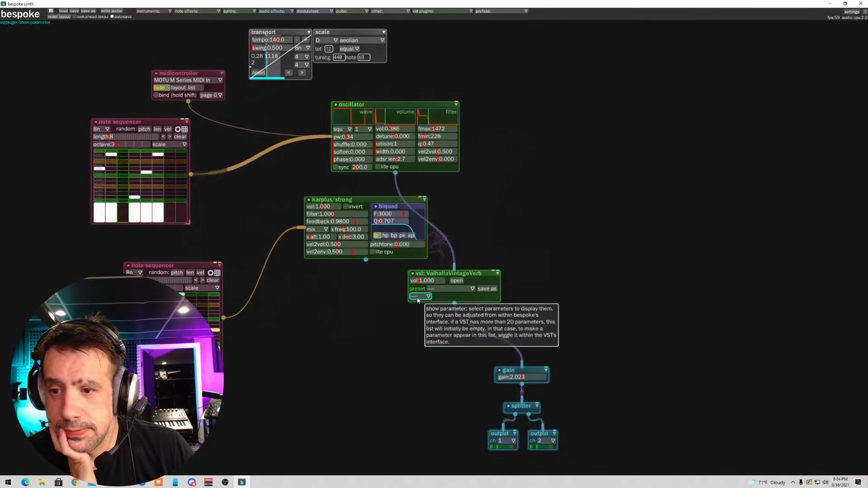
{"action": "left_click_drag", "start_coordinate": [366, 263], "coordinate": [457, 279]}
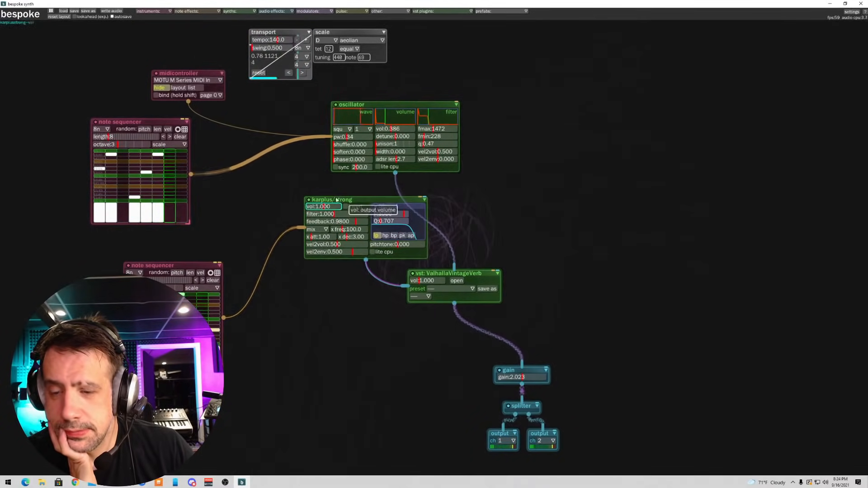
- Shift the karplus/strong module left and set its volume to 0.308, filter 0.286, feedback 0.9898, x freq 79.6 and x dec 22.05
{"action": "mouse_move", "coordinate": [318, 206]}
{"action": "left_mouse_down"}
{"action": "mouse_move", "coordinate": [305, 211]}
{"action": "mouse_move", "coordinate": [311, 214]}
{"action": "left_mouse_up"}
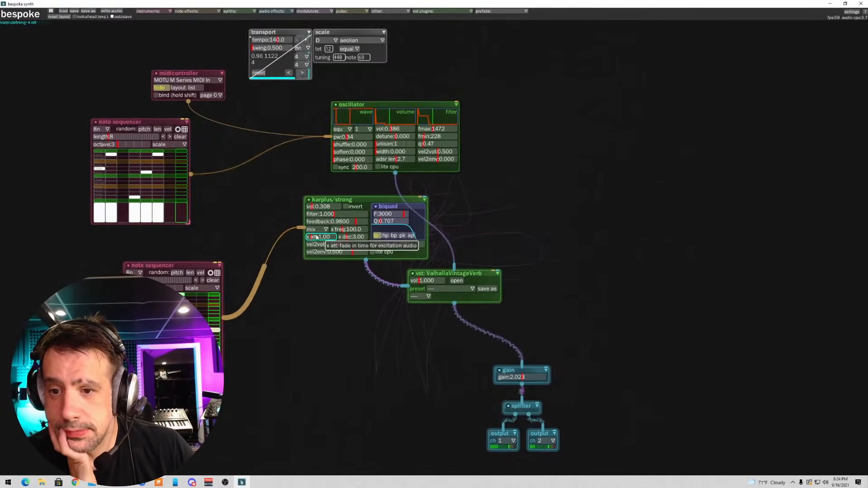
{"action": "left_click", "coordinate": [316, 230]}
{"action": "left_click_drag", "start_coordinate": [352, 221], "coordinate": [359, 237]}
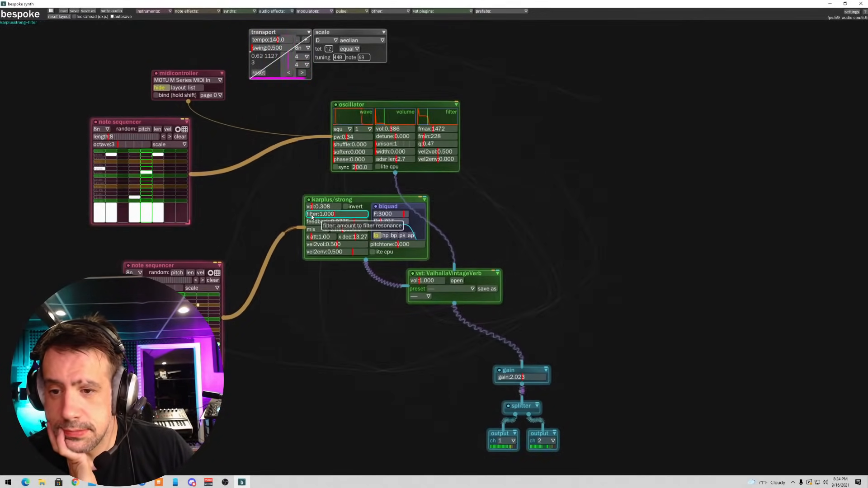
{"action": "left_click_drag", "start_coordinate": [326, 214], "coordinate": [320, 219]}
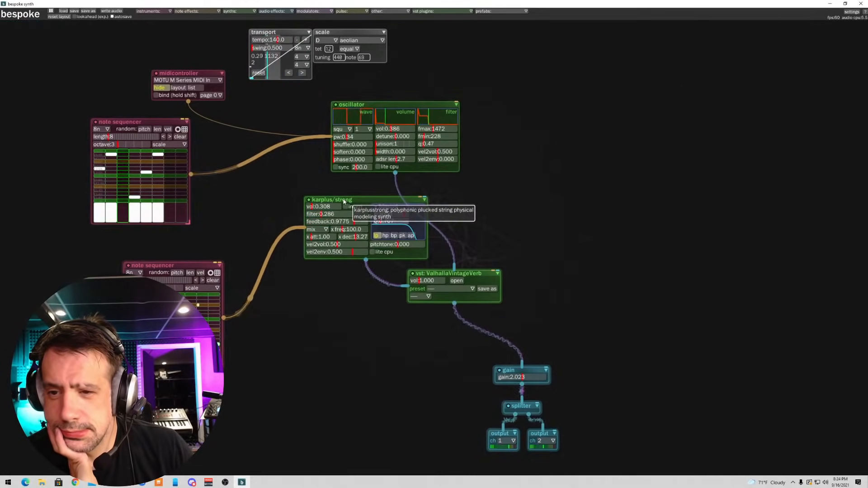
{"action": "left_click_drag", "start_coordinate": [364, 243], "coordinate": [316, 238]}
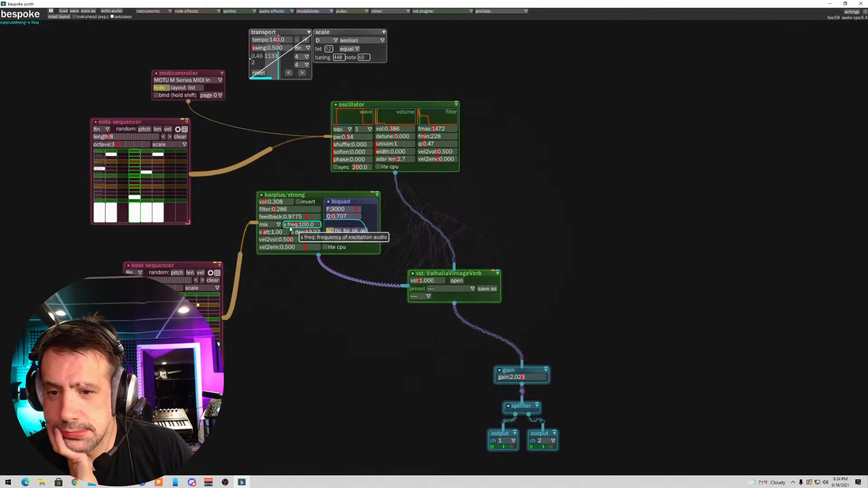
{"action": "left_click", "coordinate": [317, 232]}
{"action": "mouse_move", "coordinate": [313, 235]}
{"action": "left_mouse_down"}
{"action": "mouse_move", "coordinate": [292, 229]}
{"action": "mouse_move", "coordinate": [315, 219]}
{"action": "left_mouse_up"}
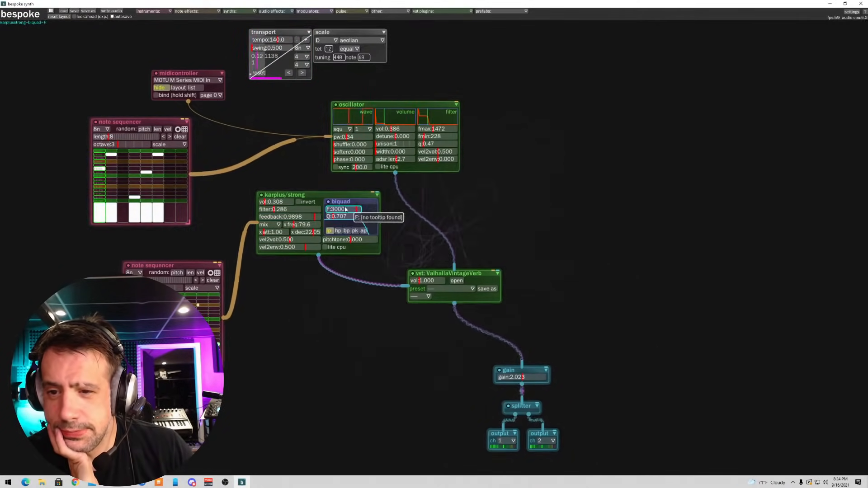
- Try the hp type on the karplus/strong biquad filter, and return it to lp with F raised to inf
{"action": "left_click", "coordinate": [345, 231]}
{"action": "left_click", "coordinate": [337, 231]}
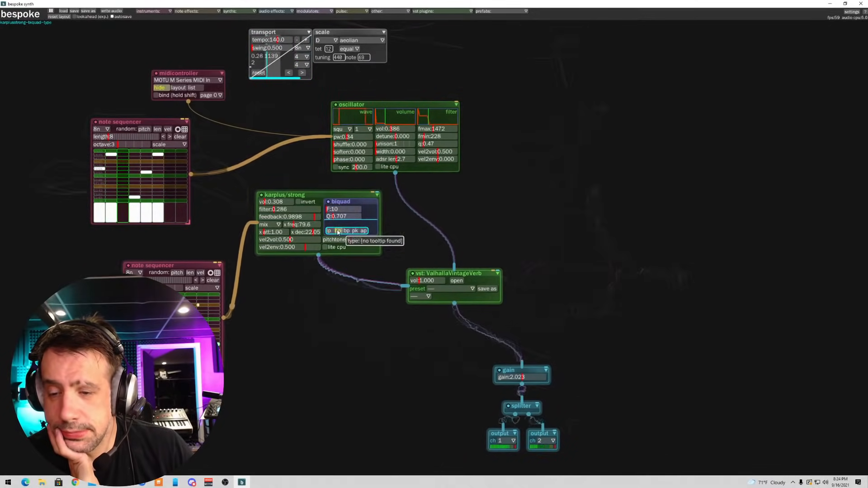
{"action": "left_click", "coordinate": [330, 230]}
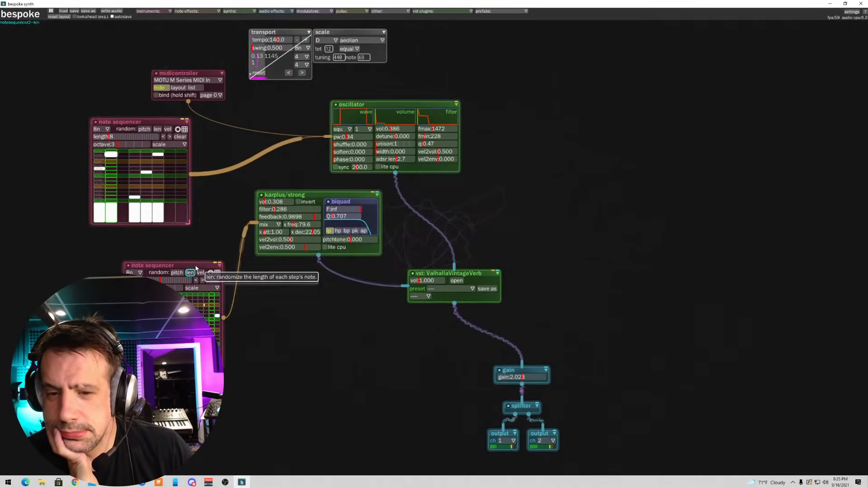
- Move the second note sequencer slightly up and set its length to 17 and octave to 4
{"action": "left_click_drag", "start_coordinate": [195, 268], "coordinate": [198, 248]}
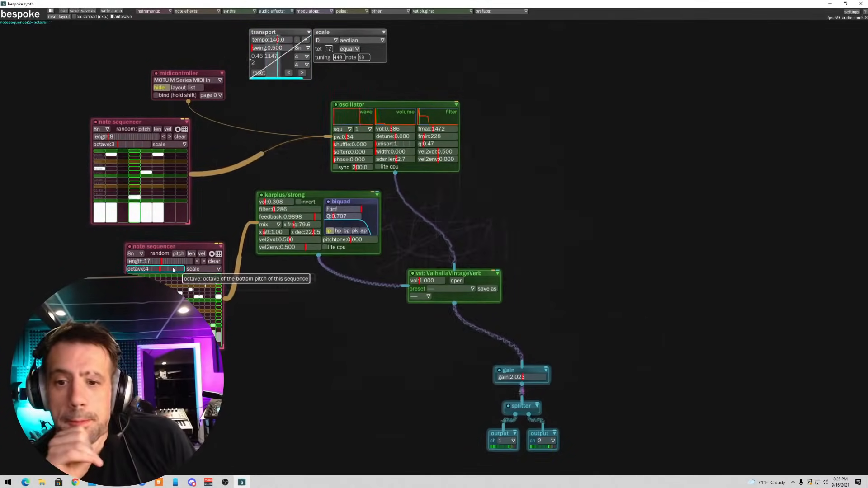
- Set the karplus/strong synth to sin excitation, volume 0.179, filter 3.781, feedback 0.9869, x freq 130.9, x att 0.58 and x dec 16.20
{"action": "left_click_drag", "start_coordinate": [282, 209], "coordinate": [317, 217]}
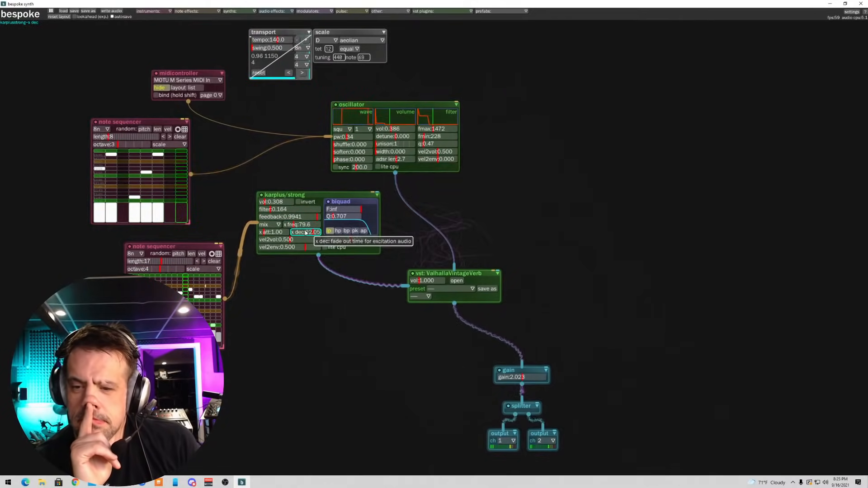
{"action": "left_click_drag", "start_coordinate": [295, 225], "coordinate": [276, 233]}
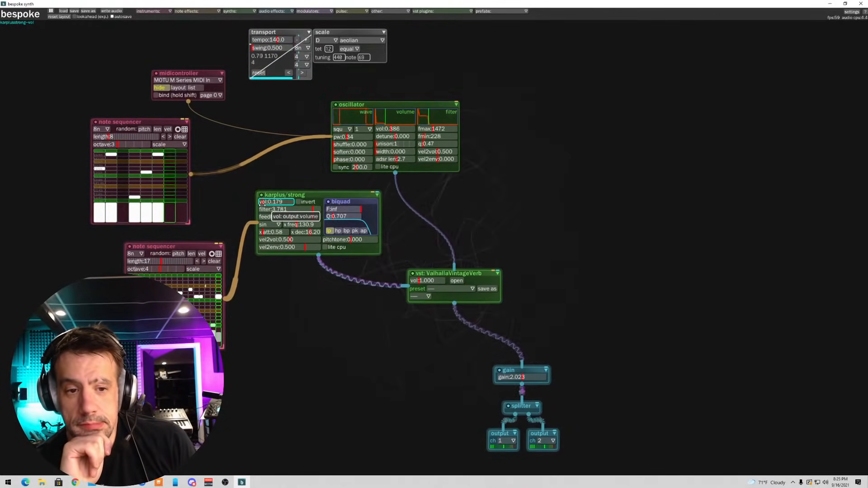
- Move the second note sequencer further left and set its octave to 5
{"action": "left_click_drag", "start_coordinate": [177, 248], "coordinate": [118, 247]}
{"action": "left_click", "coordinate": [105, 270]}
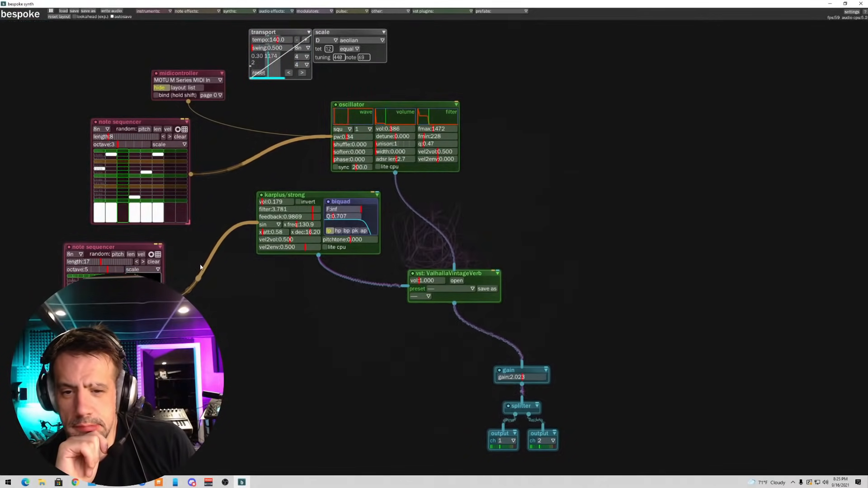
- Set the second note sequencer's octave to 4 and length to 20, and move it slightly up and further left
{"action": "left_click", "coordinate": [101, 269]}
{"action": "left_click", "coordinate": [107, 261]}
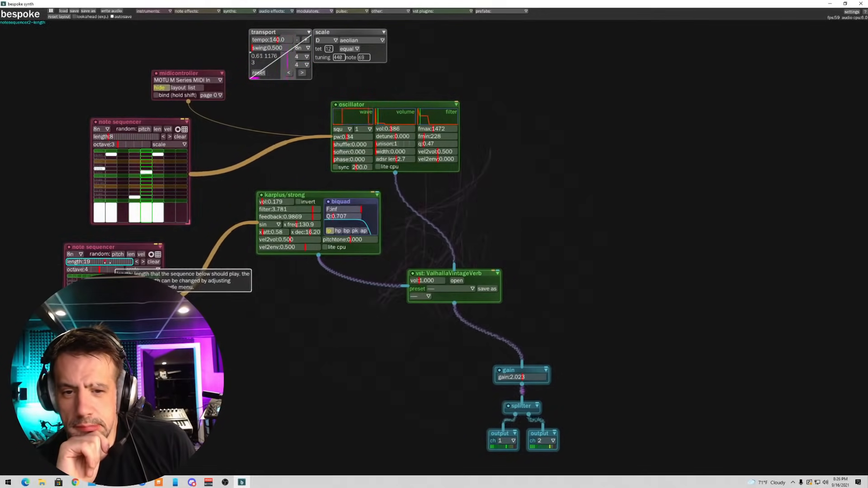
{"action": "left_click_drag", "start_coordinate": [112, 246], "coordinate": [86, 235]}
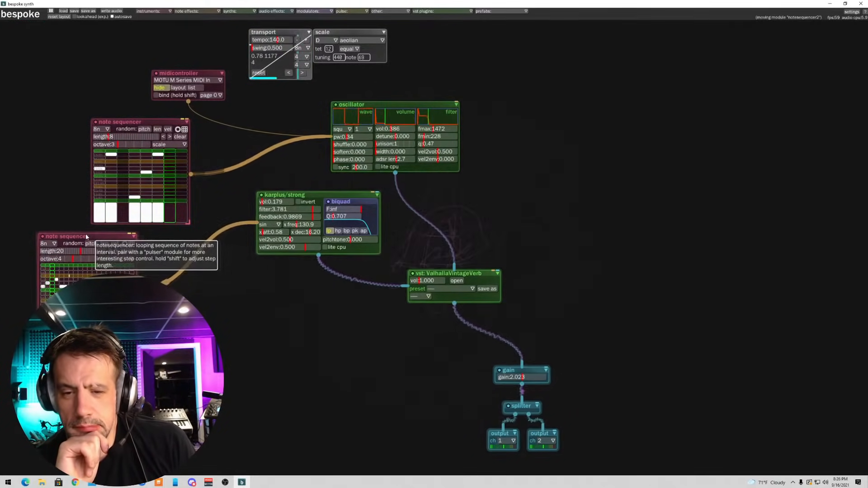
- Set the first note sequencer's length to 12 with newly randomized notes, and raise the oscillator's fmax to 2622
{"action": "left_click", "coordinate": [116, 137]}
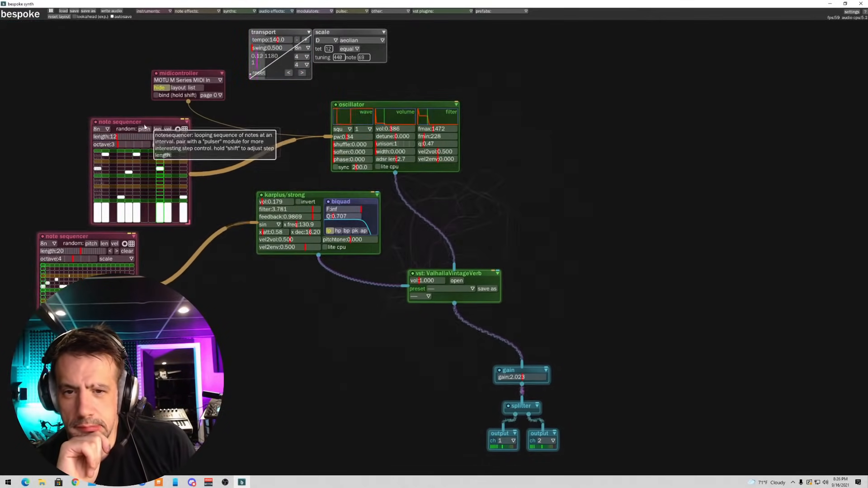
{"action": "left_click", "coordinate": [157, 130]}
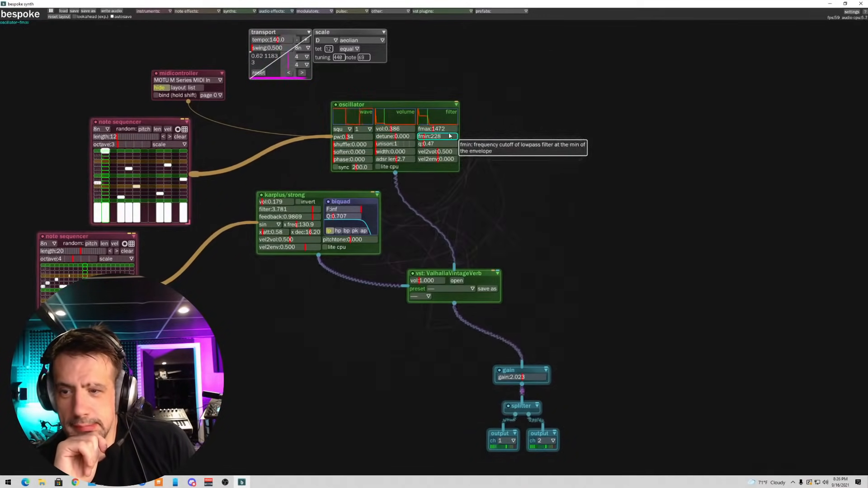
{"action": "mouse_move", "coordinate": [434, 129]}
{"action": "left_mouse_down"}
{"action": "mouse_move", "coordinate": [445, 130]}
{"action": "mouse_move", "coordinate": [438, 132]}
{"action": "left_mouse_up"}
- Add a drumsynth module and place it in the empty area to the right of the oscillator
{"action": "left_click", "coordinate": [197, 10]}
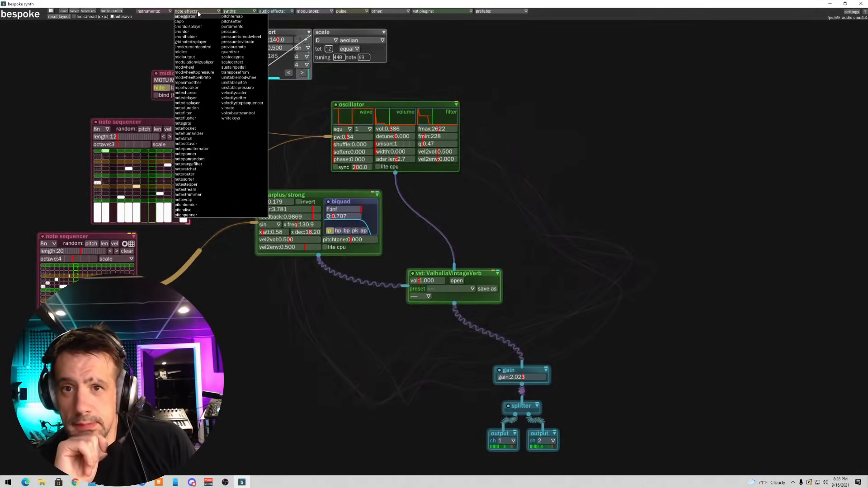
{"action": "left_click", "coordinate": [242, 10]}
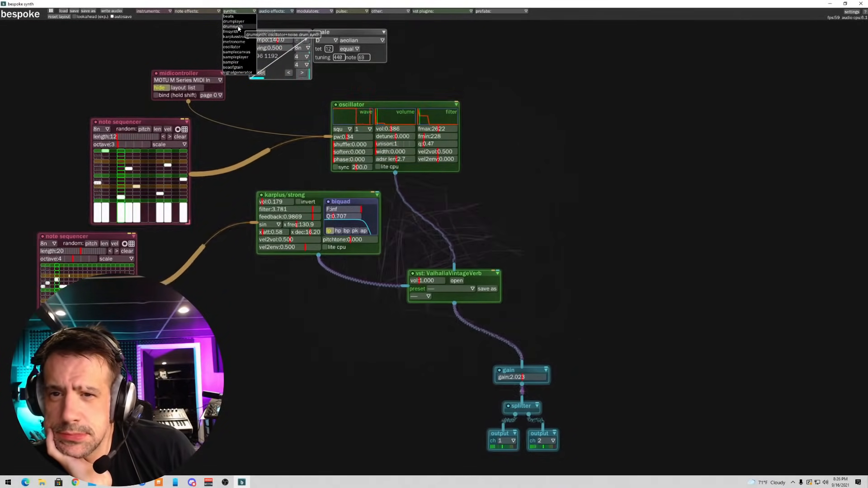
{"action": "left_click", "coordinate": [238, 28]}
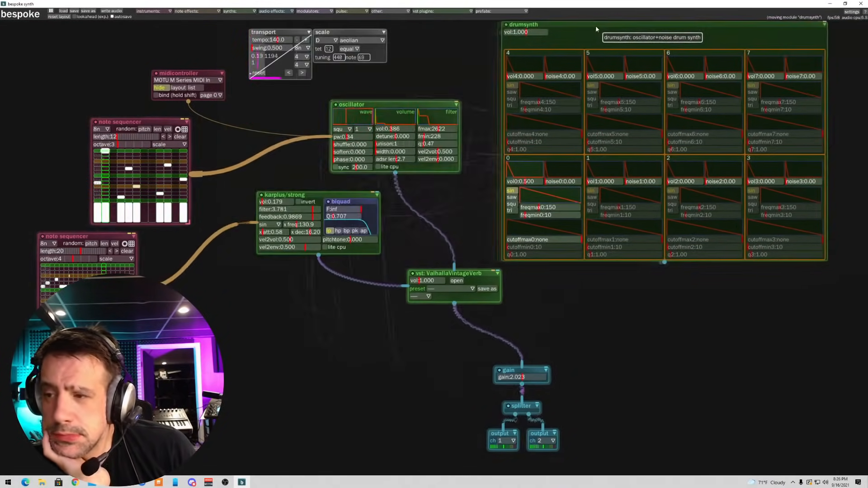
{"action": "left_click", "coordinate": [599, 40]}
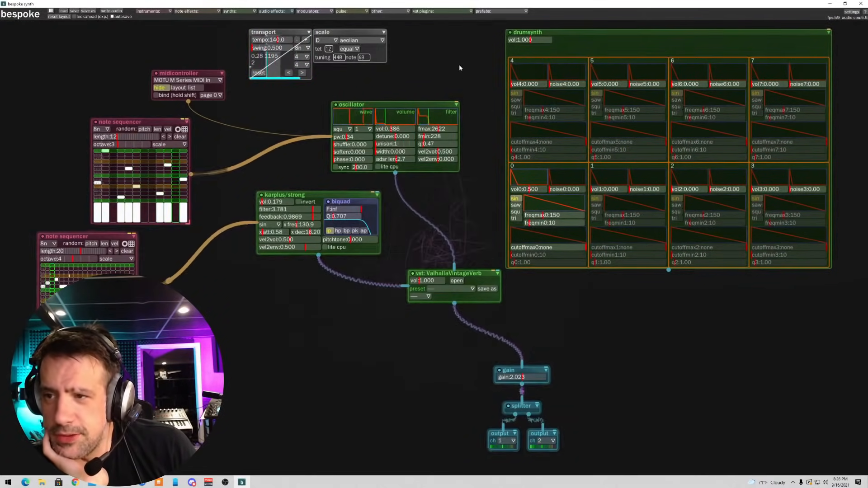
{"action": "scroll", "coordinate": [460, 68], "scroll_direction": "down", "scroll_amount": 5}
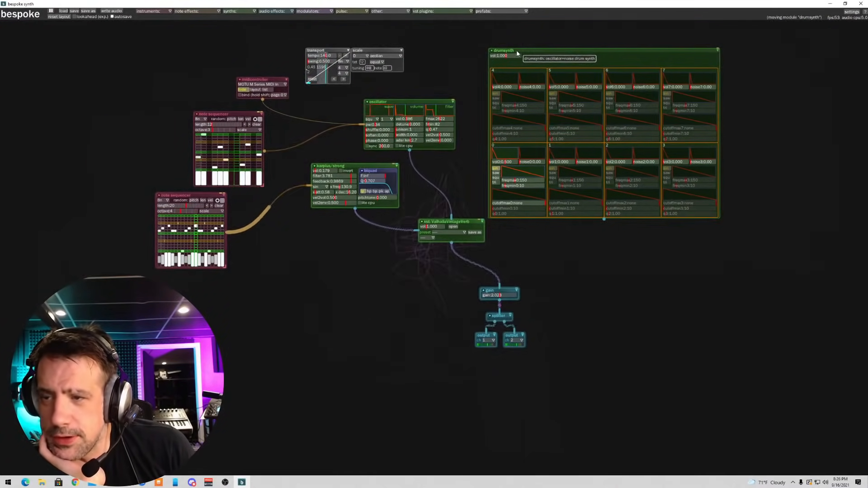
- Add a drumsequencer module and place it above the drumsynth
{"action": "left_click", "coordinate": [158, 13]}
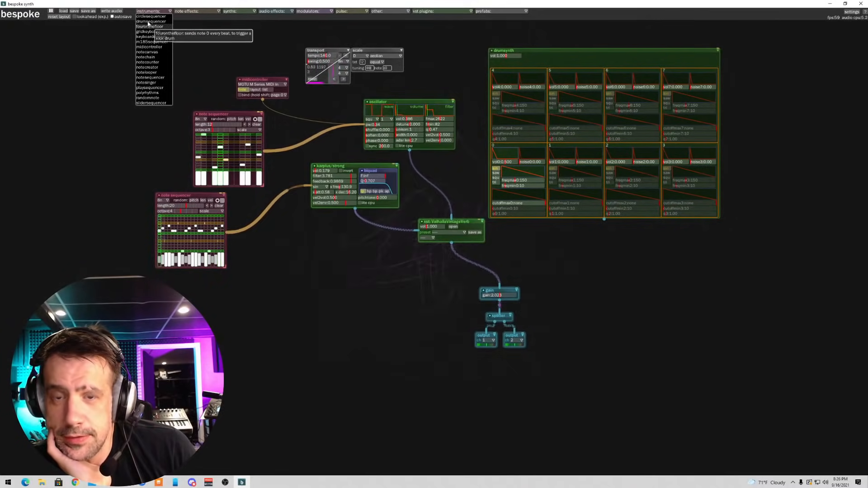
{"action": "left_click", "coordinate": [146, 21]}
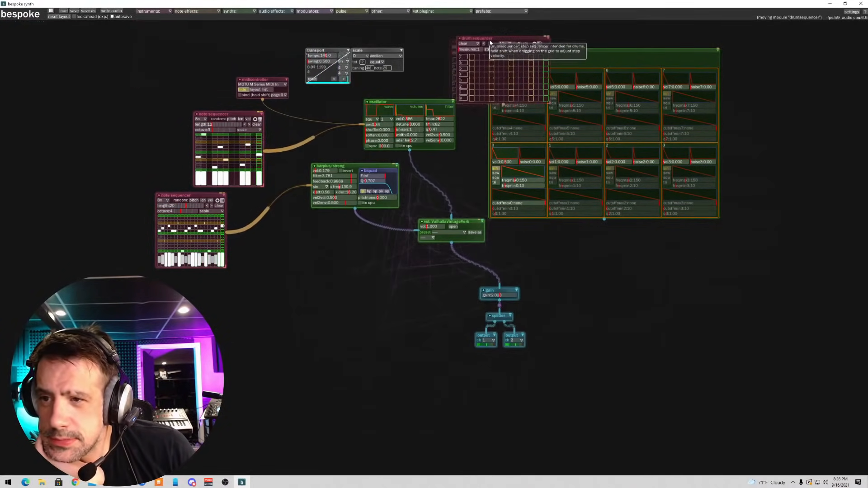
{"action": "left_click", "coordinate": [631, 35]}
- Move the drumsynth below the drum sequencer and patch the signal from the sequencer through the drumsynth into the gain module
{"action": "left_click_drag", "start_coordinate": [573, 53], "coordinate": [615, 162]}
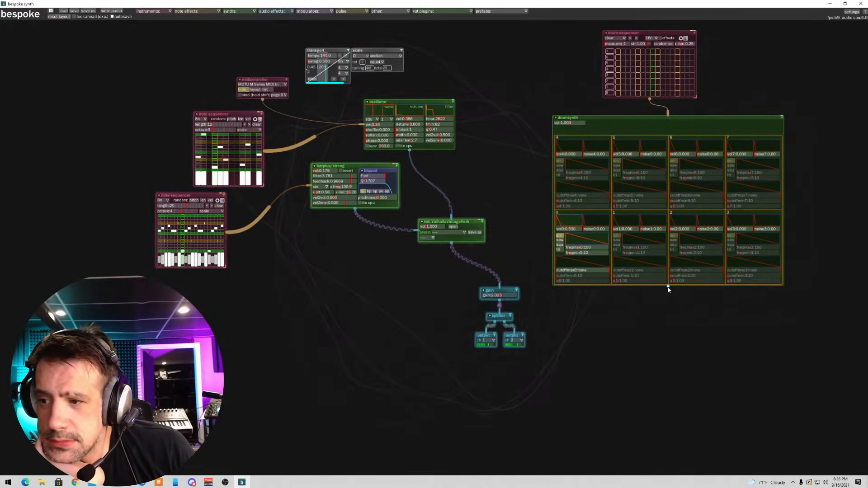
{"action": "left_click_drag", "start_coordinate": [666, 287], "coordinate": [499, 217]}
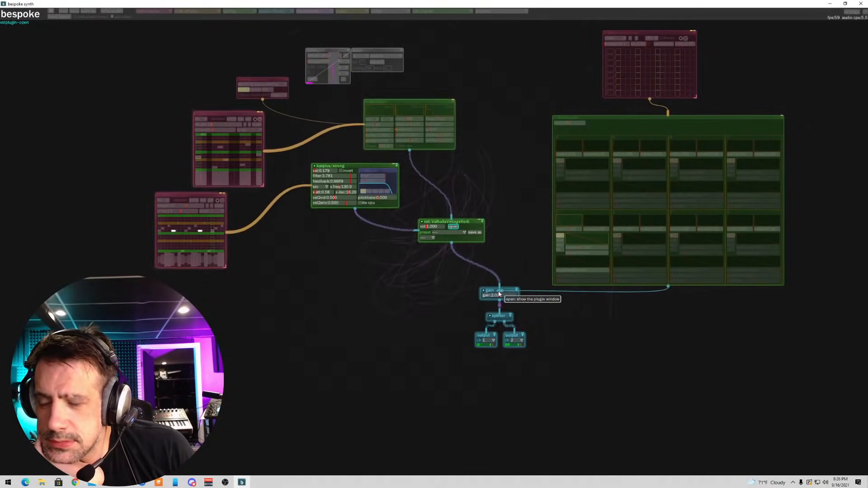
{"action": "left_click_drag", "start_coordinate": [499, 293], "coordinate": [499, 294]}
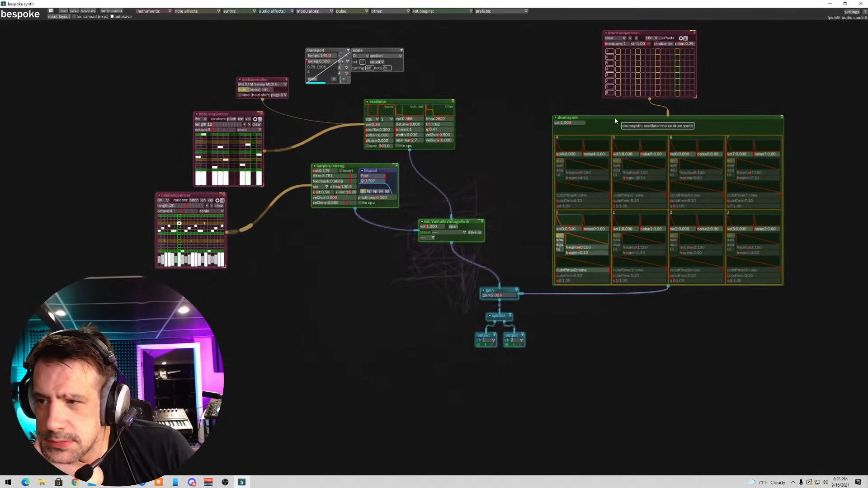
- Enter hits on all four beats in row 0 of the drum sequencer
{"action": "scroll", "coordinate": [679, 102], "scroll_direction": "up", "scroll_amount": 3}
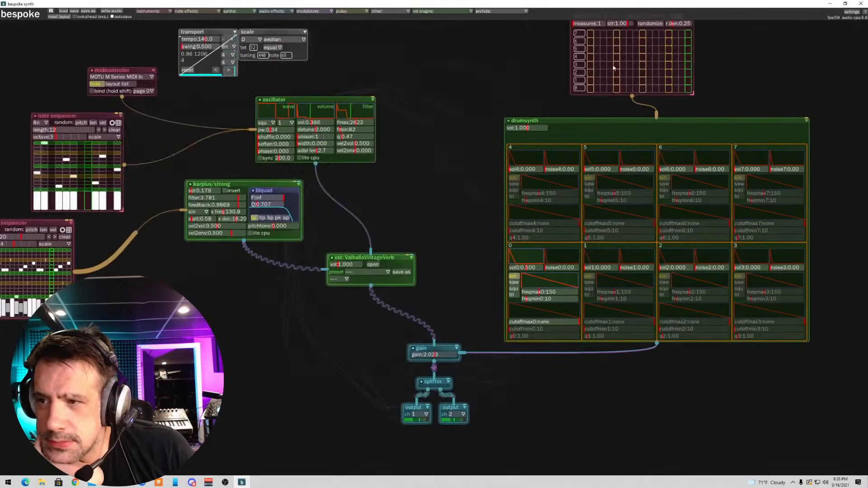
{"action": "scroll", "coordinate": [551, 74], "scroll_direction": "down", "scroll_amount": 3}
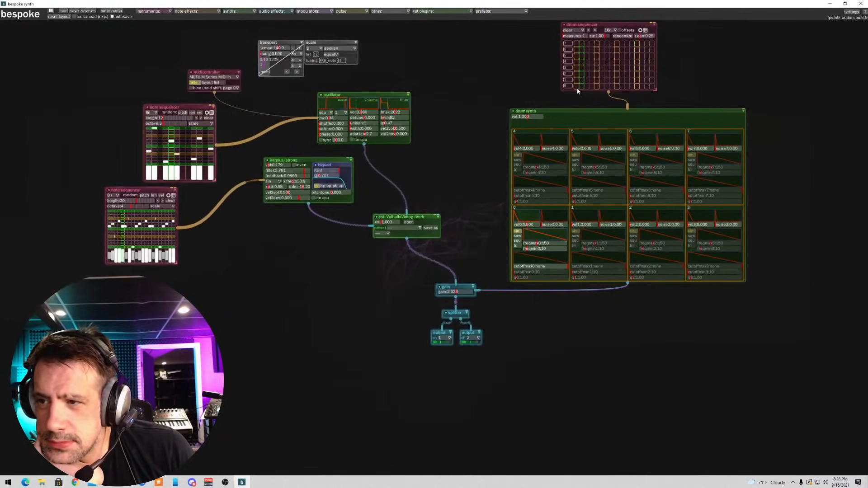
{"action": "left_click", "coordinate": [617, 87]}
{"action": "left_click", "coordinate": [637, 86]}
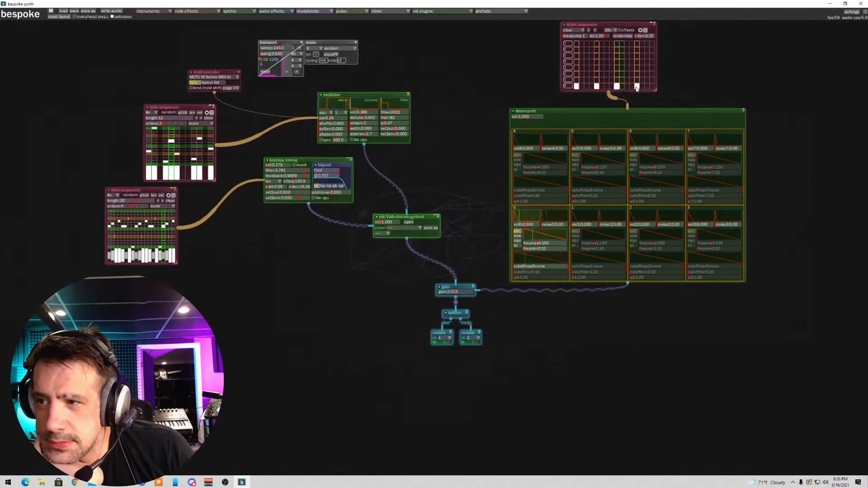
- Raise the volume of drumsynth voice 4 to 0.383 and add row 1 hits on beats two and four of the drum sequencer
{"action": "left_click", "coordinate": [525, 148]}
{"action": "left_click_drag", "start_coordinate": [536, 151], "coordinate": [523, 151]}
{"action": "left_click", "coordinate": [597, 81]}
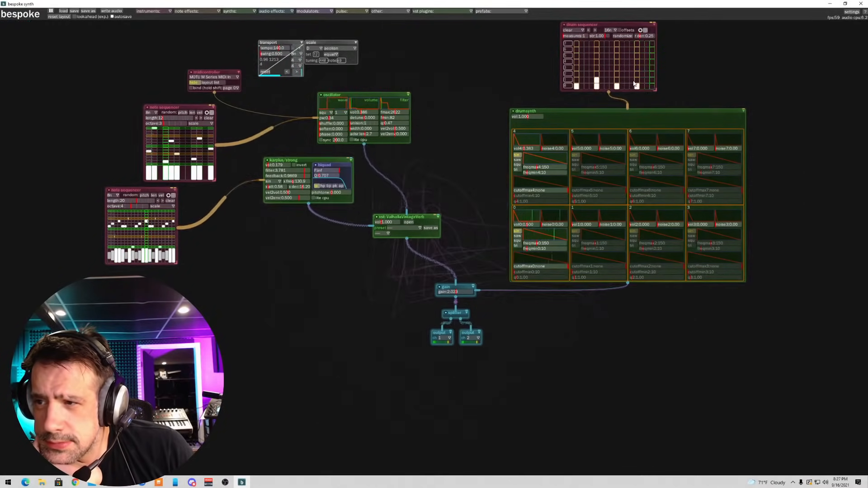
{"action": "left_click", "coordinate": [637, 81]}
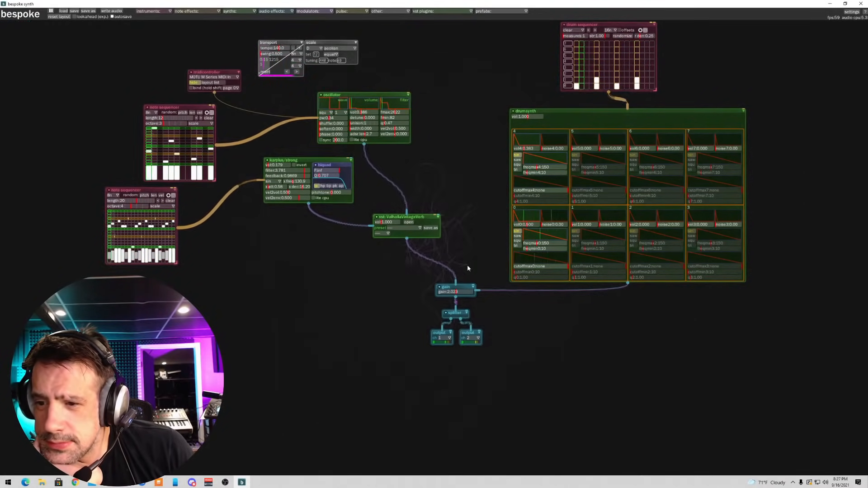
- Randomize the drum sequencer's pattern
{"action": "left_click_drag", "start_coordinate": [480, 293], "coordinate": [511, 307]}
{"action": "left_click_drag", "start_coordinate": [485, 276], "coordinate": [457, 290]}
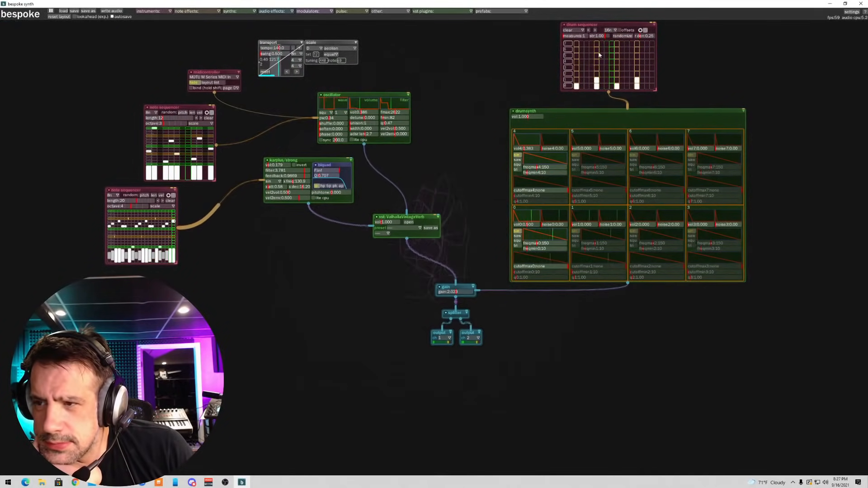
{"action": "left_click", "coordinate": [624, 37]}
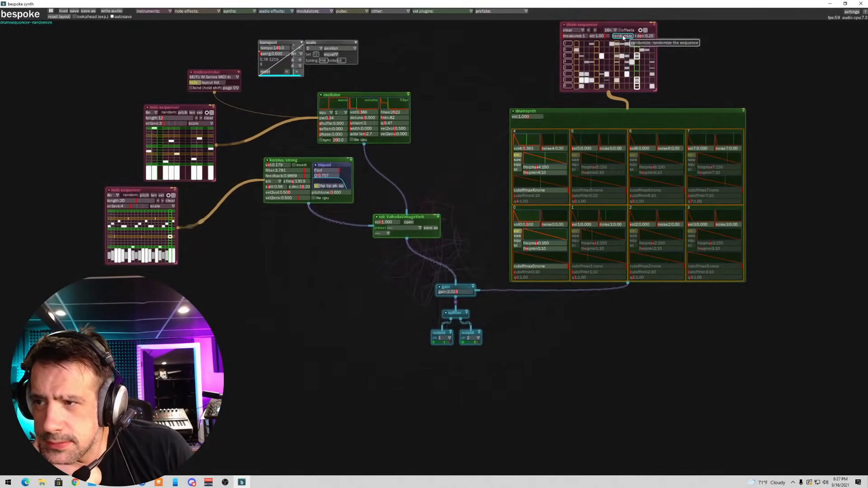
- Set the drumsynth volume to 1.286, voice 4's freqmax to 180 and freqmin to 0, and voice 5's volume to 0.728 with sin type
{"action": "left_click", "coordinate": [537, 117]}
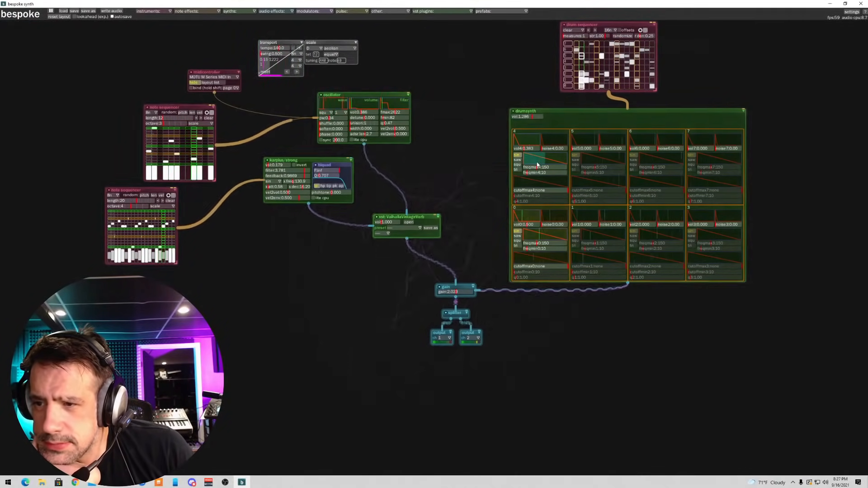
{"action": "mouse_move", "coordinate": [538, 168]}
{"action": "left_mouse_down"}
{"action": "mouse_move", "coordinate": [524, 175]}
{"action": "mouse_move", "coordinate": [537, 168]}
{"action": "left_mouse_up"}
{"action": "left_click", "coordinate": [591, 148]}
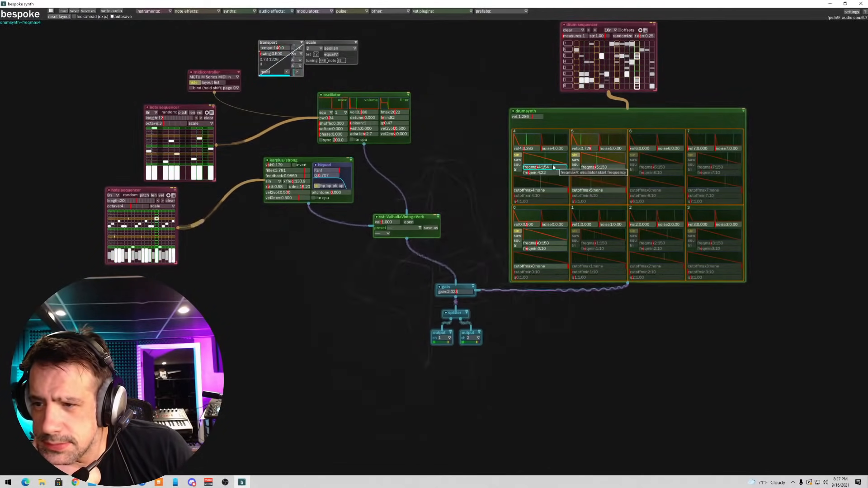
{"action": "left_click_drag", "start_coordinate": [537, 169], "coordinate": [541, 170]}
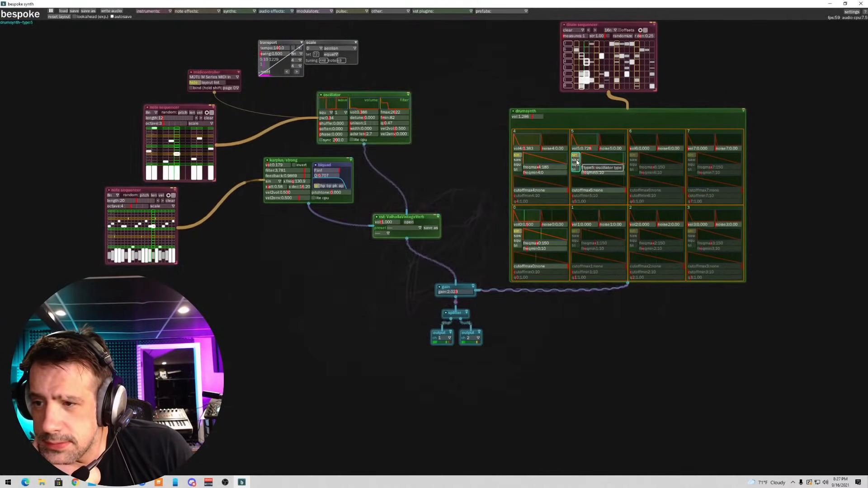
{"action": "left_click", "coordinate": [575, 155]}
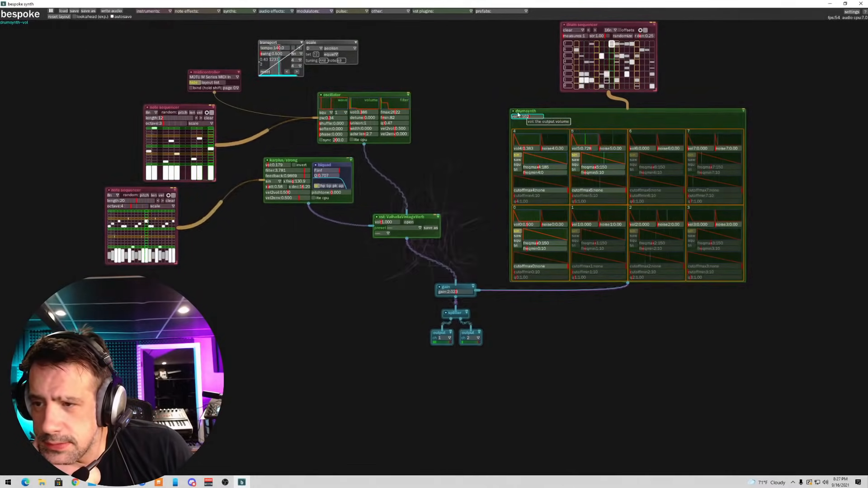
- Delete the drumsynth module from the patch
{"action": "double_click", "coordinate": [535, 111]}
{"action": "left_click_drag", "start_coordinate": [530, 96], "coordinate": [528, 133]}
{"action": "key", "text": "BackSpace"}
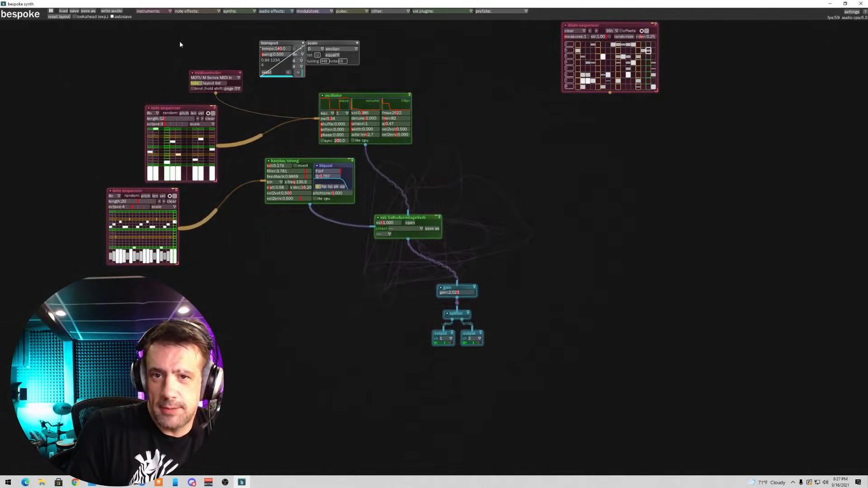
- Add a drumplayer module below and left of the drum sequencer, and patch the drum sequencer into it
{"action": "key", "text": "d"}
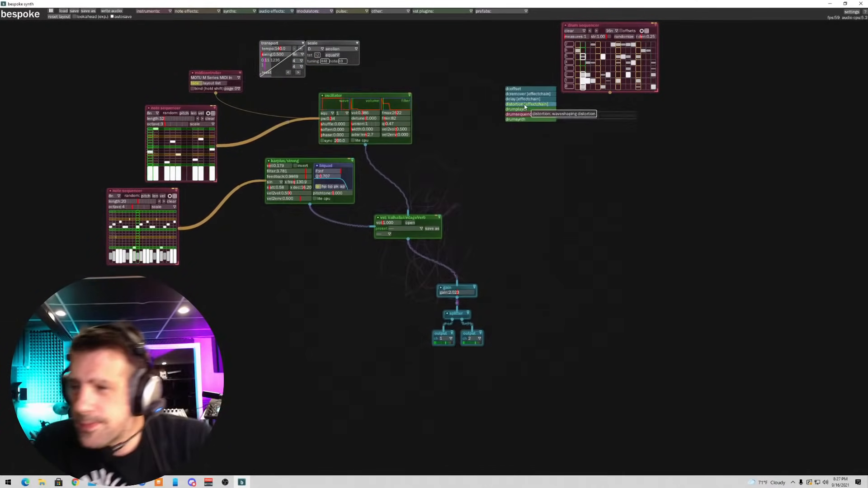
{"action": "left_click", "coordinate": [518, 109]}
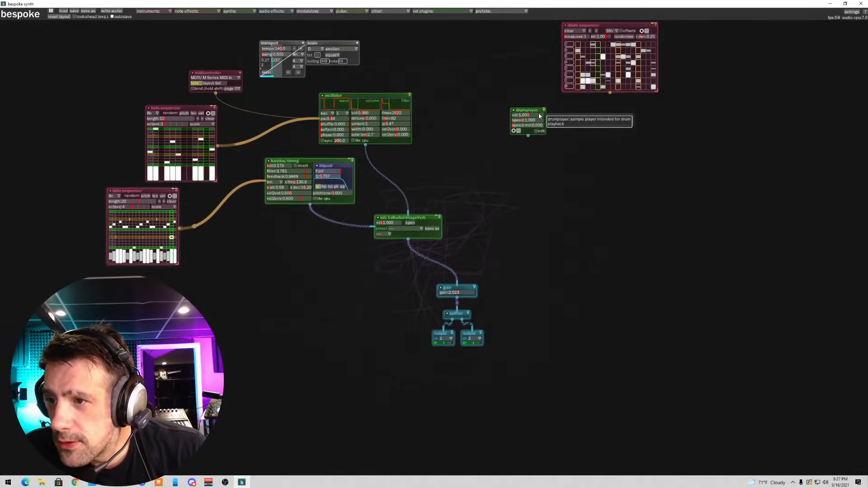
{"action": "left_click_drag", "start_coordinate": [610, 92], "coordinate": [533, 126]}
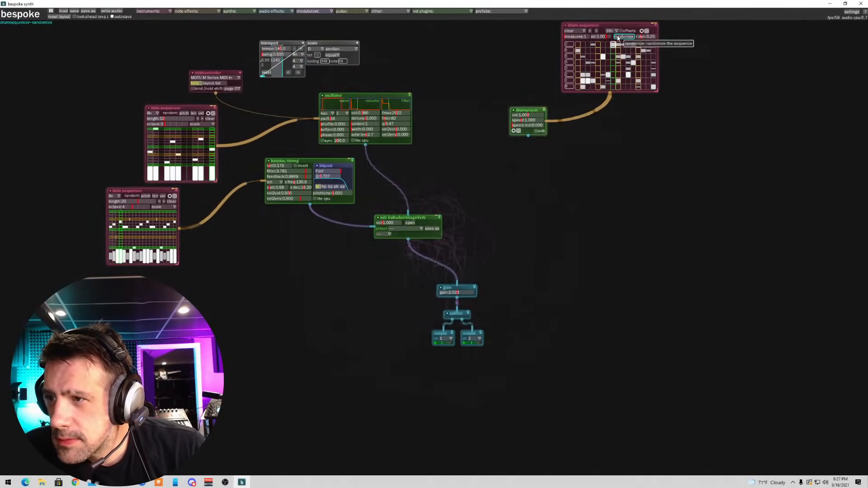
- Replace the drum sequencer's pattern with row 0 hits on all four beats, and patch the drumplayer's output into the gain module
{"action": "left_click", "coordinate": [573, 31]}
{"action": "left_click", "coordinate": [570, 37]}
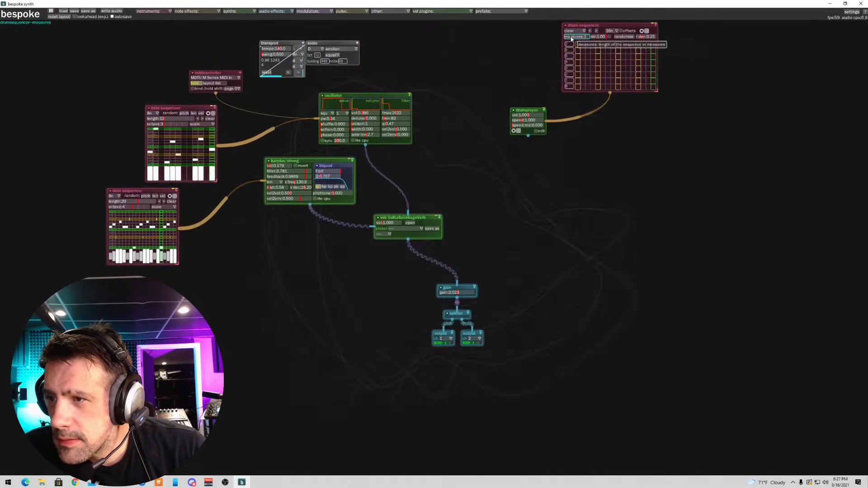
{"action": "left_click_drag", "start_coordinate": [528, 135], "coordinate": [456, 291]}
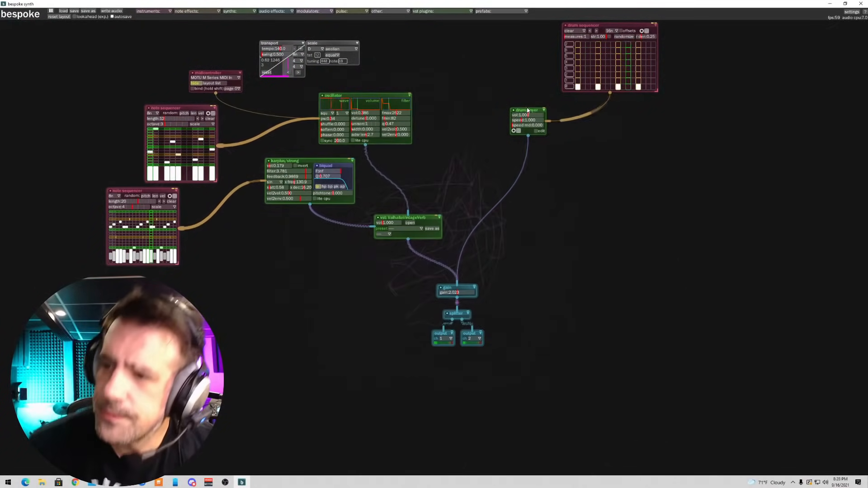
- Move the drumplayer slightly down and left, and set its speed to 0.886 and volume to 0.776
{"action": "left_click_drag", "start_coordinate": [536, 146], "coordinate": [521, 114]}
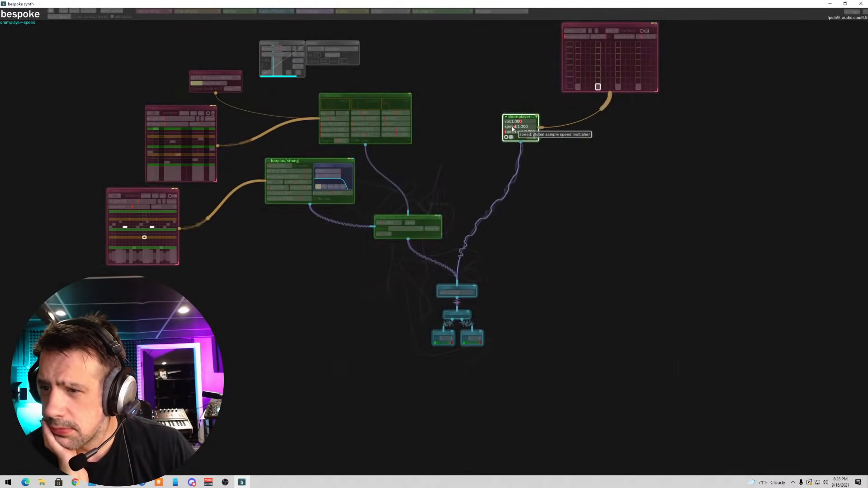
{"action": "left_click_drag", "start_coordinate": [519, 128], "coordinate": [510, 127]}
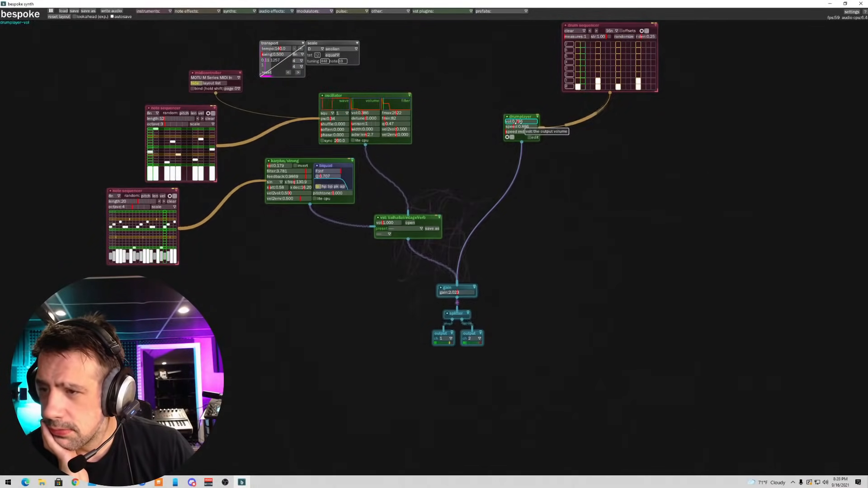
- Fill every step of row 2 in the drum sequencer, and expand the drumplayer's edit view to show its sample pads
{"action": "left_click_drag", "start_coordinate": [641, 78], "coordinate": [653, 75]}
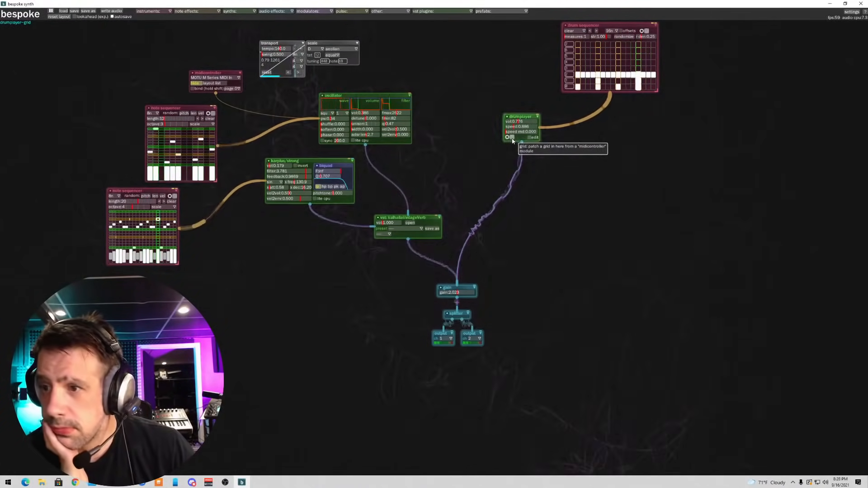
{"action": "left_click", "coordinate": [534, 137]}
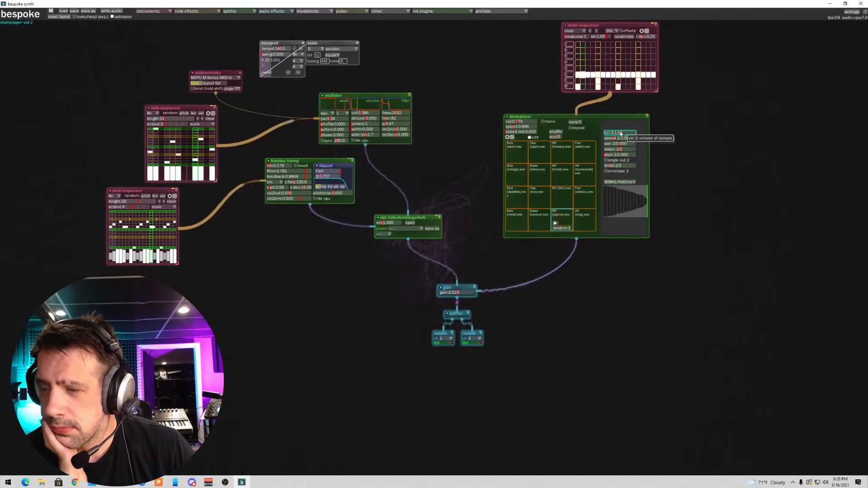
- Set the bottom-row hi-hat pad's volume to 0.59 and speed to 1.94, and select the second-row snare pad for editing
{"action": "left_click_drag", "start_coordinate": [621, 138], "coordinate": [621, 138]}
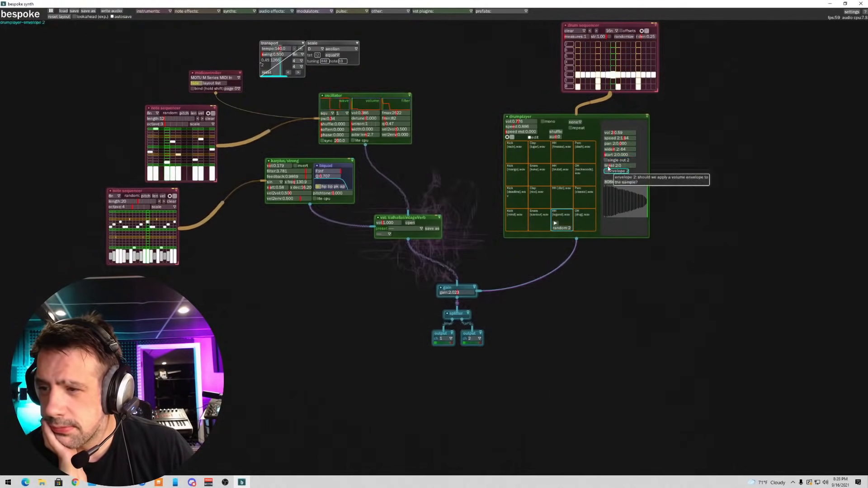
{"action": "left_click", "coordinate": [536, 215]}
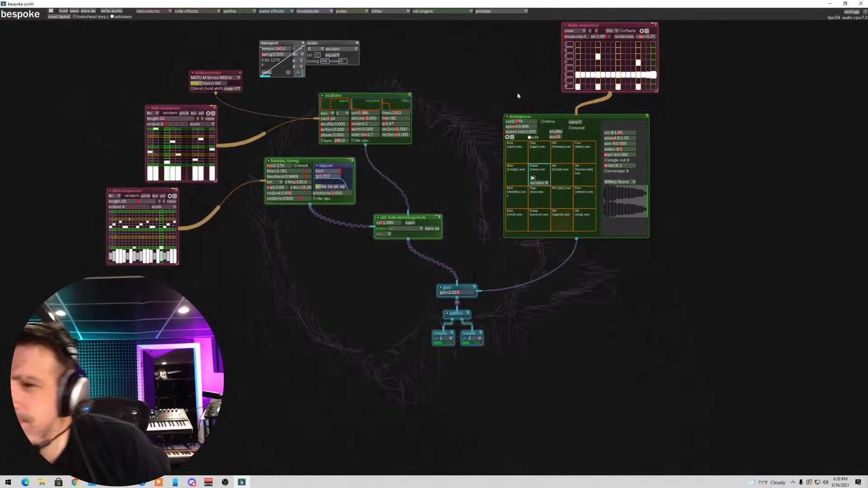
{"action": "left_click", "coordinate": [638, 46]}
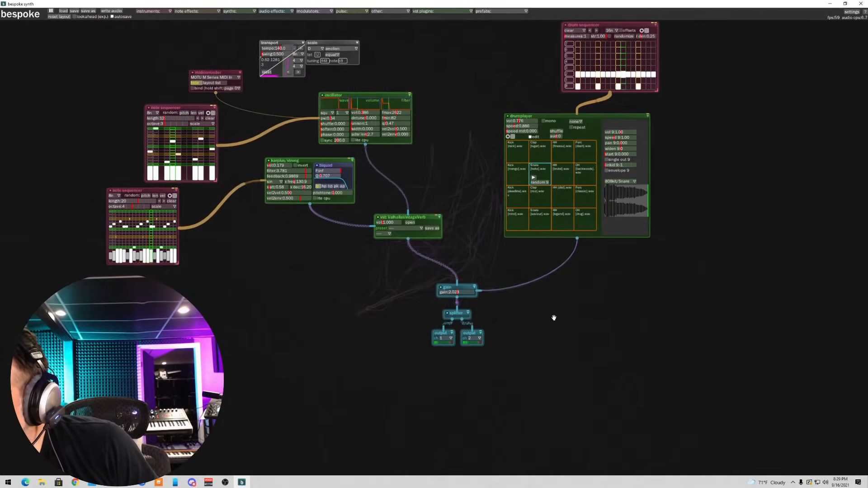
- Add an effect chain with a pitchshift effect below the drumplayer, and patch it between the drumplayer and the gain module
{"action": "key", "text": "e"}
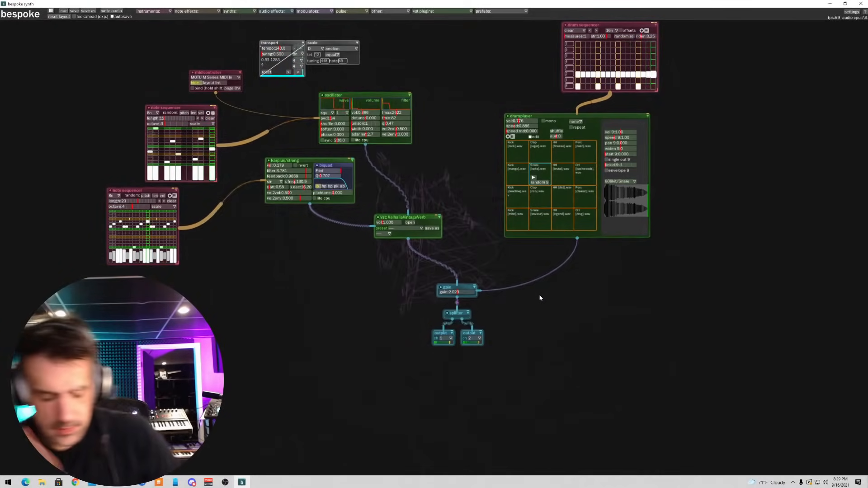
{"action": "key", "text": "e"}
{"action": "left_click", "coordinate": [520, 297]}
{"action": "left_click", "coordinate": [559, 284]}
{"action": "left_click", "coordinate": [575, 288]}
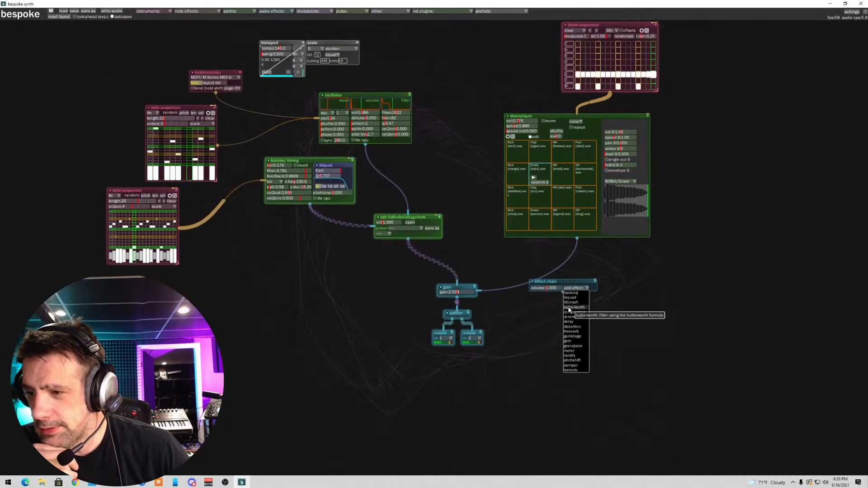
{"action": "left_click", "coordinate": [574, 360]}
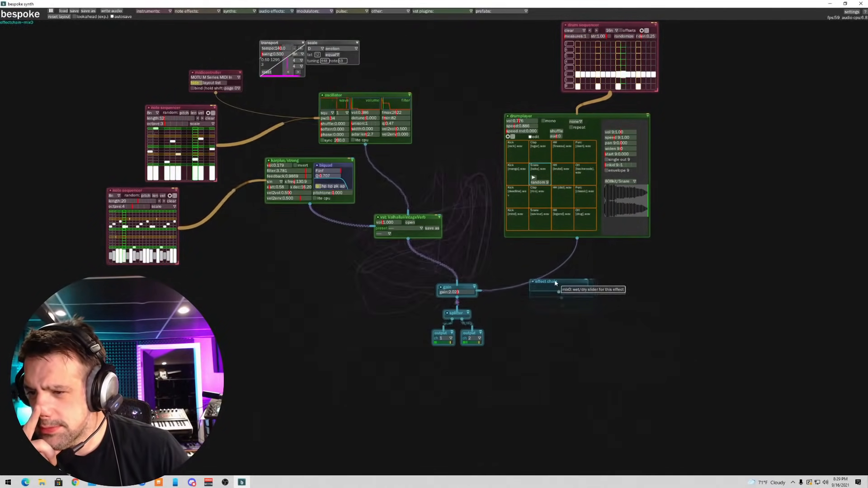
{"action": "left_click_drag", "start_coordinate": [554, 284], "coordinate": [572, 259]}
{"action": "left_click", "coordinate": [663, 322]}
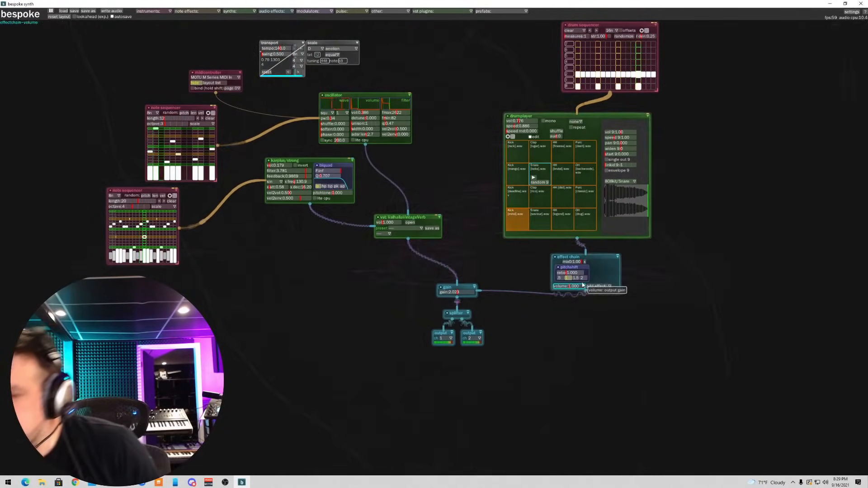
- Try a higher ratio on the effect chain's pitchshift effect
{"action": "left_click", "coordinate": [565, 273]}
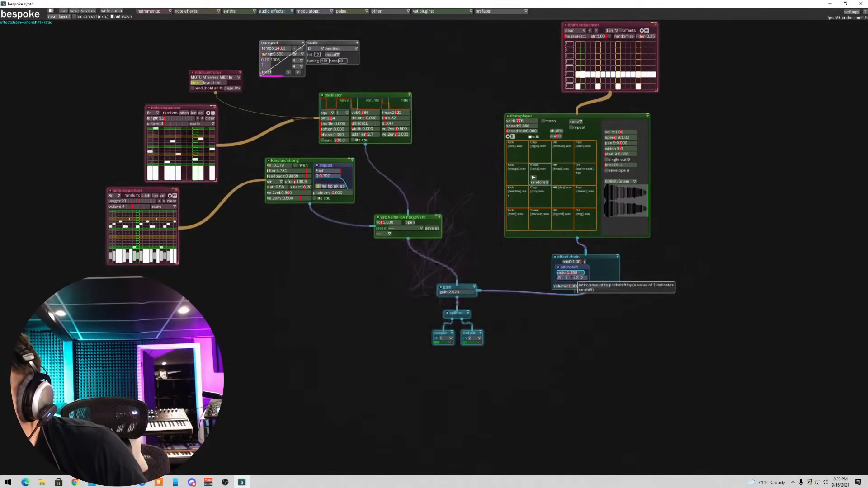
{"action": "left_click_drag", "start_coordinate": [577, 277], "coordinate": [568, 278]}
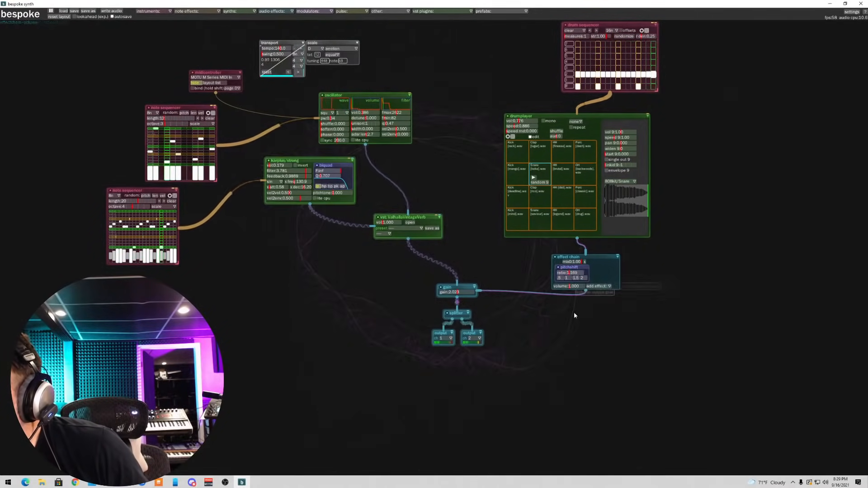
- Replace the chain's pitchshift effect with freeverb, and set its wet level to 0.590 and dry level to 0.651
{"action": "left_click", "coordinate": [597, 286]}
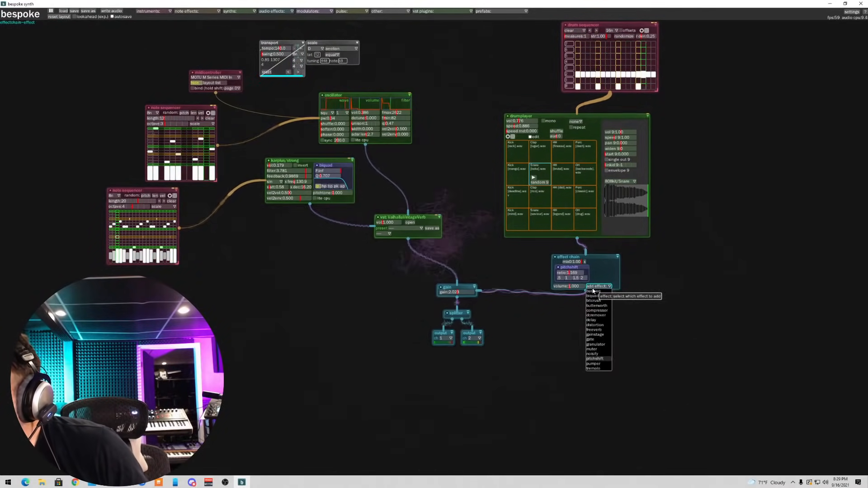
{"action": "left_click", "coordinate": [598, 330]}
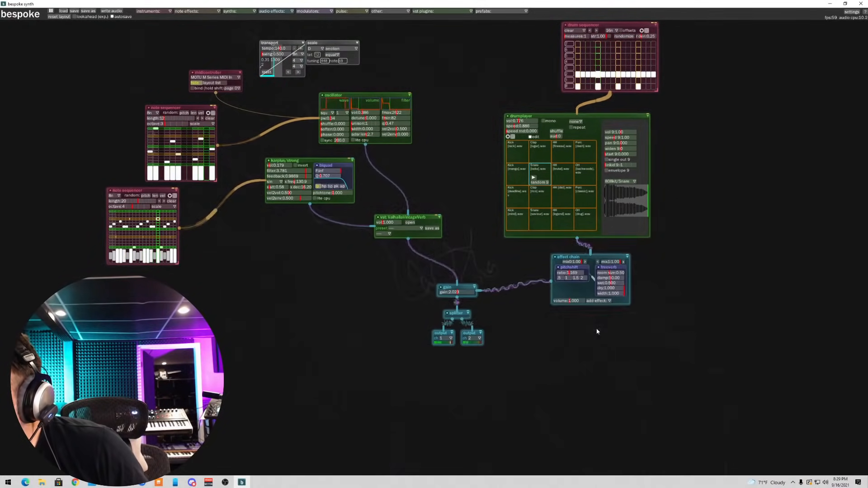
{"action": "left_click", "coordinate": [585, 262]}
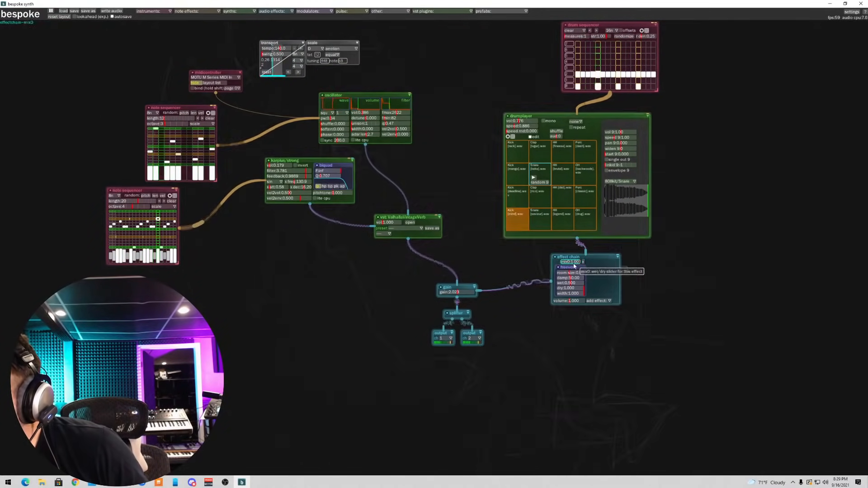
{"action": "left_click_drag", "start_coordinate": [570, 273], "coordinate": [575, 290]}
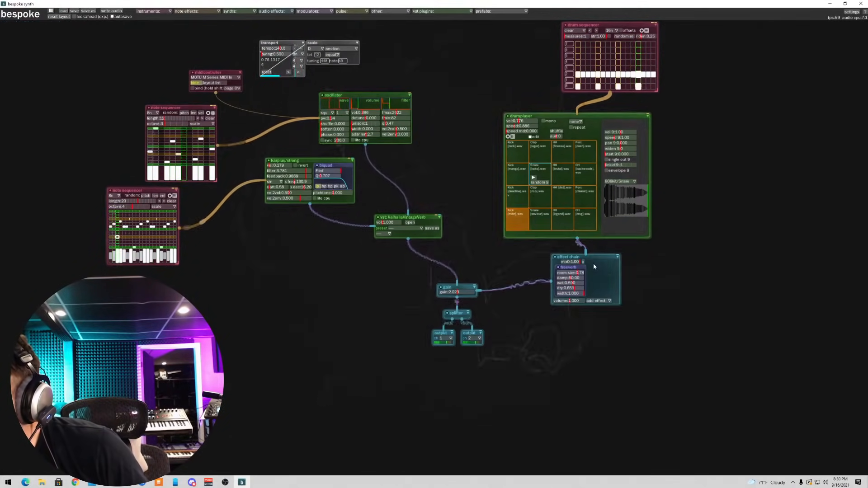
- Add a distortion effect ahead of freeverb in the chain, and set it to warm with clip 0.817 and fuzz 0.673
{"action": "left_click", "coordinate": [598, 300]}
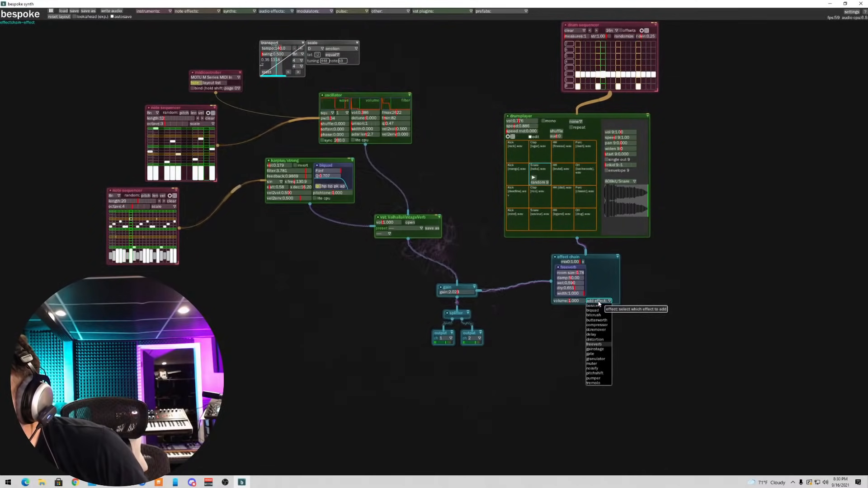
{"action": "left_click", "coordinate": [598, 340]}
{"action": "left_click", "coordinate": [595, 262]}
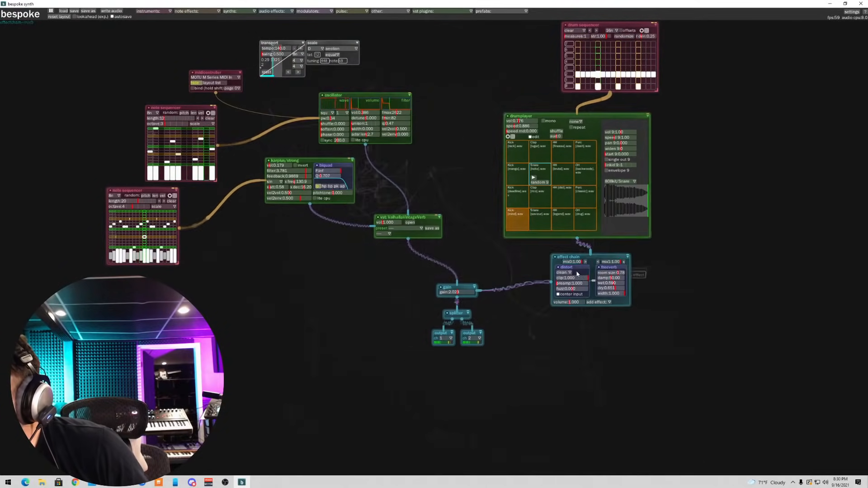
{"action": "left_click", "coordinate": [570, 273]}
{"action": "left_click", "coordinate": [561, 282]}
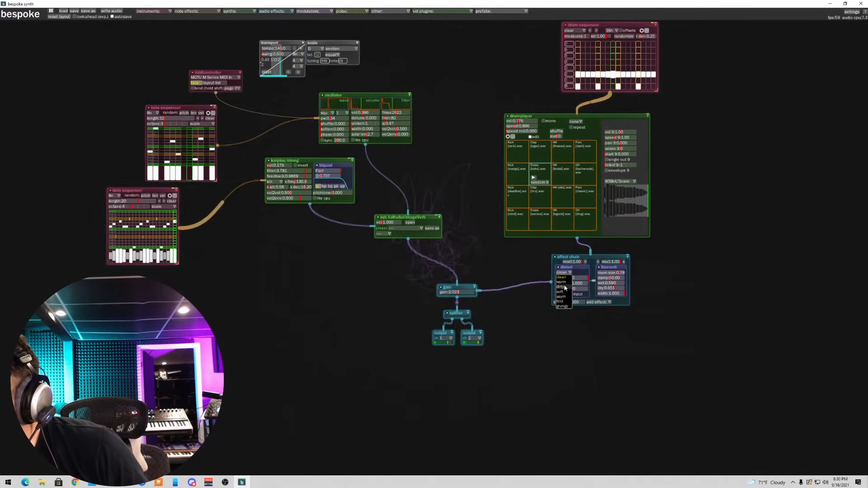
{"action": "left_click_drag", "start_coordinate": [577, 278], "coordinate": [584, 289]}
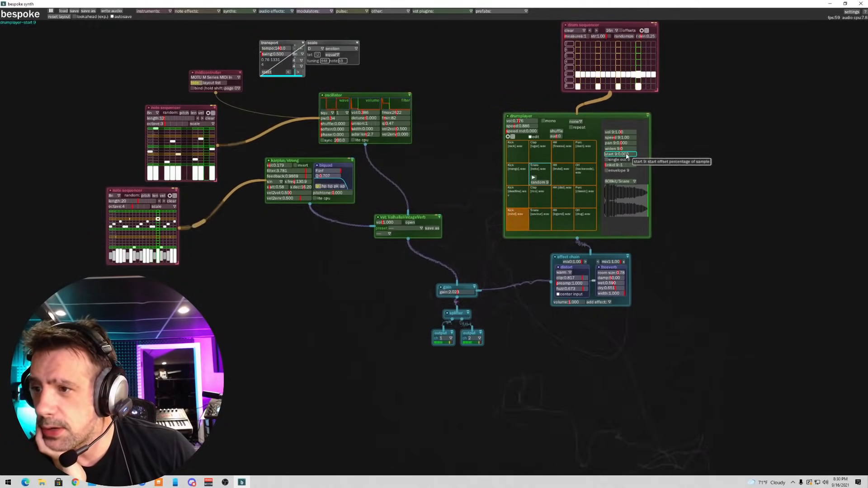
- Set the selected snare pad's speed to 1.29, and add row 5 hits on beats 2 and 4 in the drum sequencer
{"action": "left_click_drag", "start_coordinate": [619, 139], "coordinate": [618, 141]}
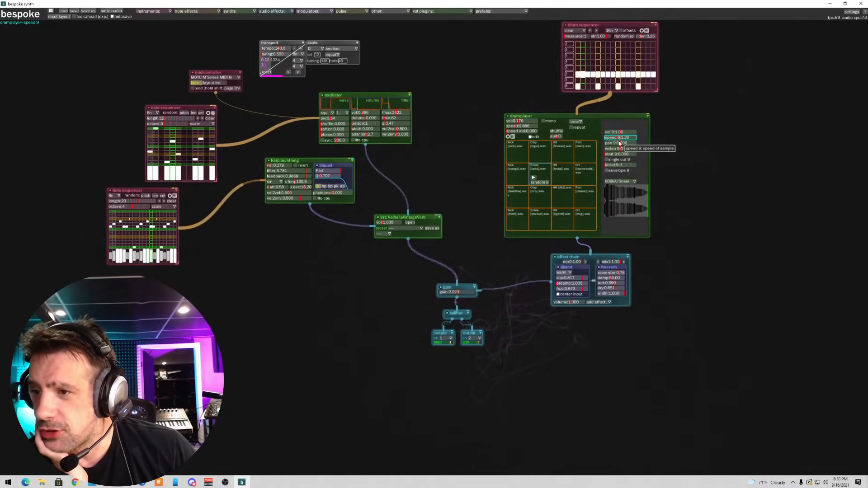
{"action": "left_click_drag", "start_coordinate": [570, 116], "coordinate": [571, 117]}
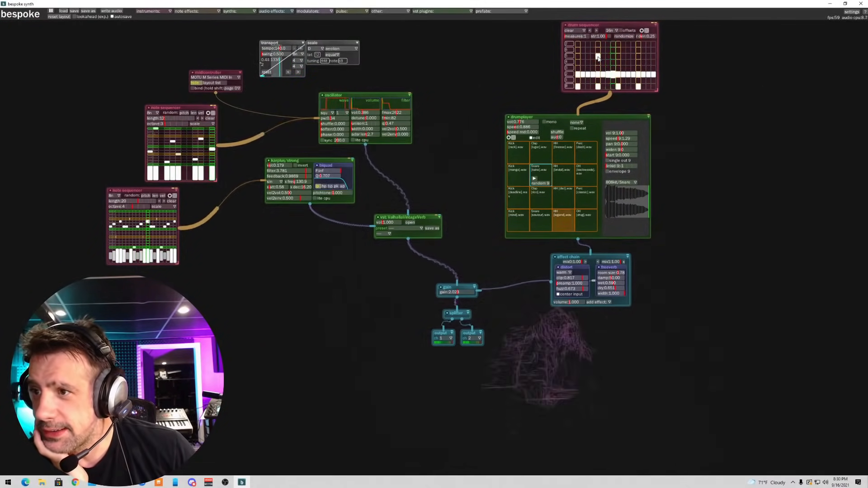
{"action": "left_click", "coordinate": [638, 57]}
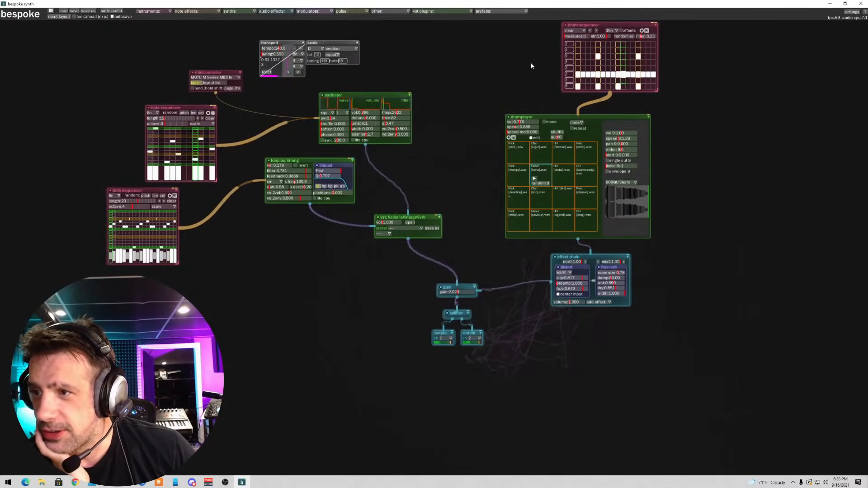
- Shift the drumplayer left and the lower note sequencer down and left, and randomize the pitches in both note sequencers
{"action": "left_click_drag", "start_coordinate": [563, 117], "coordinate": [534, 115]}
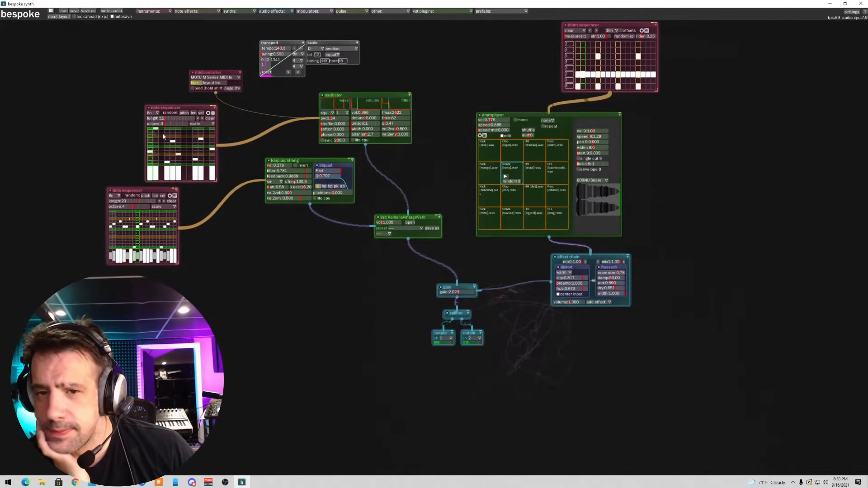
{"action": "left_click", "coordinate": [183, 113]}
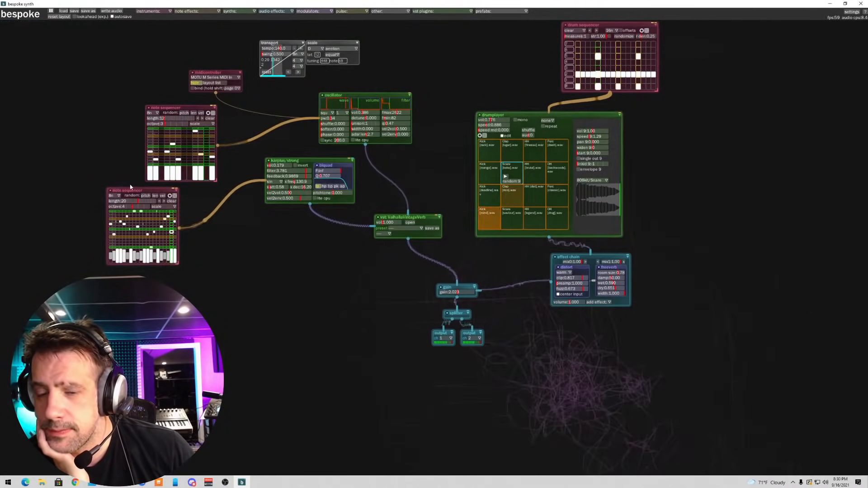
{"action": "left_click_drag", "start_coordinate": [137, 192], "coordinate": [128, 207]}
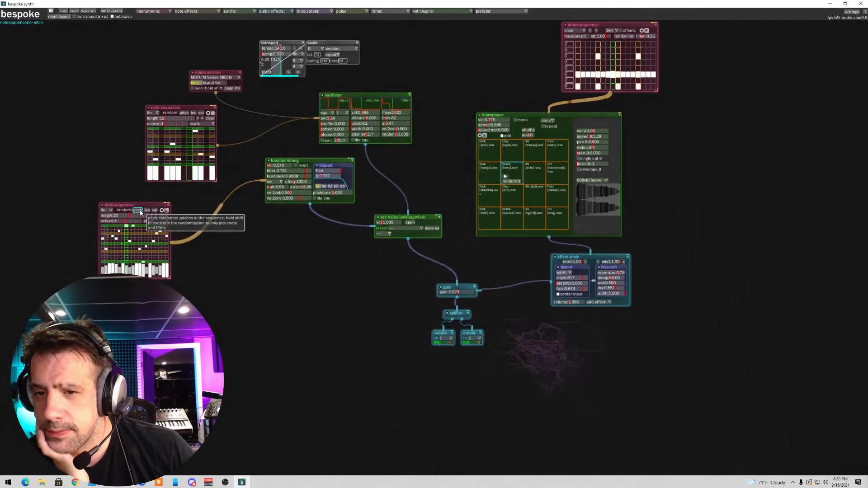
{"action": "left_click", "coordinate": [139, 211]}
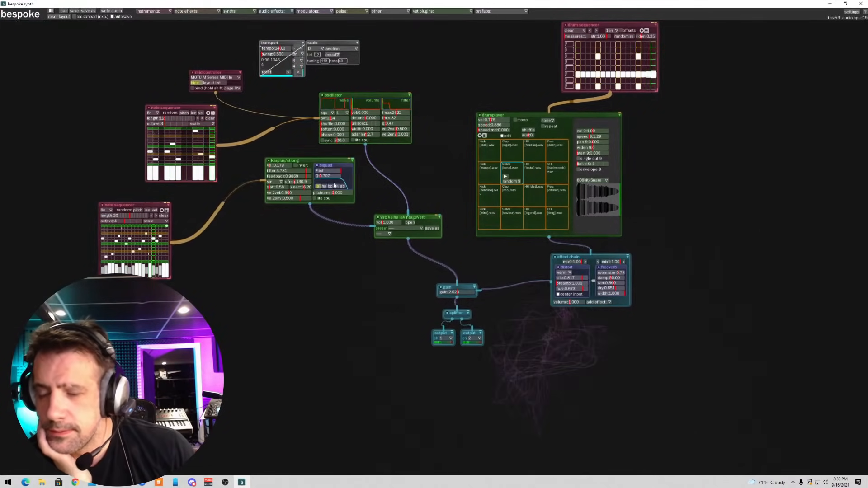
- Unpatch the effect chain's output from the gain module
{"action": "mouse_move", "coordinate": [478, 290]}
{"action": "left_mouse_down"}
{"action": "mouse_move", "coordinate": [516, 302]}
{"action": "mouse_move", "coordinate": [512, 294]}
{"action": "mouse_move", "coordinate": [528, 309]}
{"action": "left_mouse_up"}
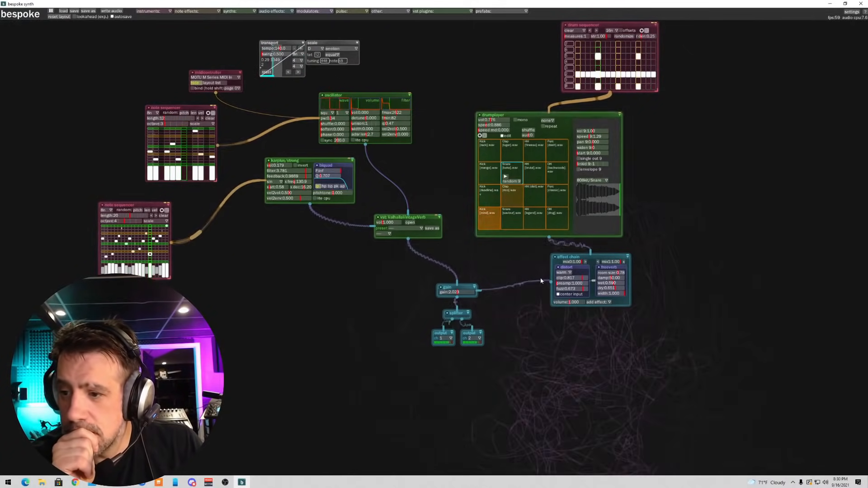
{"action": "left_click_drag", "start_coordinate": [481, 291], "coordinate": [491, 297]}
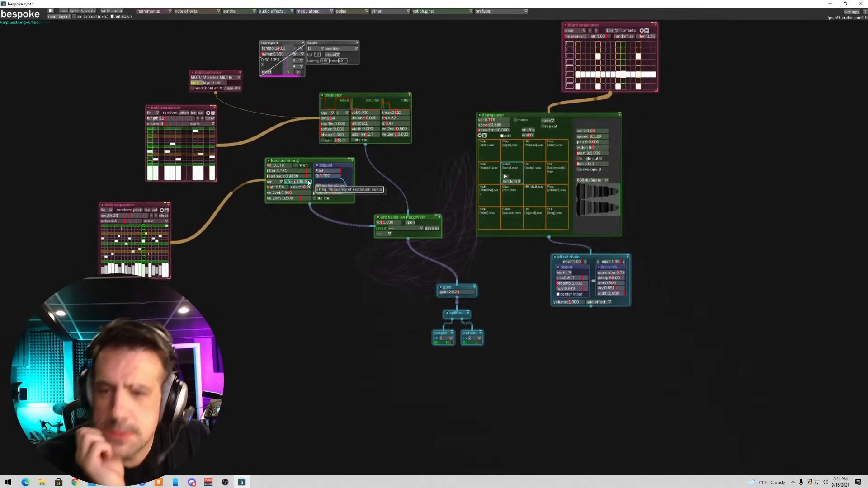
- Set the karplus/strong's source type to mix, excitation frequency to 157.2, feedback to about 0.96, filter to 0.379 and biquad F to 2866
{"action": "scroll", "coordinate": [303, 183], "scroll_direction": "up", "scroll_amount": 4}
{"action": "scroll", "coordinate": [288, 177], "scroll_direction": "down", "scroll_amount": 4}
{"action": "mouse_move", "coordinate": [294, 174]}
{"action": "left_mouse_down"}
{"action": "mouse_move", "coordinate": [310, 172]}
{"action": "mouse_move", "coordinate": [284, 174]}
{"action": "left_mouse_up"}
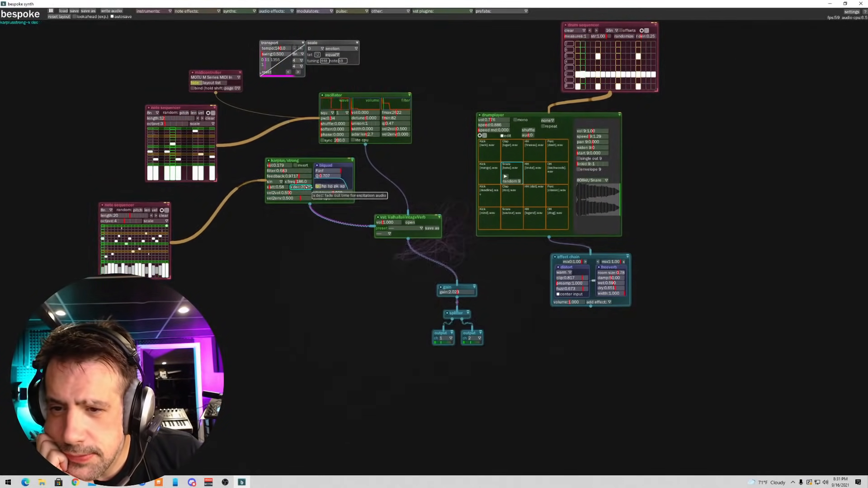
{"action": "left_click_drag", "start_coordinate": [295, 184], "coordinate": [312, 176]}
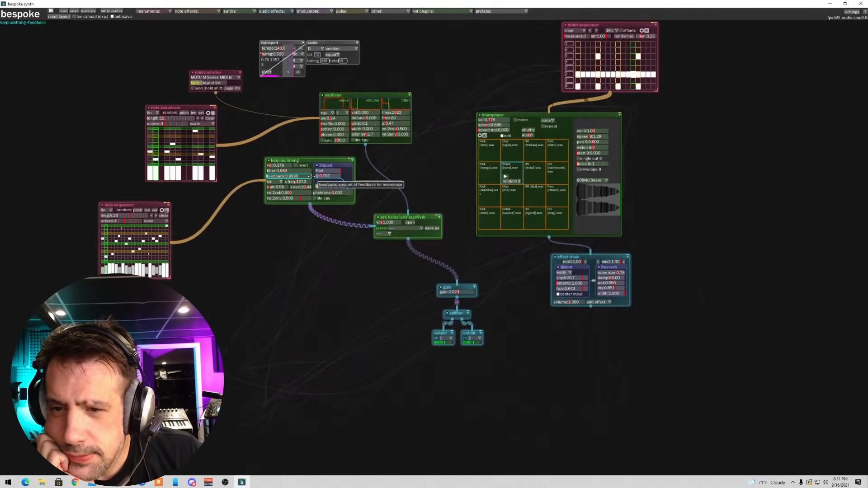
{"action": "left_click", "coordinate": [274, 195]}
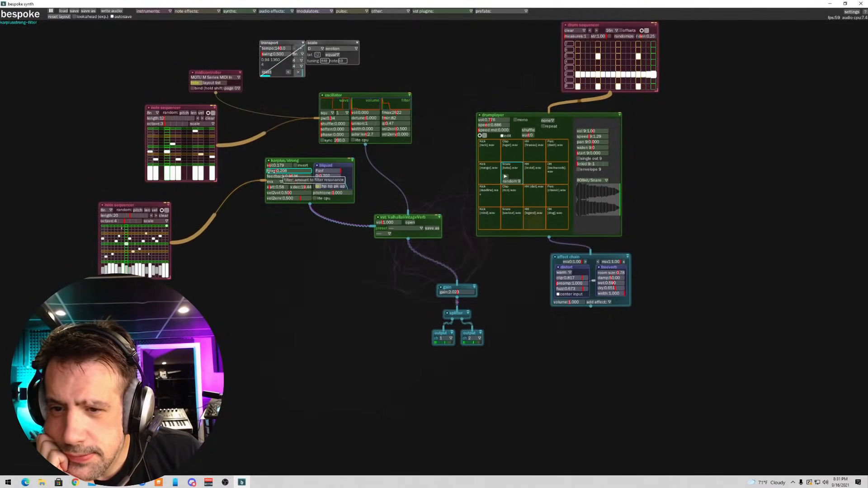
{"action": "left_click_drag", "start_coordinate": [272, 165], "coordinate": [270, 166]}
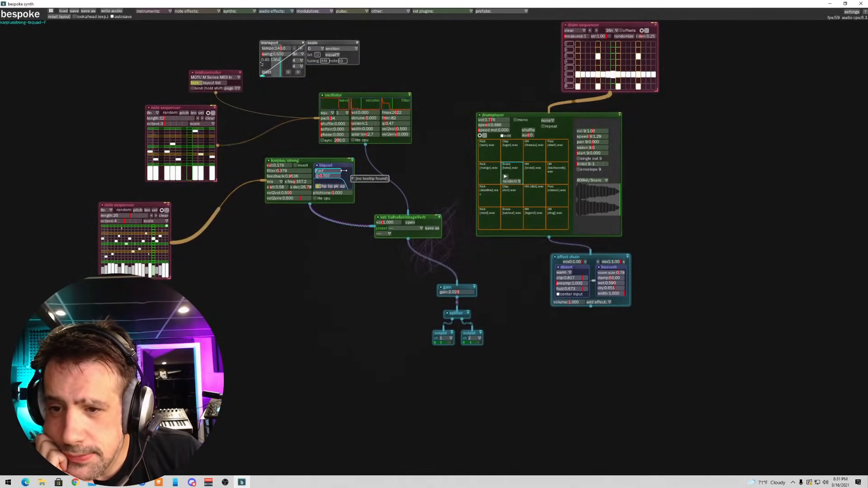
{"action": "left_click_drag", "start_coordinate": [331, 173], "coordinate": [336, 174]}
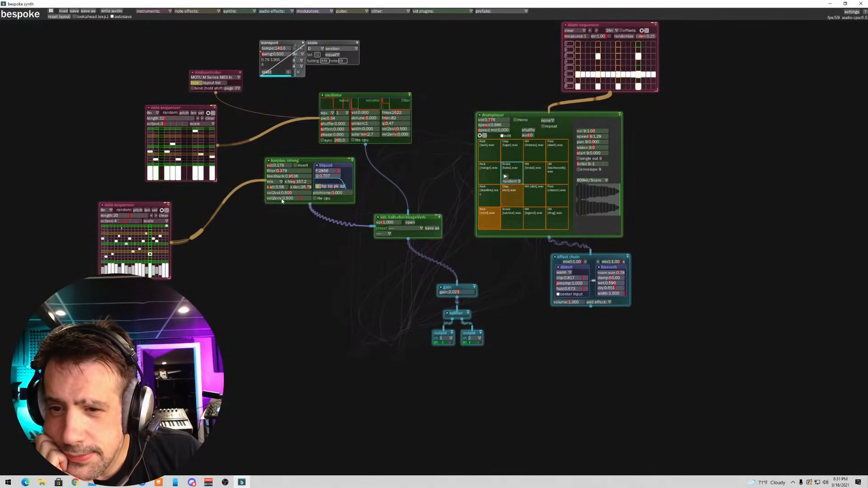
- Set the karplus/strong's excitation attack to 0.15, excitation frequency to 73.4 and source type to saw
{"action": "left_click_drag", "start_coordinate": [272, 188], "coordinate": [268, 188]}
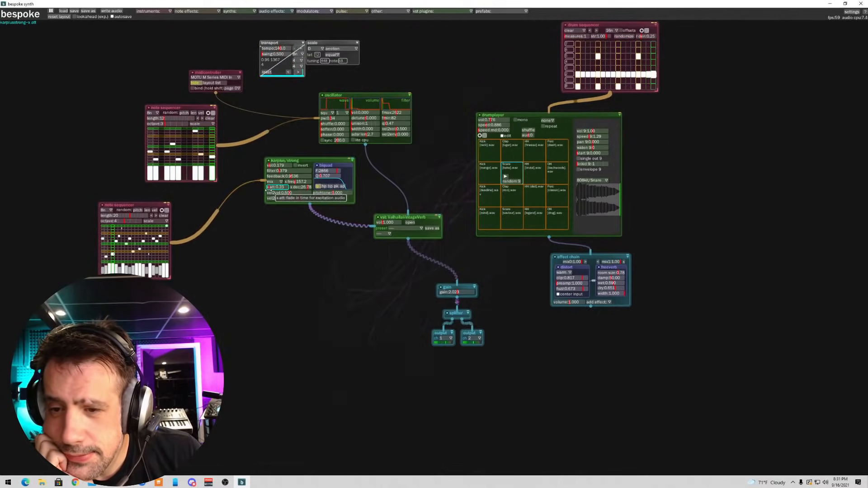
{"action": "left_click_drag", "start_coordinate": [308, 183], "coordinate": [290, 184]}
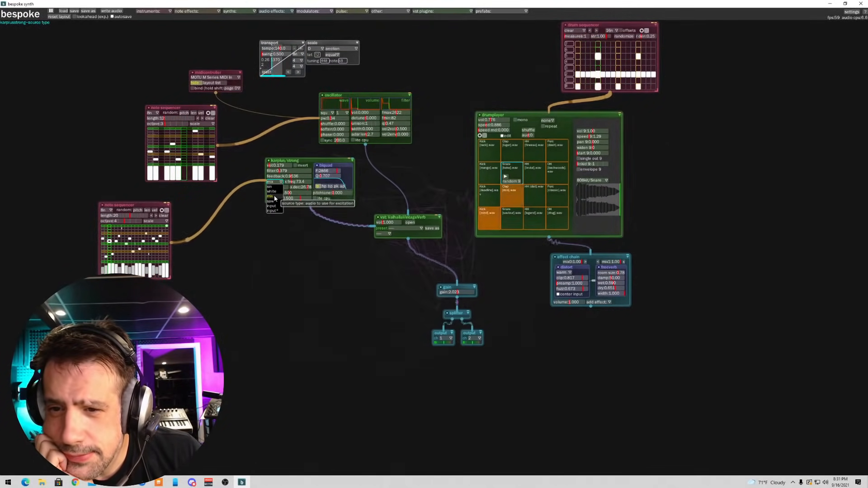
{"action": "left_click", "coordinate": [273, 202]}
{"action": "left_click", "coordinate": [273, 181]}
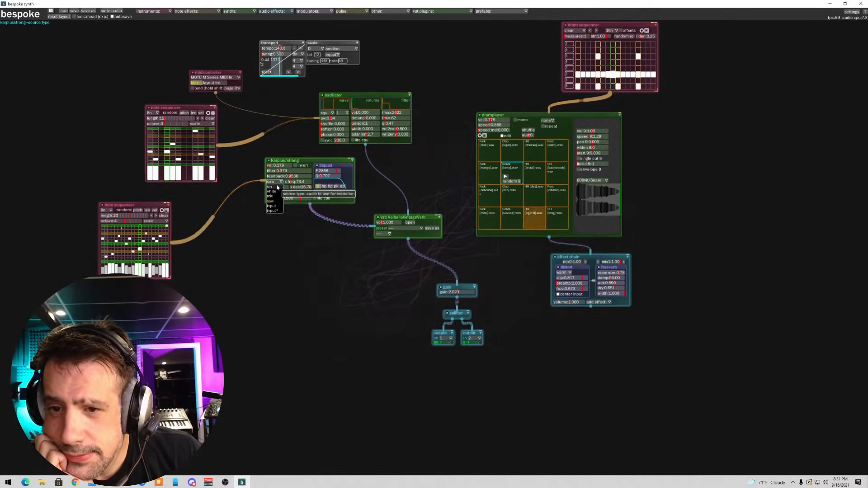
{"action": "left_click", "coordinate": [275, 265]}
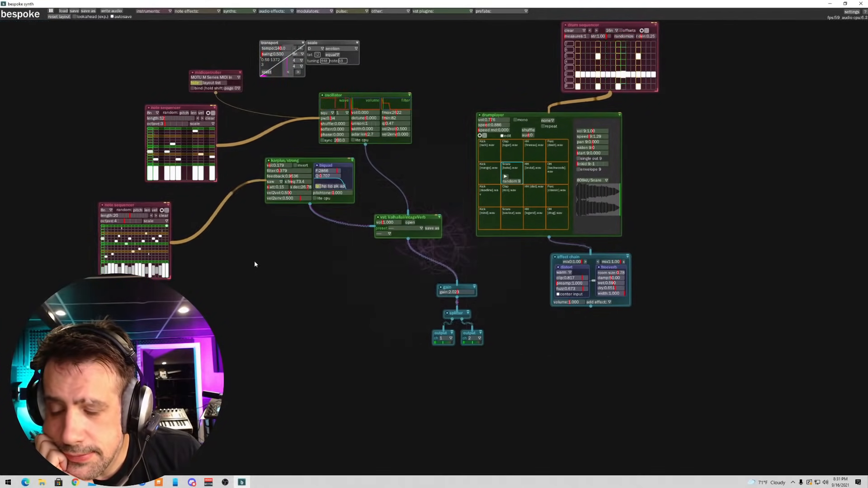
- Add a second karplus/strong synth and place it just below the existing one
{"action": "key", "text": "k"}
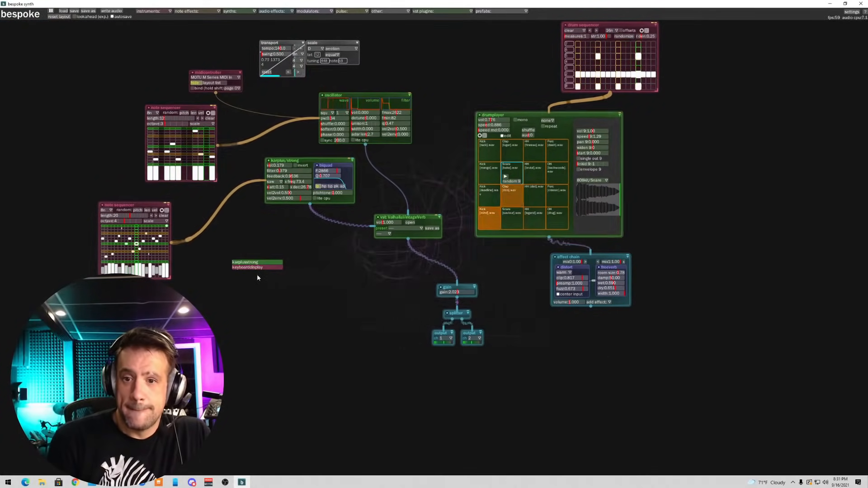
{"action": "left_click", "coordinate": [248, 262]}
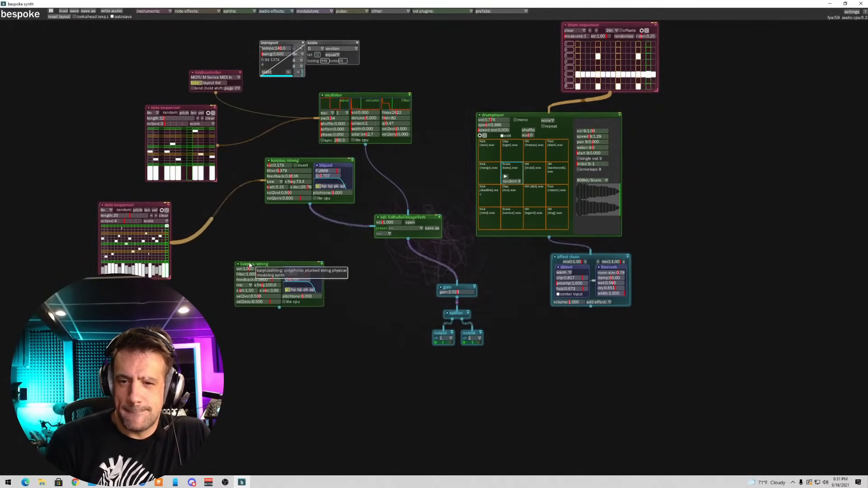
{"action": "left_click_drag", "start_coordinate": [249, 265], "coordinate": [258, 239]}
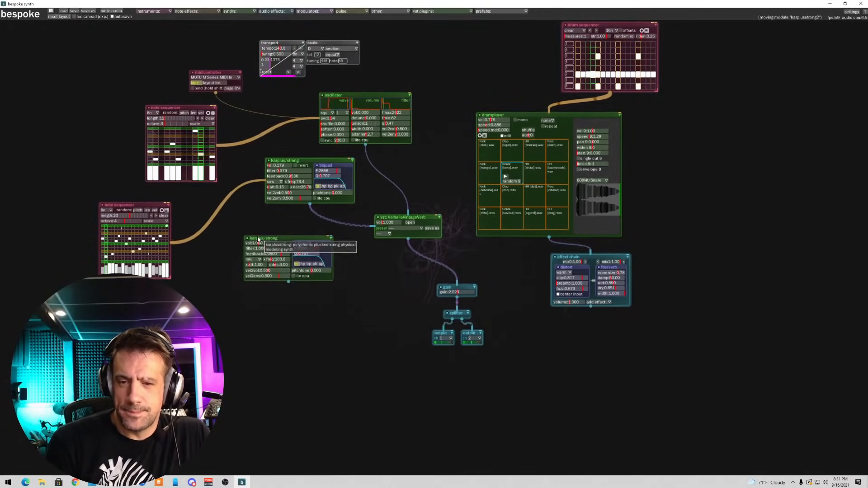
- Delete the oscillator from the patch
{"action": "left_click", "coordinate": [335, 95]}
{"action": "mouse_move", "coordinate": [343, 76]}
{"action": "left_mouse_down"}
{"action": "mouse_move", "coordinate": [368, 112]}
{"action": "mouse_move", "coordinate": [313, 128]}
{"action": "left_mouse_up"}
{"action": "key", "text": "BackSpace"}
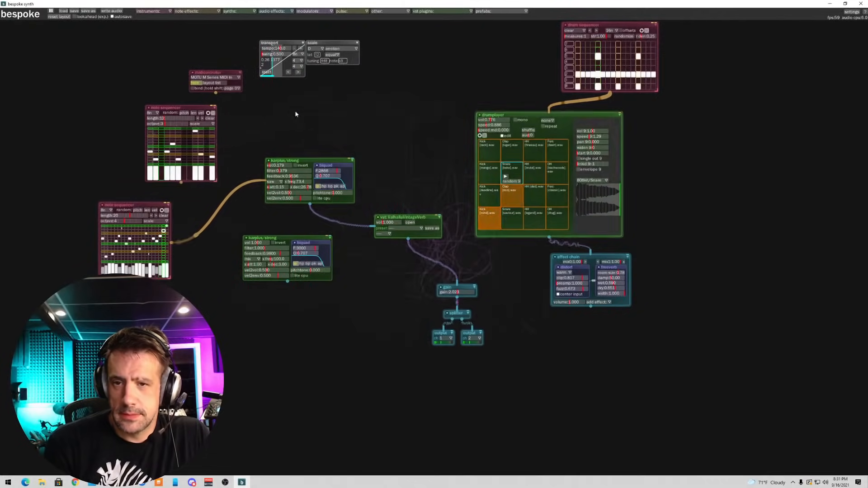
- Patch the upper note sequencer through the new karplus/strong into the ValhallaVintageVerb, with the synth's volume at 0.385
{"action": "left_click_drag", "start_coordinate": [181, 182], "coordinate": [183, 190]}
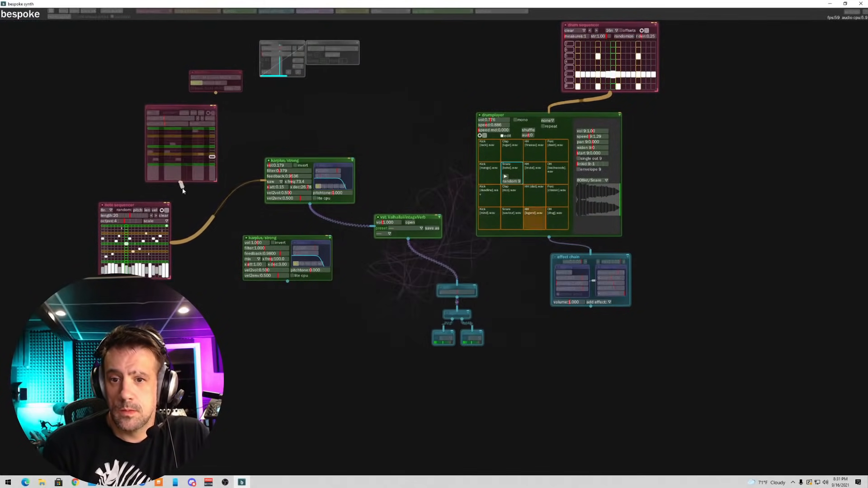
{"action": "left_click_drag", "start_coordinate": [343, 237], "coordinate": [271, 253]}
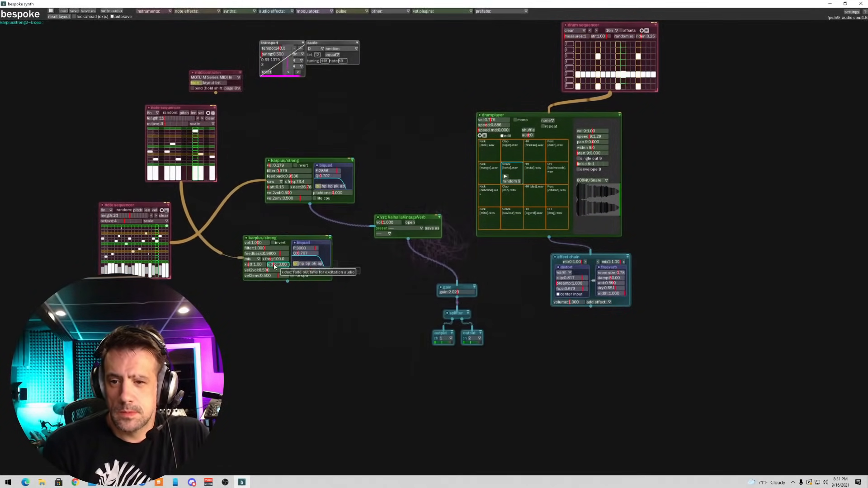
{"action": "left_click_drag", "start_coordinate": [286, 281], "coordinate": [386, 221]}
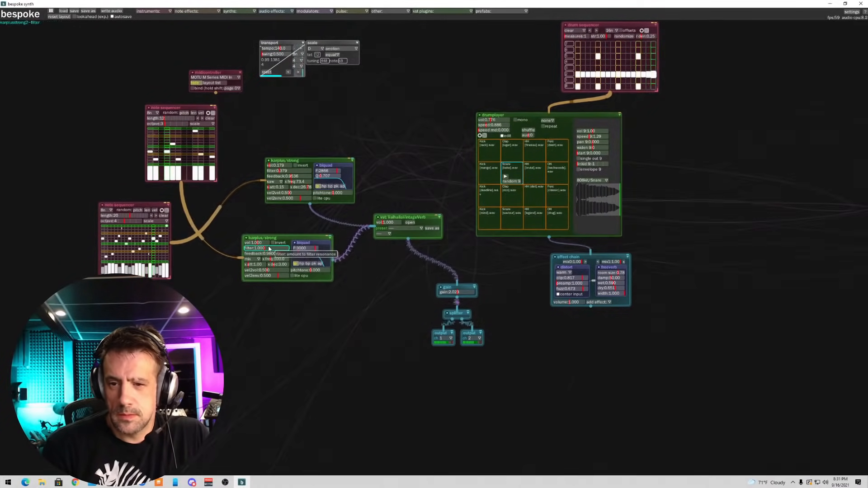
{"action": "left_click_drag", "start_coordinate": [253, 243], "coordinate": [249, 245]}
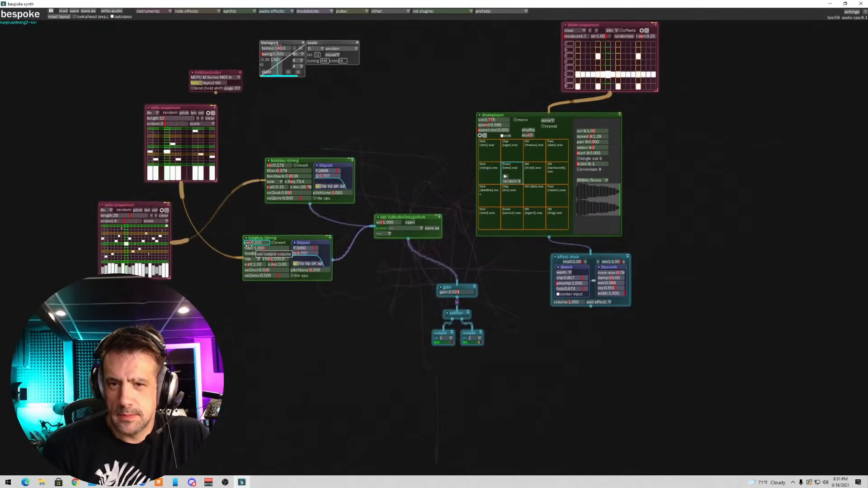
- Randomize the upper note sequencer's pitches with length 14 and octave 4, and shift the module left
{"action": "left_click", "coordinate": [167, 119]}
{"action": "left_click", "coordinate": [183, 113]}
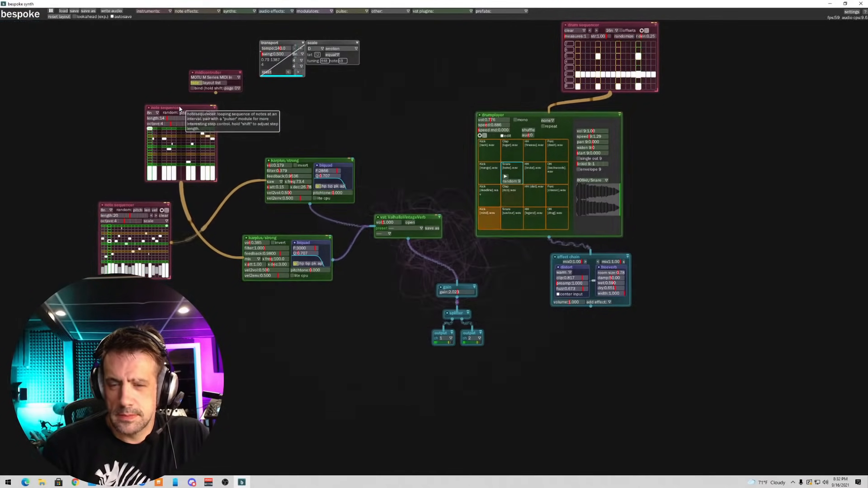
{"action": "left_click_drag", "start_coordinate": [211, 108], "coordinate": [143, 102]}
- Set the second karplus/strong's filter to 1.214 and modulate its excitation frequency with a free-rate LFO from 32.2 to 444.7, placed below it
{"action": "left_click_drag", "start_coordinate": [281, 260], "coordinate": [273, 260]}
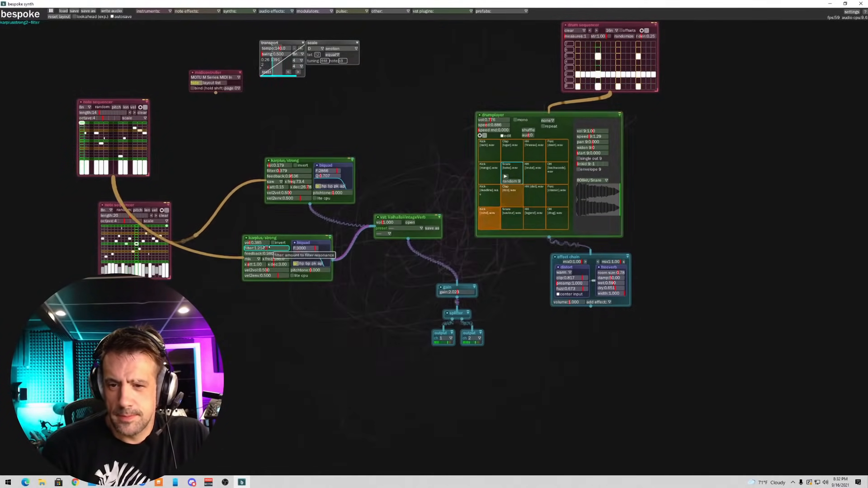
{"action": "left_click_drag", "start_coordinate": [273, 259], "coordinate": [274, 259]}
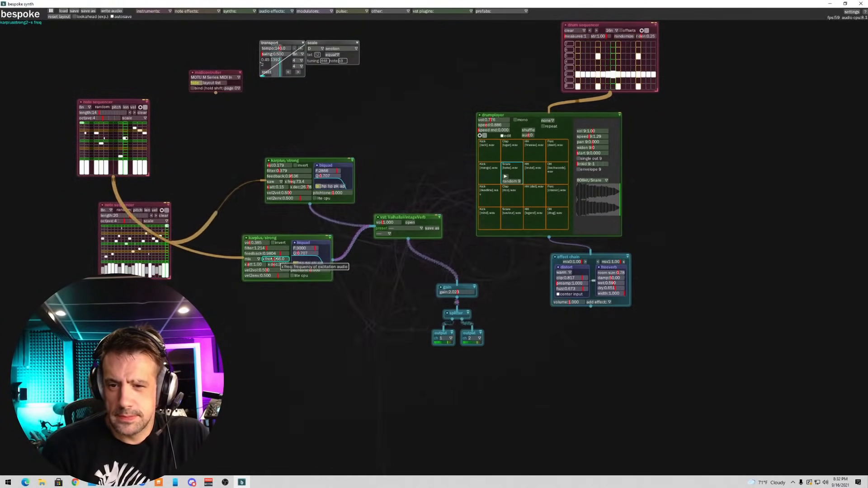
{"action": "right_click", "coordinate": [274, 259]}
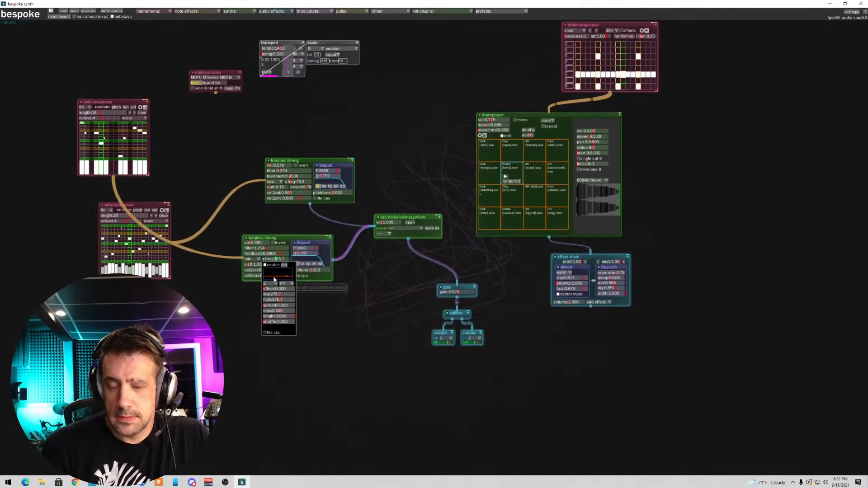
{"action": "left_click_drag", "start_coordinate": [274, 279], "coordinate": [197, 324]}
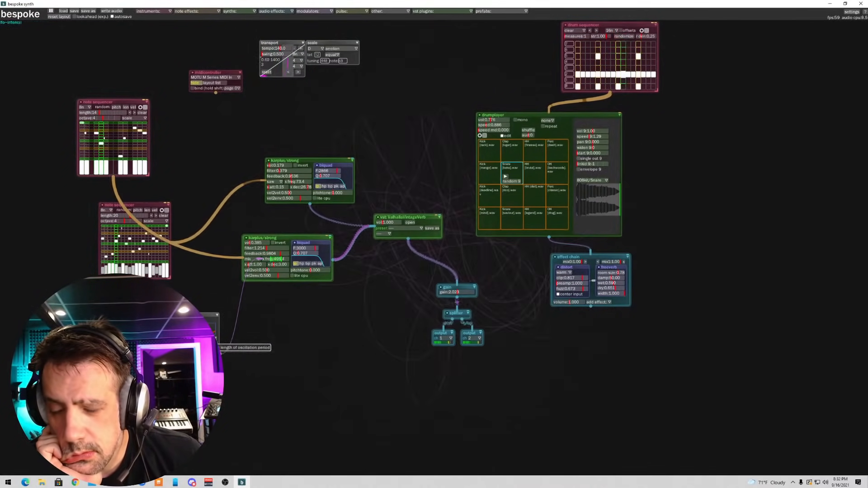
{"action": "left_click_drag", "start_coordinate": [188, 316], "coordinate": [227, 307]}
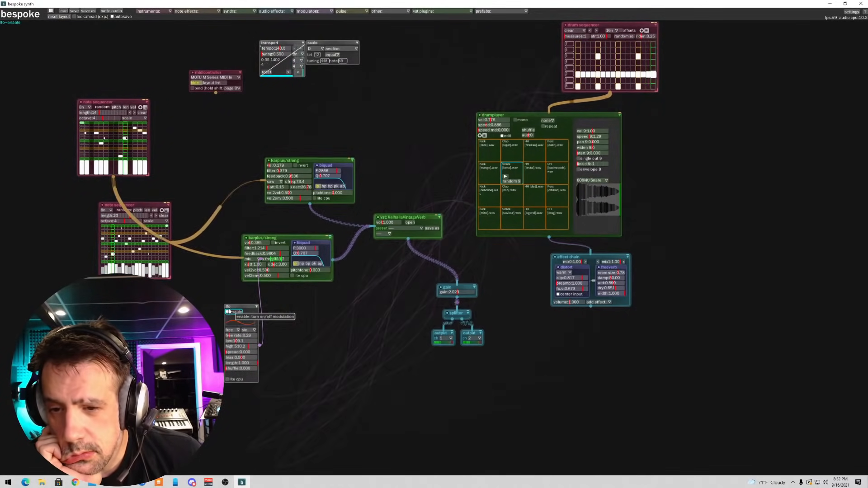
{"action": "left_click_drag", "start_coordinate": [274, 259], "coordinate": [284, 262]}
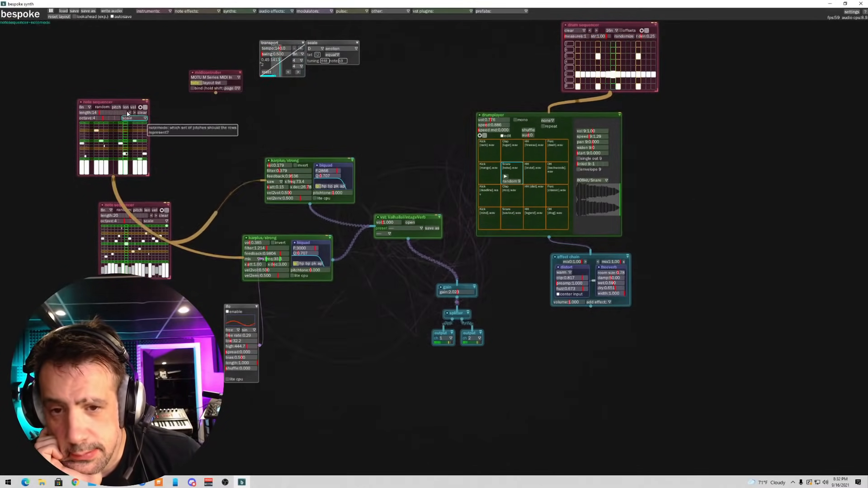
- Move the upper note sequencer further up and left, and patch a new random note module into the second karplus/strong
{"action": "left_click_drag", "start_coordinate": [109, 102], "coordinate": [79, 59]}
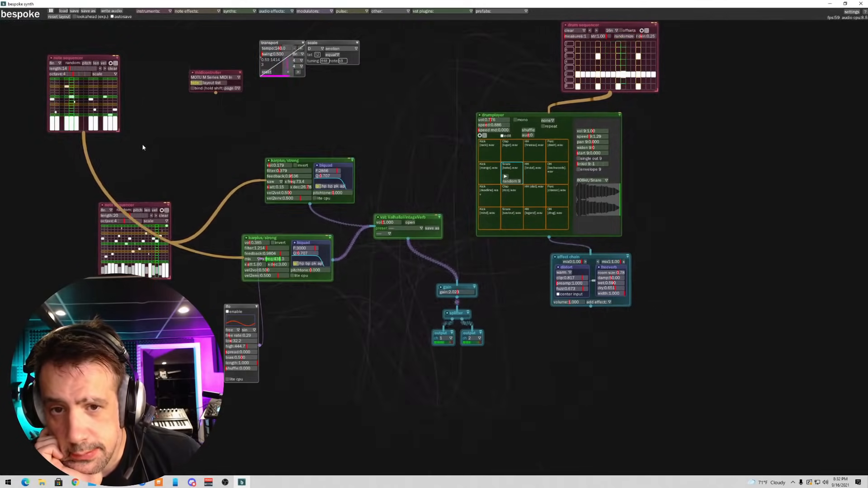
{"action": "left_click", "coordinate": [163, 13]}
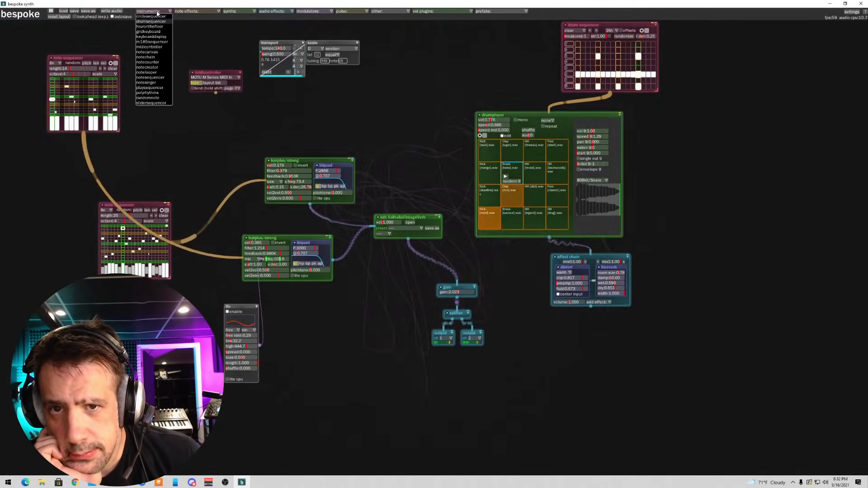
{"action": "left_click", "coordinate": [152, 99]}
{"action": "left_click_drag", "start_coordinate": [151, 133], "coordinate": [235, 262]}
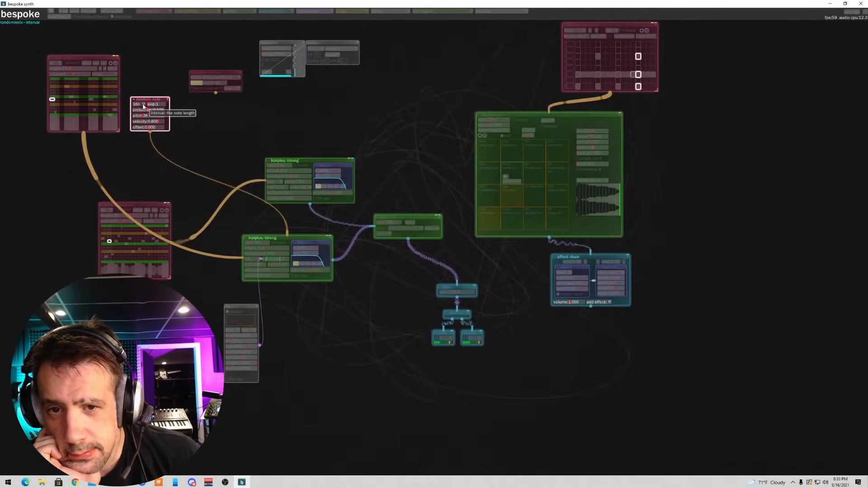
{"action": "left_click_drag", "start_coordinate": [150, 99], "coordinate": [204, 116]}
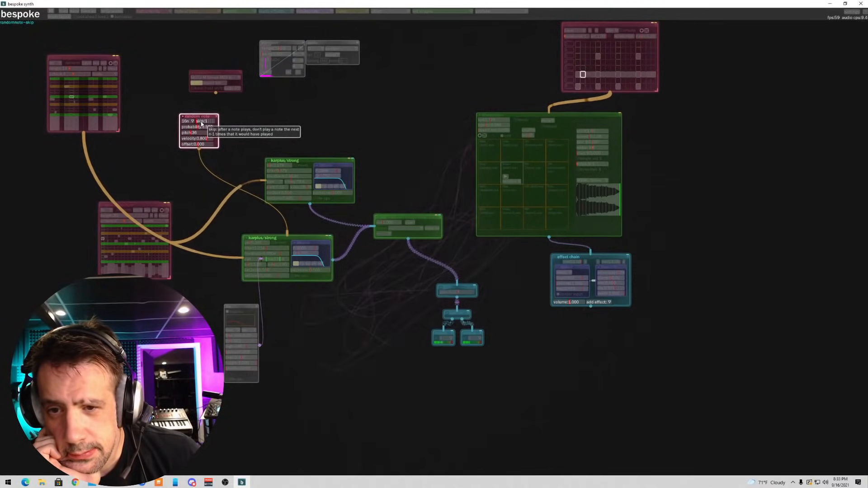
- Unpatch the upper note sequencer from the second karplus/strong
{"action": "left_click_drag", "start_coordinate": [238, 258], "coordinate": [214, 261]}
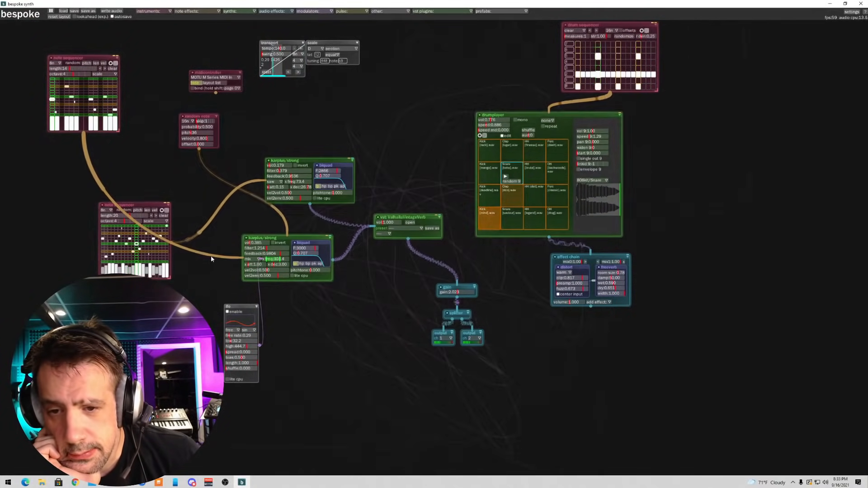
{"action": "left_click_drag", "start_coordinate": [84, 132], "coordinate": [78, 158]}
{"action": "key", "text": "BackSpace"}
- Shift the random note module left with skip 4, probability 0.571 and pitch 69, and move the lower note sequencer down
{"action": "left_click_drag", "start_coordinate": [198, 119], "coordinate": [165, 131]}
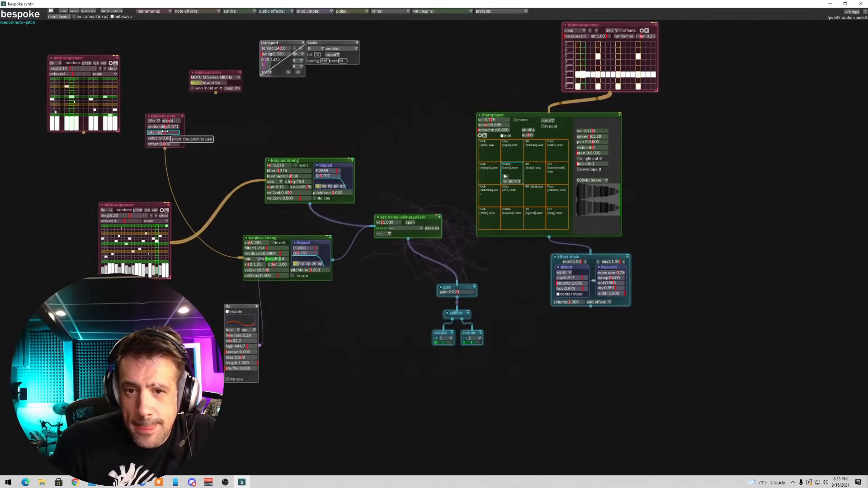
{"action": "left_click_drag", "start_coordinate": [129, 205], "coordinate": [109, 293]}
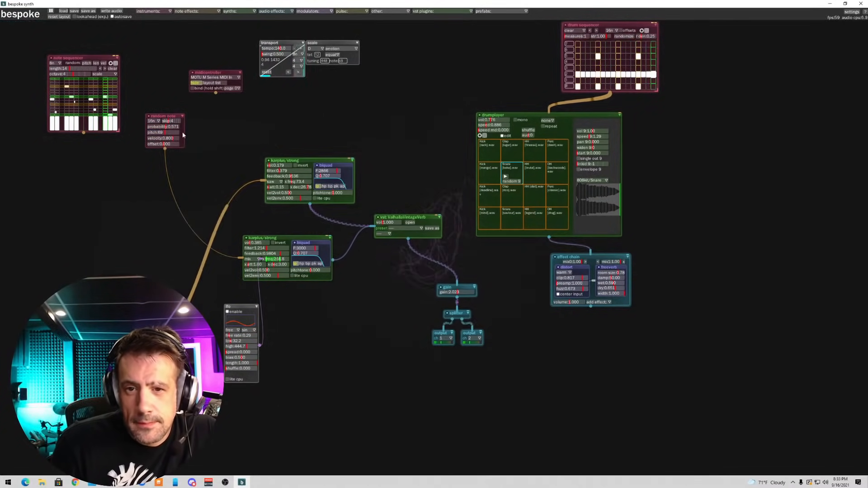
{"action": "double_click", "coordinate": [159, 117]}
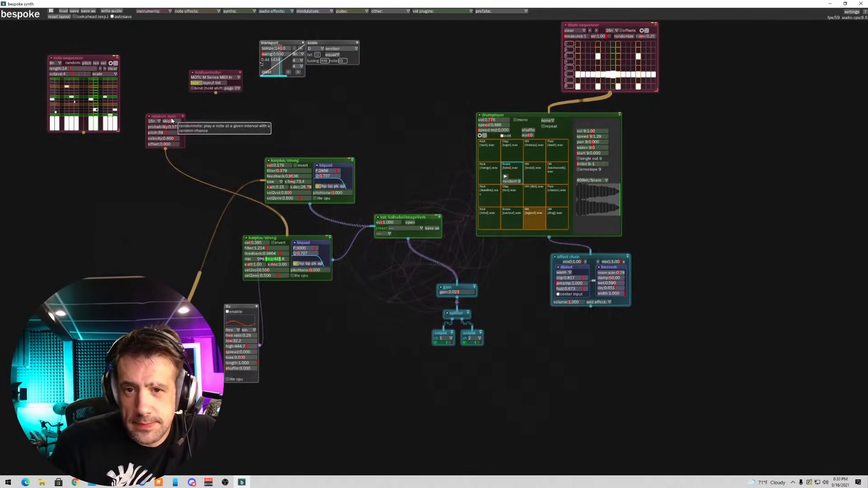
- Patch a second random note with skip 7, probability 0.439 and pitch 69 into the second karplus/strong, grouping both random notes together
{"action": "key", "text": "r"}
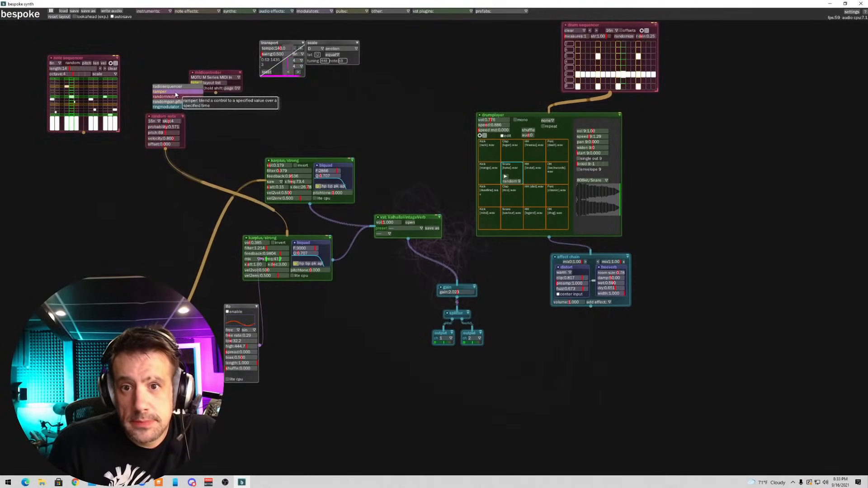
{"action": "left_click_drag", "start_coordinate": [173, 98], "coordinate": [285, 240]}
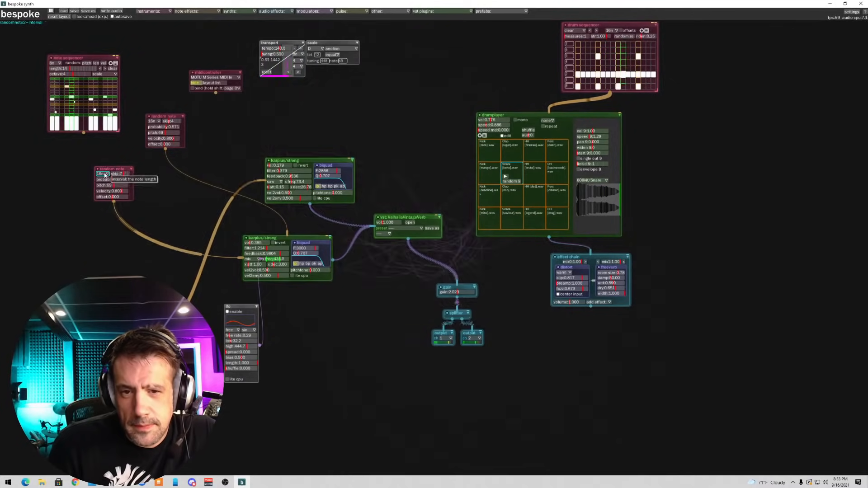
{"action": "left_click", "coordinate": [143, 182]}
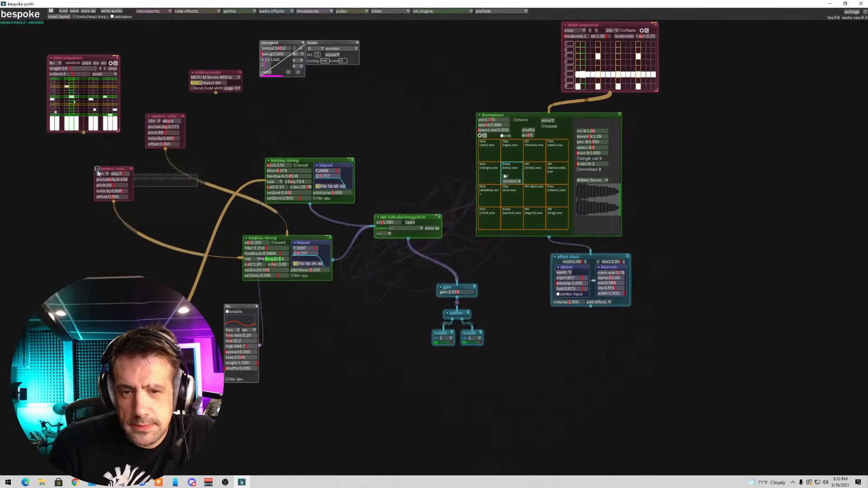
{"action": "left_click_drag", "start_coordinate": [97, 173], "coordinate": [127, 158]}
{"action": "left_click_drag", "start_coordinate": [154, 116], "coordinate": [136, 116]}
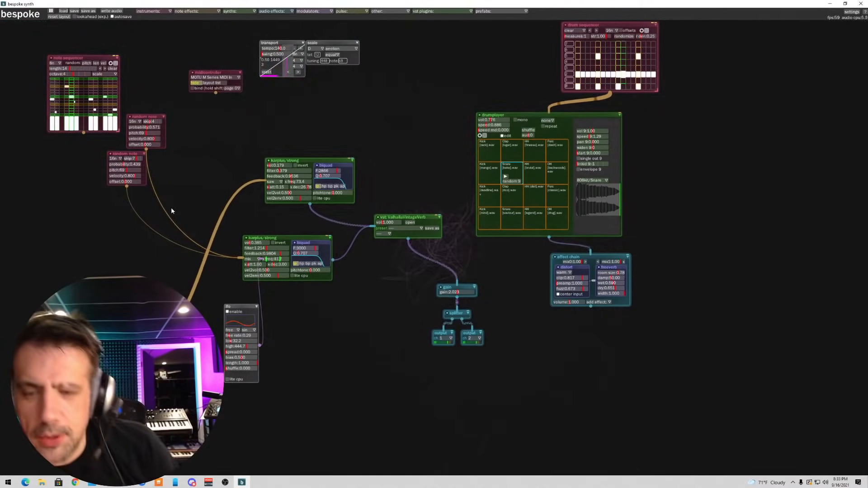
- Add a third random note module and place it below the other two
{"action": "left_click", "coordinate": [153, 13]}
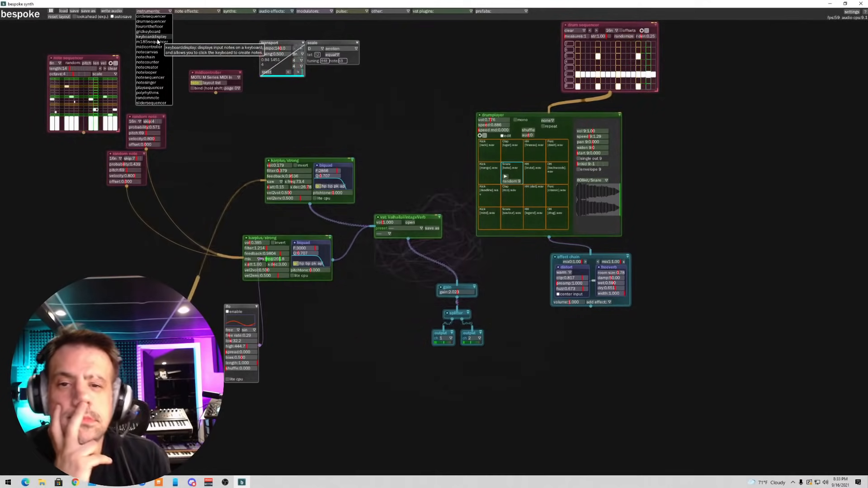
{"action": "left_click", "coordinate": [148, 98]}
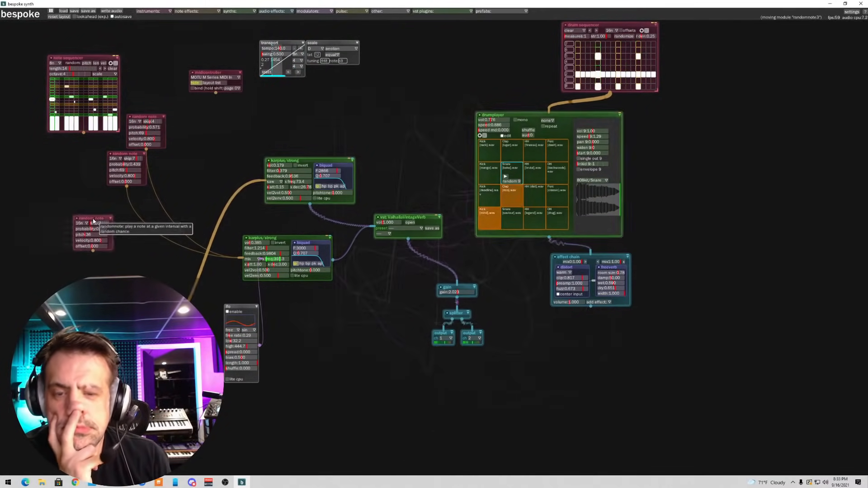
{"action": "left_click_drag", "start_coordinate": [93, 220], "coordinate": [118, 212]}
- Patch the third random note into the second karplus/strong, with skip 4 and pitch 79
{"action": "left_click_drag", "start_coordinate": [117, 245], "coordinate": [253, 268]}
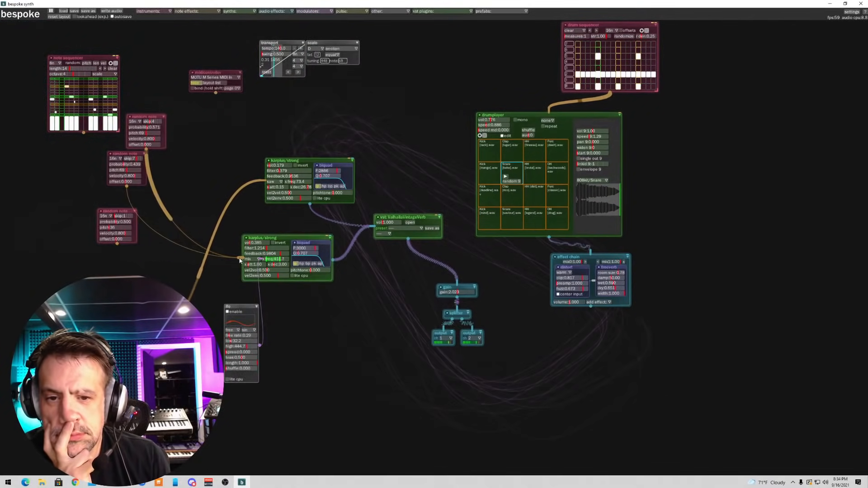
{"action": "left_click", "coordinate": [118, 227]}
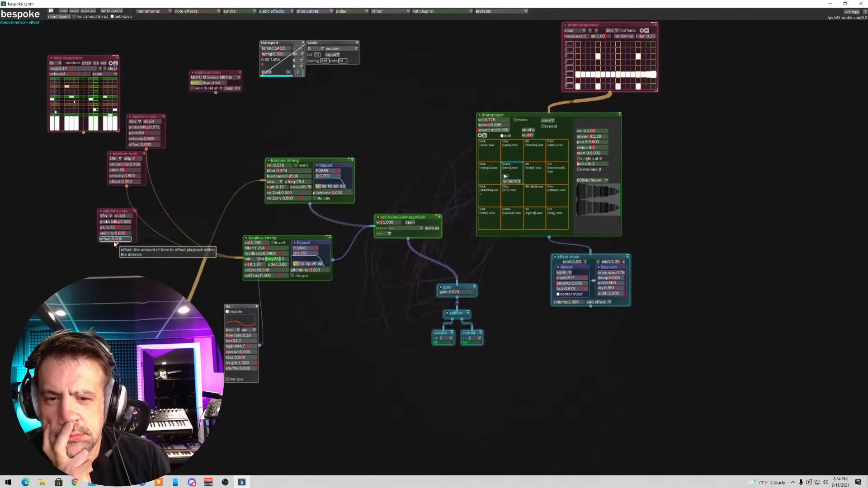
{"action": "mouse_move", "coordinate": [118, 245]}
{"action": "left_mouse_down"}
{"action": "mouse_move", "coordinate": [225, 263]}
{"action": "mouse_move", "coordinate": [120, 262]}
{"action": "mouse_move", "coordinate": [255, 240]}
{"action": "left_mouse_up"}
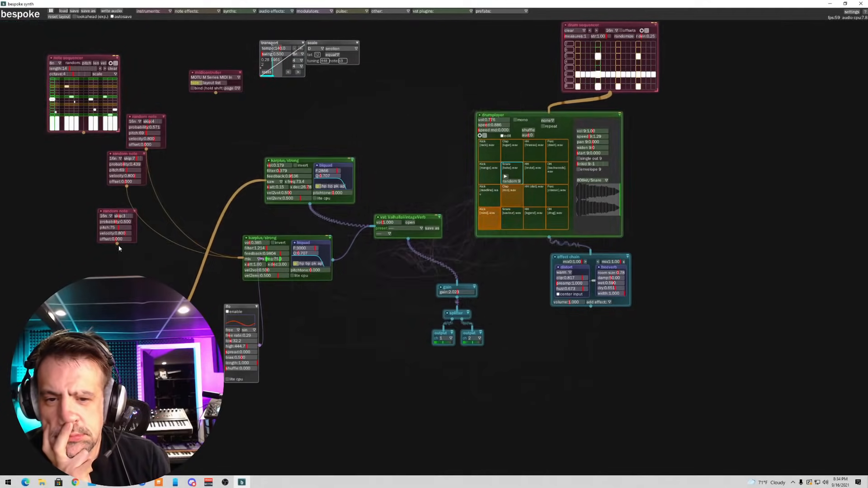
{"action": "left_click_drag", "start_coordinate": [119, 248], "coordinate": [120, 249]}
{"action": "left_click_drag", "start_coordinate": [274, 240], "coordinate": [273, 240]}
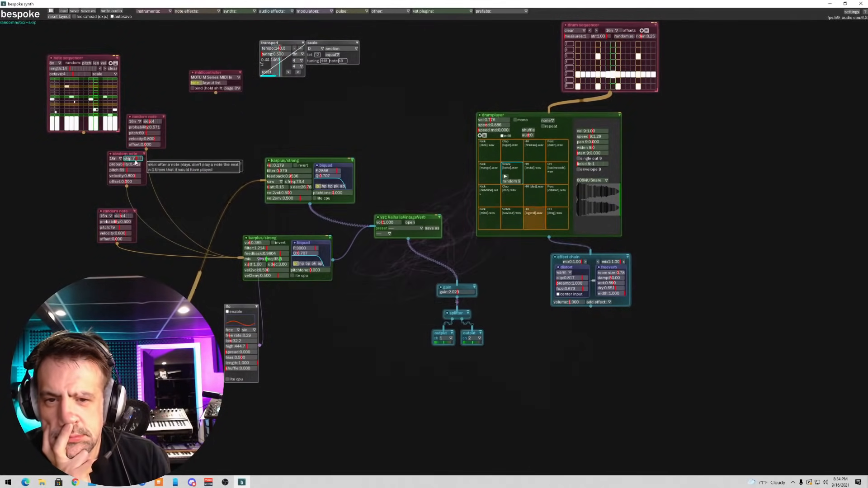
- Shift the second random note module left and set its skip to 4
{"action": "left_click_drag", "start_coordinate": [122, 156], "coordinate": [100, 157]}
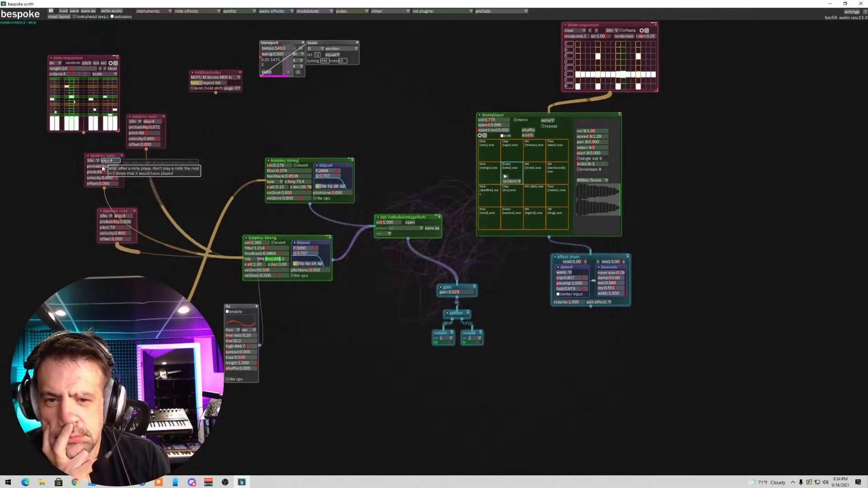
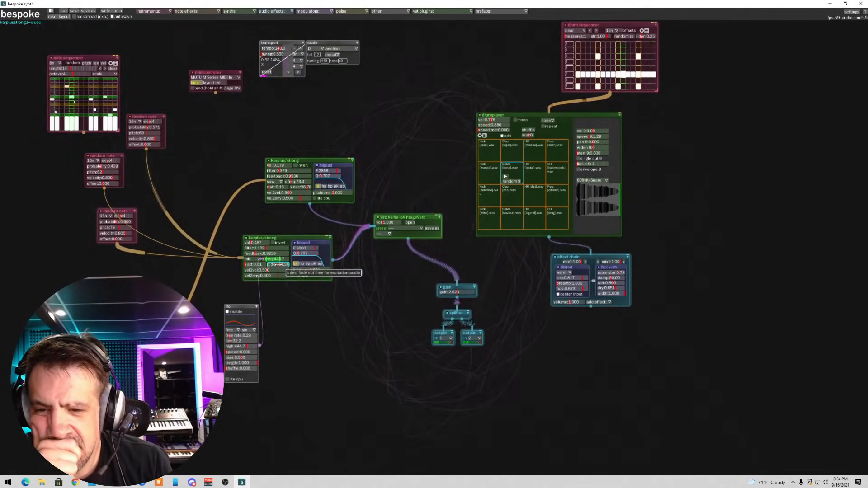
- Lower the second karplus/strong's volume to 0.410 and audition other excitation source types, including sin and white, before returning to mix
{"action": "left_click_drag", "start_coordinate": [273, 264], "coordinate": [249, 243]}
{"action": "left_click", "coordinate": [251, 260]}
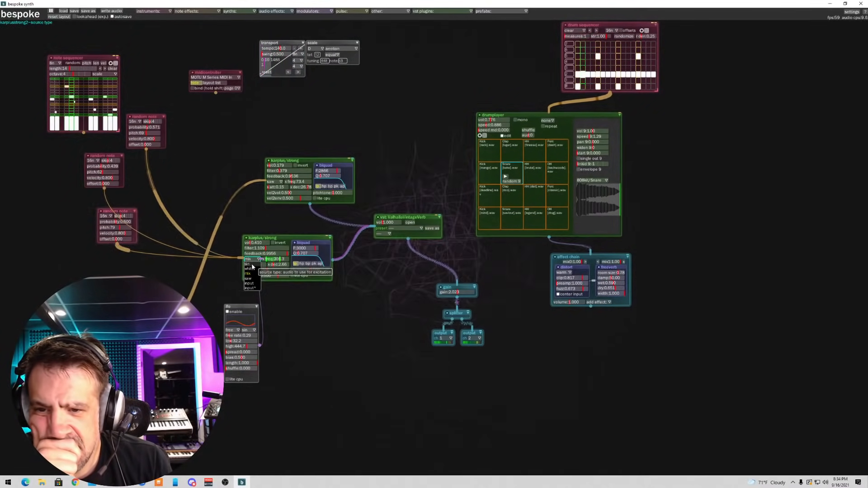
{"action": "left_click", "coordinate": [251, 269]}
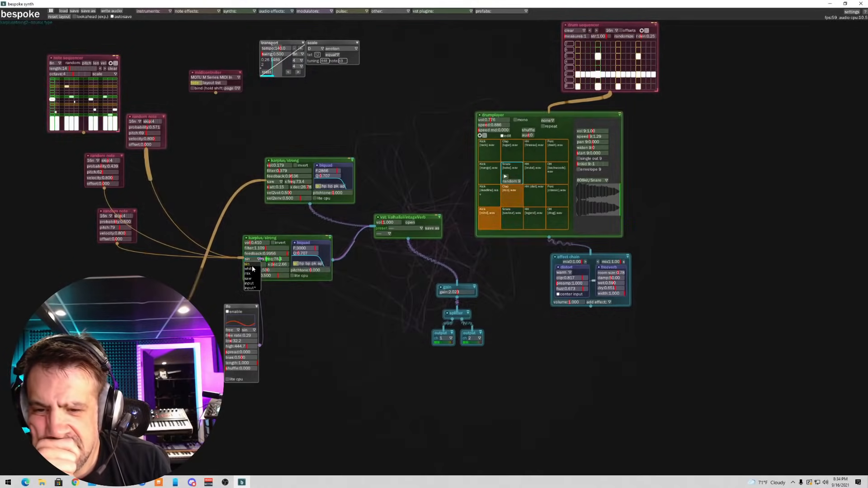
{"action": "left_click", "coordinate": [251, 260]}
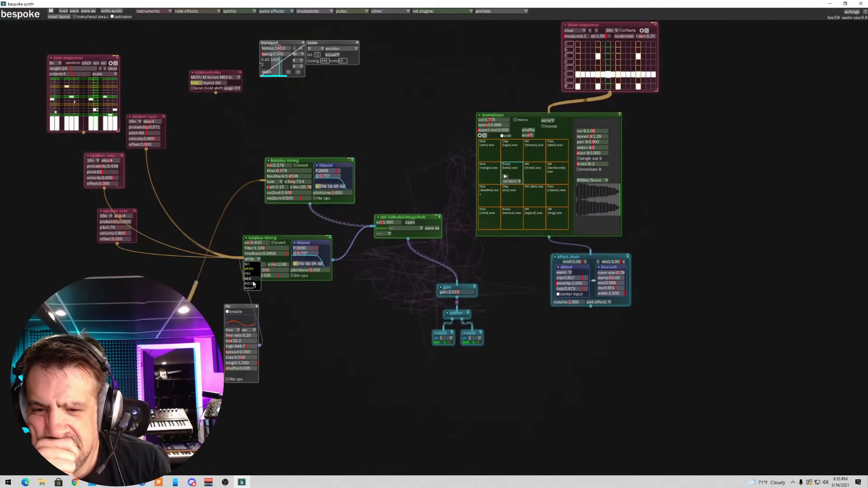
{"action": "left_click", "coordinate": [251, 283]}
{"action": "left_click", "coordinate": [252, 260]}
{"action": "left_click", "coordinate": [252, 273]}
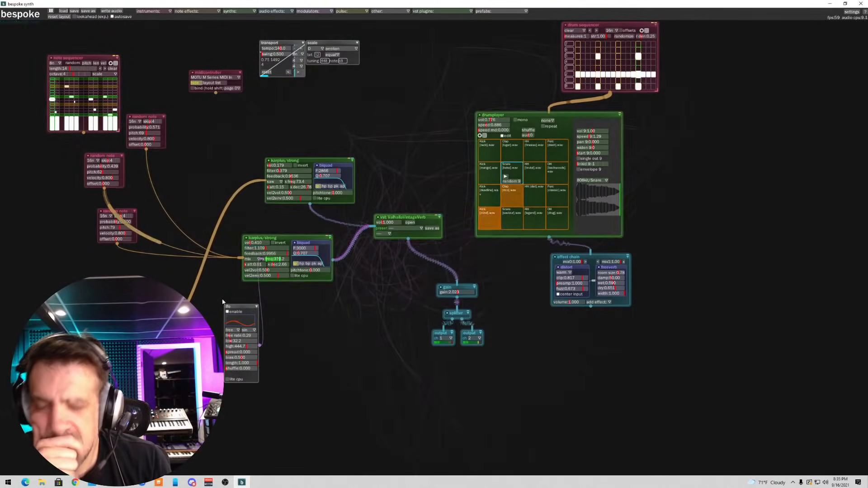
- Move the LFO module down and to the left, and lower the second karplus/strong's volume to 0.282
{"action": "mouse_move", "coordinate": [210, 302]}
{"action": "left_mouse_down"}
{"action": "mouse_move", "coordinate": [266, 325]}
{"action": "mouse_move", "coordinate": [226, 316]}
{"action": "left_mouse_up"}
{"action": "left_click", "coordinate": [302, 239]}
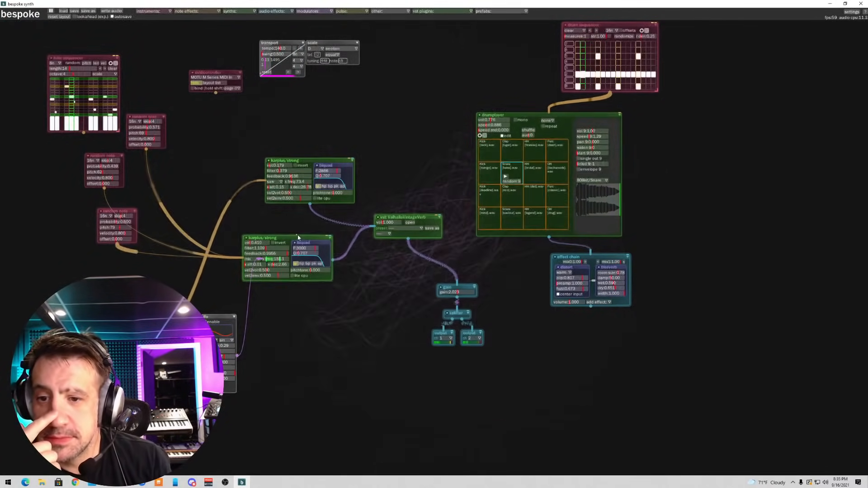
{"action": "left_click_drag", "start_coordinate": [250, 244], "coordinate": [247, 244]}
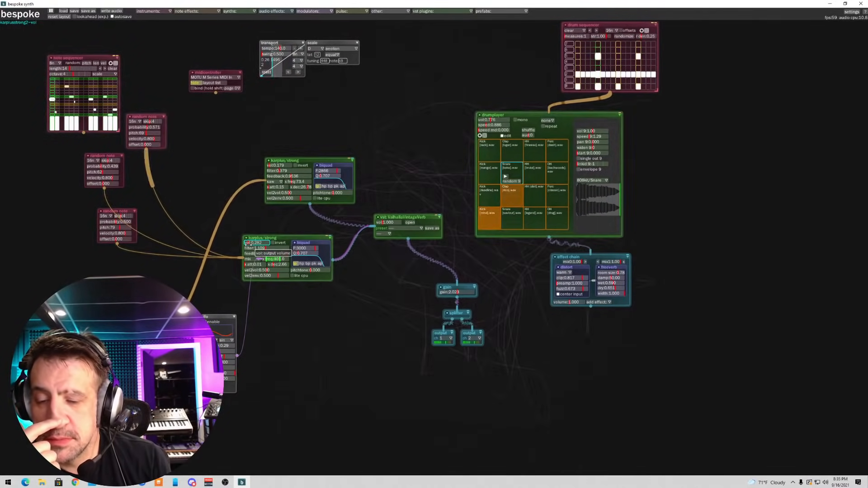
- Add a fourth random note below the others, patch it into the second karplus/strong, and set its skip to 4 and probability to 0.286
{"action": "key", "text": "r"}
{"action": "left_click", "coordinate": [45, 247]}
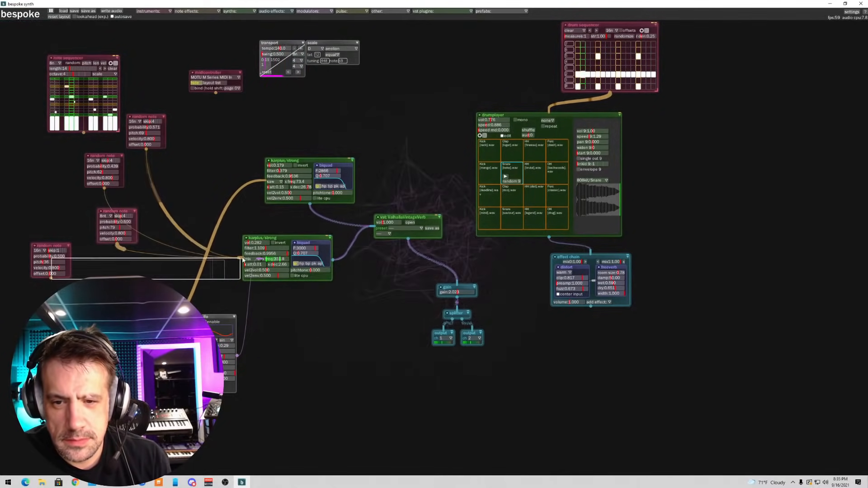
{"action": "left_click_drag", "start_coordinate": [51, 278], "coordinate": [248, 257]}
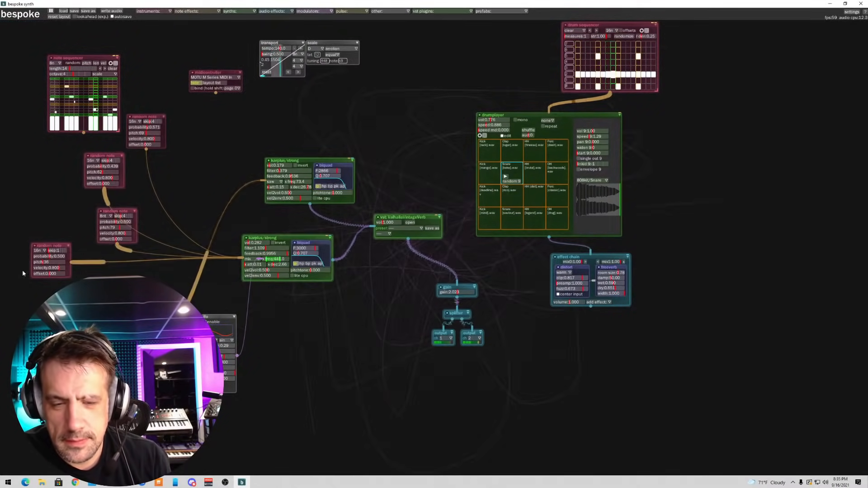
{"action": "left_click_drag", "start_coordinate": [47, 246], "coordinate": [87, 251]}
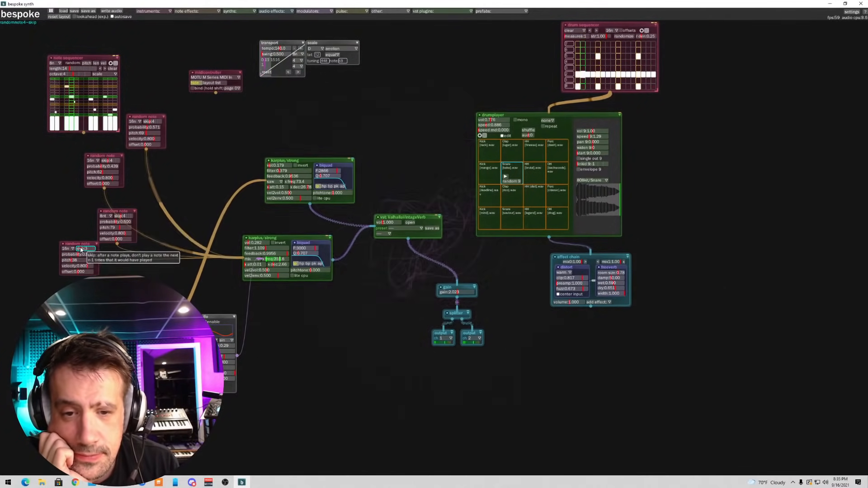
{"action": "left_click_drag", "start_coordinate": [78, 248], "coordinate": [77, 249]}
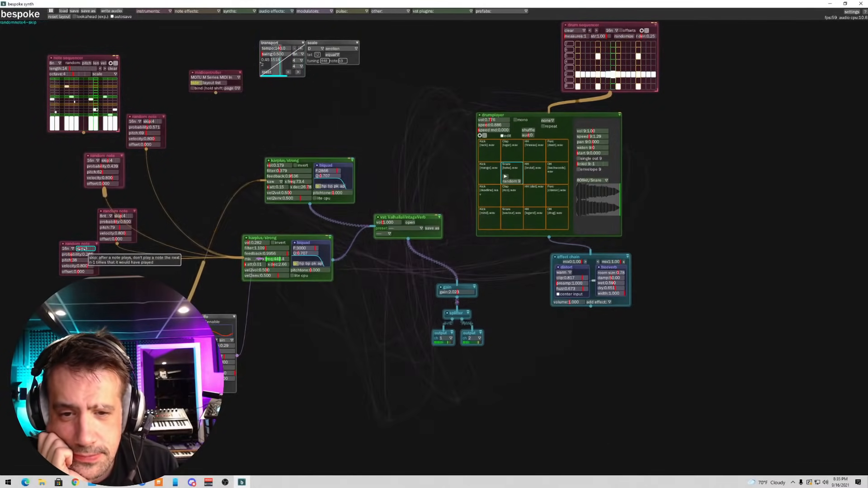
- Set the first three random notes' probabilities to 0.653, 0.622 and 0.416, and the third one's interval to 8n
{"action": "left_click", "coordinate": [113, 221]}
{"action": "left_click", "coordinate": [108, 166]}
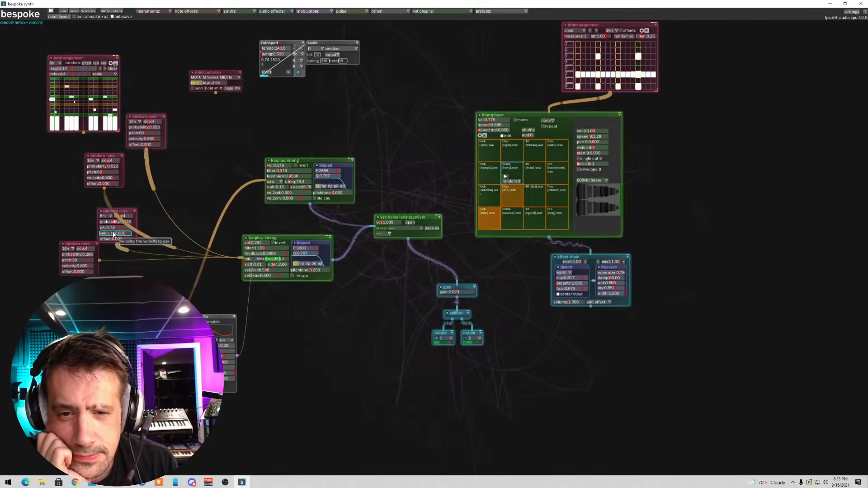
{"action": "left_click", "coordinate": [108, 217]}
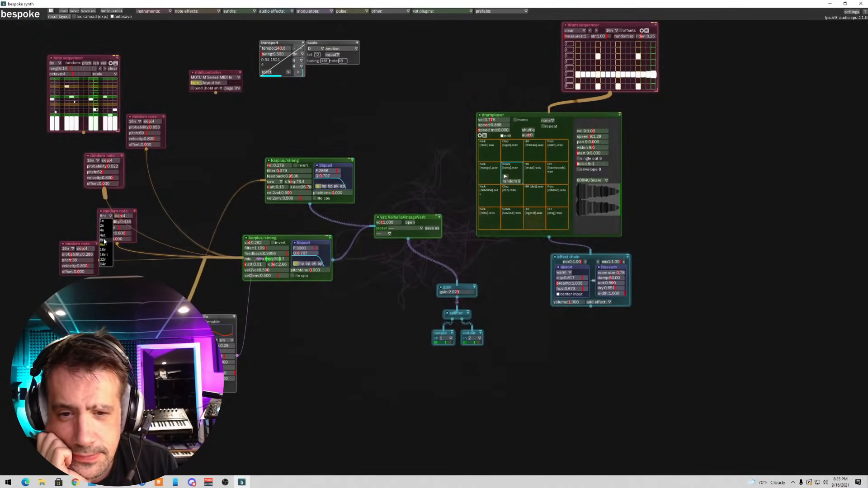
{"action": "left_click", "coordinate": [104, 254]}
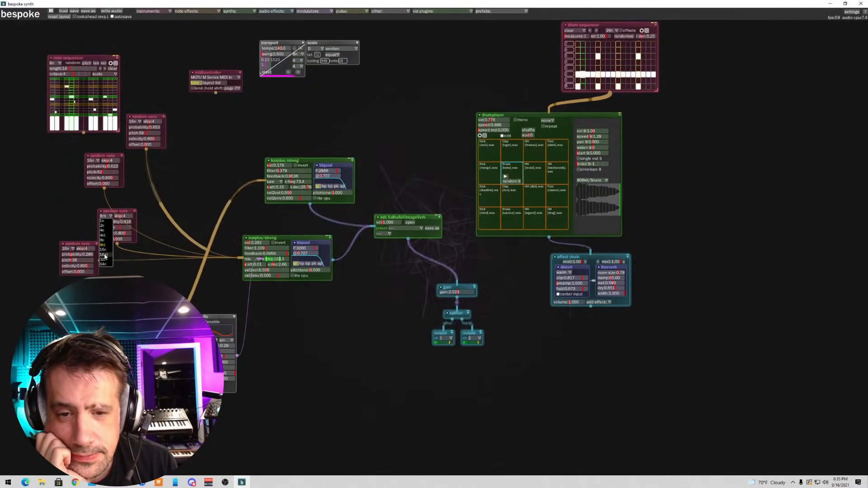
{"action": "left_click", "coordinate": [108, 216]}
{"action": "left_click", "coordinate": [103, 239]}
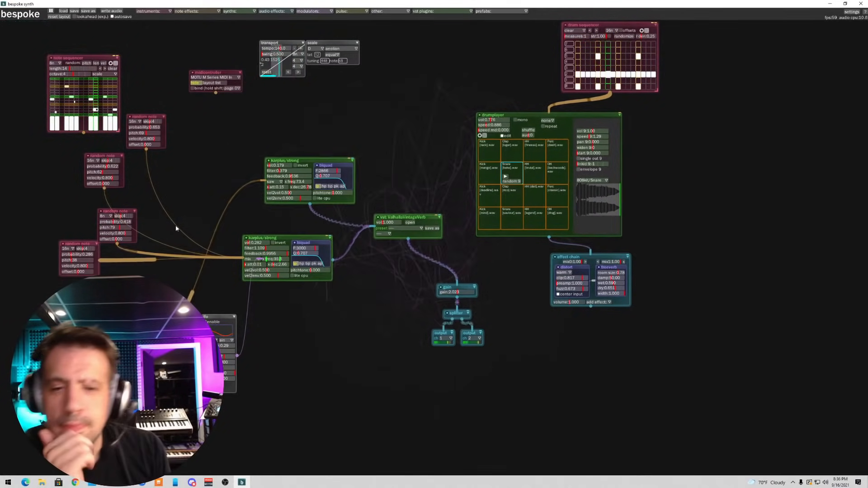
- Set the second karplus/strong's vel2env to 0.783, volume to 0.256, feedback to 0.9623 and x dec to 3.32
{"action": "left_click_drag", "start_coordinate": [269, 239], "coordinate": [321, 259]}
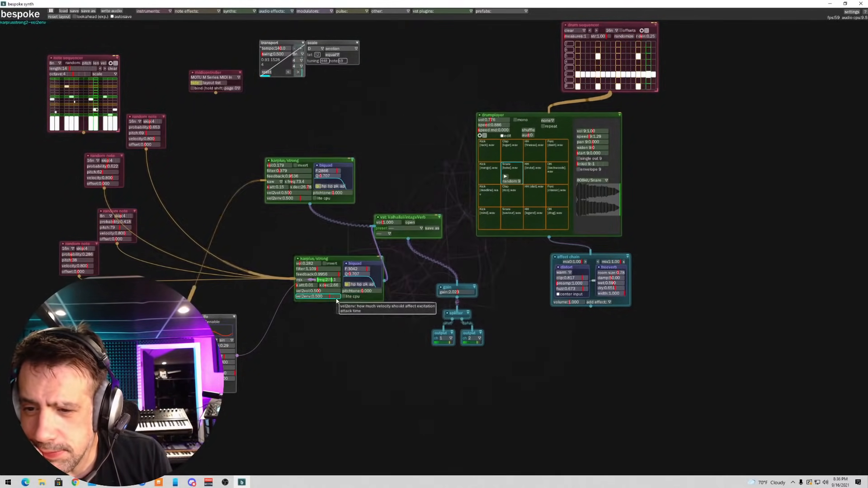
{"action": "left_click_drag", "start_coordinate": [326, 299], "coordinate": [335, 296]}
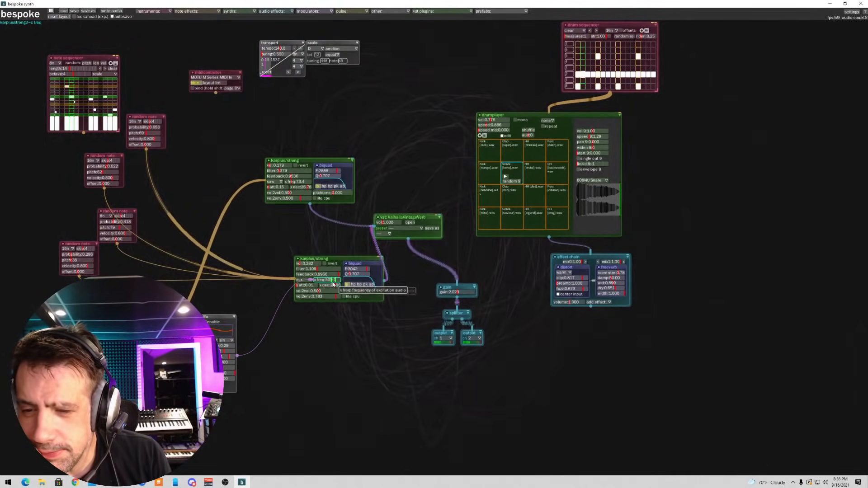
{"action": "left_click_drag", "start_coordinate": [305, 263], "coordinate": [299, 264]}
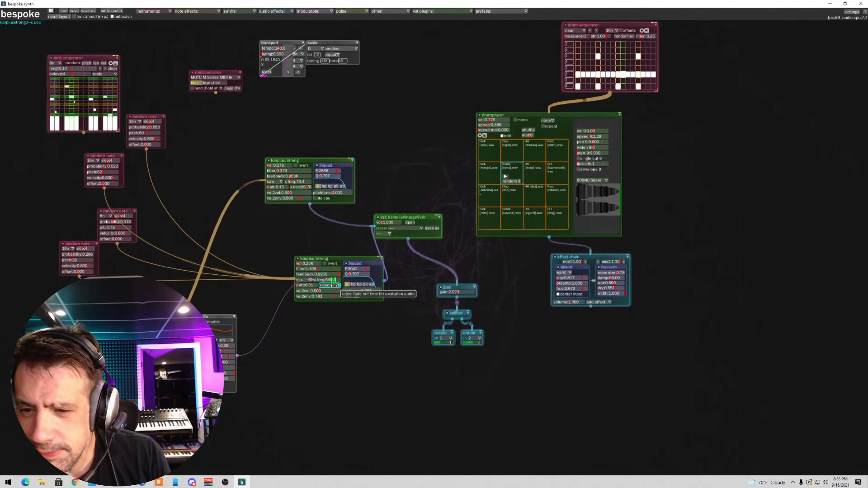
{"action": "left_click_drag", "start_coordinate": [334, 285], "coordinate": [326, 286]}
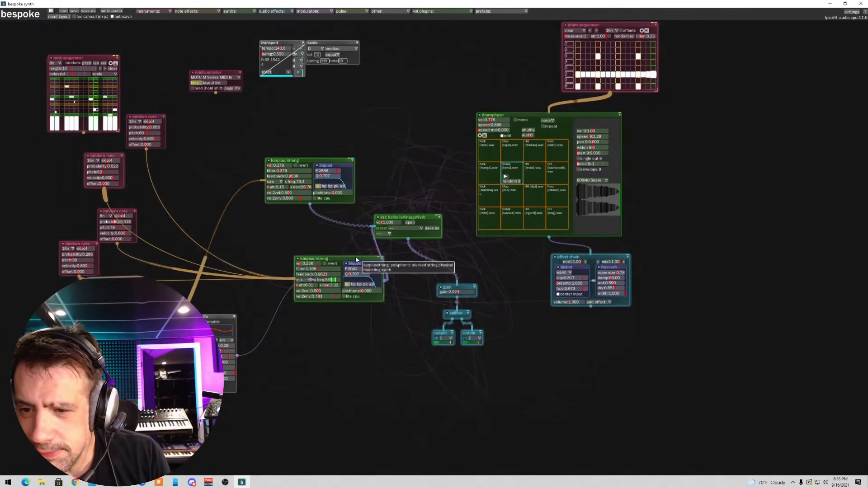
- Move the second karplus/strong back to the left and raise the ValhallaVintageVerb module beside the first karplus/strong
{"action": "left_click_drag", "start_coordinate": [355, 257], "coordinate": [293, 254]}
{"action": "left_click_drag", "start_coordinate": [389, 218], "coordinate": [391, 180]}
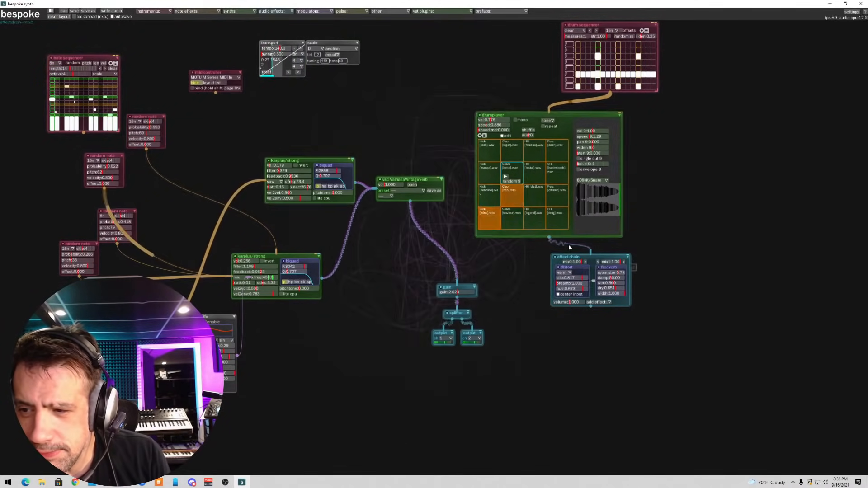
{"action": "left_click_drag", "start_coordinate": [571, 254], "coordinate": [572, 254]}
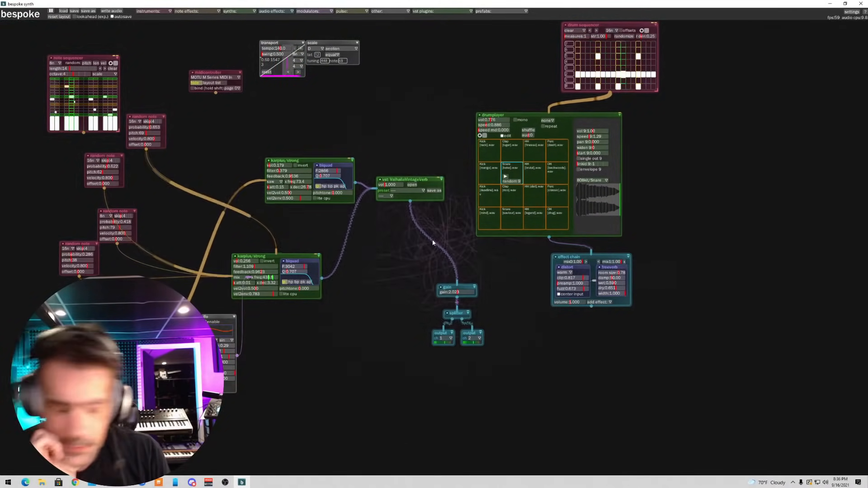
- Add a new effect chain module and place it below the ValhallaVintageVerb
{"action": "key", "text": "e"}
{"action": "left_click", "coordinate": [428, 232]}
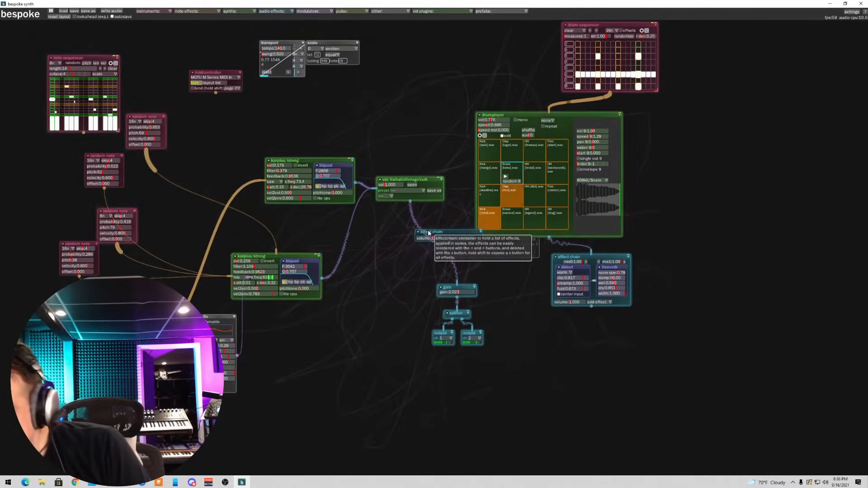
{"action": "left_click_drag", "start_coordinate": [427, 231], "coordinate": [369, 245]}
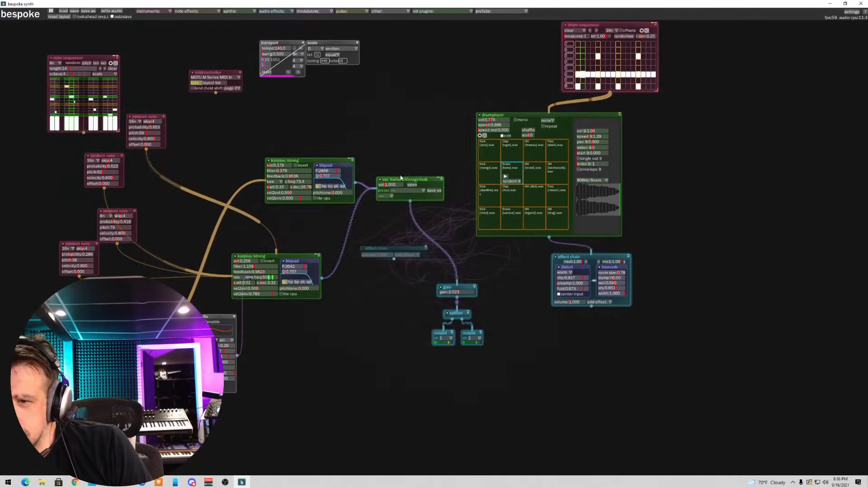
- Spread the modules out, moving the first karplus/strong up and left, ValhallaVintageVerb slightly right, and the new effect chain left
{"action": "left_click_drag", "start_coordinate": [401, 176], "coordinate": [417, 128]}
{"action": "left_click_drag", "start_coordinate": [348, 161], "coordinate": [230, 136]}
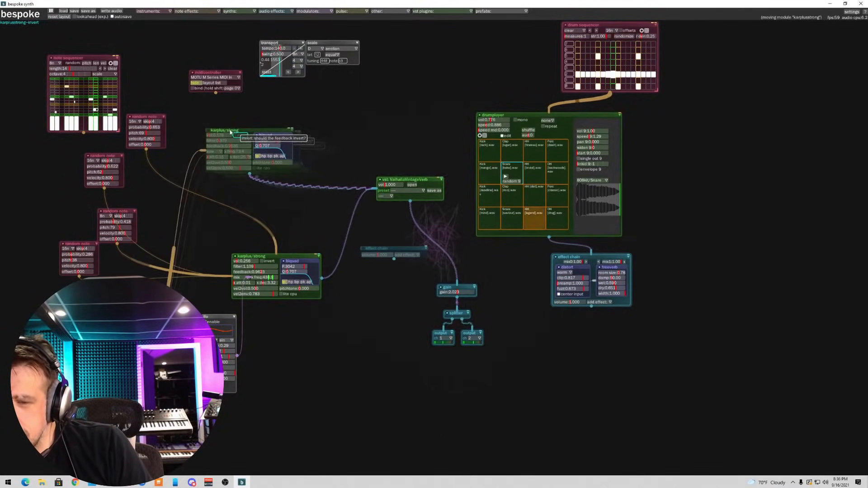
{"action": "left_click_drag", "start_coordinate": [391, 181], "coordinate": [406, 190]}
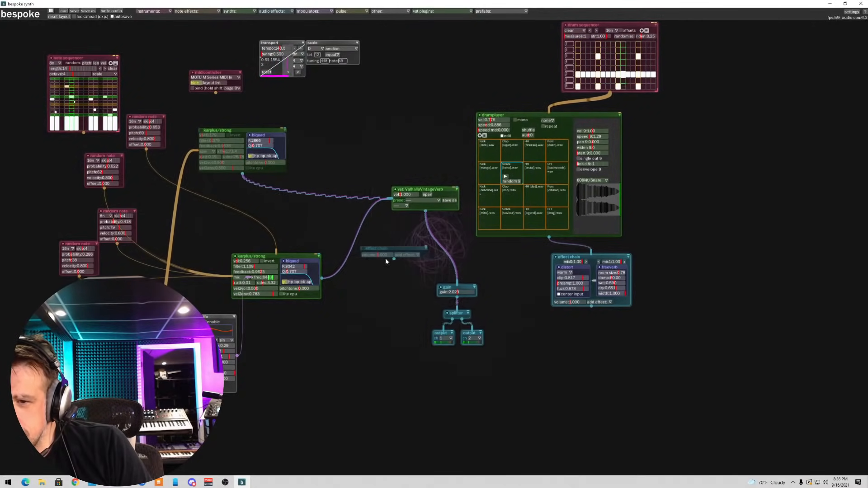
{"action": "left_click_drag", "start_coordinate": [384, 251], "coordinate": [357, 238]}
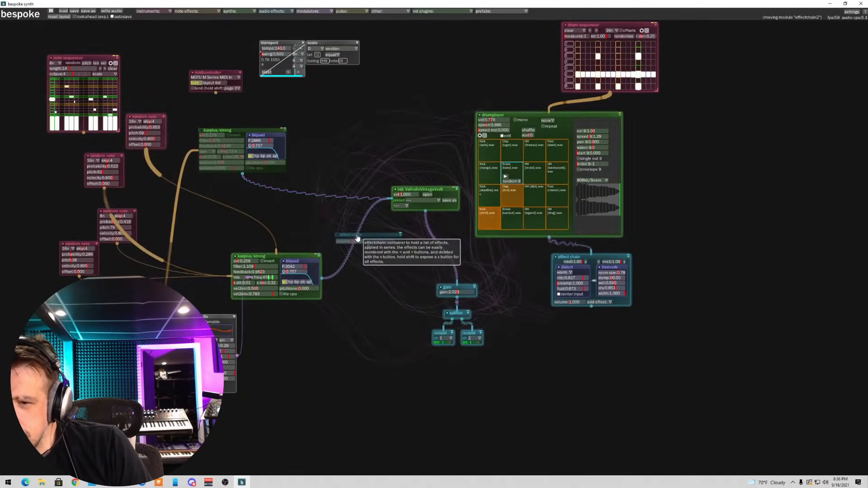
{"action": "left_click_drag", "start_coordinate": [390, 239], "coordinate": [363, 228]}
{"action": "left_click_drag", "start_coordinate": [322, 281], "coordinate": [340, 232]}
{"action": "left_click", "coordinate": [322, 279]}
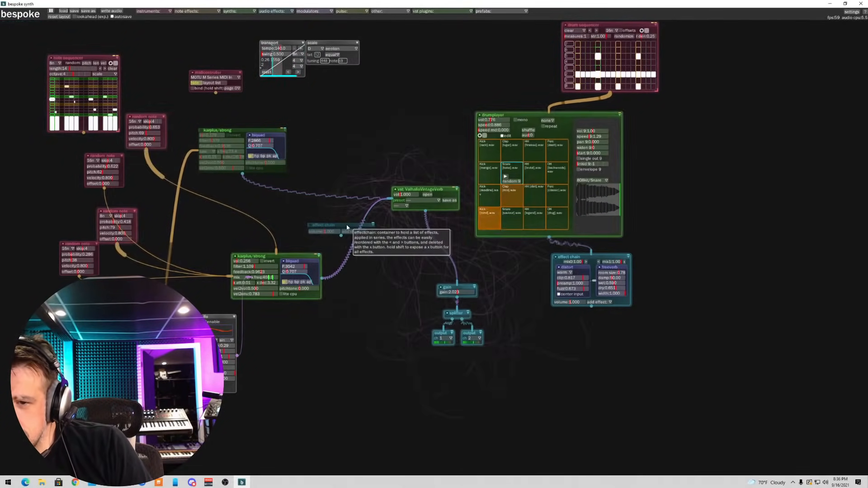
{"action": "left_click", "coordinate": [322, 280]}
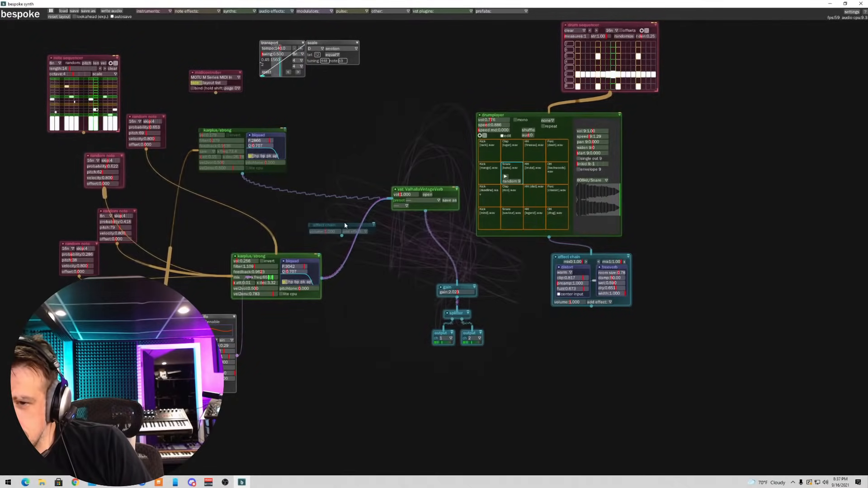
- Place the new effect chain right of the second karplus/strong and patch the synth through it into the ValhallaVintageVerb
{"action": "left_click_drag", "start_coordinate": [344, 225], "coordinate": [382, 273]}
{"action": "left_click_drag", "start_coordinate": [324, 279], "coordinate": [378, 210]}
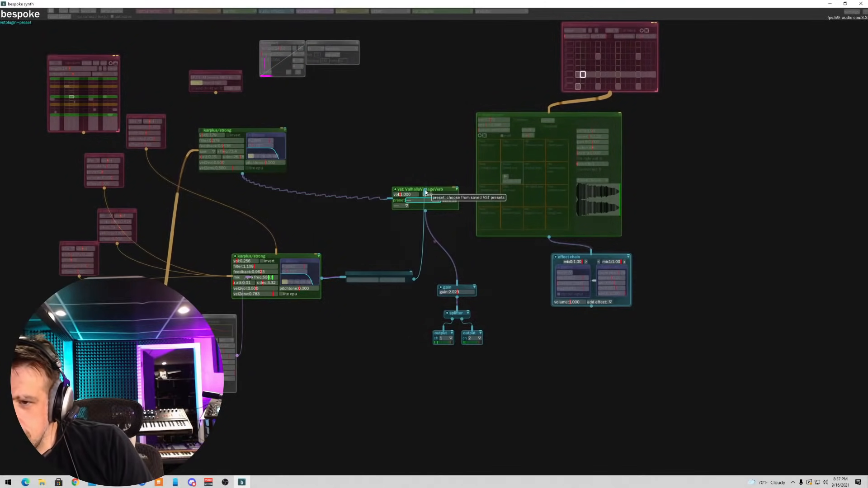
{"action": "left_click_drag", "start_coordinate": [407, 190], "coordinate": [408, 190]}
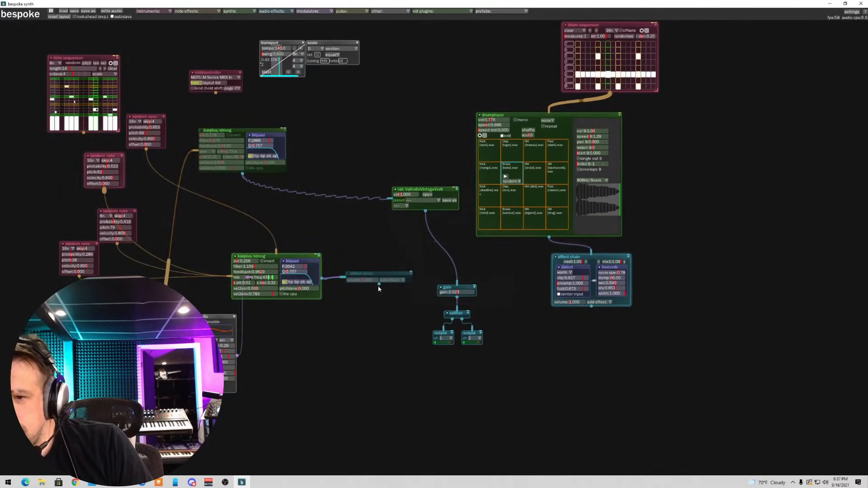
{"action": "left_click_drag", "start_coordinate": [379, 284], "coordinate": [388, 295]}
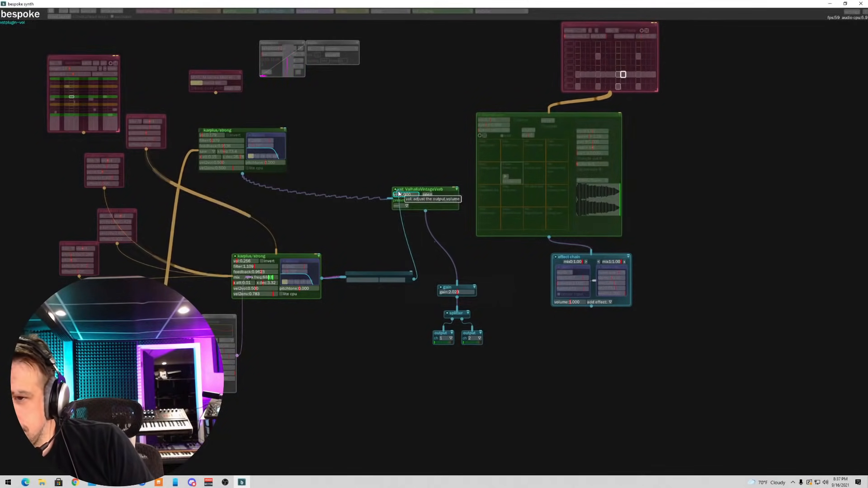
{"action": "left_click_drag", "start_coordinate": [409, 192], "coordinate": [409, 192]}
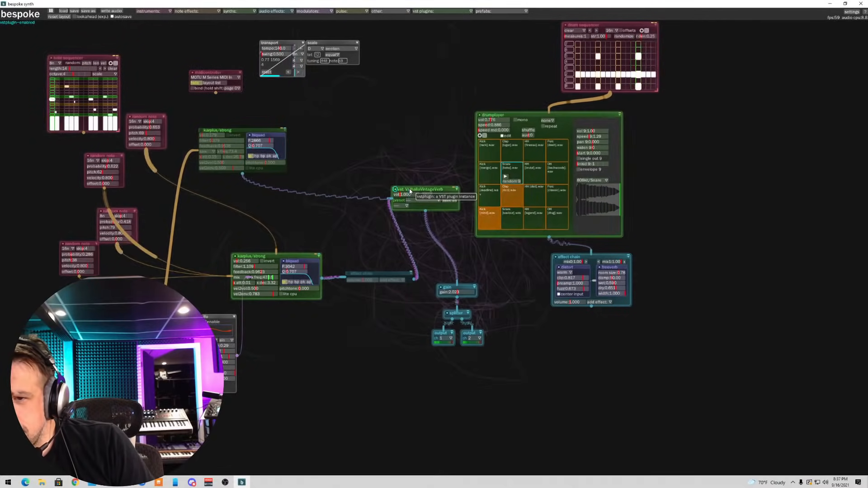
- Add a granulator to the new effect chain and set its overlap to 32, dry to 0.436 and pos r to 33.7
{"action": "left_click", "coordinate": [389, 280]}
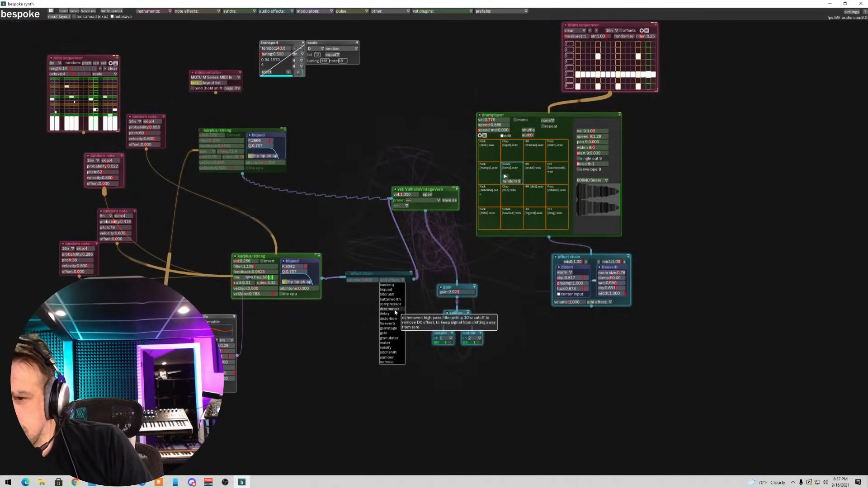
{"action": "left_click", "coordinate": [391, 339]}
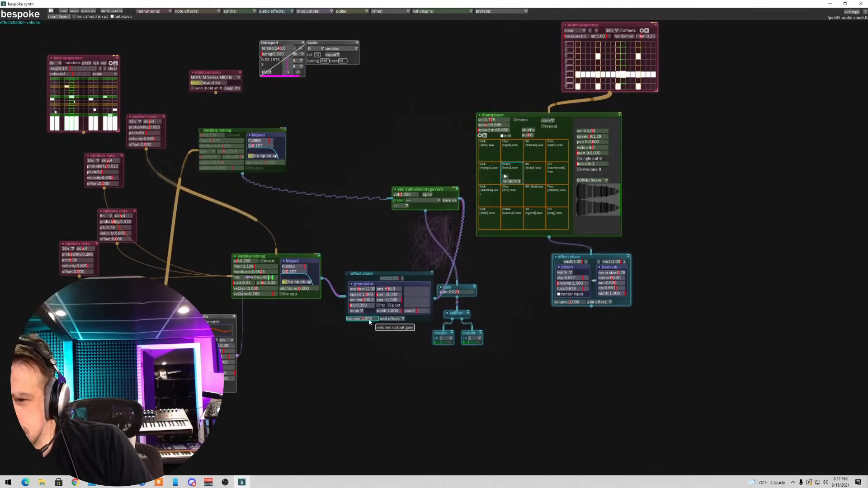
{"action": "left_click_drag", "start_coordinate": [355, 305], "coordinate": [393, 290]}
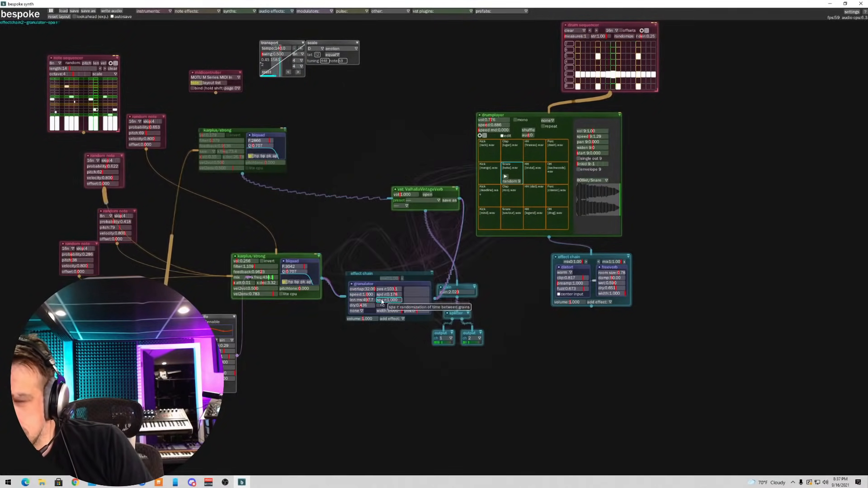
{"action": "left_click_drag", "start_coordinate": [395, 288], "coordinate": [387, 294]}
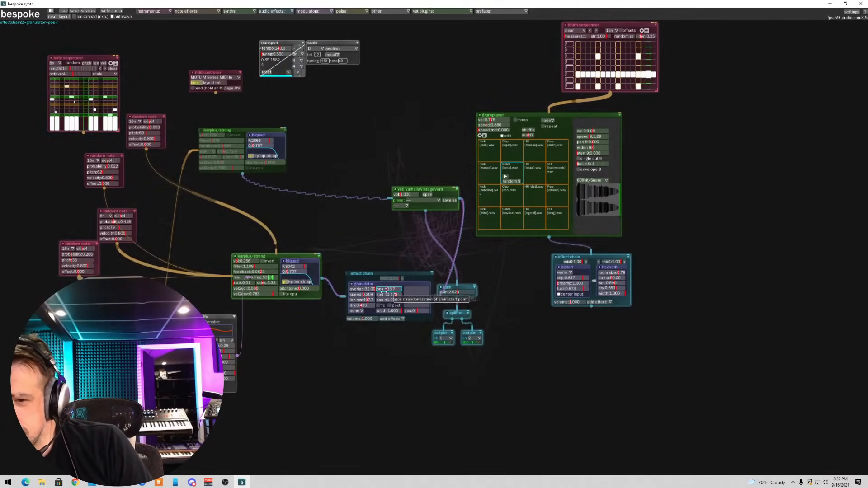
- Set the granulator's dry to 0.467, len ms to 146.6 and width to 0.769
{"action": "left_click", "coordinate": [360, 311]}
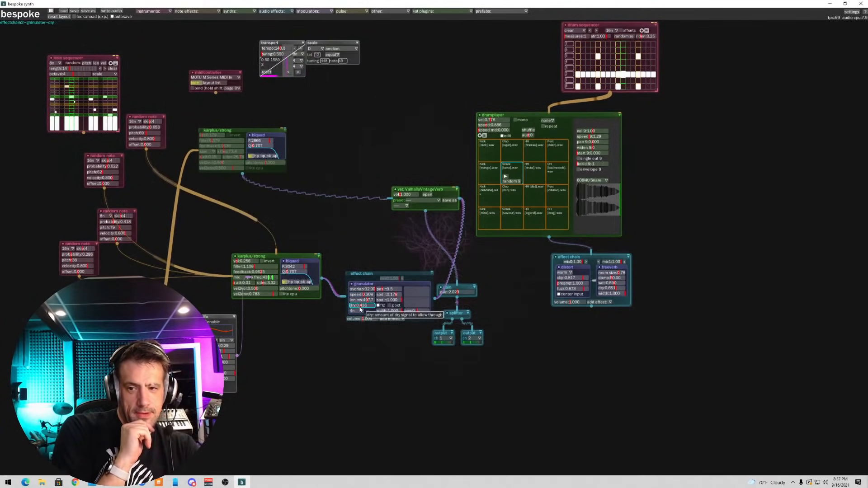
{"action": "left_click_drag", "start_coordinate": [357, 306], "coordinate": [353, 308]}
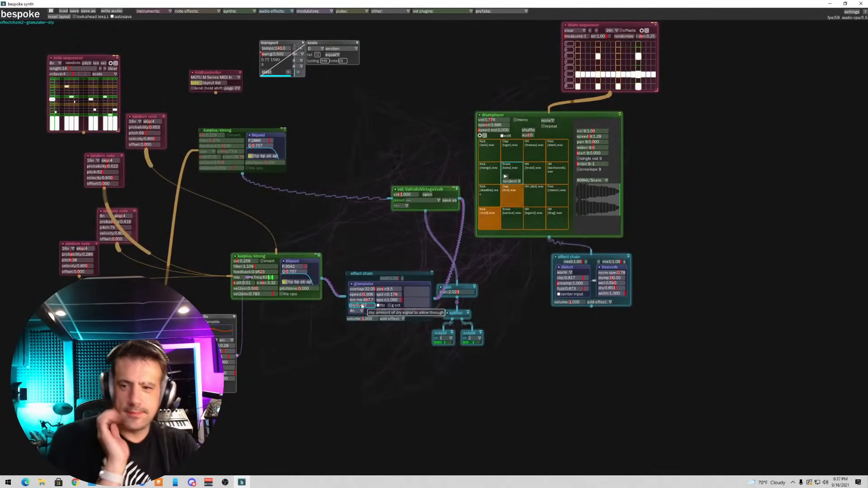
{"action": "left_click_drag", "start_coordinate": [363, 301], "coordinate": [360, 300]}
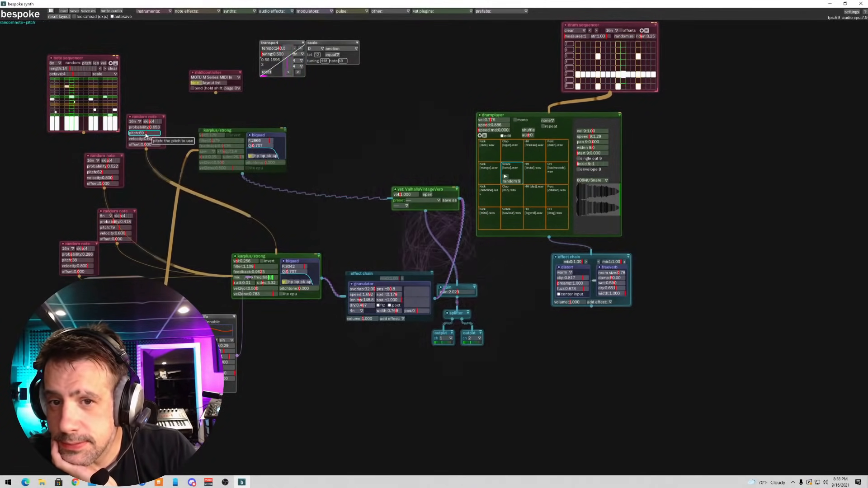
- Move the second karplus/strong up and left, and shift the granulator's effect chain left beside it
{"action": "left_click_drag", "start_coordinate": [263, 257], "coordinate": [245, 239]}
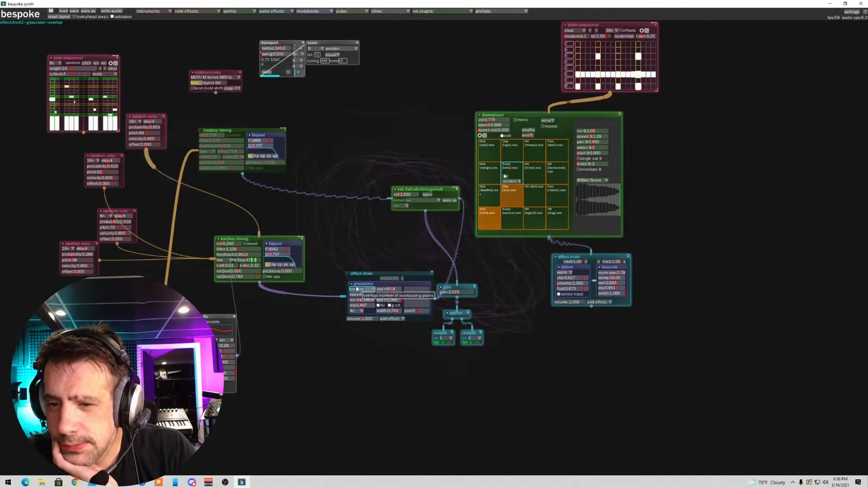
{"action": "left_click_drag", "start_coordinate": [349, 276], "coordinate": [324, 282]}
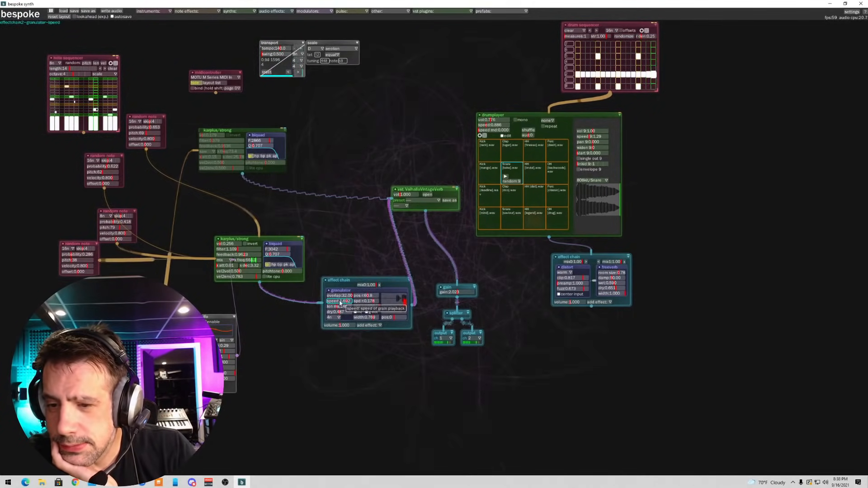
- Adjust the granulator's speed, len ms and overlap, and set its dry to 0.626
{"action": "left_click_drag", "start_coordinate": [343, 302], "coordinate": [339, 302]}
{"action": "left_click", "coordinate": [342, 307]}
{"action": "left_click", "coordinate": [343, 313]}
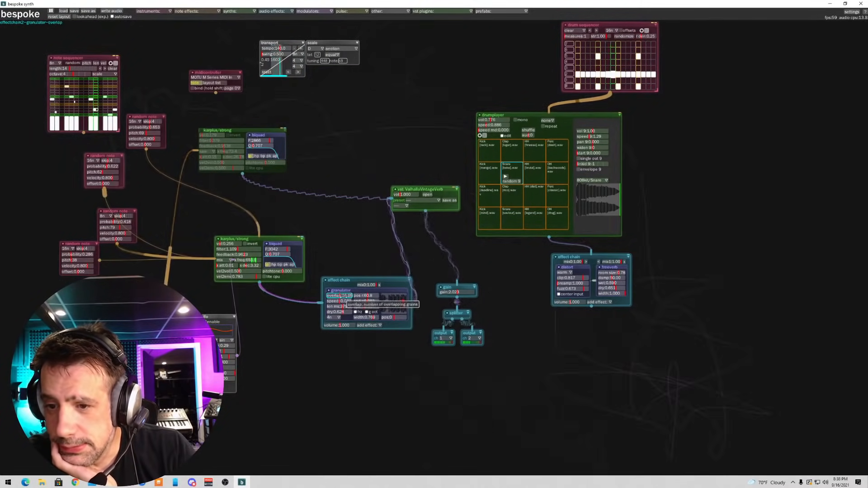
- Remove the granulator from the effect chain and open the list of effects that can replace it
{"action": "left_click", "coordinate": [379, 285]}
{"action": "left_click", "coordinate": [379, 287]}
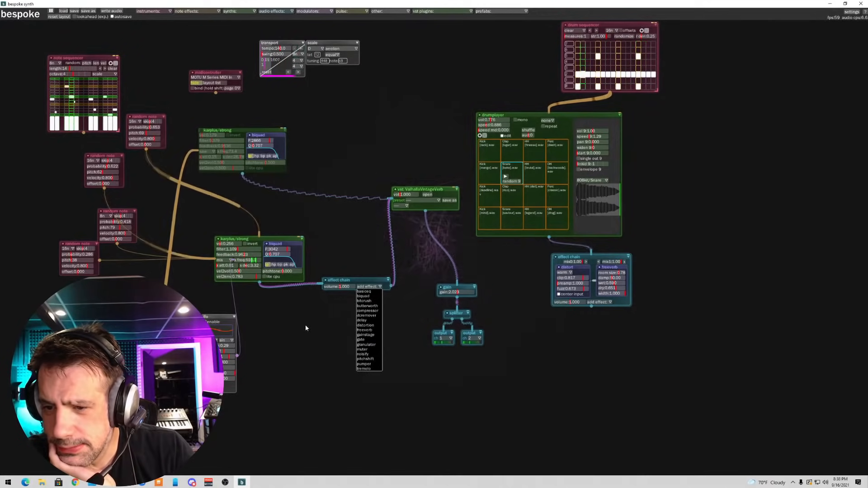
- Add a freqdelay module and place it between the second karplus/strong and the ValhallaVintageVerb
{"action": "left_click", "coordinate": [276, 11]}
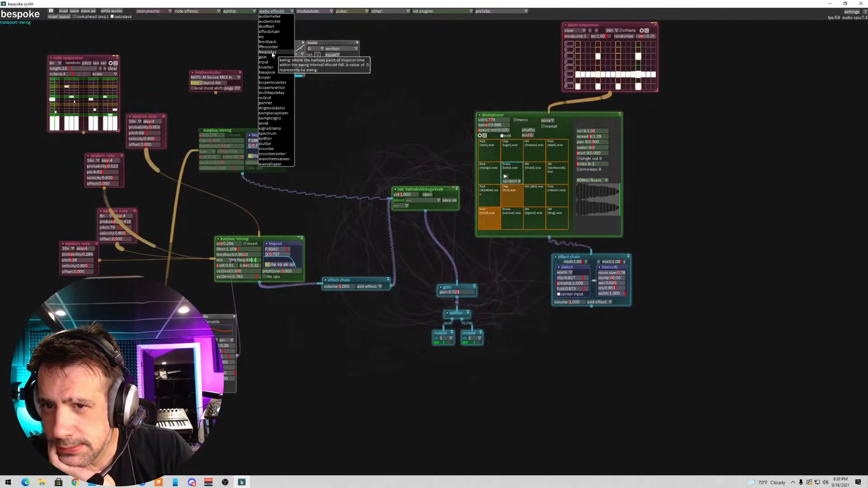
{"action": "left_click", "coordinate": [269, 52]}
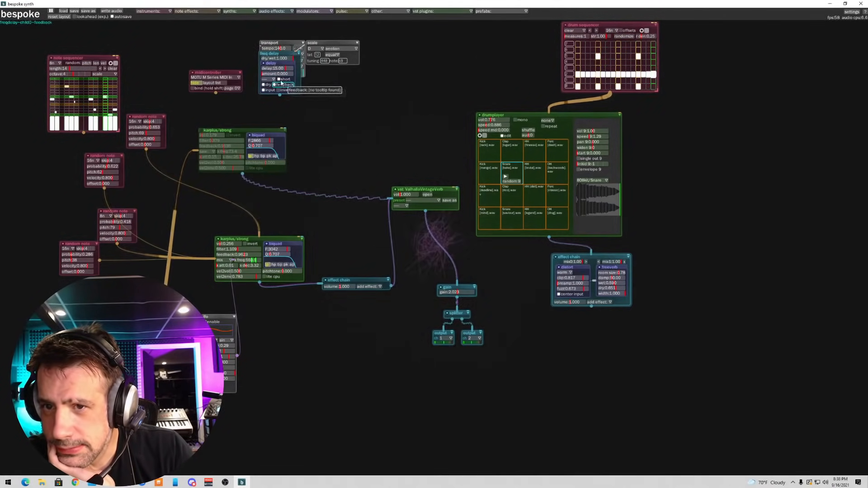
{"action": "left_click", "coordinate": [275, 52]}
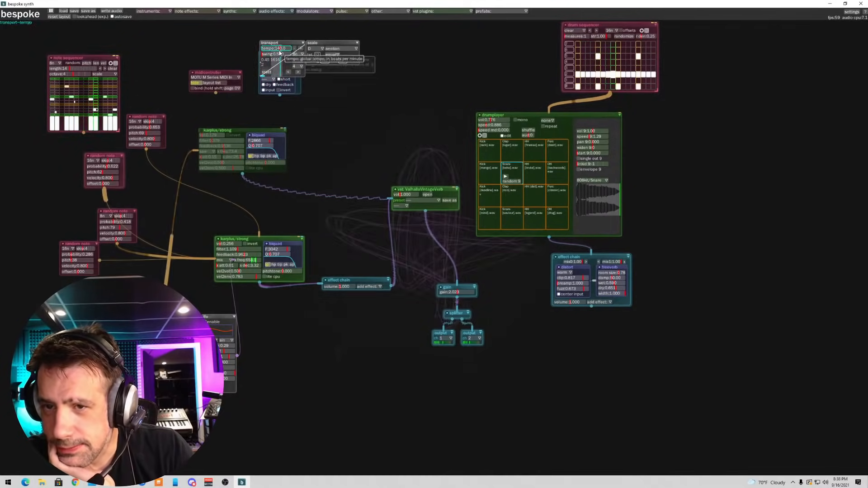
{"action": "left_click", "coordinate": [300, 87]}
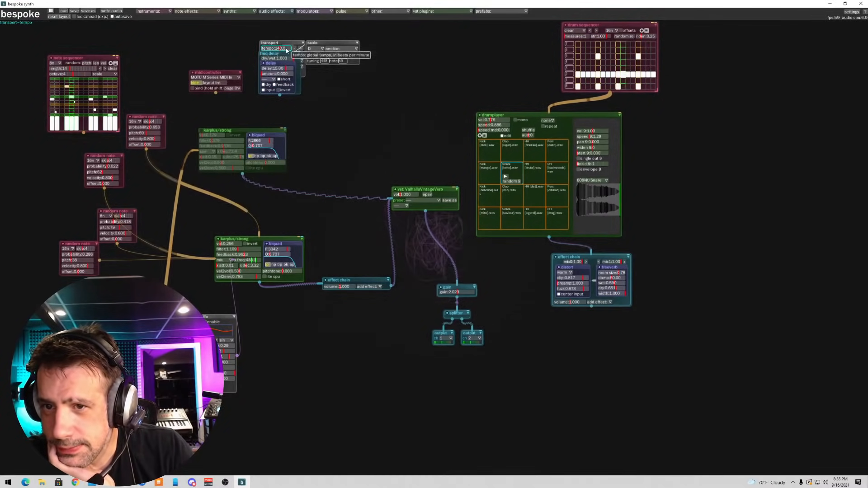
{"action": "left_click_drag", "start_coordinate": [283, 54], "coordinate": [353, 240]}
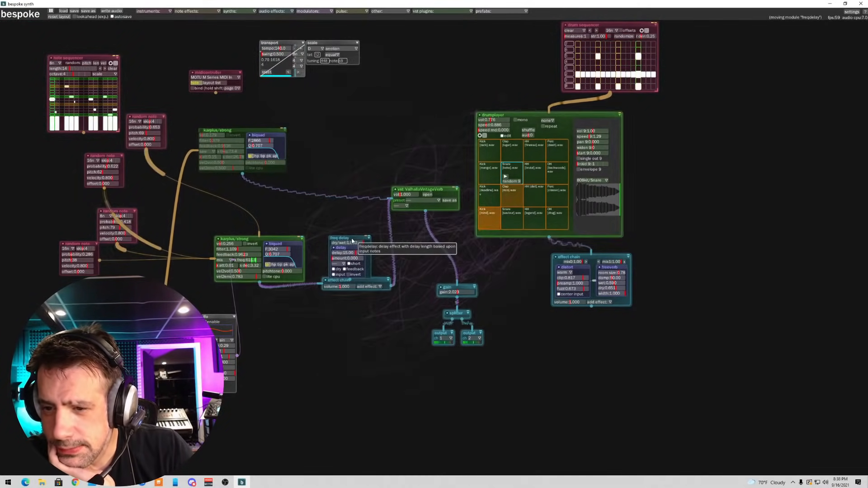
- Delete the empty effect chain and patch the second karplus/strong through the freq delay into the ValhallaVintageVerb
{"action": "mouse_move", "coordinate": [342, 282]}
{"action": "left_mouse_down"}
{"action": "mouse_move", "coordinate": [327, 321]}
{"action": "mouse_move", "coordinate": [347, 325]}
{"action": "left_mouse_up"}
{"action": "key", "text": "BackSpace"}
{"action": "left_click_drag", "start_coordinate": [259, 283], "coordinate": [260, 284]}
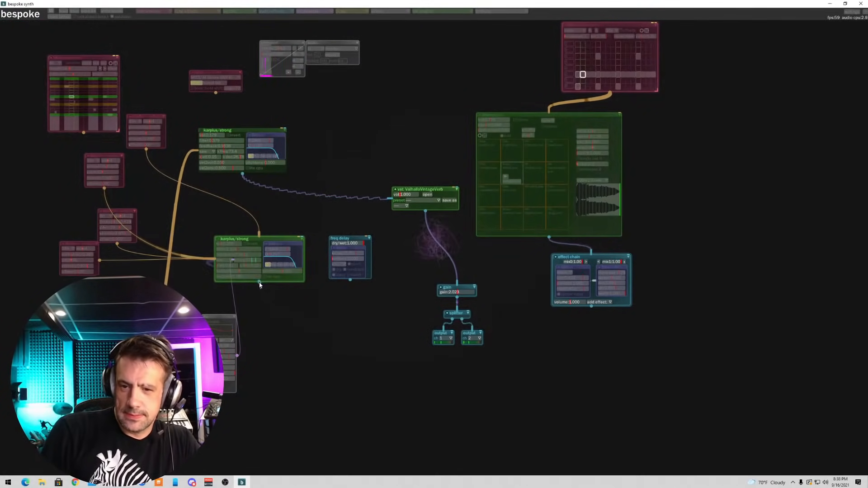
{"action": "left_click_drag", "start_coordinate": [346, 243], "coordinate": [404, 188]}
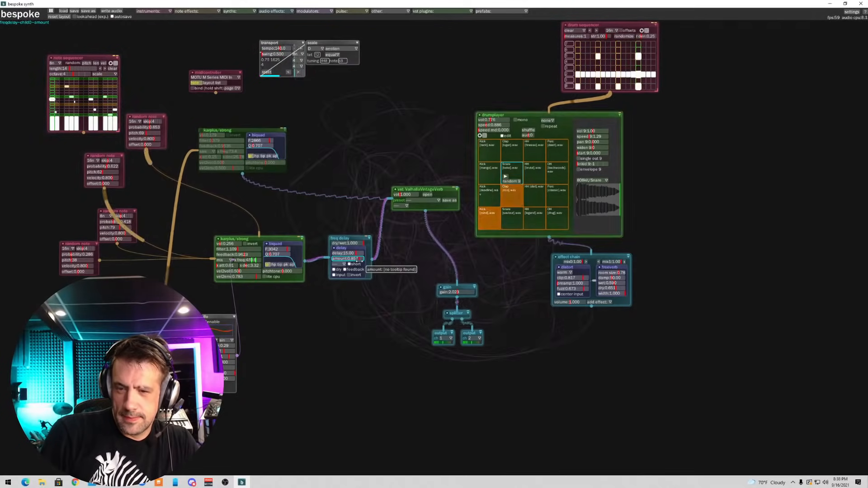
- Set the freq delay's amount to 0.806 and try delay intervals of 4n and 8n
{"action": "left_click_drag", "start_coordinate": [346, 255], "coordinate": [353, 254]}
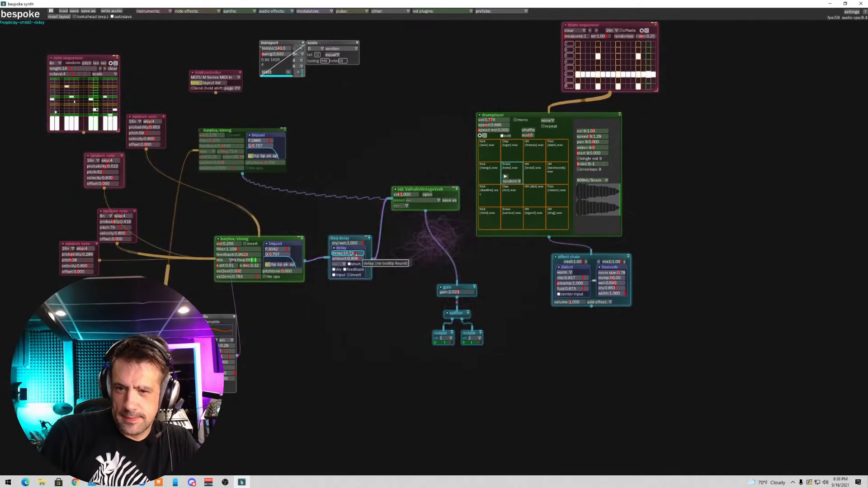
{"action": "left_click", "coordinate": [339, 264]}
{"action": "left_click", "coordinate": [340, 283]}
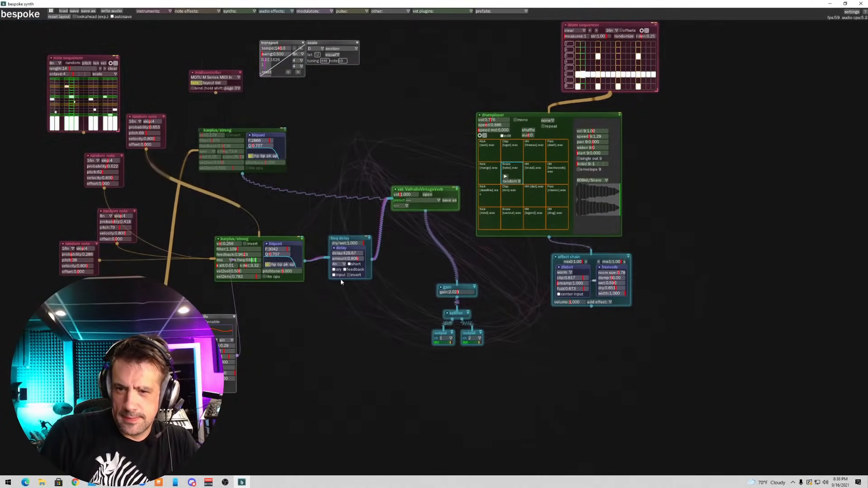
{"action": "left_click_drag", "start_coordinate": [357, 254], "coordinate": [349, 259]}
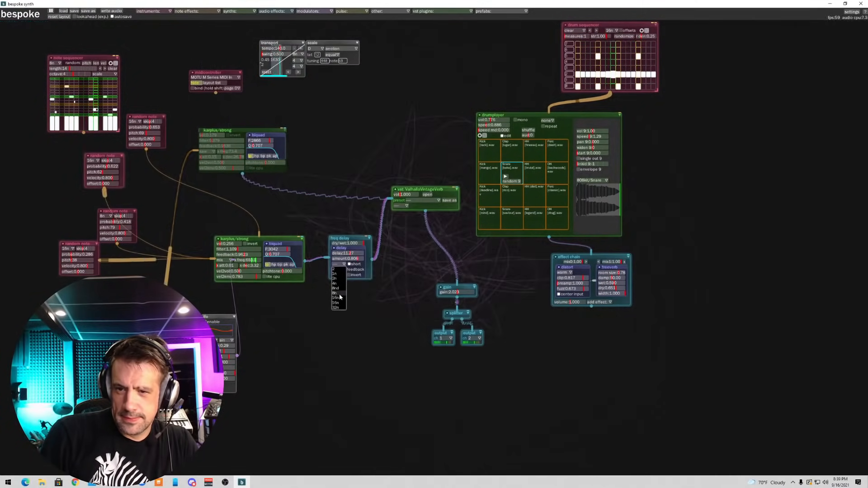
{"action": "left_click", "coordinate": [335, 291]}
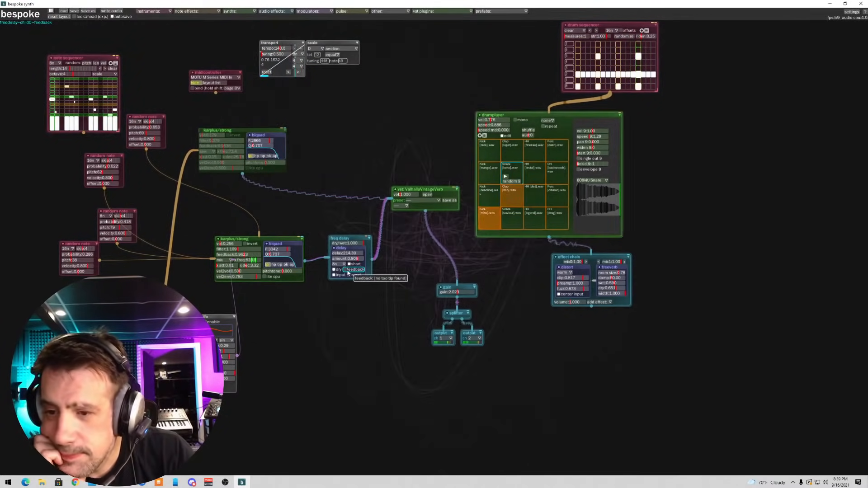
- Set the freq delay's amount to 0.663, dry/wet to 0.510 and interval to 4n
{"action": "left_click_drag", "start_coordinate": [353, 260], "coordinate": [352, 262]}
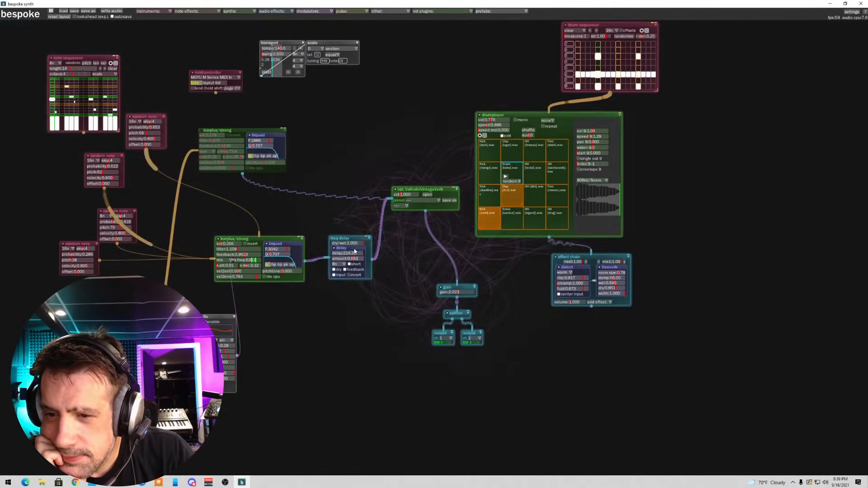
{"action": "left_click_drag", "start_coordinate": [352, 248], "coordinate": [347, 250]}
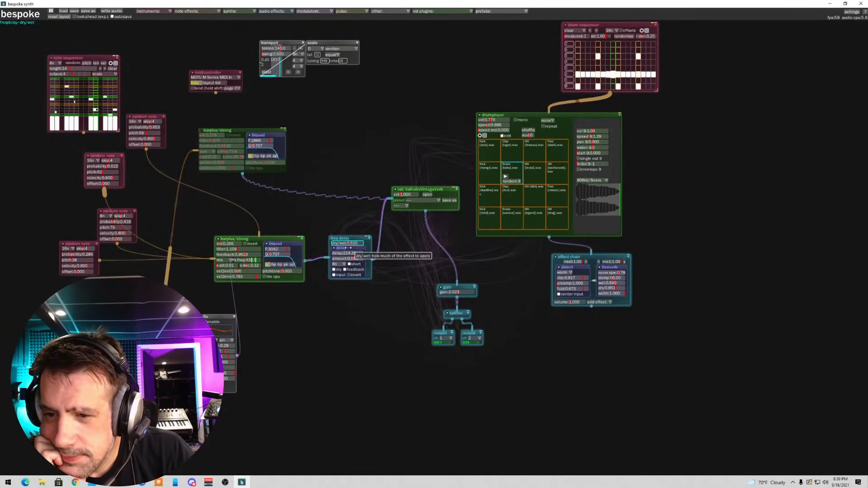
{"action": "left_click", "coordinate": [336, 264]}
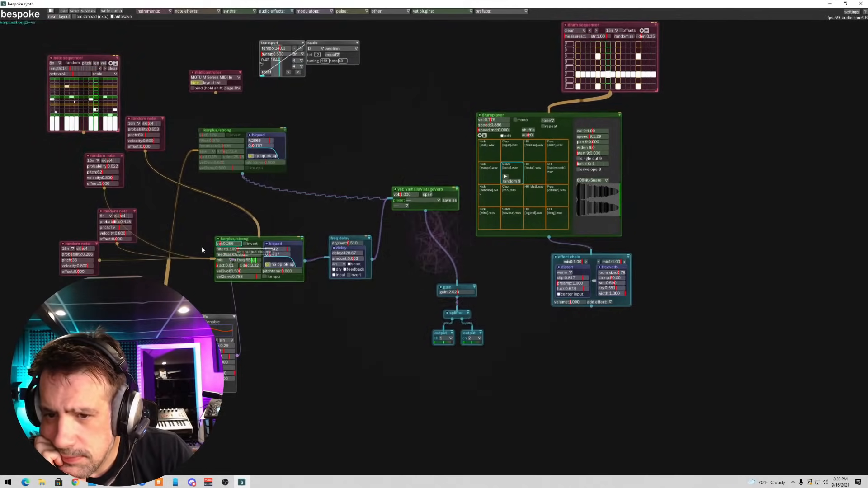
- Set the uppermost random note's pitch to 74, and enable the first karplus/strong with its vol at 0.333
{"action": "left_click", "coordinate": [146, 135]}
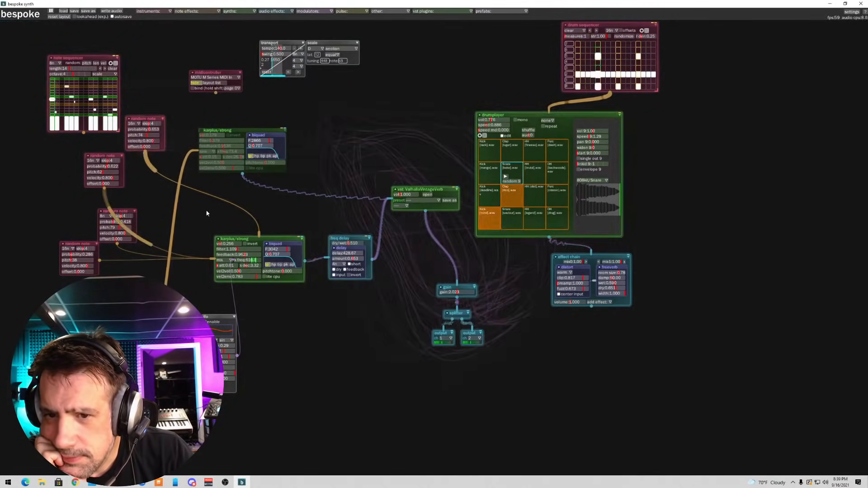
{"action": "left_click", "coordinate": [202, 131]}
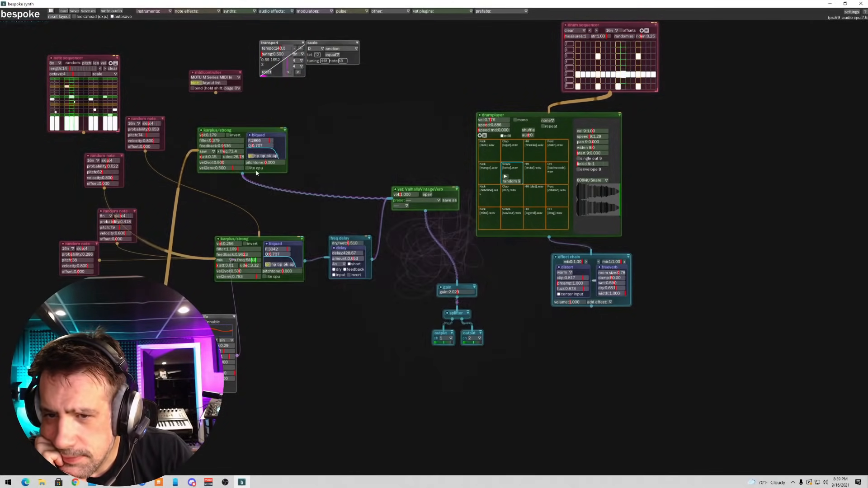
{"action": "left_click_drag", "start_coordinate": [202, 135], "coordinate": [204, 135]}
- Move the second karplus/strong up and left with its vol at 0.231, and set the gain module to 1.491
{"action": "left_click_drag", "start_coordinate": [220, 244], "coordinate": [190, 213]}
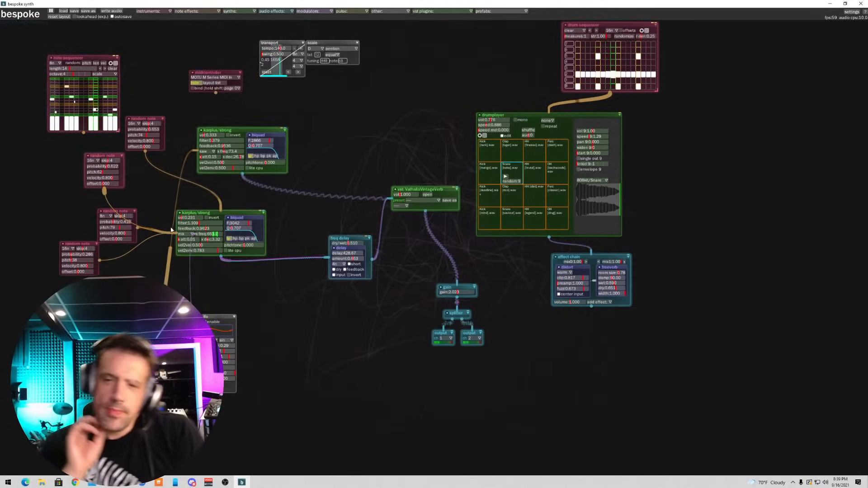
{"action": "left_click", "coordinate": [248, 11]}
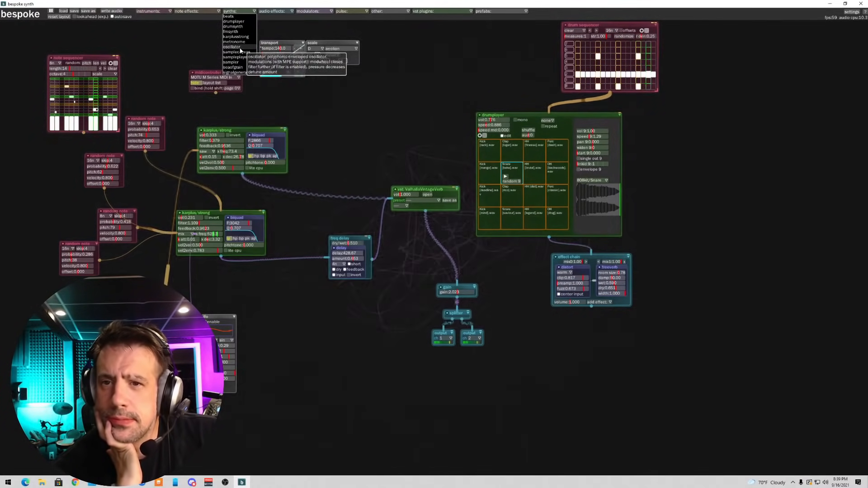
{"action": "left_click", "coordinate": [434, 312]}
{"action": "left_click", "coordinate": [452, 296]}
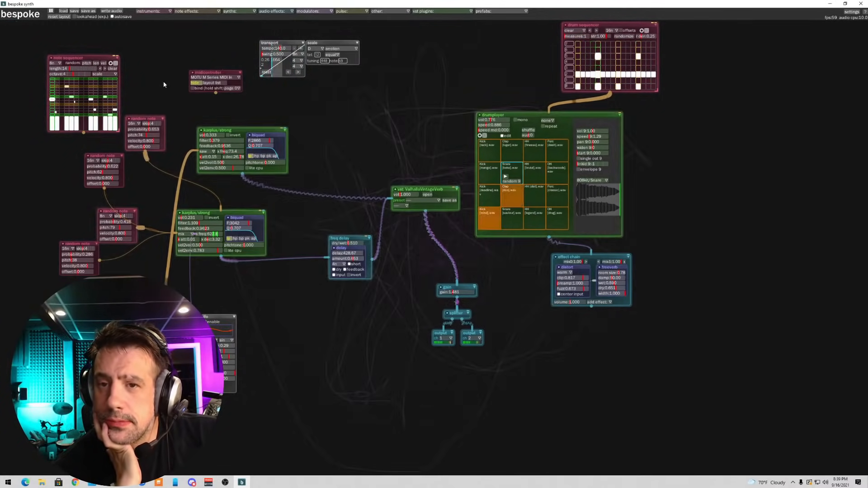
- Add an fmsynth module and place it in the empty space below the freq delay
{"action": "left_click", "coordinate": [187, 11]}
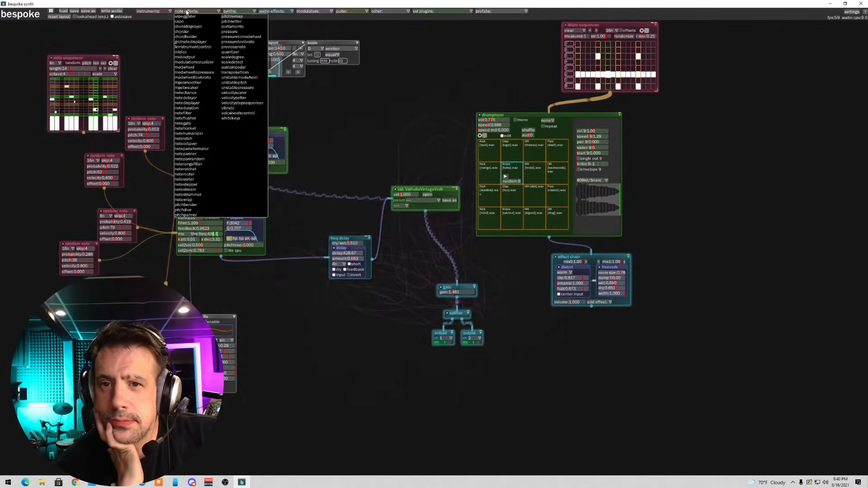
{"action": "left_click", "coordinate": [251, 12]}
{"action": "left_click", "coordinate": [248, 11]}
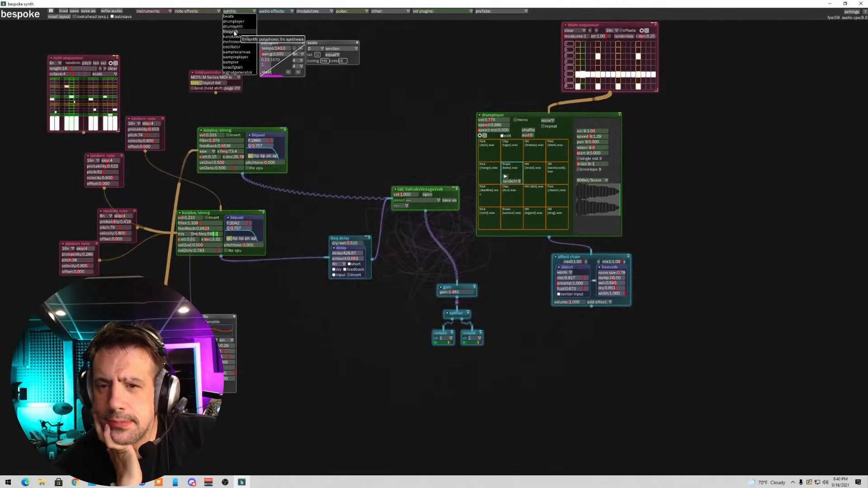
{"action": "left_click", "coordinate": [235, 32]}
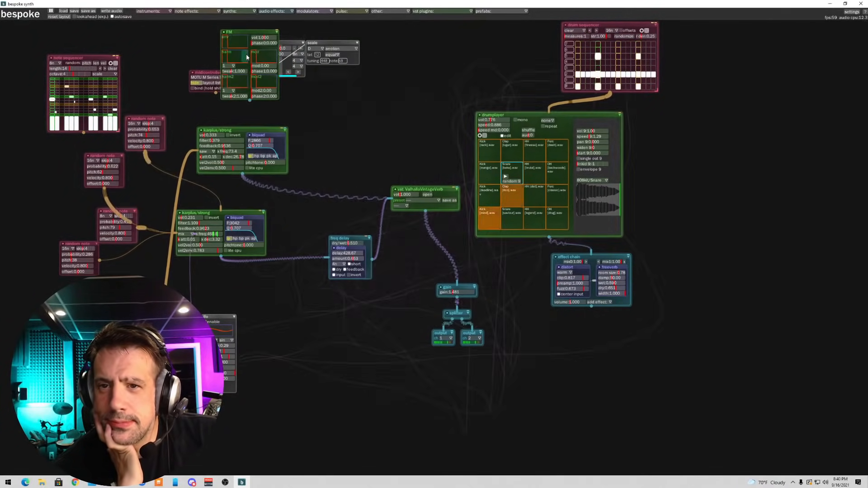
{"action": "left_click_drag", "start_coordinate": [244, 33], "coordinate": [338, 336]}
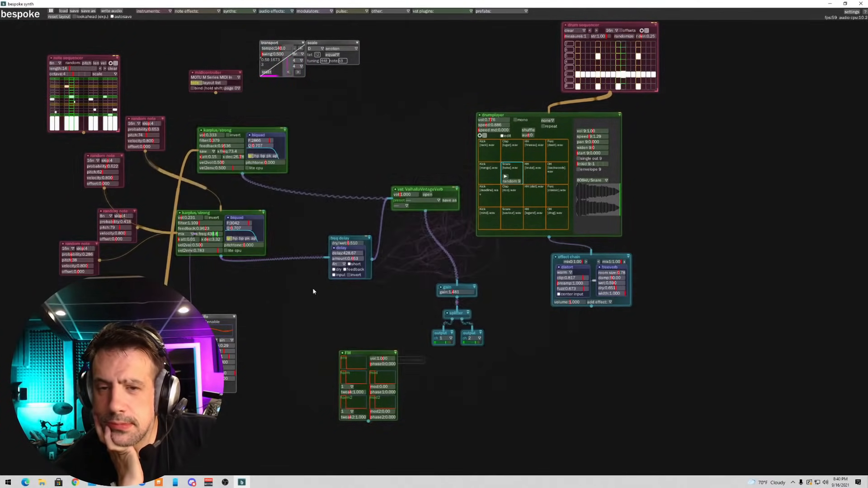
- Delete the note sequencer module
{"action": "left_click", "coordinate": [169, 10]}
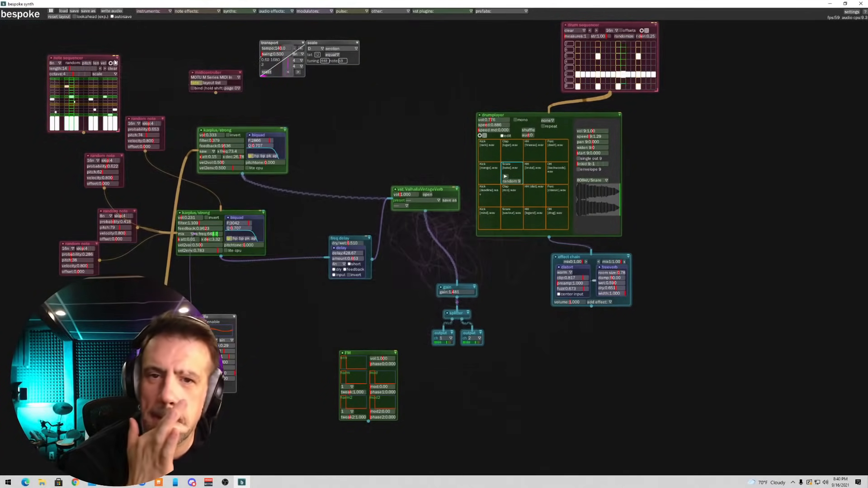
{"action": "left_click_drag", "start_coordinate": [70, 46], "coordinate": [42, 153]}
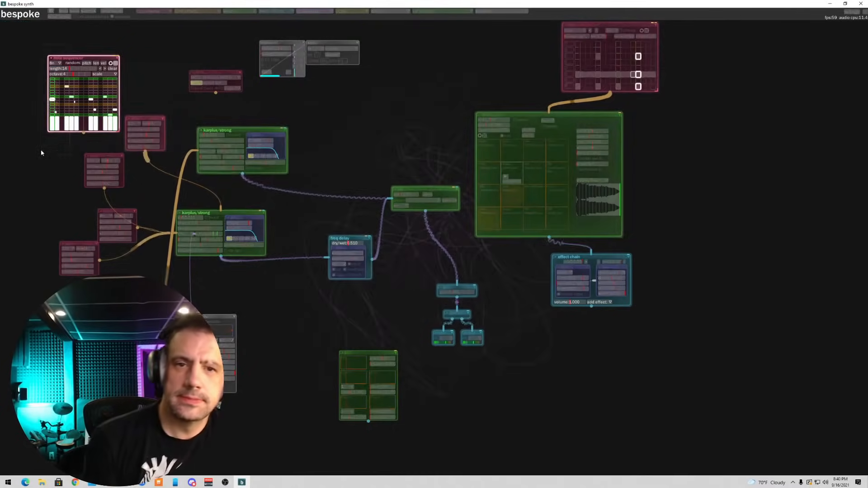
{"action": "key", "text": "BackSpace"}
- Patch the MIDI controller into the FM synth and the synth into the ValhallaVintageVerb, and move the synth left
{"action": "left_click_drag", "start_coordinate": [215, 93], "coordinate": [368, 422]}
{"action": "left_click_drag", "start_coordinate": [425, 235], "coordinate": [391, 195]}
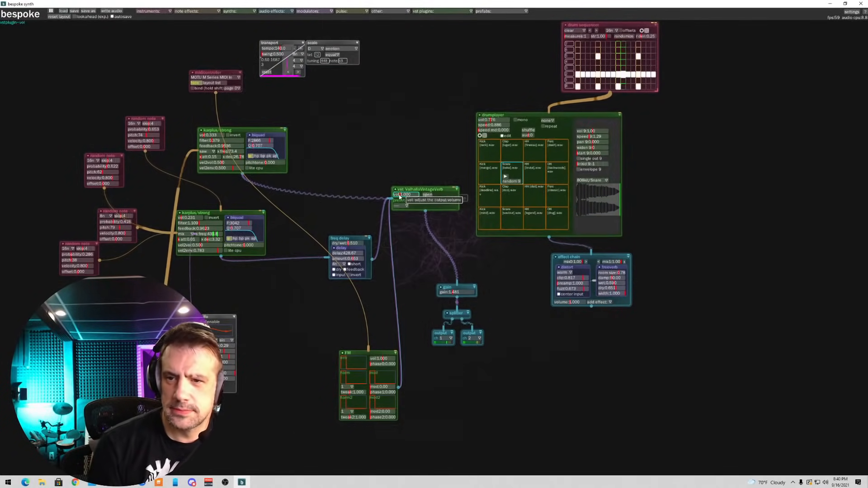
{"action": "left_click_drag", "start_coordinate": [356, 353], "coordinate": [283, 338]}
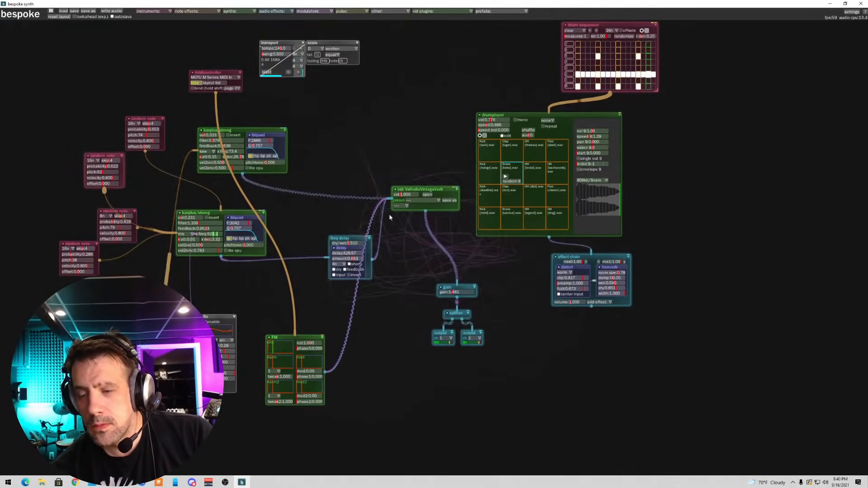
- Disable both karplus/strong synths
{"action": "left_click", "coordinate": [180, 215]}
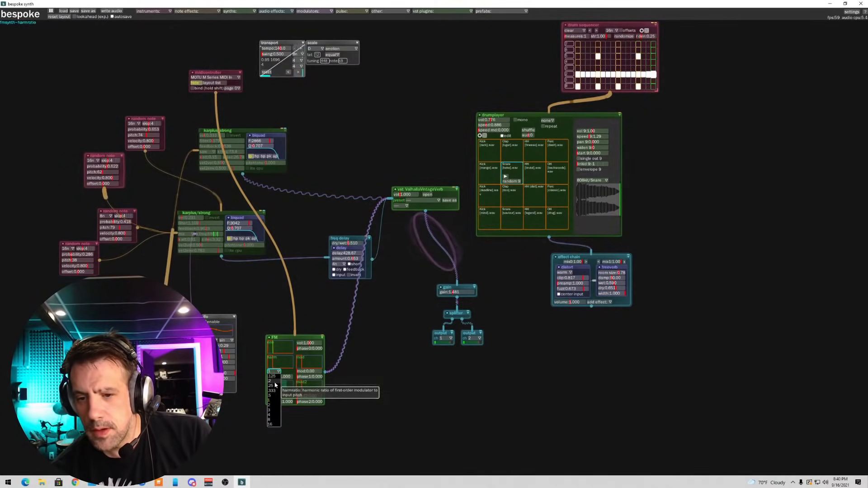
- Set the FM synth's first harmonic ratio to 2 and its second harmonic ratio to 3
{"action": "left_click", "coordinate": [272, 406]}
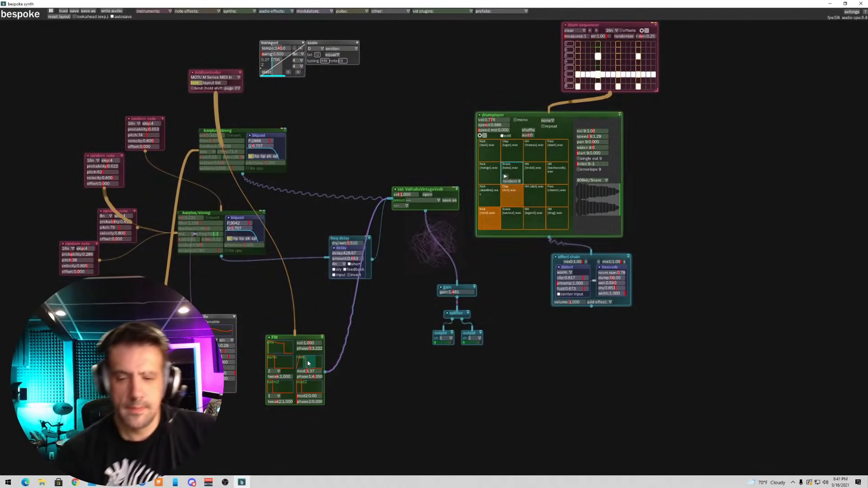
{"action": "left_click", "coordinate": [273, 396]}
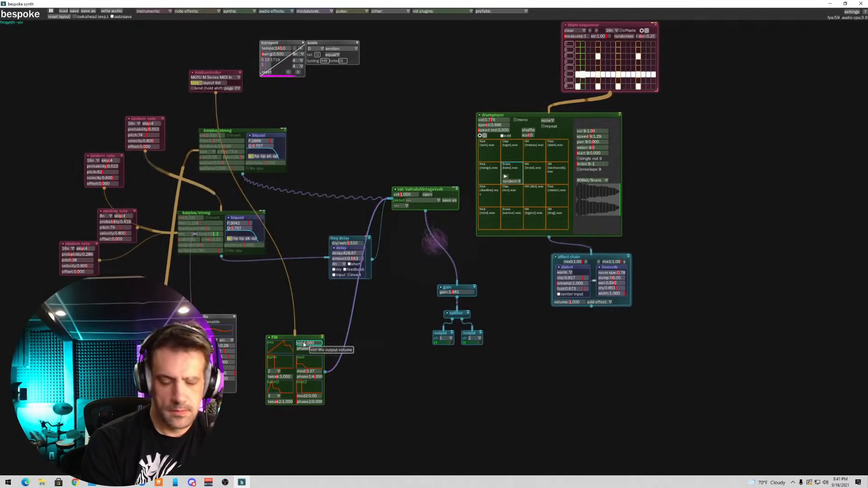
- Re-enable both karplus/strong synths and lower their volumes to about 0.256 on the upper and 0.205 on the lower one
{"action": "left_click", "coordinate": [180, 212]}
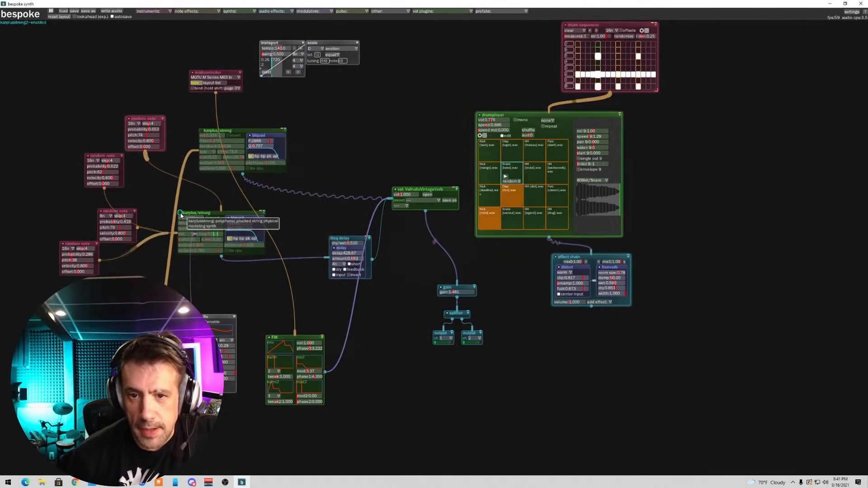
{"action": "left_click", "coordinate": [201, 131]}
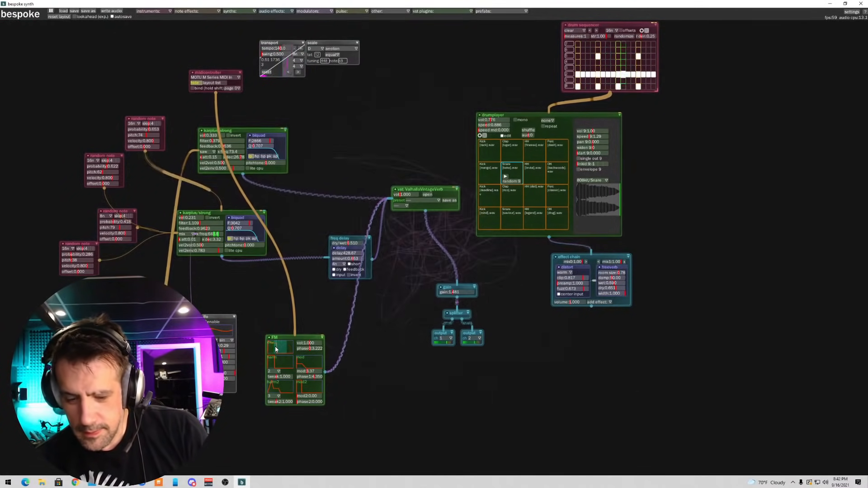
{"action": "left_click_drag", "start_coordinate": [287, 336], "coordinate": [286, 322]}
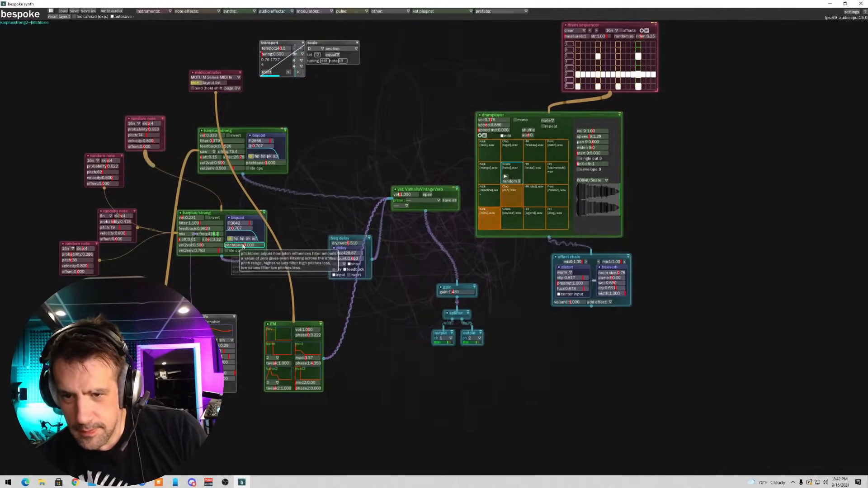
{"action": "left_click_drag", "start_coordinate": [205, 136], "coordinate": [202, 136]}
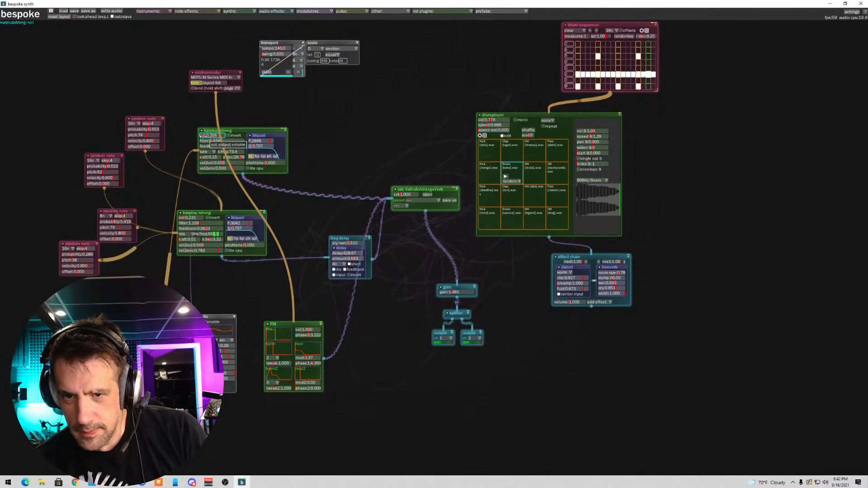
{"action": "left_click_drag", "start_coordinate": [182, 217], "coordinate": [179, 218]}
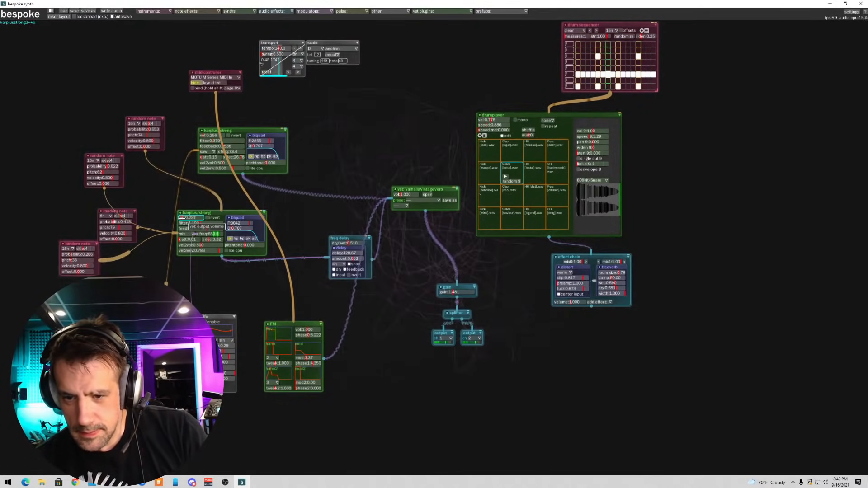
- Move the FM synth slightly up and set its oversampling to 4 in the module's settings
{"action": "left_click_drag", "start_coordinate": [286, 322], "coordinate": [332, 341]}
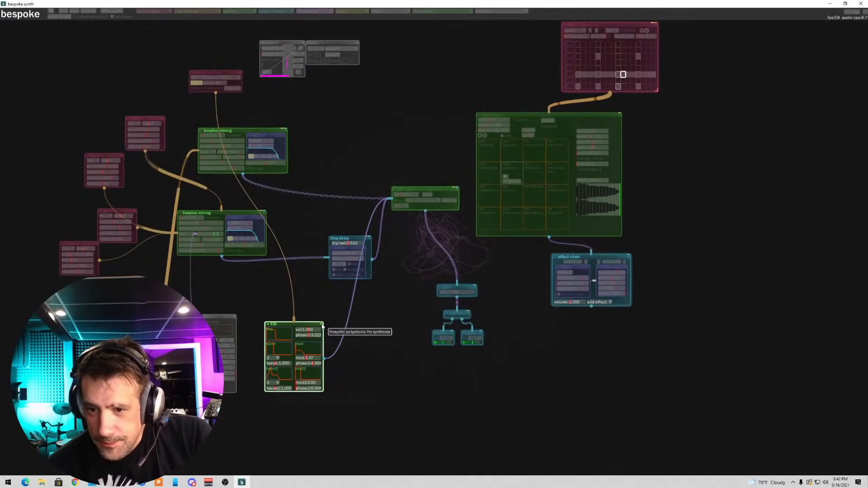
{"action": "left_click_drag", "start_coordinate": [322, 325], "coordinate": [320, 317]}
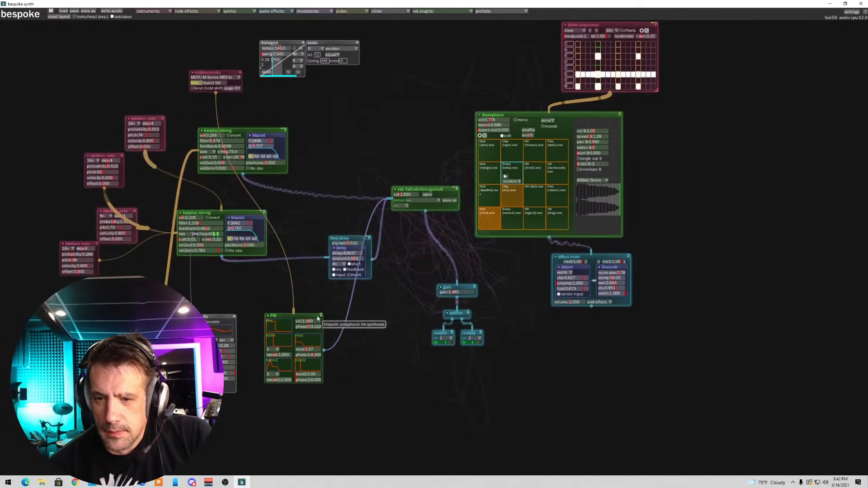
{"action": "left_click", "coordinate": [320, 315]}
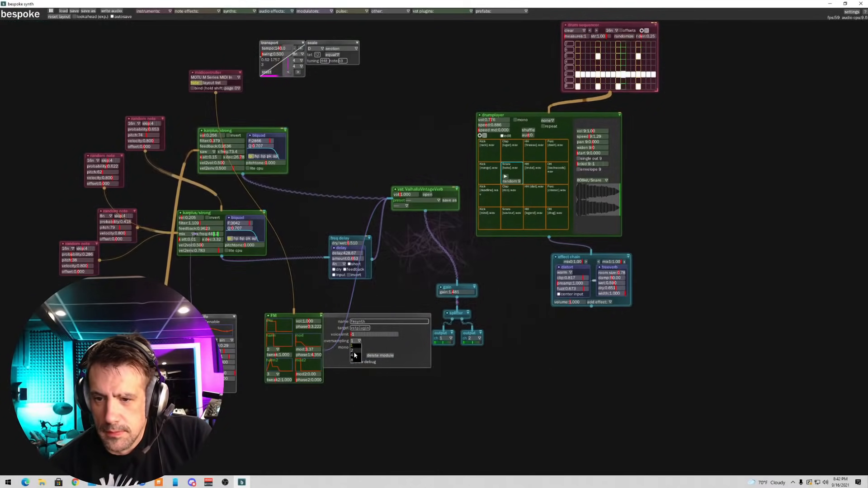
{"action": "left_click", "coordinate": [354, 355]}
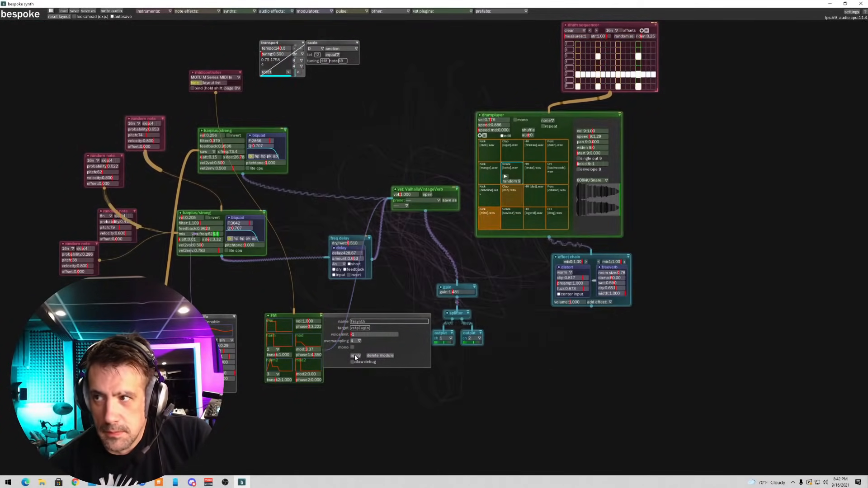
{"action": "left_click", "coordinate": [339, 368]}
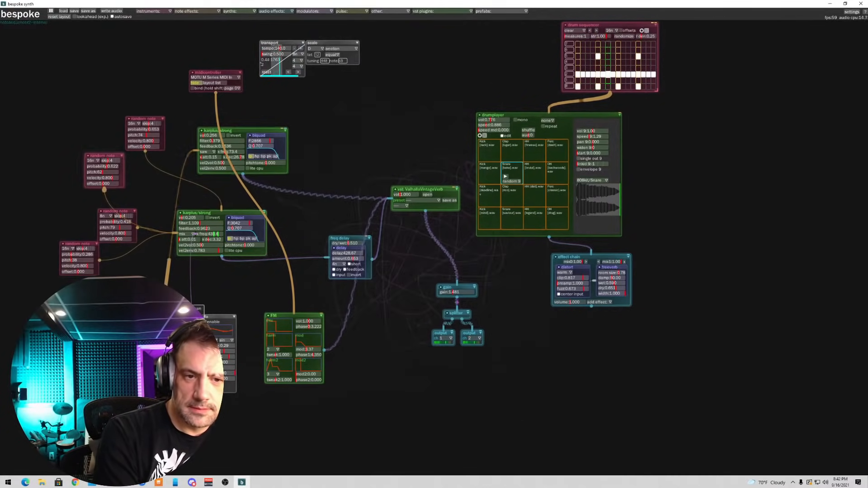
- Move the FM synth closer to the outputs and raise its first modulation amount to about 9.23
{"action": "left_click_drag", "start_coordinate": [289, 313], "coordinate": [321, 337]}
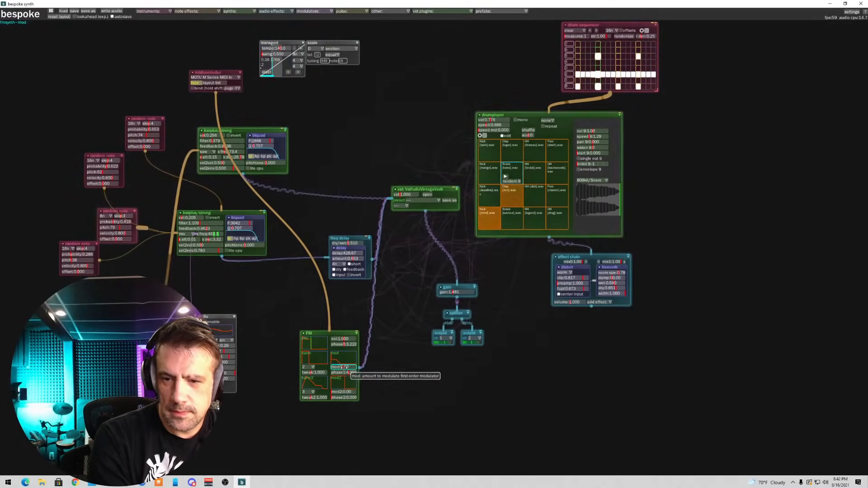
{"action": "left_click_drag", "start_coordinate": [353, 368], "coordinate": [348, 367]}
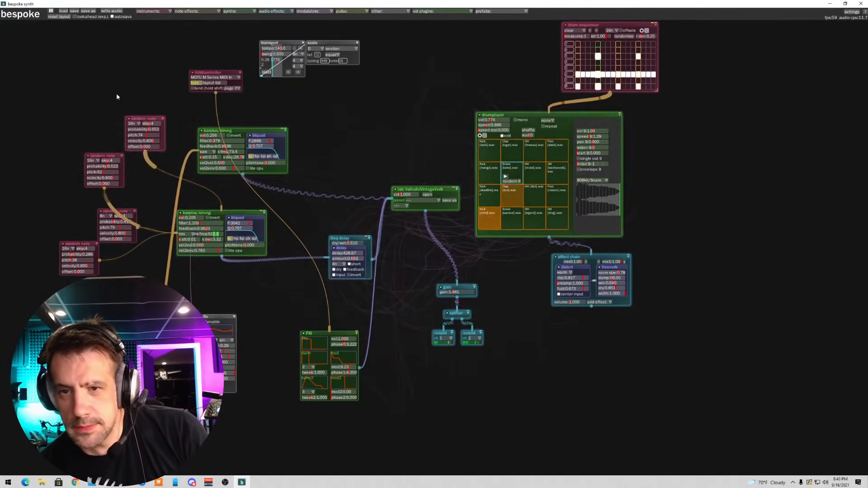
- Pause the audio processing briefly and resume it
{"action": "left_click", "coordinate": [51, 11]}
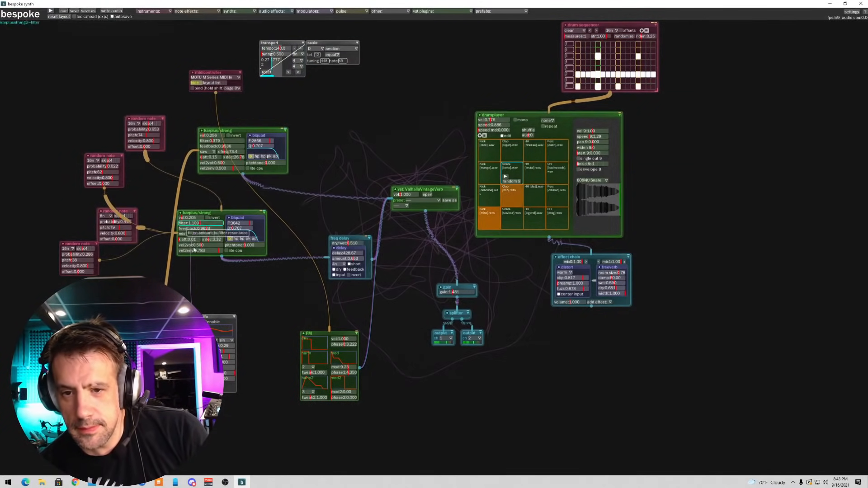
{"action": "left_click", "coordinate": [51, 11]}
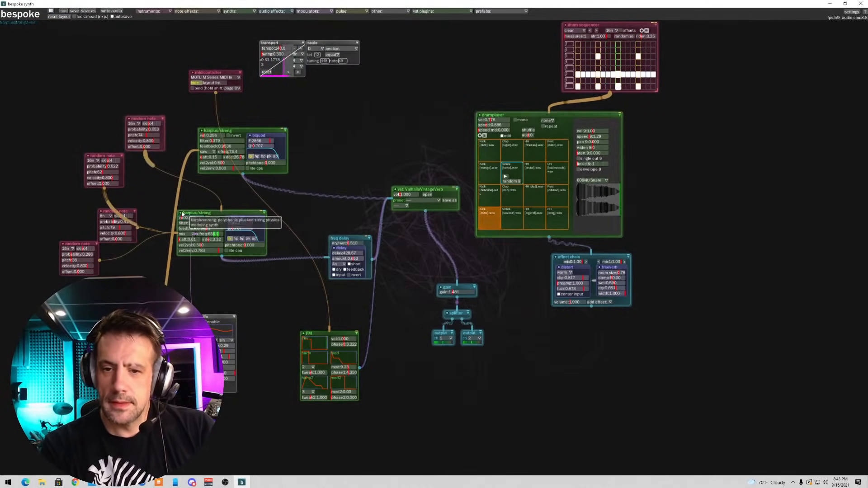
- Disable both karplus/strong synths and delete the FM synth module
{"action": "mouse_move", "coordinate": [215, 126]}
{"action": "left_mouse_down"}
{"action": "mouse_move", "coordinate": [308, 293]}
{"action": "mouse_move", "coordinate": [319, 336]}
{"action": "mouse_move", "coordinate": [368, 332]}
{"action": "left_mouse_up"}
{"action": "mouse_move", "coordinate": [297, 310]}
{"action": "left_mouse_down"}
{"action": "mouse_move", "coordinate": [332, 378]}
{"action": "mouse_move", "coordinate": [365, 416]}
{"action": "left_mouse_up"}
{"action": "key", "text": "BackSpace"}
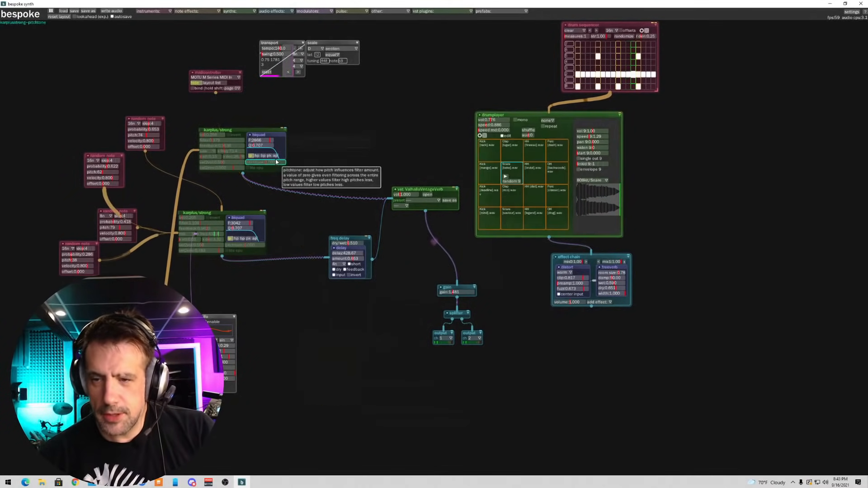
- Add an oscillator synth below the freq delay and patch it between the MIDI controller and the ValhallaVintageVerb
{"action": "left_click", "coordinate": [279, 12]}
{"action": "left_click", "coordinate": [240, 11]}
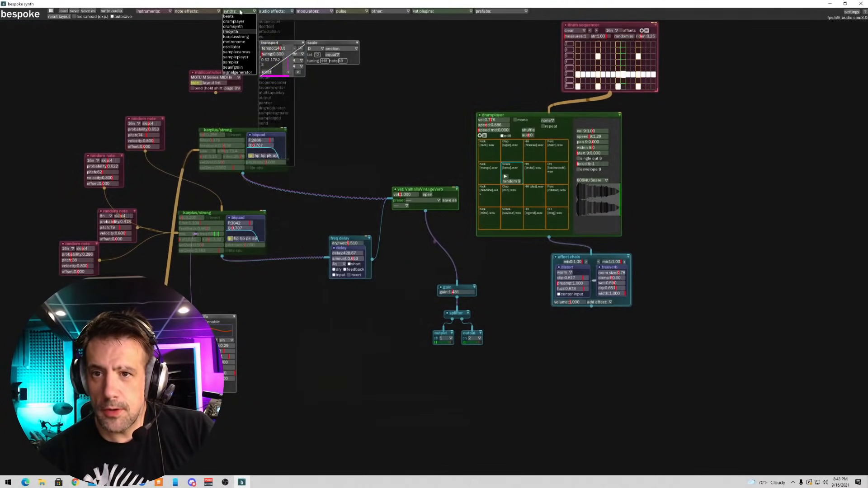
{"action": "left_click", "coordinate": [235, 47]}
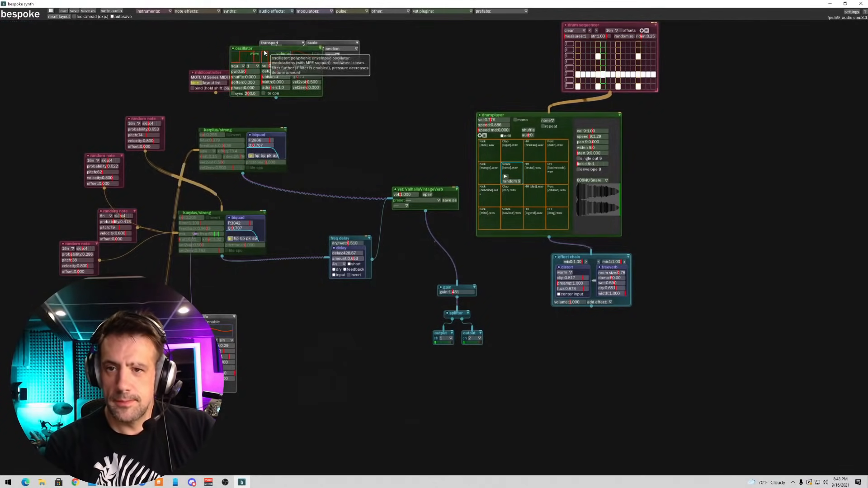
{"action": "left_click", "coordinate": [298, 332]}
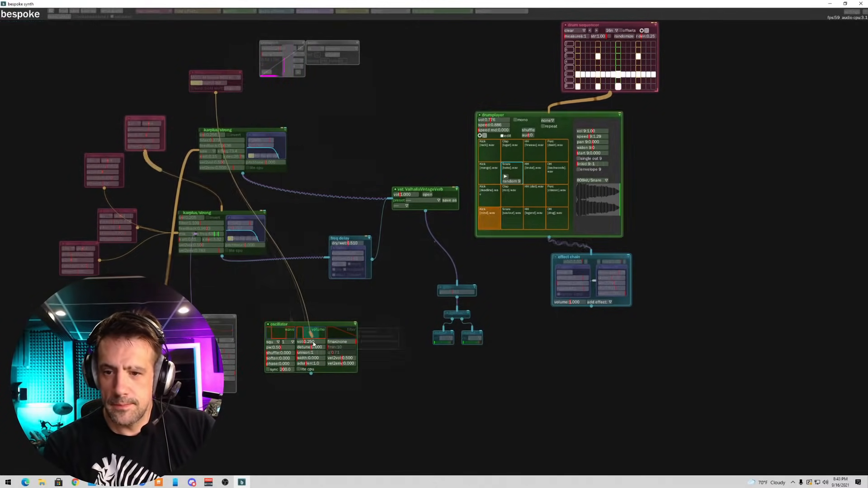
{"action": "left_click_drag", "start_coordinate": [310, 373], "coordinate": [406, 190]}
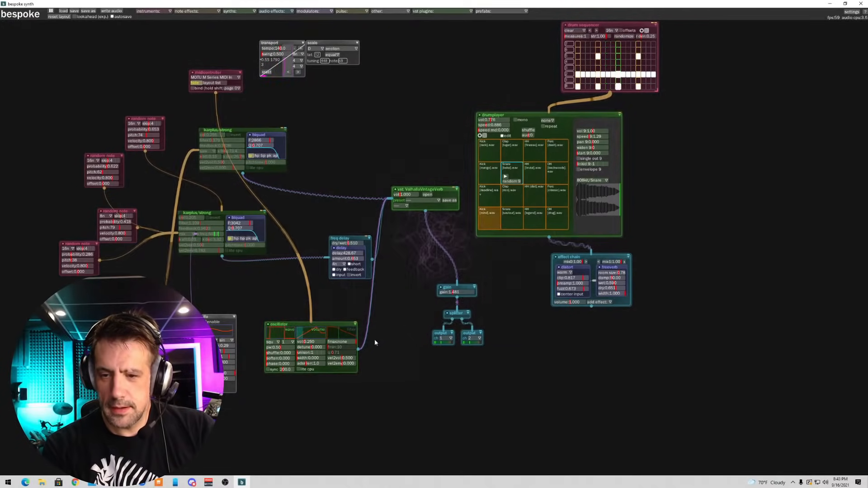
- Set the oscillator to a saw wave with filter maximum about 578, volume about 0.307 and soften about 0.205
{"action": "left_click_drag", "start_coordinate": [356, 348], "coordinate": [336, 342]}
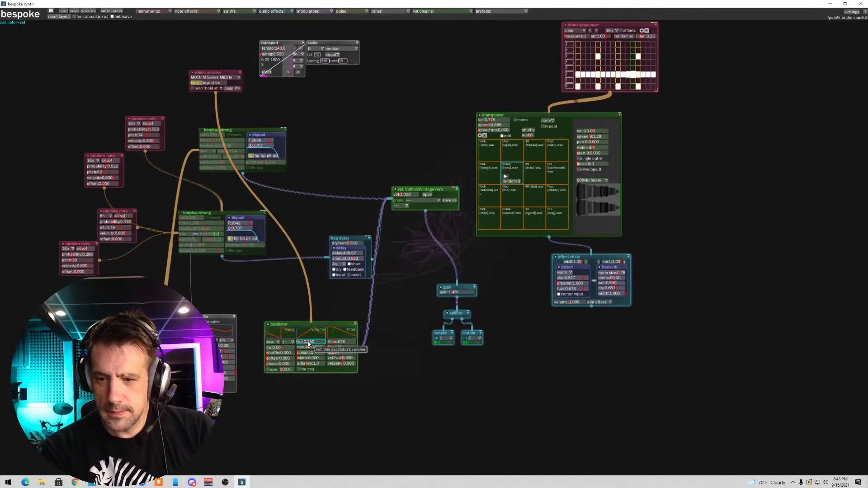
{"action": "left_click_drag", "start_coordinate": [312, 342], "coordinate": [305, 342]}
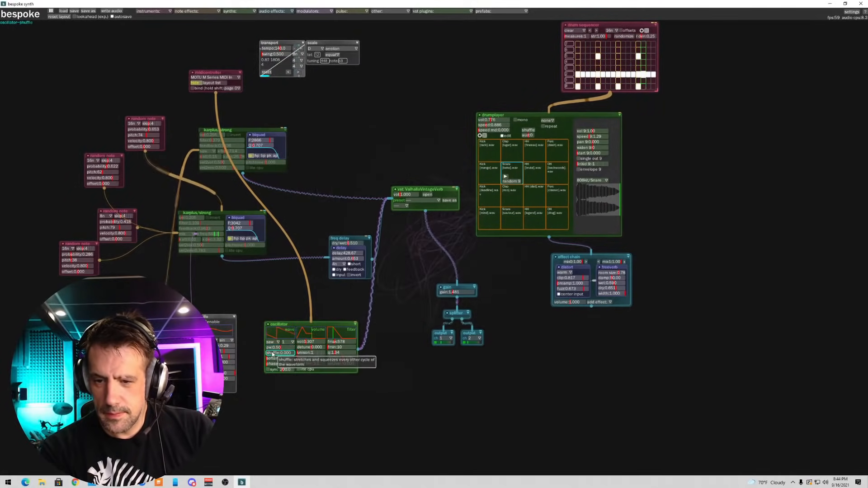
{"action": "left_click_drag", "start_coordinate": [272, 353], "coordinate": [265, 360]}
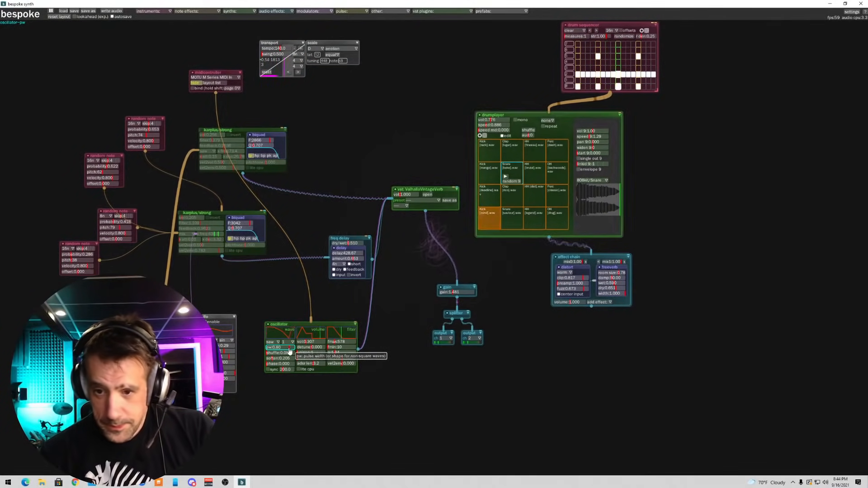
- Modulate the oscillator's pulse width with an LFO and raise its filter maximum to about 1776
{"action": "right_click", "coordinate": [290, 351]}
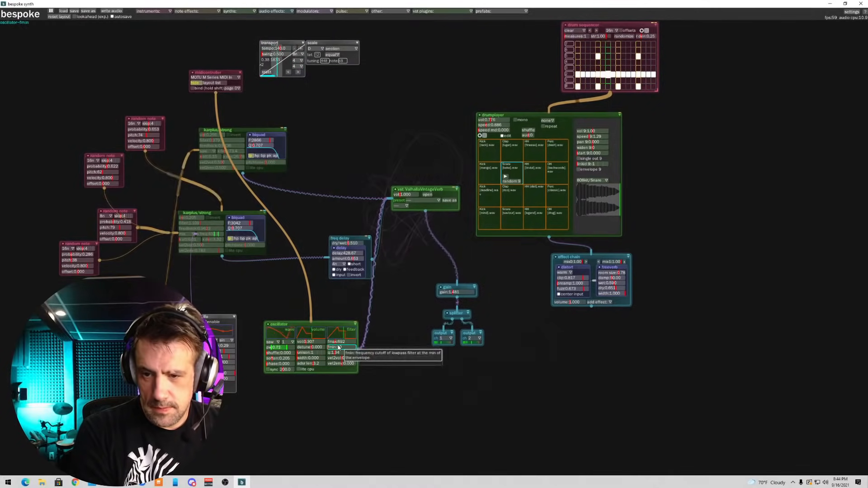
{"action": "left_click_drag", "start_coordinate": [338, 343], "coordinate": [340, 342]}
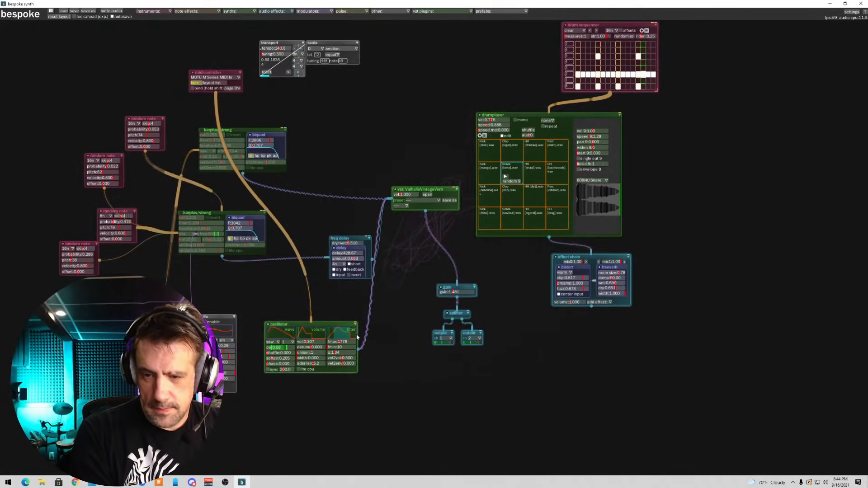
- Move the oscillator further down the canvas and disconnect its output from the ValhallaVintageVerb
{"action": "left_click_drag", "start_coordinate": [285, 326], "coordinate": [264, 395]}
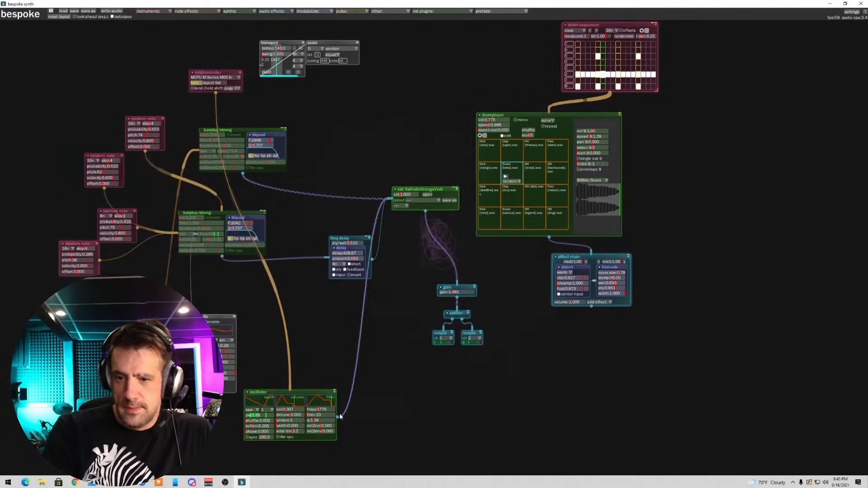
{"action": "left_click_drag", "start_coordinate": [338, 417], "coordinate": [365, 401]}
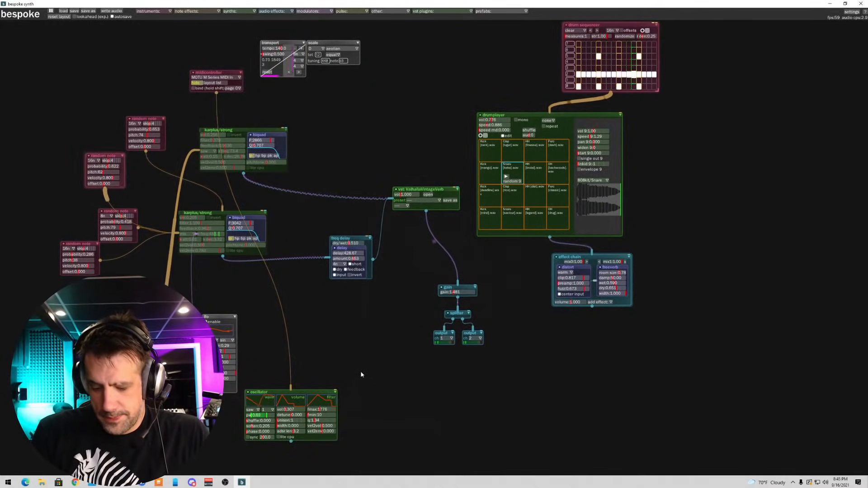
- Add the MTurboReverb VST plugin to the patch
{"action": "key", "text": "m"}
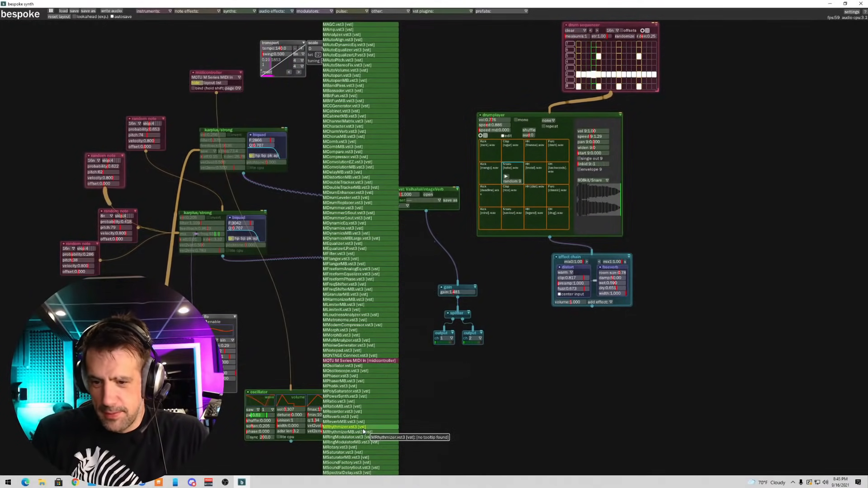
{"action": "left_click", "coordinate": [450, 12]}
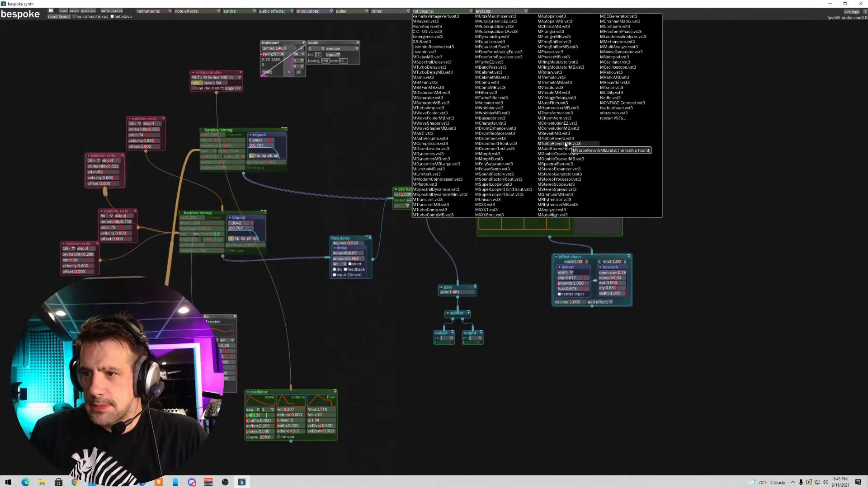
{"action": "left_click", "coordinate": [559, 138]}
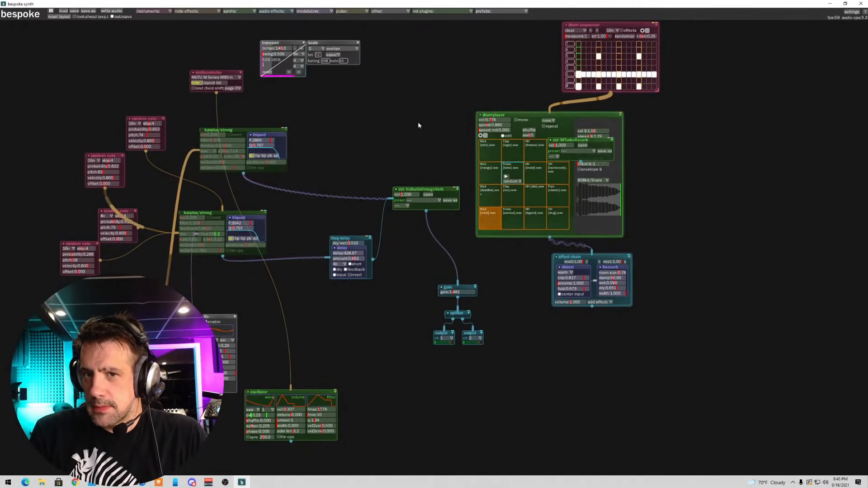
- Save the patch as 2021-09-16_20-45.bsk in the savestate folder, keeping the window maximized at the end
{"action": "double_click", "coordinate": [95, 5]}
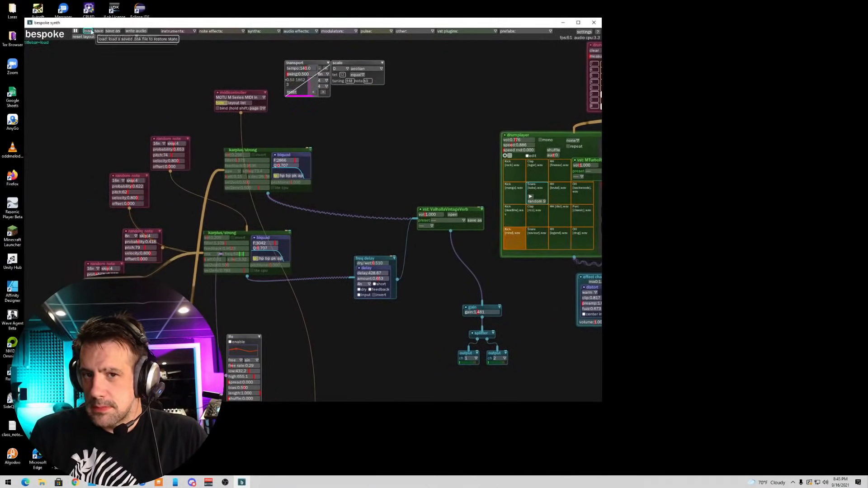
{"action": "left_click", "coordinate": [97, 31]}
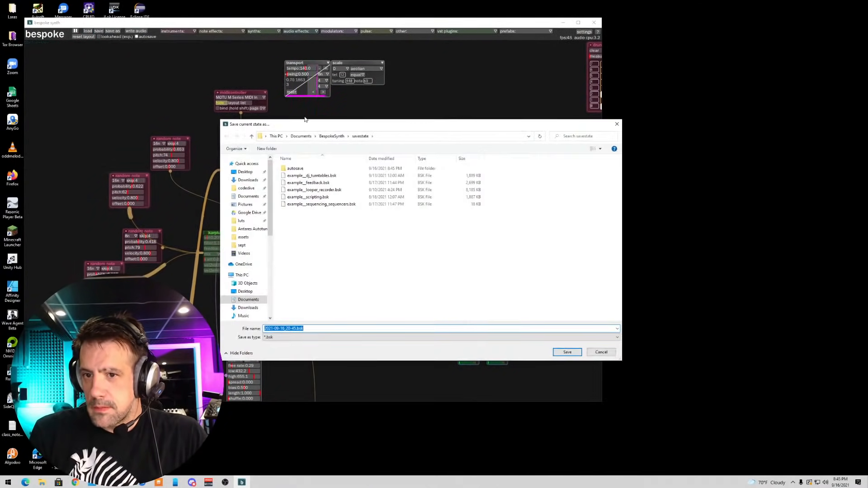
{"action": "key", "text": "Return"}
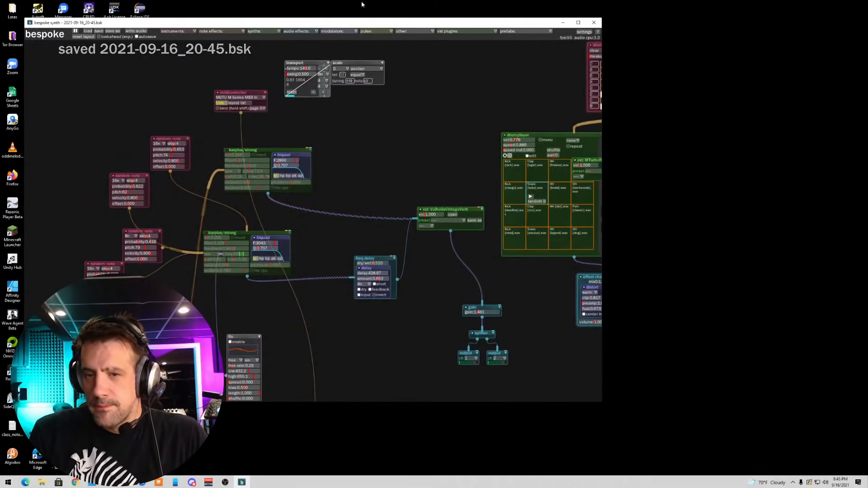
{"action": "double_click", "coordinate": [459, 22]}
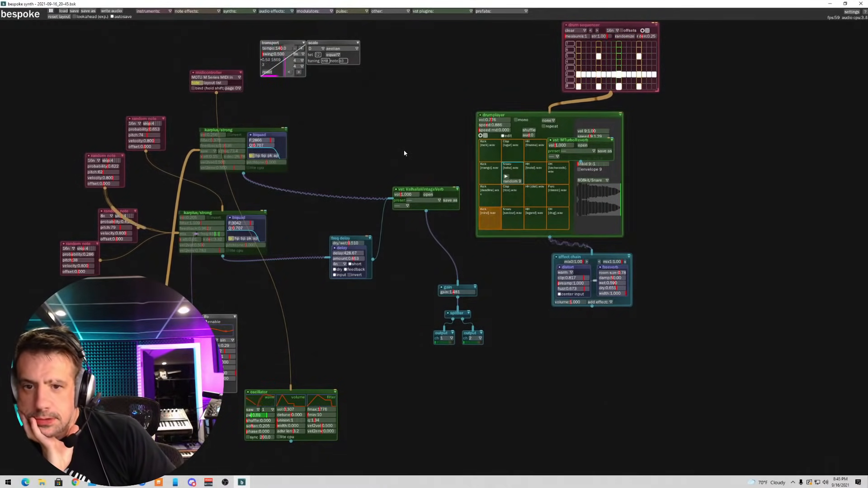
- Add an MTurboReverb VST plugin above the oscillator and delete the other MTurboReverb overlapping the drumplayer
{"action": "left_click", "coordinate": [462, 12]}
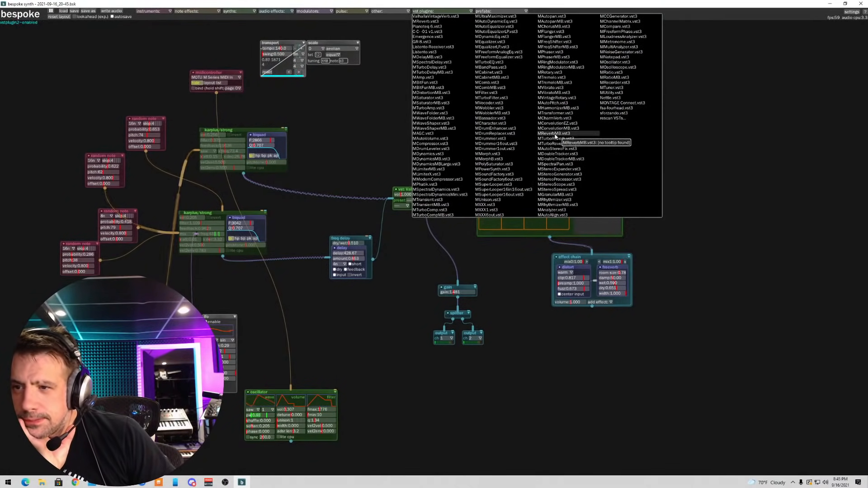
{"action": "left_click", "coordinate": [555, 139]}
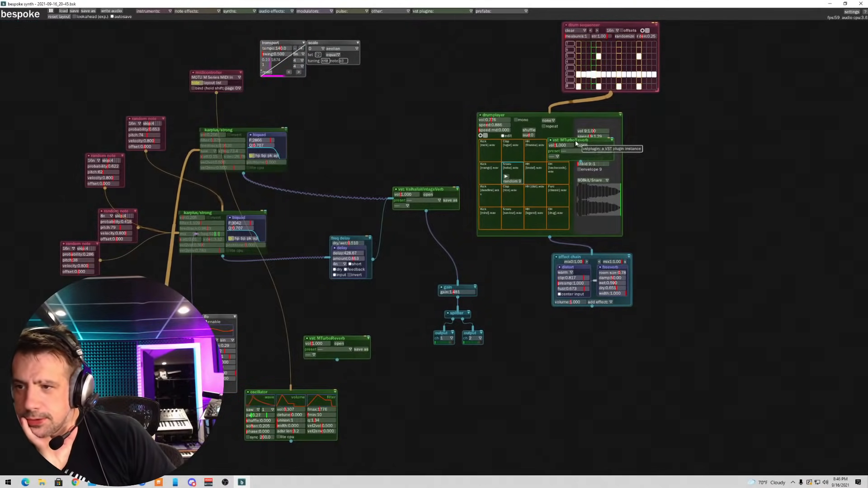
{"action": "left_click", "coordinate": [424, 69]}
{"action": "left_click_drag", "start_coordinate": [424, 61], "coordinate": [400, 106]}
{"action": "key", "text": "Delete"}
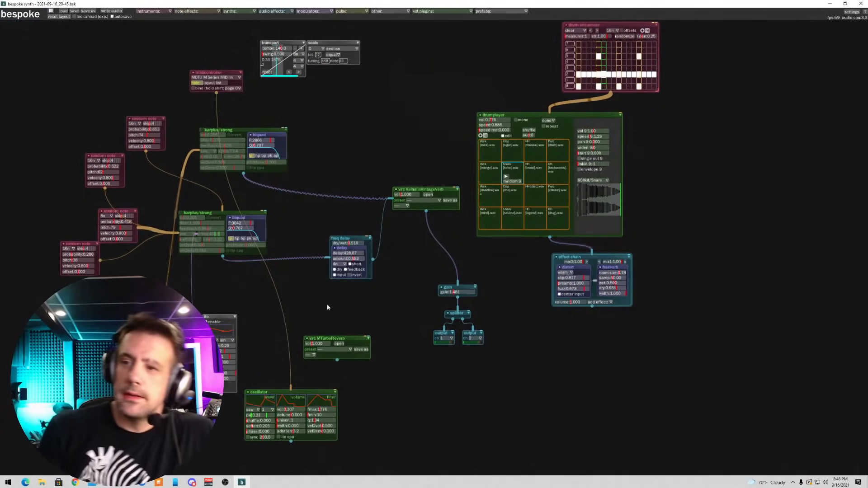
- Route the oscillator's output through the MTurboReverb into the gain module, placing the reverb between the oscillator and the gain
{"action": "left_click_drag", "start_coordinate": [329, 339], "coordinate": [359, 444]}
{"action": "left_click_drag", "start_coordinate": [293, 444], "coordinate": [322, 448]}
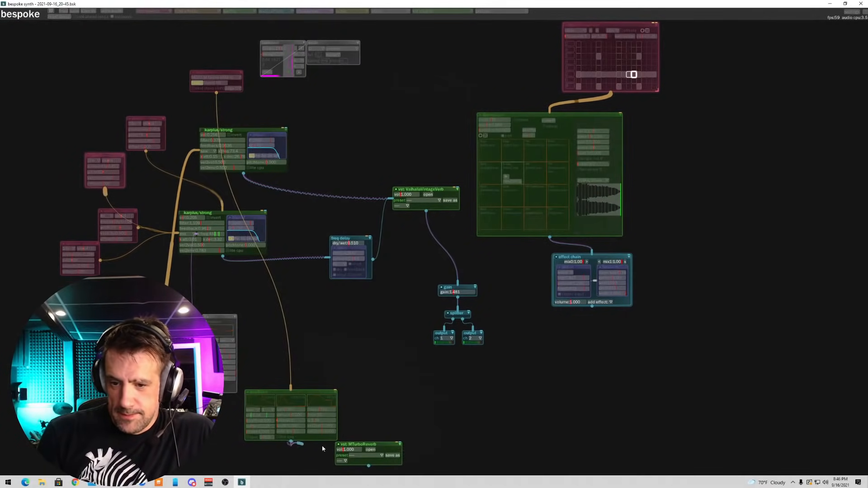
{"action": "left_click_drag", "start_coordinate": [396, 448], "coordinate": [447, 292]}
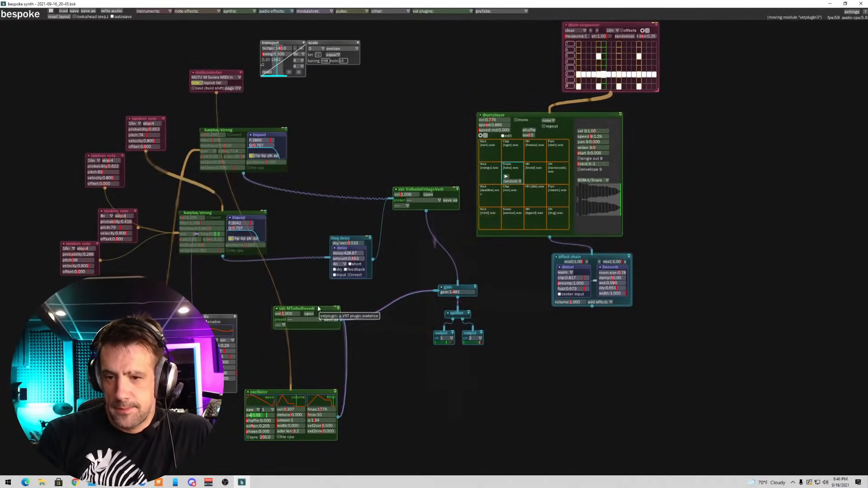
{"action": "left_click_drag", "start_coordinate": [318, 309], "coordinate": [374, 312]}
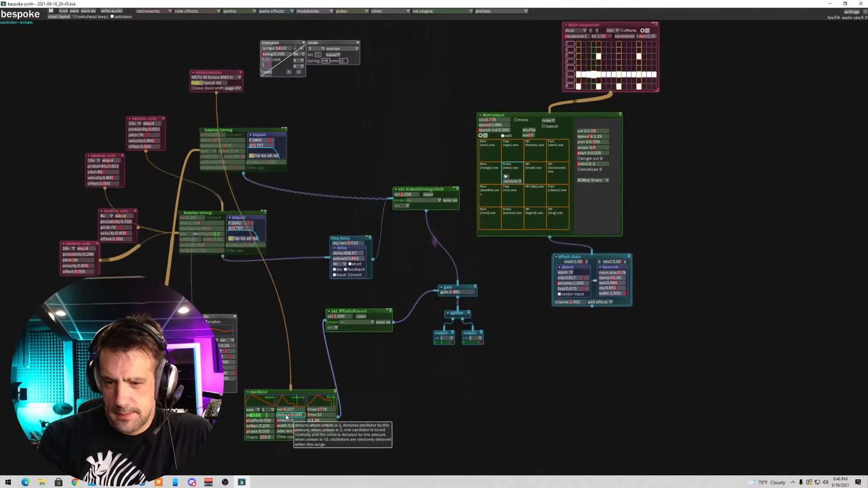
- Lower the oscillator's volume to about 0.09 and move the gain module slightly up and away from the MTurboReverb
{"action": "left_click_drag", "start_coordinate": [283, 410], "coordinate": [280, 410]}
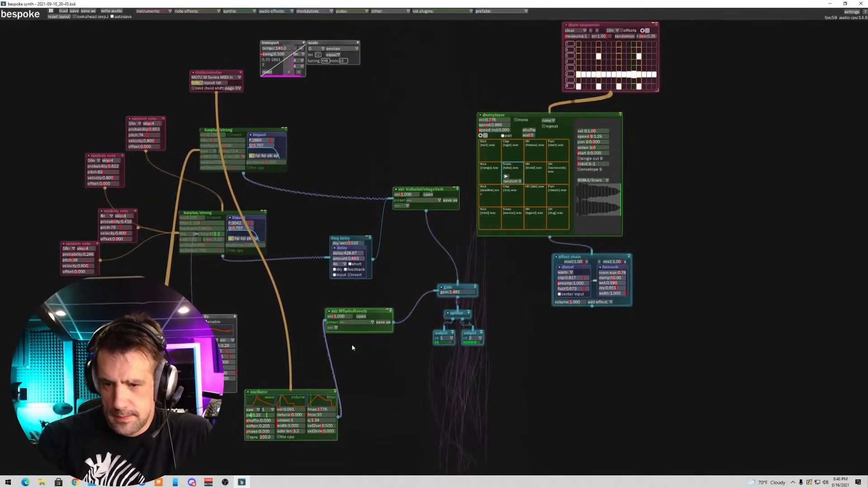
{"action": "left_click_drag", "start_coordinate": [455, 288], "coordinate": [473, 283]}
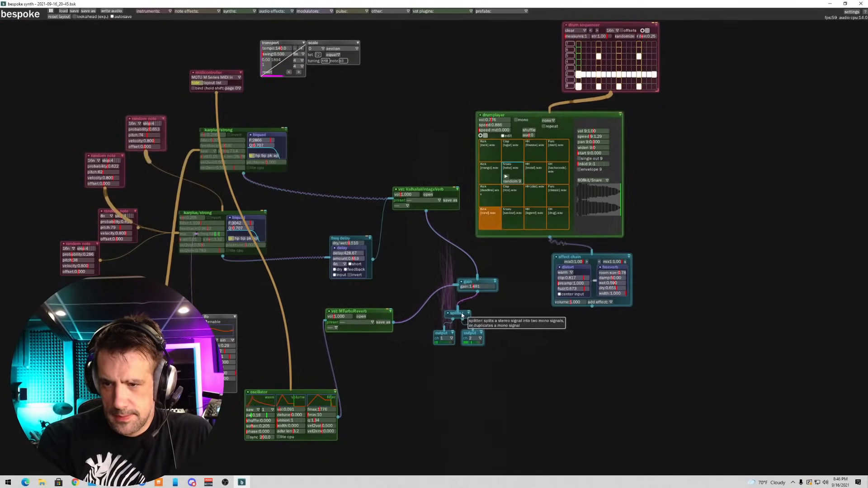
{"action": "left_click_drag", "start_coordinate": [393, 322], "coordinate": [478, 286]}
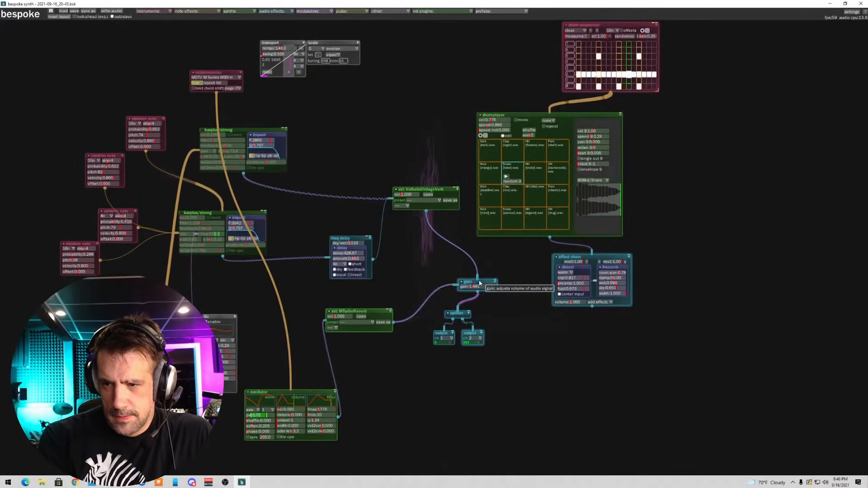
- Load the Planets reverb from MTurboReverb's Huge spaces category and move the plugin window clear of the oscillator's signal chain
{"action": "left_click", "coordinate": [362, 317]}
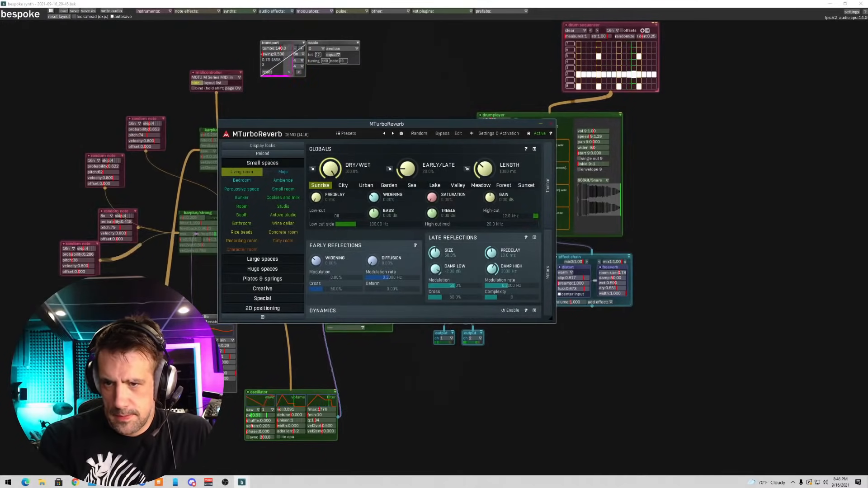
{"action": "left_click", "coordinate": [263, 269]}
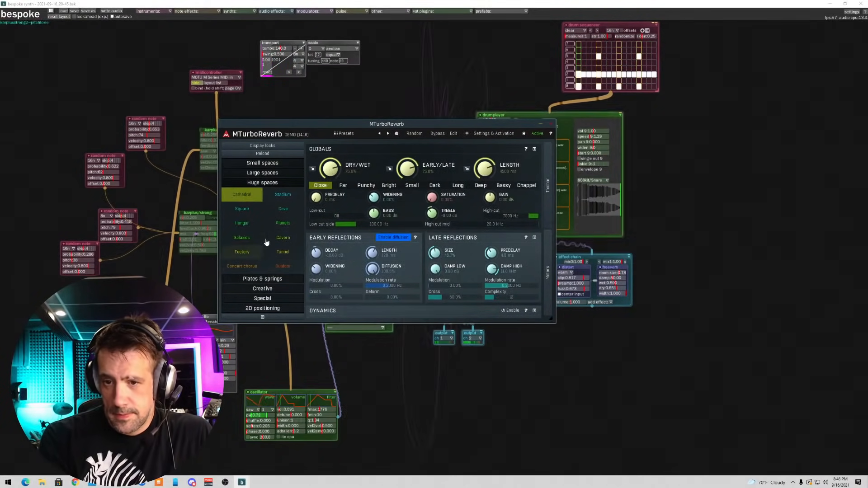
{"action": "left_click", "coordinate": [279, 227]}
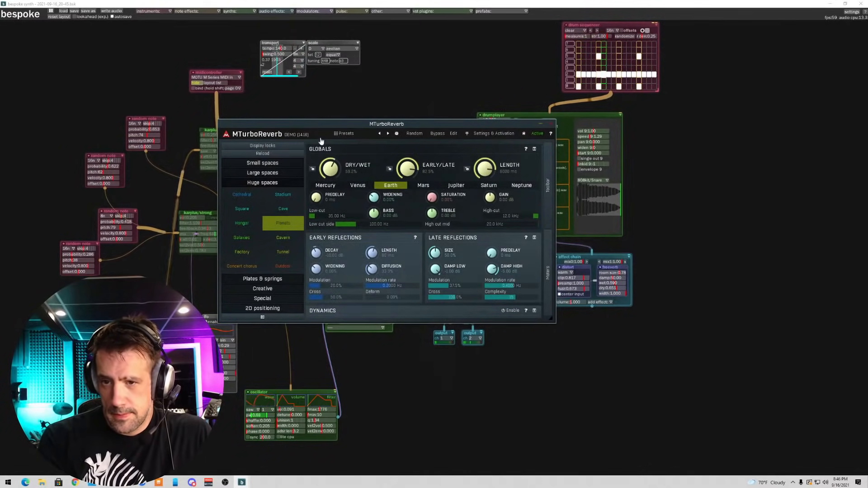
{"action": "left_click_drag", "start_coordinate": [322, 123], "coordinate": [578, 211]}
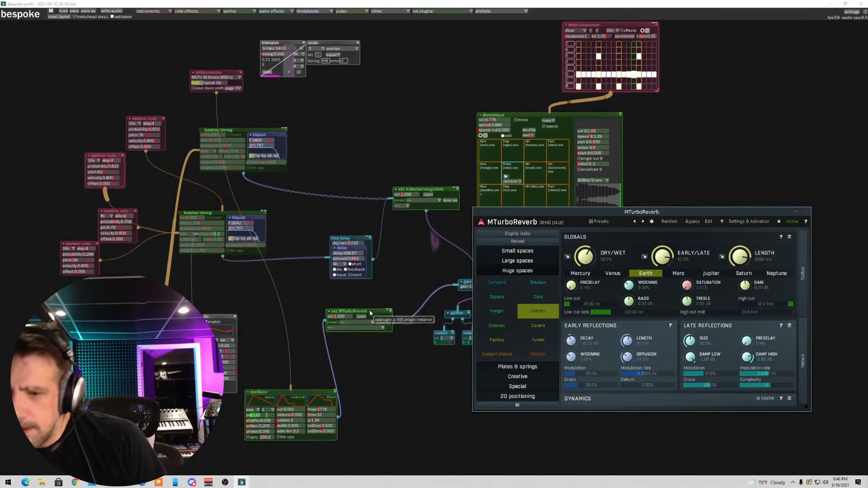
- Reposition the MTurboReverb module just above the oscillator, keeping it patched between the oscillator and the gain
{"action": "left_click_drag", "start_coordinate": [357, 314], "coordinate": [415, 409]}
{"action": "mouse_move", "coordinate": [339, 415]}
{"action": "left_mouse_down"}
{"action": "mouse_move", "coordinate": [386, 415]}
{"action": "mouse_move", "coordinate": [368, 364]}
{"action": "left_mouse_up"}
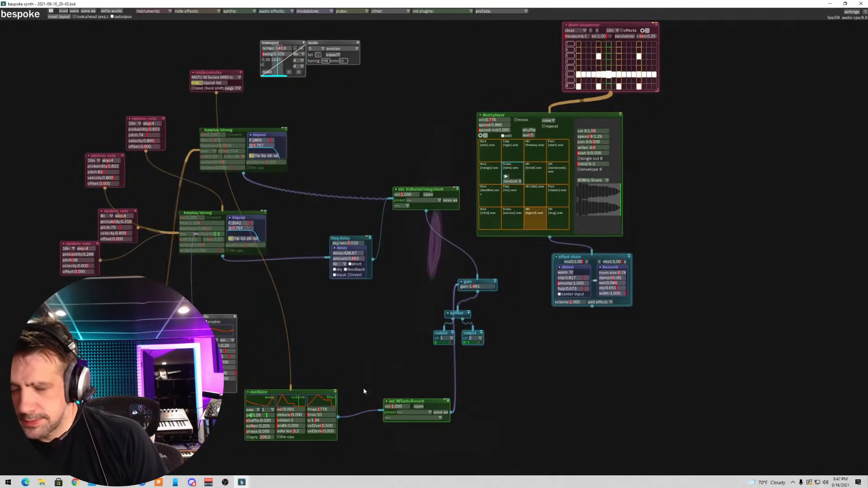
{"action": "left_click_drag", "start_coordinate": [402, 402], "coordinate": [358, 343]}
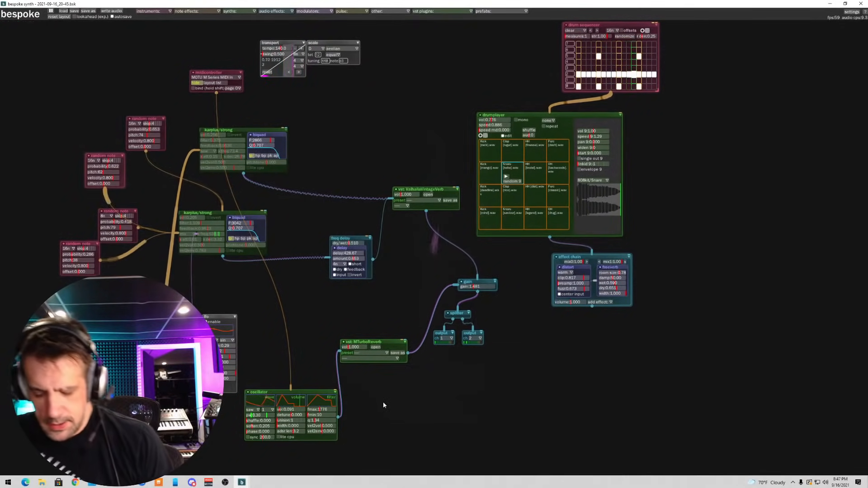
- Add a panner module near the MTurboReverb
{"action": "key", "text": "p"}
{"action": "left_click", "coordinate": [375, 329]}
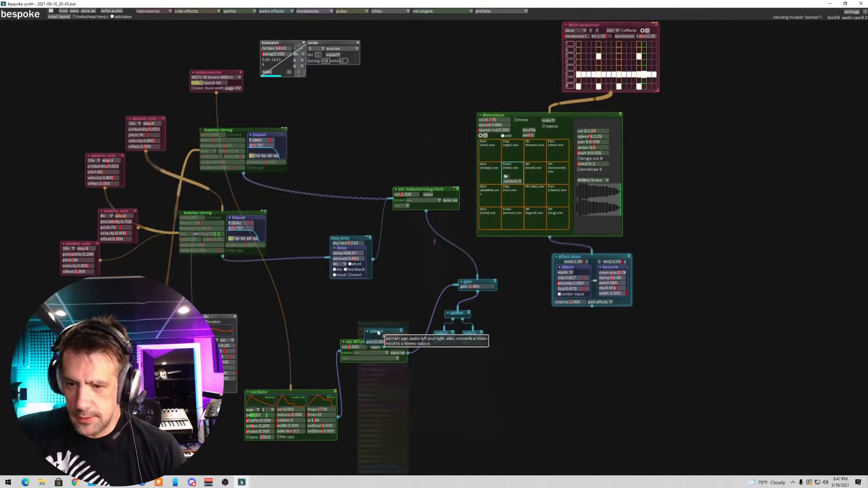
- Place a panner between the oscillator and MTurboReverb, wire it into the signal path, and set its pan to about -0.352
{"action": "left_click", "coordinate": [362, 302]}
{"action": "left_click_drag", "start_coordinate": [364, 344], "coordinate": [357, 316]}
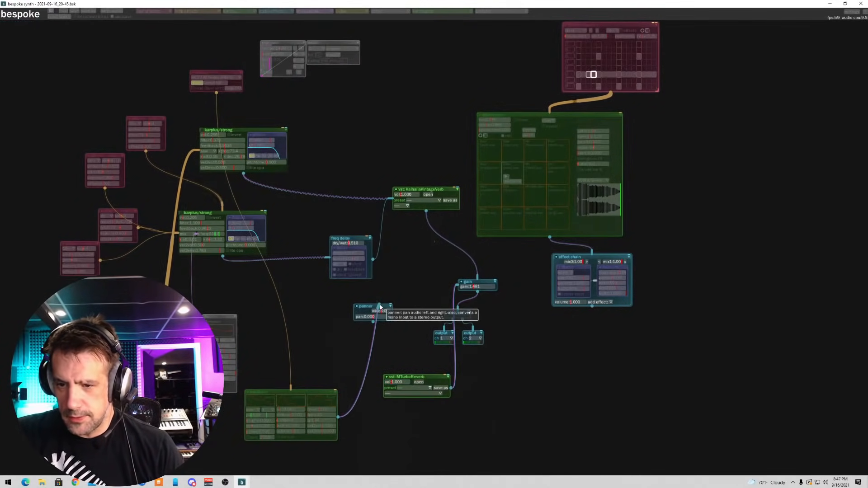
{"action": "left_click_drag", "start_coordinate": [373, 322], "coordinate": [441, 378]}
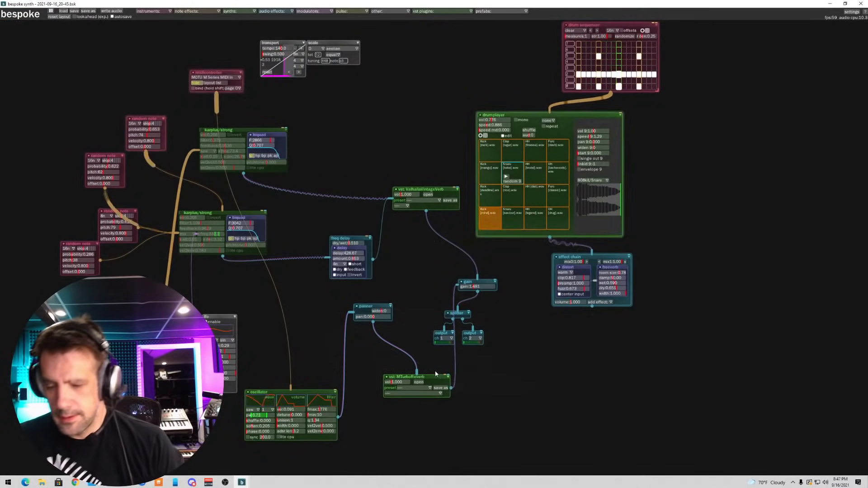
{"action": "left_click_drag", "start_coordinate": [383, 316], "coordinate": [362, 394]}
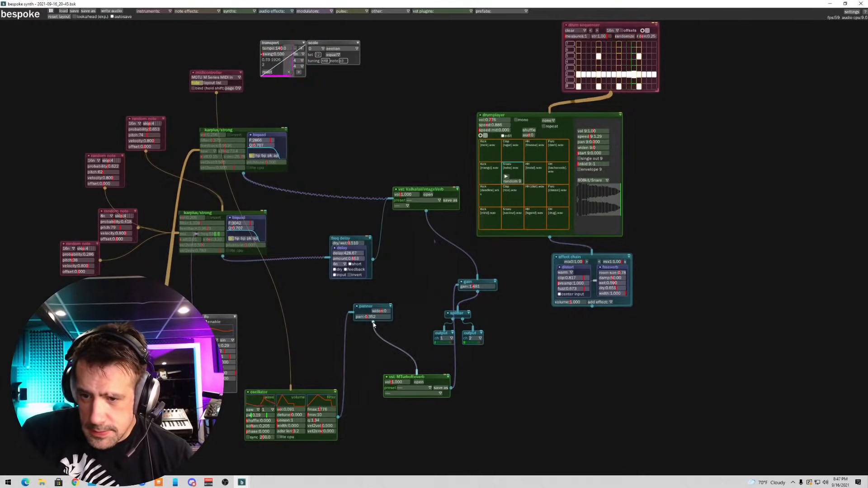
- Reorder the chain so the oscillator feeds MTurboReverb and the reverb feeds the panner, repositioning both modules
{"action": "left_click_drag", "start_coordinate": [417, 373], "coordinate": [349, 346]}
{"action": "key", "text": "BackSpace"}
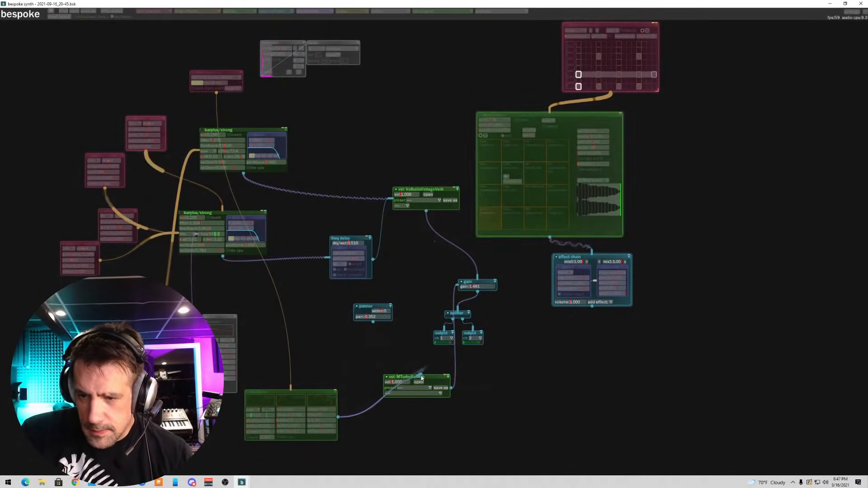
{"action": "left_click_drag", "start_coordinate": [399, 380], "coordinate": [315, 342]}
{"action": "left_click_drag", "start_coordinate": [455, 284], "coordinate": [380, 310]}
{"action": "left_click_drag", "start_coordinate": [441, 293], "coordinate": [451, 287]}
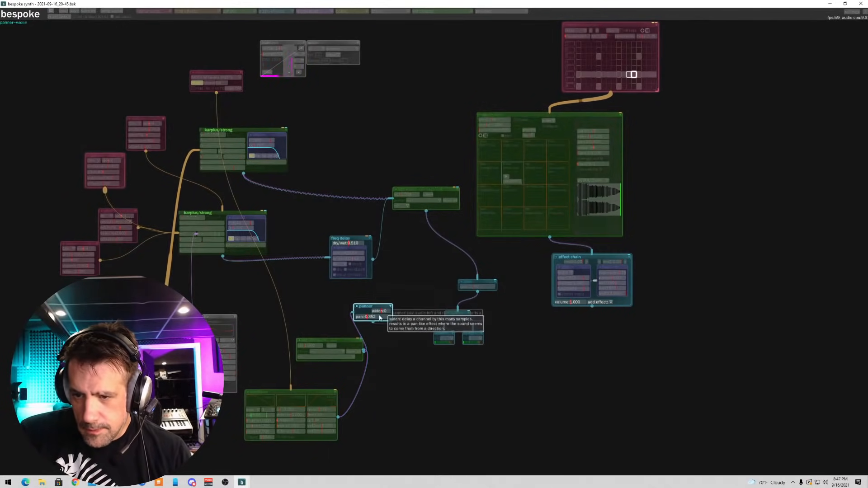
{"action": "mouse_move", "coordinate": [374, 321]}
{"action": "left_mouse_down"}
{"action": "mouse_move", "coordinate": [376, 334]}
{"action": "mouse_move", "coordinate": [427, 294]}
{"action": "mouse_move", "coordinate": [394, 298]}
{"action": "mouse_move", "coordinate": [414, 313]}
{"action": "mouse_move", "coordinate": [383, 323]}
{"action": "left_mouse_up"}
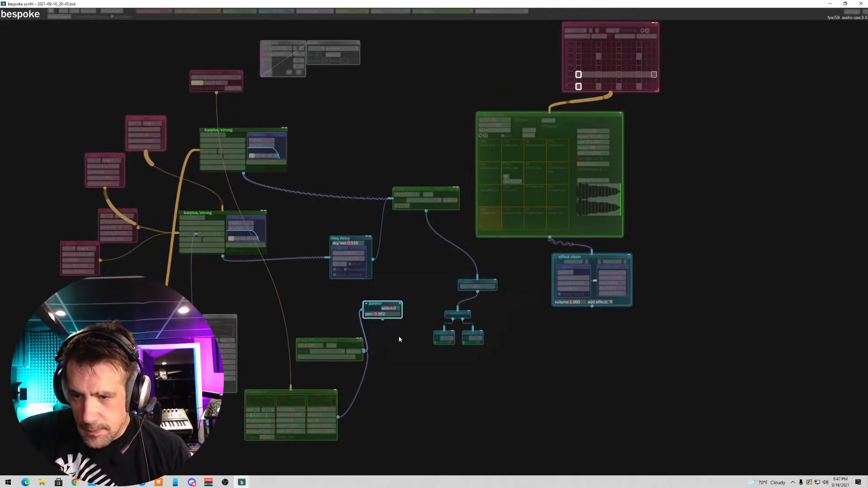
- Connect the panner's output to the gain module and set the pan to about -0.093
{"action": "left_click_drag", "start_coordinate": [468, 282], "coordinate": [468, 283]}
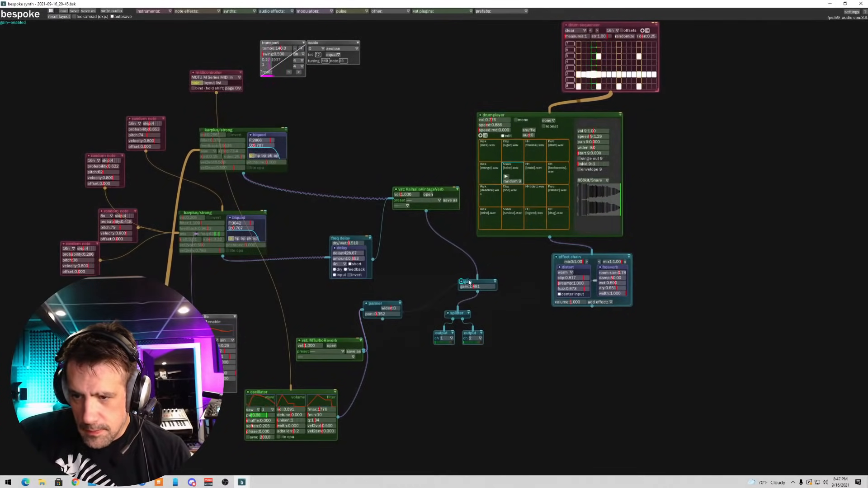
{"action": "left_click_drag", "start_coordinate": [382, 320], "coordinate": [383, 321]}
{"action": "left_click_drag", "start_coordinate": [473, 290], "coordinate": [475, 288]}
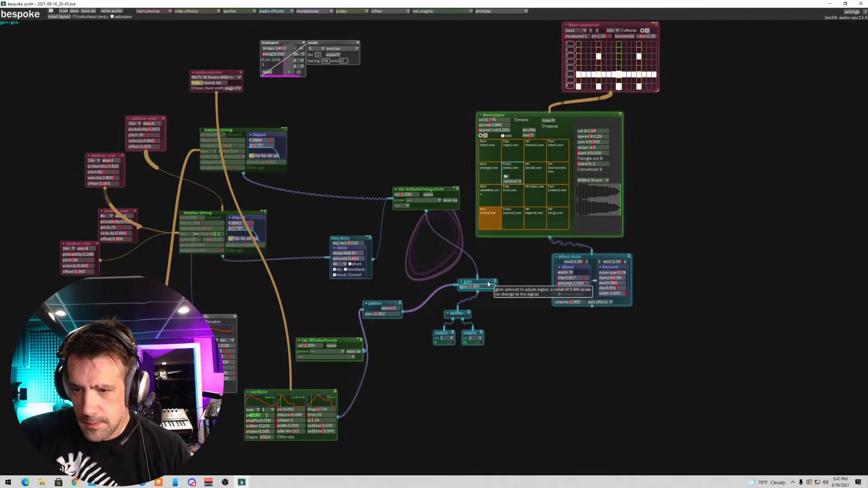
{"action": "left_click_drag", "start_coordinate": [382, 314], "coordinate": [381, 314]}
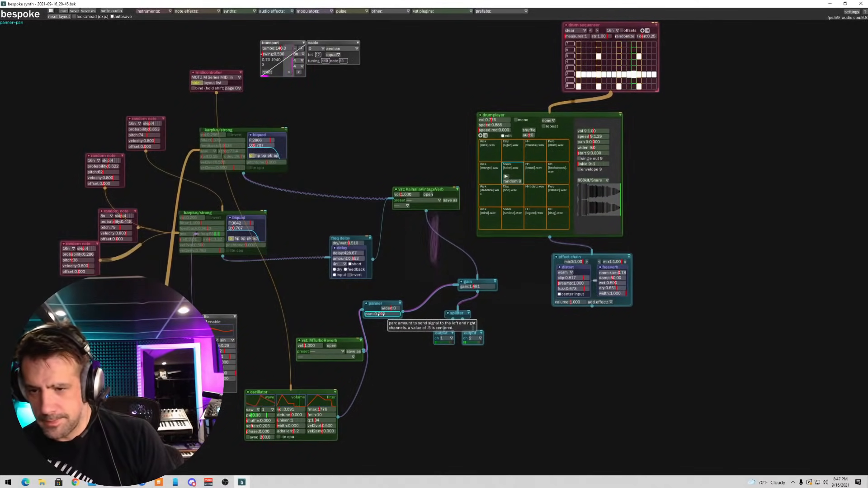
- Load the Jupiter preset in the MTurboReverb plugin, close its window, and lower the reverb's volume to about 0.513
{"action": "left_click", "coordinate": [331, 346]}
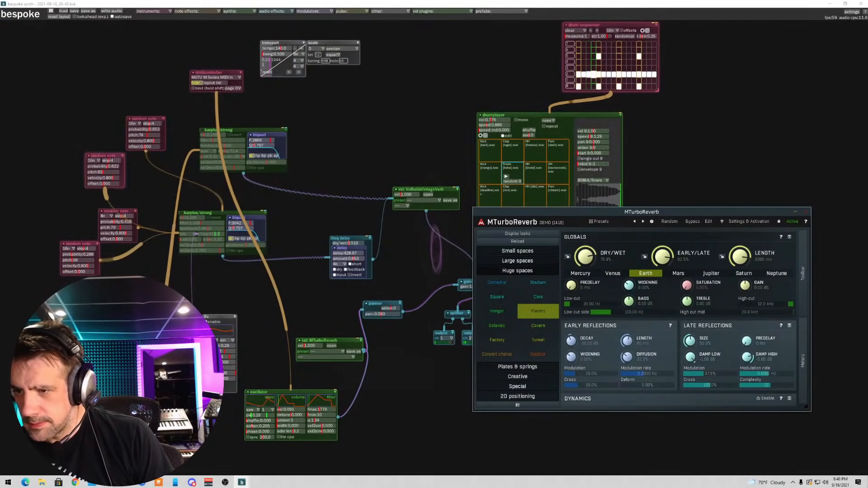
{"action": "left_click", "coordinate": [710, 274]}
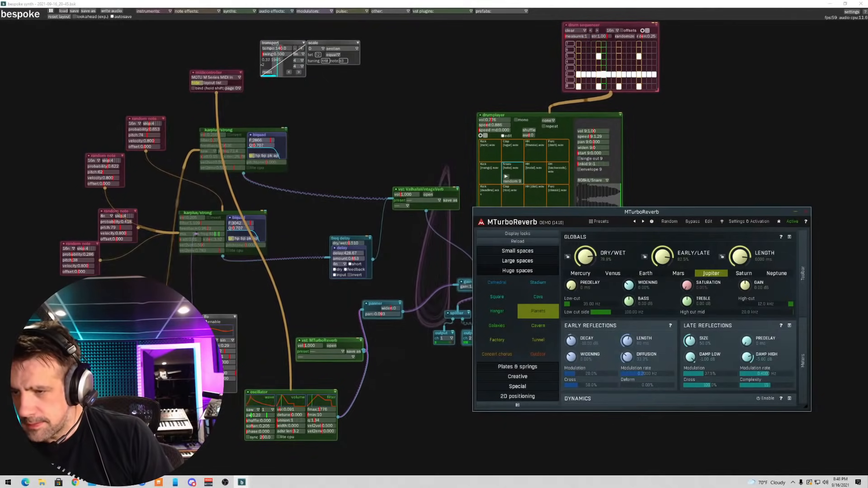
{"action": "left_click", "coordinate": [805, 211]}
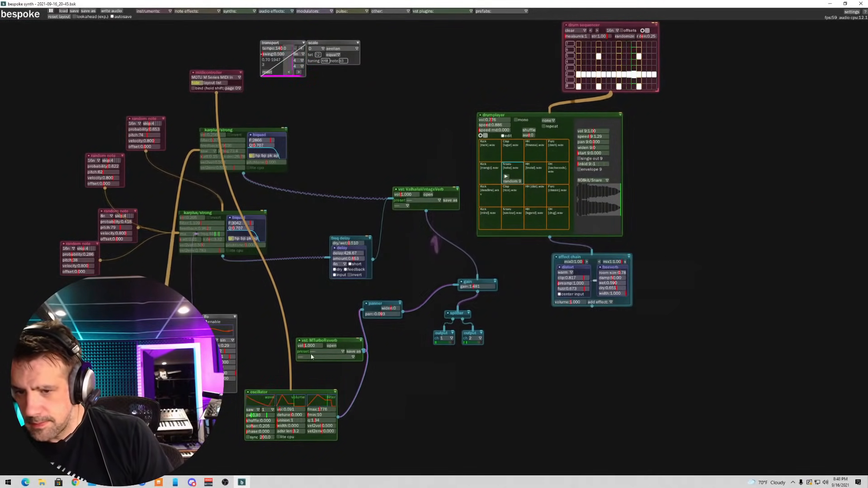
{"action": "left_click_drag", "start_coordinate": [310, 346], "coordinate": [296, 349]}
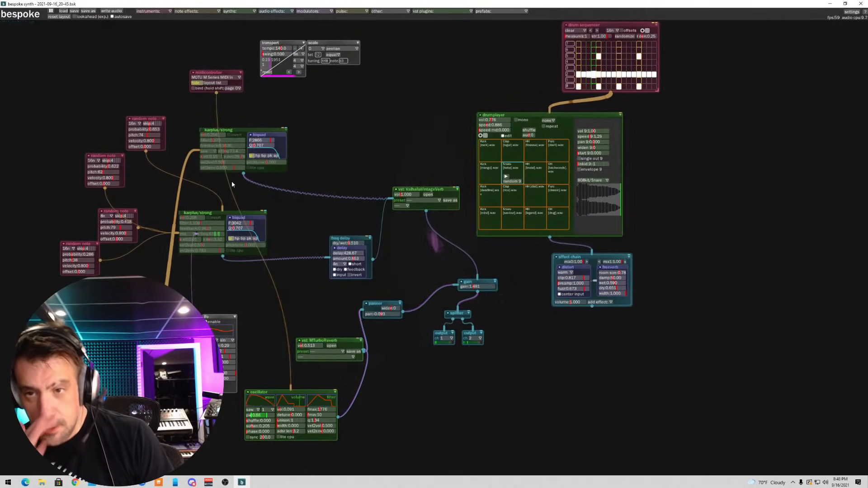
- Enable the upper karplus/strong synth and raise the oscillator's fmax filter value to about 2950
{"action": "left_click", "coordinate": [202, 130]}
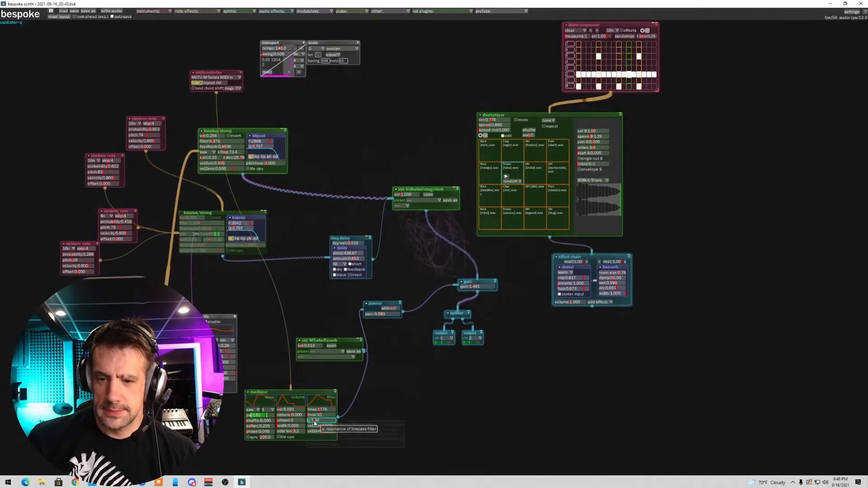
{"action": "left_click_drag", "start_coordinate": [321, 411], "coordinate": [323, 412]}
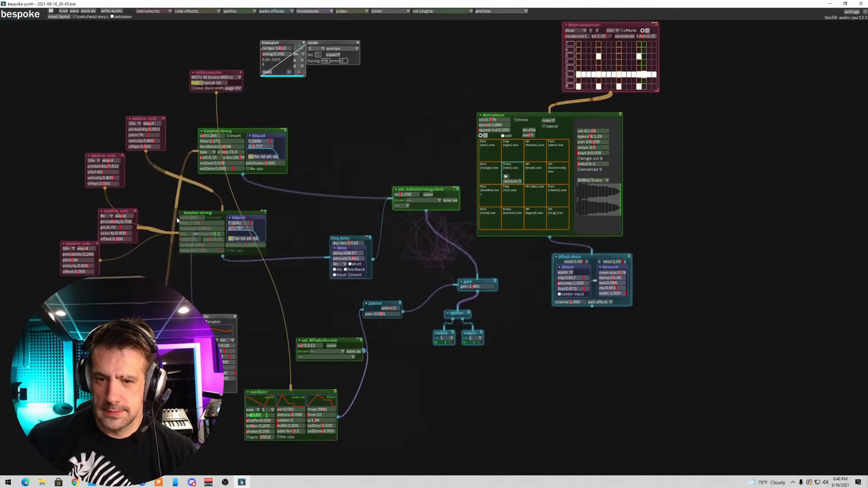
- Shift both karplus/strong synths away from the random note modules, enabling the lower one and reducing the upper one's volume to about 0.186
{"action": "left_click_drag", "start_coordinate": [231, 128], "coordinate": [252, 127]}
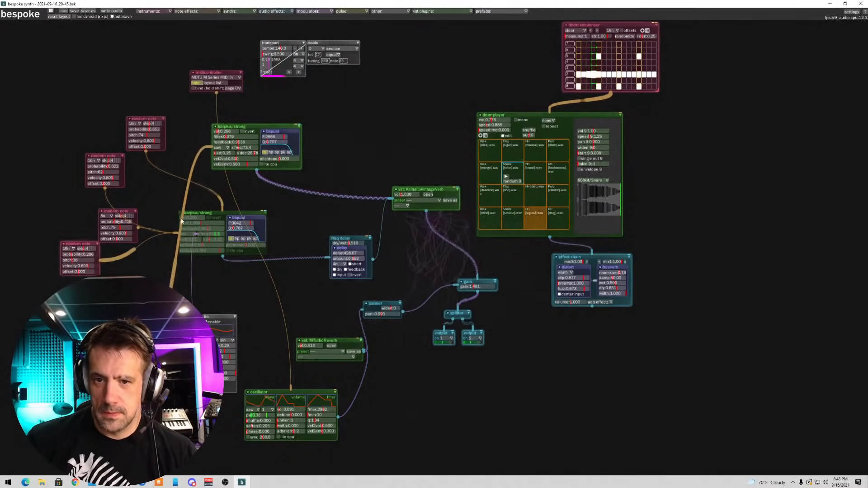
{"action": "left_click_drag", "start_coordinate": [207, 215], "coordinate": [230, 222]}
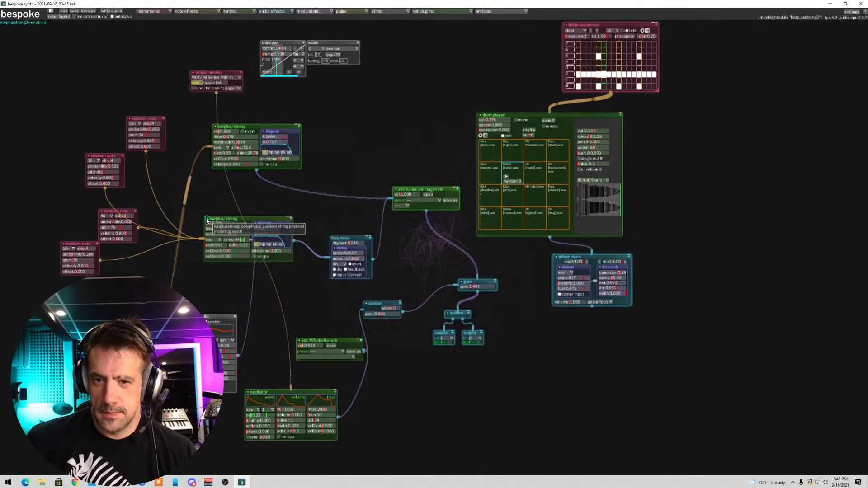
{"action": "scroll", "coordinate": [220, 132], "scroll_direction": "down", "scroll_amount": 1}
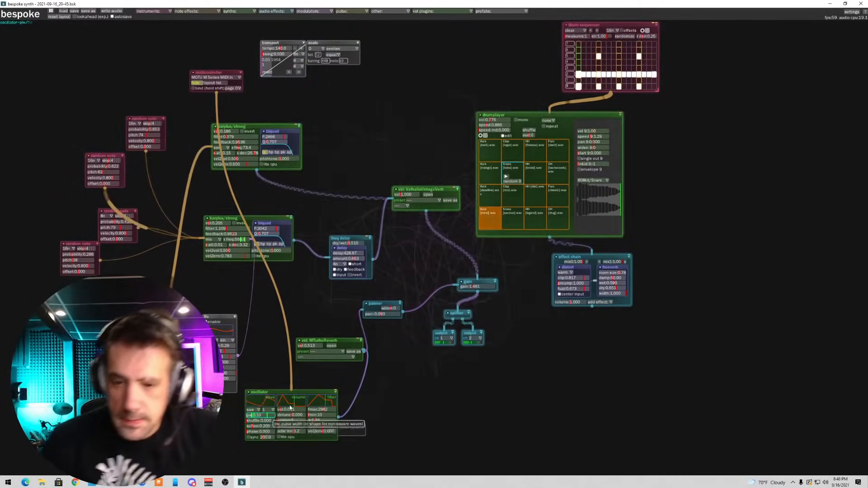
- Raise MTurboReverb's volume to about 0.974 and the oscillator's fmax to about 4201
{"action": "left_click_drag", "start_coordinate": [305, 348], "coordinate": [321, 347]}
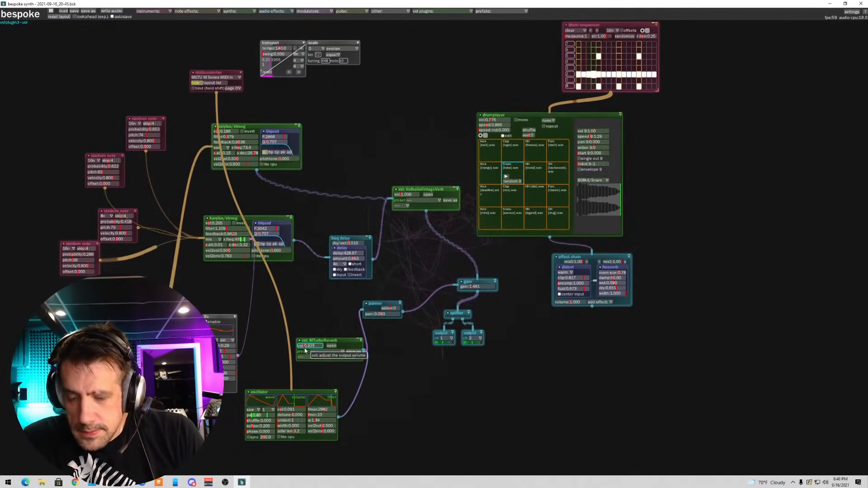
{"action": "left_click_drag", "start_coordinate": [324, 412], "coordinate": [325, 411]}
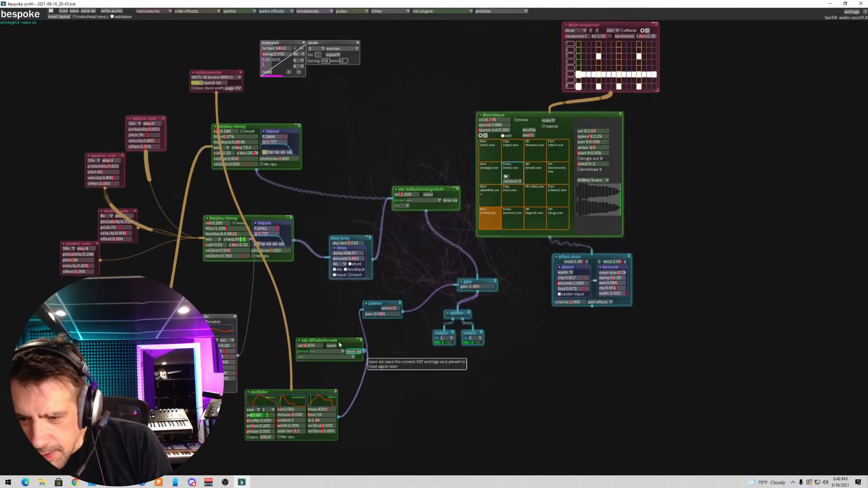
- Set the panner to about -0.426, move MTurboReverb up beside it, and raise the oscillator's fmax to about 5800
{"action": "mouse_move", "coordinate": [384, 315]}
{"action": "left_mouse_down"}
{"action": "mouse_move", "coordinate": [392, 316]}
{"action": "mouse_move", "coordinate": [368, 316]}
{"action": "mouse_move", "coordinate": [375, 315]}
{"action": "left_mouse_up"}
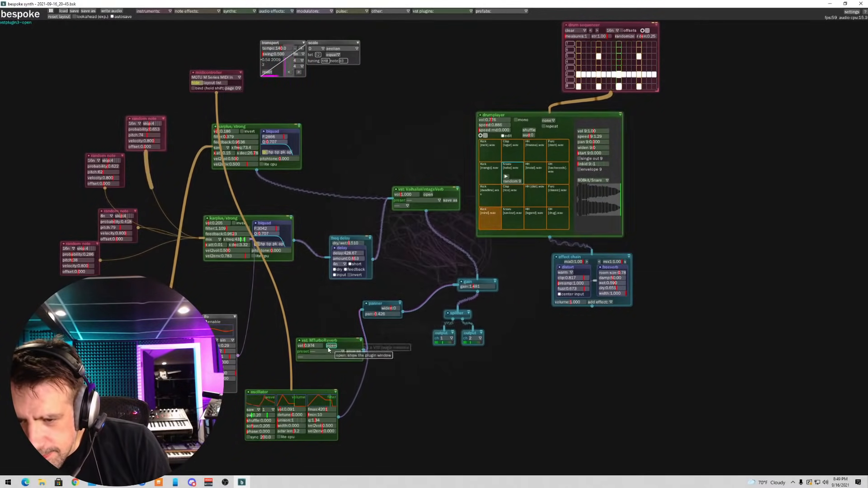
{"action": "left_click_drag", "start_coordinate": [330, 340], "coordinate": [323, 311]}
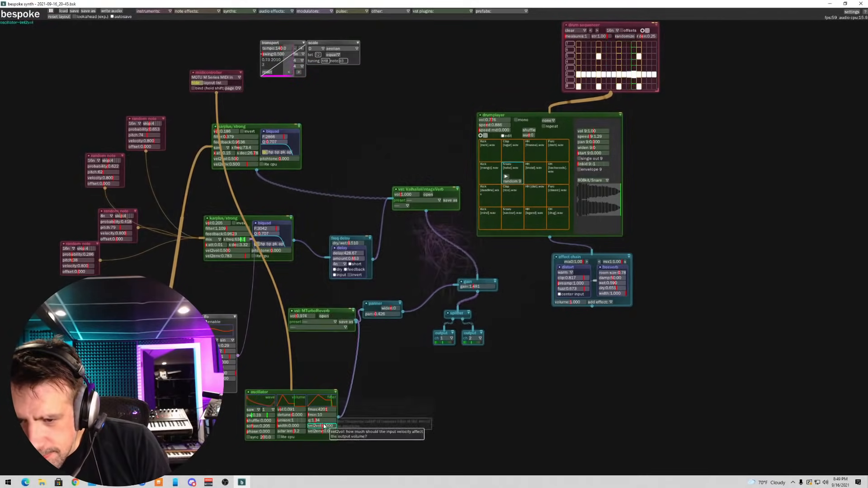
{"action": "left_click_drag", "start_coordinate": [328, 412], "coordinate": [330, 409]}
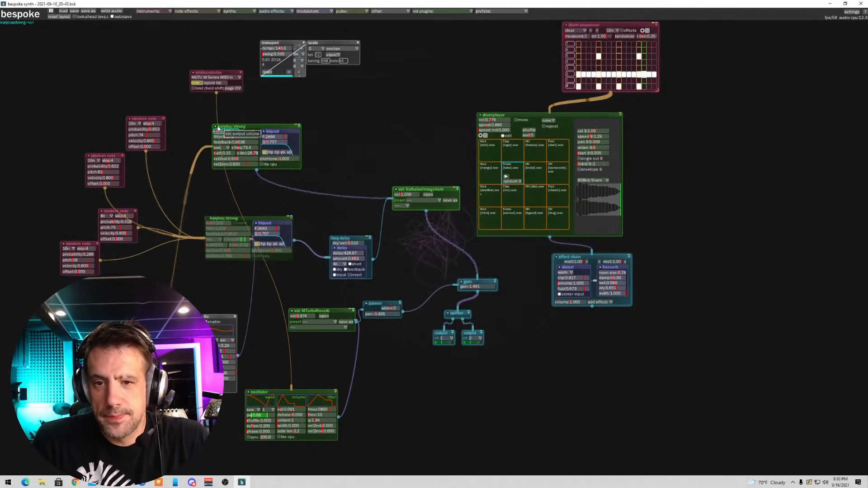
- Add a second oscillator synth in the empty area beside the drum player's effect chain
{"action": "left_click", "coordinate": [153, 10]}
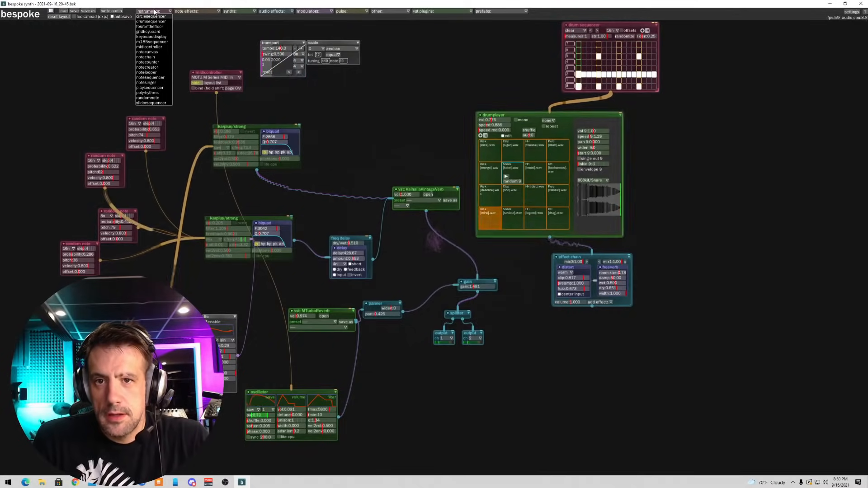
{"action": "left_click", "coordinate": [241, 10]}
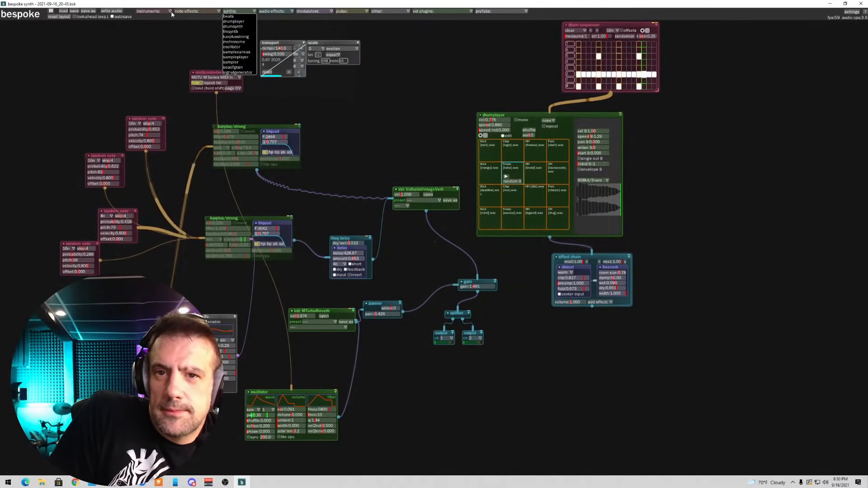
{"action": "left_click", "coordinate": [156, 12]}
{"action": "left_click", "coordinate": [229, 12]}
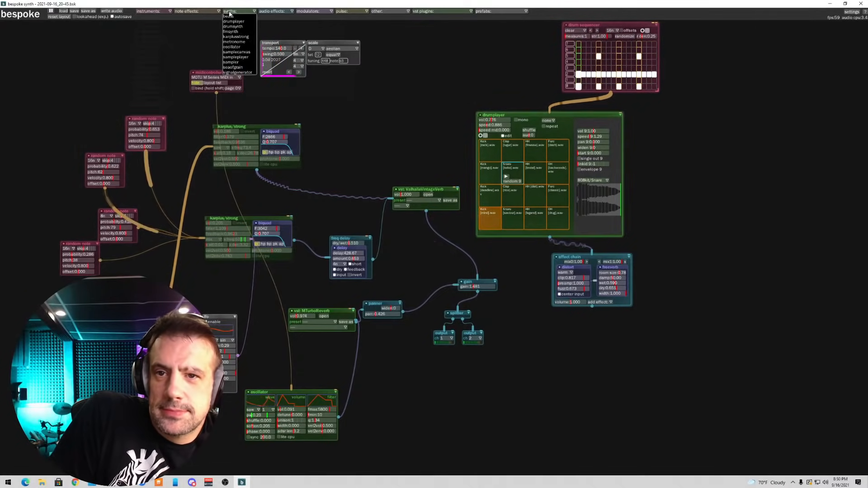
{"action": "left_click", "coordinate": [244, 47]}
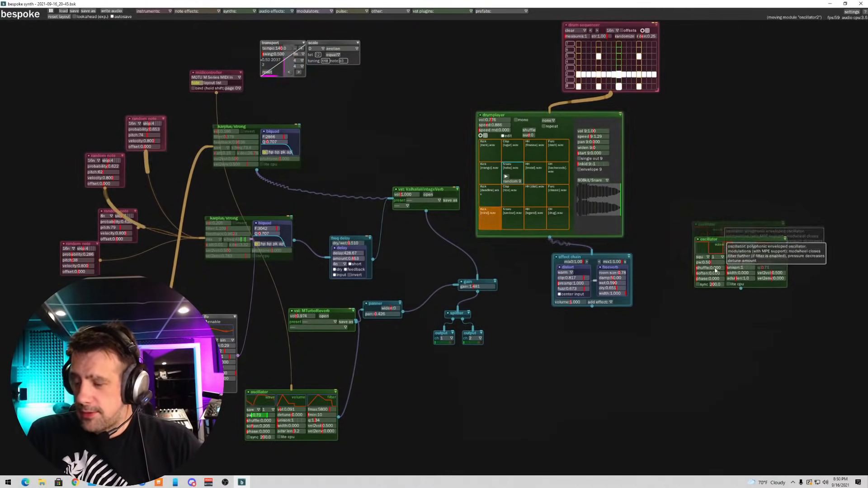
{"action": "left_click", "coordinate": [710, 257]}
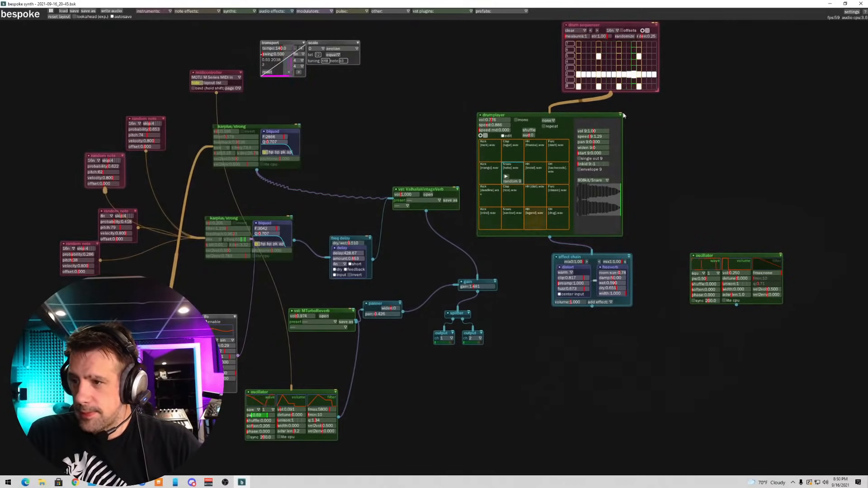
{"action": "left_click", "coordinate": [147, 12]}
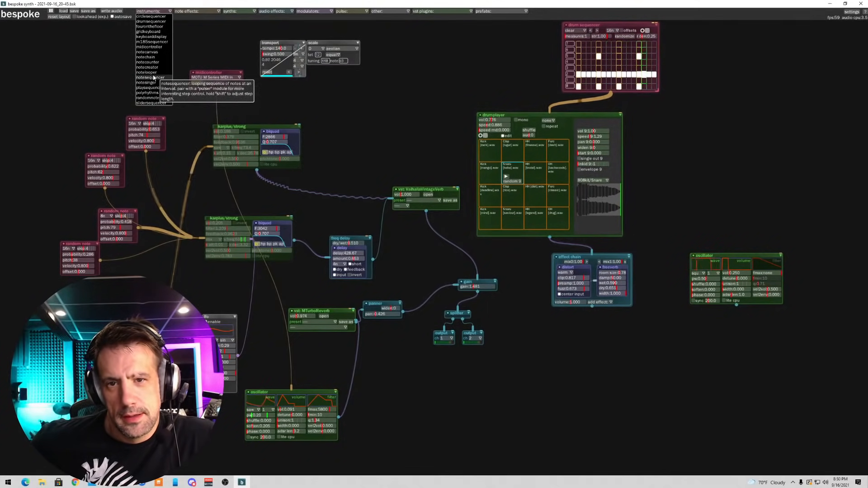
{"action": "left_click", "coordinate": [154, 52]}
{"action": "left_click_drag", "start_coordinate": [154, 53], "coordinate": [702, 128]}
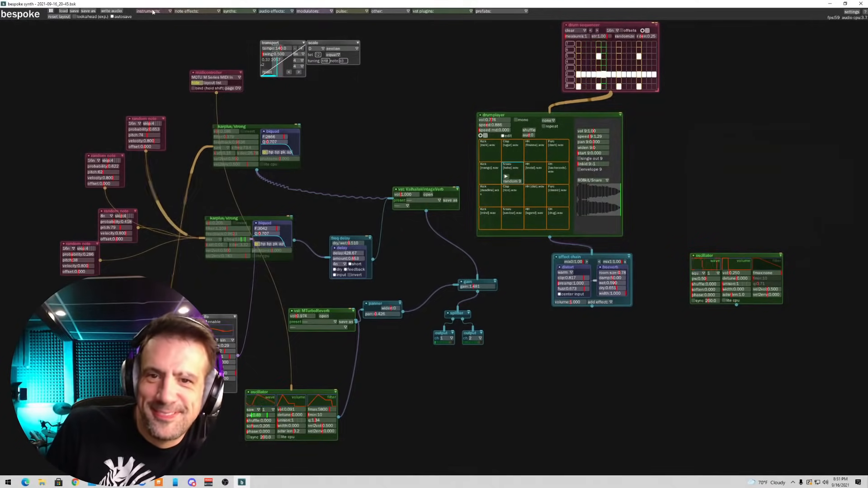
- Add a note sequencer above the second oscillator and set its note interval to 4
{"action": "left_click", "coordinate": [152, 11]}
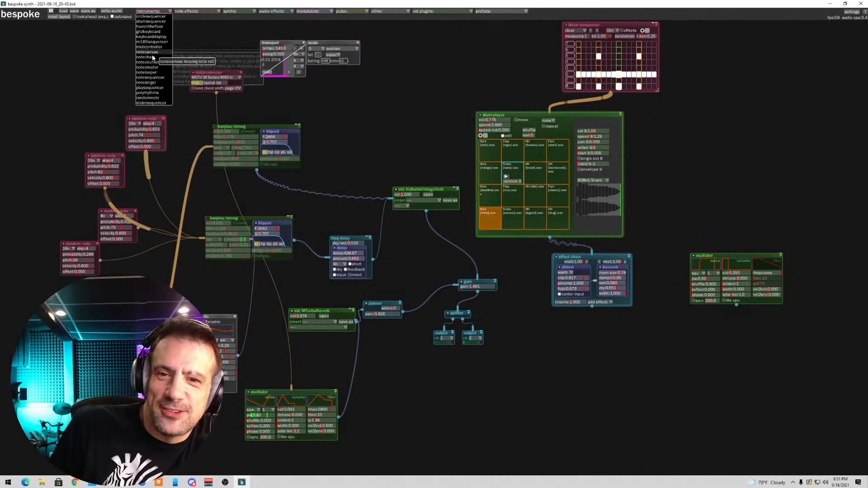
{"action": "left_click", "coordinate": [158, 80]}
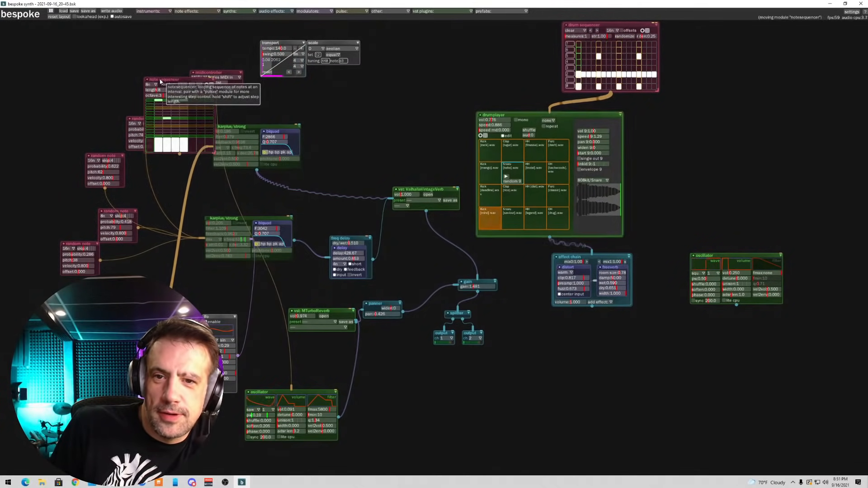
{"action": "left_click", "coordinate": [740, 88]}
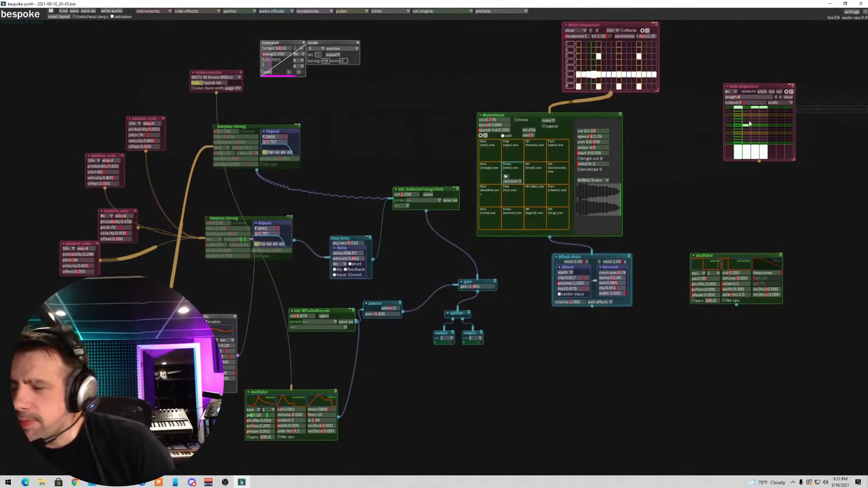
{"action": "left_click", "coordinate": [730, 92]}
{"action": "left_click", "coordinate": [731, 96]}
{"action": "left_click_drag", "start_coordinate": [738, 88], "coordinate": [691, 76]}
- Route the note sequencer through the second oscillator into the gain module and randomize the sequence's pitches
{"action": "left_click_drag", "start_coordinate": [713, 149], "coordinate": [479, 181]}
{"action": "left_click_drag", "start_coordinate": [492, 280], "coordinate": [492, 283]}
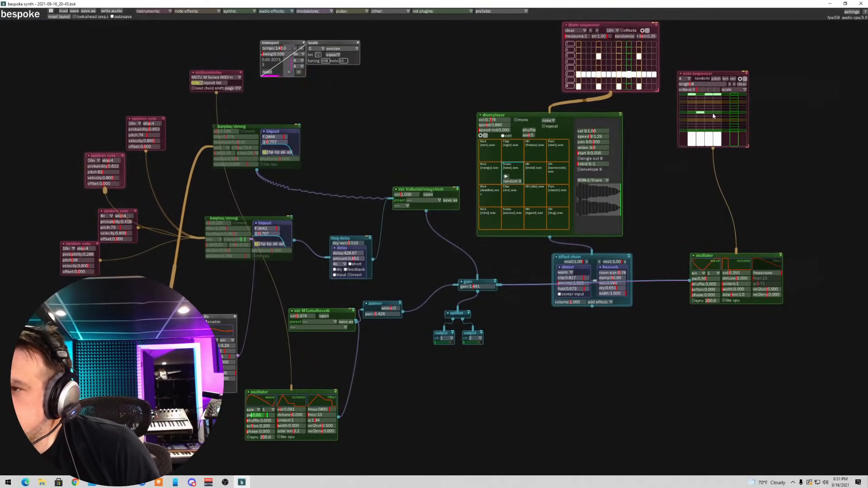
{"action": "left_click", "coordinate": [716, 79]}
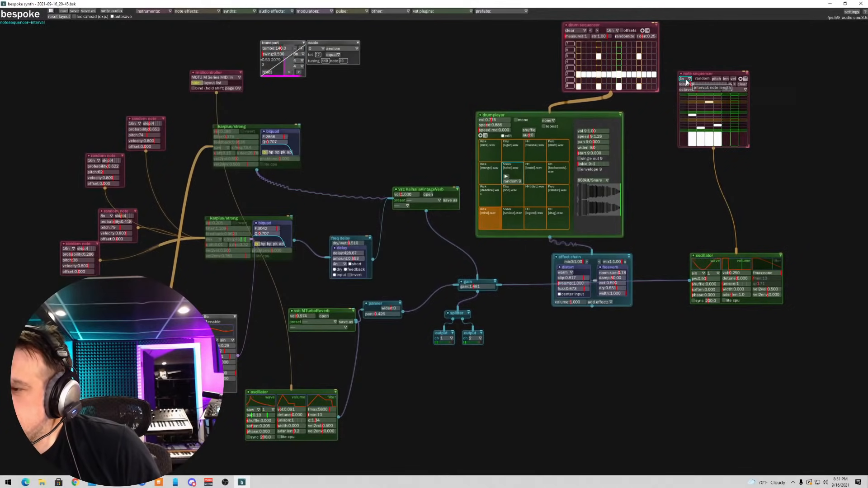
- Lower the note sequencer's second step and set the second oscillator's frequency multiplier to 1/2
{"action": "left_click", "coordinate": [691, 128]}
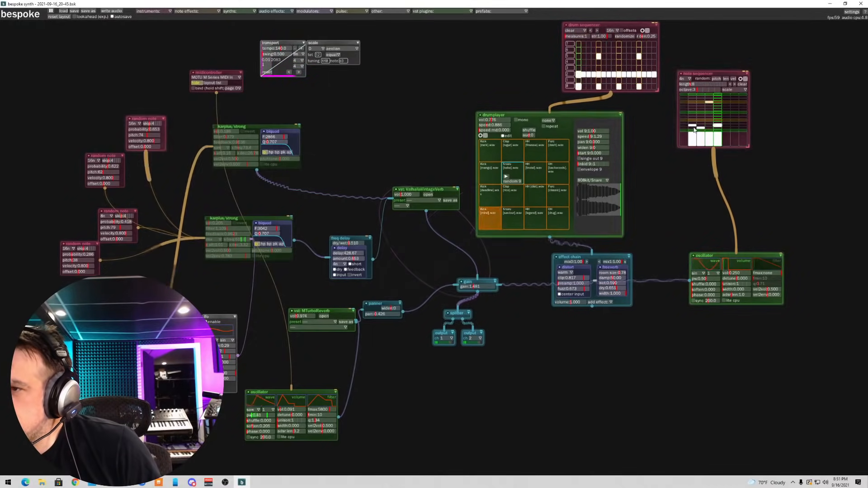
{"action": "left_click", "coordinate": [713, 273]}
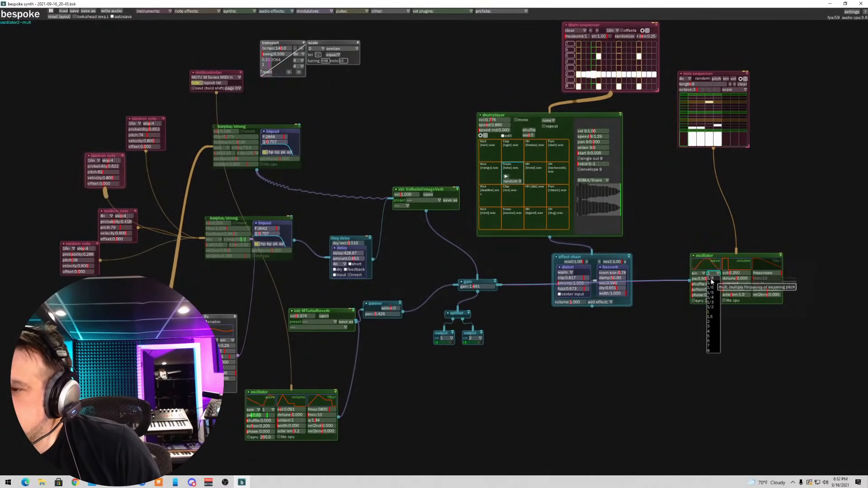
{"action": "left_click", "coordinate": [711, 307]}
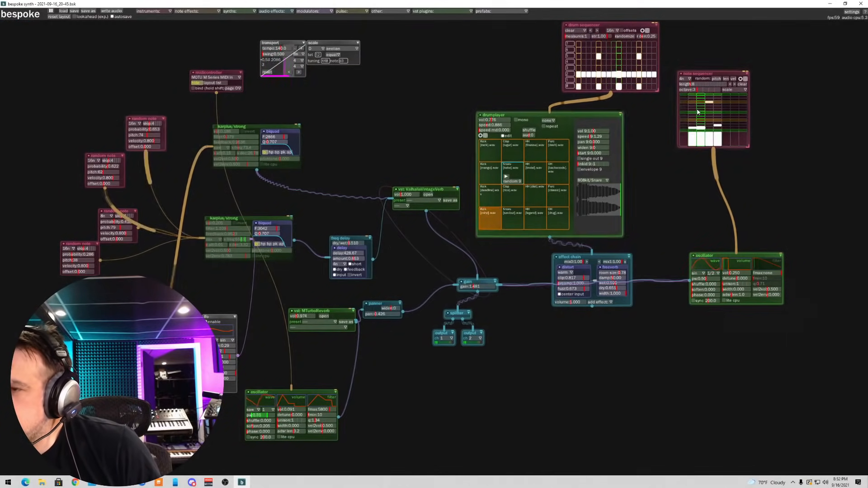
- Clear all randomized notes from the note sequencer's grid, trying a few different pitches on the first two steps
{"action": "left_click", "coordinate": [694, 128]}
{"action": "left_click", "coordinate": [699, 128]}
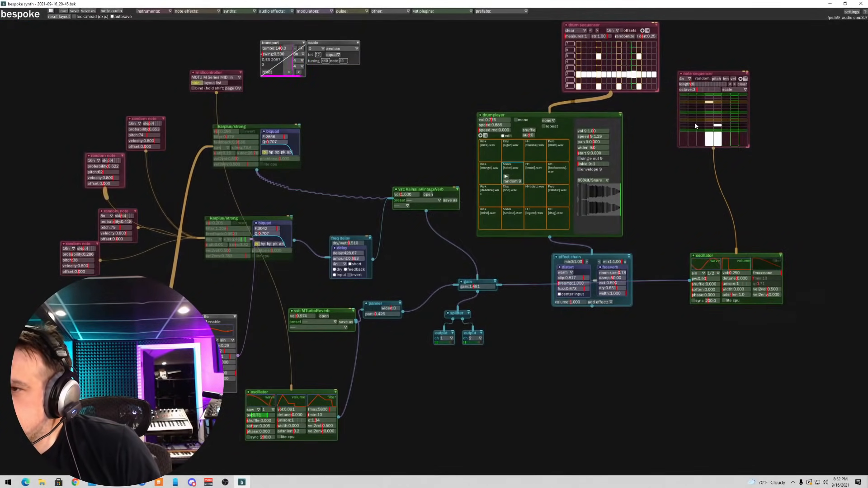
{"action": "left_click", "coordinate": [692, 122]}
{"action": "left_click", "coordinate": [692, 117]}
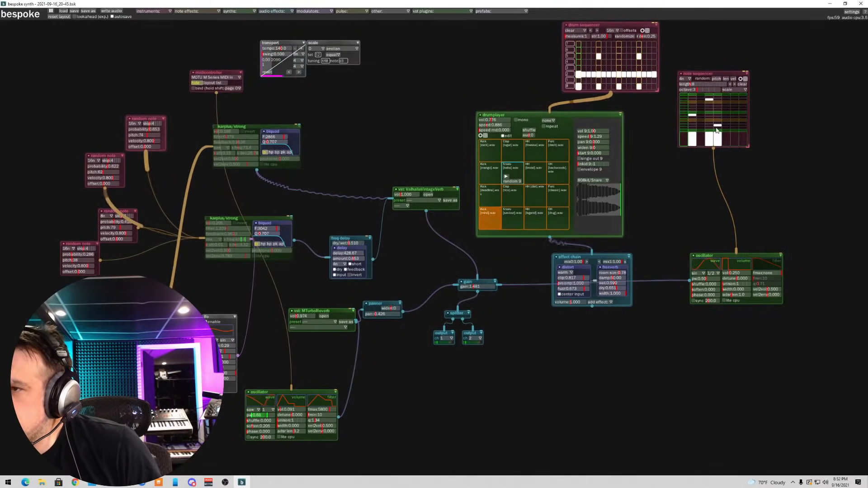
{"action": "left_click", "coordinate": [717, 125]}
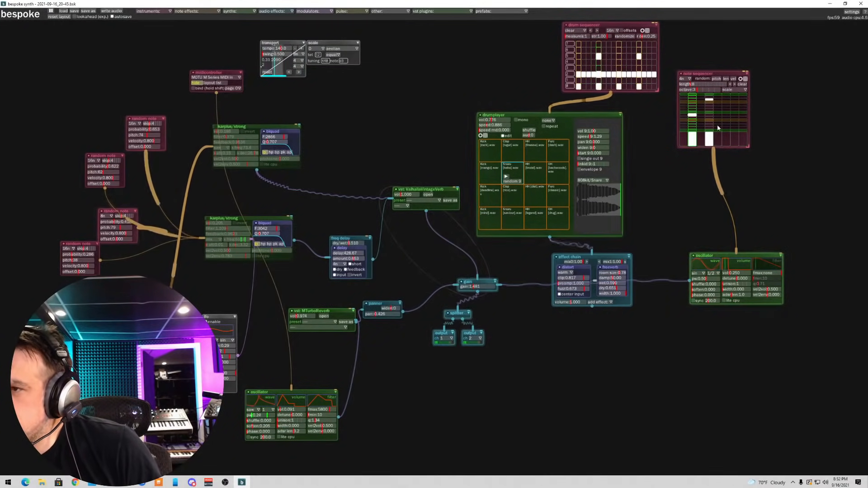
{"action": "left_click", "coordinate": [684, 111]}
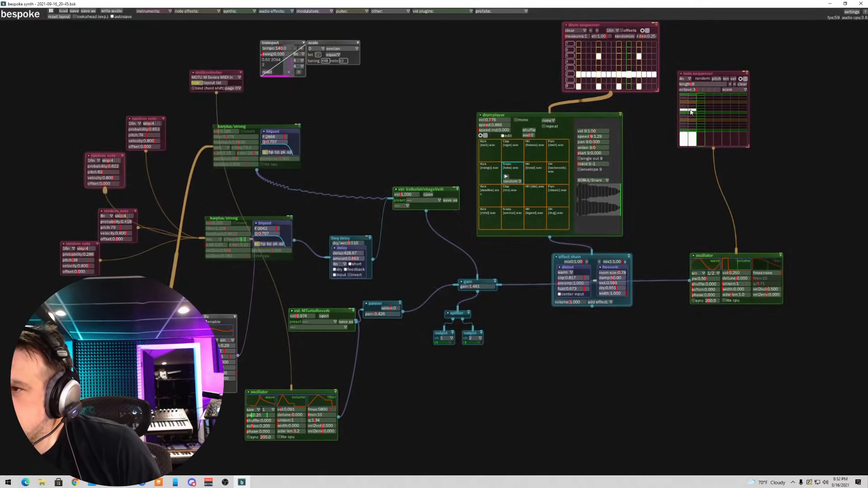
{"action": "left_click", "coordinate": [684, 111]}
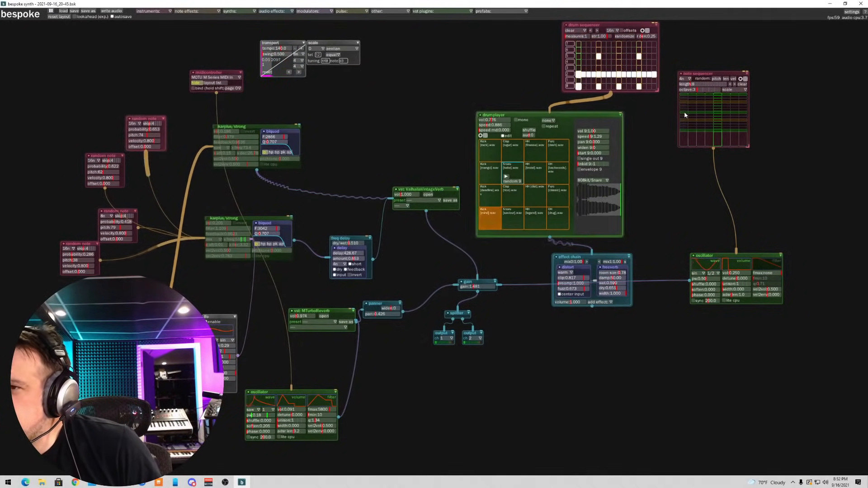
- Place notes at different pitches on the first, third, fifth and seventh steps of the note sequencer
{"action": "left_click", "coordinate": [684, 111]}
{"action": "left_click", "coordinate": [739, 90]}
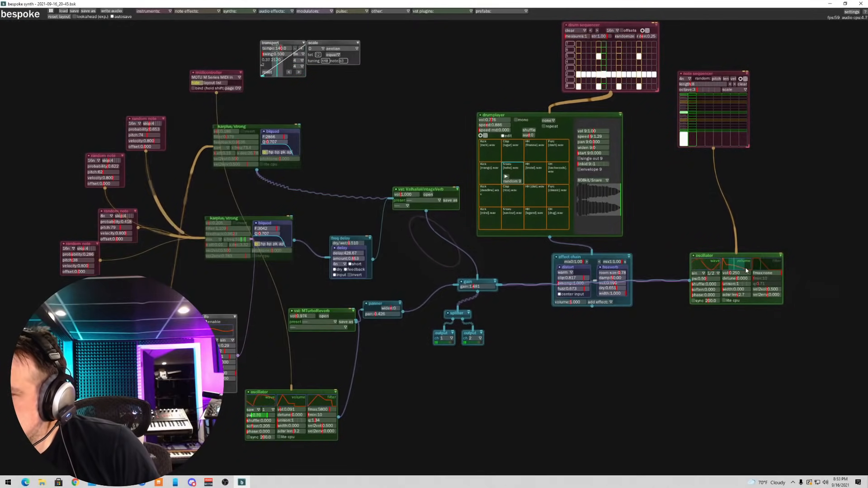
{"action": "left_click", "coordinate": [701, 117]}
{"action": "left_click", "coordinate": [701, 118]}
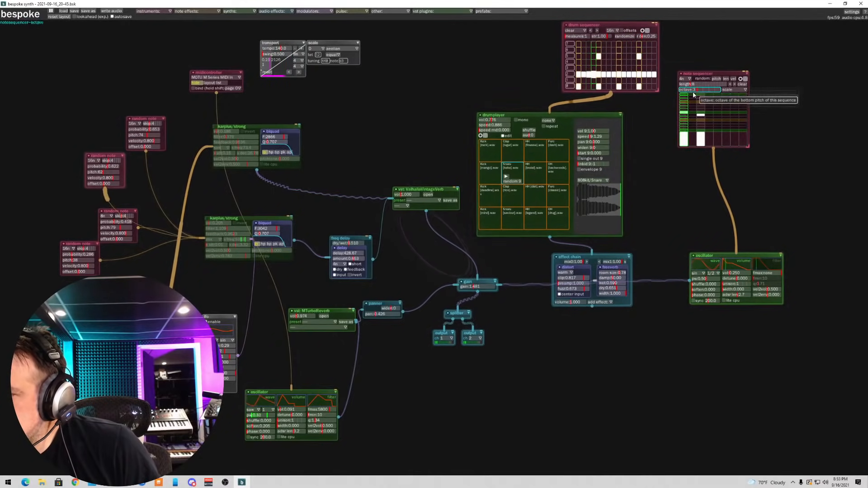
{"action": "left_click", "coordinate": [716, 121]}
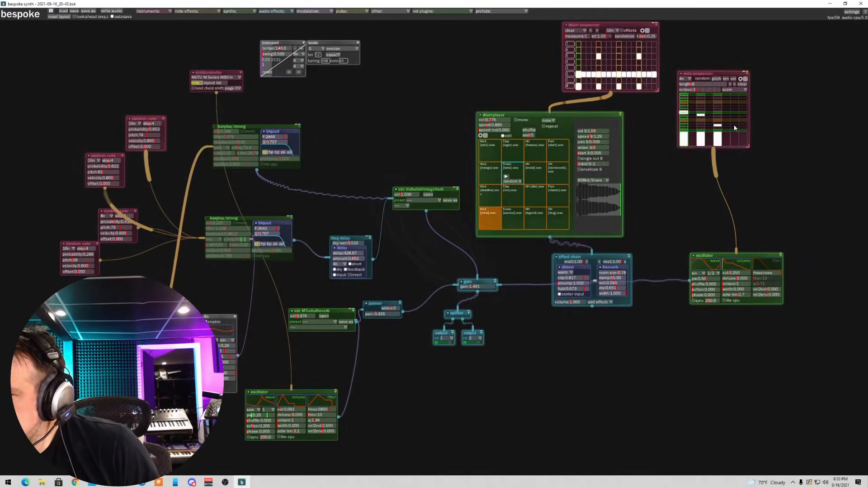
{"action": "left_click", "coordinate": [735, 125]}
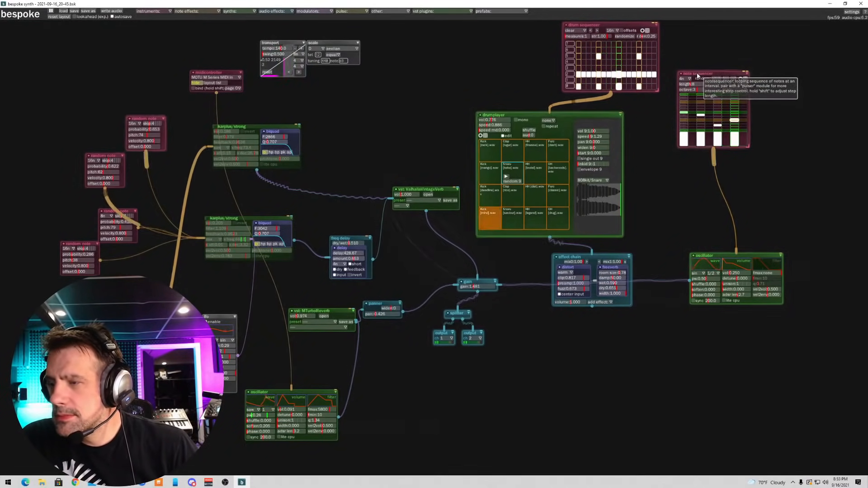
- Set the note sequencer's interval to 1n and move it and the second oscillator closer together
{"action": "left_click_drag", "start_coordinate": [697, 76], "coordinate": [696, 88]}
{"action": "left_click", "coordinate": [682, 90]}
{"action": "left_click", "coordinate": [682, 110]}
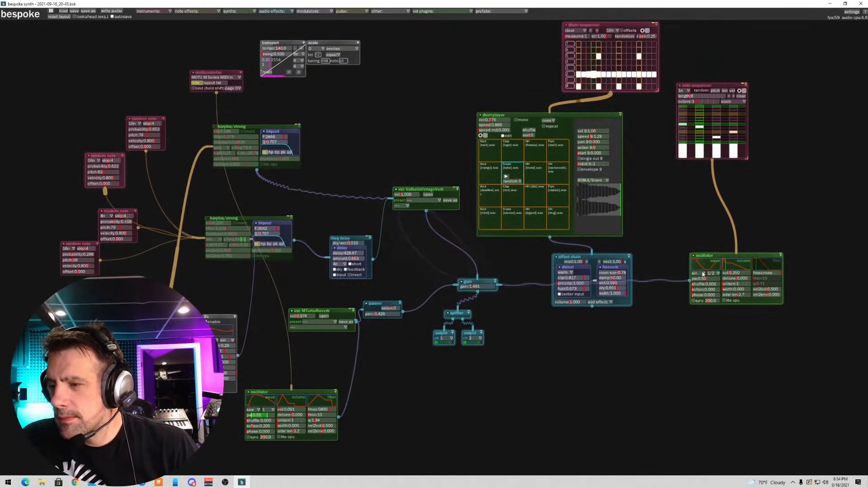
{"action": "left_click_drag", "start_coordinate": [703, 257], "coordinate": [700, 229]}
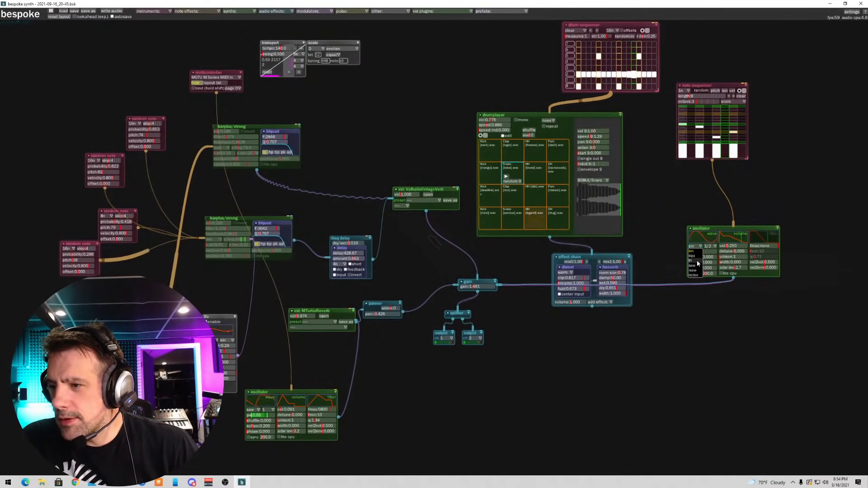
- Switch the second oscillator to a triangle wave with a lower filter fmax and move it nearer the drum player
{"action": "left_click", "coordinate": [695, 261]}
{"action": "left_click_drag", "start_coordinate": [766, 246], "coordinate": [761, 248]}
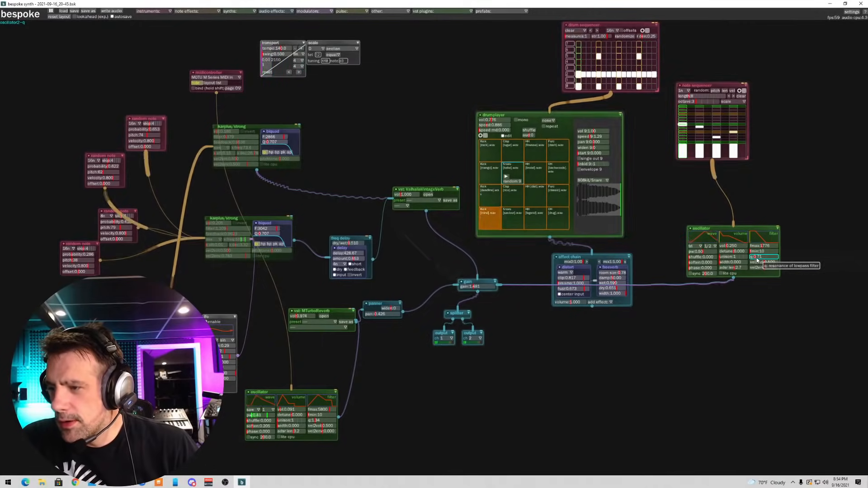
{"action": "left_click_drag", "start_coordinate": [762, 247], "coordinate": [766, 245]}
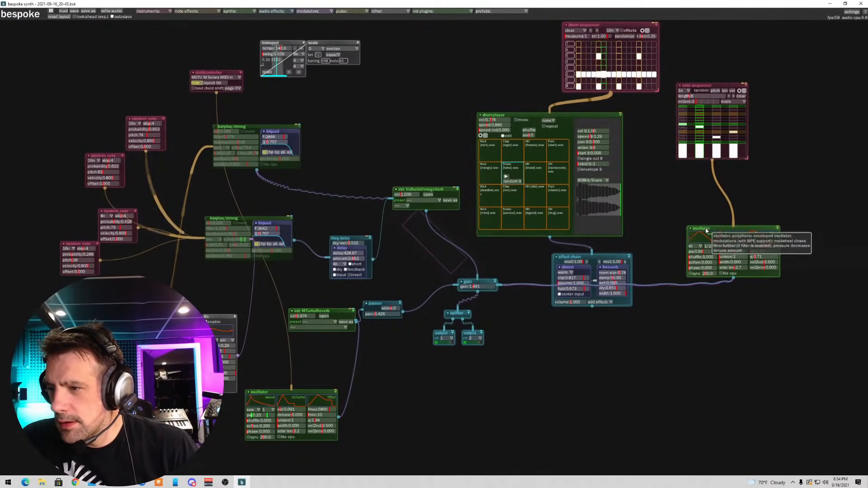
{"action": "left_click_drag", "start_coordinate": [706, 230], "coordinate": [690, 213]}
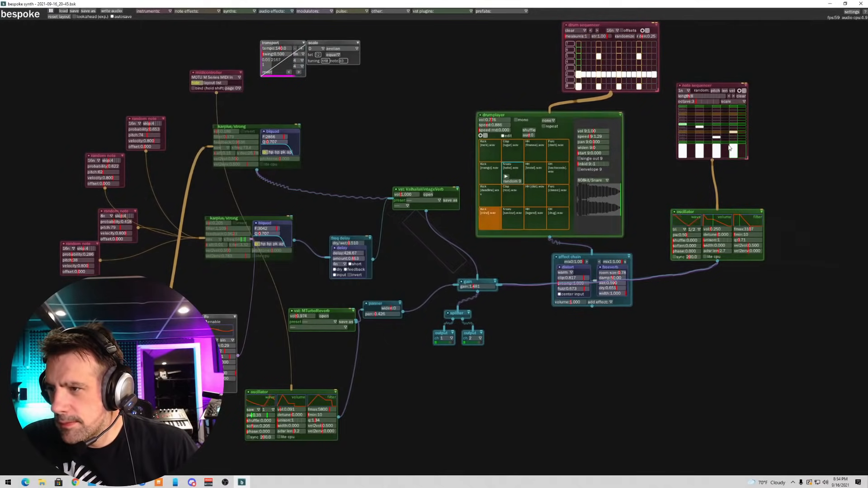
- Enable the upper karplus/strong synth, and give the second oscillator a square wave with an fmax of about 3365
{"action": "left_click", "coordinate": [215, 127]}
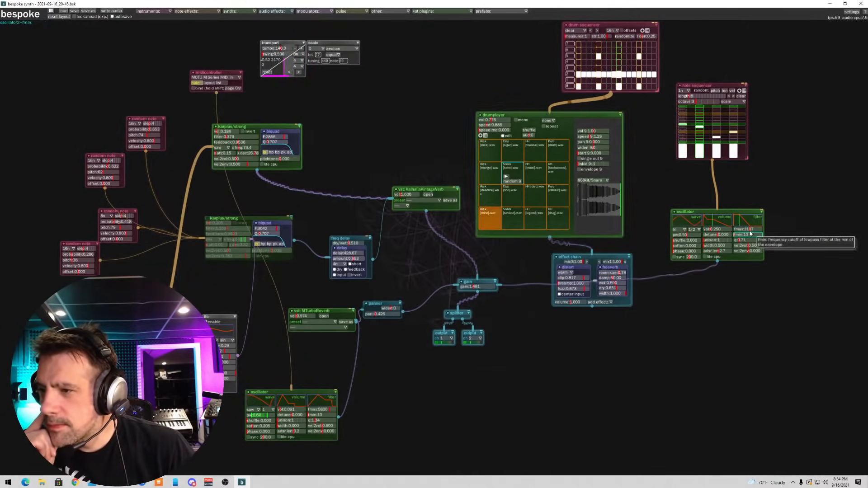
{"action": "left_click", "coordinate": [678, 230]}
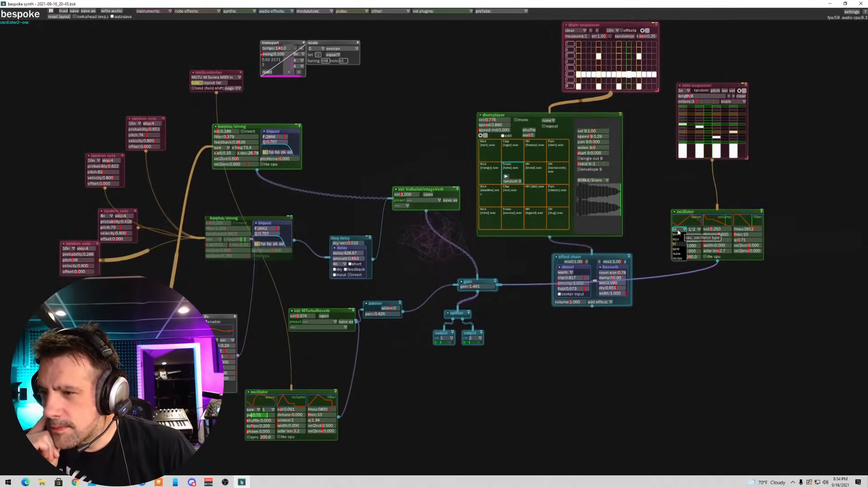
{"action": "left_click", "coordinate": [680, 241]}
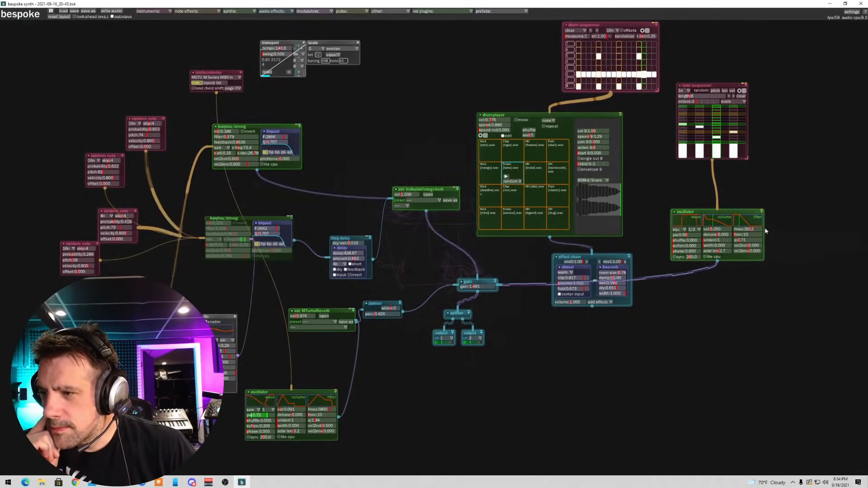
{"action": "left_click_drag", "start_coordinate": [755, 229], "coordinate": [751, 230]}
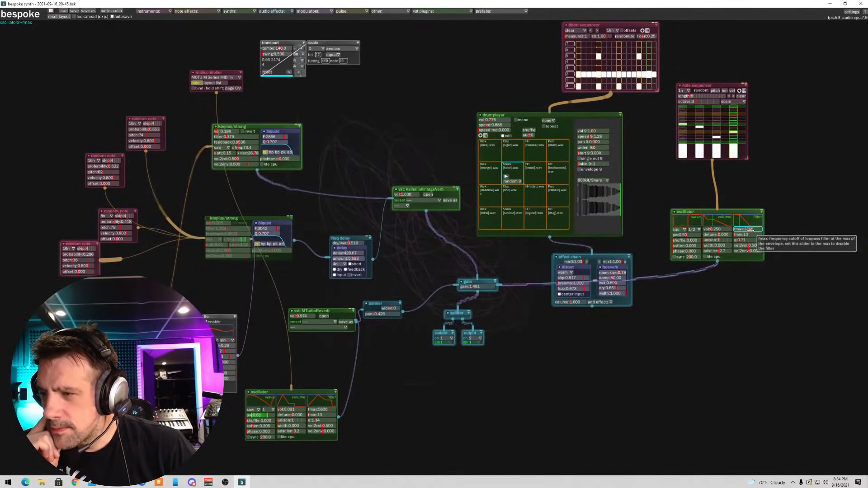
- Set the second oscillator's frequency multiplier to 1, pulse width to about 0.56 and soften to about 0.284
{"action": "left_click", "coordinate": [692, 229]}
{"action": "left_click", "coordinate": [692, 270]}
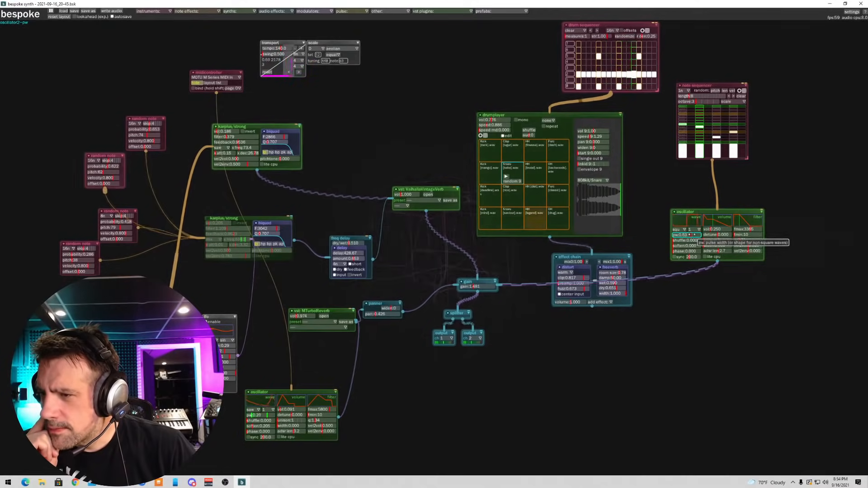
{"action": "left_click_drag", "start_coordinate": [698, 235], "coordinate": [685, 235]}
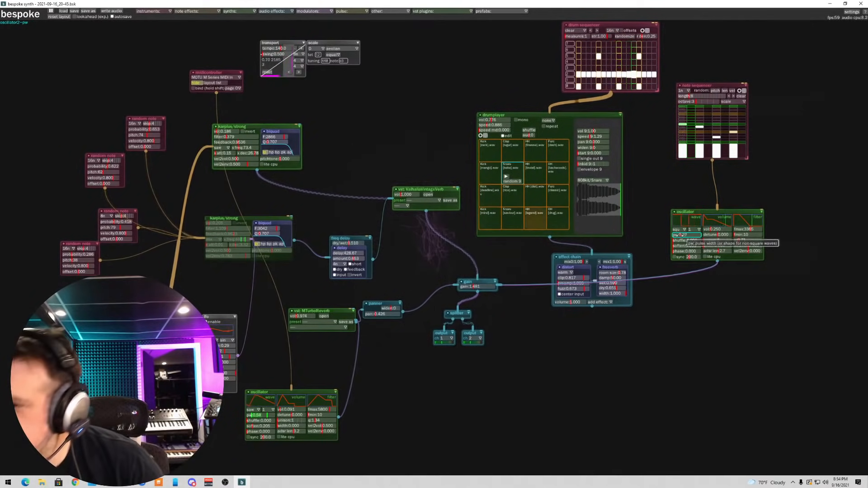
{"action": "mouse_move", "coordinate": [675, 237]}
{"action": "left_mouse_down"}
{"action": "mouse_move", "coordinate": [689, 238]}
{"action": "mouse_move", "coordinate": [680, 246]}
{"action": "left_mouse_up"}
- Set the second oscillator's fmax to about 6331, its frequency multiplier to 1/2 and its volume to about 0.523
{"action": "left_click_drag", "start_coordinate": [751, 230], "coordinate": [758, 230]}
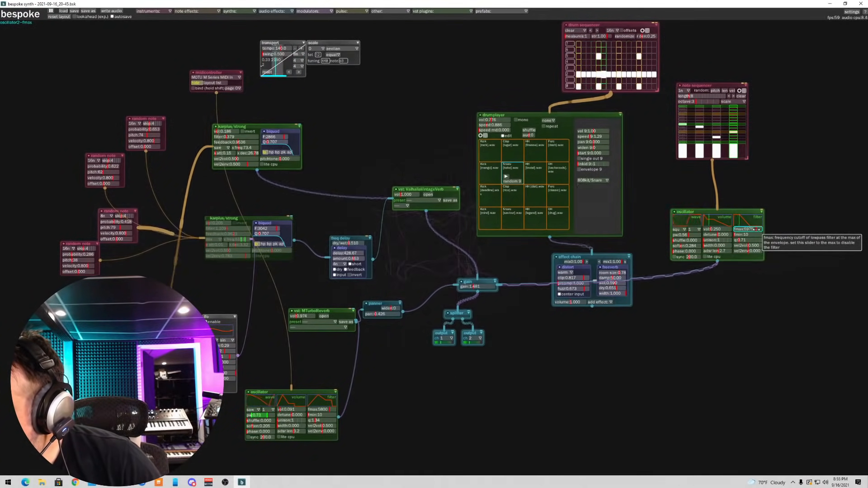
{"action": "left_click", "coordinate": [694, 230]}
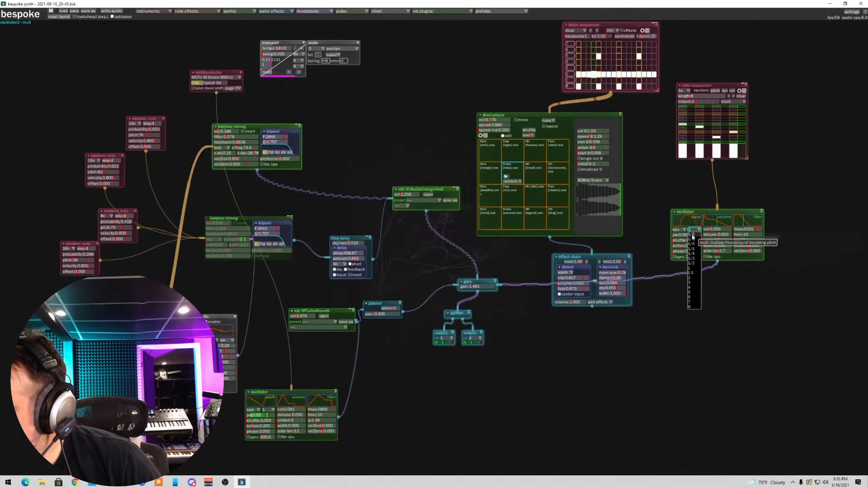
{"action": "left_click", "coordinate": [701, 274]}
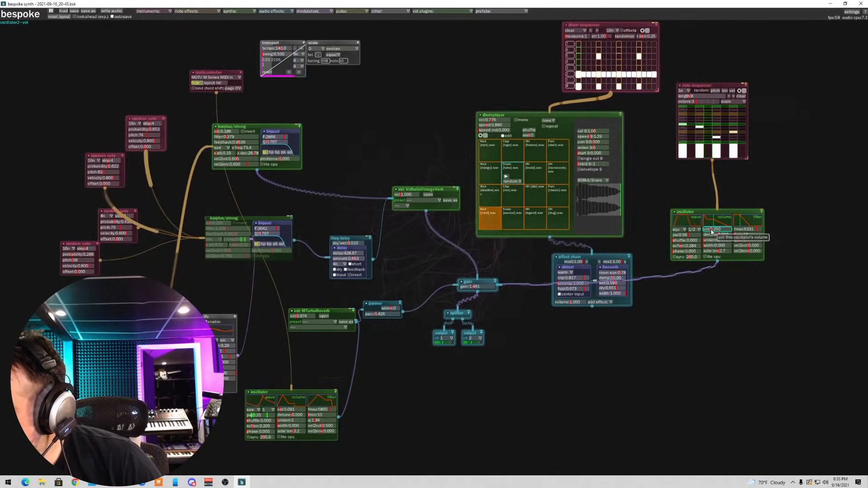
{"action": "left_click_drag", "start_coordinate": [716, 229], "coordinate": [717, 230]}
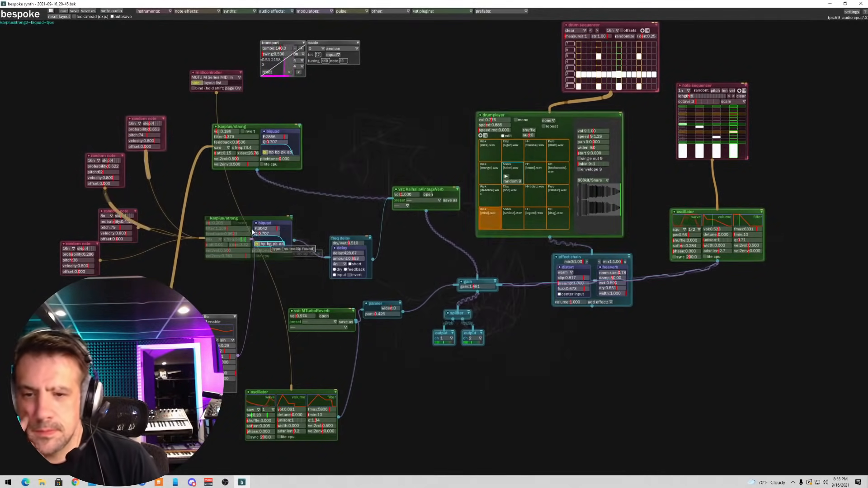
- Enable the lower karplus/strong synth and move it slightly away from the freq delay
{"action": "left_click", "coordinate": [216, 220]}
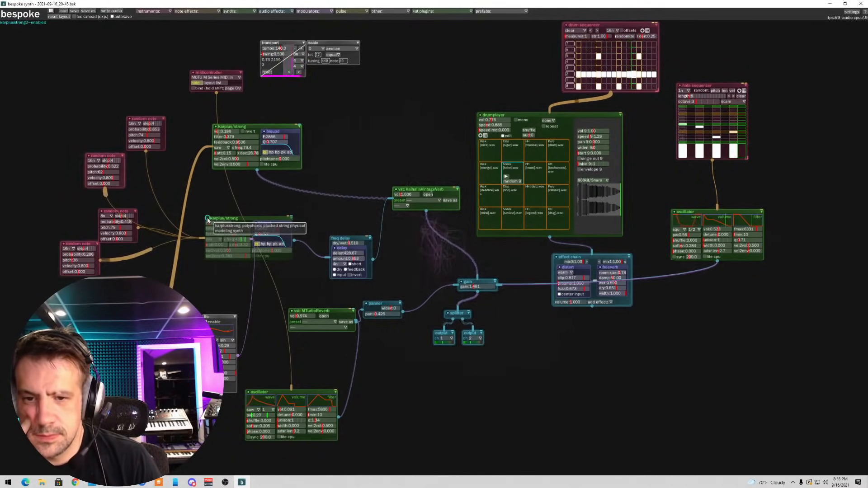
{"action": "left_click_drag", "start_coordinate": [238, 220], "coordinate": [231, 218]}
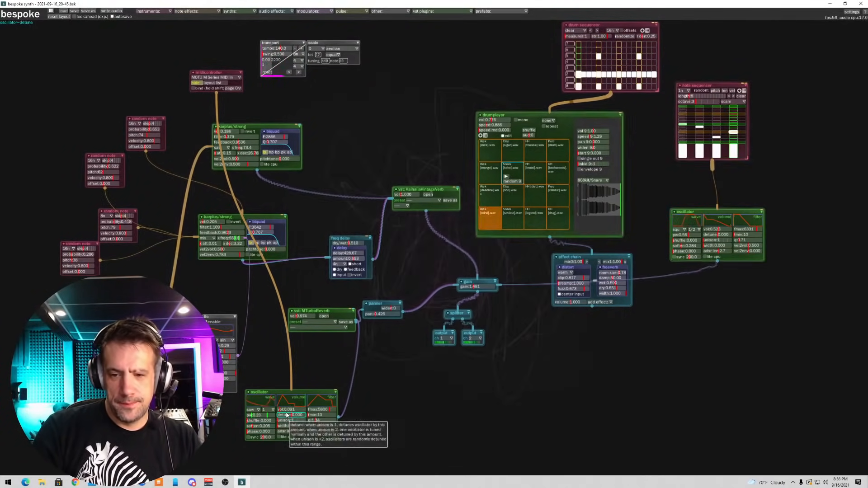
- Give the first oscillator unison 3, width about 0.591 and sync at 230, and set its volume to about 0.114
{"action": "left_click_drag", "start_coordinate": [280, 410], "coordinate": [284, 411]}
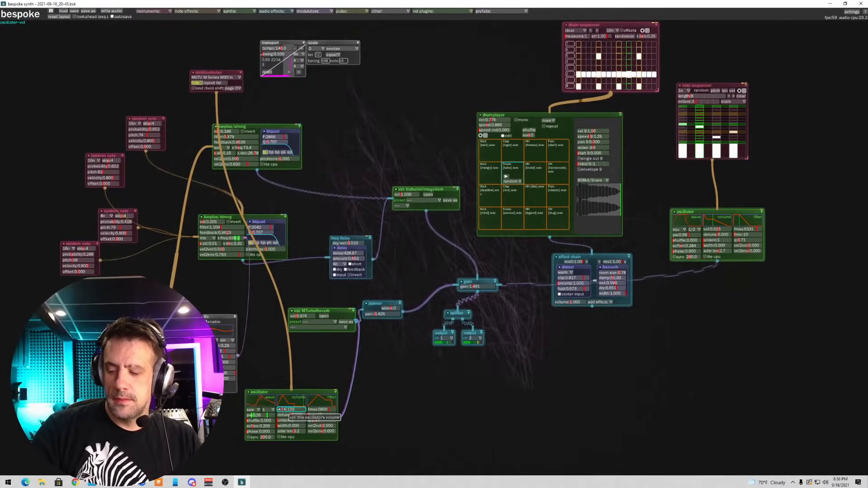
{"action": "left_click_drag", "start_coordinate": [282, 409], "coordinate": [281, 409]}
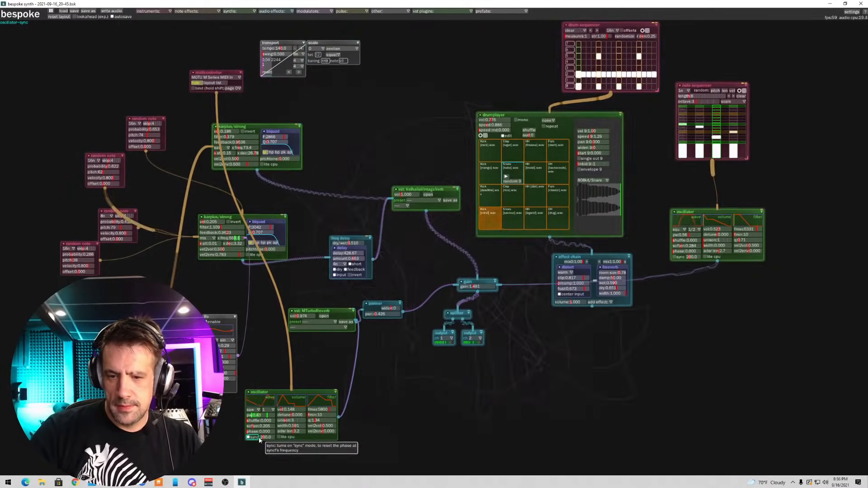
{"action": "left_click_drag", "start_coordinate": [264, 439], "coordinate": [267, 437]}
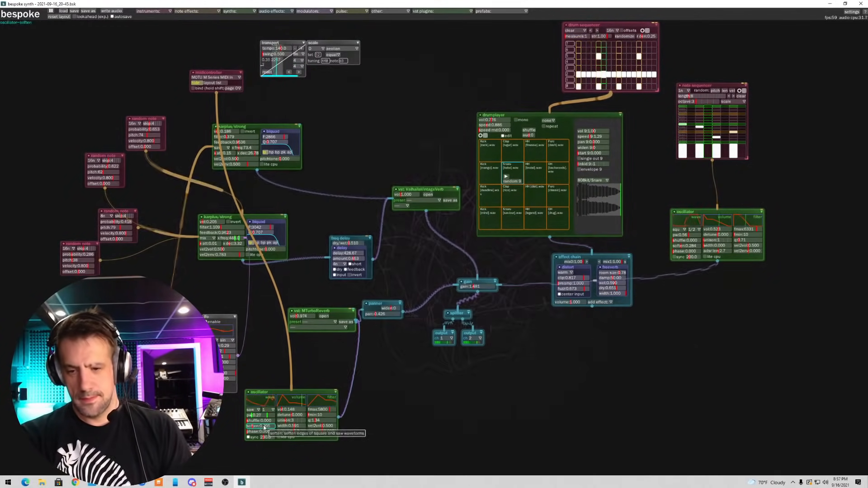
{"action": "left_click_drag", "start_coordinate": [282, 410], "coordinate": [281, 410]}
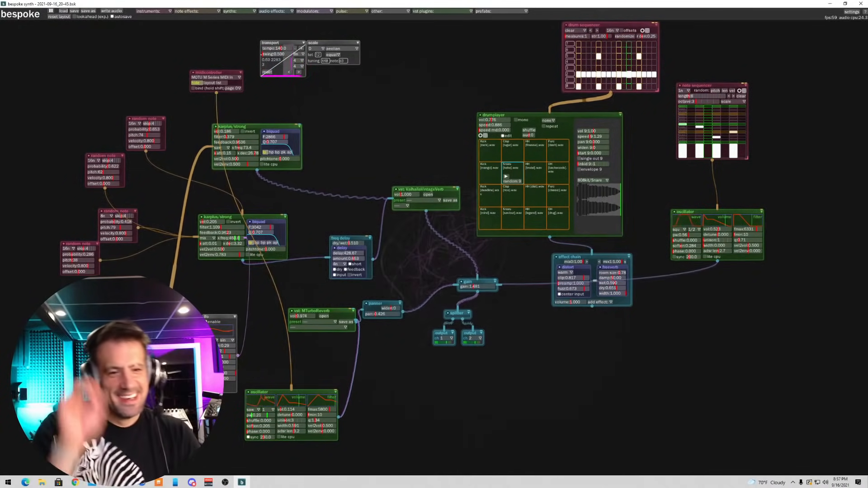
- Modulate the first oscillator's detune with an LFO, low about 0.011 and high about 0.004, and move the oscillator below the outputs
{"action": "left_click_drag", "start_coordinate": [270, 397], "coordinate": [316, 365]}
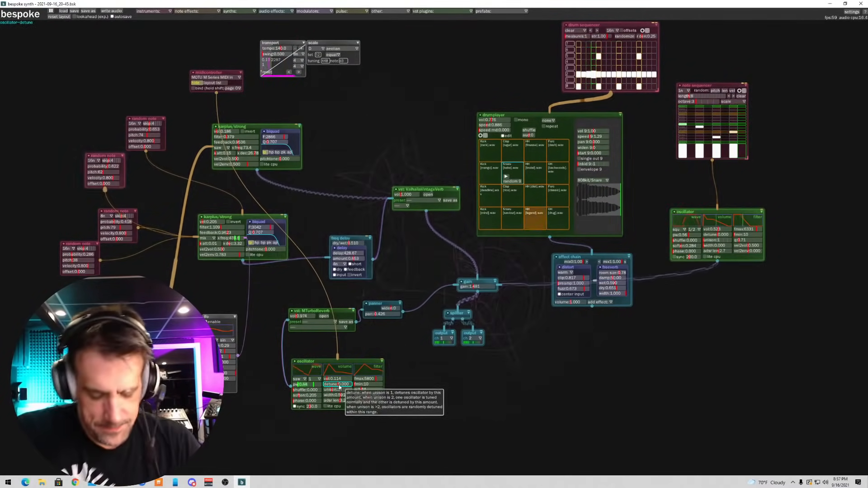
{"action": "right_click", "coordinate": [342, 386]}
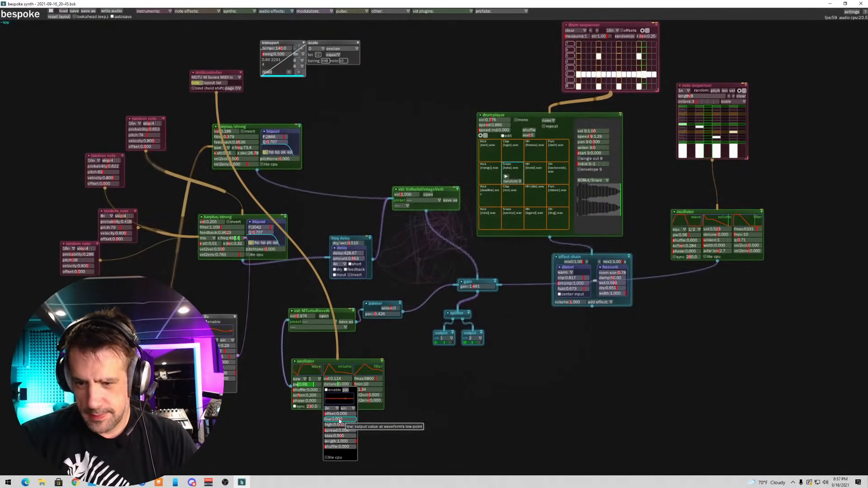
{"action": "left_click_drag", "start_coordinate": [338, 419], "coordinate": [344, 425]}
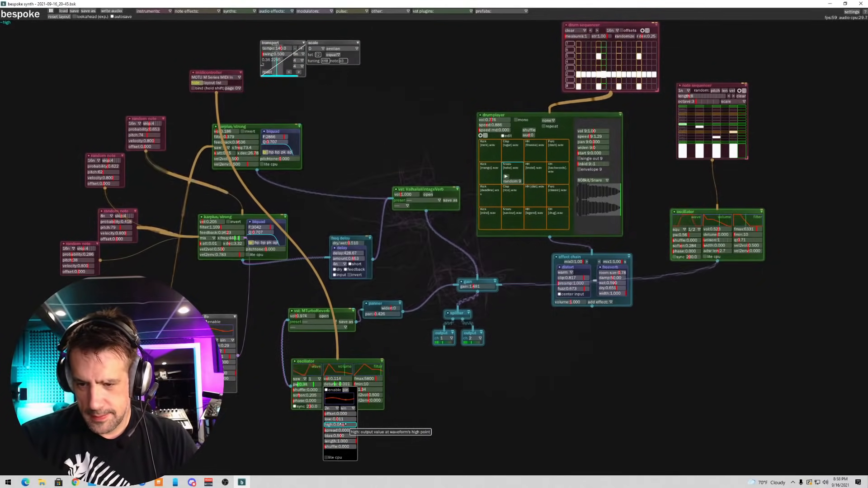
{"action": "left_click", "coordinate": [345, 390]}
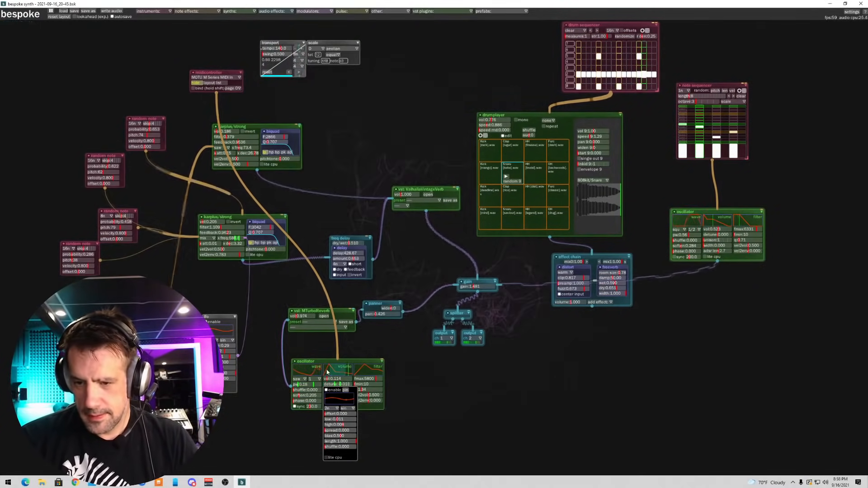
{"action": "left_click_drag", "start_coordinate": [332, 362], "coordinate": [439, 402]}
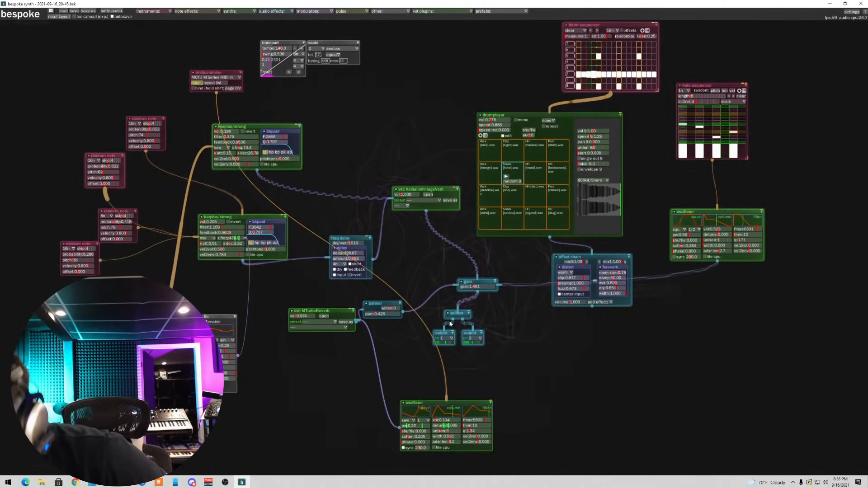
{"action": "left_click_drag", "start_coordinate": [715, 87], "coordinate": [715, 87]}
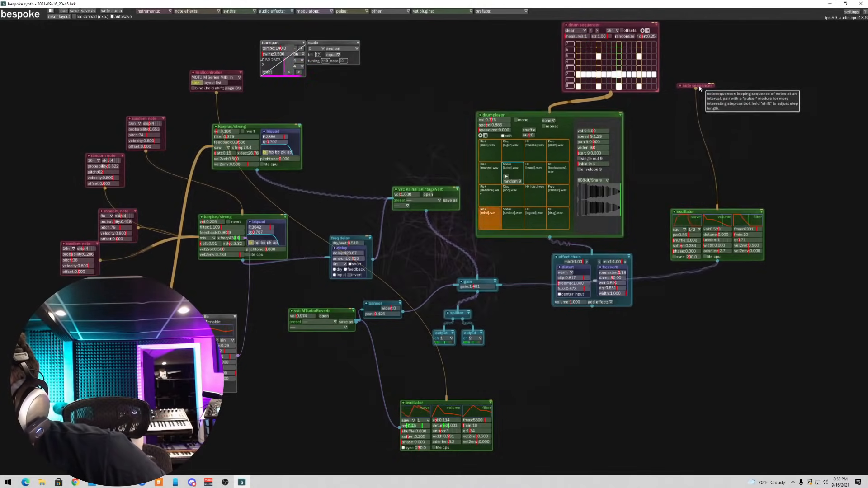
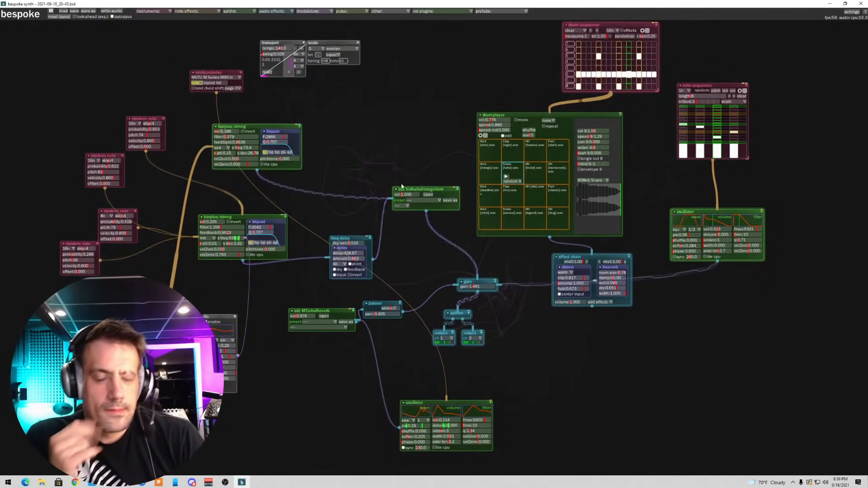
- Add a fubble module above the ValhallaVintageVerb and disable the note sequencer
{"action": "key", "text": "f"}
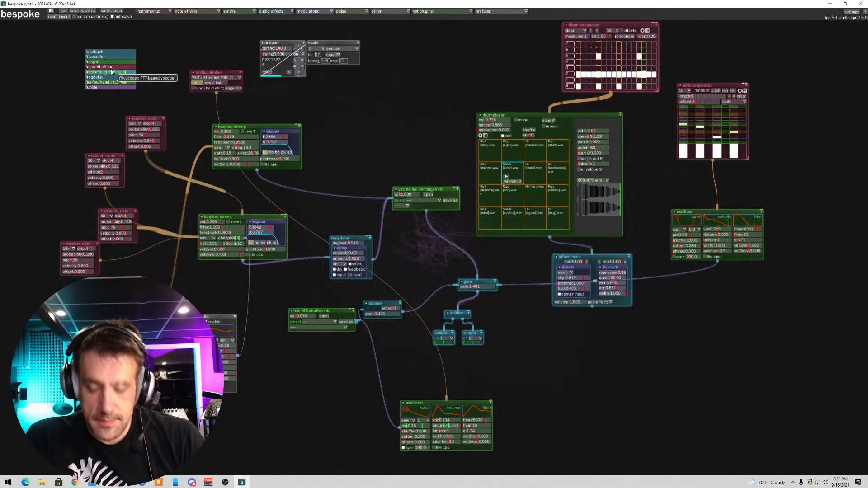
{"action": "left_click", "coordinate": [104, 88]}
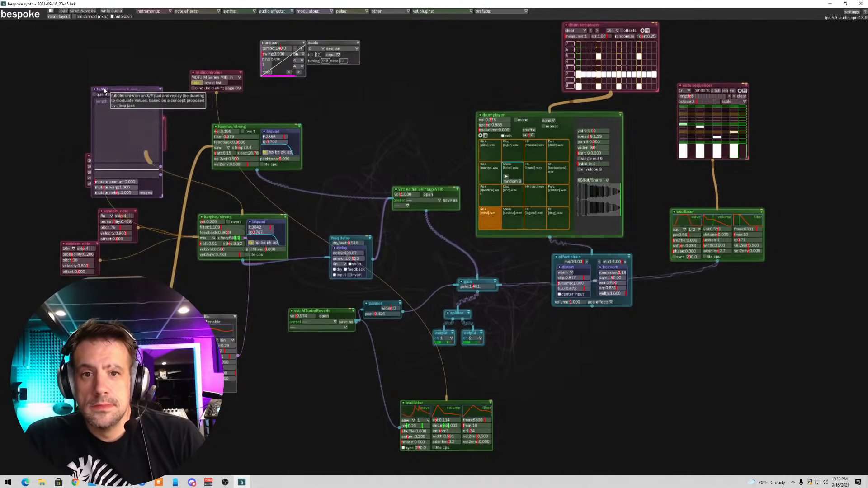
{"action": "left_click", "coordinate": [386, 47]}
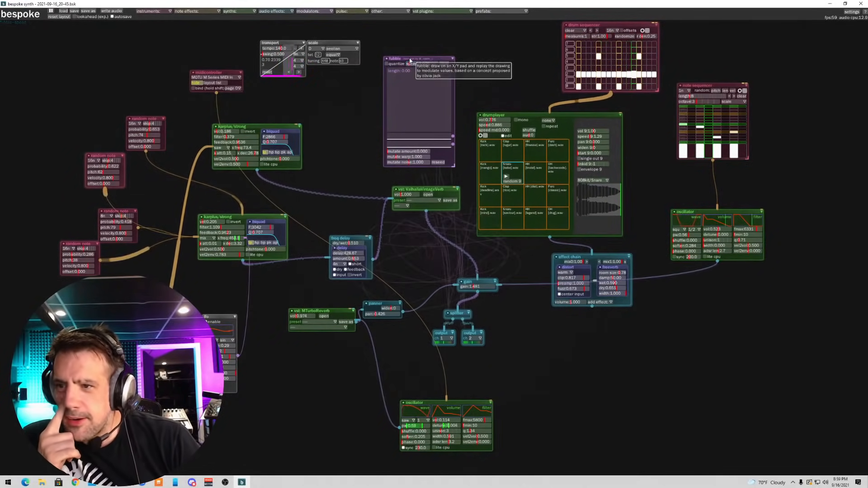
{"action": "left_click_drag", "start_coordinate": [408, 59], "coordinate": [396, 68]}
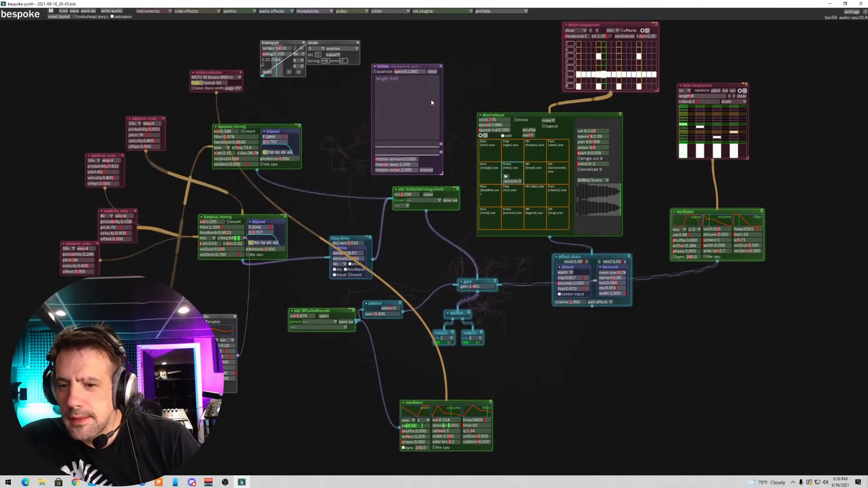
{"action": "left_click", "coordinate": [679, 85]}
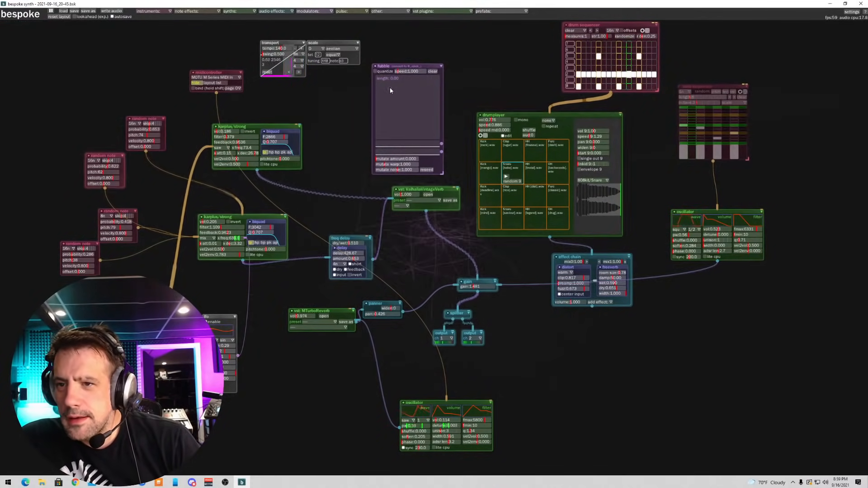
- Try several freehand curves on the fubble's drawing pad, clearing or replacing each one with a new drawing
{"action": "mouse_move", "coordinate": [398, 108]}
{"action": "left_mouse_down"}
{"action": "mouse_move", "coordinate": [409, 102]}
{"action": "mouse_move", "coordinate": [392, 94]}
{"action": "mouse_move", "coordinate": [414, 95]}
{"action": "left_mouse_up"}
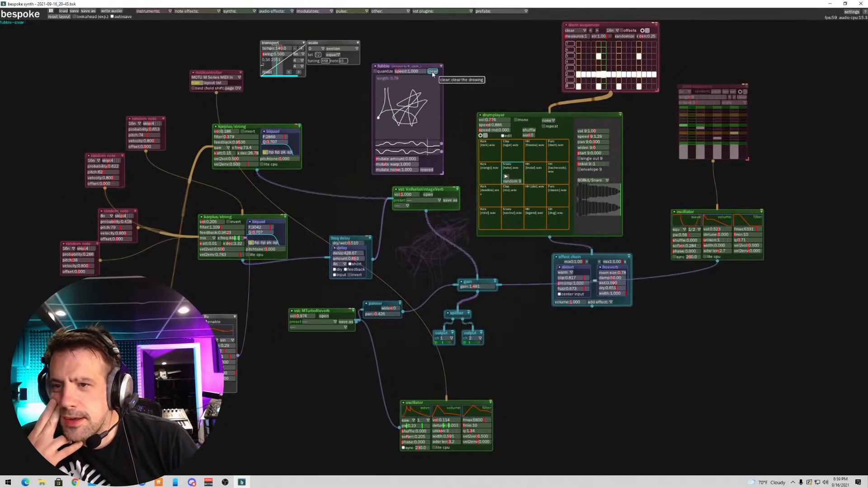
{"action": "left_click", "coordinate": [398, 98]}
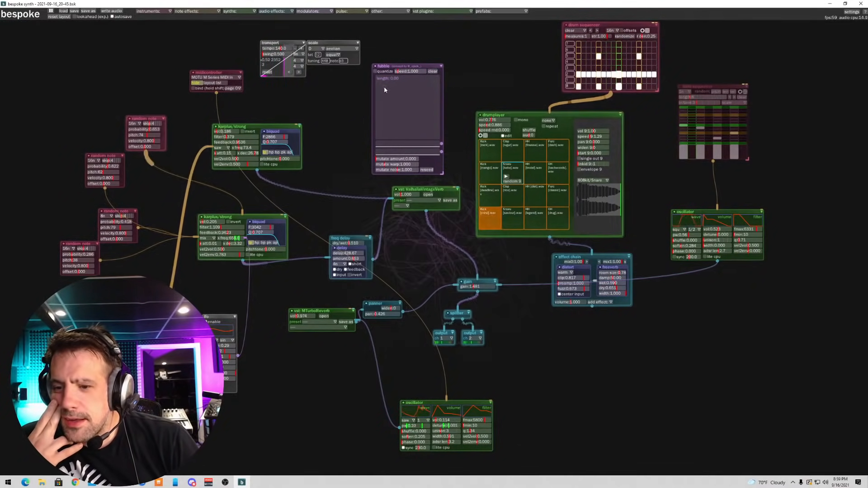
{"action": "left_click", "coordinate": [384, 89]}
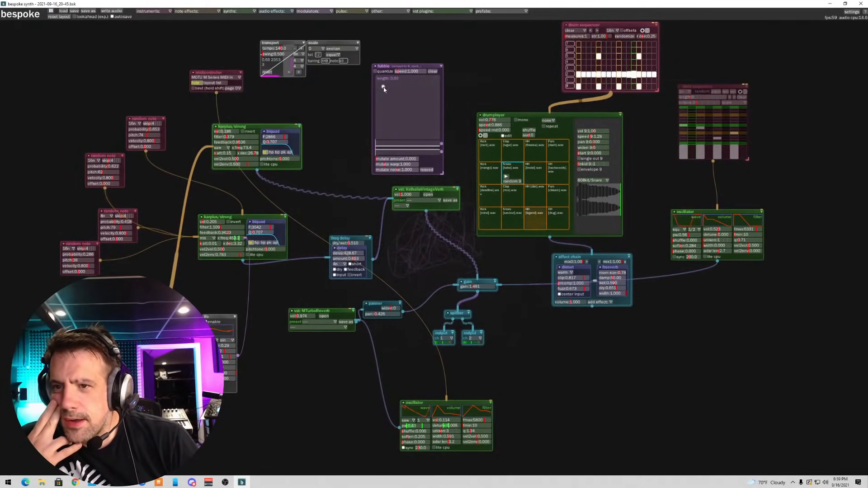
{"action": "left_click_drag", "start_coordinate": [417, 110], "coordinate": [429, 130]}
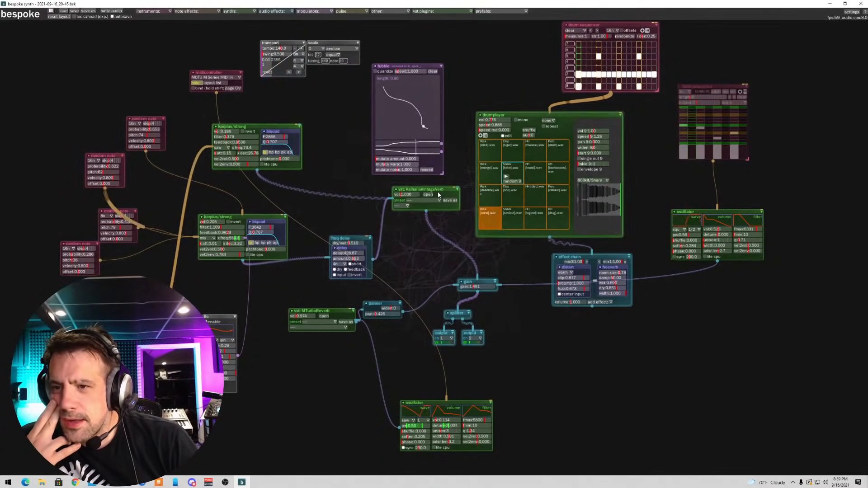
{"action": "left_click_drag", "start_coordinate": [408, 120], "coordinate": [420, 100]}
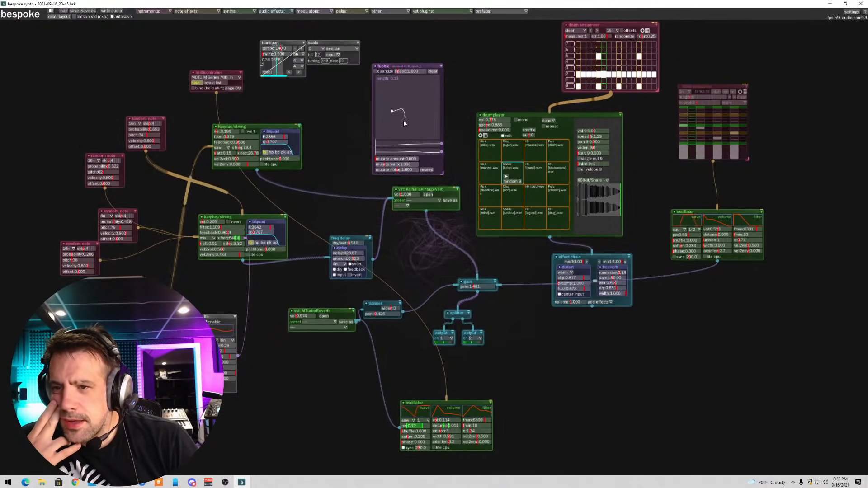
{"action": "mouse_move", "coordinate": [405, 119]}
{"action": "left_mouse_down"}
{"action": "mouse_move", "coordinate": [426, 121]}
{"action": "mouse_move", "coordinate": [402, 113]}
{"action": "left_mouse_up"}
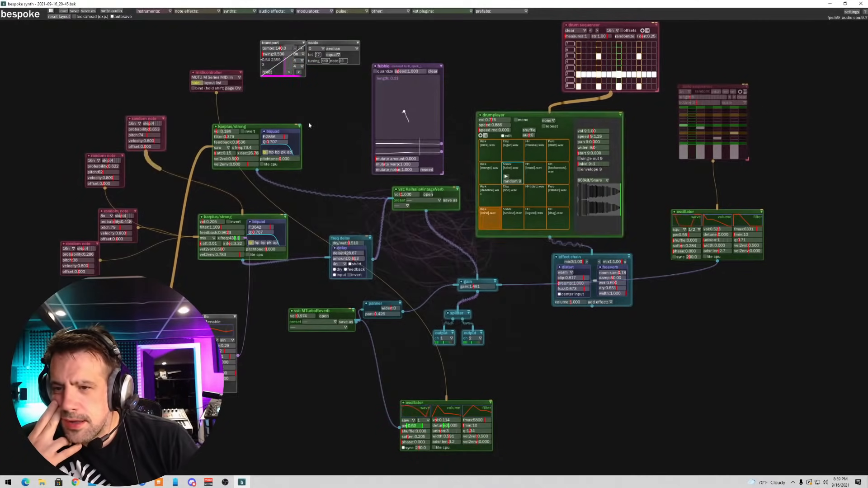
- Disable both karplus/strong synths and move the fubble module to the free area below the effect chain
{"action": "left_click", "coordinate": [215, 126]}
{"action": "left_click", "coordinate": [201, 222]}
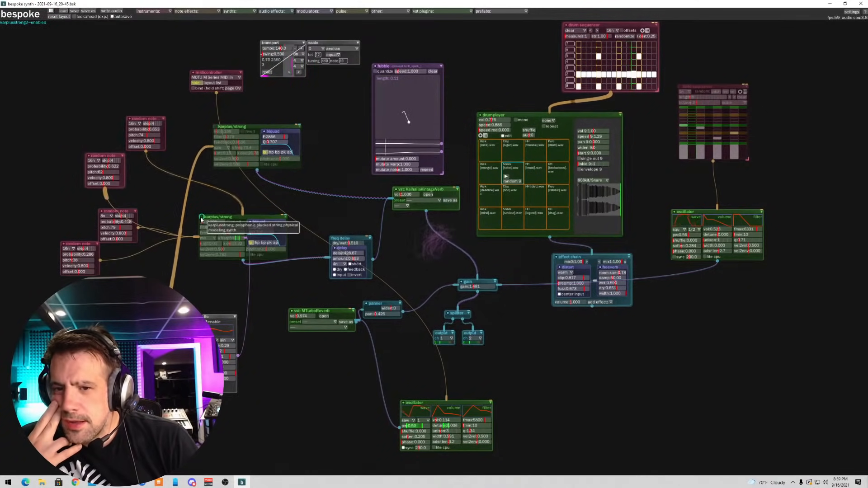
{"action": "left_click_drag", "start_coordinate": [418, 64], "coordinate": [603, 342]}
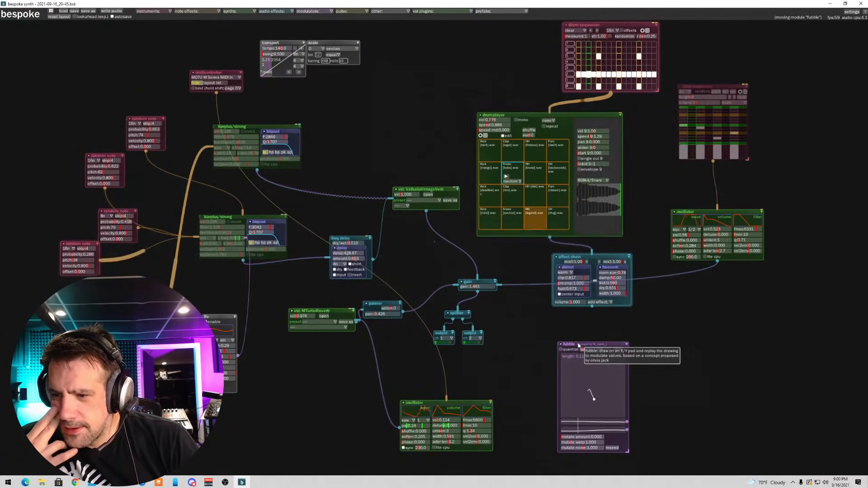
{"action": "left_click_drag", "start_coordinate": [580, 348], "coordinate": [544, 320]}
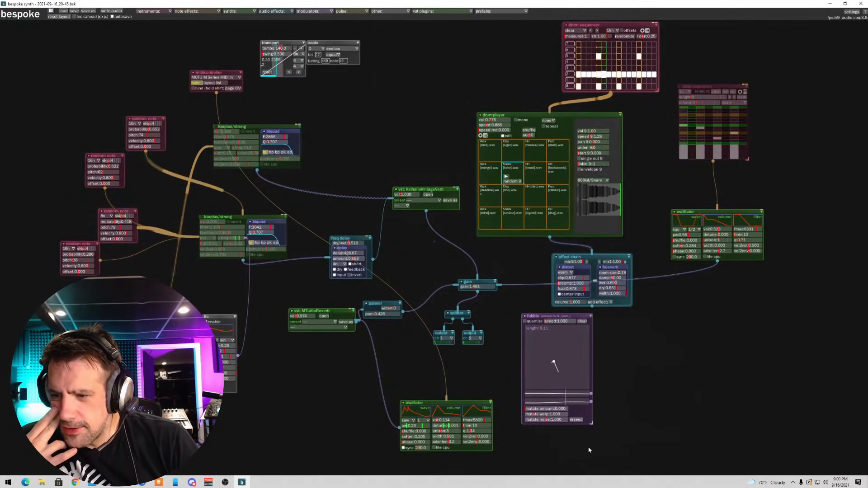
- Fine-tune the fubble's place just beneath the effect chain and draw a large looping scribble across its pad
{"action": "left_click_drag", "start_coordinate": [563, 323], "coordinate": [612, 317]}
{"action": "left_click_drag", "start_coordinate": [619, 426], "coordinate": [556, 418]}
{"action": "left_click_drag", "start_coordinate": [585, 376], "coordinate": [561, 349]}
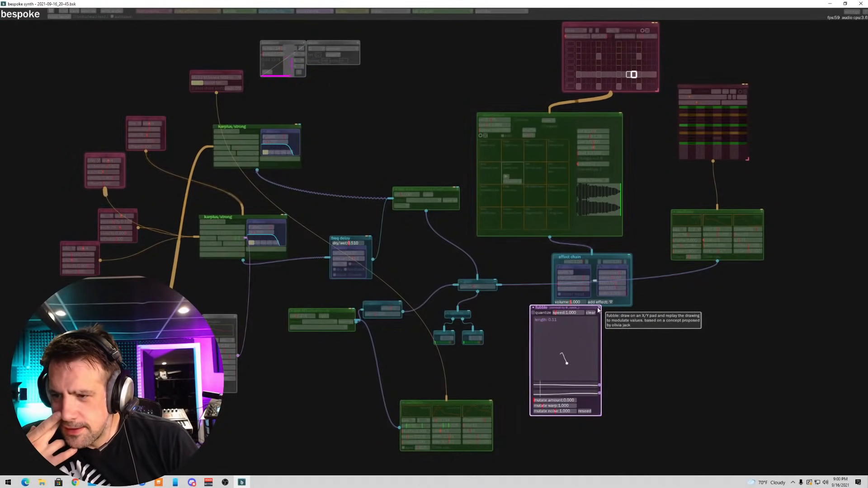
{"action": "left_click", "coordinate": [599, 308]}
{"action": "left_click_drag", "start_coordinate": [581, 307], "coordinate": [587, 319]}
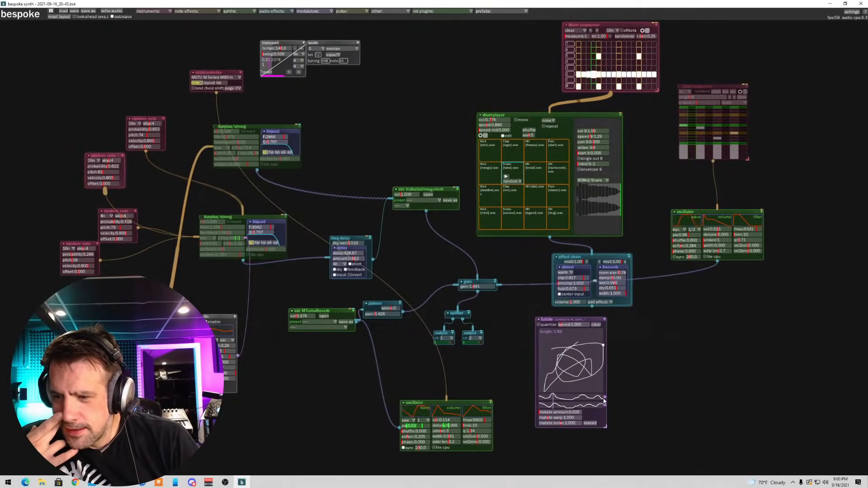
{"action": "left_click_drag", "start_coordinate": [605, 399], "coordinate": [627, 406]}
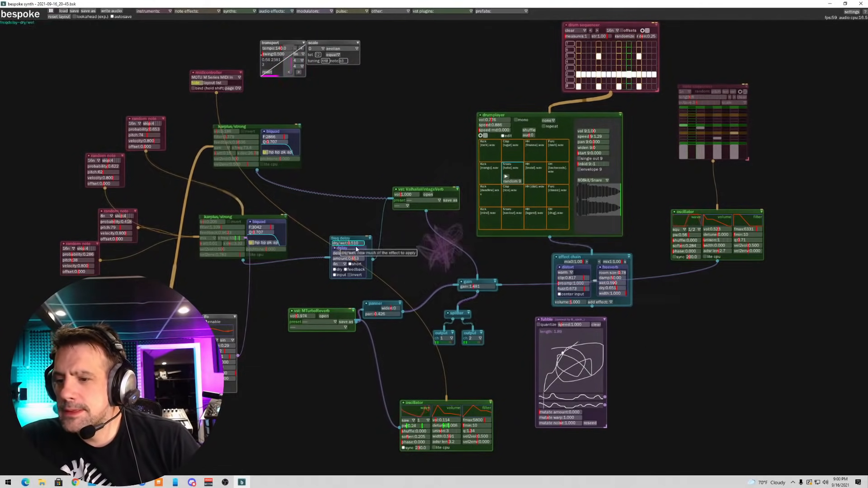
- Add a signalgenerator synth and place it to the right of the fubble, below the second oscillator
{"action": "left_click", "coordinate": [176, 11]}
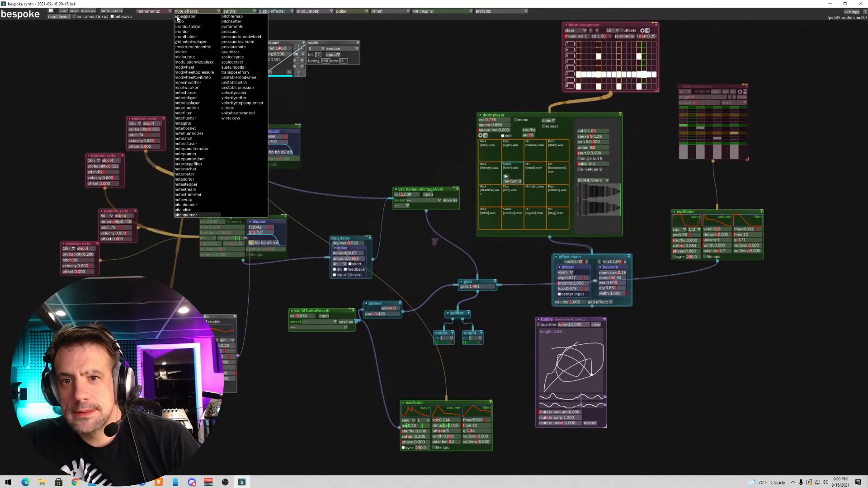
{"action": "left_click", "coordinate": [152, 11]}
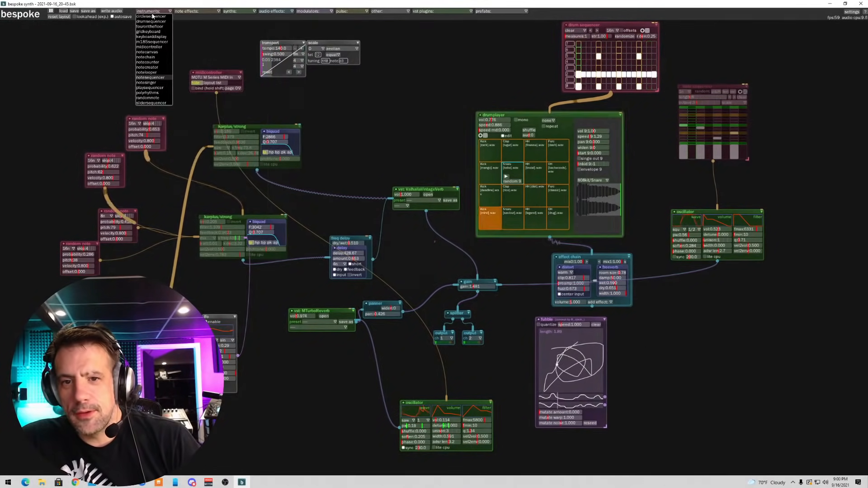
{"action": "left_click", "coordinate": [236, 11]}
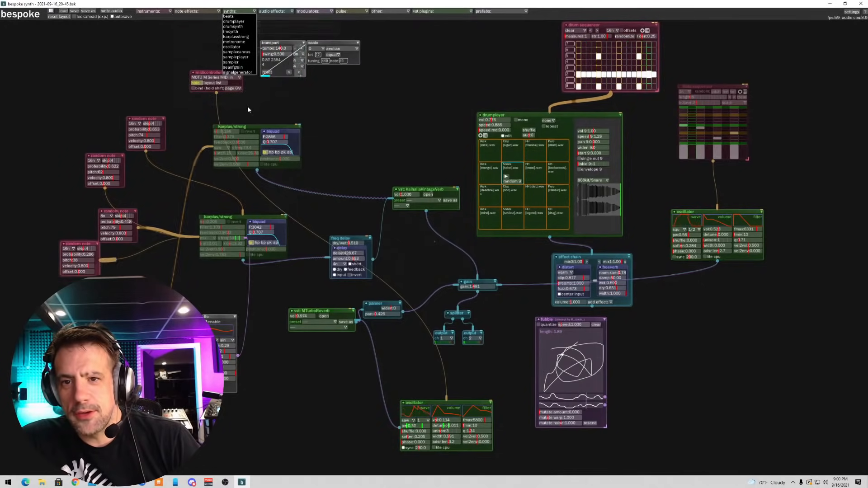
{"action": "left_click", "coordinate": [235, 72]}
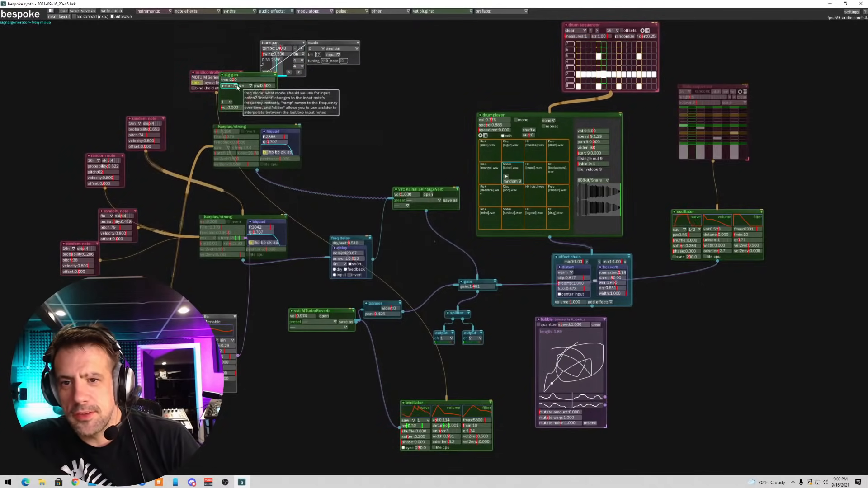
{"action": "left_click", "coordinate": [678, 378]}
- Patch the signal generator's output into the gain and the fubble's upper modulation output to the generator's freq
{"action": "left_click_drag", "start_coordinate": [688, 412], "coordinate": [484, 286]}
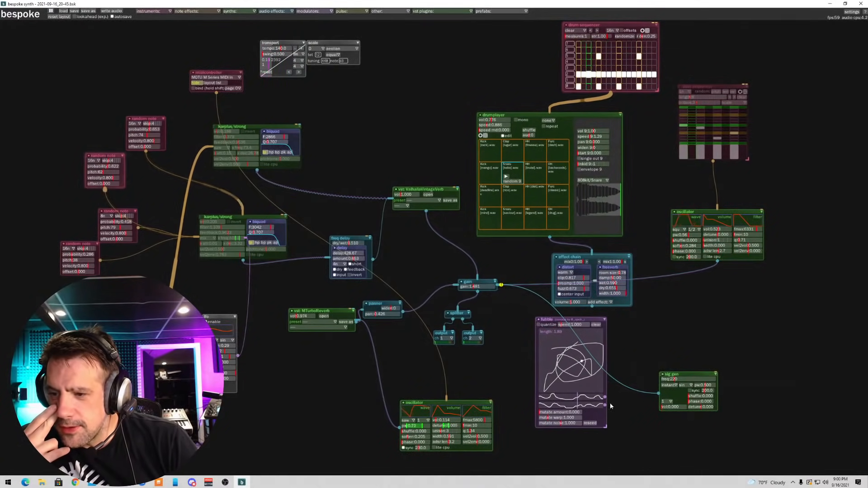
{"action": "left_click_drag", "start_coordinate": [606, 398], "coordinate": [683, 385]}
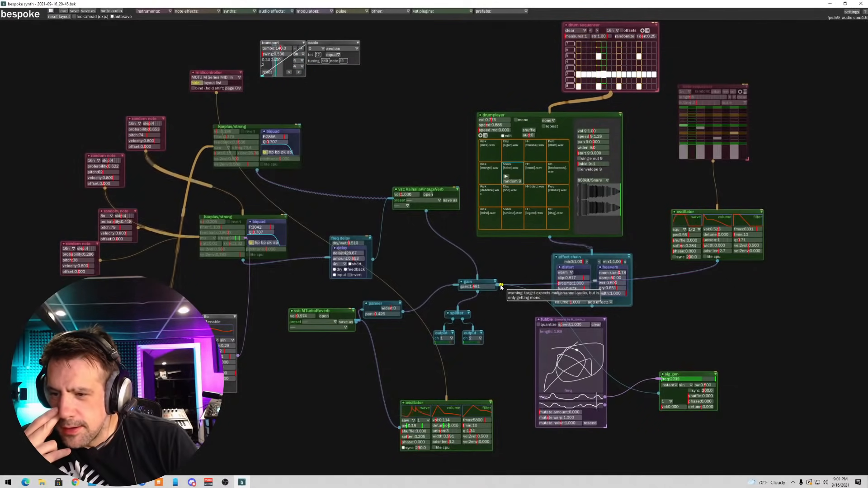
- Disconnect the signal generator's output from the gain module
{"action": "left_click_drag", "start_coordinate": [500, 286], "coordinate": [500, 286]}
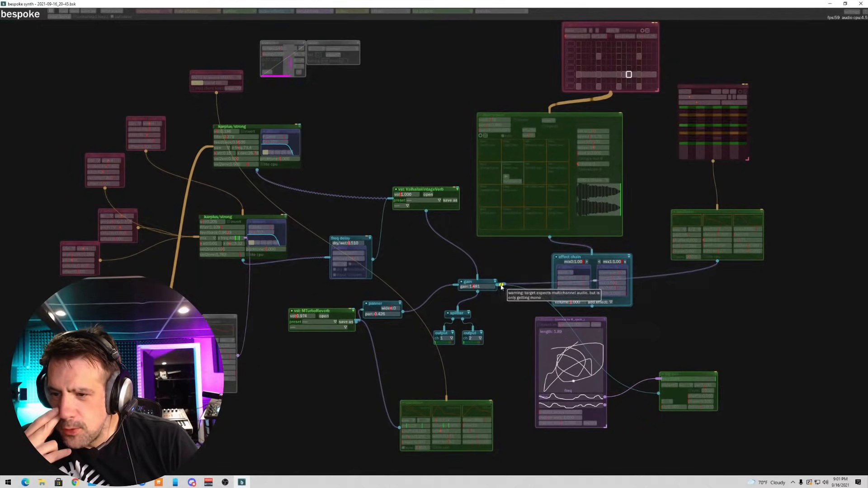
{"action": "left_click_drag", "start_coordinate": [499, 287], "coordinate": [614, 406]}
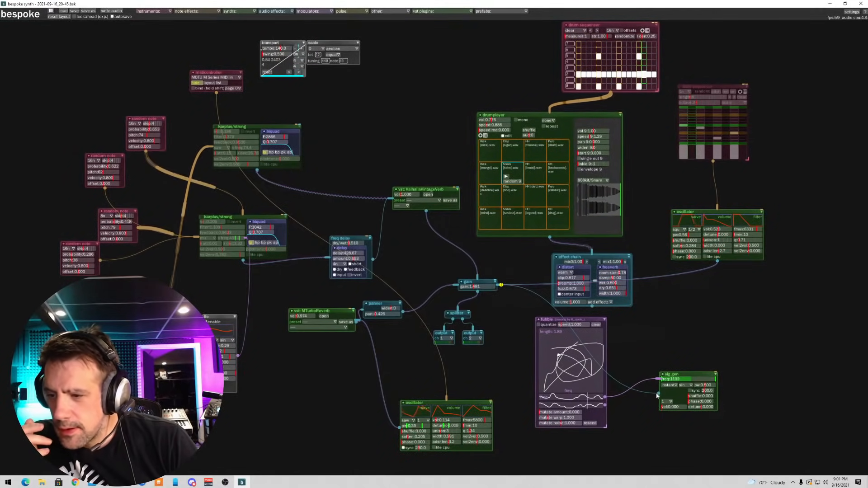
{"action": "left_click_drag", "start_coordinate": [656, 396], "coordinate": [364, 312]}
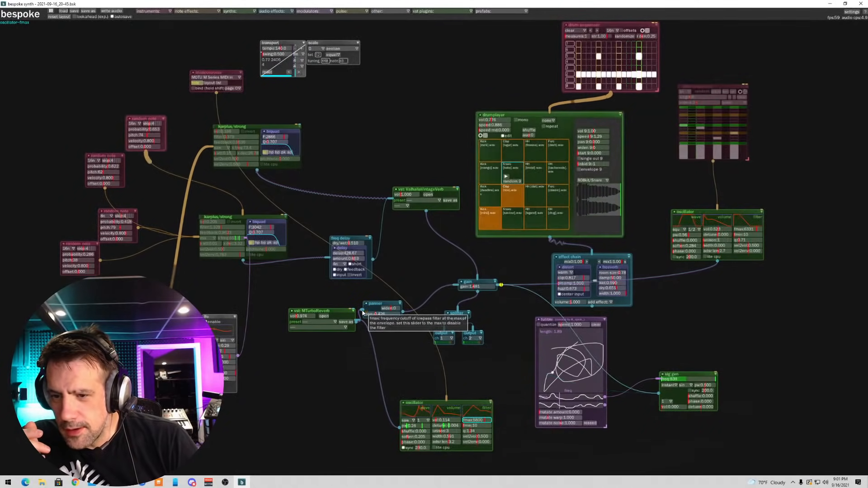
{"action": "left_click", "coordinate": [658, 395]}
{"action": "key", "text": "BackSpace"}
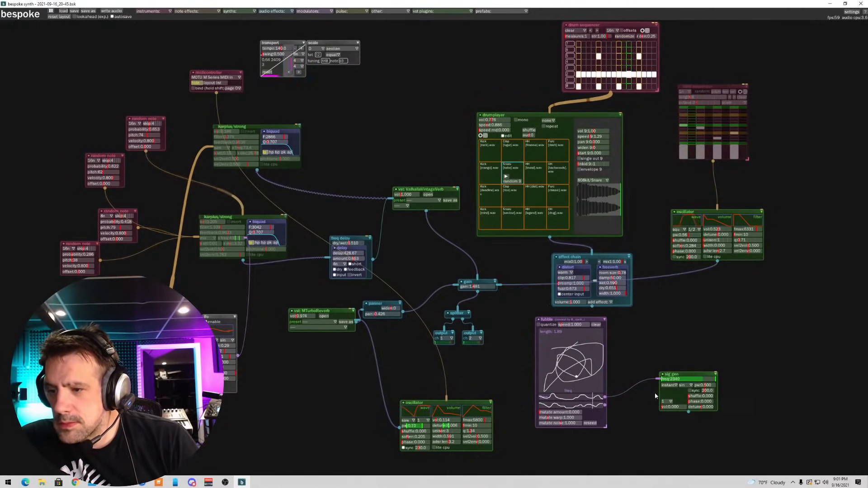
- Move the panner up beside the freq delay and detach the signal generator's output from the gain again
{"action": "left_click_drag", "start_coordinate": [689, 415], "coordinate": [481, 425]}
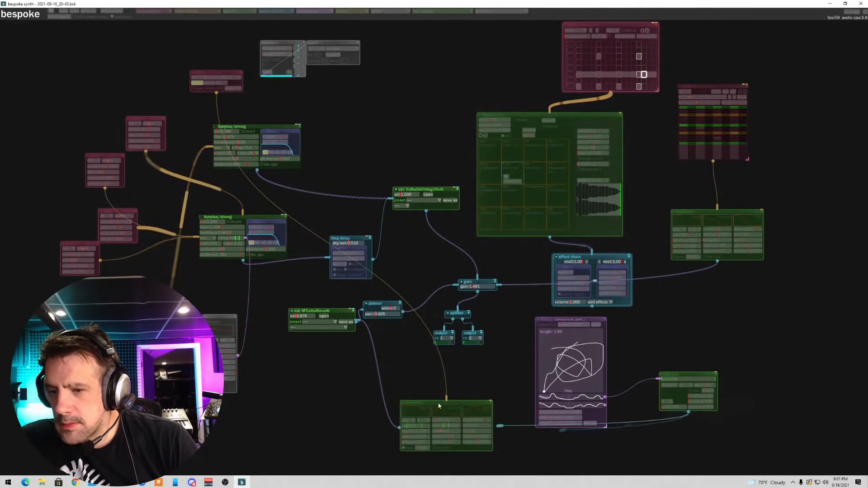
{"action": "left_click_drag", "start_coordinate": [364, 308], "coordinate": [416, 260]}
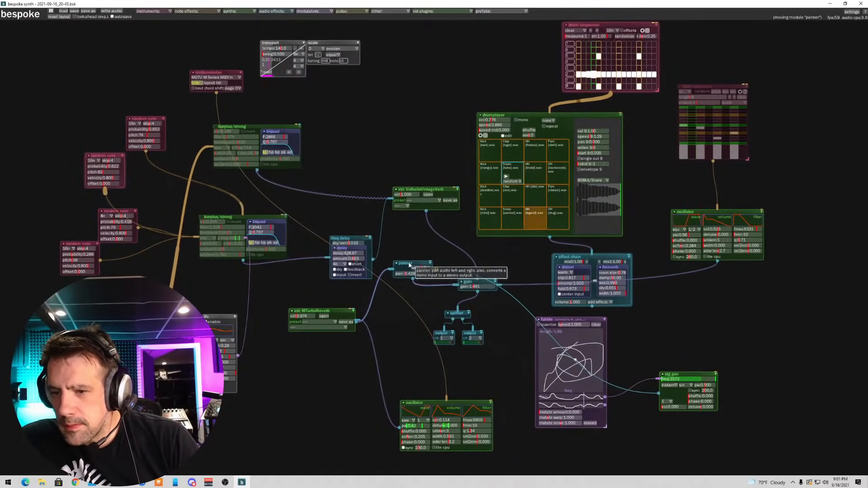
{"action": "left_click_drag", "start_coordinate": [659, 394], "coordinate": [654, 395]}
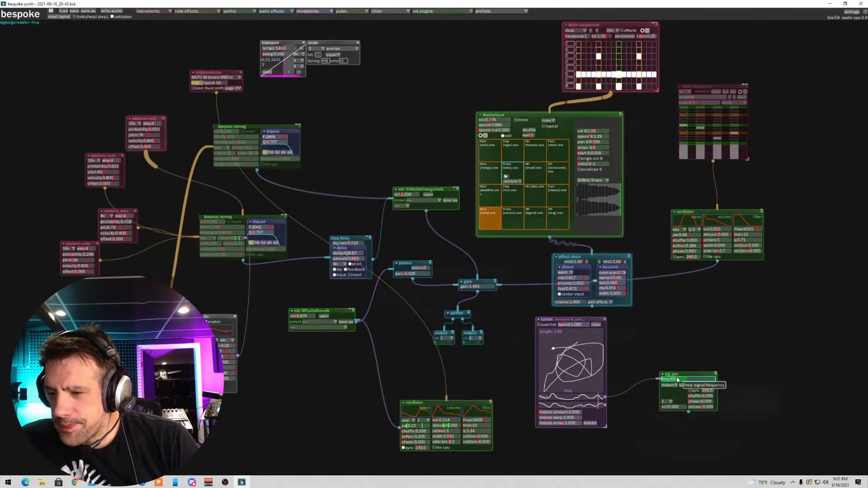
- Move the signal generator up beneath the right-hand oscillator and try patching its output into the splitter
{"action": "left_click_drag", "start_coordinate": [670, 374], "coordinate": [683, 302]}
{"action": "left_click_drag", "start_coordinate": [700, 339], "coordinate": [701, 343]}
{"action": "left_click_drag", "start_coordinate": [452, 325], "coordinate": [459, 312]}
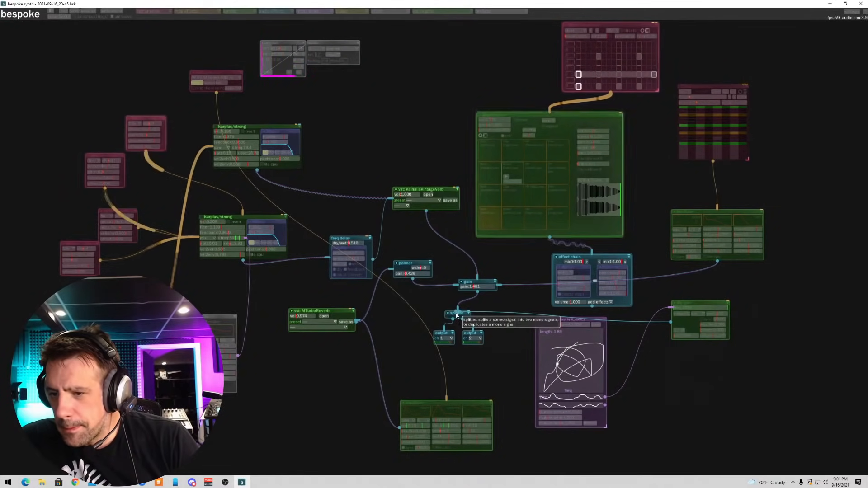
{"action": "left_click_drag", "start_coordinate": [456, 315], "coordinate": [457, 315]}
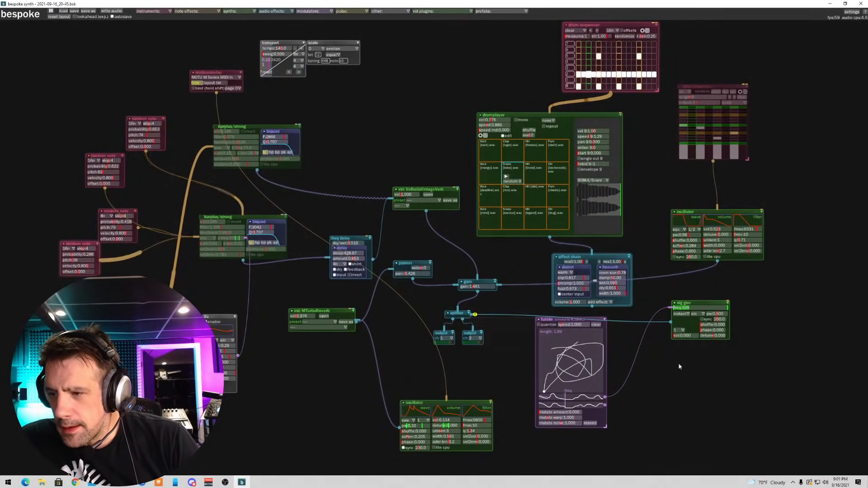
{"action": "left_click_drag", "start_coordinate": [670, 323], "coordinate": [666, 327]}
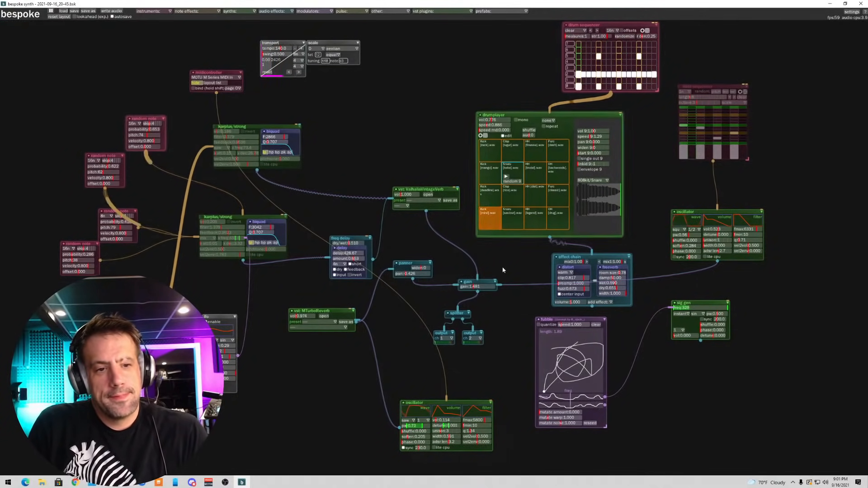
- Move the signal generator closer to the effect chain, patch its output into the gain and set its vol to 0.182
{"action": "left_click_drag", "start_coordinate": [712, 306], "coordinate": [687, 305]}
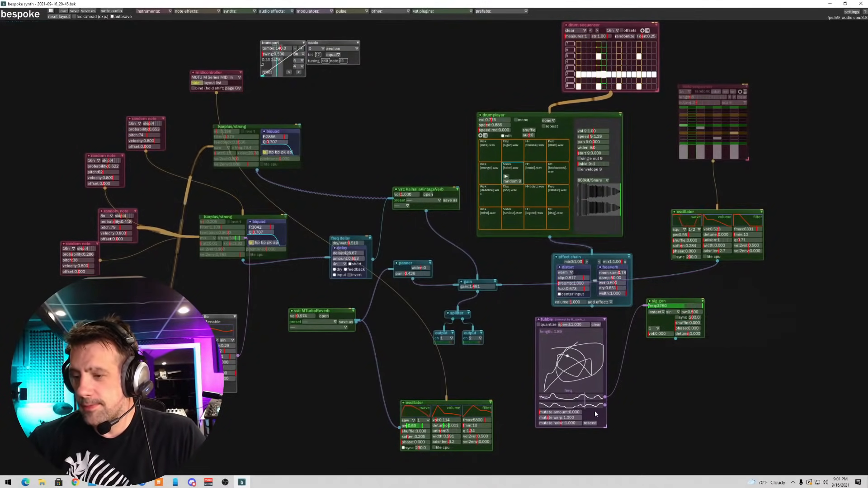
{"action": "left_click", "coordinate": [670, 321]}
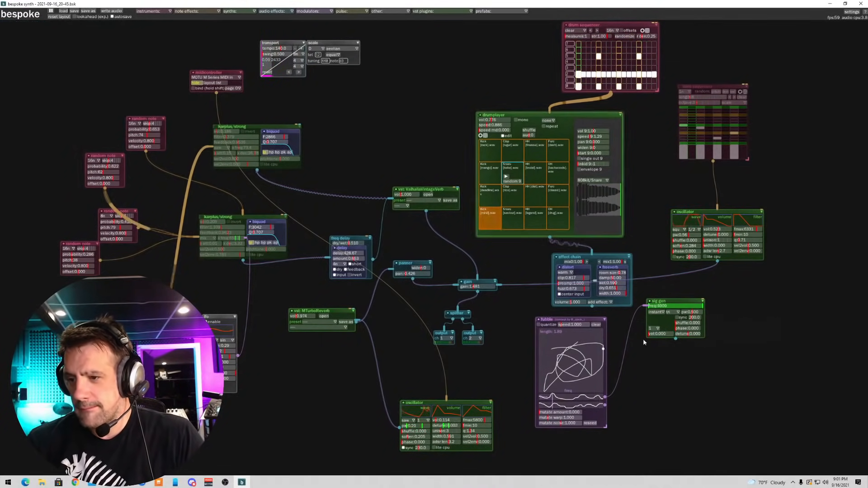
{"action": "left_click_drag", "start_coordinate": [672, 333], "coordinate": [479, 285]}
{"action": "left_click_drag", "start_coordinate": [658, 334], "coordinate": [653, 339]}
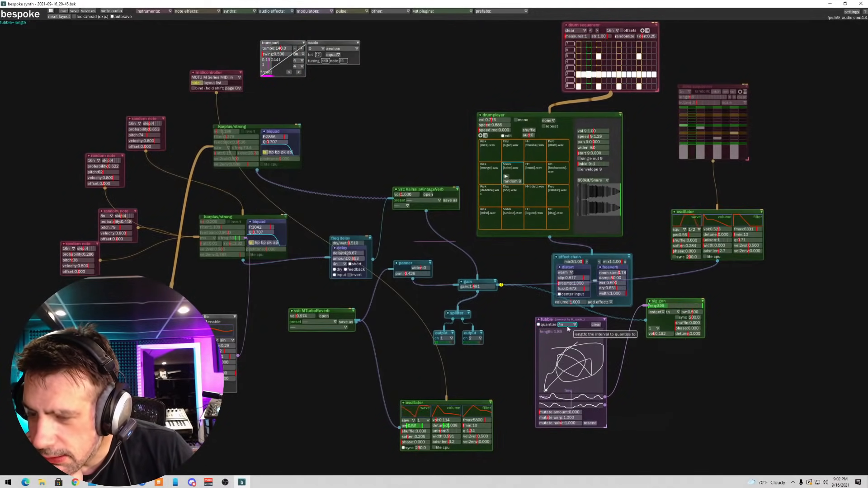
- Draw a short zigzag quantized to 4n in the fubble and experiment with its mutate amount, warp and noise, raising noise to 2.000
{"action": "left_click", "coordinate": [567, 325]}
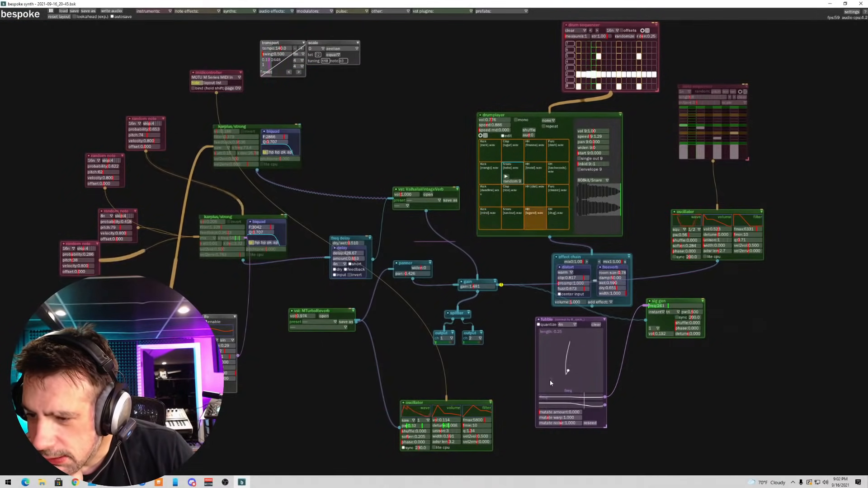
{"action": "mouse_move", "coordinate": [562, 354]}
{"action": "left_mouse_down"}
{"action": "mouse_move", "coordinate": [577, 357]}
{"action": "mouse_move", "coordinate": [582, 377]}
{"action": "left_mouse_up"}
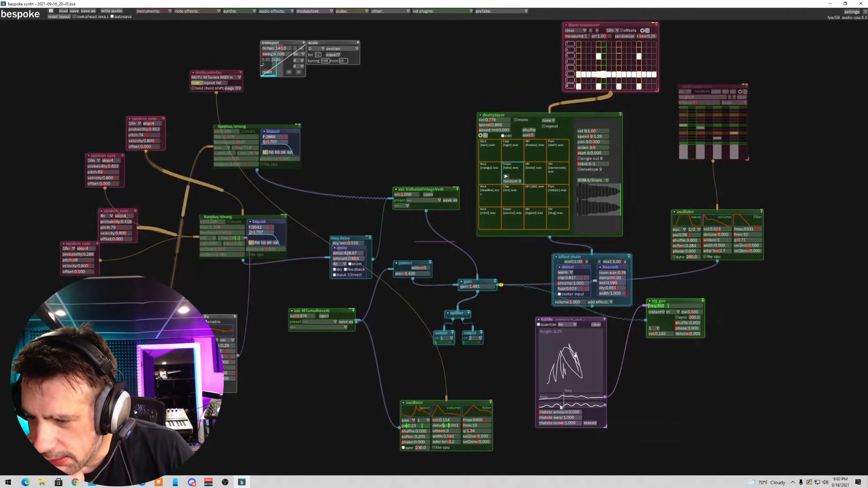
{"action": "left_click_drag", "start_coordinate": [560, 411], "coordinate": [580, 412]}
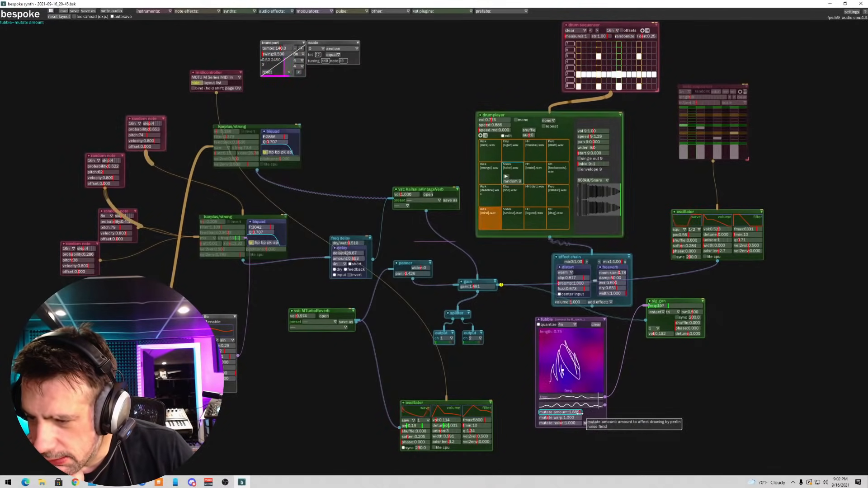
{"action": "mouse_move", "coordinate": [581, 418]}
{"action": "left_mouse_down"}
{"action": "mouse_move", "coordinate": [561, 418]}
{"action": "mouse_move", "coordinate": [583, 423]}
{"action": "left_mouse_up"}
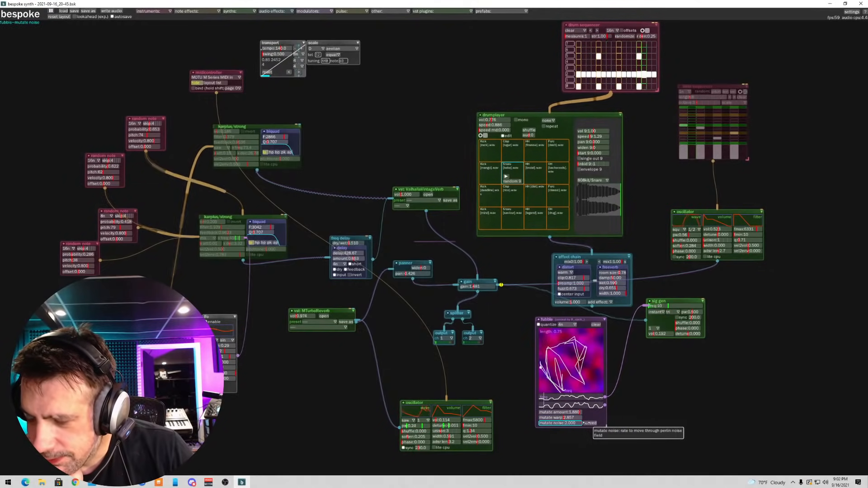
{"action": "left_click_drag", "start_coordinate": [580, 417], "coordinate": [541, 412]}
- Delete the fubble and the signal generator from the patch
{"action": "left_click_drag", "start_coordinate": [528, 309], "coordinate": [589, 435]}
{"action": "key", "text": "Delete"}
{"action": "left_click_drag", "start_coordinate": [695, 284], "coordinate": [672, 335]}
{"action": "key", "text": "Delete"}
{"action": "left_click", "coordinate": [505, 218]}
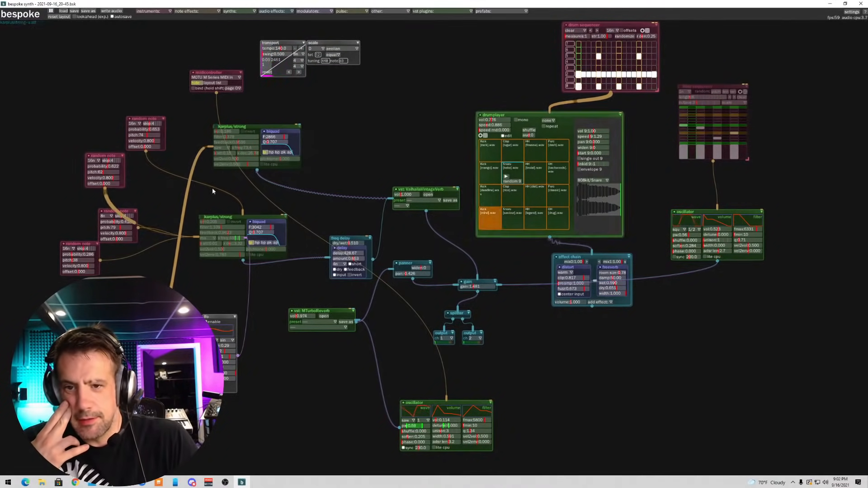
- Enable the upper karplus/strong synth again and clear the drum sequencer's whole pattern
{"action": "left_click", "coordinate": [216, 130]}
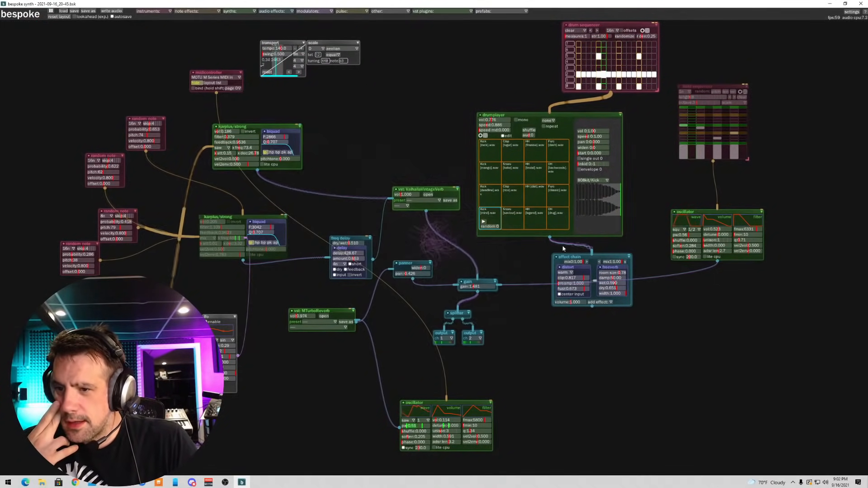
{"action": "left_click_drag", "start_coordinate": [592, 306], "coordinate": [555, 355]}
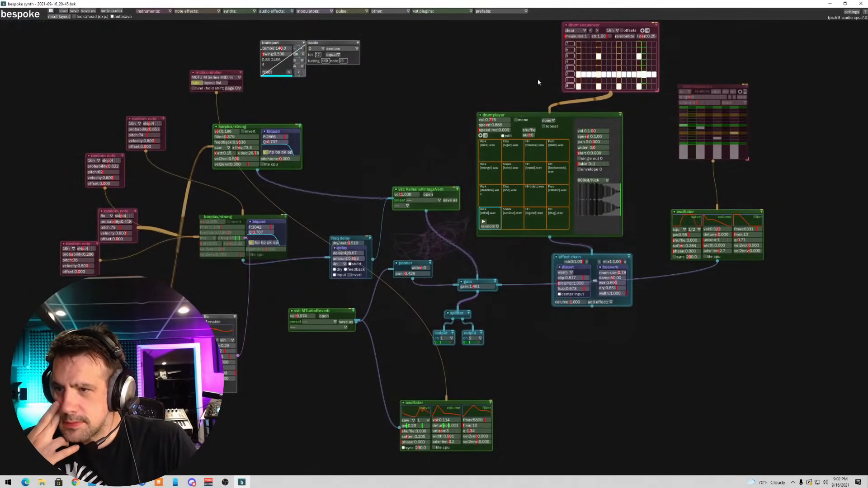
{"action": "left_click", "coordinate": [570, 31]}
{"action": "left_click", "coordinate": [568, 36]}
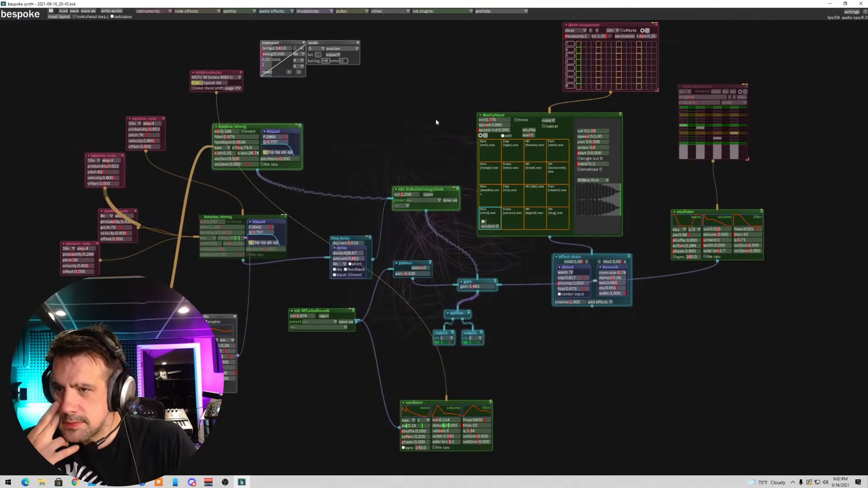
- Move the drumplayer up above the ValhallaVintageVerb and try another route for the effect chain's output
{"action": "left_click_drag", "start_coordinate": [501, 114], "coordinate": [444, 58]}
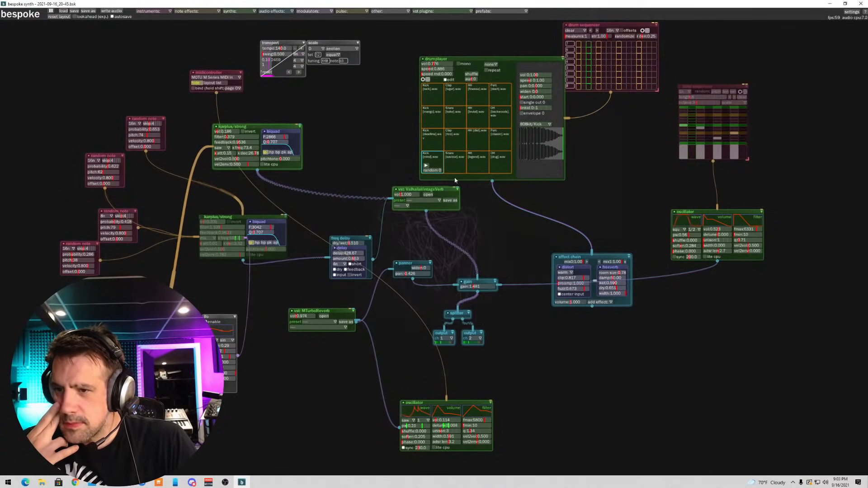
{"action": "left_click_drag", "start_coordinate": [594, 310], "coordinate": [433, 292]}
{"action": "left_click_drag", "start_coordinate": [443, 257], "coordinate": [479, 283]}
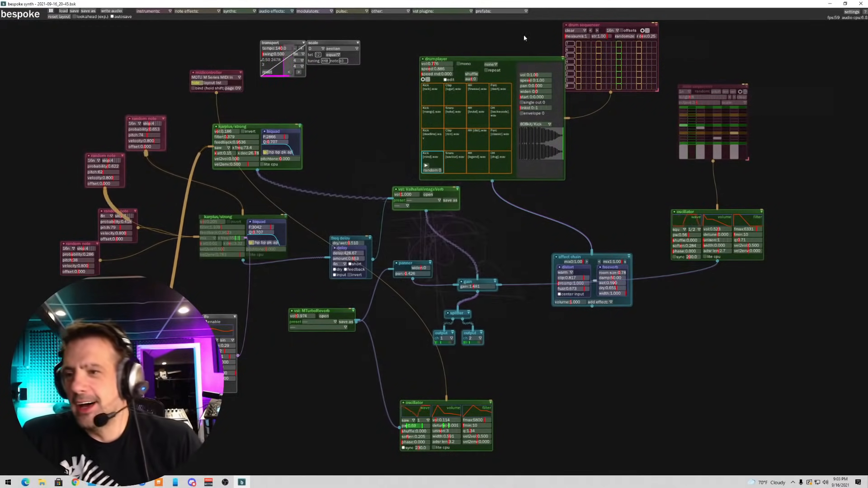
- Add the MConvolutionEZ VST plugin to the right of the drumplayer
{"action": "left_click", "coordinate": [499, 10]}
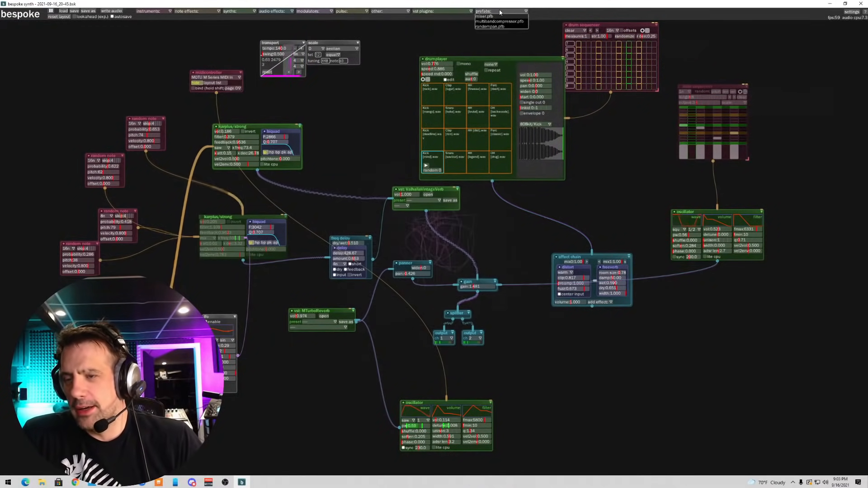
{"action": "left_click", "coordinate": [430, 12]}
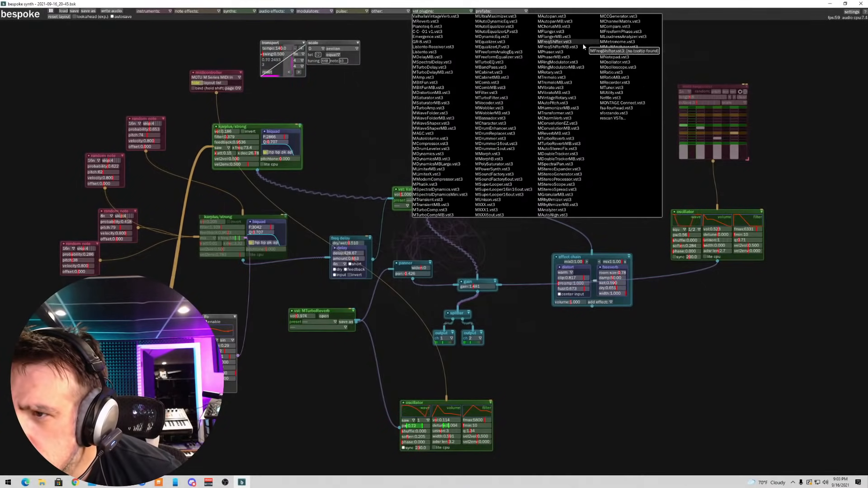
{"action": "left_click", "coordinate": [587, 123]}
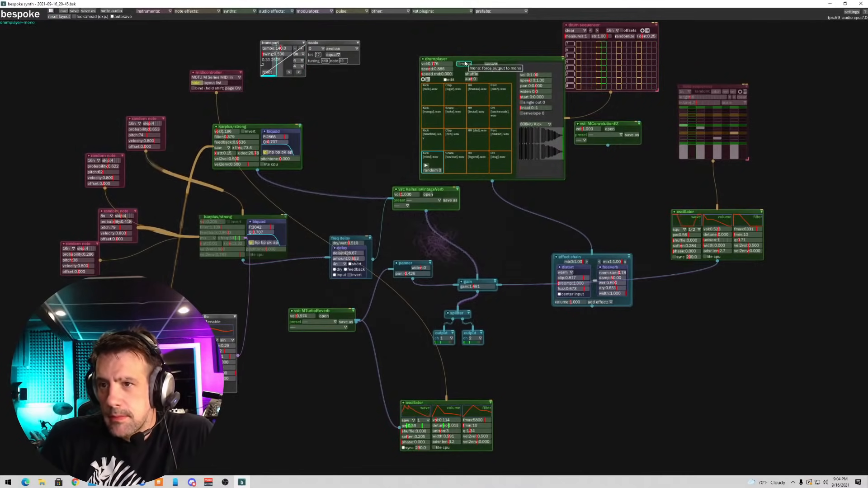
- Arrange MConvolutionEZ above the effect chain and route the drumplayer through both of them into the gain
{"action": "left_click_drag", "start_coordinate": [600, 126], "coordinate": [627, 178]}
{"action": "left_click_drag", "start_coordinate": [591, 252], "coordinate": [573, 217]}
{"action": "left_click_drag", "start_coordinate": [579, 266], "coordinate": [483, 275]}
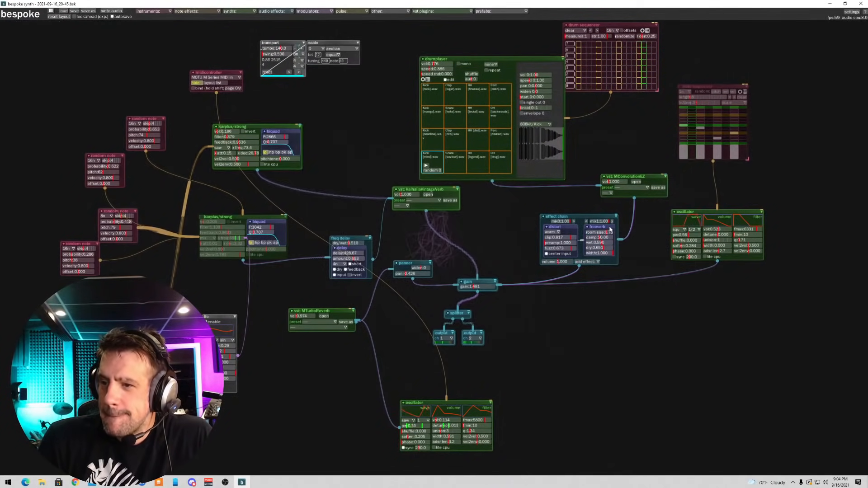
- Remove the distort and freeverb effects from the effect chain
{"action": "left_click", "coordinate": [573, 221]}
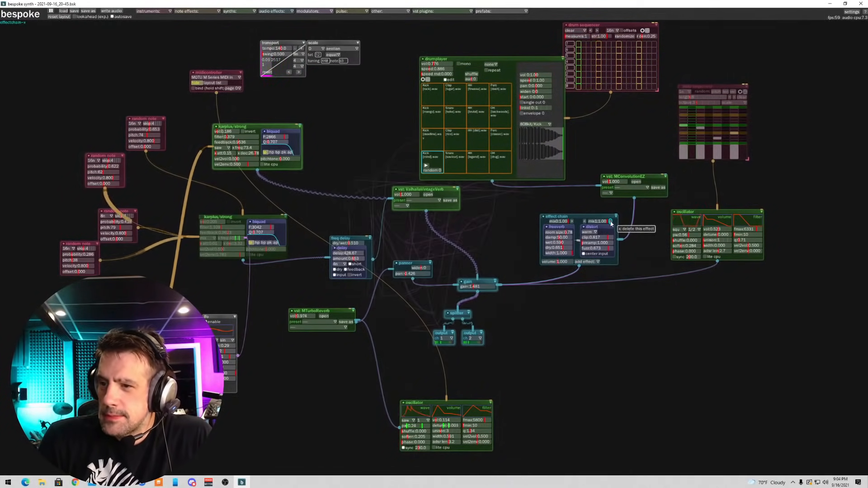
{"action": "left_click", "coordinate": [610, 222]}
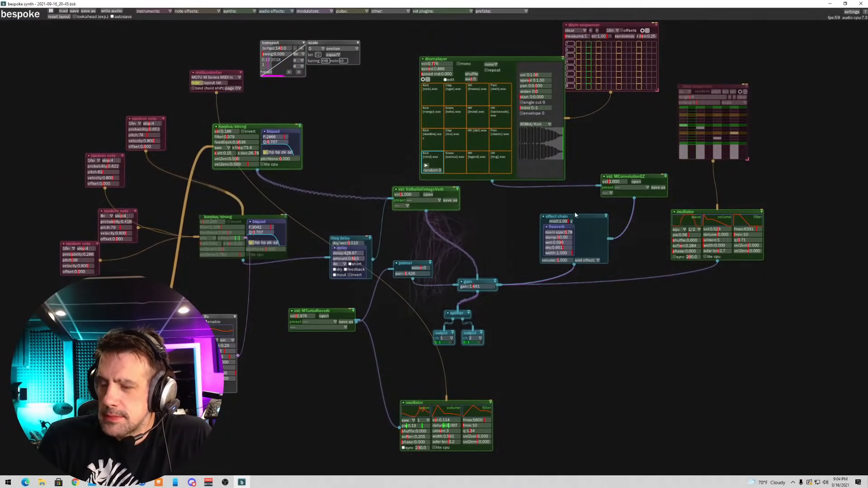
{"action": "left_click", "coordinate": [572, 221]}
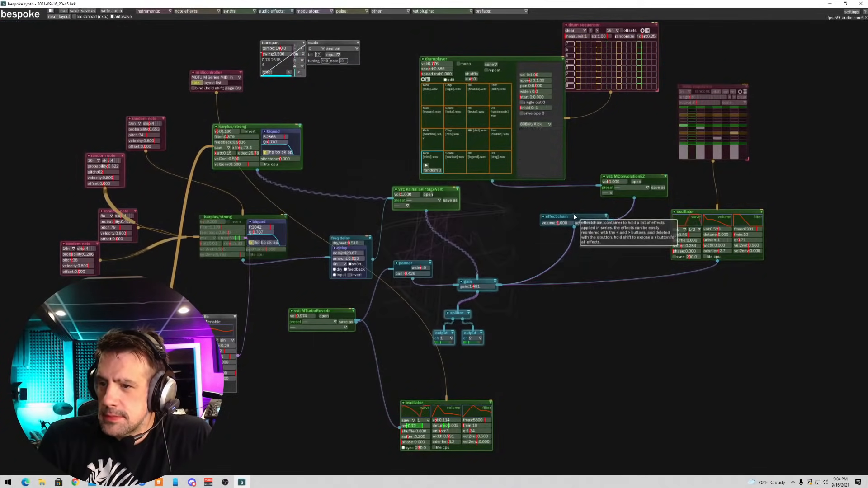
- Audition the drumplayer's selected kick pad and enter a few sparse steps in the drum sequencer's lowest two rows
{"action": "left_click", "coordinate": [426, 166]}
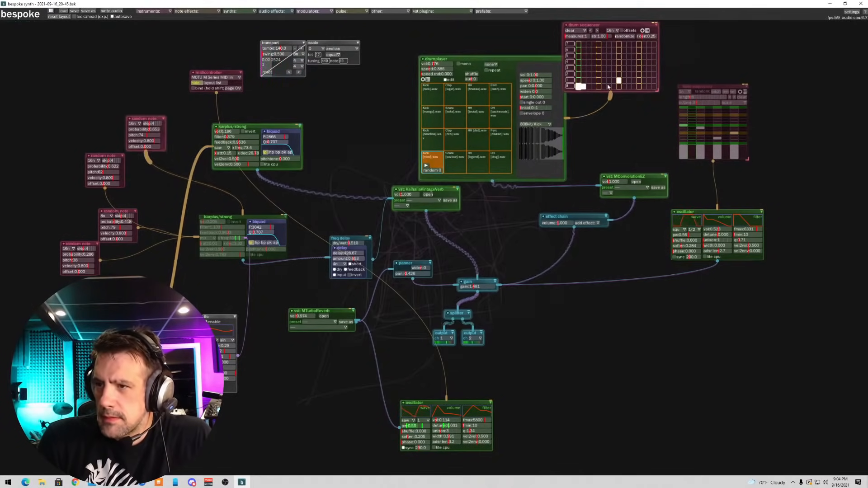
- Open the MConvolutionEZ editor, place it over the drumplayer and audition Room, Chambers and Hall impulse responses, including Long hall 2.flac
{"action": "left_click", "coordinate": [636, 181]}
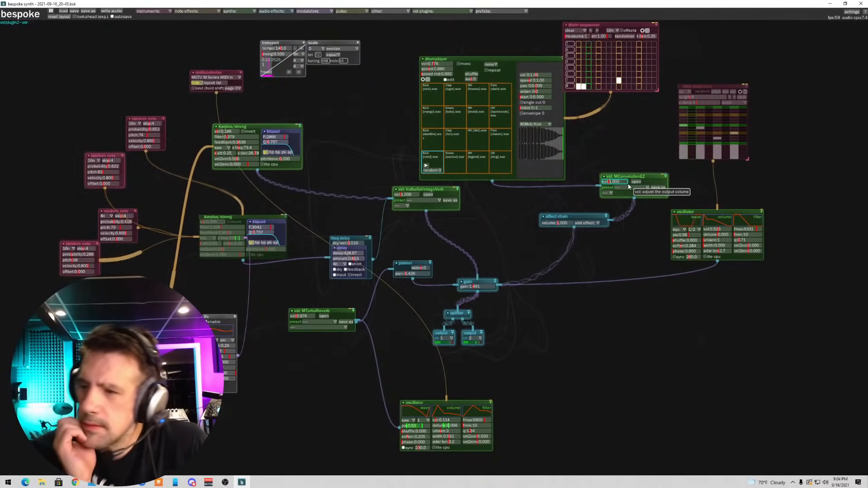
{"action": "left_click_drag", "start_coordinate": [310, 120], "coordinate": [490, 70]}
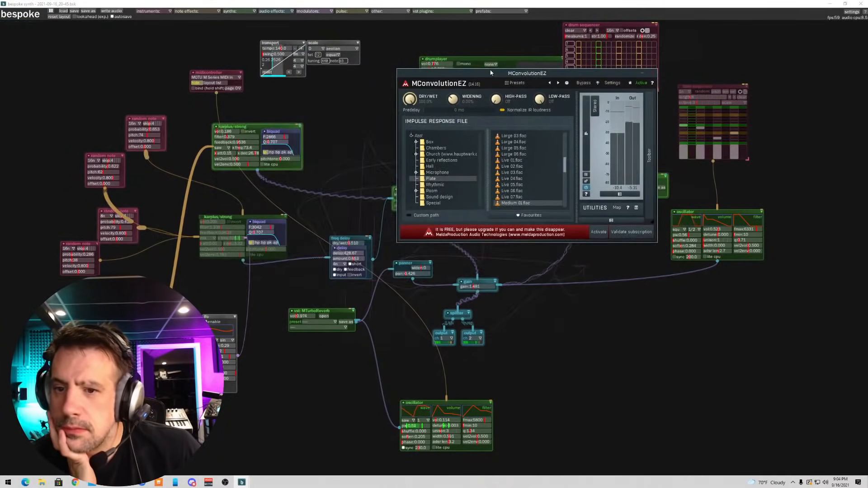
{"action": "left_click", "coordinate": [444, 191]}
{"action": "left_click", "coordinate": [528, 166]}
{"action": "left_click", "coordinate": [430, 150]}
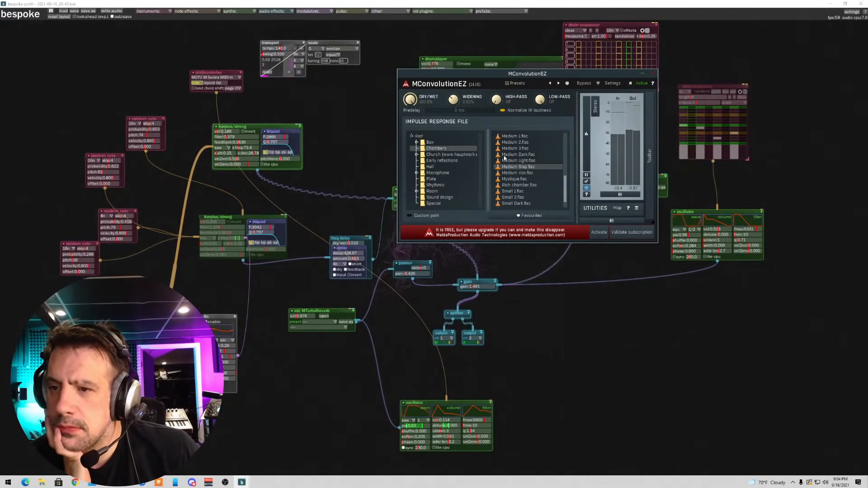
{"action": "left_click", "coordinate": [430, 167]}
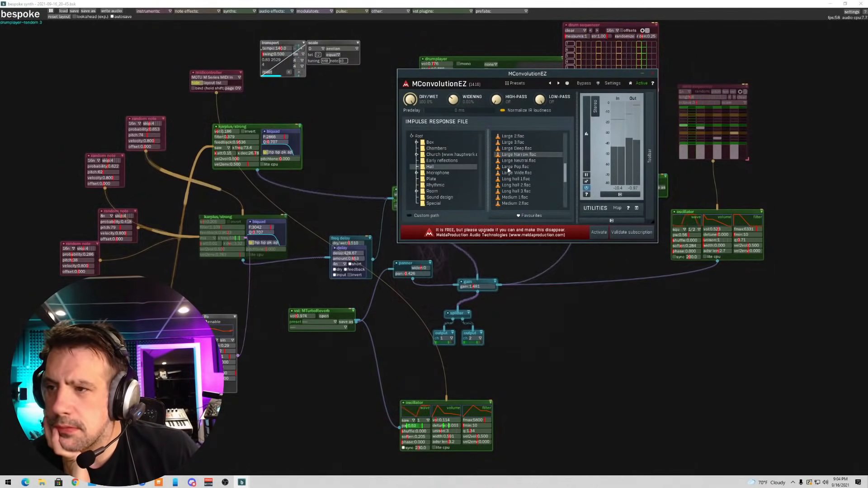
{"action": "left_click", "coordinate": [505, 185]}
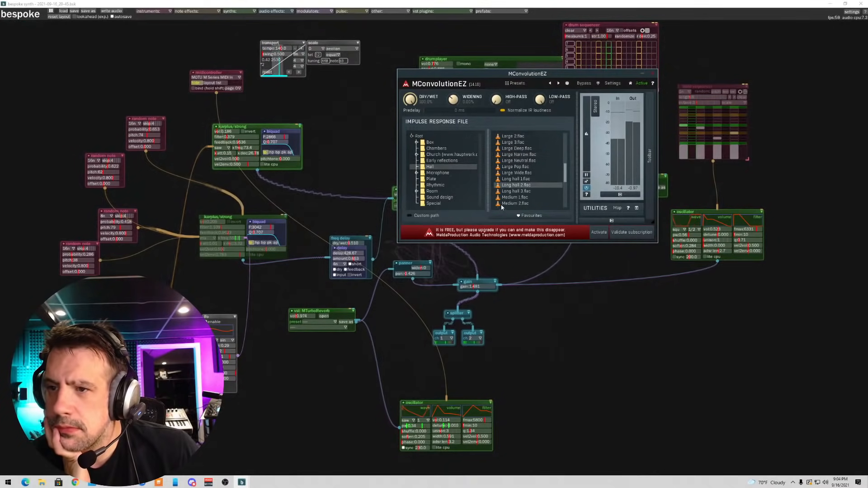
- Audition further impulse responses from Sound design, Special, Early reflections and Chambers, such as Reverse 3.flac, ER 5.flac and Big chamber for snare.flac
{"action": "left_click", "coordinate": [473, 198]}
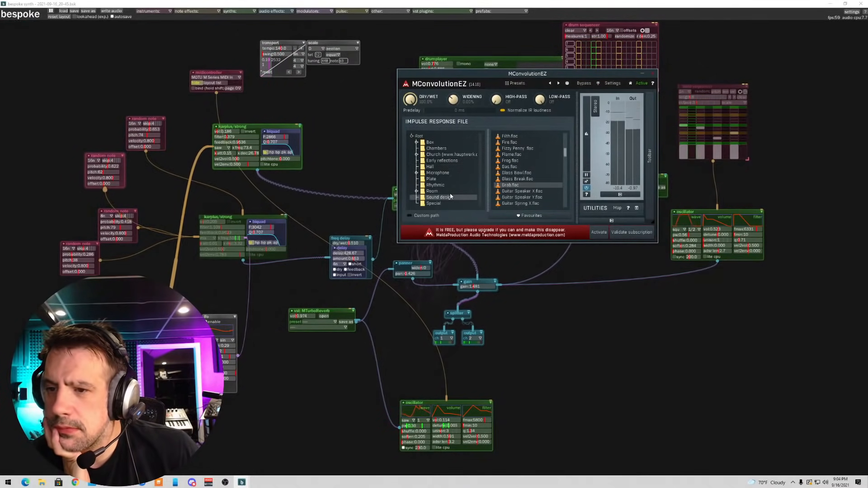
{"action": "left_click", "coordinate": [434, 203]}
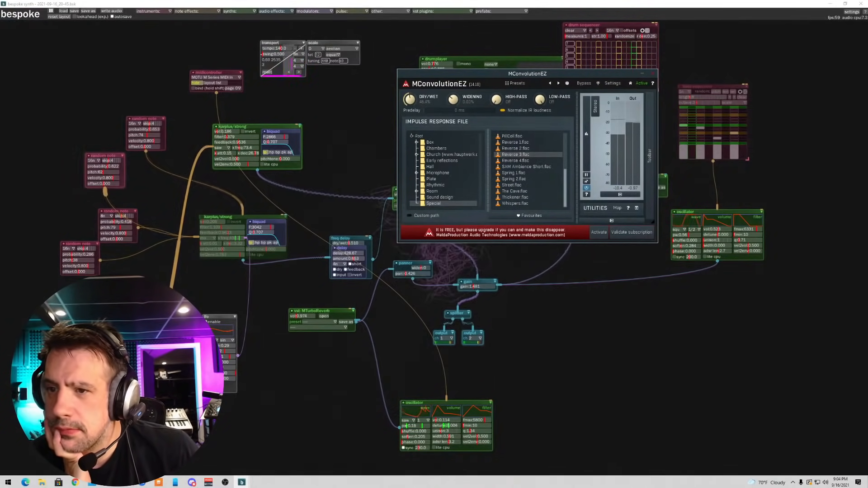
{"action": "left_click", "coordinate": [443, 162]}
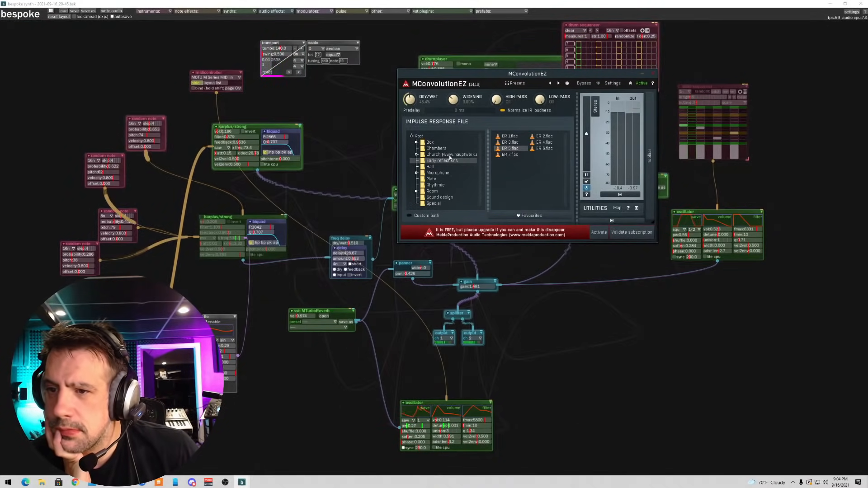
{"action": "left_click", "coordinate": [436, 148]}
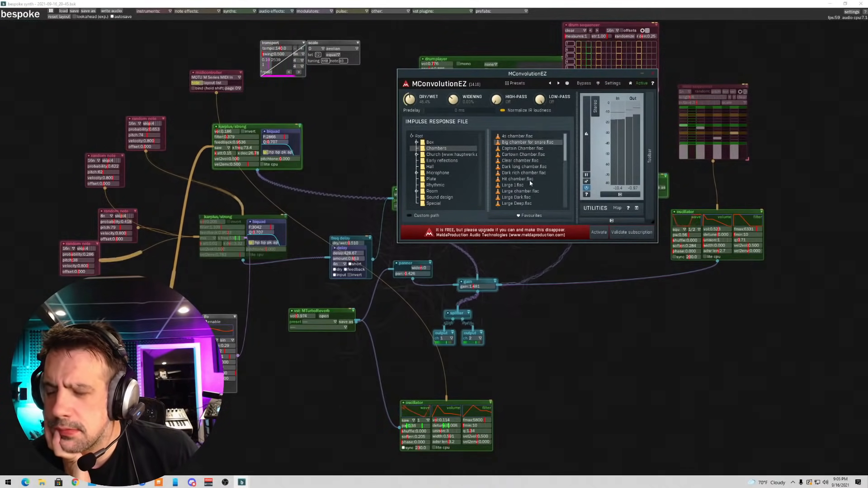
{"action": "scroll", "coordinate": [522, 202], "scroll_direction": "down", "scroll_amount": 2}
{"action": "scroll", "coordinate": [519, 163], "scroll_direction": "down", "scroll_amount": 2}
{"action": "scroll", "coordinate": [515, 203], "scroll_direction": "down", "scroll_amount": 2}
{"action": "left_click", "coordinate": [516, 192]}
- Audition ER 7.flac from Early reflections and browse the Microphone, Plate and Rhythmic impulse responses
{"action": "left_click", "coordinate": [439, 161]}
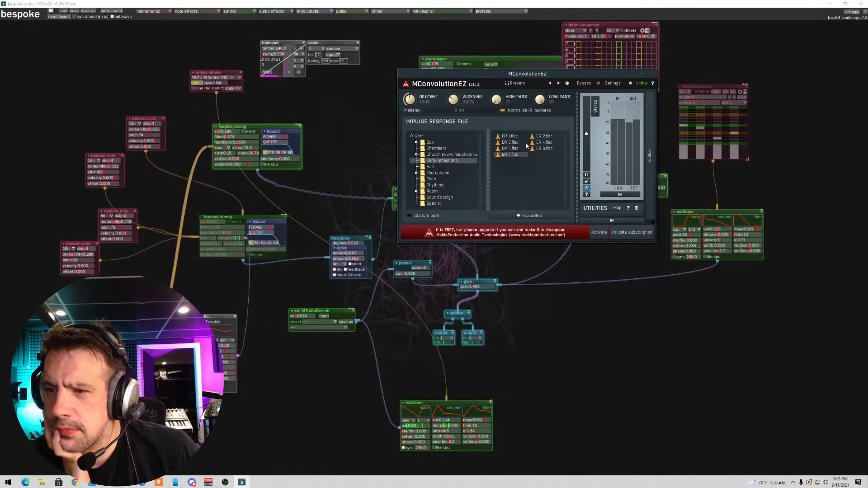
{"action": "left_click", "coordinate": [438, 172]}
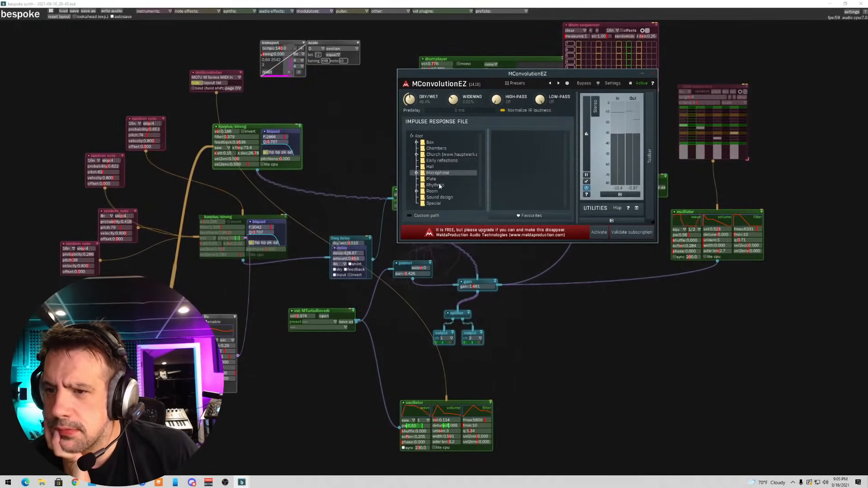
{"action": "left_click", "coordinate": [416, 173]}
{"action": "left_click", "coordinate": [429, 184]}
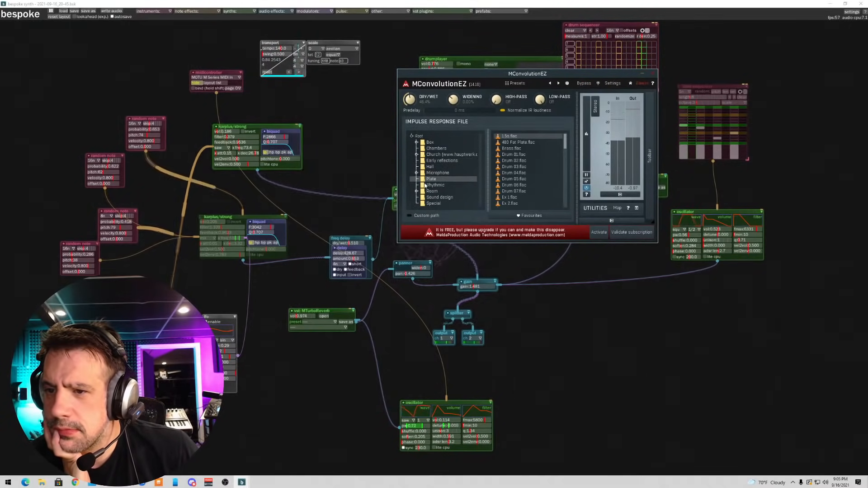
{"action": "scroll", "coordinate": [507, 158], "scroll_direction": "down", "scroll_amount": 2}
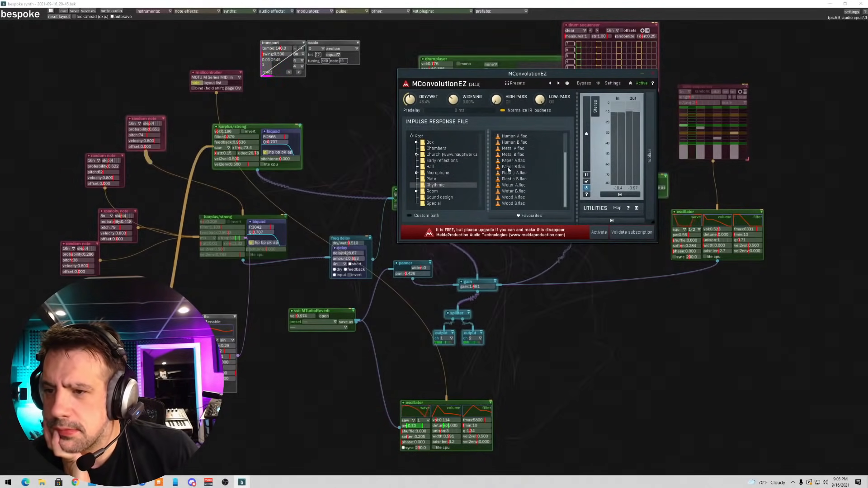
- Compare Room impulse responses such as Dark short ambience and Drum 03, adjust the low-pass filter and load Fat short snare.flac
{"action": "left_click", "coordinate": [433, 191]}
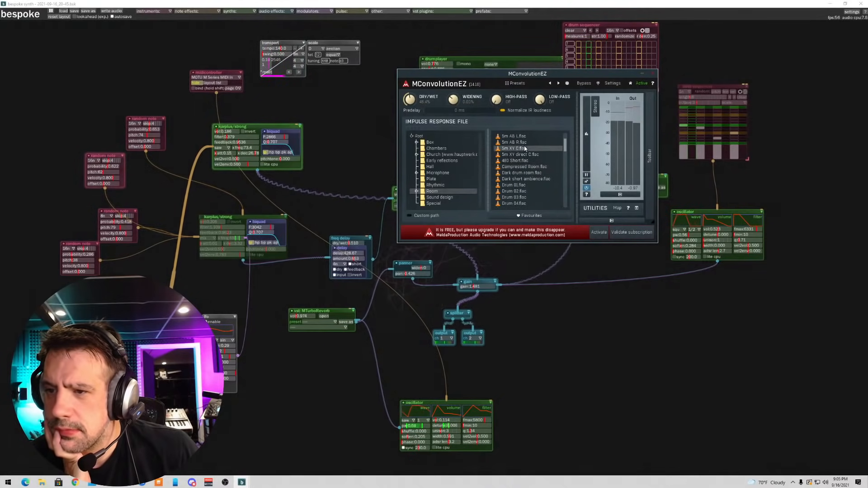
{"action": "left_click", "coordinate": [530, 179]}
{"action": "scroll", "coordinate": [505, 152], "scroll_direction": "down", "scroll_amount": 3}
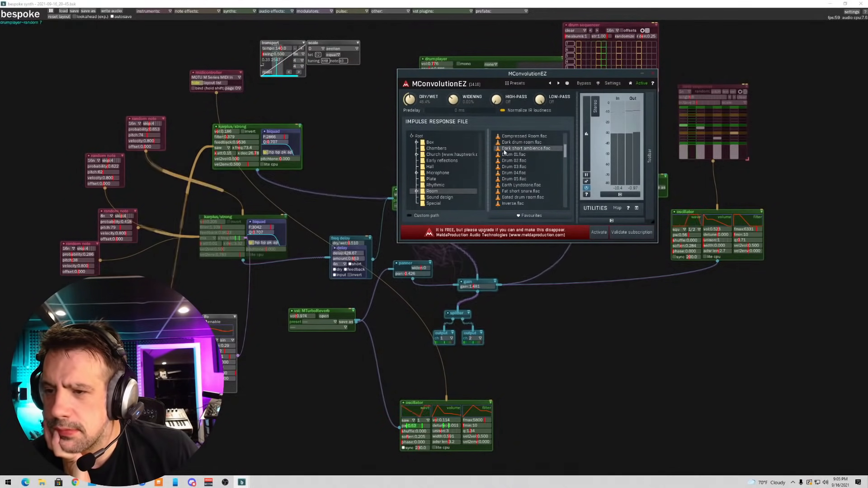
{"action": "left_click_drag", "start_coordinate": [409, 99], "coordinate": [410, 106]}
{"action": "left_click", "coordinate": [527, 168]}
{"action": "mouse_move", "coordinate": [540, 100]}
{"action": "left_mouse_down"}
{"action": "mouse_move", "coordinate": [540, 109]}
{"action": "mouse_move", "coordinate": [540, 91]}
{"action": "left_mouse_up"}
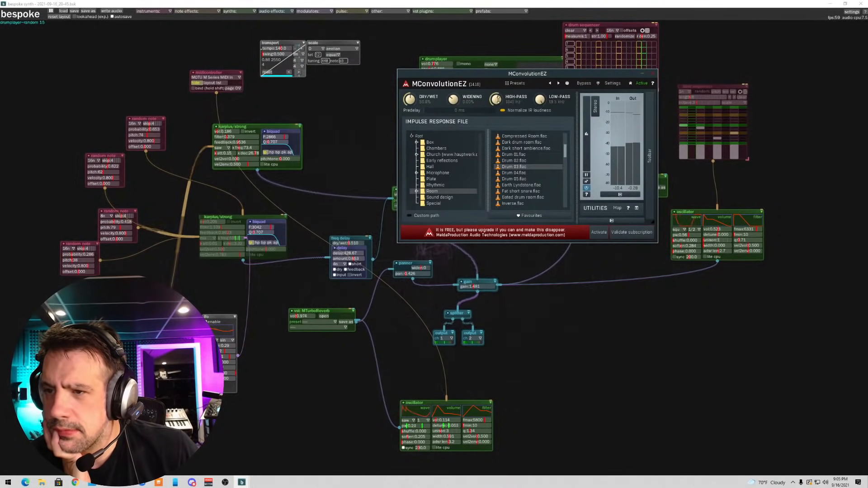
{"action": "left_click", "coordinate": [504, 180]}
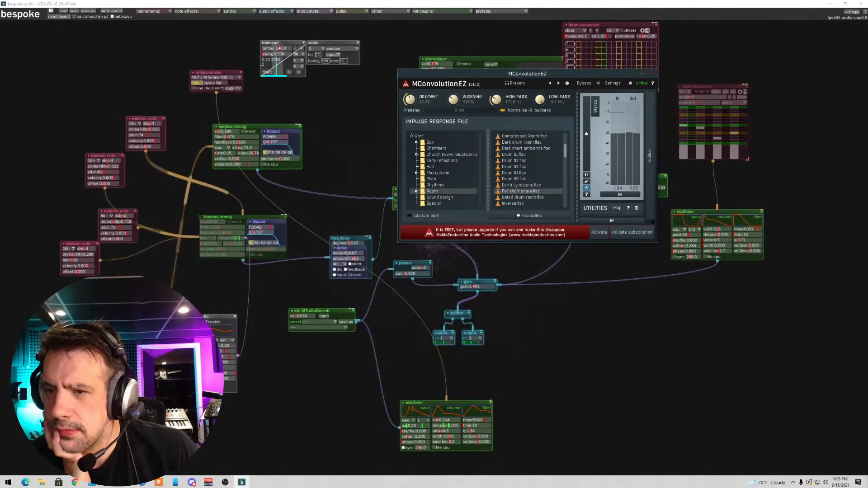
- Fine-tune the convolution reverb's high-pass and dry/wet amounts and close its editor
{"action": "left_click_drag", "start_coordinate": [496, 99], "coordinate": [496, 101]}
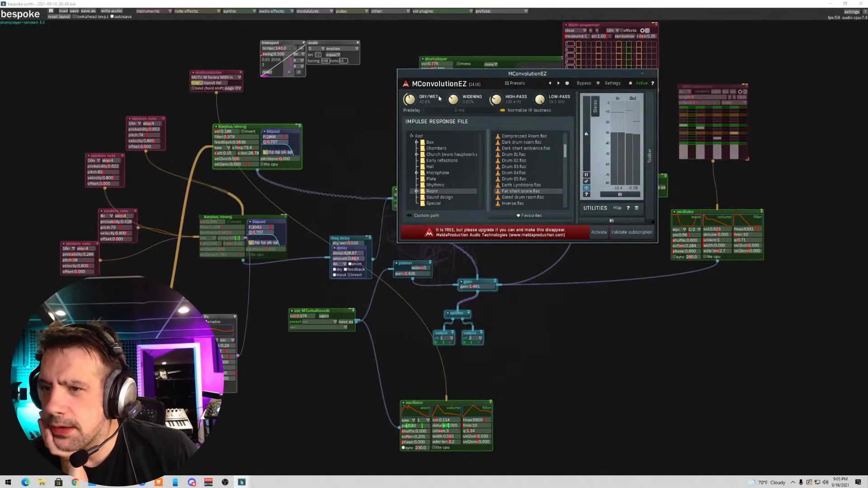
{"action": "left_click_drag", "start_coordinate": [409, 100], "coordinate": [410, 102]}
{"action": "left_click", "coordinate": [643, 74]}
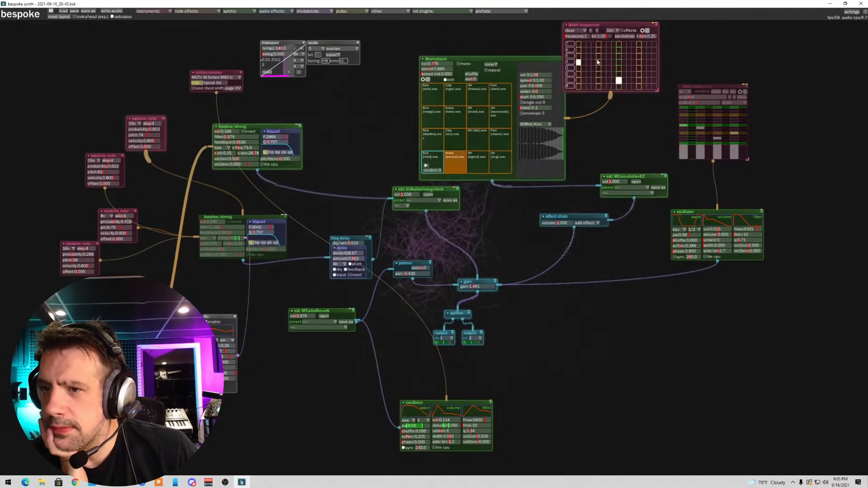
- Audition the drum sequencer's top row and extend its grid to 14 rows
{"action": "left_click", "coordinate": [578, 44]}
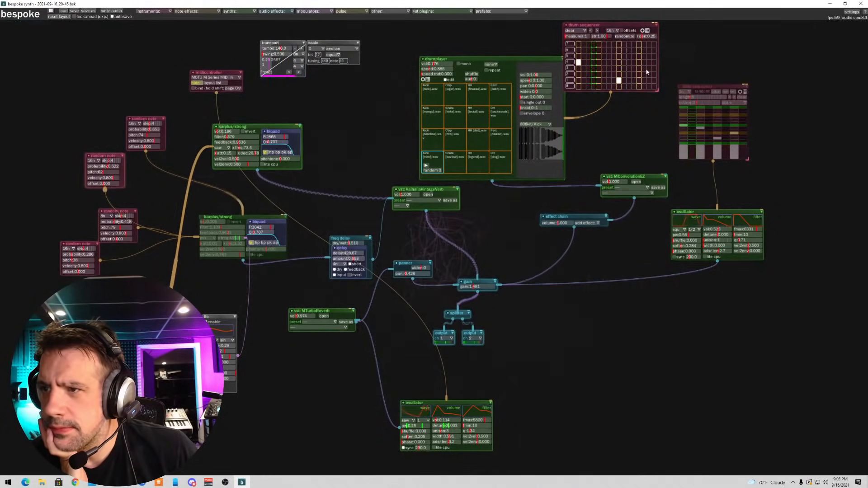
{"action": "left_click", "coordinate": [654, 24]}
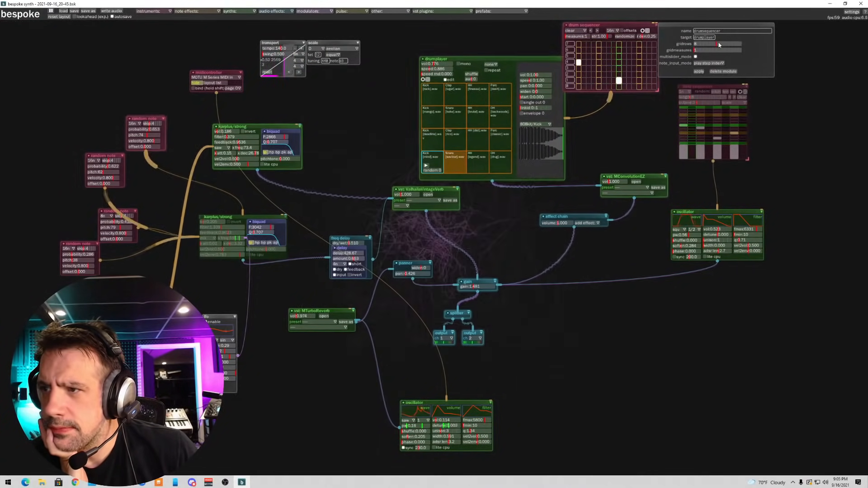
{"action": "left_click_drag", "start_coordinate": [718, 45], "coordinate": [736, 50]}
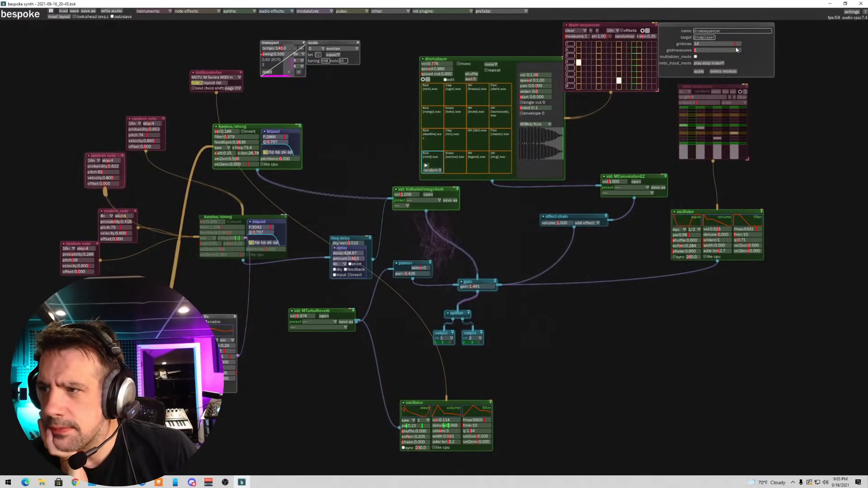
{"action": "left_click", "coordinate": [698, 71]}
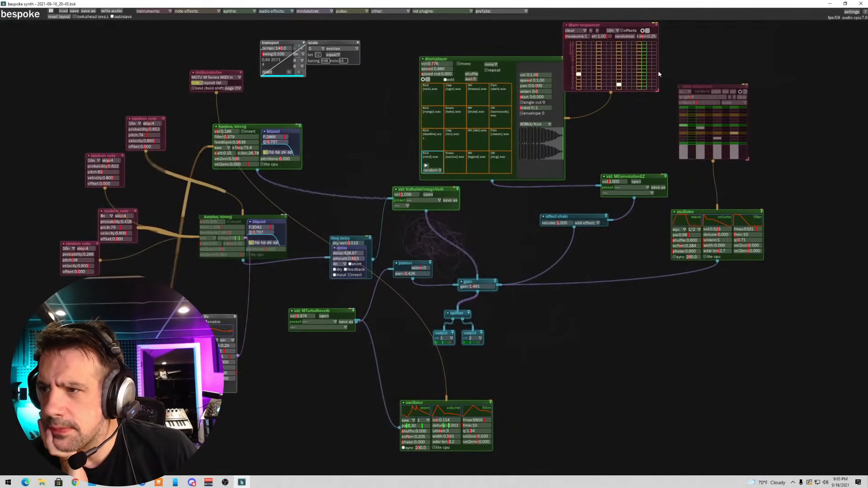
- Audition the enlarged grid's rows and enter kicks on the first two steps and a clap on the ninth step in the top two rows
{"action": "left_click", "coordinate": [579, 54]}
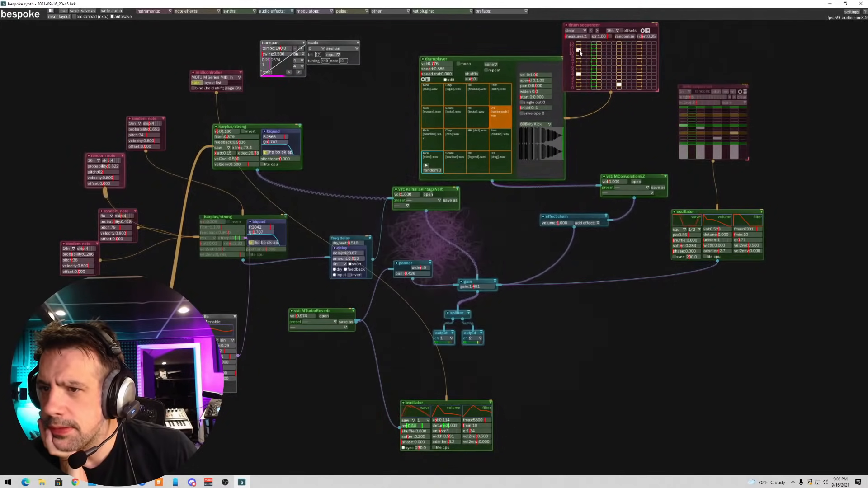
{"action": "left_click", "coordinate": [578, 61]}
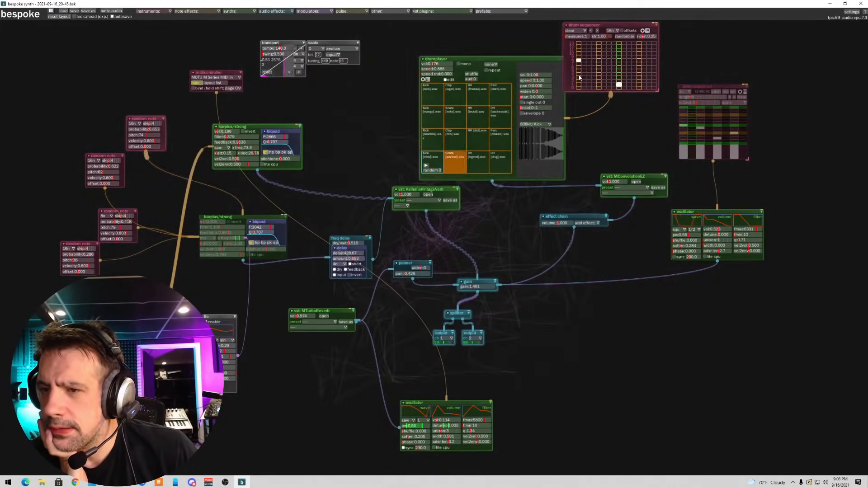
{"action": "left_click", "coordinate": [599, 44]}
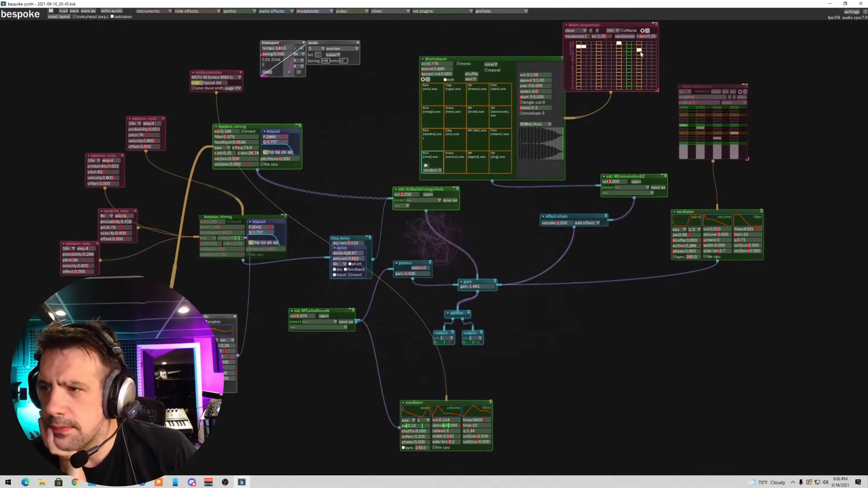
- Enter off-beat hi-hats on the third, seventh, eleventh and fifteenth steps of the drum sequencer's middle row
{"action": "left_click", "coordinate": [599, 64]}
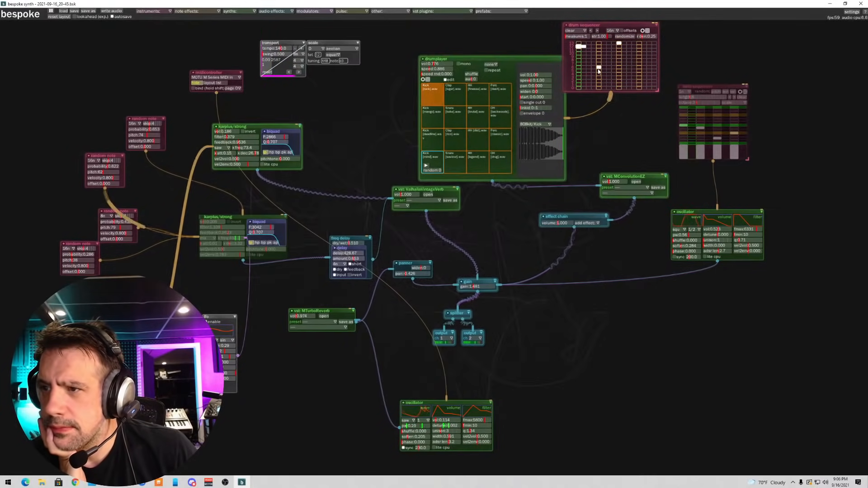
{"action": "left_click", "coordinate": [599, 68]}
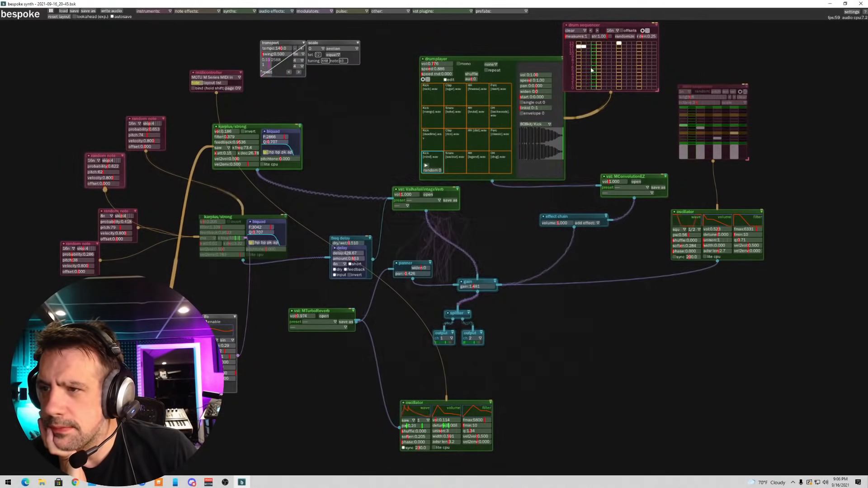
{"action": "left_click", "coordinate": [609, 68]}
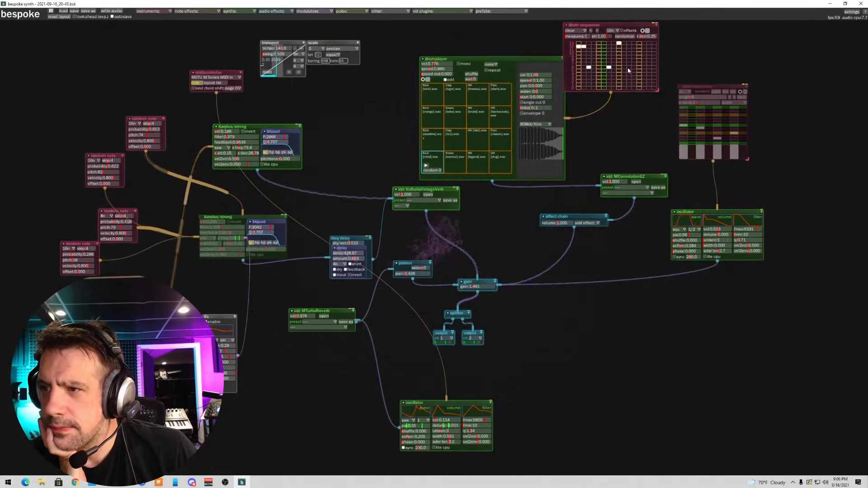
{"action": "left_click", "coordinate": [629, 67]}
{"action": "left_click", "coordinate": [648, 67]}
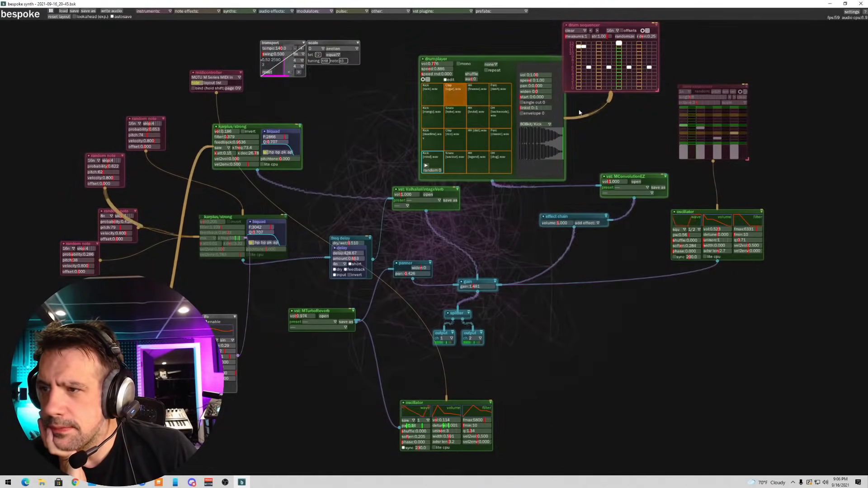
- Reduce the hi-hat pad's volume to about 0.56, raise its speed to about 1.9 and shift the drumplayer slightly down
{"action": "left_click", "coordinate": [479, 143]}
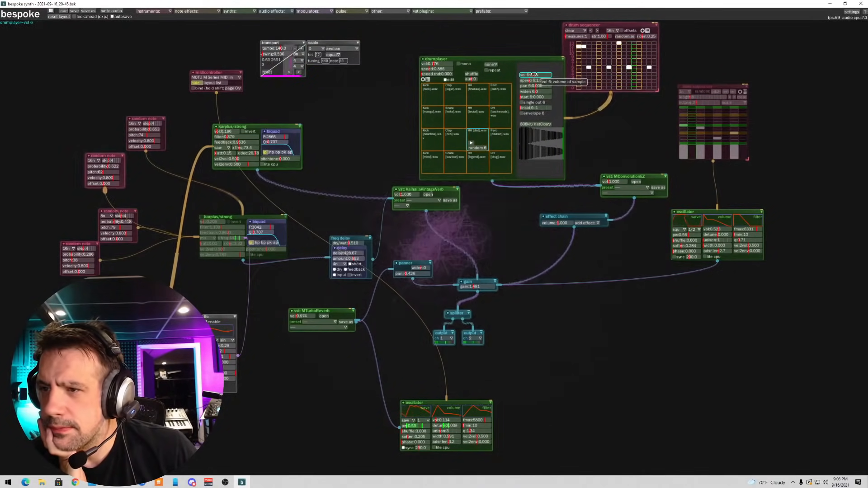
{"action": "left_click_drag", "start_coordinate": [531, 77], "coordinate": [541, 81]}
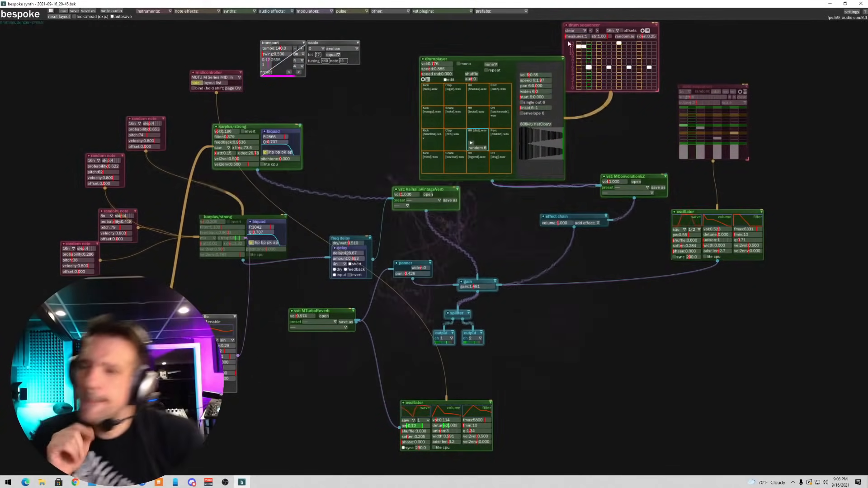
{"action": "left_click_drag", "start_coordinate": [503, 59], "coordinate": [502, 66]}
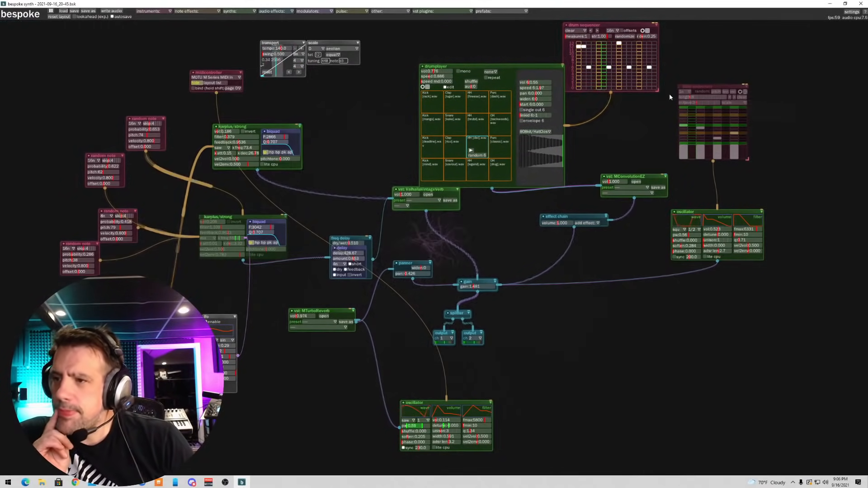
- Enable the disabled note sequencer and lower the soften of the oscillator it drives to about 0.16
{"action": "left_click", "coordinate": [680, 86]}
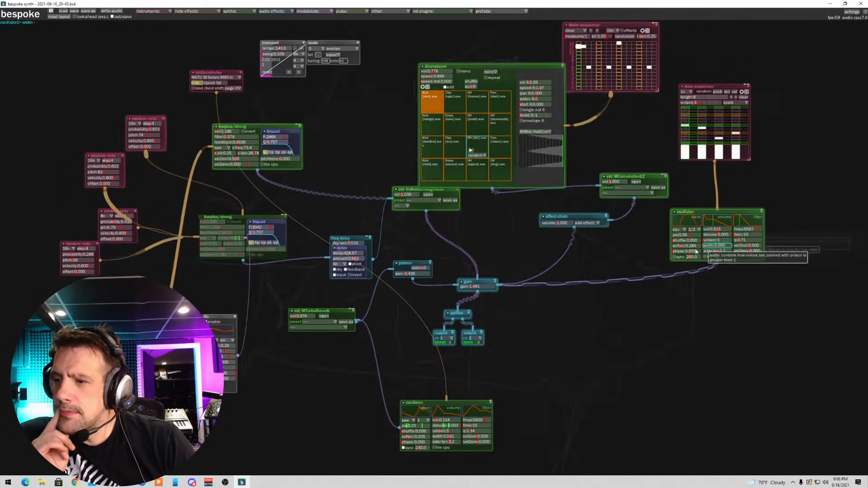
{"action": "left_click_drag", "start_coordinate": [681, 246], "coordinate": [676, 247]}
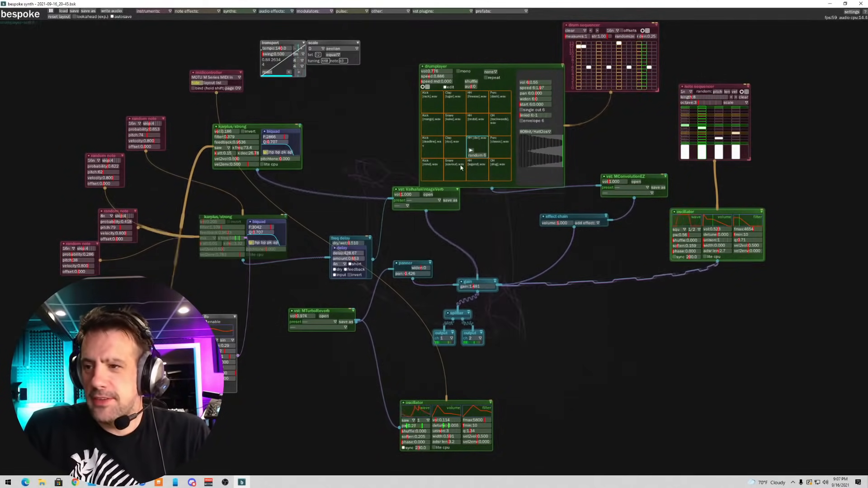
- Save the current patch as a new file named 80s
{"action": "scroll", "coordinate": [365, 127], "scroll_direction": "down", "scroll_amount": 3}
{"action": "scroll", "coordinate": [366, 129], "scroll_direction": "up", "scroll_amount": 1}
{"action": "mouse_move", "coordinate": [368, 94]}
{"action": "left_mouse_down"}
{"action": "mouse_move", "coordinate": [397, 135]}
{"action": "mouse_move", "coordinate": [383, 115]}
{"action": "left_mouse_up"}
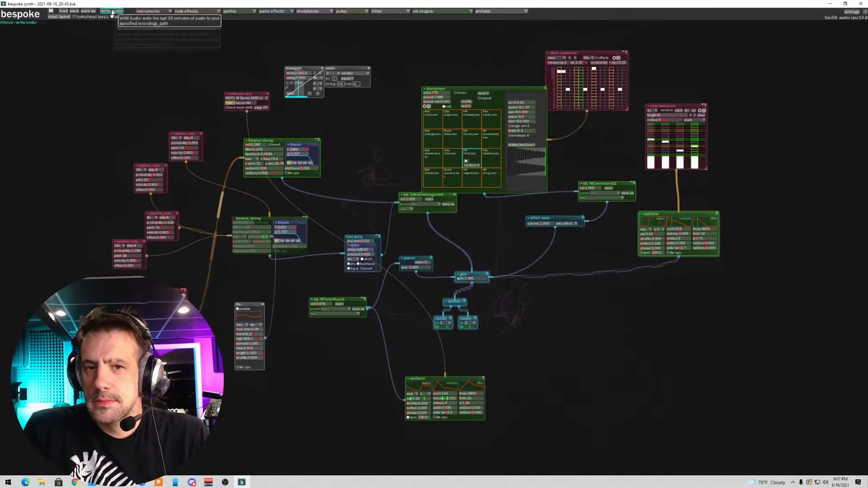
{"action": "left_click", "coordinate": [88, 11]}
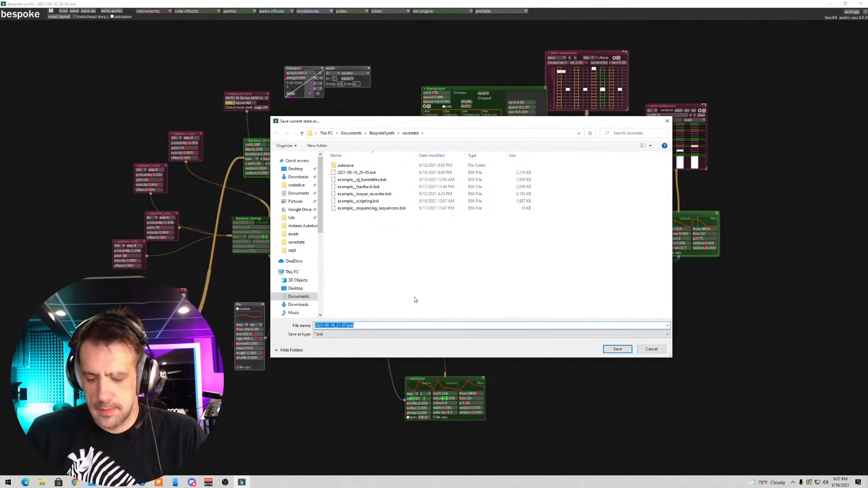
{"action": "type", "text": "80s"}
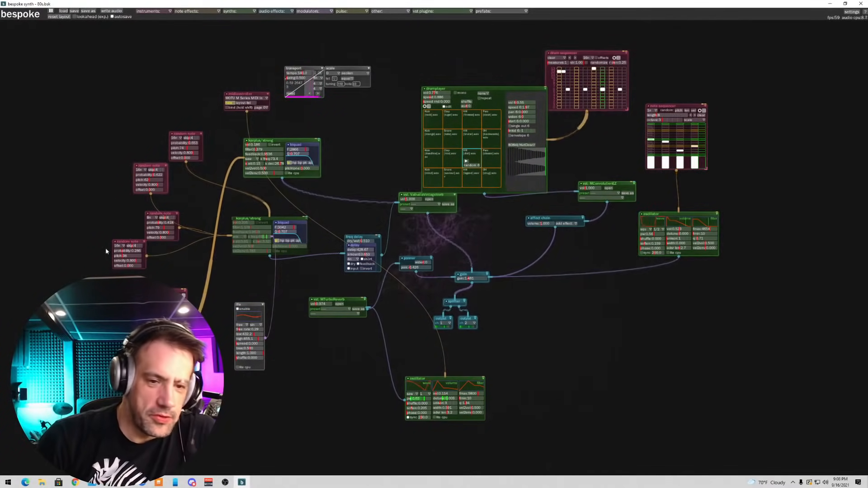
{"action": "scroll", "coordinate": [85, 244], "scroll_direction": "down", "scroll_amount": 5}
{"action": "left_click_drag", "start_coordinate": [70, 115], "coordinate": [115, 91]}
{"action": "scroll", "coordinate": [426, 96], "scroll_direction": "up", "scroll_amount": 2}
{"action": "left_click_drag", "start_coordinate": [363, 54], "coordinate": [350, 121]}
{"action": "scroll", "coordinate": [383, 188], "scroll_direction": "up", "scroll_amount": 3}
{"action": "left_click_drag", "start_coordinate": [385, 188], "coordinate": [382, 118]}
{"action": "scroll", "coordinate": [382, 179], "scroll_direction": "up", "scroll_amount": 2}
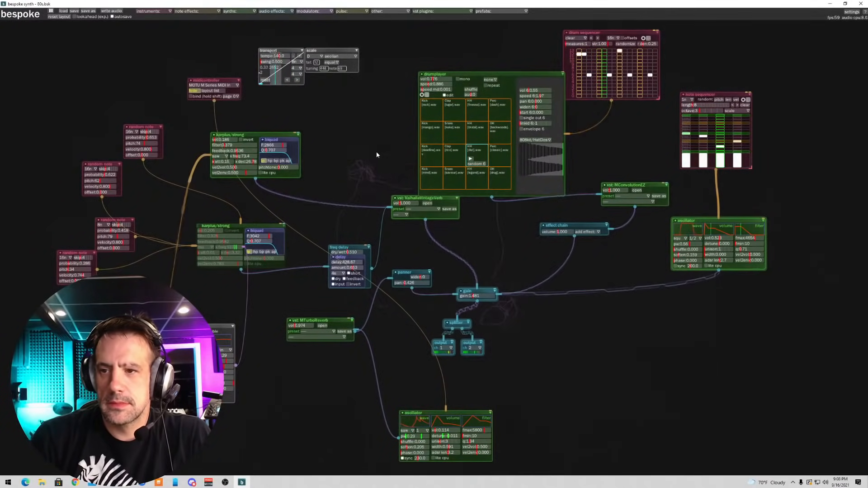
{"action": "scroll", "coordinate": [376, 154], "scroll_direction": "down", "scroll_amount": 3}
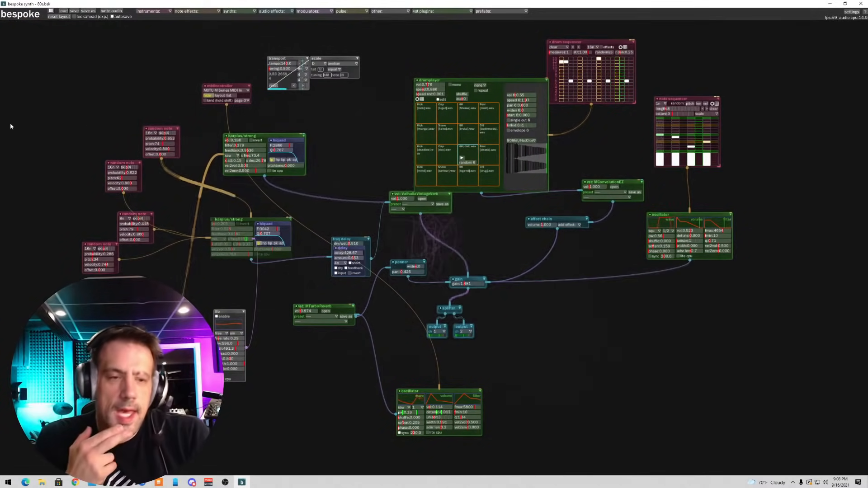
- Pause the audio and reset the layout to the default patch
{"action": "left_click", "coordinate": [51, 11]}
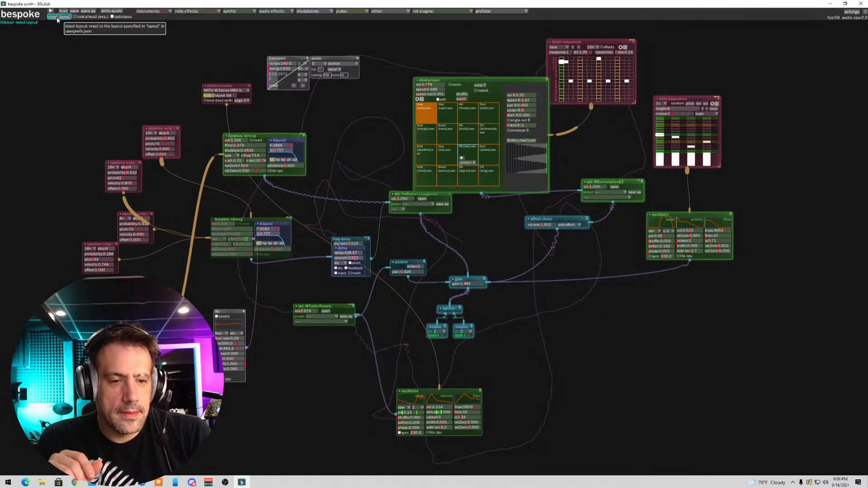
{"action": "left_click", "coordinate": [237, 12]}
{"action": "left_click_drag", "start_coordinate": [237, 27], "coordinate": [131, 74]}
{"action": "key", "text": "Delete"}
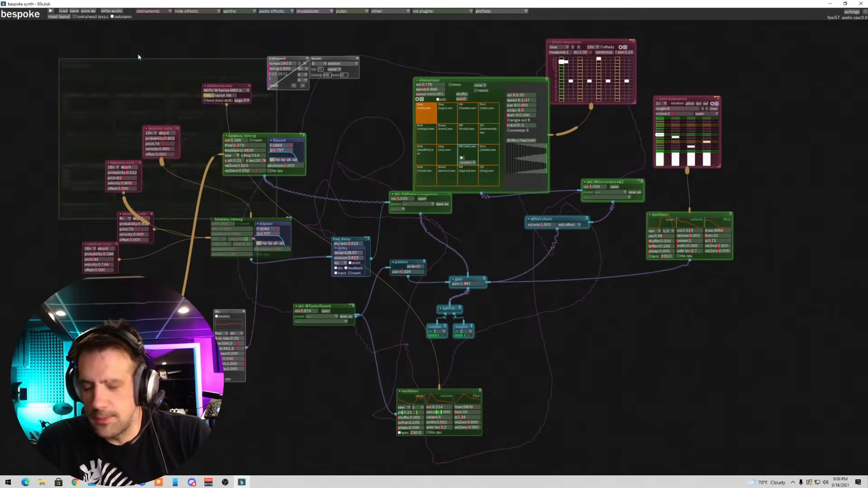
{"action": "left_click", "coordinate": [59, 17]}
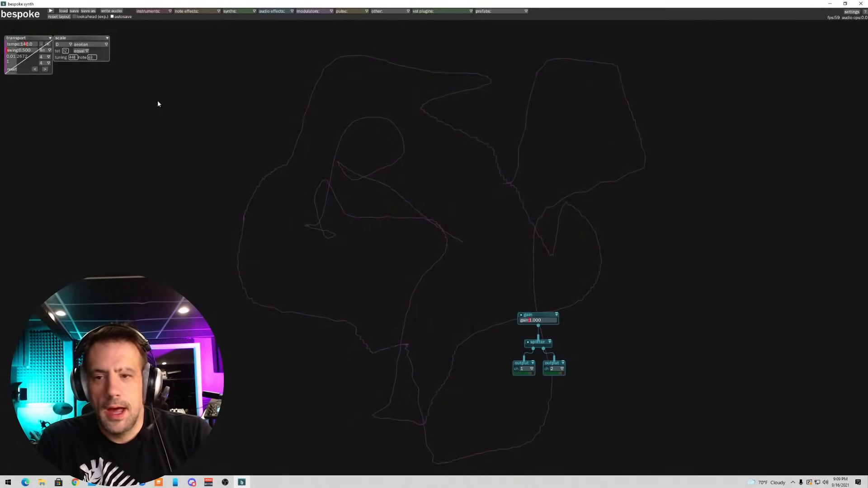
- Add a signal generator and place it below and to the right of the transport and scale modules
{"action": "left_click", "coordinate": [189, 12]}
{"action": "left_click", "coordinate": [167, 11]}
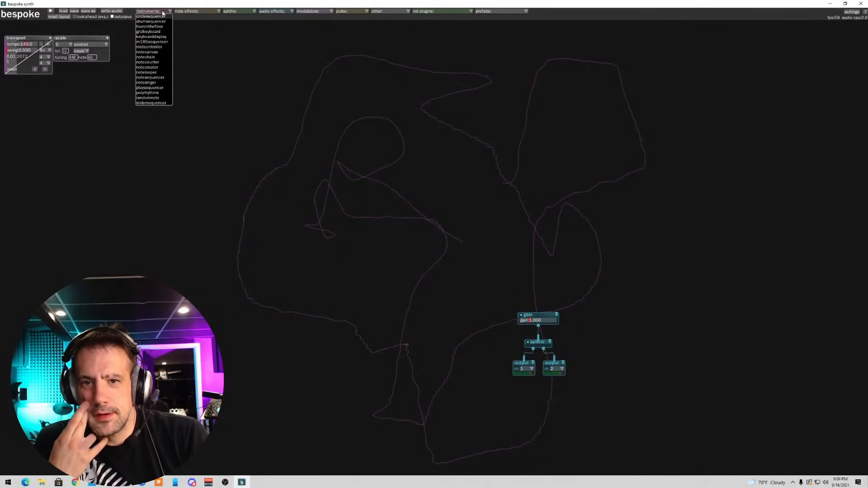
{"action": "left_click", "coordinate": [269, 13]}
{"action": "left_click", "coordinate": [246, 12]}
{"action": "left_click", "coordinate": [229, 73]}
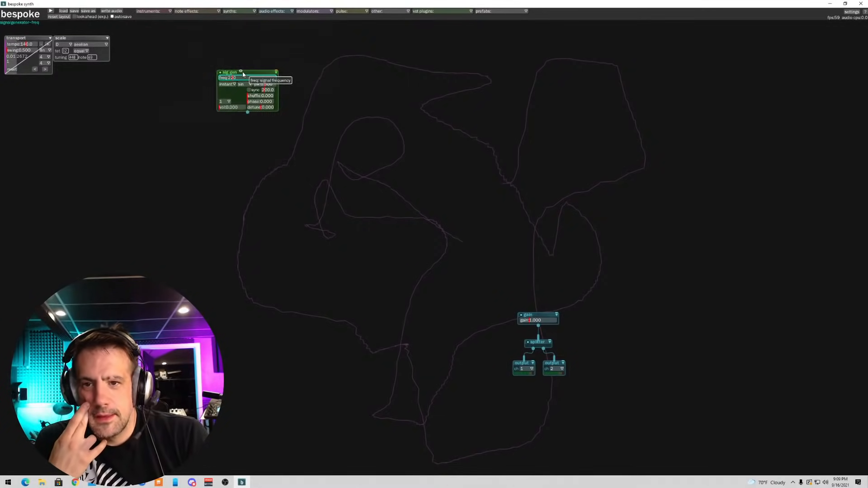
{"action": "left_click_drag", "start_coordinate": [243, 72], "coordinate": [167, 99]}
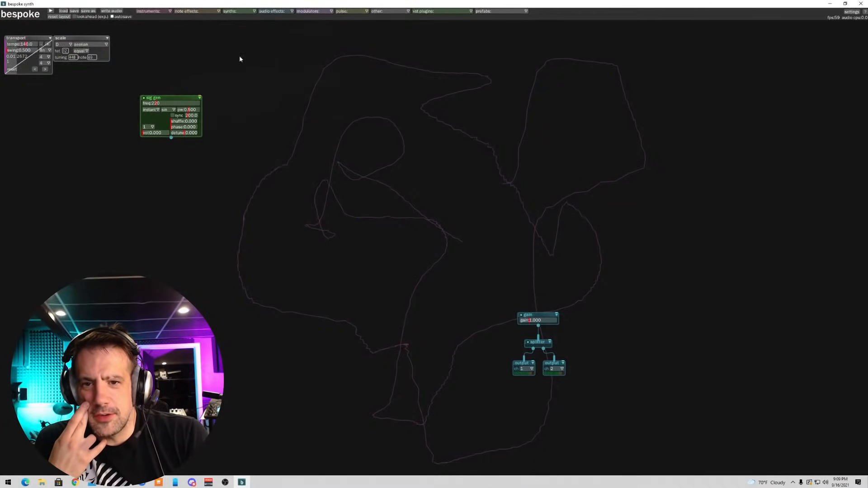
- Add a fubble modulator and place it below and slightly left of the signal generator
{"action": "left_click", "coordinate": [305, 11]}
{"action": "left_click", "coordinate": [278, 11]}
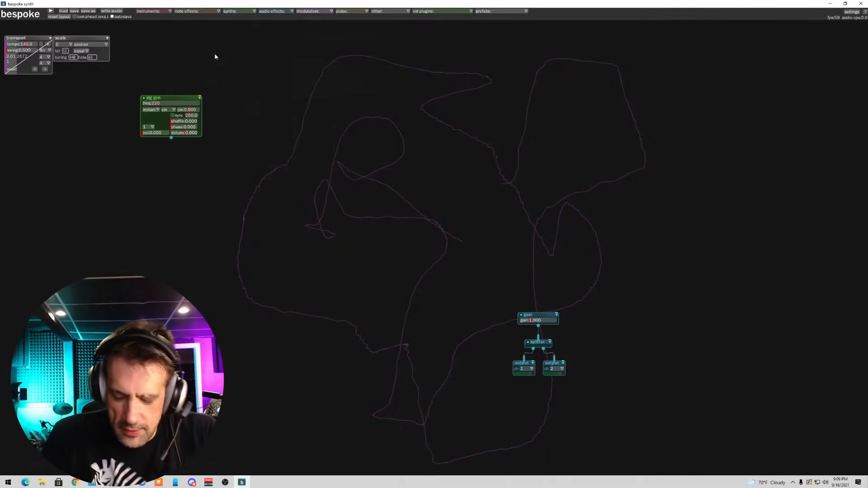
{"action": "key", "text": "f"}
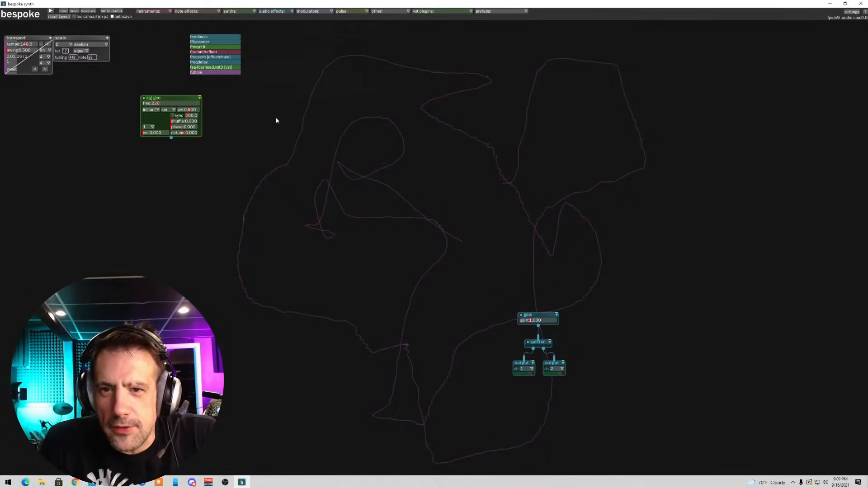
{"action": "key", "text": "f"}
{"action": "left_click", "coordinate": [243, 126]}
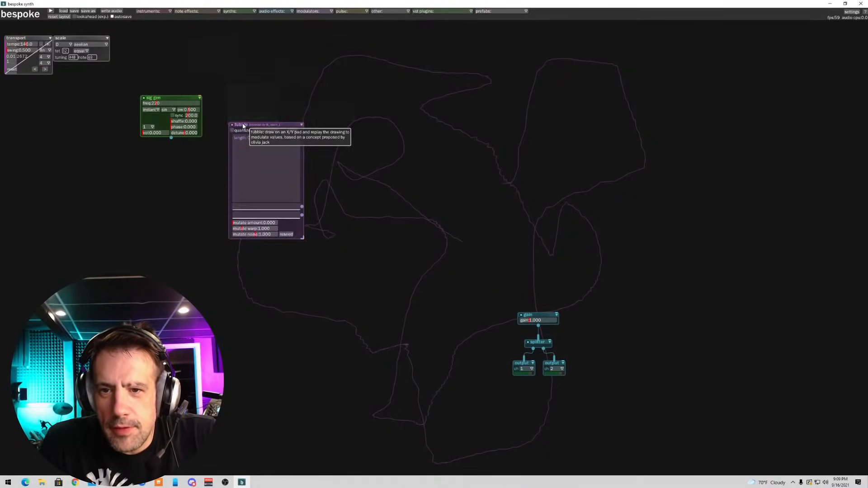
{"action": "left_click", "coordinate": [61, 159]}
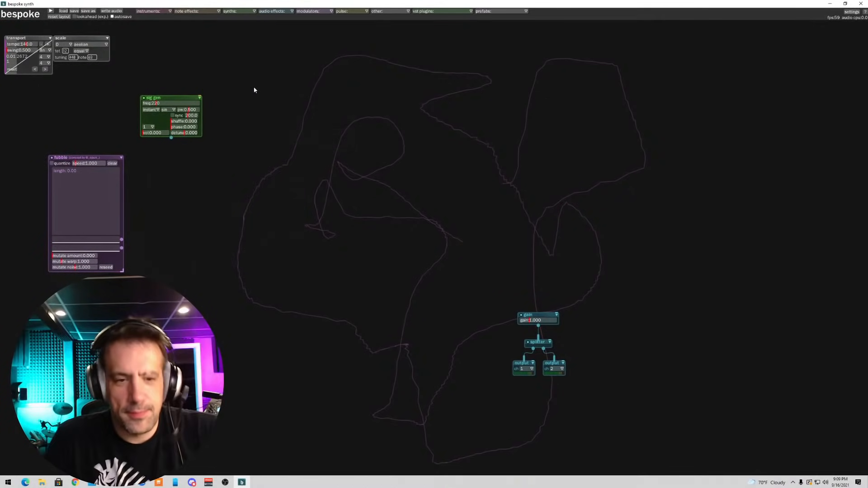
- Add a seaofgrain synth and place it above the gain module on the far side of the canvas
{"action": "key", "text": "s"}
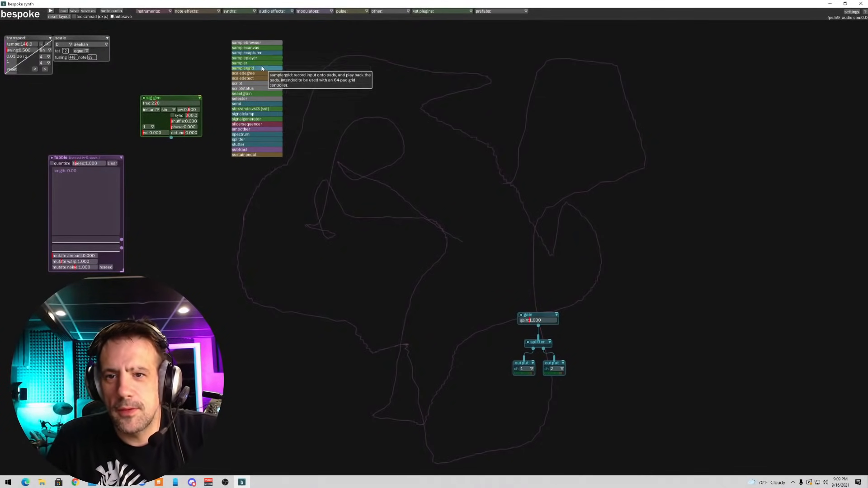
{"action": "left_click", "coordinate": [257, 93]}
{"action": "left_click_drag", "start_coordinate": [281, 92], "coordinate": [605, 68]}
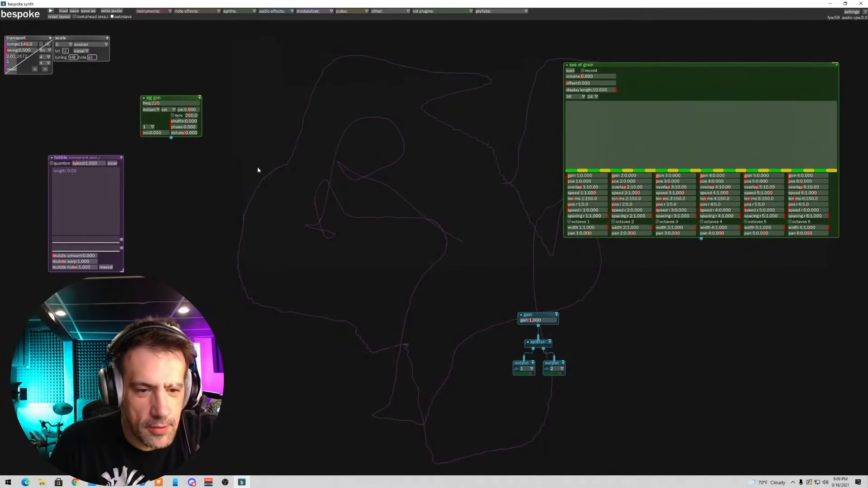
{"action": "key", "text": "s"}
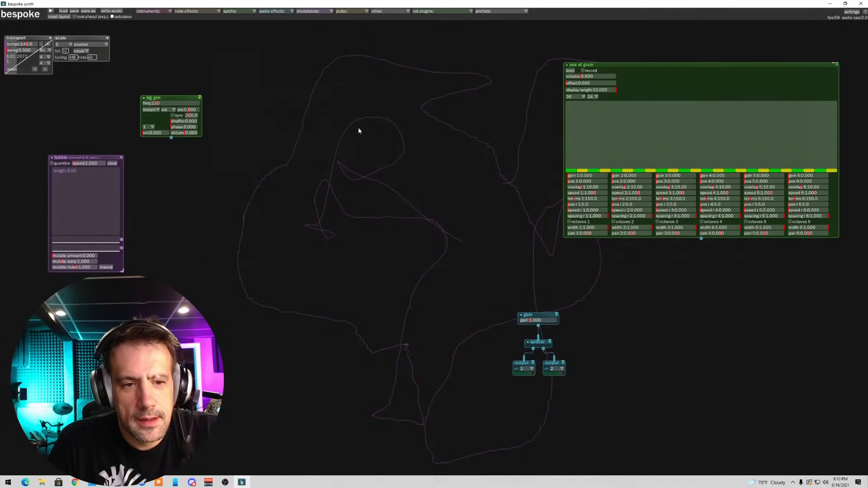
{"action": "key", "text": "s"}
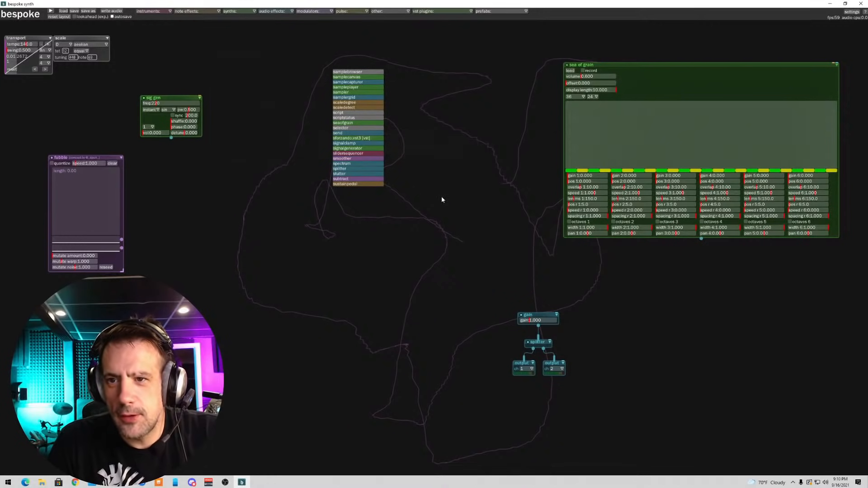
{"action": "left_click", "coordinate": [272, 11]}
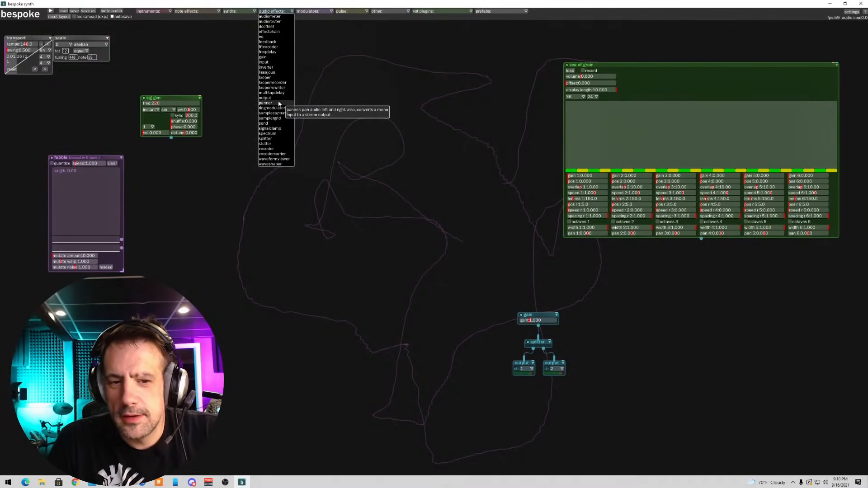
{"action": "left_click", "coordinate": [352, 204]}
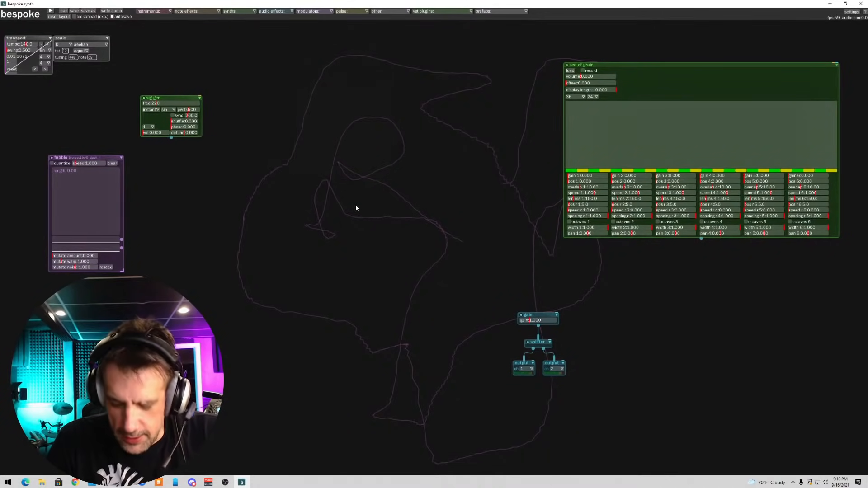
- Add an effect chain with a biquad filter beside the signal generator and patch the generator's output into it
{"action": "key", "text": "b"}
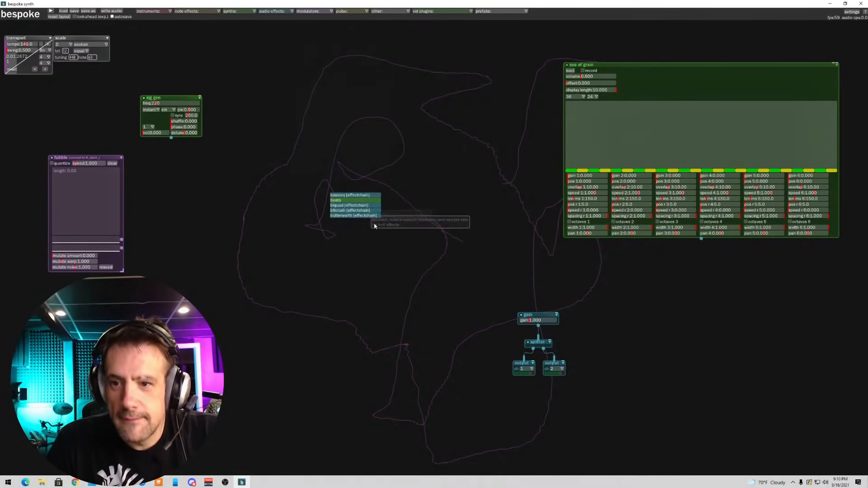
{"action": "left_click", "coordinate": [355, 205]}
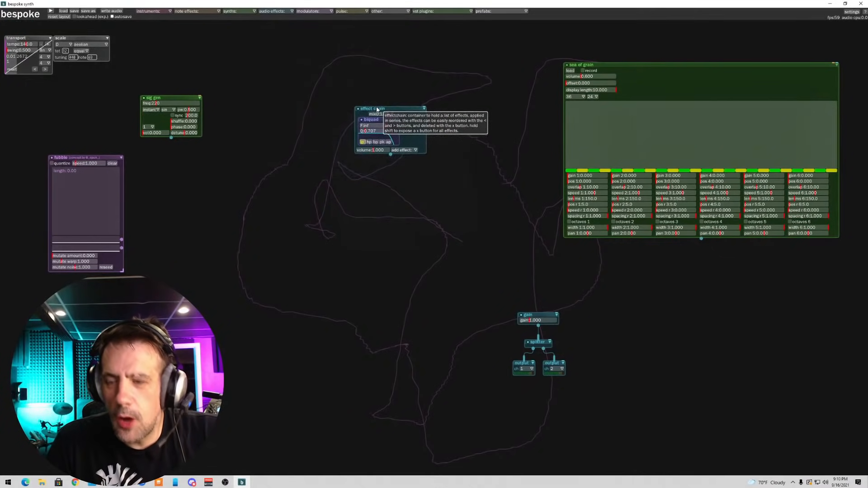
{"action": "left_click_drag", "start_coordinate": [381, 109], "coordinate": [225, 157]}
{"action": "left_click_drag", "start_coordinate": [171, 138], "coordinate": [266, 164]}
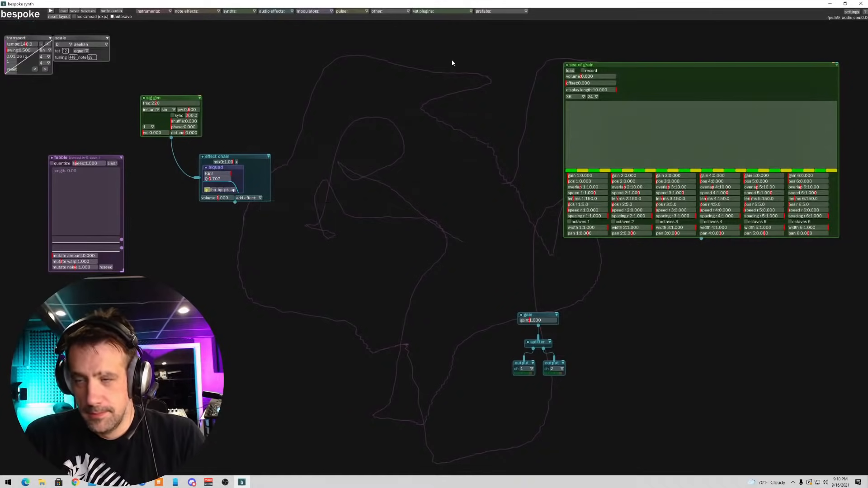
- Add the ValhallaVintageVerb plugin and route the effect chain through it into the gain module
{"action": "left_click", "coordinate": [441, 12]}
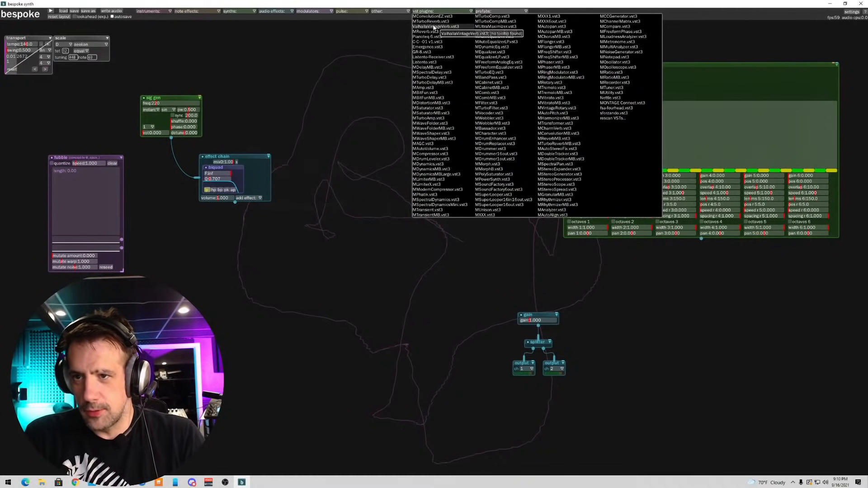
{"action": "left_click", "coordinate": [434, 26]}
{"action": "left_click", "coordinate": [360, 240]}
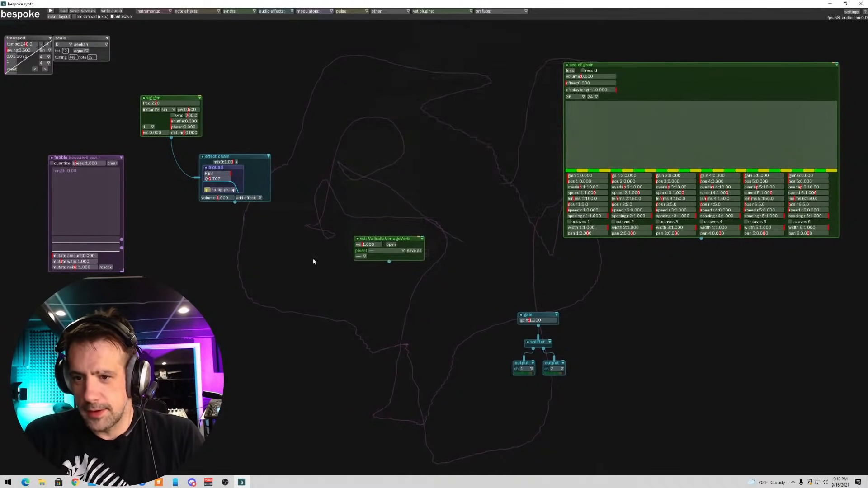
{"action": "left_click_drag", "start_coordinate": [235, 204], "coordinate": [551, 318]}
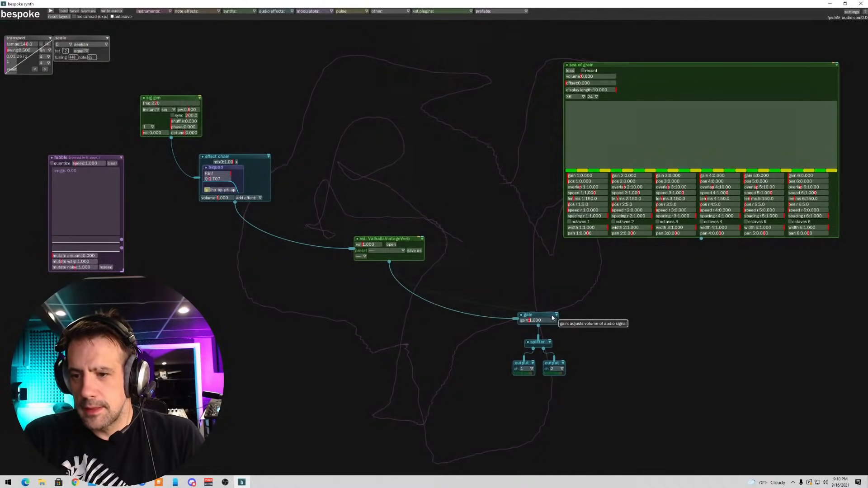
- Move the effect chain and signal generator up and to the right, and set the generator's frequency to about 511 and volume to about 0.59
{"action": "left_click_drag", "start_coordinate": [233, 156], "coordinate": [287, 122]}
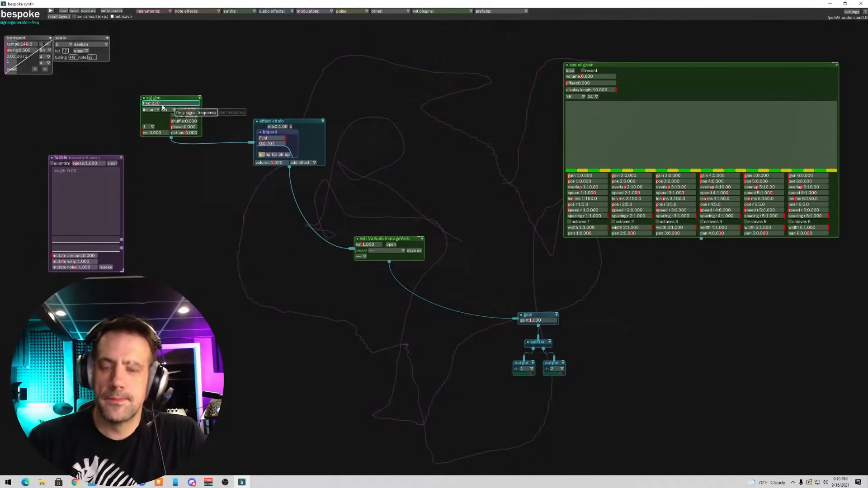
{"action": "left_click_drag", "start_coordinate": [165, 100], "coordinate": [204, 75]}
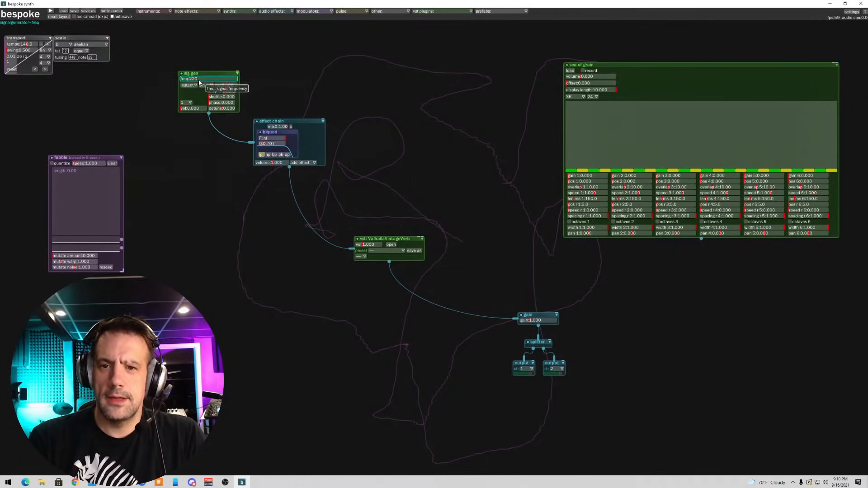
{"action": "left_click_drag", "start_coordinate": [207, 80], "coordinate": [208, 80]}
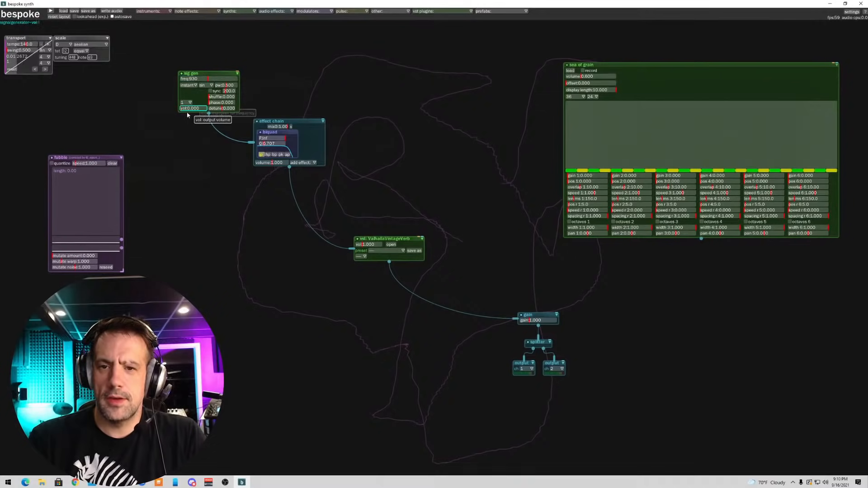
{"action": "left_click_drag", "start_coordinate": [196, 109], "coordinate": [194, 110]}
{"action": "left_click_drag", "start_coordinate": [203, 78], "coordinate": [200, 79]}
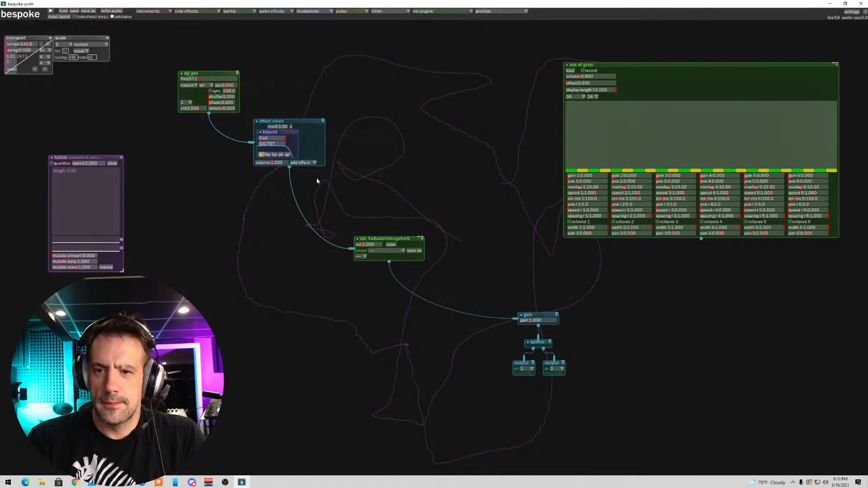
- In ValhallaVintageVerb, set the mix to about 16.8% and the decay to about 7.56 s, and raise the low cut
{"action": "left_click", "coordinate": [390, 244]}
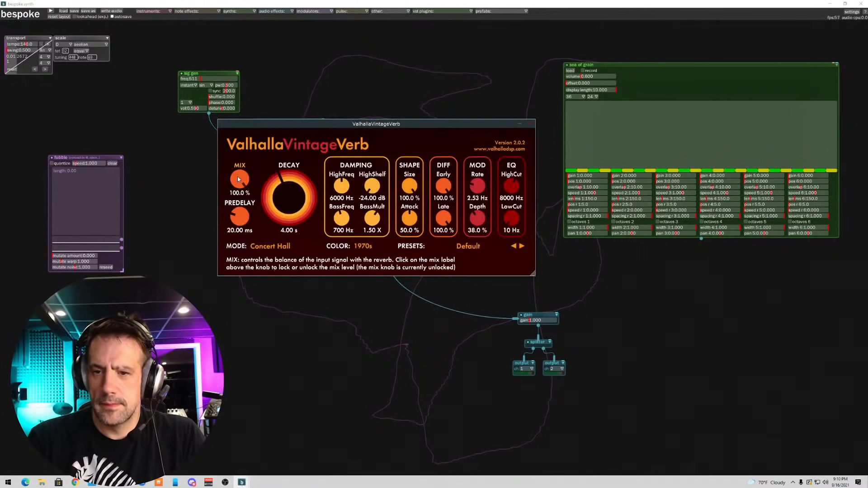
{"action": "left_click_drag", "start_coordinate": [281, 205], "coordinate": [282, 206]}
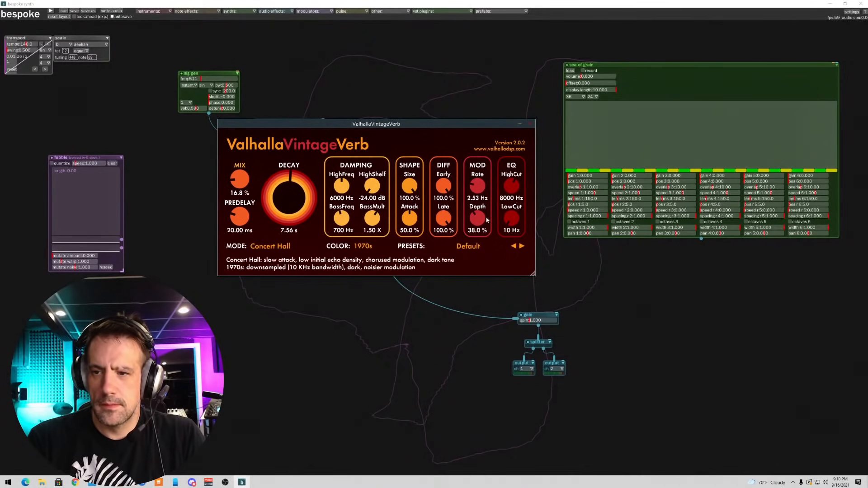
{"action": "left_click_drag", "start_coordinate": [511, 219], "coordinate": [512, 208]}
{"action": "left_click", "coordinate": [530, 123]}
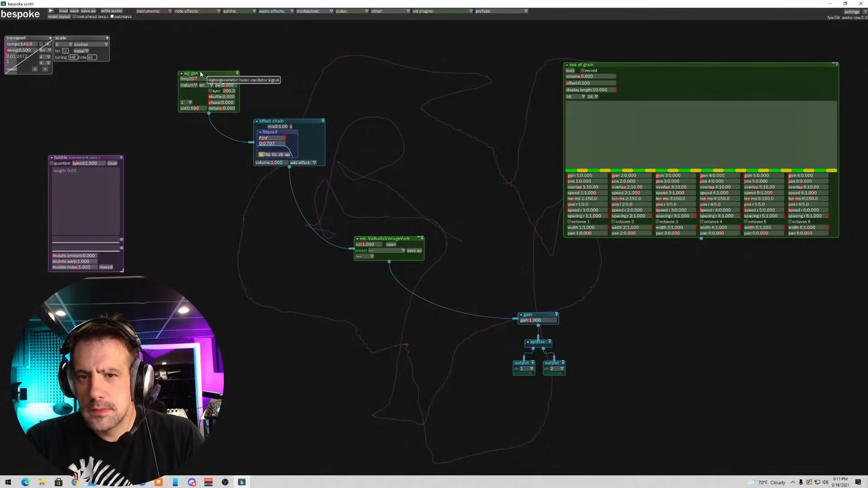
- Collapse the signal generator module to its title bar
{"action": "double_click", "coordinate": [201, 73]}
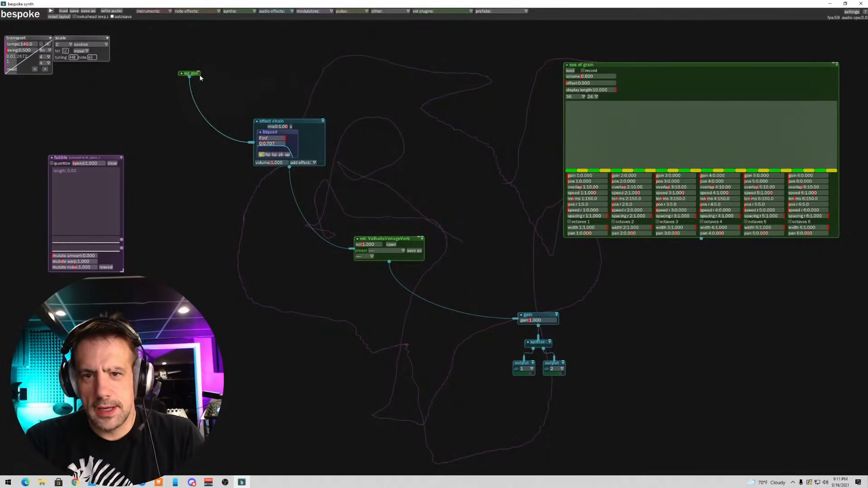
- Expand the signal generator and raise its frequency to about 715, leaving the frequency mode at instant
{"action": "double_click", "coordinate": [191, 74]}
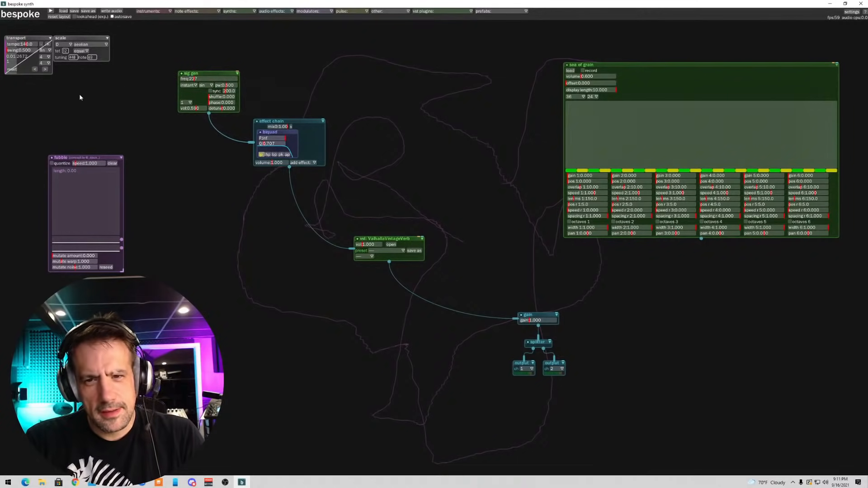
{"action": "left_click", "coordinate": [191, 85]}
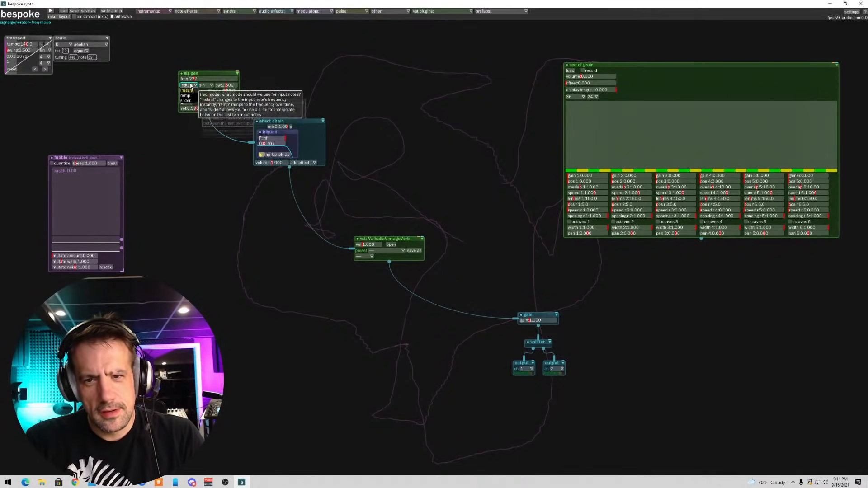
{"action": "left_click", "coordinate": [124, 90]}
{"action": "left_click_drag", "start_coordinate": [199, 79], "coordinate": [204, 79]}
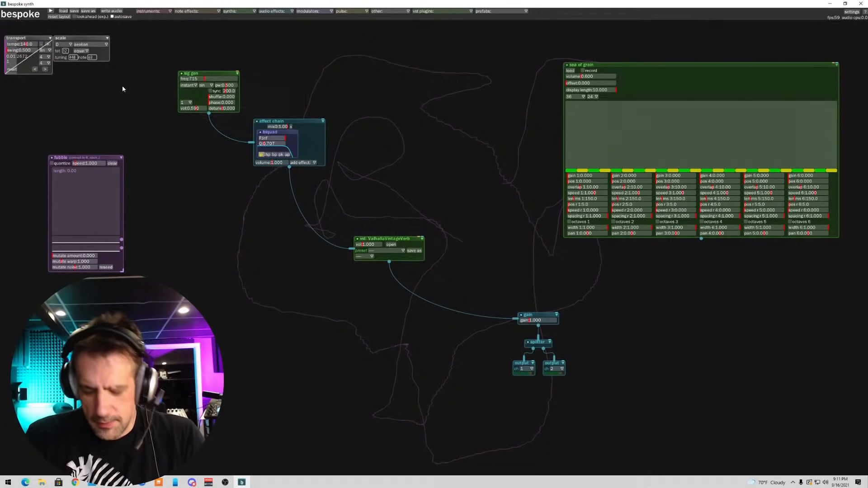
- Try feeding the signal generator from a midicontroller module set to MOTU M Series MIDI In, and delete the controller module
{"action": "left_click", "coordinate": [156, 11]}
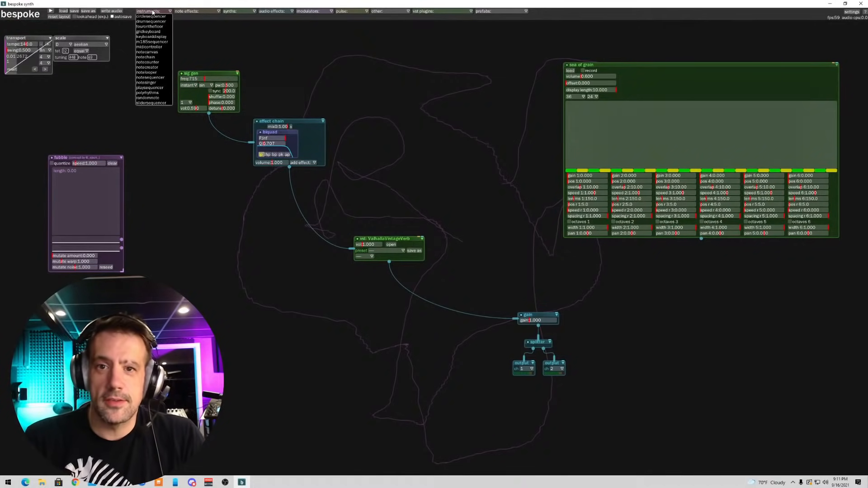
{"action": "left_click", "coordinate": [152, 48]}
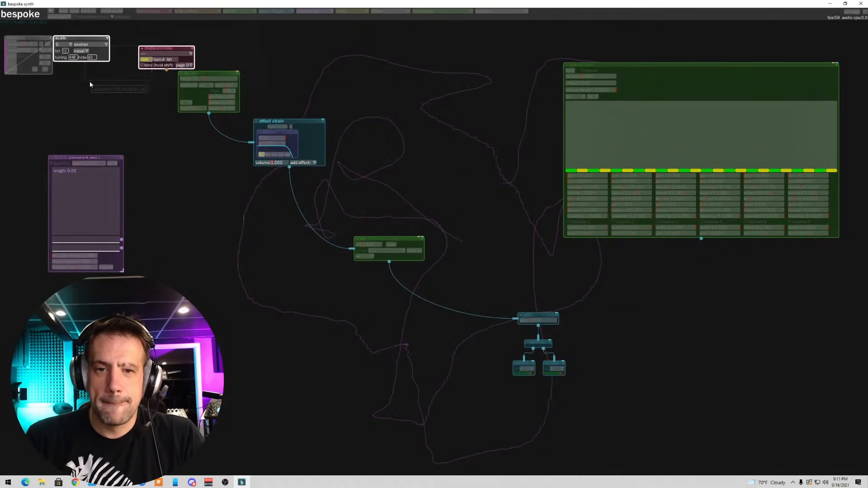
{"action": "left_click_drag", "start_coordinate": [178, 48], "coordinate": [102, 91]}
{"action": "left_click", "coordinate": [108, 97]}
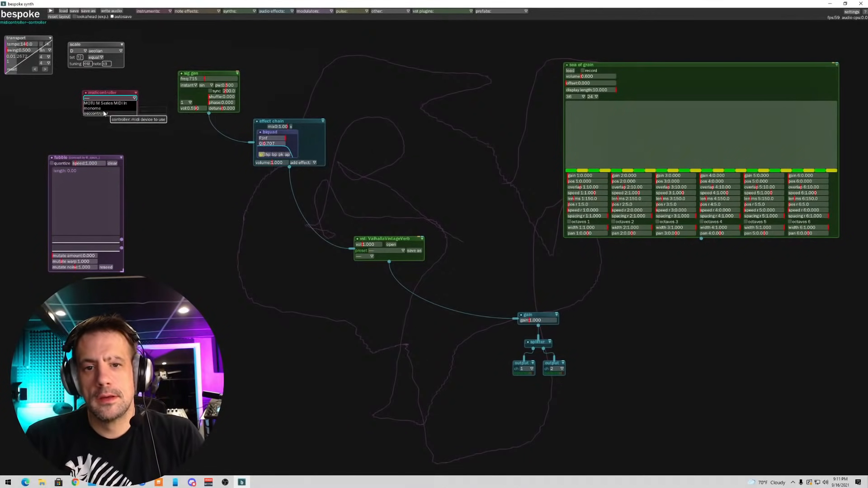
{"action": "left_click", "coordinate": [104, 103]}
{"action": "left_click_drag", "start_coordinate": [112, 116], "coordinate": [209, 78]}
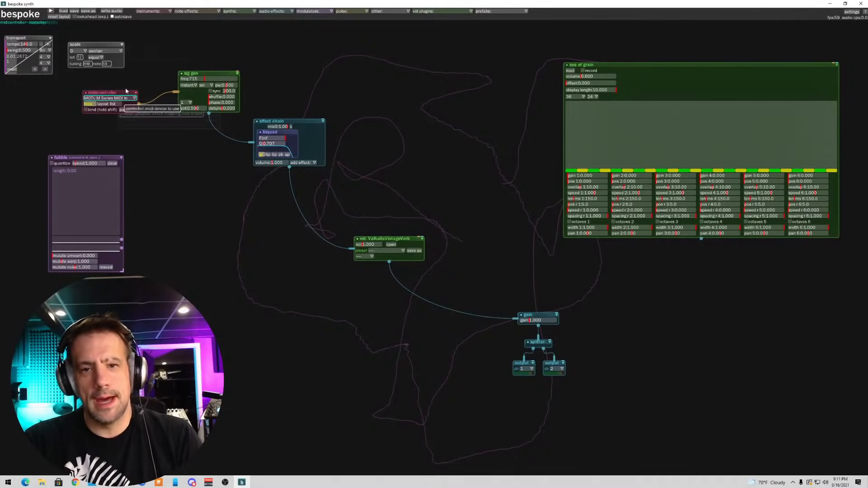
{"action": "left_click_drag", "start_coordinate": [104, 121], "coordinate": [103, 121]}
{"action": "key", "text": "BackSpace"}
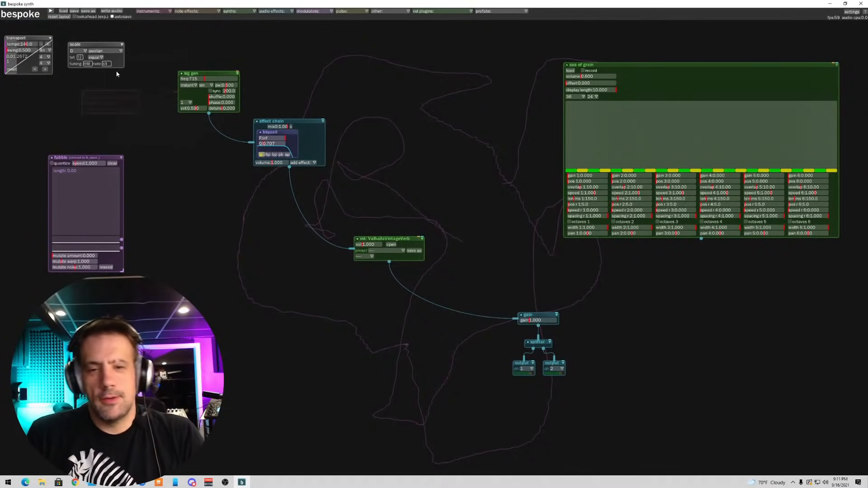
- Start playback, set the signal generator's frequency to about 227, and lower the gain module to about 0.481
{"action": "left_click", "coordinate": [49, 12]}
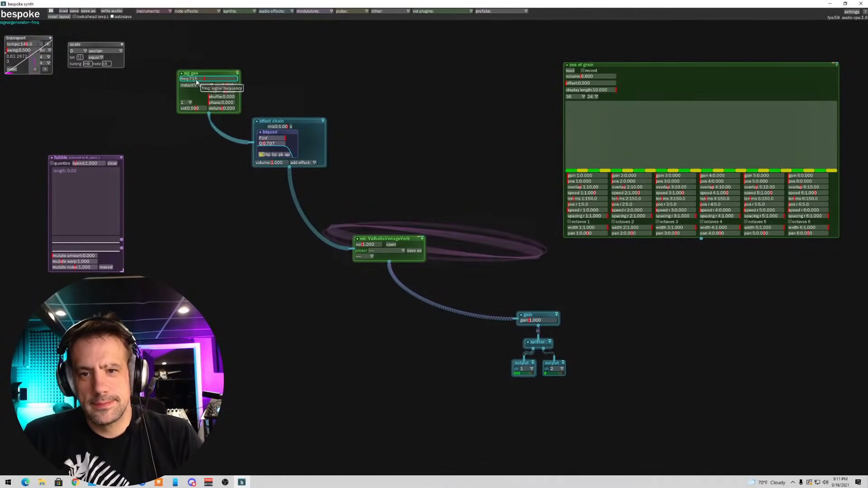
{"action": "left_click_drag", "start_coordinate": [192, 79], "coordinate": [194, 79]}
{"action": "mouse_move", "coordinate": [529, 319]}
{"action": "left_mouse_down"}
{"action": "mouse_move", "coordinate": [537, 319]}
{"action": "mouse_move", "coordinate": [523, 331]}
{"action": "left_mouse_up"}
- Move the effect chain level with the signal generator and the VintageVerb module below them, and set the generator's frequency to about 194
{"action": "left_click_drag", "start_coordinate": [310, 126], "coordinate": [374, 78]}
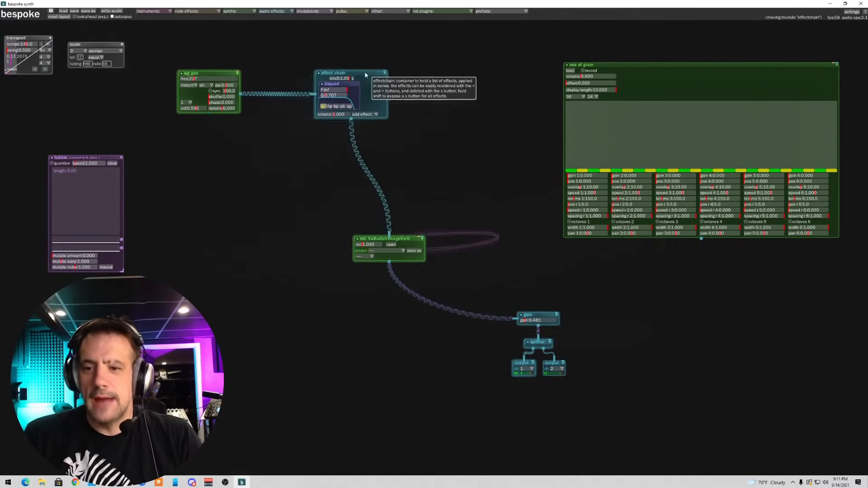
{"action": "left_click", "coordinate": [381, 241]}
{"action": "left_click_drag", "start_coordinate": [381, 241], "coordinate": [314, 199]}
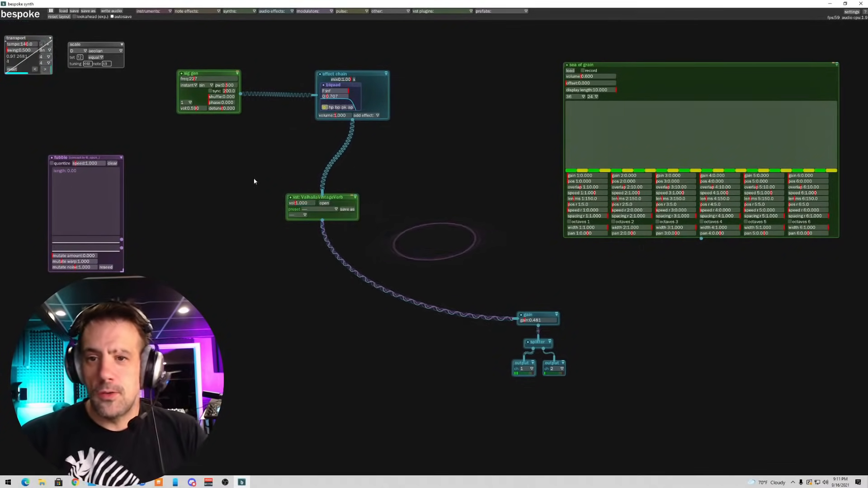
{"action": "left_click_drag", "start_coordinate": [202, 75], "coordinate": [212, 74]}
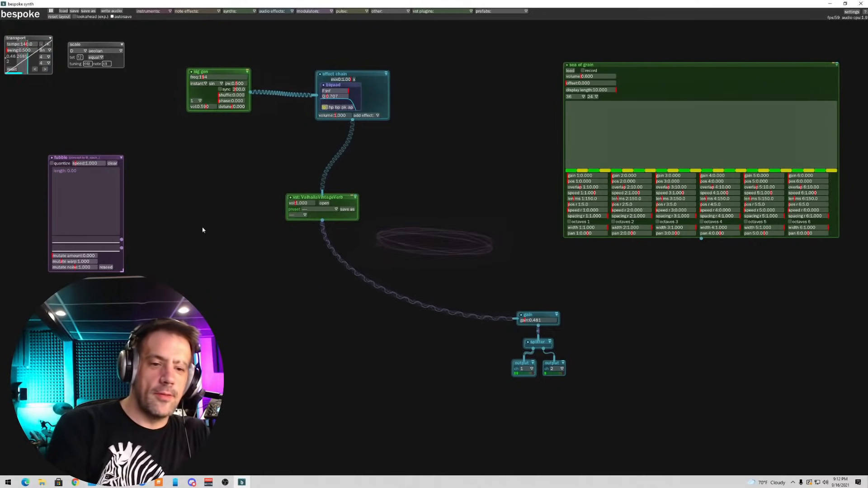
- Lower the gain module to about 0.259
{"action": "left_click_drag", "start_coordinate": [172, 150], "coordinate": [174, 151]}
{"action": "scroll", "coordinate": [171, 150], "scroll_direction": "down", "scroll_amount": 3}
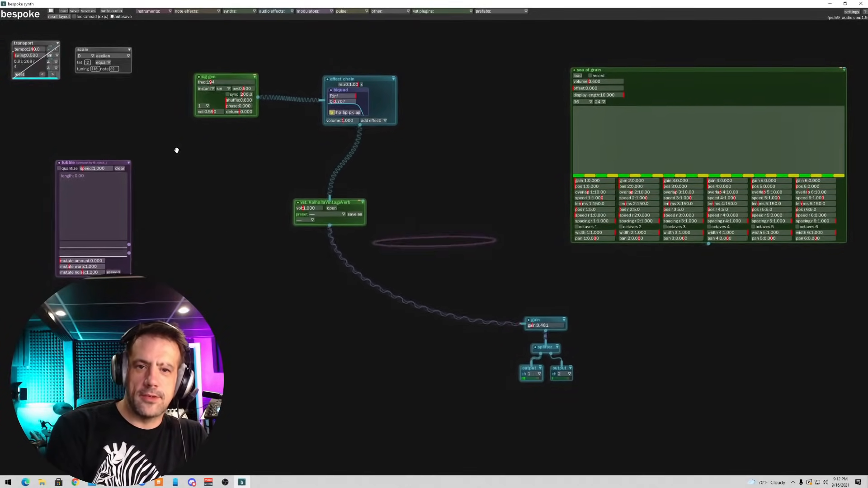
{"action": "scroll", "coordinate": [176, 153], "scroll_direction": "up", "scroll_amount": 2}
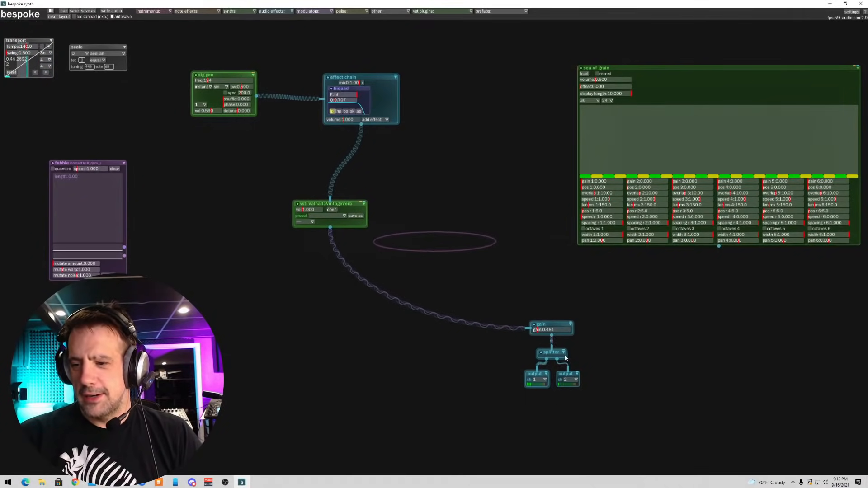
{"action": "left_click_drag", "start_coordinate": [538, 330], "coordinate": [535, 331]}
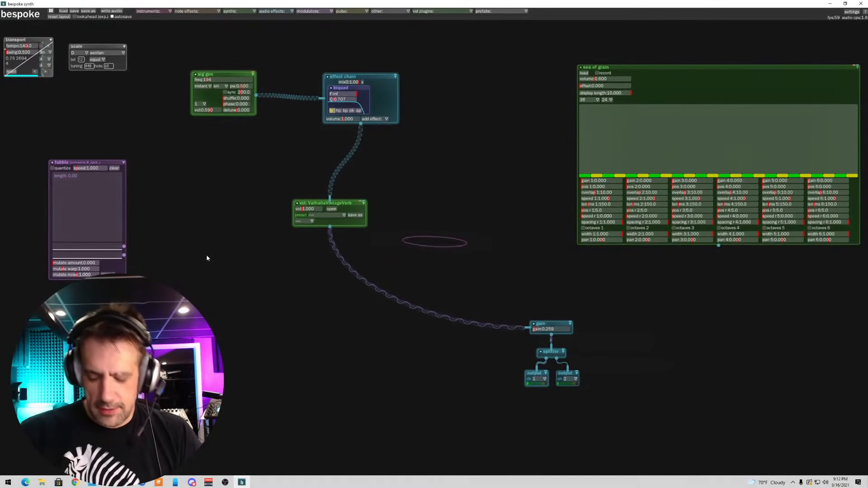
- Add a panner module with pan at 0.5 and wire it between the VintageVerb and gain modules
{"action": "type", "text": "p"}
{"action": "left_click", "coordinate": [204, 185]}
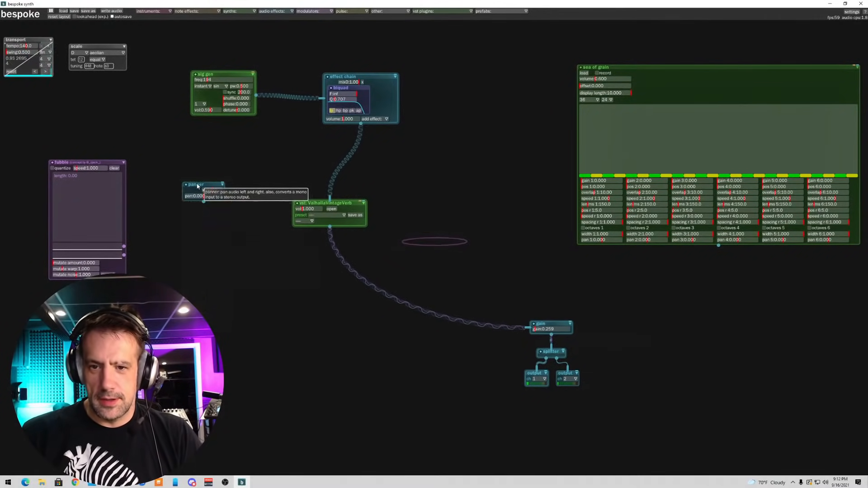
{"action": "left_click_drag", "start_coordinate": [203, 185], "coordinate": [408, 345]}
{"action": "mouse_move", "coordinate": [528, 328]}
{"action": "left_mouse_down"}
{"action": "mouse_move", "coordinate": [391, 350]}
{"action": "mouse_move", "coordinate": [530, 328]}
{"action": "left_mouse_up"}
{"action": "left_click_drag", "start_coordinate": [397, 345], "coordinate": [454, 293]}
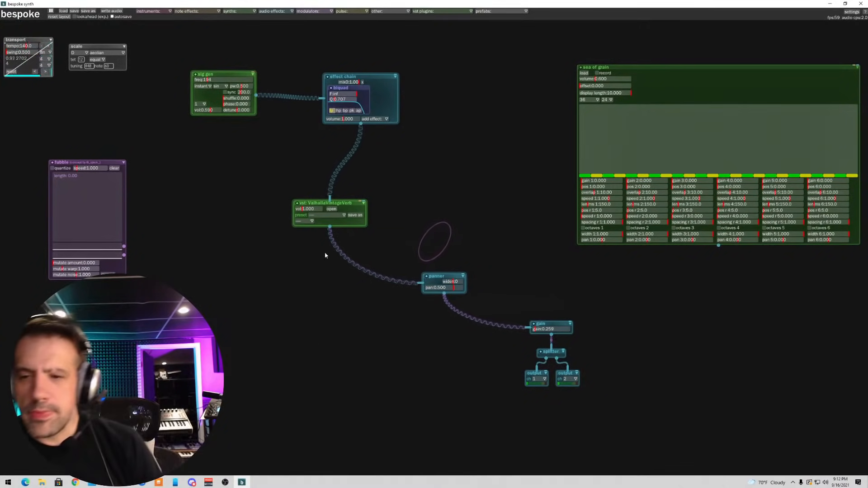
- Set the signal generator's frequency to about 262 and switch its waveform to squ
{"action": "mouse_move", "coordinate": [207, 80]}
{"action": "left_mouse_down"}
{"action": "mouse_move", "coordinate": [221, 80]}
{"action": "mouse_move", "coordinate": [205, 81]}
{"action": "left_mouse_up"}
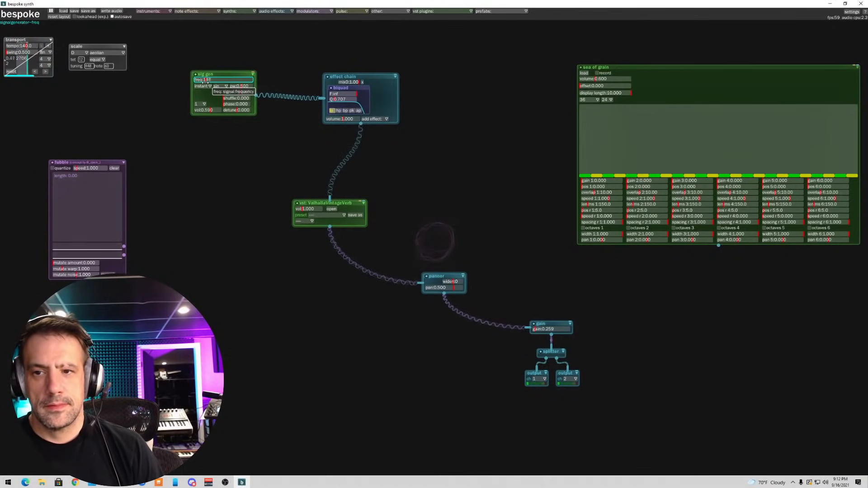
{"action": "left_click_drag", "start_coordinate": [205, 82], "coordinate": [209, 82]}
{"action": "left_click", "coordinate": [213, 88]}
{"action": "left_click", "coordinate": [222, 97]}
- Set the biquad filter's cutoff to about 26 and Q to about 1.658, with the signal generator's frequency at about 155
{"action": "left_click_drag", "start_coordinate": [346, 95], "coordinate": [343, 94]}
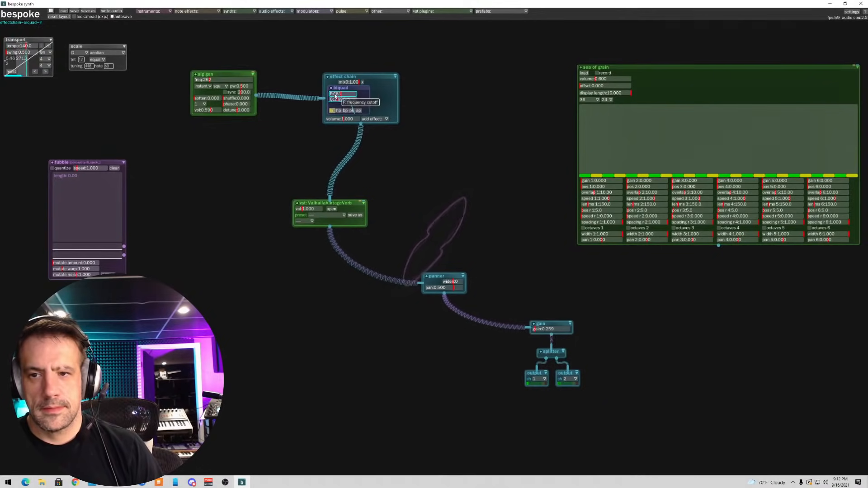
{"action": "left_click_drag", "start_coordinate": [335, 93], "coordinate": [343, 93]}
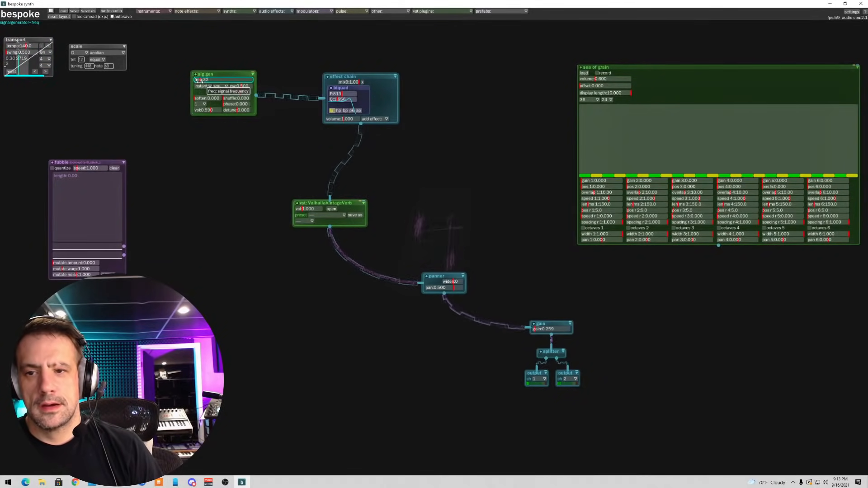
{"action": "left_click_drag", "start_coordinate": [205, 82], "coordinate": [207, 82]}
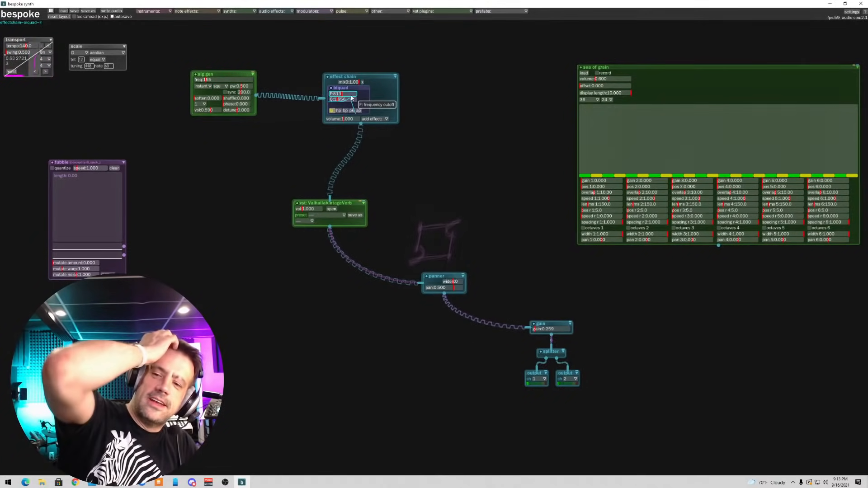
{"action": "mouse_move", "coordinate": [210, 81]}
{"action": "left_mouse_down"}
{"action": "mouse_move", "coordinate": [196, 86]}
{"action": "mouse_move", "coordinate": [206, 82]}
{"action": "left_mouse_up"}
{"action": "left_click_drag", "start_coordinate": [340, 94], "coordinate": [331, 94]}
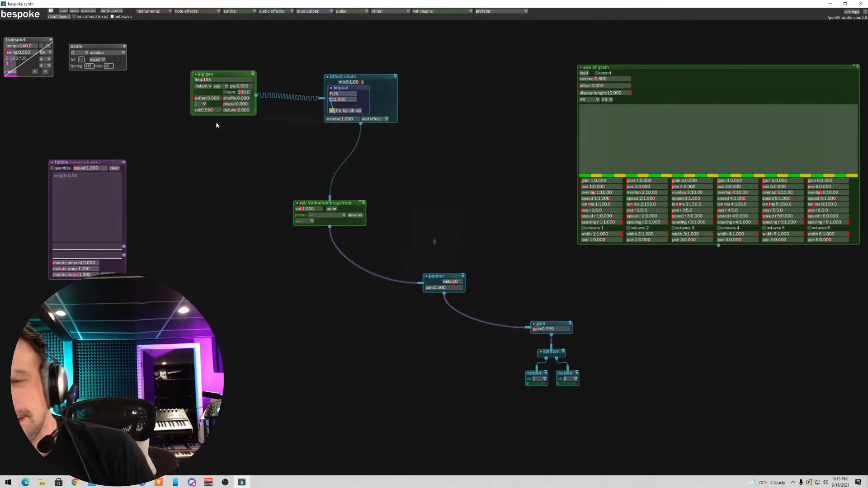
{"action": "left_click", "coordinate": [315, 12]}
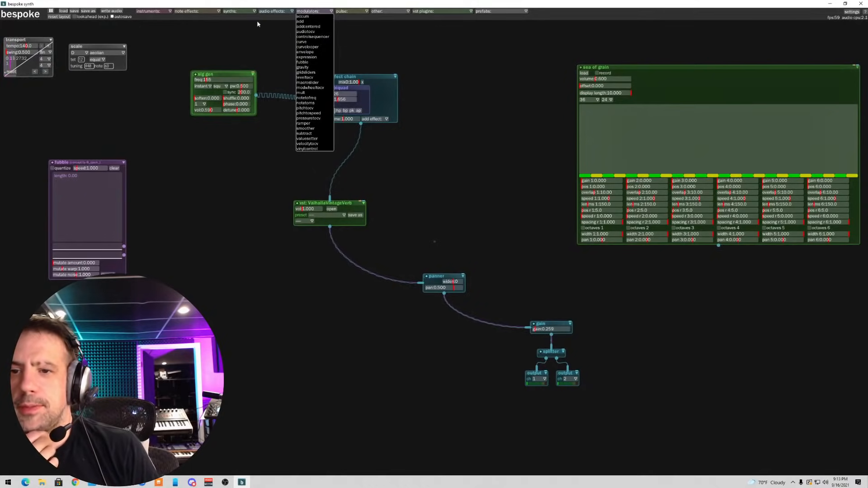
{"action": "left_click", "coordinate": [253, 35]}
{"action": "left_click", "coordinate": [302, 12]}
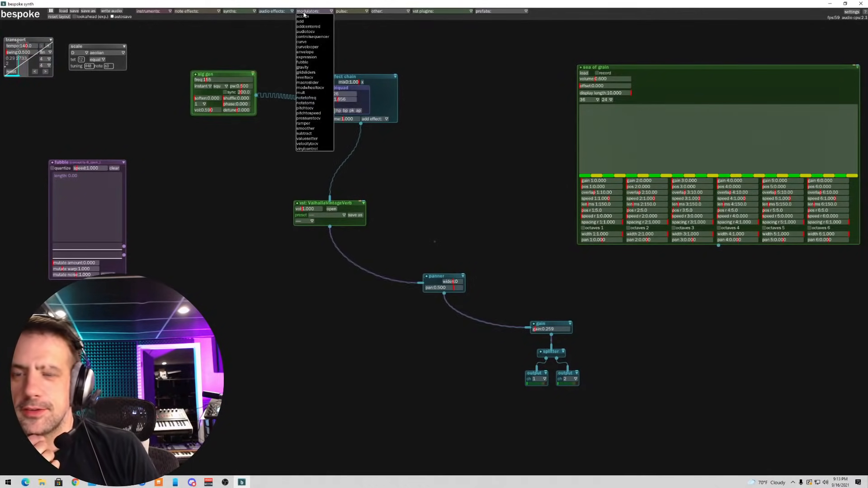
{"action": "left_click", "coordinate": [251, 40]}
{"action": "left_click", "coordinate": [243, 12]}
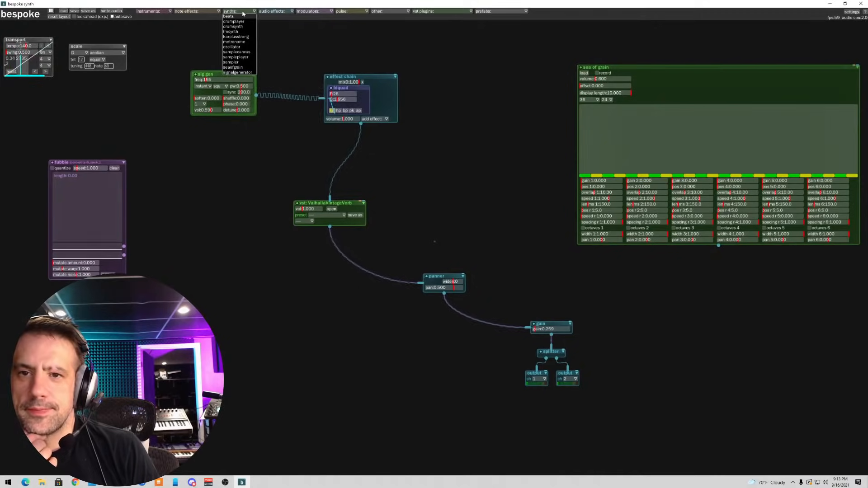
{"action": "left_click", "coordinate": [203, 11]}
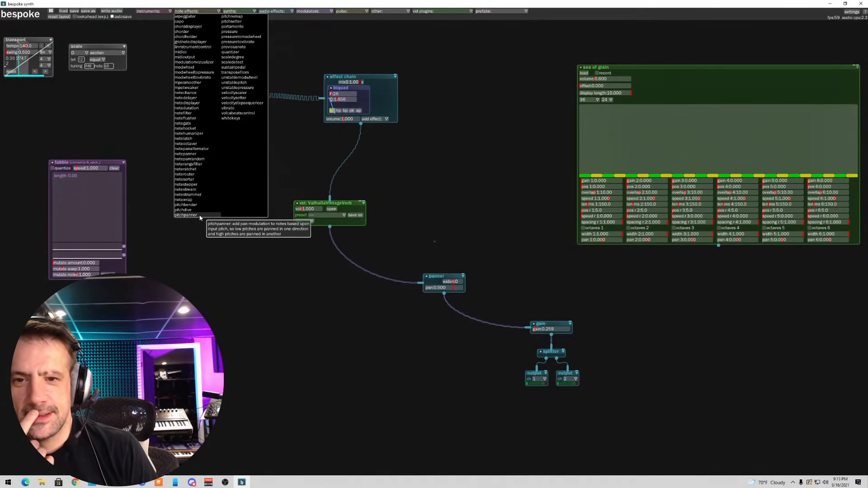
{"action": "left_click", "coordinate": [195, 168]}
{"action": "left_click_drag", "start_coordinate": [190, 147], "coordinate": [214, 231]}
{"action": "key", "text": "BackSpace"}
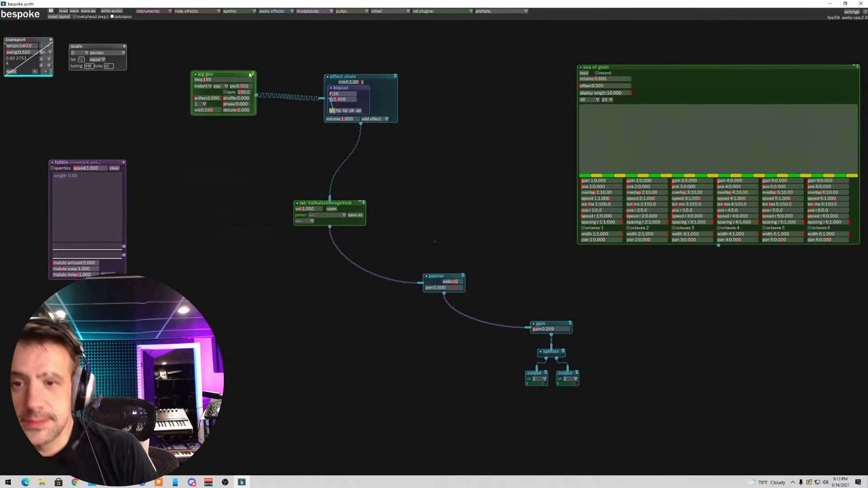
- Try a scaledegree module below the signal generator, check its transpose degree options, and delete the module
{"action": "left_click", "coordinate": [208, 11]}
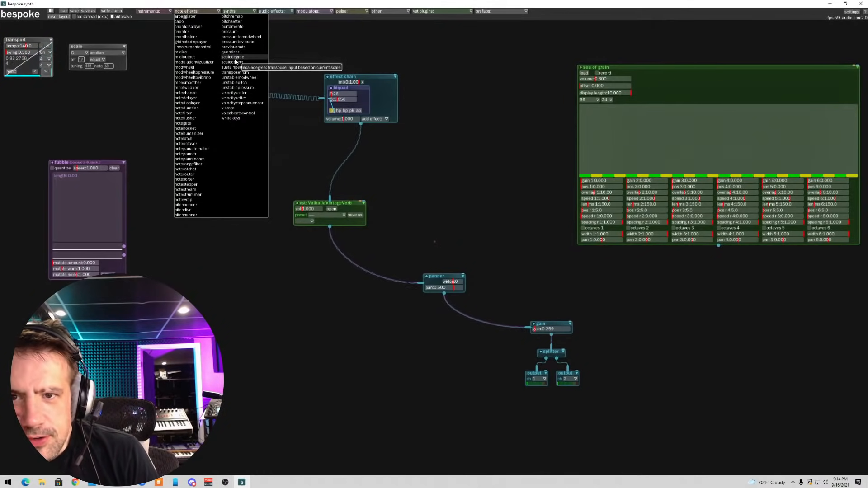
{"action": "left_click", "coordinate": [235, 61]}
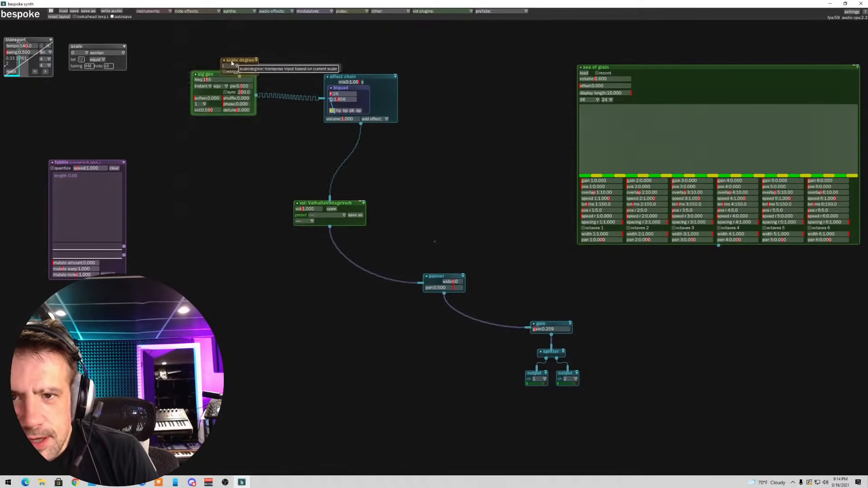
{"action": "left_click", "coordinate": [204, 206]}
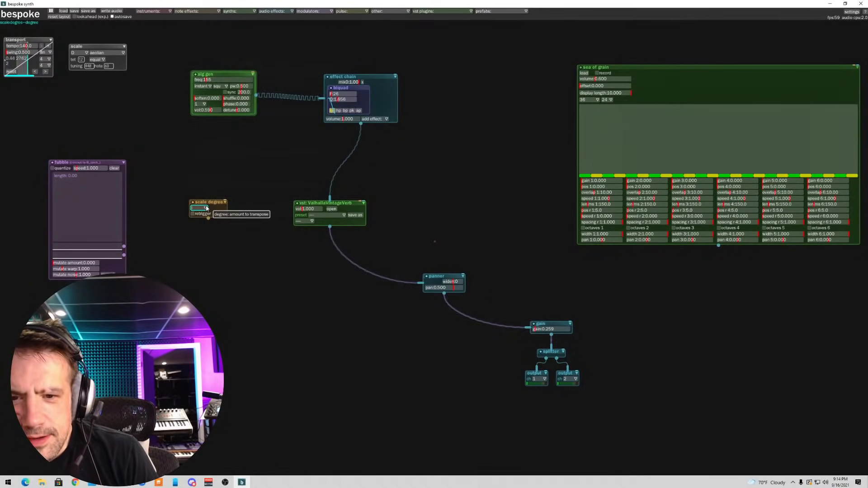
{"action": "left_click", "coordinate": [204, 208]}
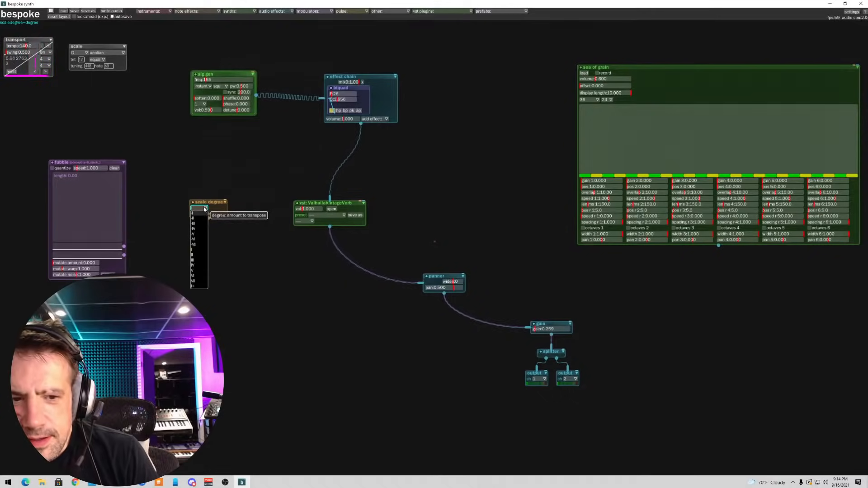
{"action": "left_click_drag", "start_coordinate": [191, 189], "coordinate": [227, 261]}
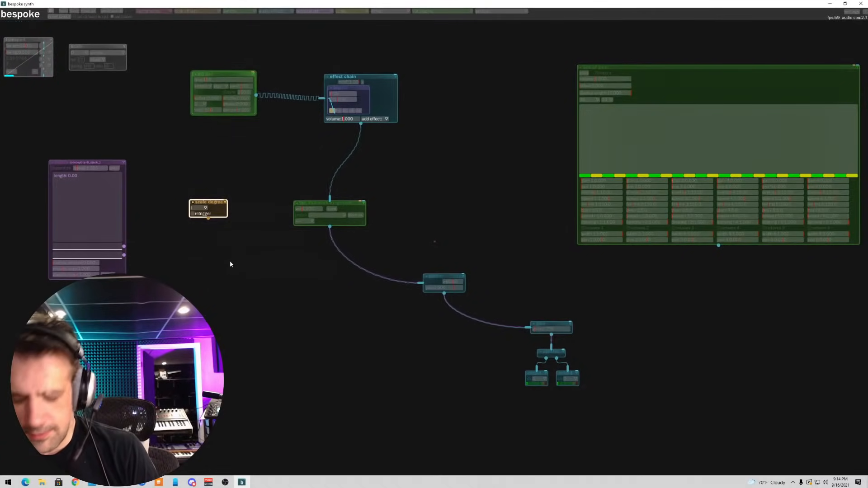
{"action": "key", "text": "Delete"}
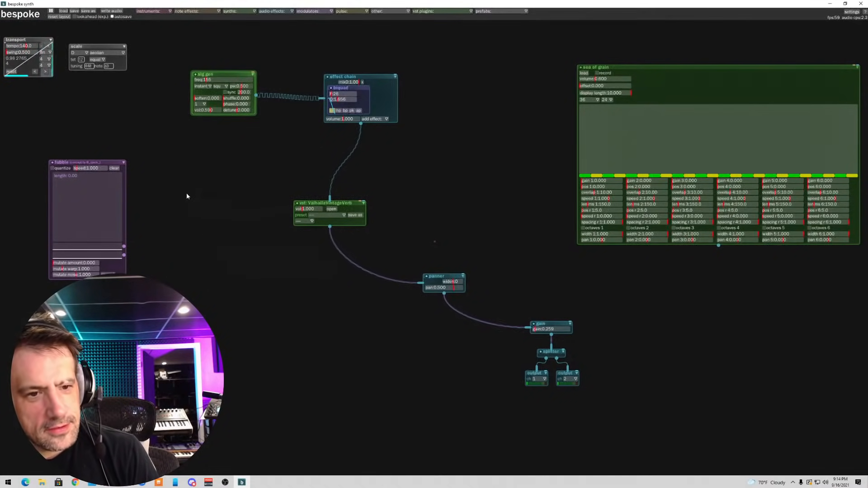
- Add a note sequencer module below the transport and scale modules, moving the fubble module down to make room
{"action": "left_click", "coordinate": [235, 11]}
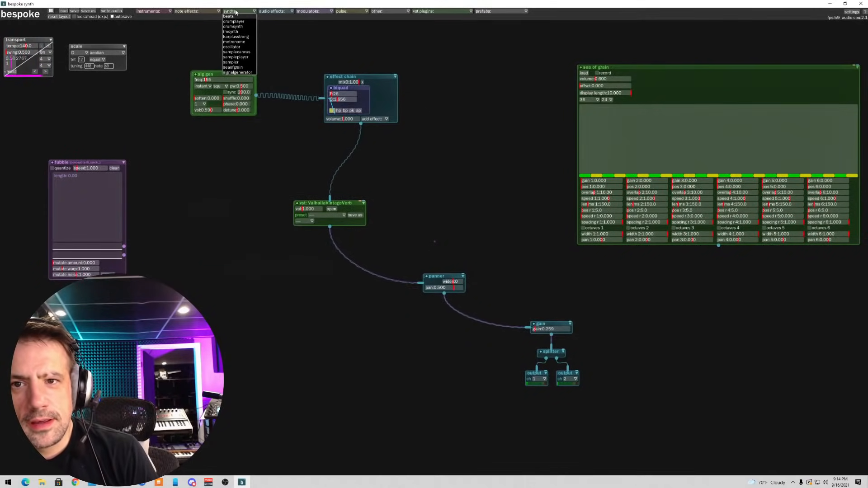
{"action": "left_click", "coordinate": [206, 12]}
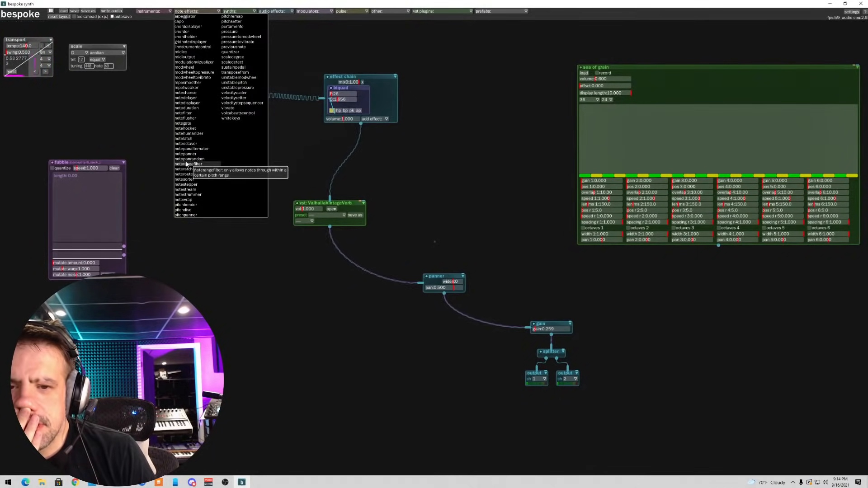
{"action": "left_click", "coordinate": [128, 118]}
{"action": "left_click", "coordinate": [149, 12]}
{"action": "left_click", "coordinate": [150, 77]}
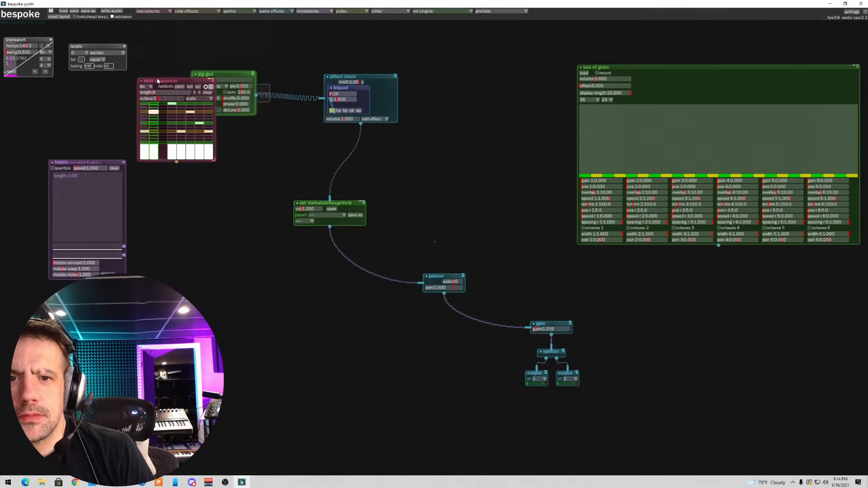
{"action": "left_click_drag", "start_coordinate": [157, 83], "coordinate": [105, 84]}
{"action": "left_click_drag", "start_coordinate": [66, 162], "coordinate": [53, 232]}
{"action": "left_click_drag", "start_coordinate": [140, 82], "coordinate": [84, 112]}
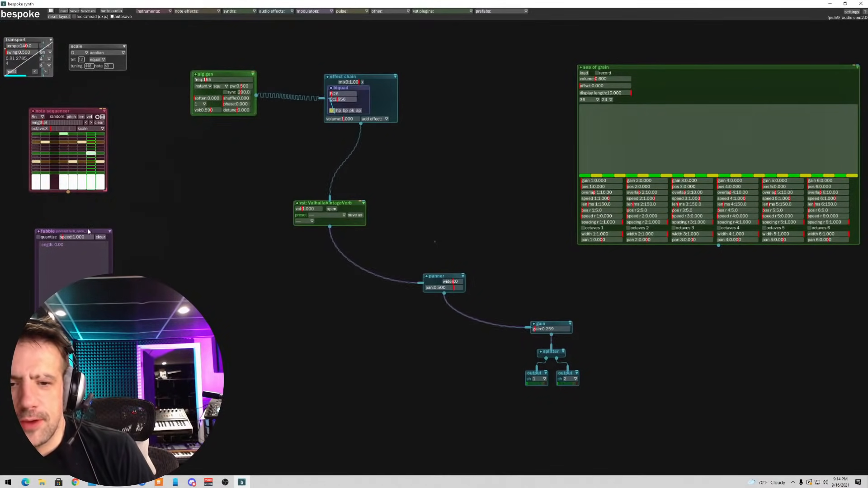
- Draw a dense looping scribble in the fubble module and wire its output to the signal generator's frequency
{"action": "left_click_drag", "start_coordinate": [90, 231], "coordinate": [130, 213]}
{"action": "left_click_drag", "start_coordinate": [139, 258], "coordinate": [138, 256]}
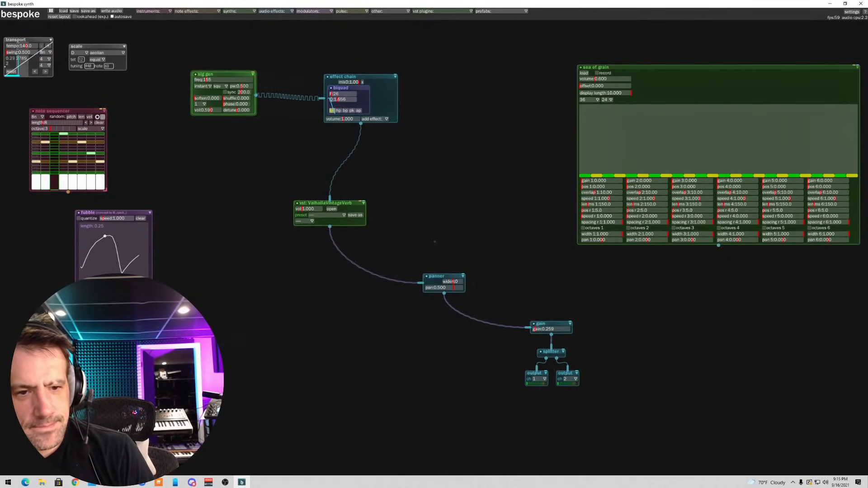
{"action": "left_click_drag", "start_coordinate": [114, 317], "coordinate": [119, 315]}
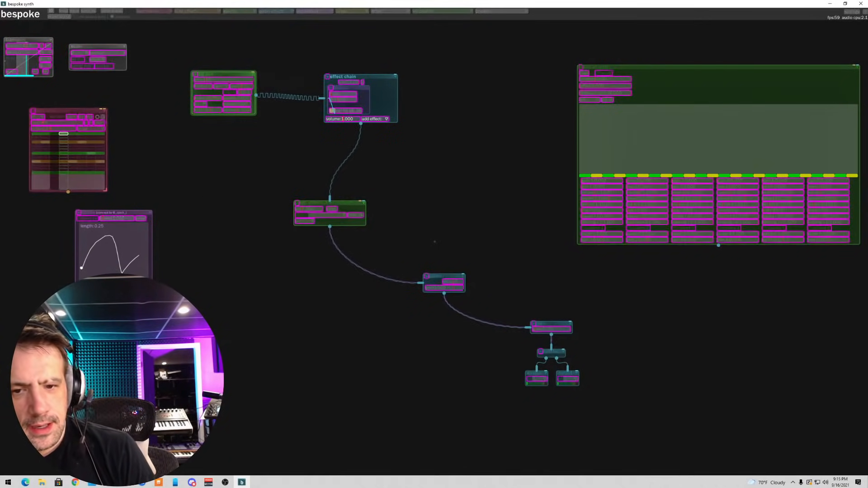
{"action": "mouse_move", "coordinate": [208, 140]}
{"action": "left_mouse_down"}
{"action": "mouse_move", "coordinate": [223, 97]}
{"action": "mouse_move", "coordinate": [199, 232]}
{"action": "left_mouse_up"}
{"action": "mouse_move", "coordinate": [100, 269]}
{"action": "left_mouse_down"}
{"action": "mouse_move", "coordinate": [113, 238]}
{"action": "mouse_move", "coordinate": [131, 247]}
{"action": "mouse_move", "coordinate": [93, 255]}
{"action": "mouse_move", "coordinate": [120, 264]}
{"action": "mouse_move", "coordinate": [136, 258]}
{"action": "mouse_move", "coordinate": [111, 271]}
{"action": "left_mouse_up"}
{"action": "left_click_drag", "start_coordinate": [114, 317], "coordinate": [203, 79]}
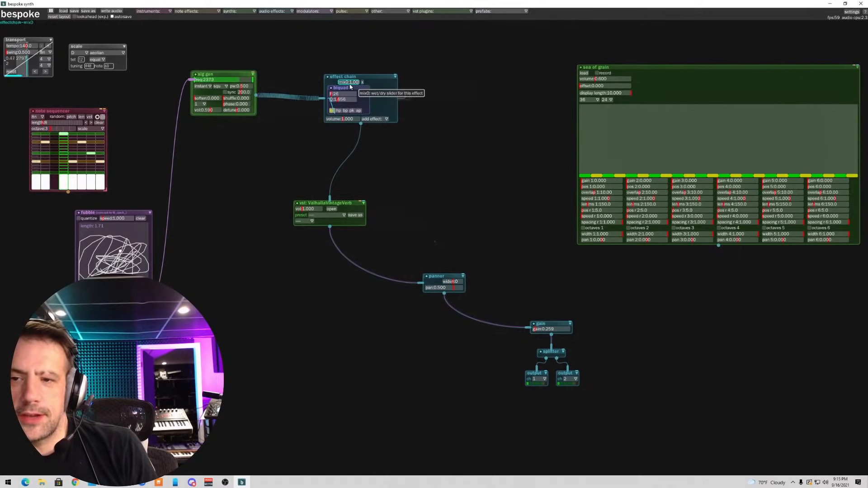
- Set the biquad filter's cutoff to about 1059 and the fubble's playback speed to about 0.605
{"action": "left_click_drag", "start_coordinate": [332, 94], "coordinate": [343, 94]}
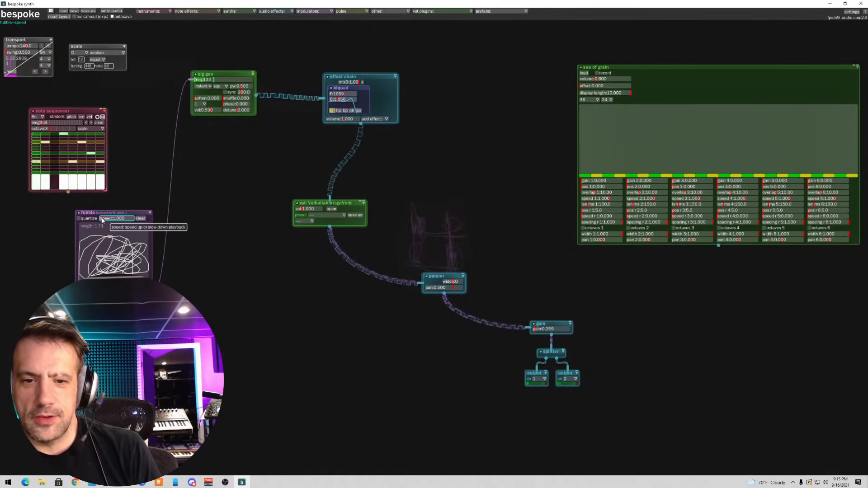
{"action": "left_click_drag", "start_coordinate": [134, 221], "coordinate": [96, 223]}
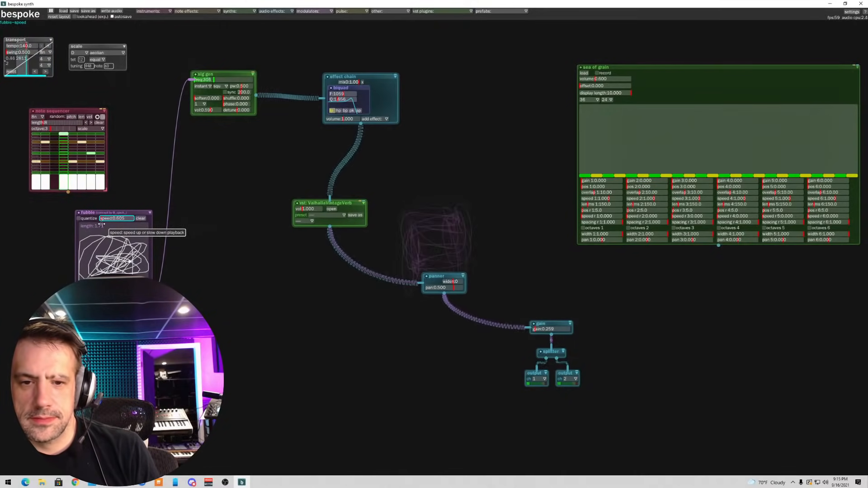
- Look through the modules starting with s, and add a quantizer module below the signal generator
{"action": "key", "text": "s"}
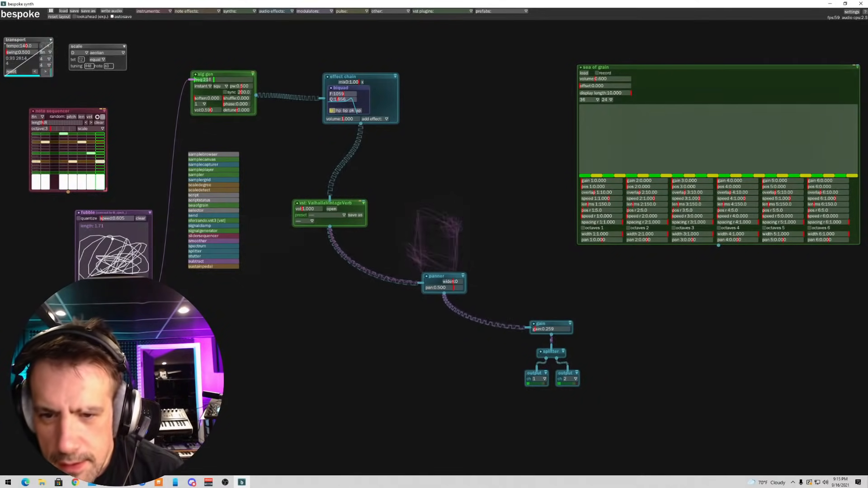
{"action": "key", "text": "s"}
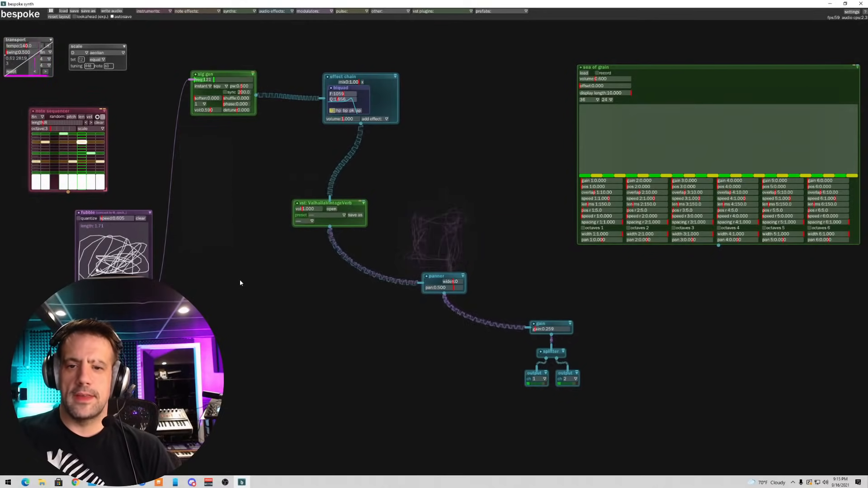
{"action": "key", "text": "s"}
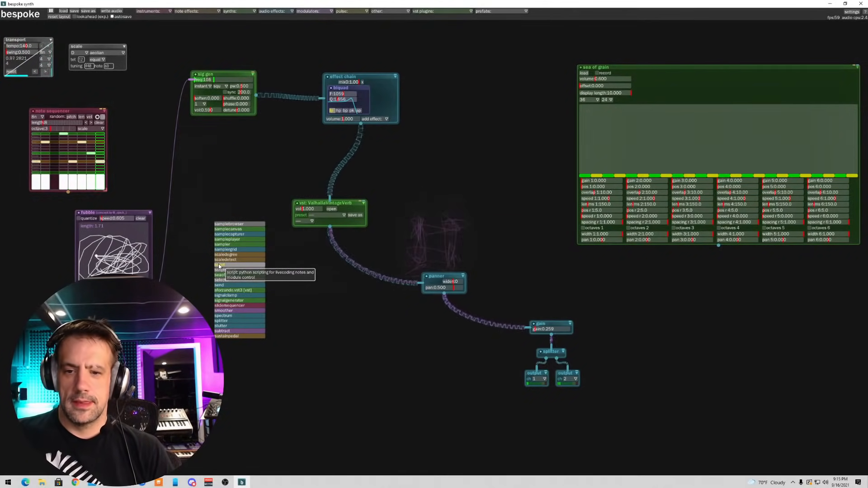
{"action": "left_click", "coordinate": [199, 171]}
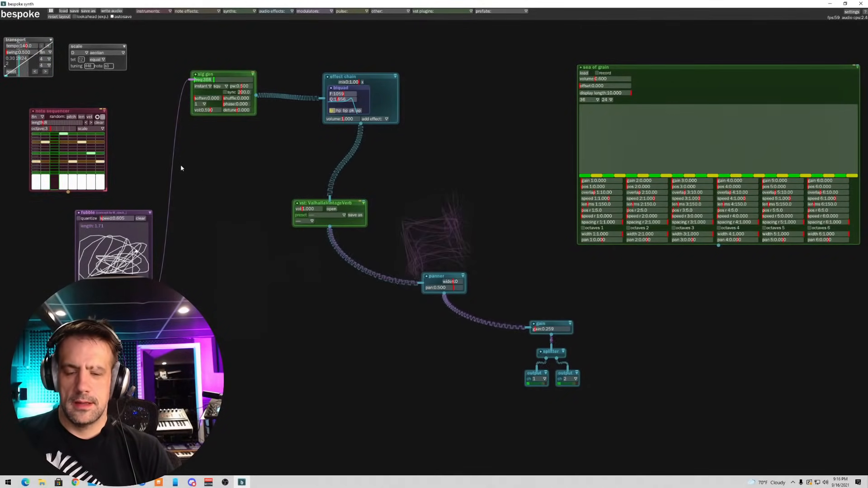
{"action": "left_click", "coordinate": [206, 171]}
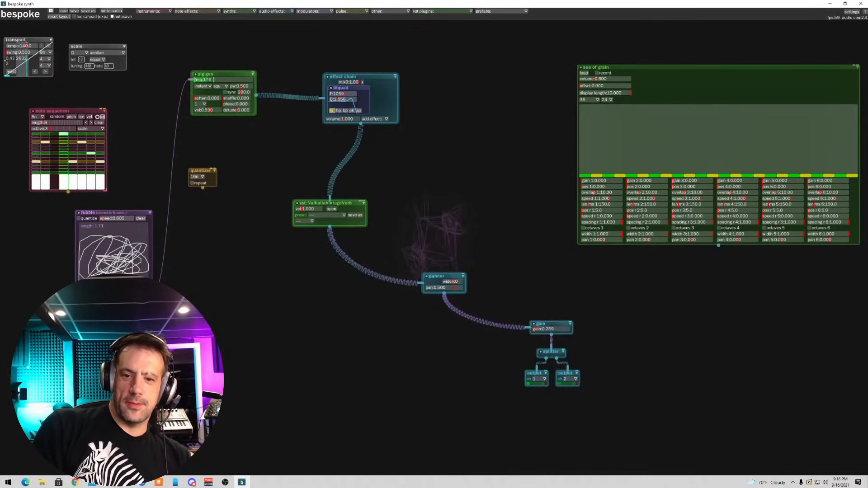
- Disconnect the fubble module from the signal generator's frequency and disable the signal generator, keeping the quantizer clear below it
{"action": "left_click_drag", "start_coordinate": [190, 80], "coordinate": [235, 258]}
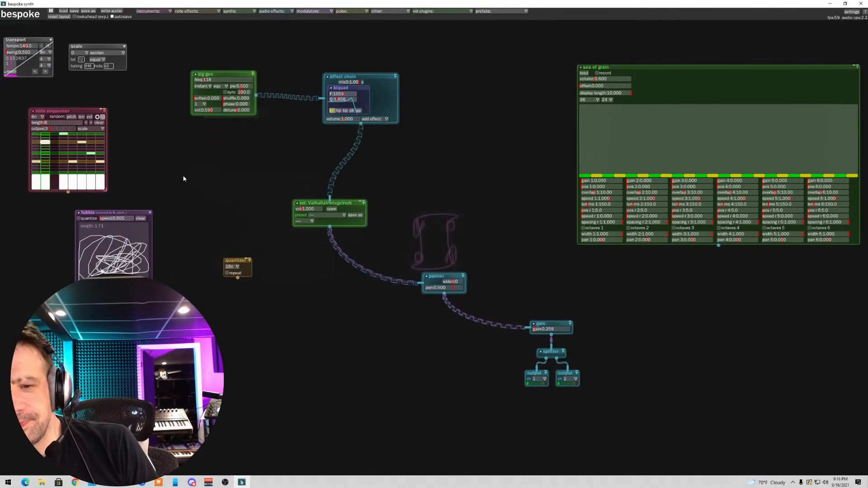
{"action": "left_click", "coordinate": [194, 75]}
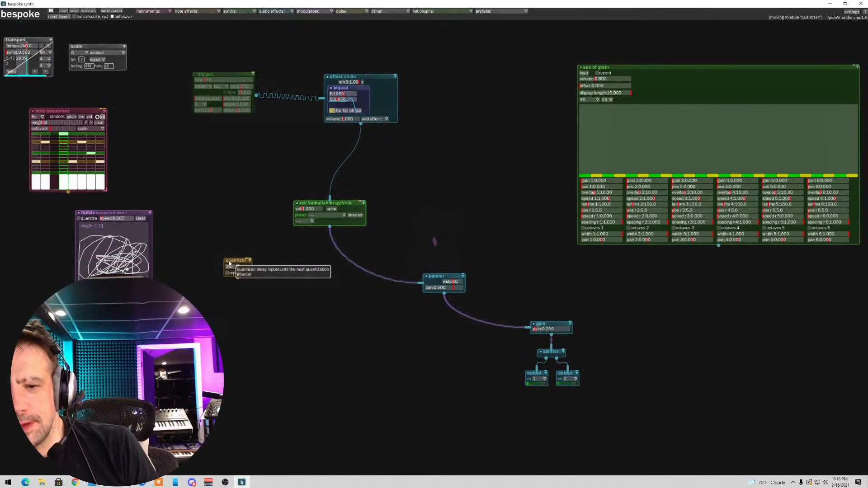
{"action": "left_click_drag", "start_coordinate": [232, 260], "coordinate": [227, 241]}
{"action": "left_click_drag", "start_coordinate": [211, 159], "coordinate": [210, 158]}
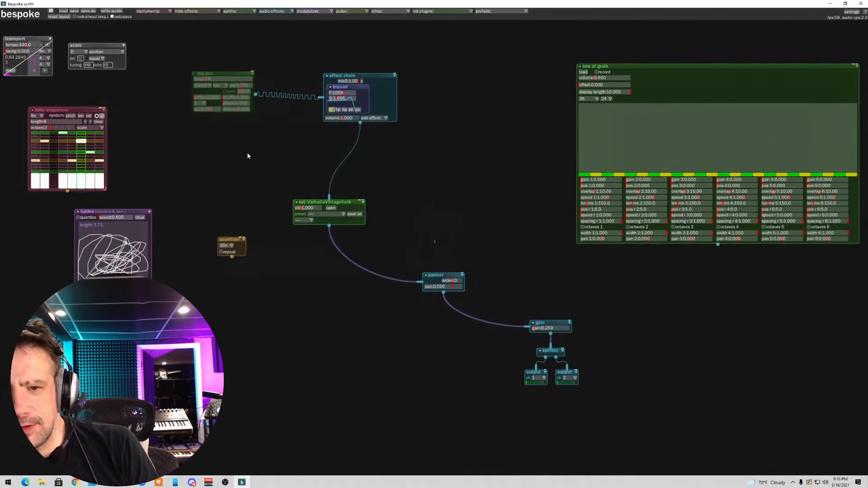
- Try a pitchtocv module below the signal generator and delete it
{"action": "left_click", "coordinate": [313, 11]}
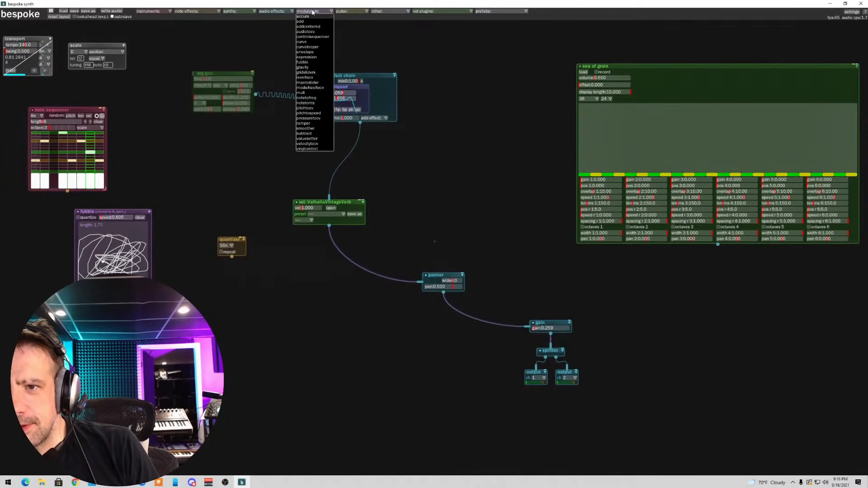
{"action": "left_click", "coordinate": [312, 108]}
{"action": "mouse_move", "coordinate": [309, 109]}
{"action": "left_mouse_down"}
{"action": "mouse_move", "coordinate": [219, 143]}
{"action": "mouse_move", "coordinate": [199, 190]}
{"action": "left_mouse_up"}
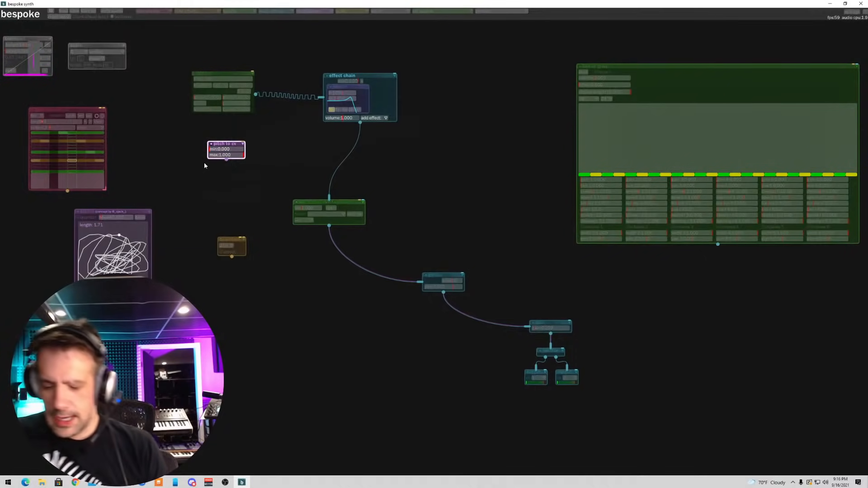
{"action": "key", "text": "Delete"}
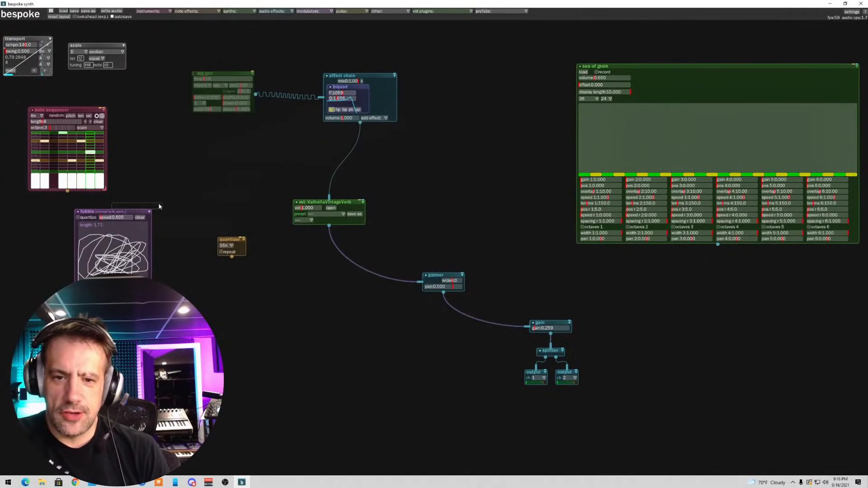
- Add a notetofreq module between the note sequencer and the signal generator, and move the fubble and quantizer modules closer together
{"action": "left_click_drag", "start_coordinate": [135, 215], "coordinate": [147, 211]}
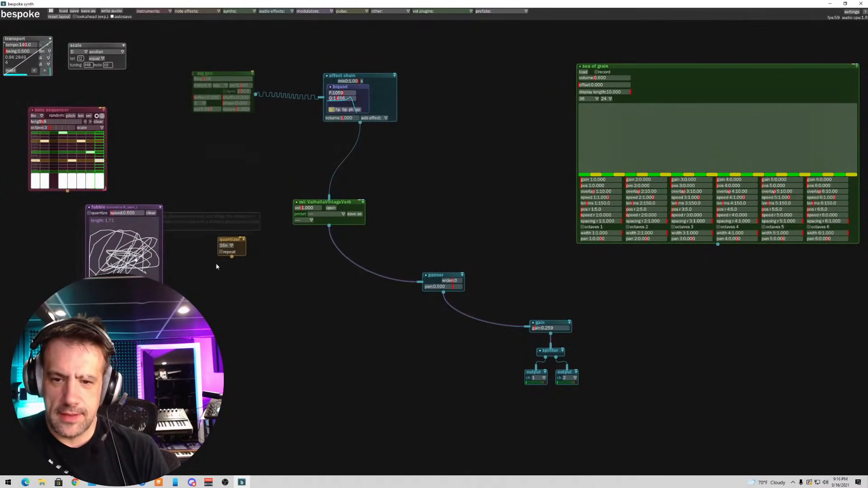
{"action": "left_click_drag", "start_coordinate": [230, 240], "coordinate": [223, 208]}
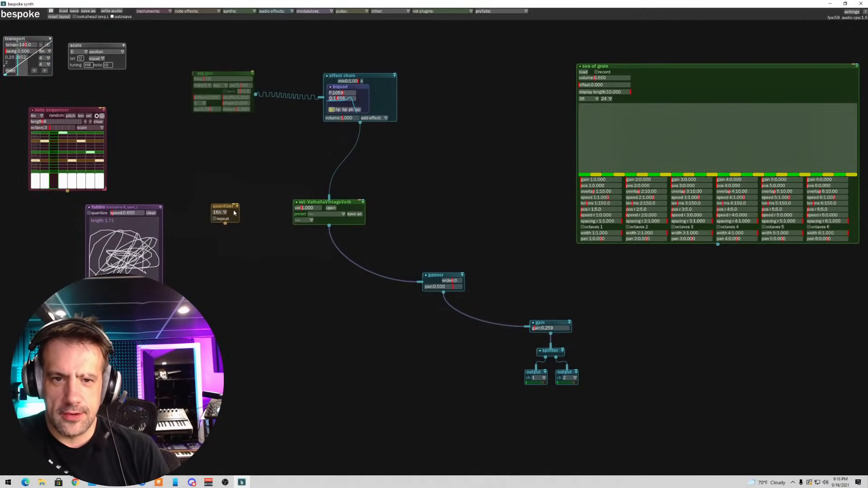
{"action": "left_click", "coordinate": [314, 11]}
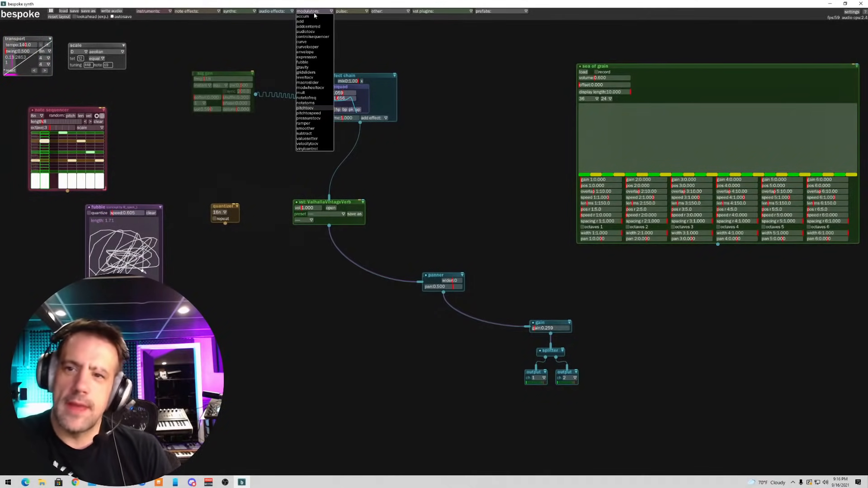
{"action": "left_click", "coordinate": [313, 98]}
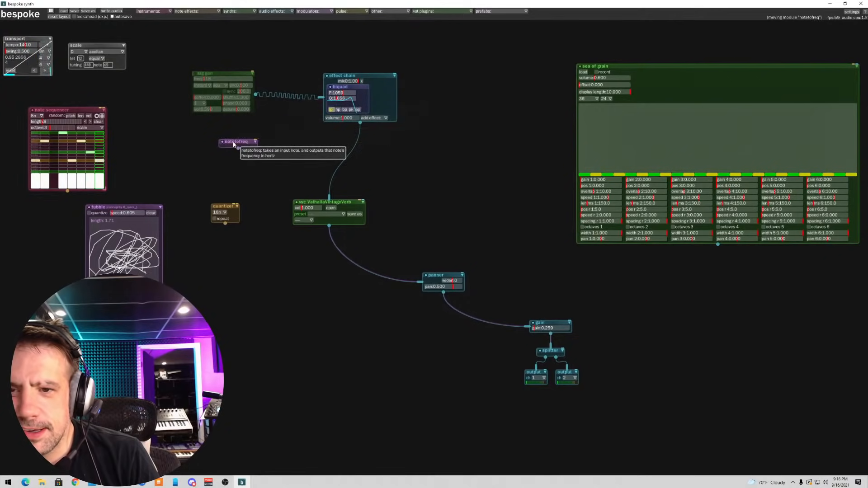
{"action": "left_click", "coordinate": [236, 147]}
{"action": "left_click_drag", "start_coordinate": [237, 148], "coordinate": [168, 128]}
- Try a velocitytocv module beside the effect chain and delete it
{"action": "left_click", "coordinate": [307, 11]}
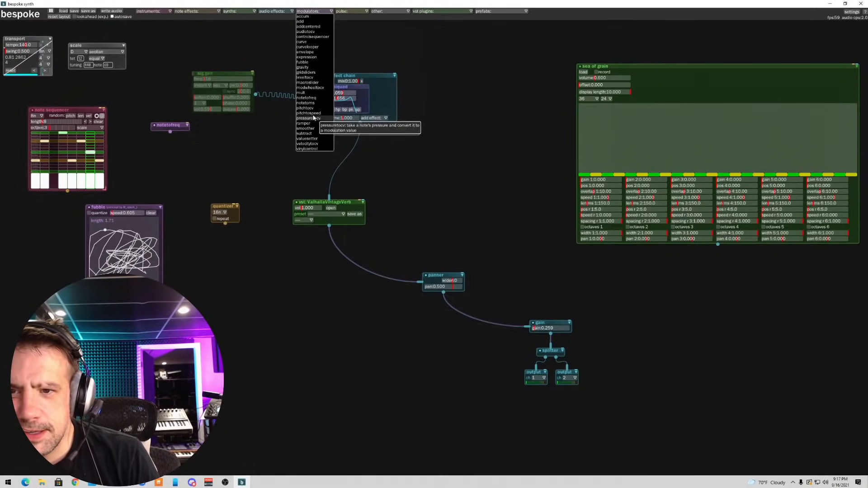
{"action": "left_click", "coordinate": [316, 144]}
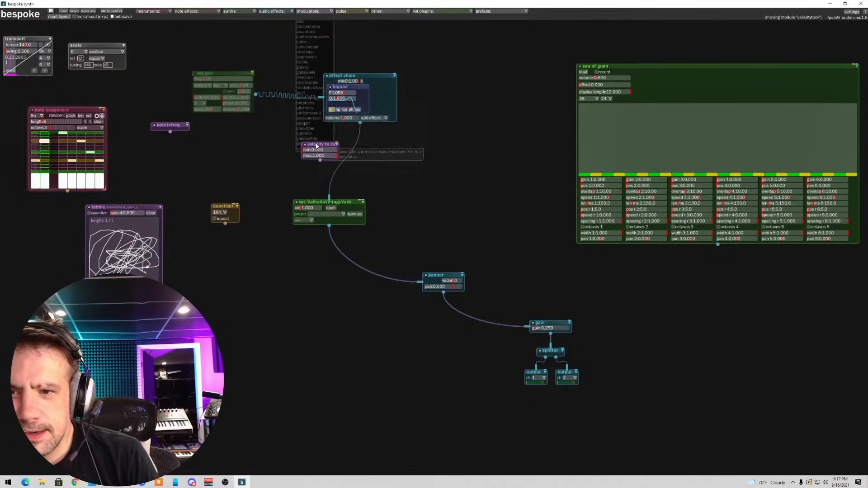
{"action": "left_click", "coordinate": [281, 140]}
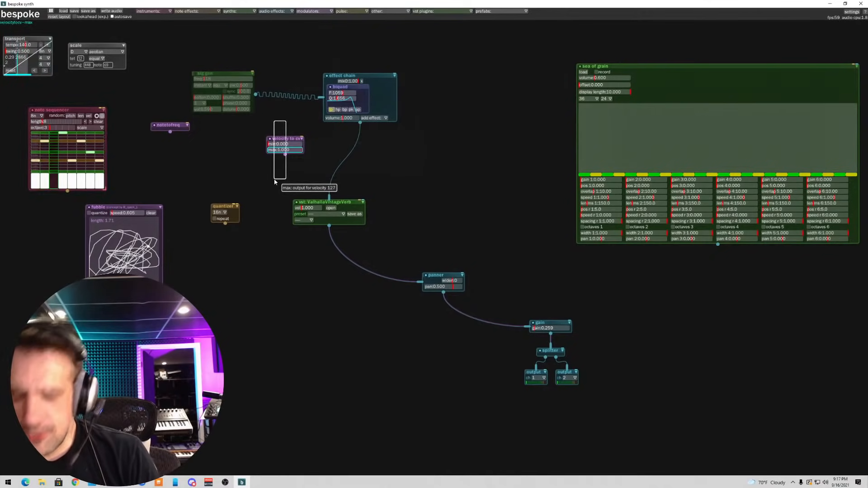
{"action": "left_click_drag", "start_coordinate": [274, 179], "coordinate": [273, 180]}
{"action": "key", "text": "Delete"}
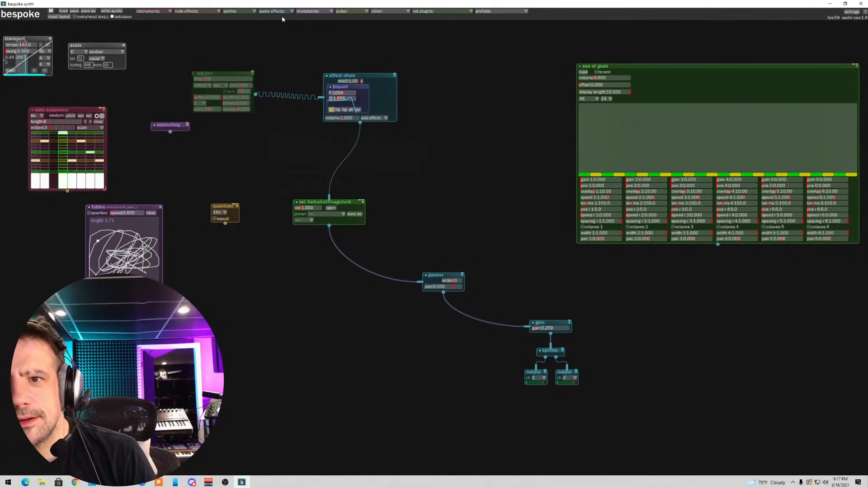
{"action": "left_click", "coordinate": [313, 11]}
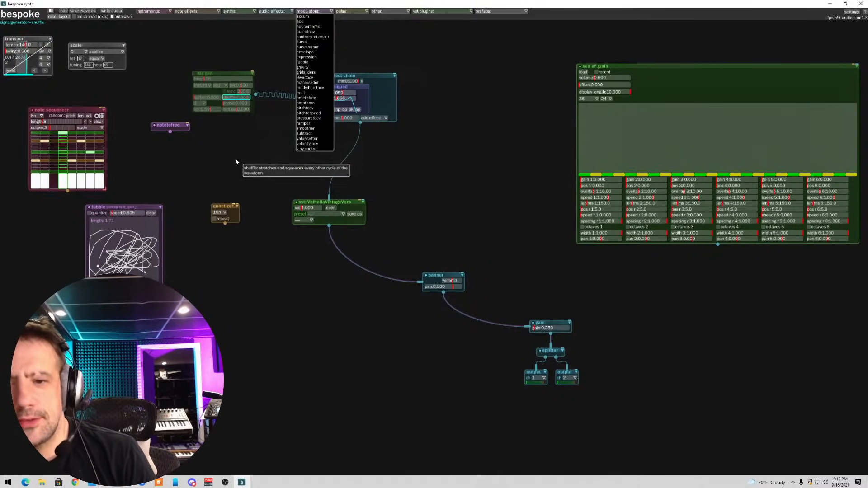
{"action": "left_click", "coordinate": [200, 127]}
{"action": "left_click", "coordinate": [148, 11]}
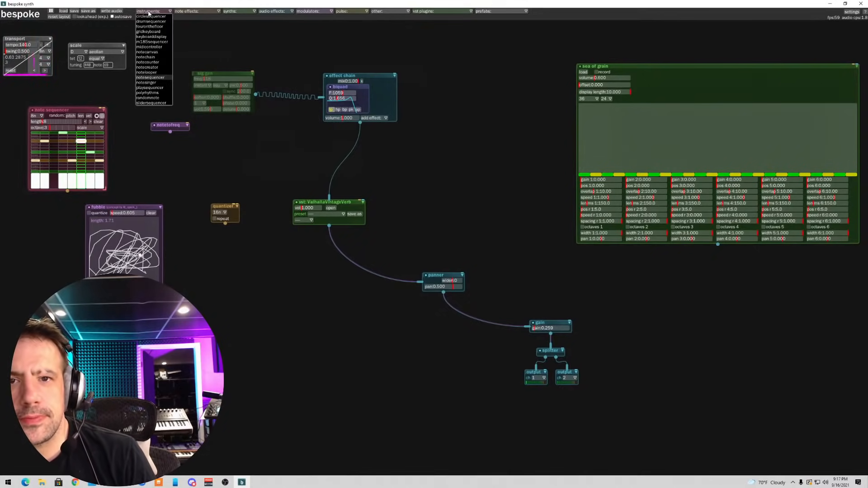
{"action": "left_click", "coordinate": [235, 42]}
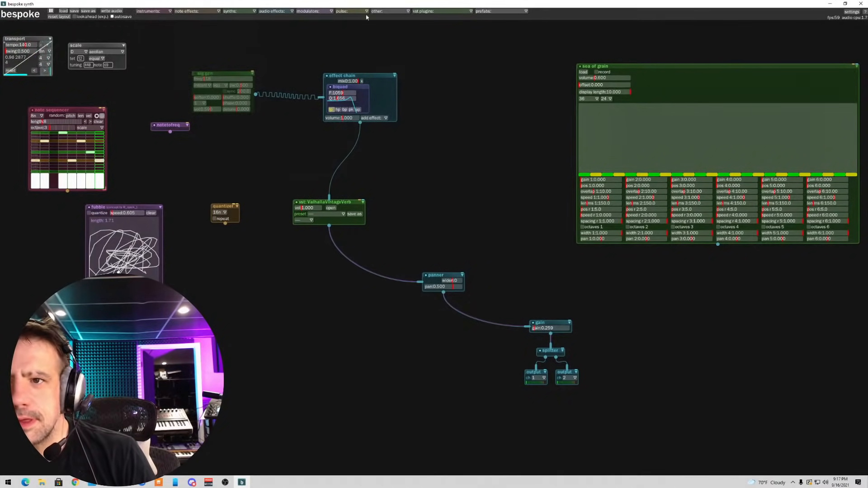
- Add a pulser module beside the note sequencer and wire its output into the note sequencer
{"action": "left_click", "coordinate": [350, 11]}
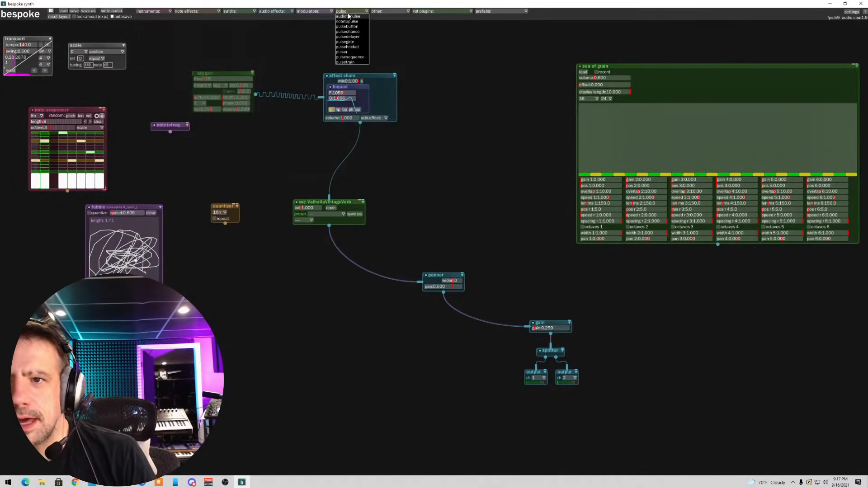
{"action": "left_click", "coordinate": [347, 53]}
{"action": "left_click_drag", "start_coordinate": [347, 52], "coordinate": [29, 100]}
{"action": "left_click", "coordinate": [79, 110]}
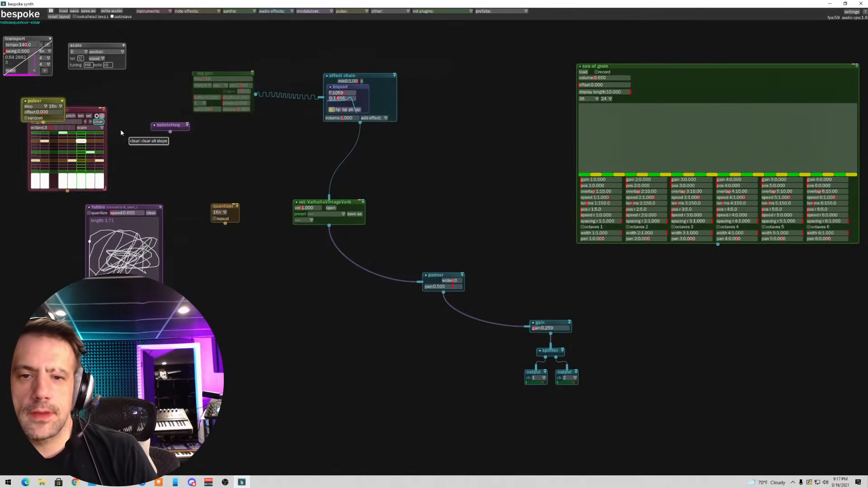
{"action": "left_click_drag", "start_coordinate": [86, 110], "coordinate": [136, 108]}
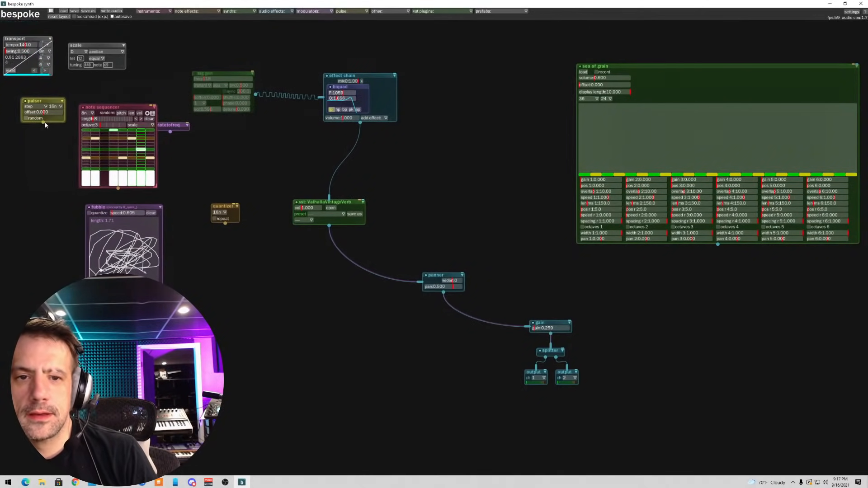
{"action": "left_click_drag", "start_coordinate": [43, 122], "coordinate": [80, 149]}
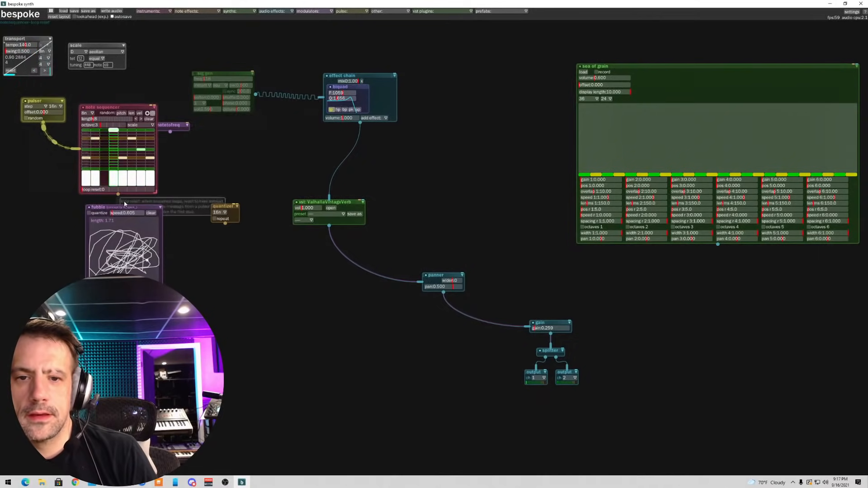
- Set the pulser's pulse interval to 2n after trying an interval of 3
{"action": "left_click", "coordinate": [54, 106]}
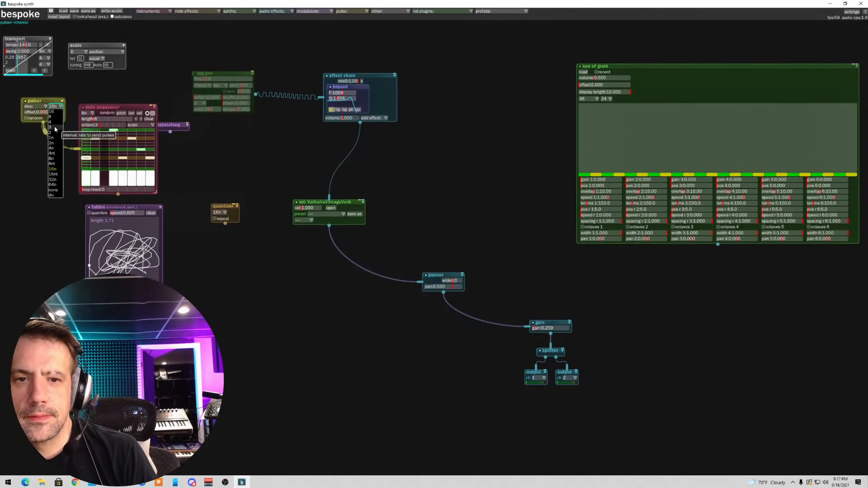
{"action": "left_click", "coordinate": [55, 128]}
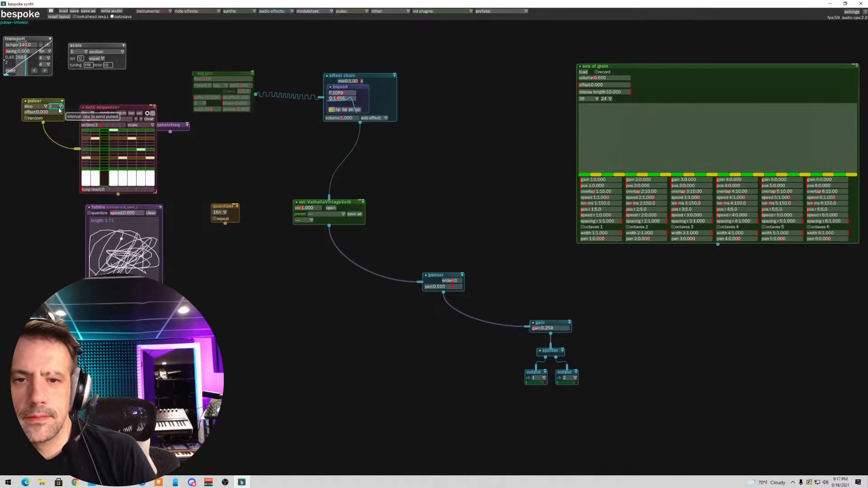
{"action": "left_click", "coordinate": [59, 106]}
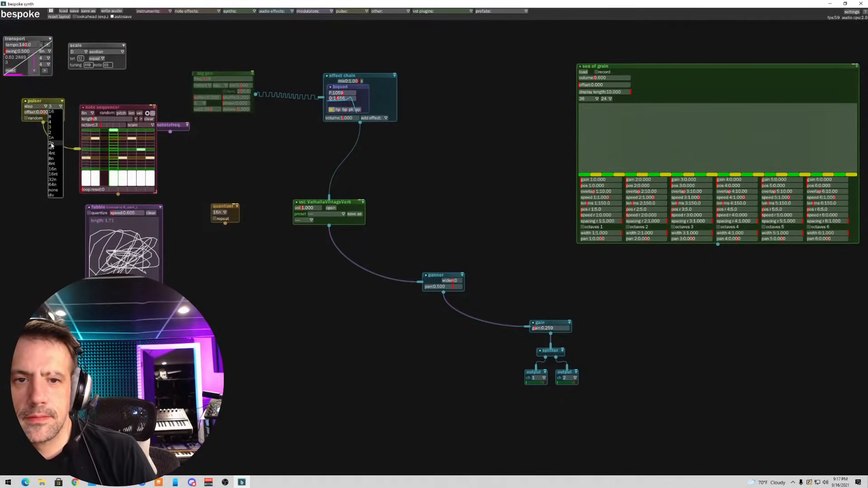
{"action": "left_click", "coordinate": [51, 143]}
- Randomize the note sequencer's steps and wire its output into the re-enabled signal generator
{"action": "left_click_drag", "start_coordinate": [134, 108], "coordinate": [131, 102]}
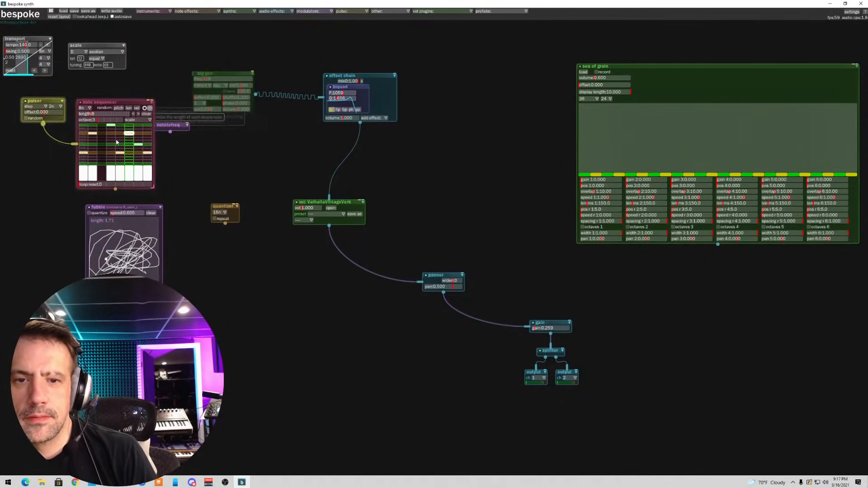
{"action": "left_click", "coordinate": [98, 175]}
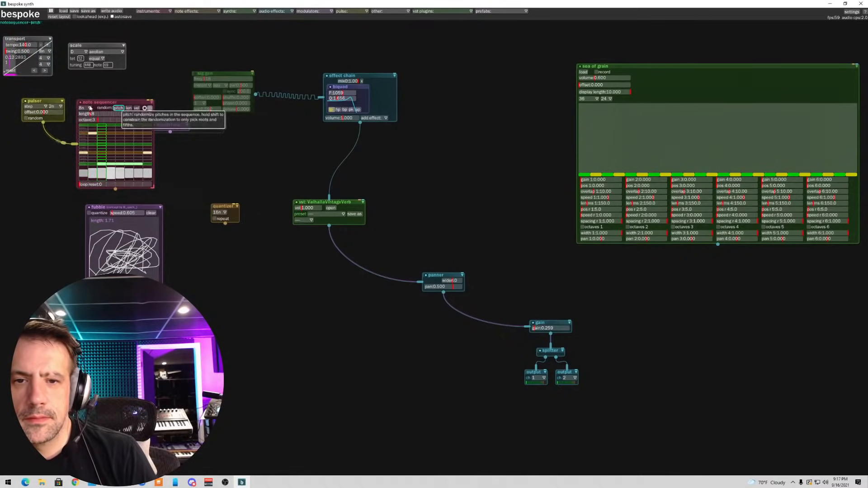
{"action": "left_click_drag", "start_coordinate": [115, 189], "coordinate": [255, 76]}
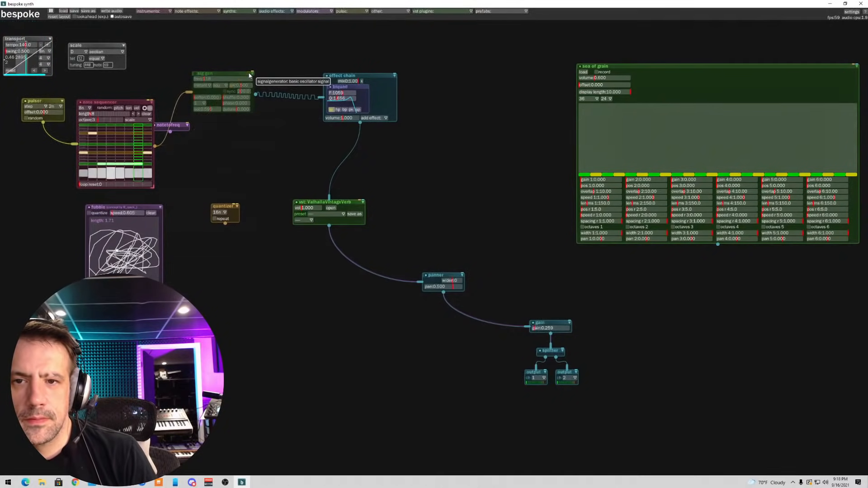
{"action": "left_click", "coordinate": [195, 74]}
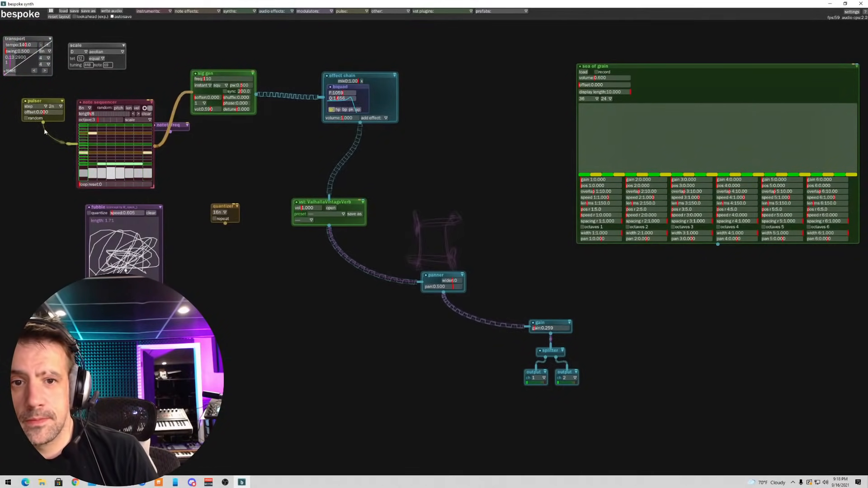
- Try to wire a second pulser cable directly into the signal generator
{"action": "left_click_drag", "start_coordinate": [44, 123], "coordinate": [112, 106]}
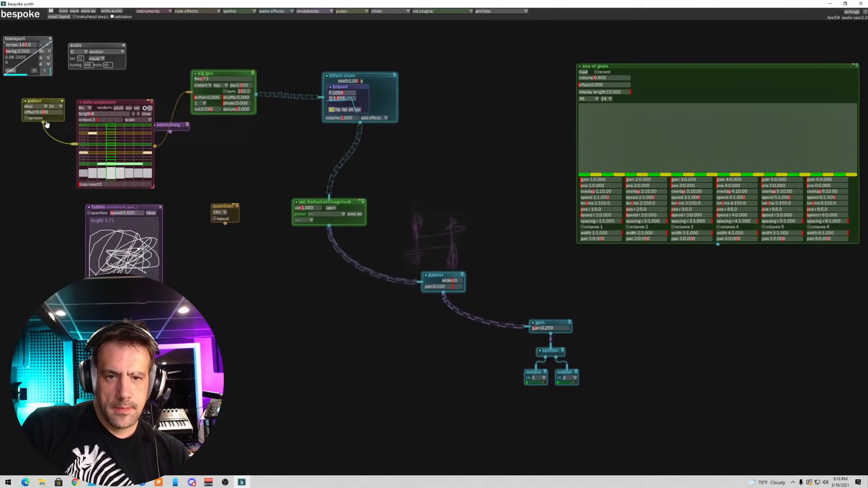
{"action": "left_click_drag", "start_coordinate": [47, 123], "coordinate": [252, 74]}
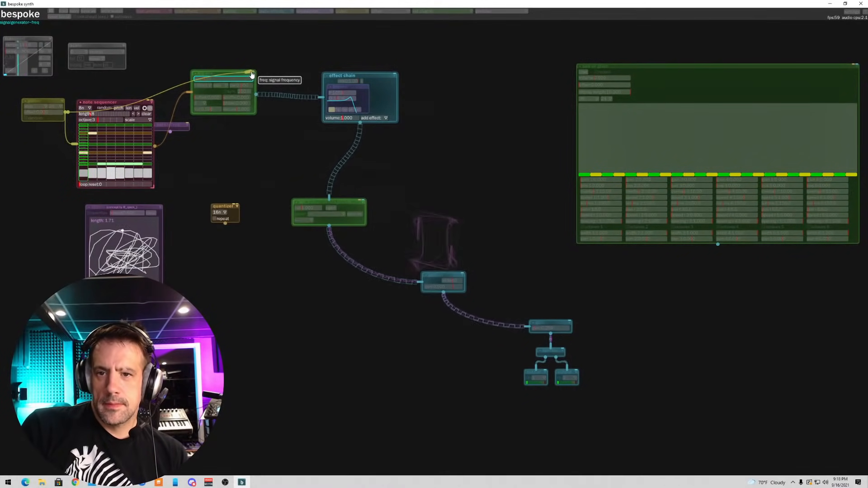
{"action": "left_click_drag", "start_coordinate": [251, 74], "coordinate": [27, 159]}
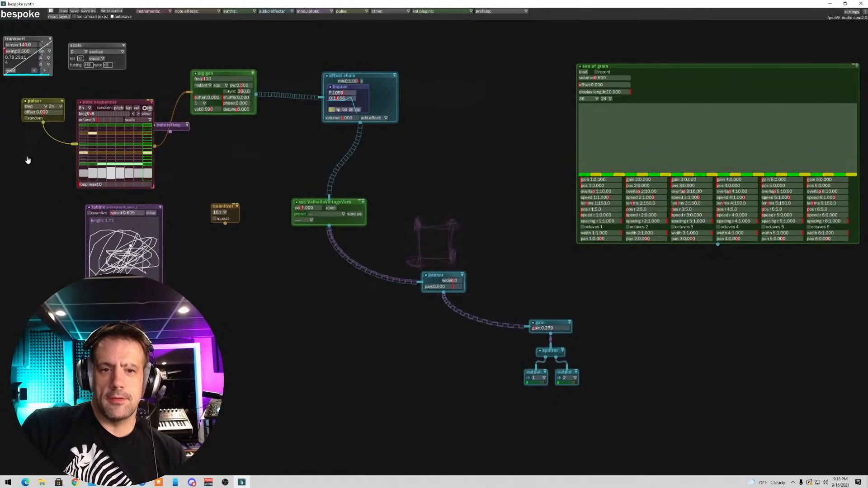
- Add an envelope module below the signal generator, triggered by the pulser and modulating the biquad's frequency
{"action": "key", "text": "e"}
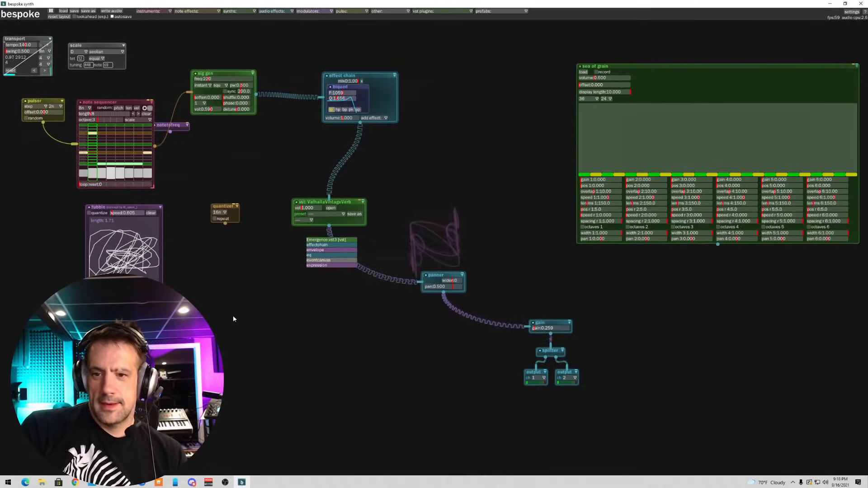
{"action": "left_click_drag", "start_coordinate": [315, 250], "coordinate": [245, 137]}
{"action": "left_click_drag", "start_coordinate": [43, 123], "coordinate": [347, 95]}
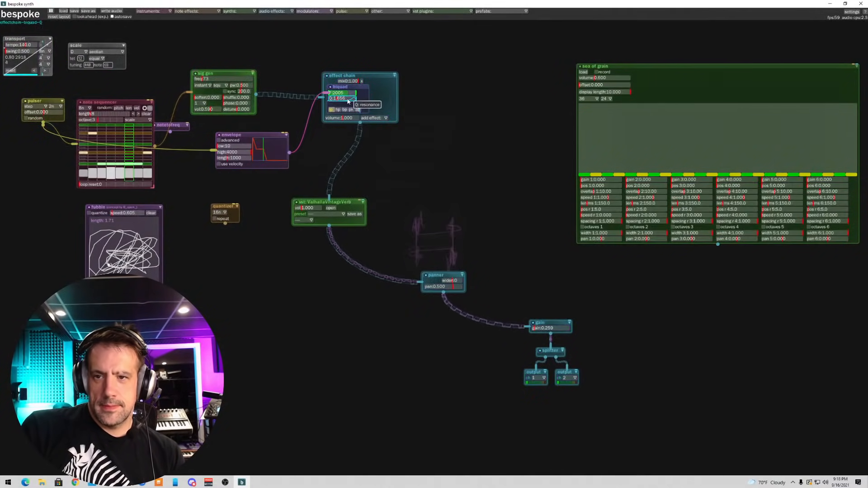
- Randomize the note sequencer's pitches and shape the biquad with an envelope high value of 1279 and a lower resonance
{"action": "mouse_move", "coordinate": [355, 93]}
{"action": "left_mouse_down"}
{"action": "mouse_move", "coordinate": [326, 93]}
{"action": "mouse_move", "coordinate": [344, 94]}
{"action": "left_mouse_up"}
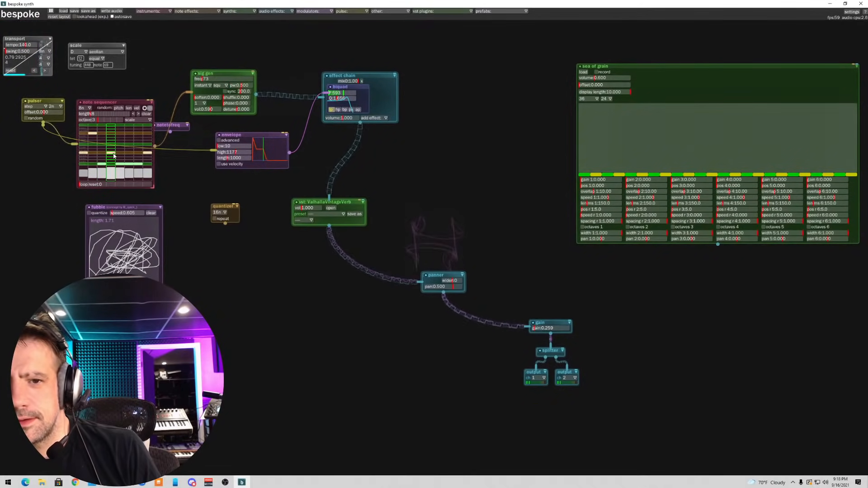
{"action": "left_click", "coordinate": [118, 107]}
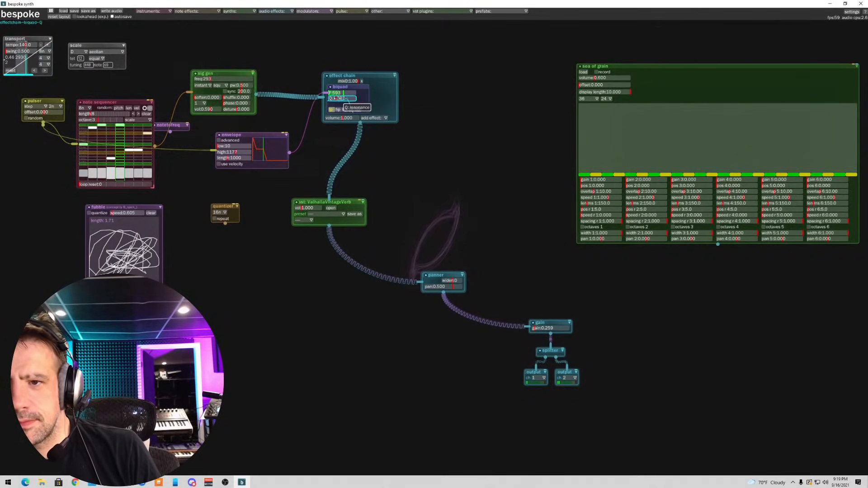
{"action": "left_click_drag", "start_coordinate": [344, 98], "coordinate": [336, 93]}
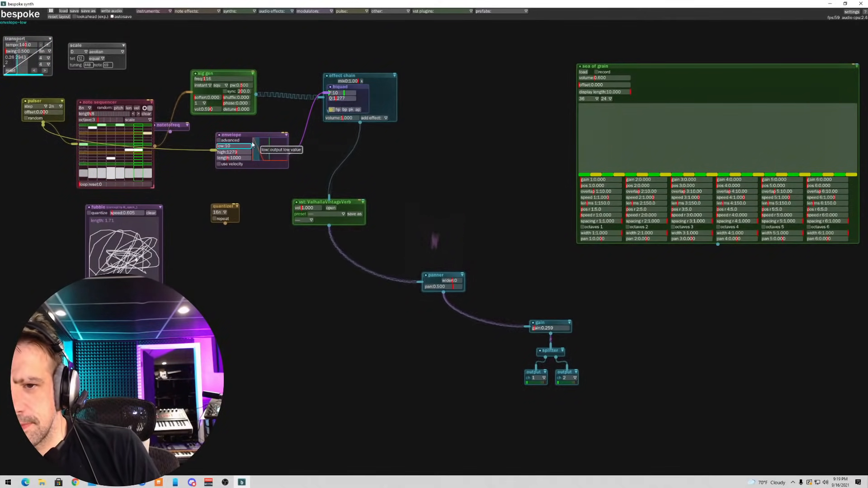
{"action": "left_click_drag", "start_coordinate": [335, 98], "coordinate": [310, 104]}
{"action": "left_click", "coordinate": [334, 99]}
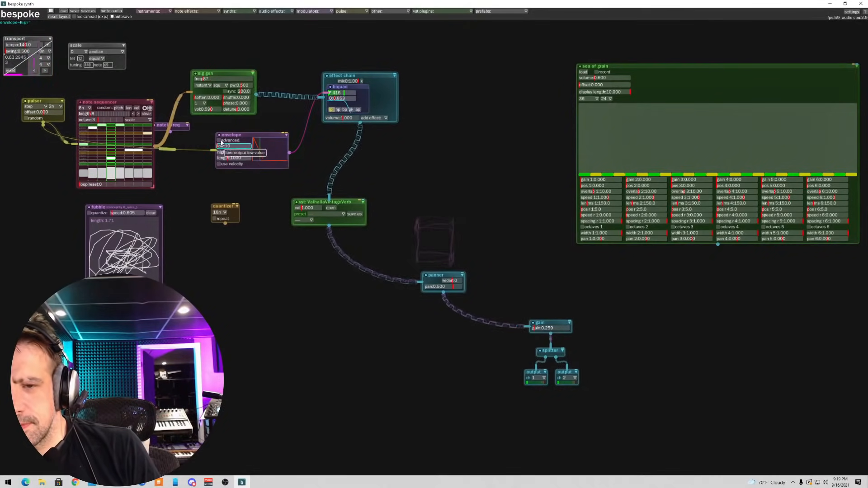
- Nudge the envelope and pulser modules upward and add a pulse chance module below the pulser
{"action": "left_click_drag", "start_coordinate": [237, 135], "coordinate": [239, 130]}
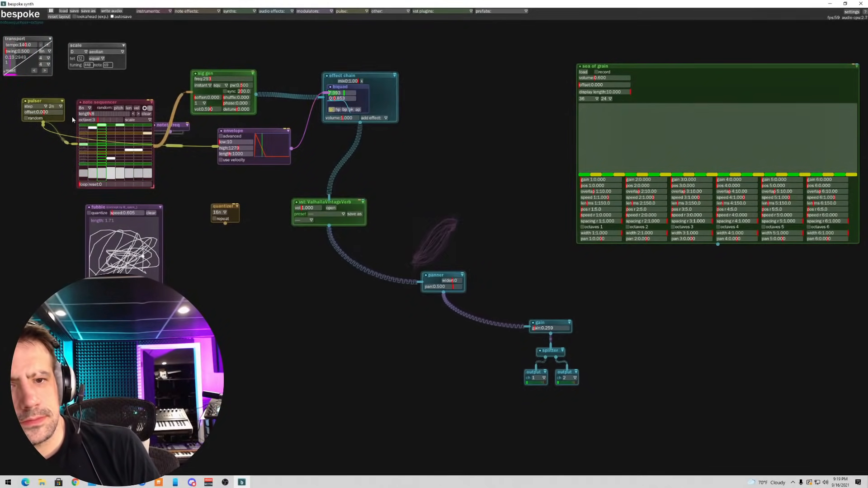
{"action": "left_click_drag", "start_coordinate": [49, 102], "coordinate": [47, 89]}
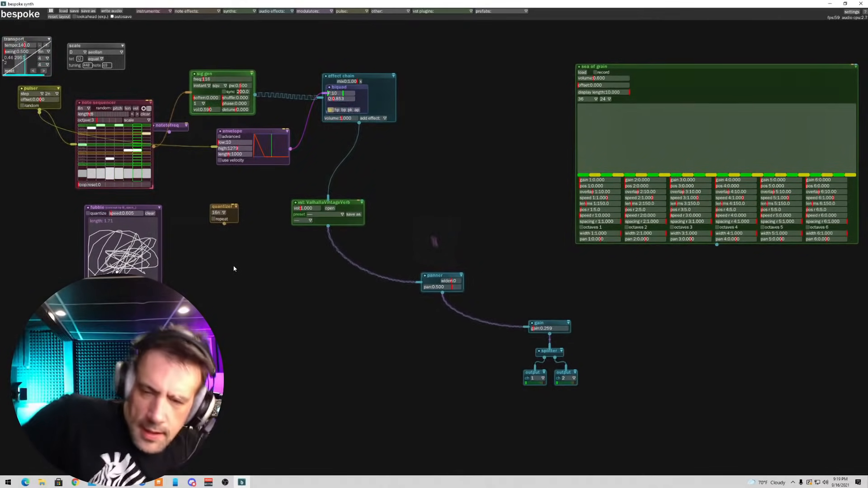
{"action": "key", "text": "n"}
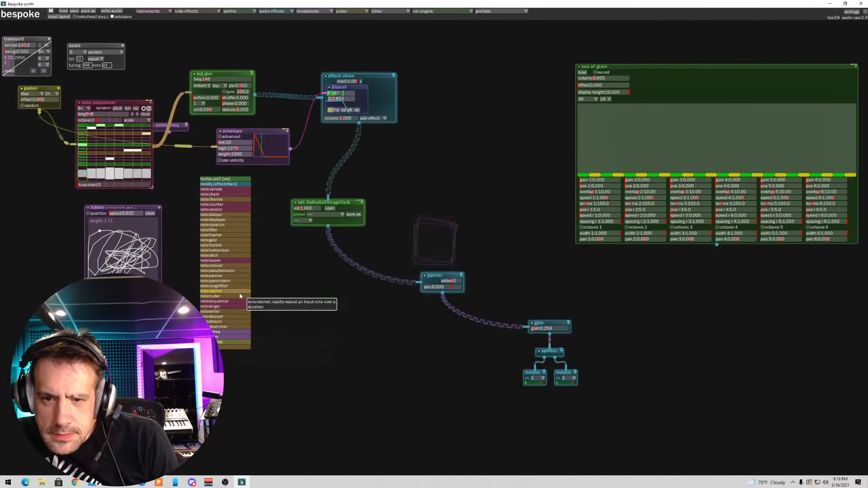
{"action": "key", "text": "g"}
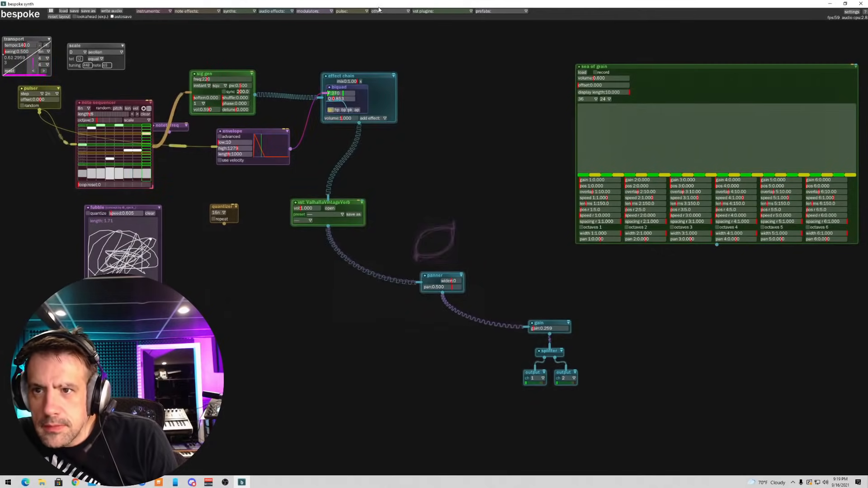
{"action": "left_click", "coordinate": [351, 11]}
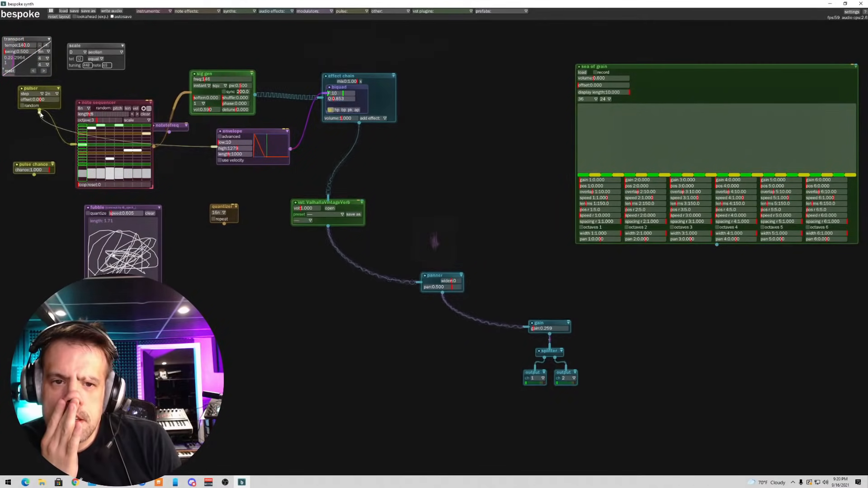
- Reroute the pulser's cables from the envelope and note sequencer into the pulse chance module, and remove the duplicate cable
{"action": "left_click_drag", "start_coordinate": [39, 112], "coordinate": [35, 166]}
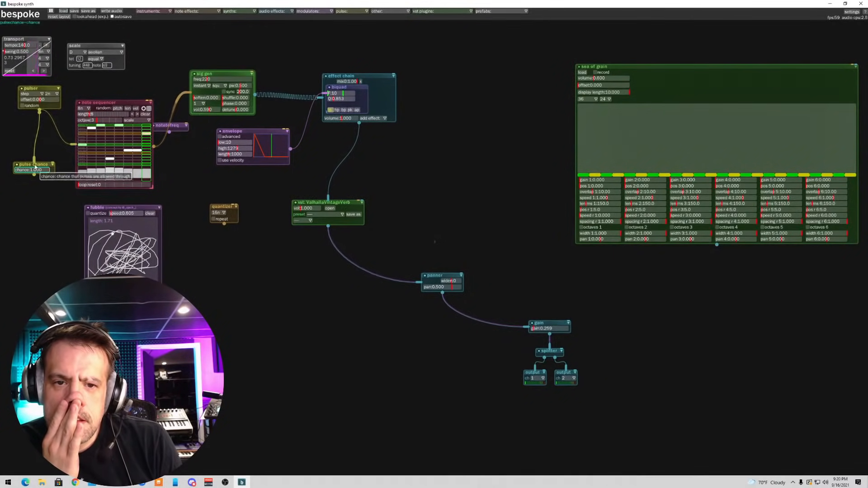
{"action": "left_click_drag", "start_coordinate": [73, 145], "coordinate": [34, 164]}
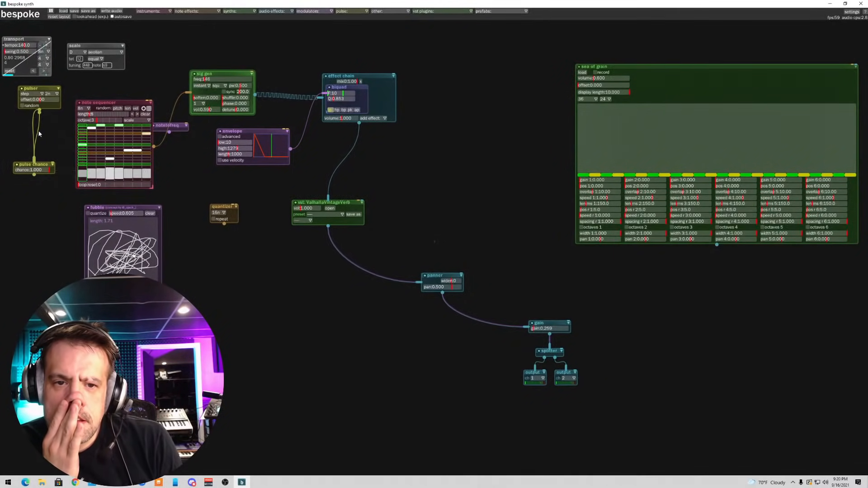
{"action": "left_click_drag", "start_coordinate": [40, 113], "coordinate": [41, 129]}
{"action": "left_click_drag", "start_coordinate": [34, 175], "coordinate": [74, 235]}
- Add a pulse hocket module below the note sequencer, moving the fubble module aside to make room
{"action": "left_click", "coordinate": [402, 11]}
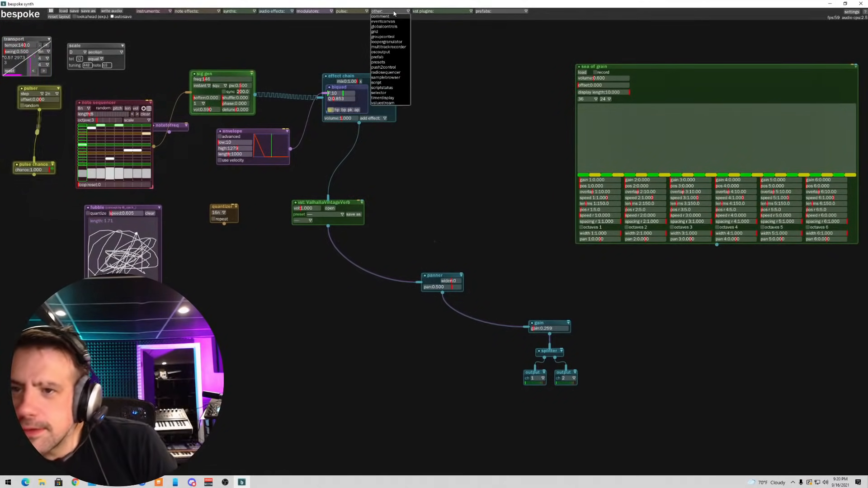
{"action": "left_click", "coordinate": [351, 11]}
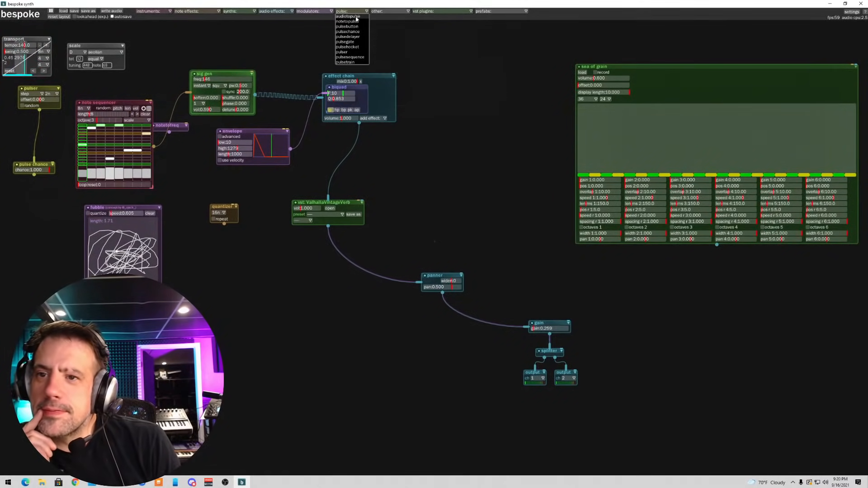
{"action": "left_click", "coordinate": [356, 47]}
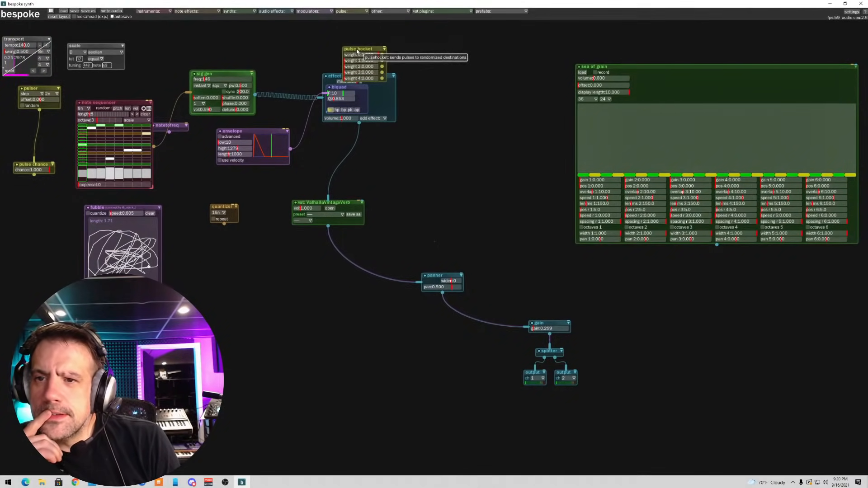
{"action": "left_click", "coordinate": [25, 223]}
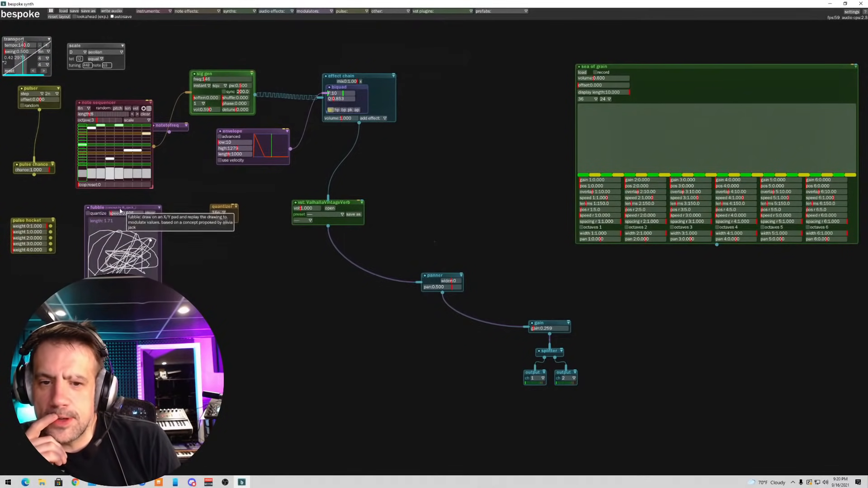
{"action": "left_click_drag", "start_coordinate": [120, 209], "coordinate": [230, 253]}
{"action": "left_click_drag", "start_coordinate": [31, 221], "coordinate": [108, 227]}
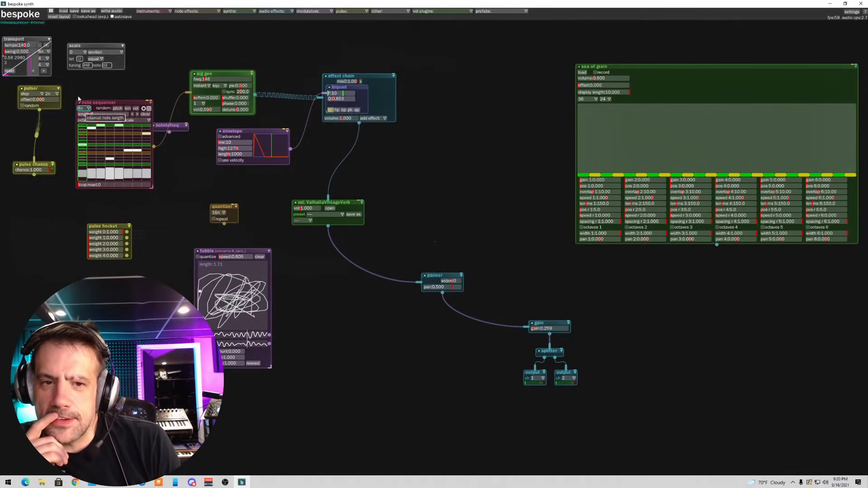
- Set the pulser's interval to 16n and feed the pulse chance module, with chance 0.490, into the pulse hocket
{"action": "left_click", "coordinate": [53, 95]}
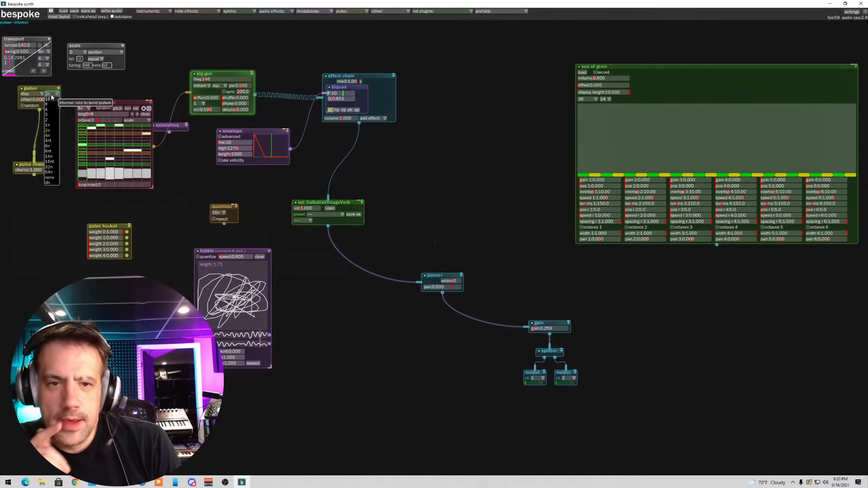
{"action": "left_click", "coordinate": [53, 156]}
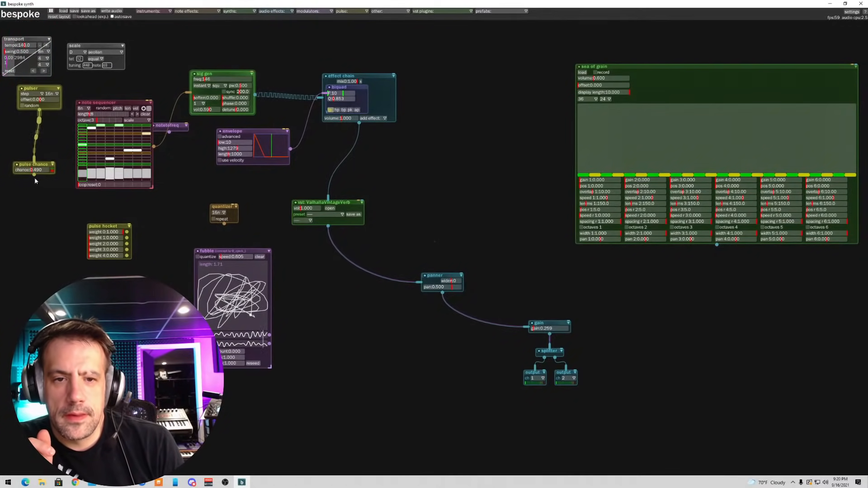
{"action": "left_click_drag", "start_coordinate": [35, 176], "coordinate": [74, 225]}
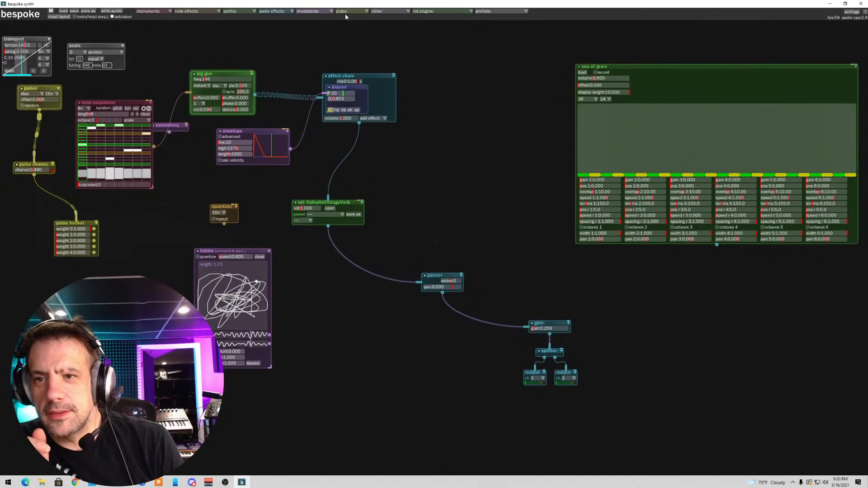
- Try a pulse sequence module above the effect chain and delete it
{"action": "left_click", "coordinate": [356, 12]}
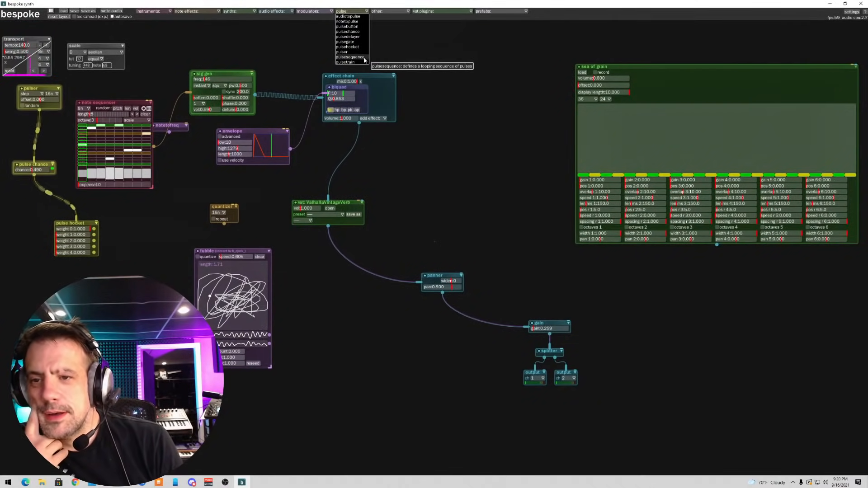
{"action": "left_click", "coordinate": [364, 57]}
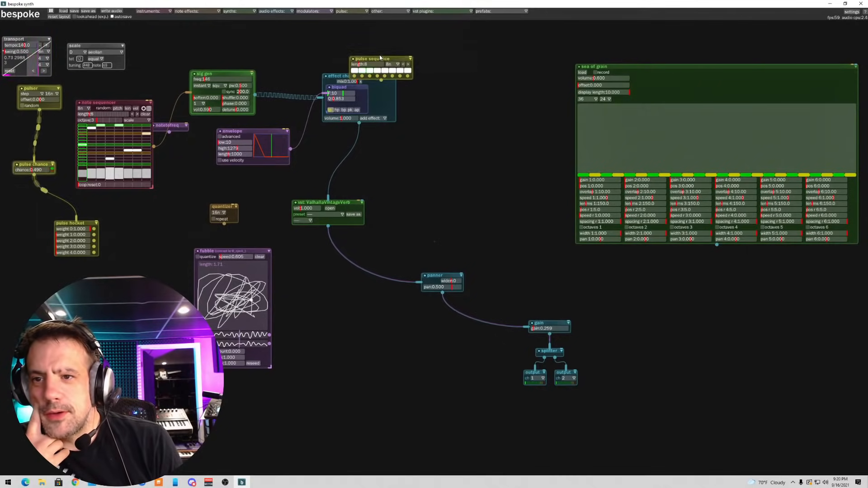
{"action": "left_click_drag", "start_coordinate": [404, 59], "coordinate": [401, 36]}
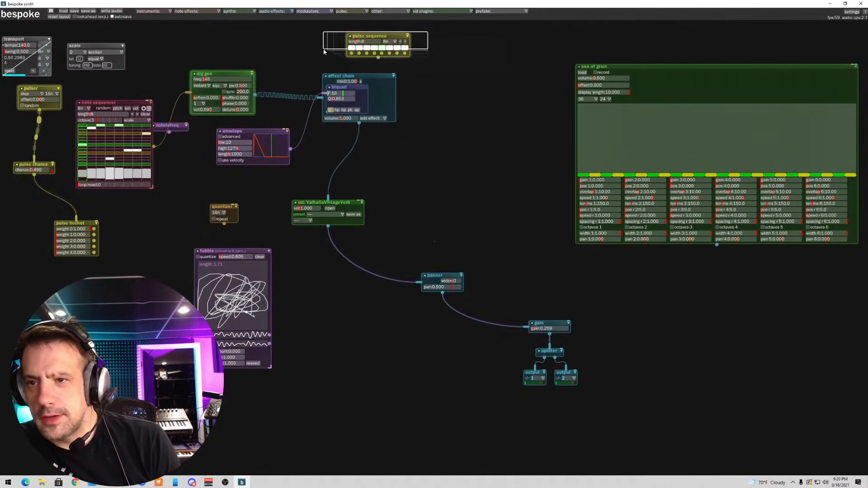
{"action": "key", "text": "BackSpace"}
- Add a pulse train module below the pulse hocket and patch the hocket's weight 0 output into it
{"action": "left_click", "coordinate": [351, 11]}
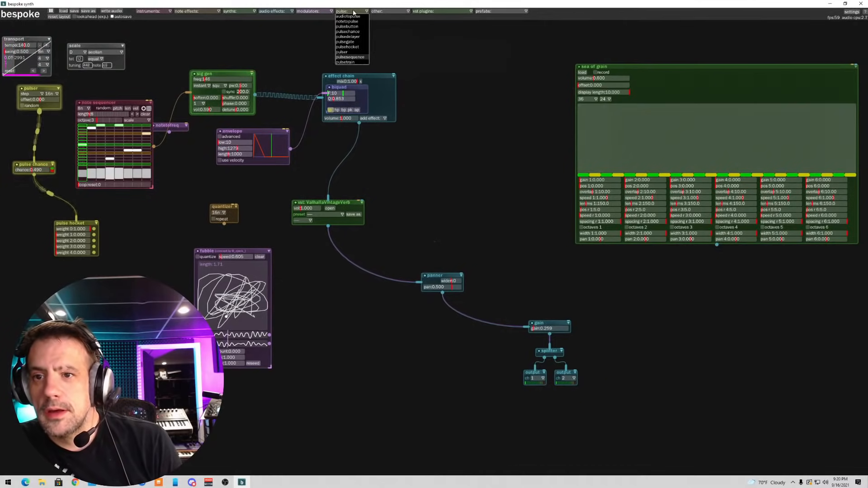
{"action": "left_click", "coordinate": [346, 62]}
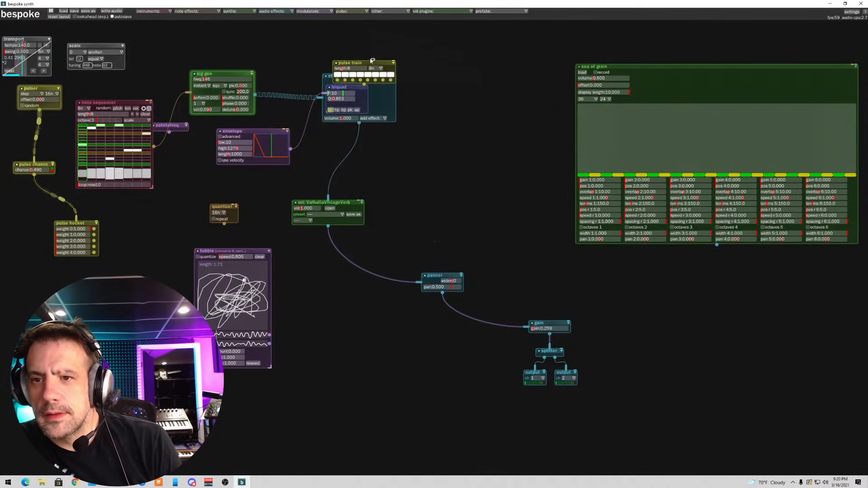
{"action": "left_click_drag", "start_coordinate": [372, 62], "coordinate": [165, 277]}
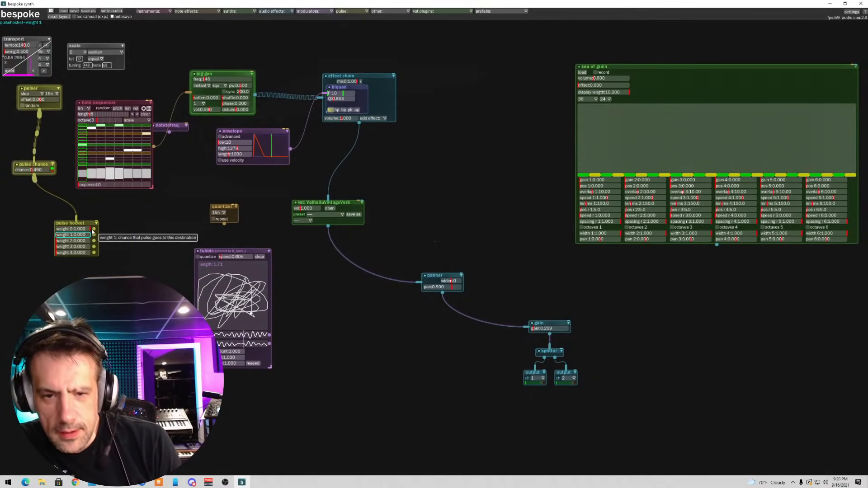
{"action": "left_click_drag", "start_coordinate": [93, 233], "coordinate": [102, 273]}
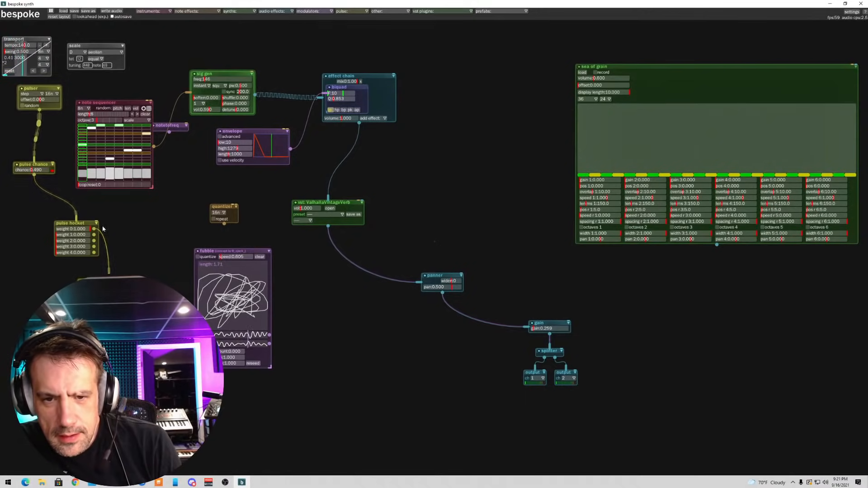
- Patch the pulse hocket's weight 1 output into the note sequencer and set weight 1 to 0.673
{"action": "left_click_drag", "start_coordinate": [94, 239], "coordinate": [171, 233]}
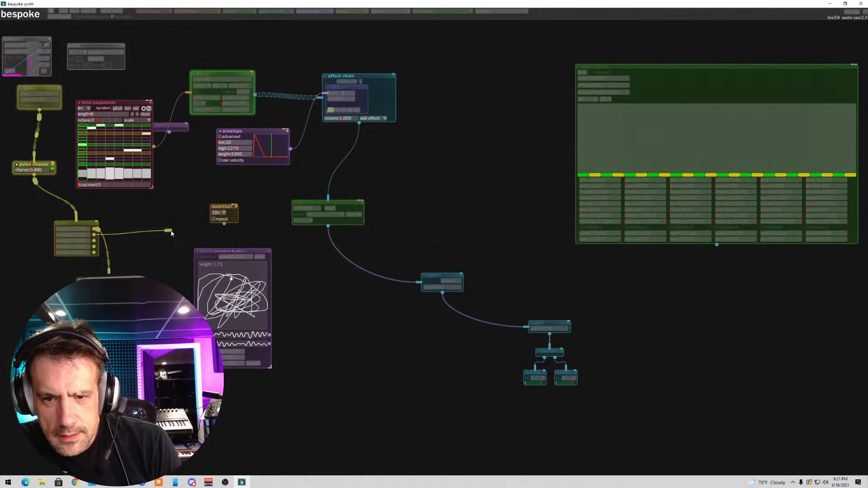
{"action": "left_click_drag", "start_coordinate": [237, 188], "coordinate": [148, 104]}
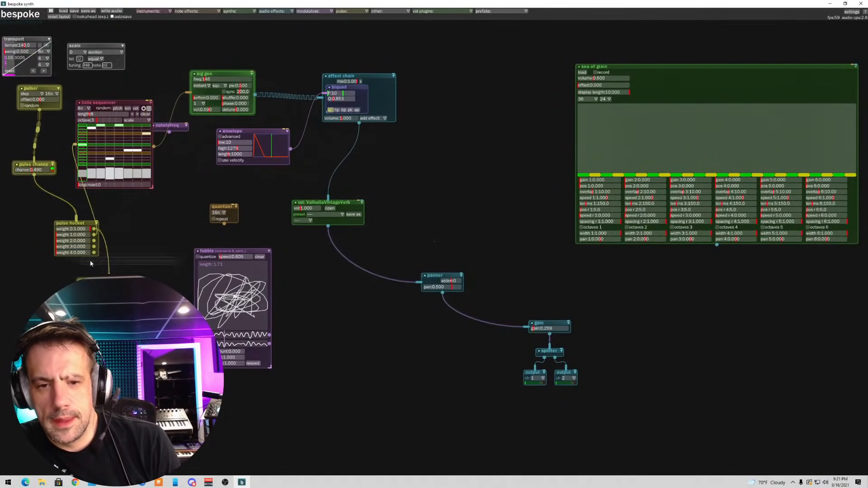
{"action": "left_click_drag", "start_coordinate": [89, 237], "coordinate": [79, 235]}
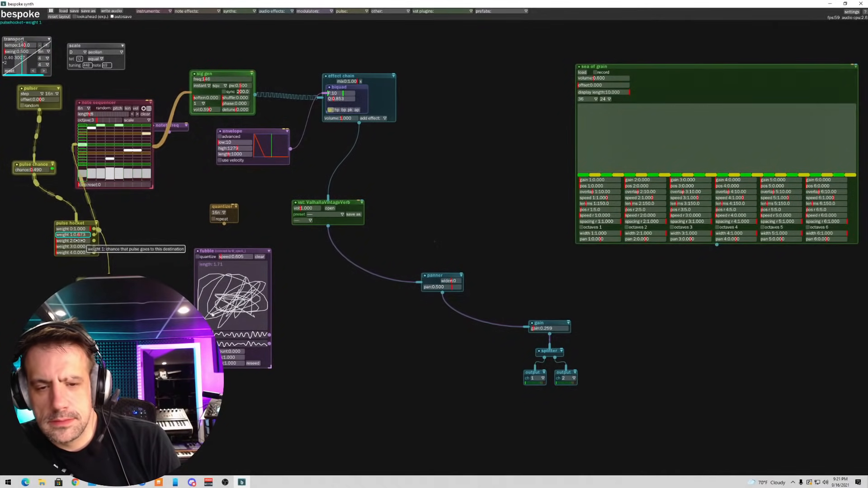
- Patch the pulse hocket's weight 2 output into the envelope and set weight 2 to 0.541
{"action": "left_click_drag", "start_coordinate": [94, 241], "coordinate": [285, 131]}
{"action": "left_click_drag", "start_coordinate": [94, 240], "coordinate": [270, 134]}
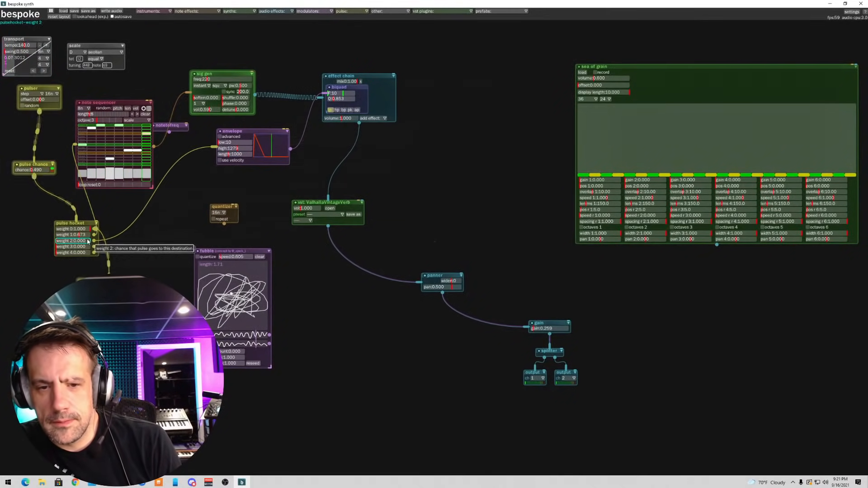
{"action": "left_click_drag", "start_coordinate": [80, 241], "coordinate": [66, 246]}
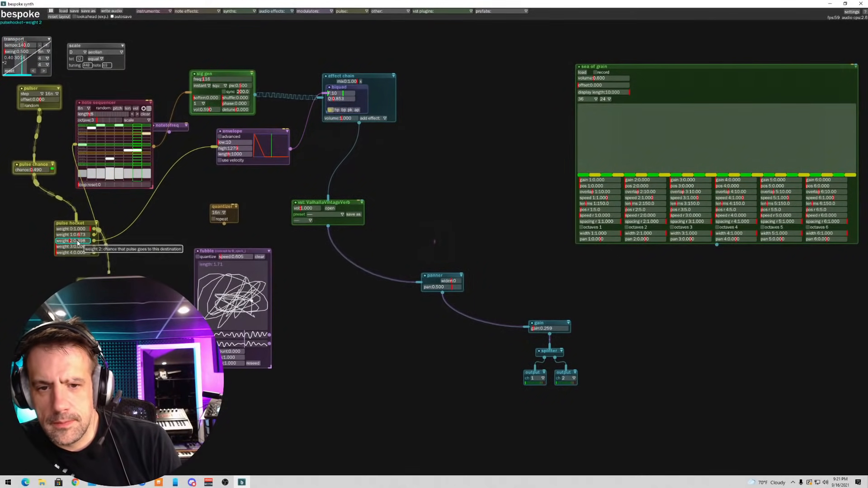
{"action": "left_click_drag", "start_coordinate": [80, 241], "coordinate": [72, 243]}
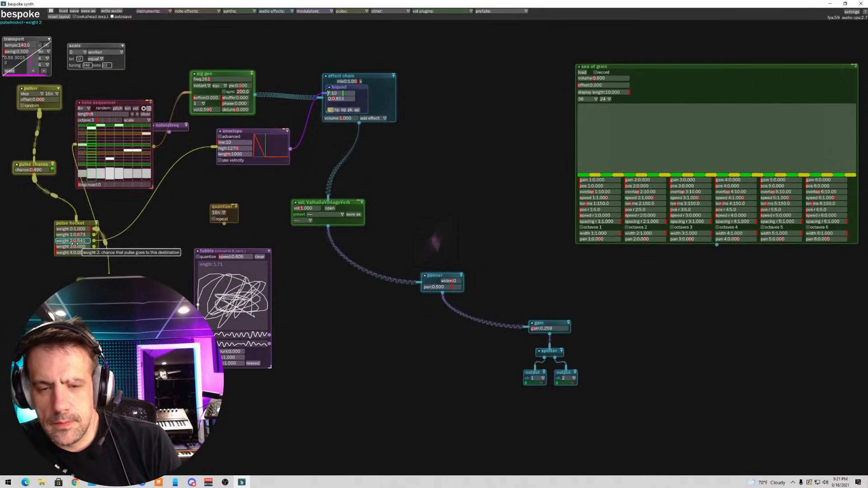
- Move the note sequencer up beside the signal generator with its length set to 20, and delete the notetofreq module
{"action": "left_click_drag", "start_coordinate": [90, 114], "coordinate": [124, 73]}
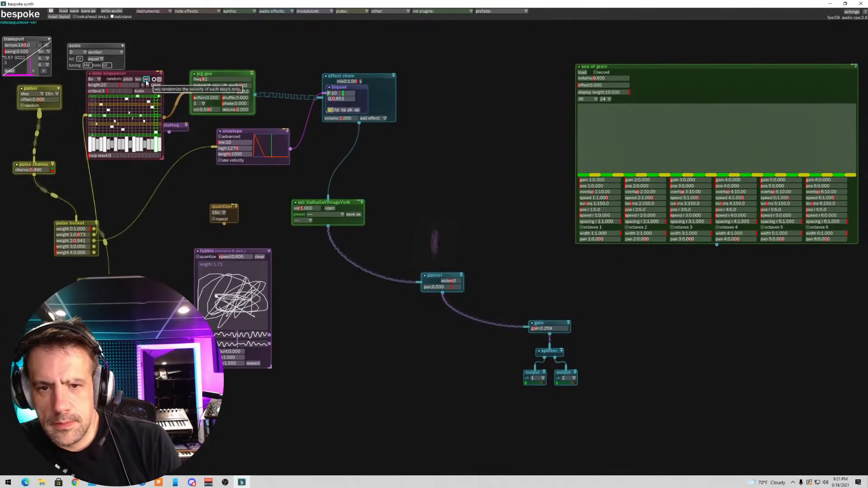
{"action": "mouse_move", "coordinate": [176, 127]}
{"action": "left_mouse_down"}
{"action": "mouse_move", "coordinate": [179, 92]}
{"action": "mouse_move", "coordinate": [179, 234]}
{"action": "mouse_move", "coordinate": [190, 248]}
{"action": "left_mouse_up"}
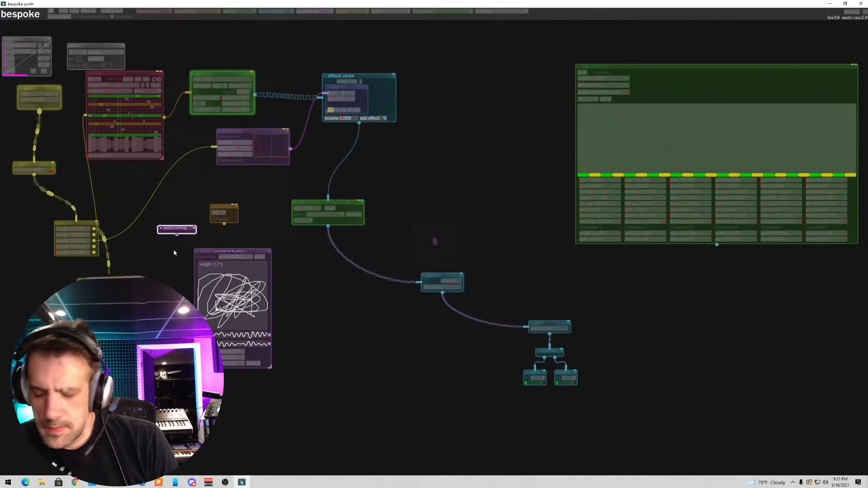
{"action": "key", "text": "Delete"}
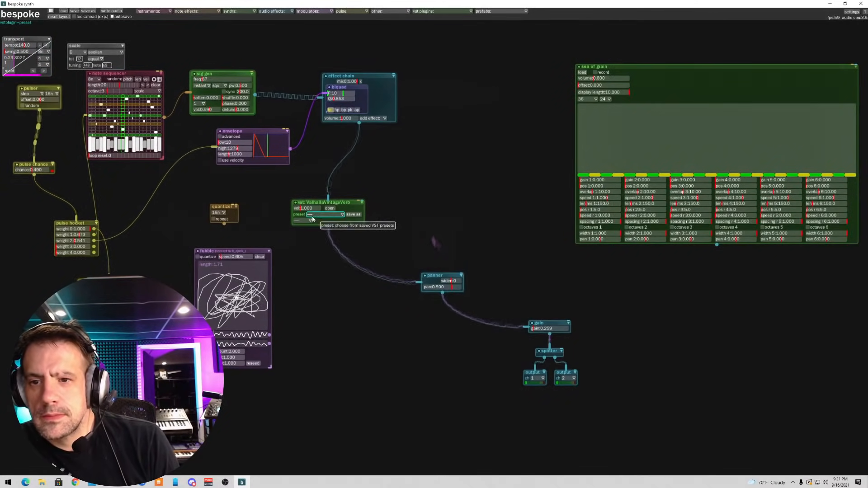
- Raise the gain module's gain to 0.778 and the envelope's high value to 2696
{"action": "left_click", "coordinate": [537, 329]}
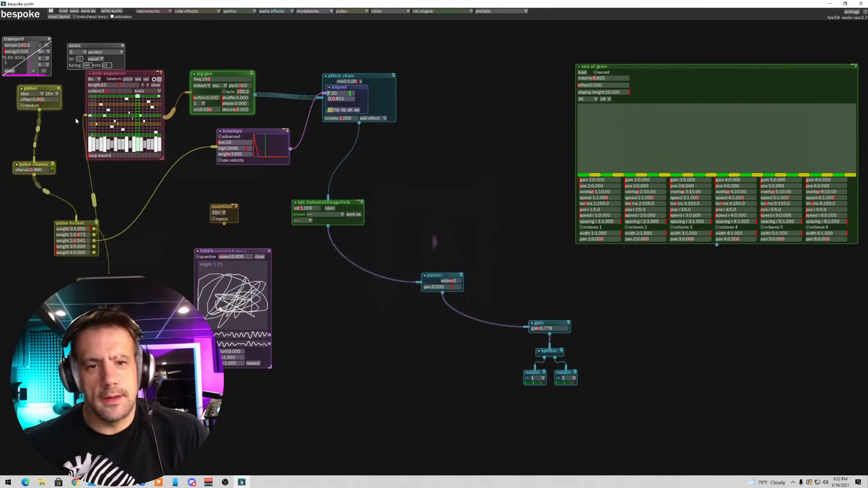
{"action": "left_click", "coordinate": [51, 93]}
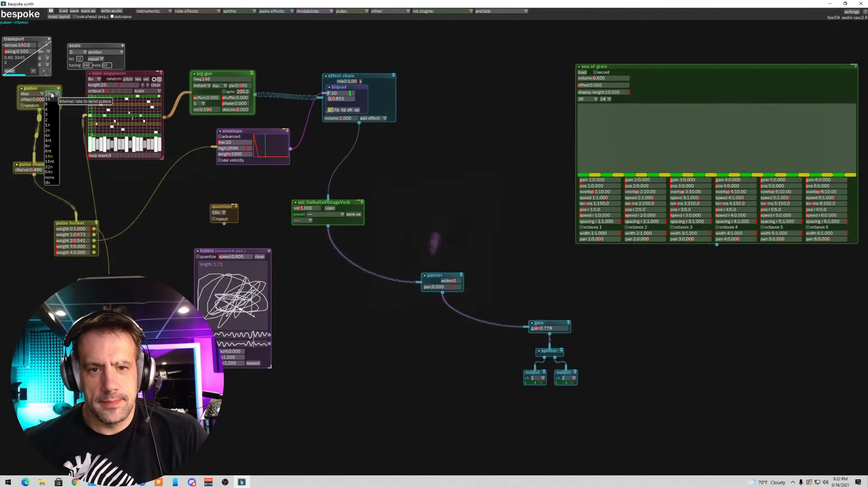
{"action": "left_click", "coordinate": [12, 132]}
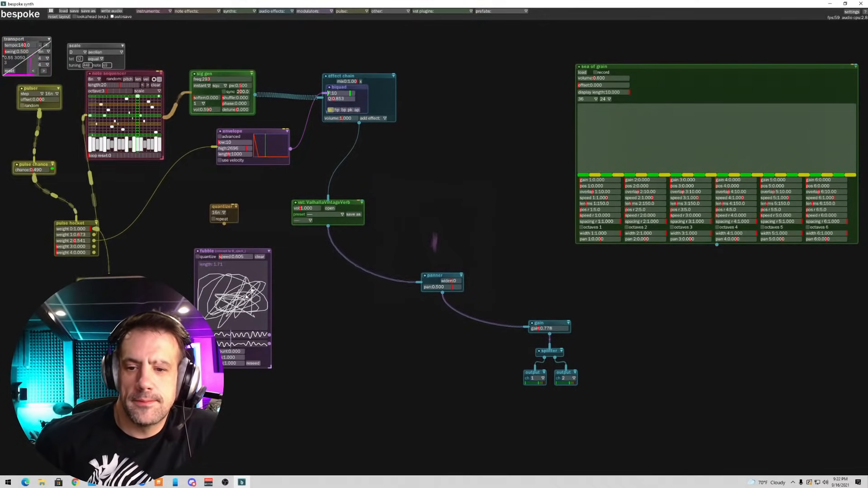
- Move the fubble module below the VintageVerb and bring the sea of grain module next to the effect chain
{"action": "left_click_drag", "start_coordinate": [232, 253], "coordinate": [205, 264]}
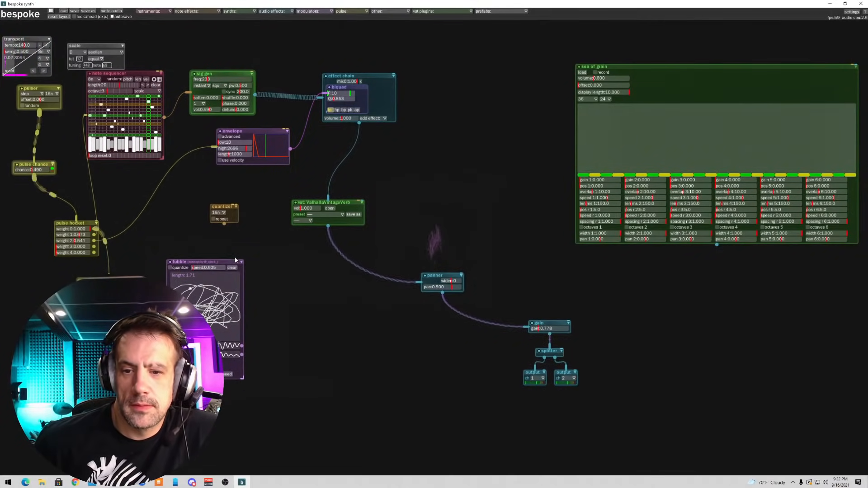
{"action": "left_click_drag", "start_coordinate": [235, 262], "coordinate": [301, 256]}
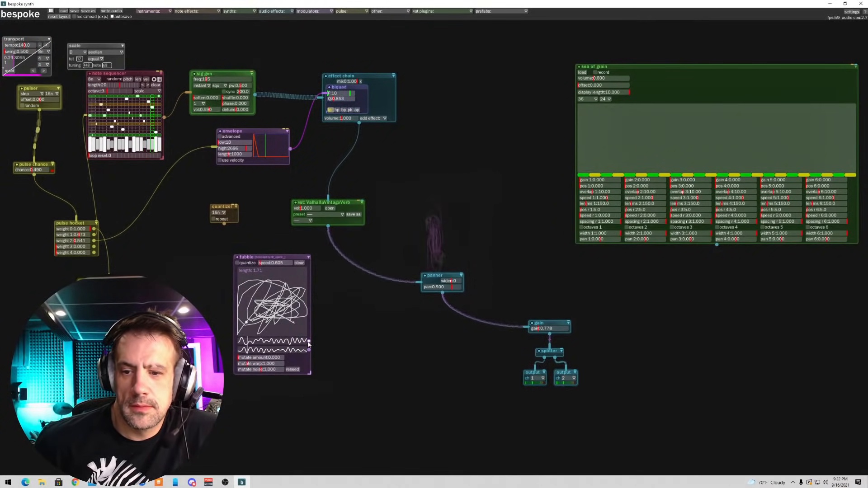
{"action": "left_click_drag", "start_coordinate": [309, 341], "coordinate": [273, 253]}
{"action": "left_click_drag", "start_coordinate": [599, 72], "coordinate": [437, 83]}
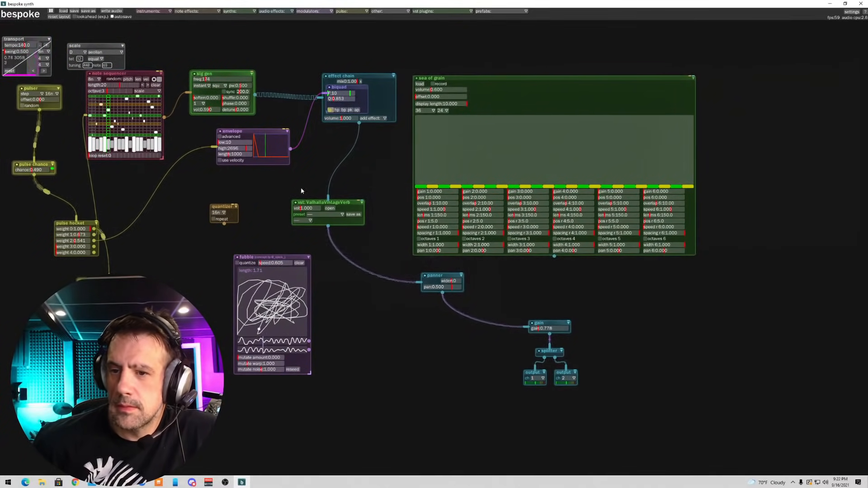
- Reroute the effect chain's output into sea of grain and patch the sea of grain output into the VintageVerb
{"action": "left_click_drag", "start_coordinate": [327, 198], "coordinate": [697, 80]}
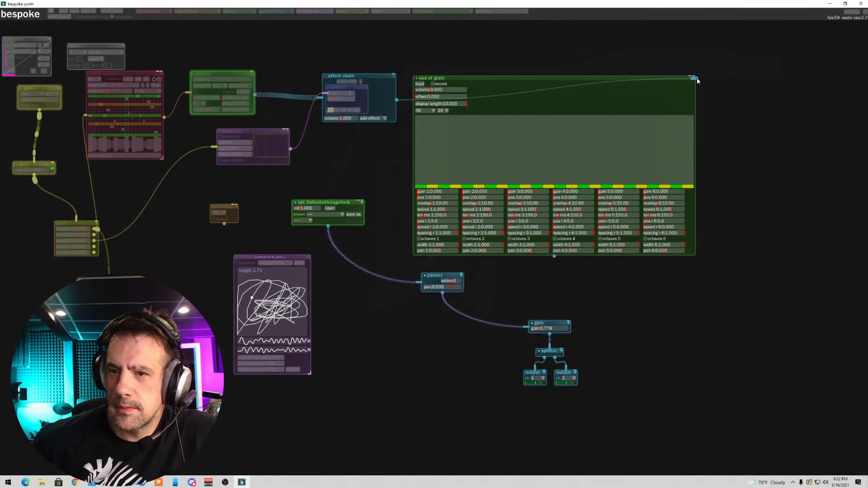
{"action": "mouse_move", "coordinate": [659, 85]}
{"action": "left_mouse_down"}
{"action": "mouse_move", "coordinate": [676, 83]}
{"action": "mouse_move", "coordinate": [669, 83]}
{"action": "left_mouse_up"}
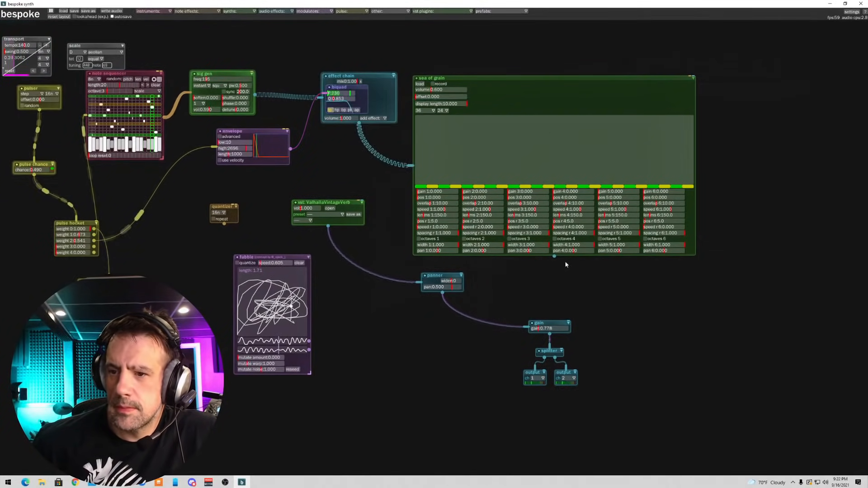
{"action": "left_click_drag", "start_coordinate": [554, 255], "coordinate": [325, 207]}
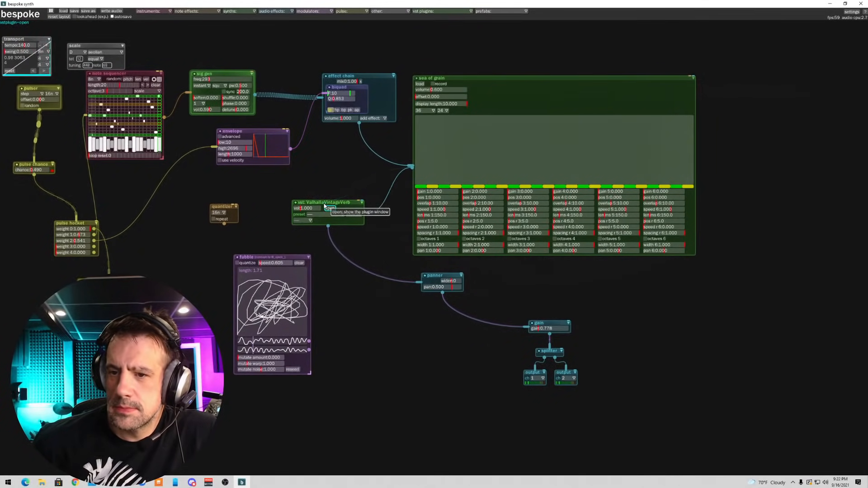
- Record the incoming synth audio into the sea of grain buffer and stop the recording
{"action": "left_click", "coordinate": [433, 84]}
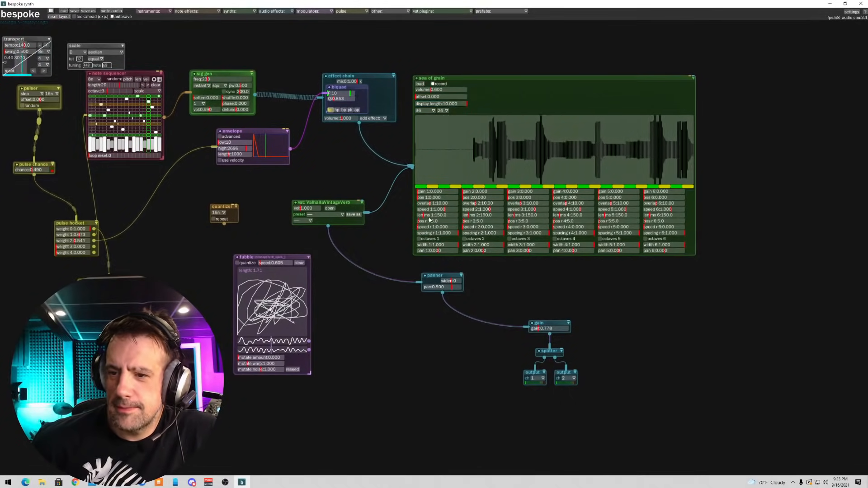
{"action": "left_click", "coordinate": [434, 85]}
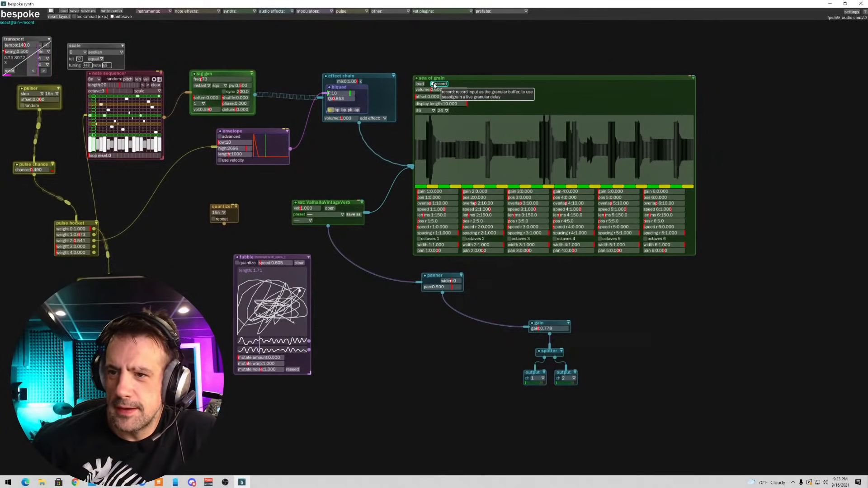
{"action": "left_click", "coordinate": [434, 84]}
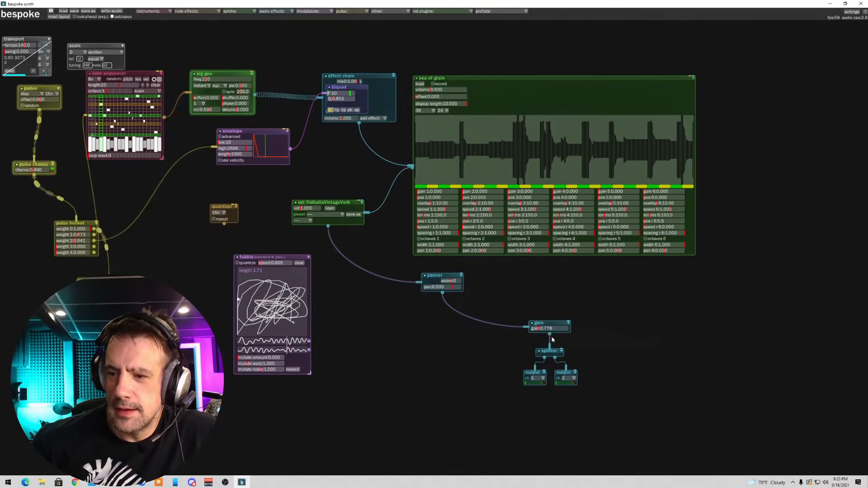
- Set sea of grain's gain 1 to 0.237 and gain 2 to 0.534, and try out positions for voice 1
{"action": "left_click", "coordinate": [435, 191]}
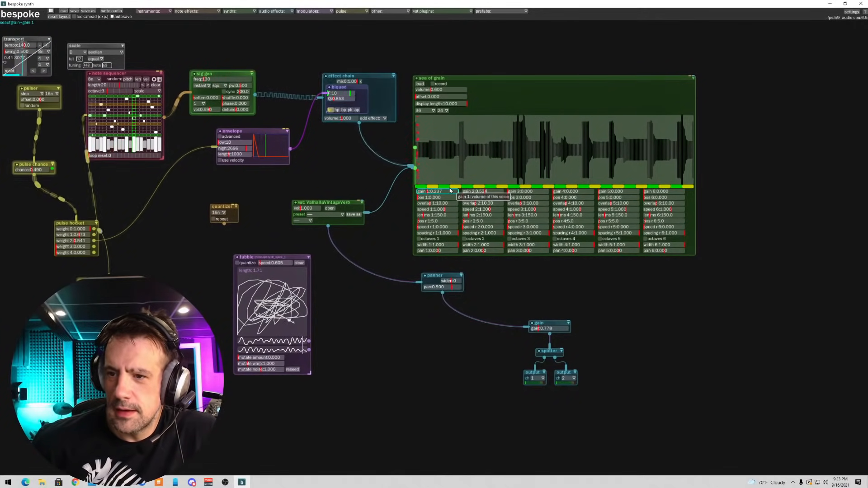
{"action": "left_click", "coordinate": [442, 197]}
{"action": "left_click_drag", "start_coordinate": [442, 197], "coordinate": [432, 209]}
- Patch the fubble's upper output to sea of grain's pos 1 and set the fubble speed to 1.312
{"action": "left_click_drag", "start_coordinate": [310, 341], "coordinate": [315, 331]}
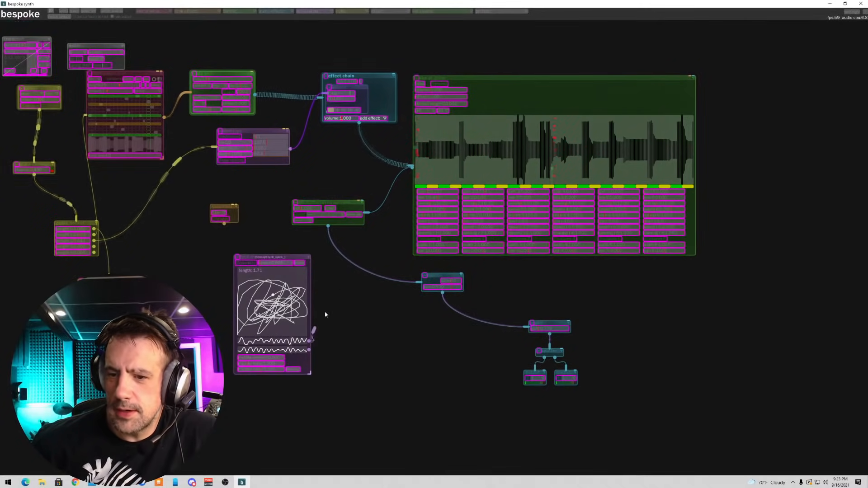
{"action": "left_click_drag", "start_coordinate": [422, 206], "coordinate": [425, 198]}
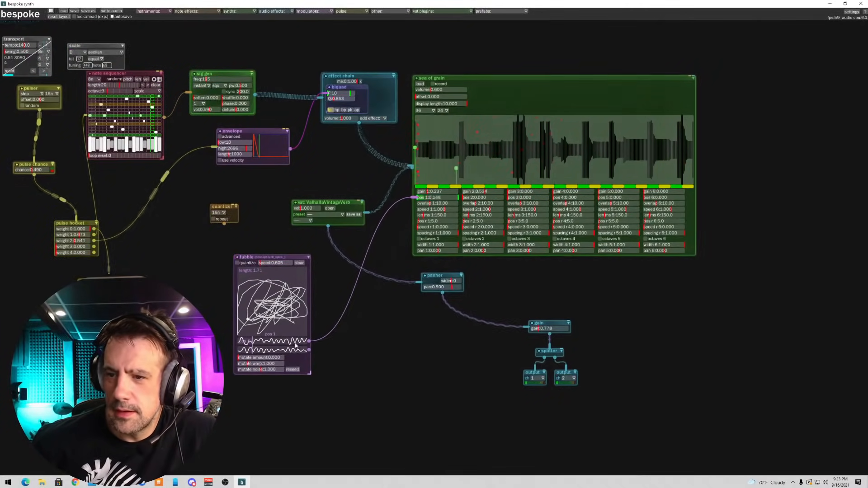
{"action": "left_click", "coordinate": [263, 263]}
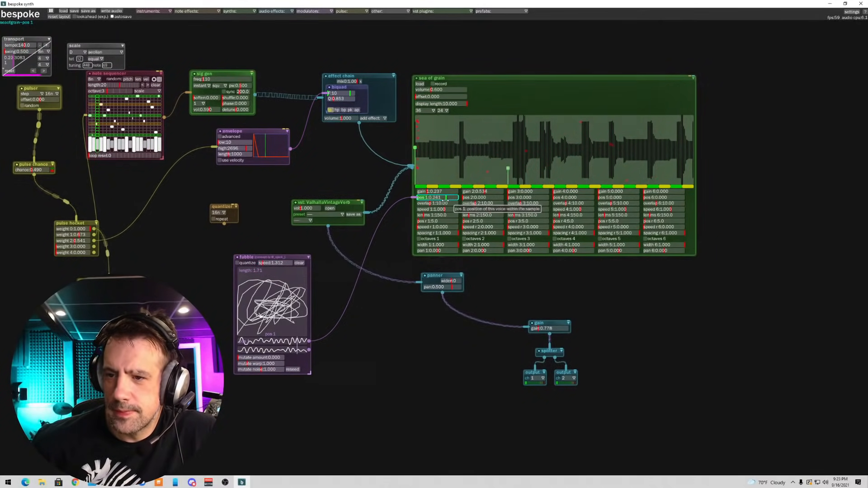
- Set the ValhallaVintageVerb decay to 11.40 s and mix to 28.0%, and close the plugin window
{"action": "left_click", "coordinate": [325, 211]}
{"action": "left_click_drag", "start_coordinate": [280, 194], "coordinate": [241, 175]}
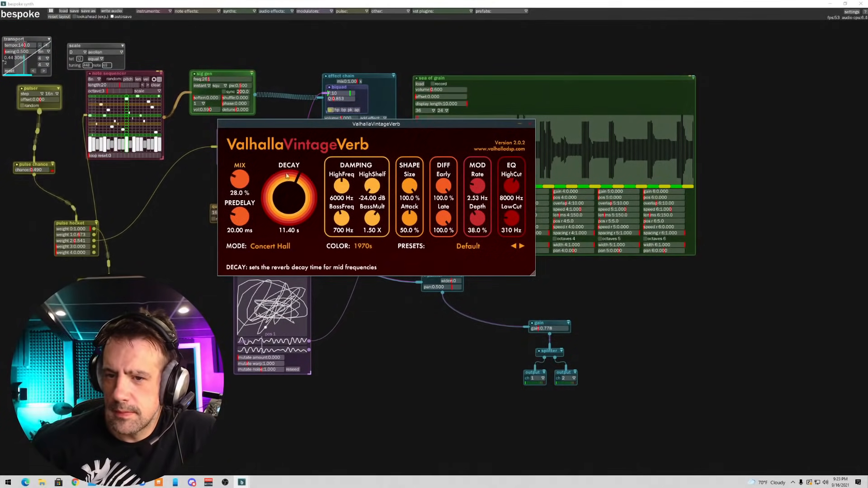
{"action": "left_click", "coordinate": [529, 125]}
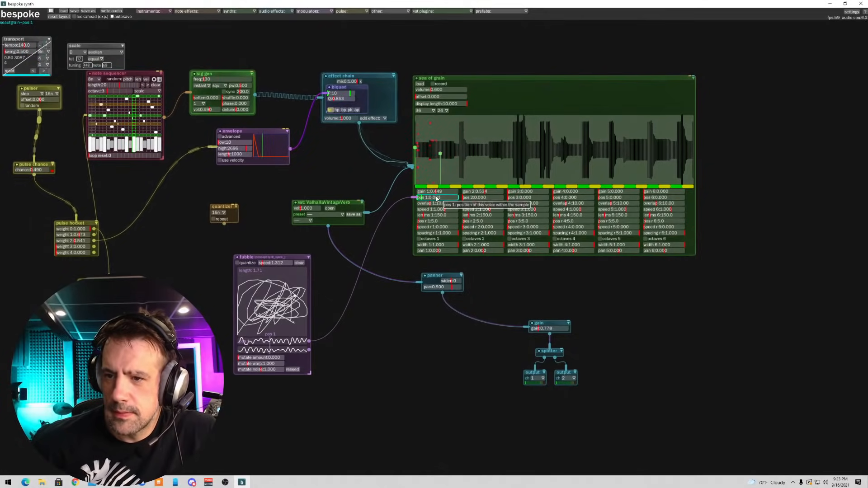
- Set sea of grain voice 1's gain to 0.322, overlap to 18.55 and speed to -3.000, and voice 2's position to 0.644
{"action": "left_click_drag", "start_coordinate": [422, 198], "coordinate": [426, 199]}
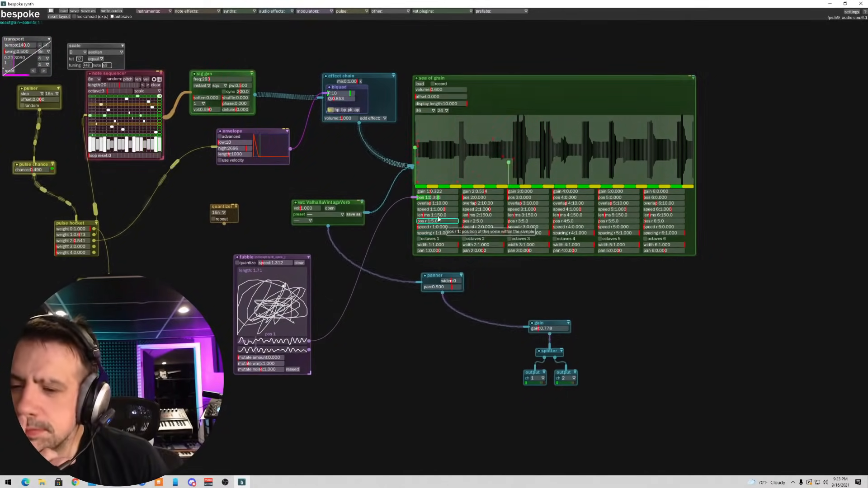
{"action": "mouse_move", "coordinate": [445, 210]}
{"action": "left_mouse_down"}
{"action": "mouse_move", "coordinate": [430, 211]}
{"action": "mouse_move", "coordinate": [446, 213]}
{"action": "left_mouse_up"}
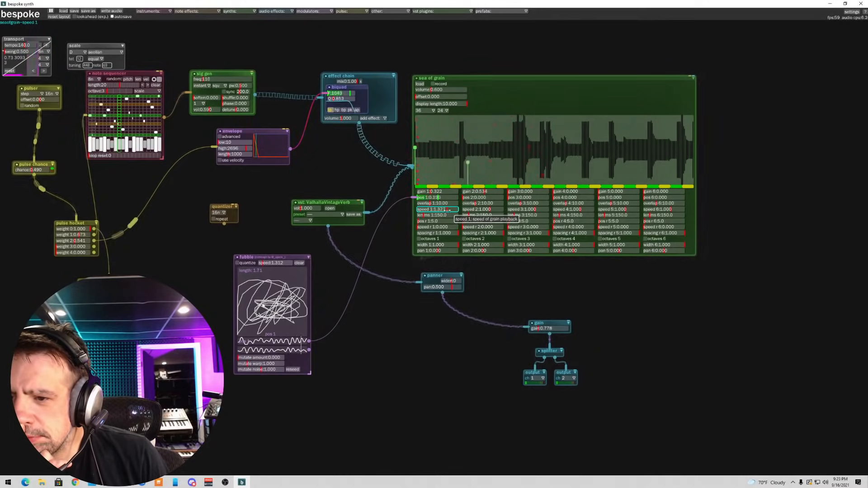
{"action": "left_click_drag", "start_coordinate": [447, 212], "coordinate": [441, 210]}
- Try a pinned LFO on sea of grain's speed 1 and delete its module
{"action": "right_click", "coordinate": [441, 210]}
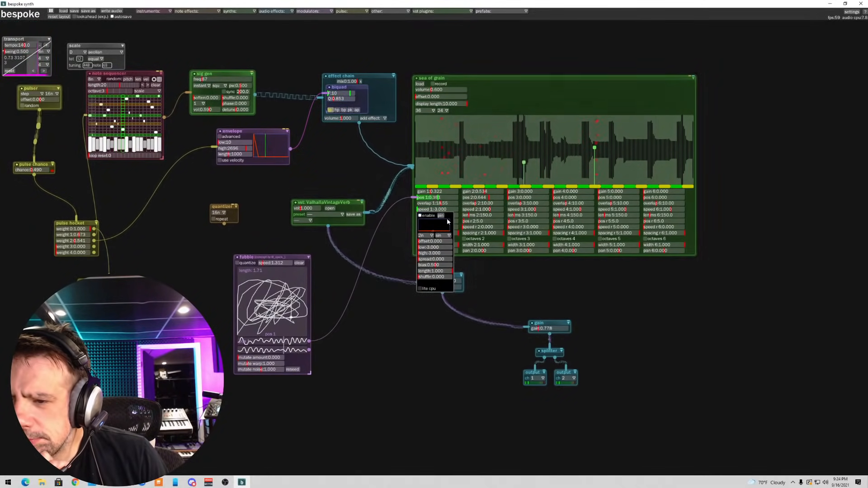
{"action": "left_click", "coordinate": [441, 216]}
{"action": "mouse_move", "coordinate": [432, 210]}
{"action": "left_mouse_down"}
{"action": "mouse_move", "coordinate": [386, 343]}
{"action": "mouse_move", "coordinate": [389, 435]}
{"action": "left_mouse_up"}
{"action": "key", "text": "BackSpace"}
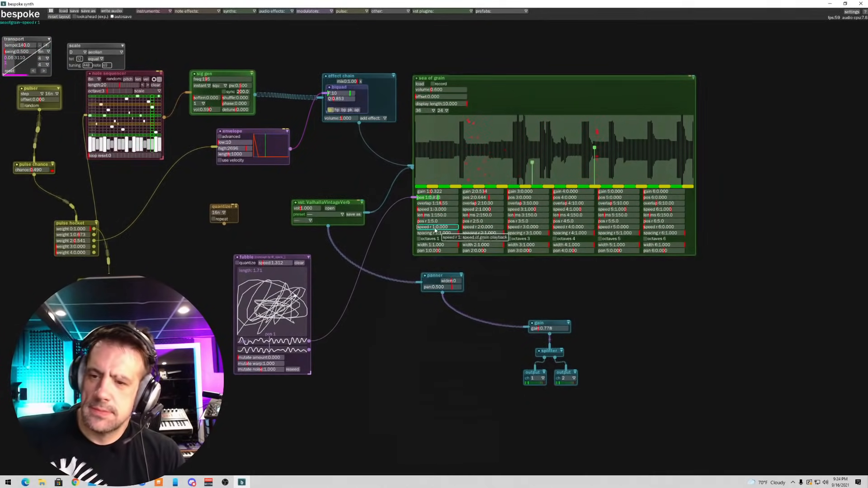
- Try sea of grain's speed 1 at several positive values and settle it on 1.017
{"action": "left_click_drag", "start_coordinate": [420, 209], "coordinate": [452, 215]}
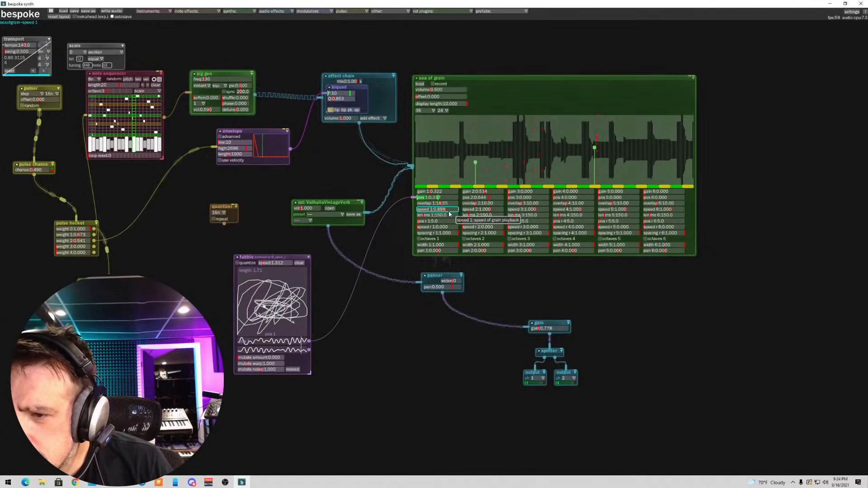
{"action": "left_click_drag", "start_coordinate": [448, 214], "coordinate": [445, 211]}
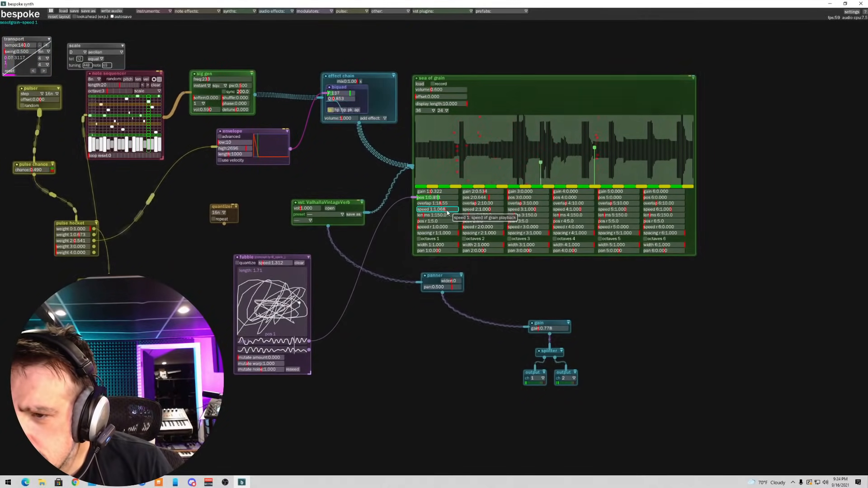
{"action": "left_click_drag", "start_coordinate": [442, 210], "coordinate": [444, 210]}
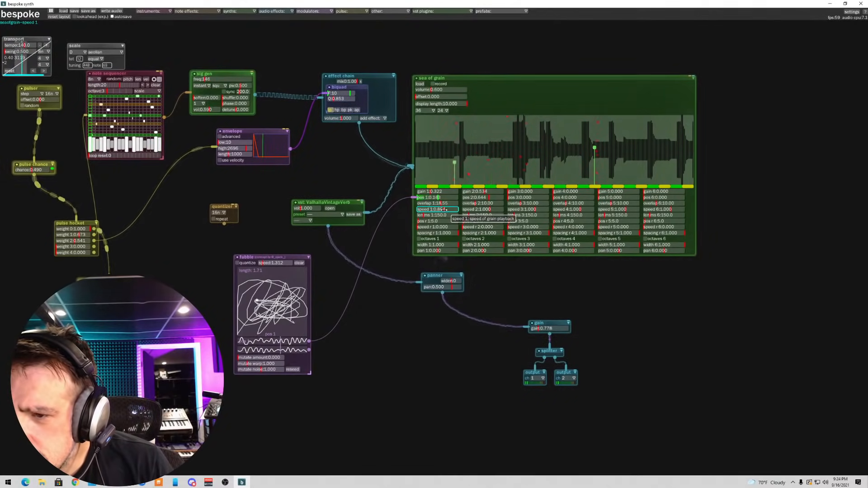
{"action": "left_click_drag", "start_coordinate": [445, 209], "coordinate": [445, 210]}
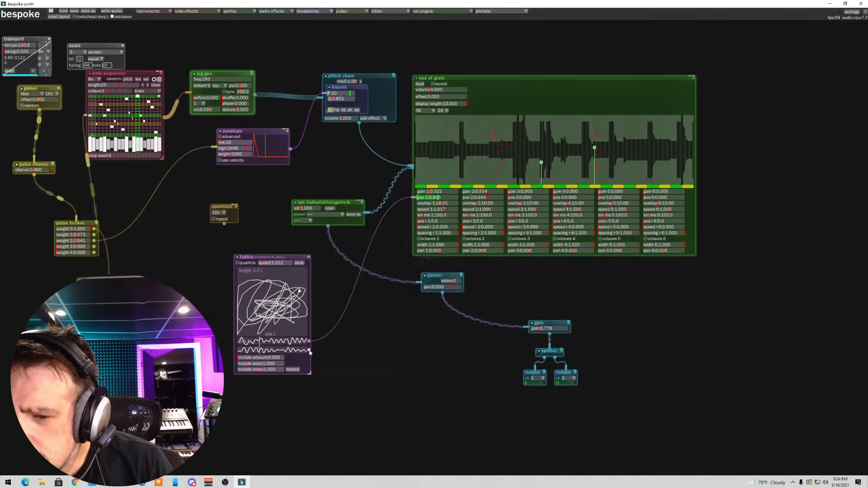
- Set the fubble's mutate amount to 1.774, mutate warp to 0.526 and mutate noise to 0.887, redraw a short curve and reseed it
{"action": "left_click_drag", "start_coordinate": [255, 356], "coordinate": [278, 357]}
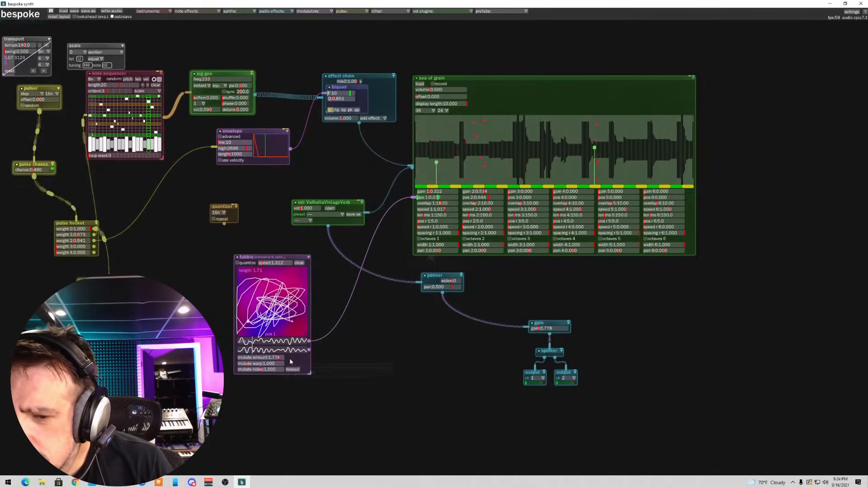
{"action": "mouse_move", "coordinate": [246, 367]}
{"action": "left_mouse_down"}
{"action": "mouse_move", "coordinate": [272, 372]}
{"action": "mouse_move", "coordinate": [258, 371]}
{"action": "left_mouse_up"}
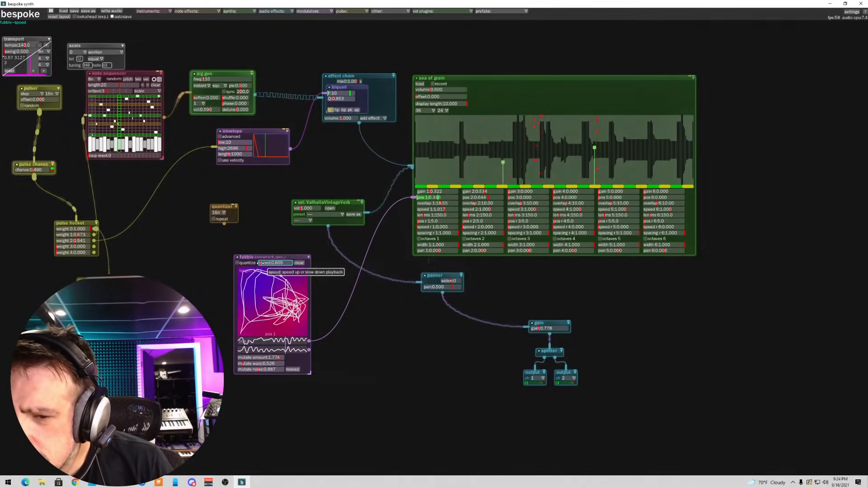
{"action": "left_click_drag", "start_coordinate": [261, 286], "coordinate": [264, 287]}
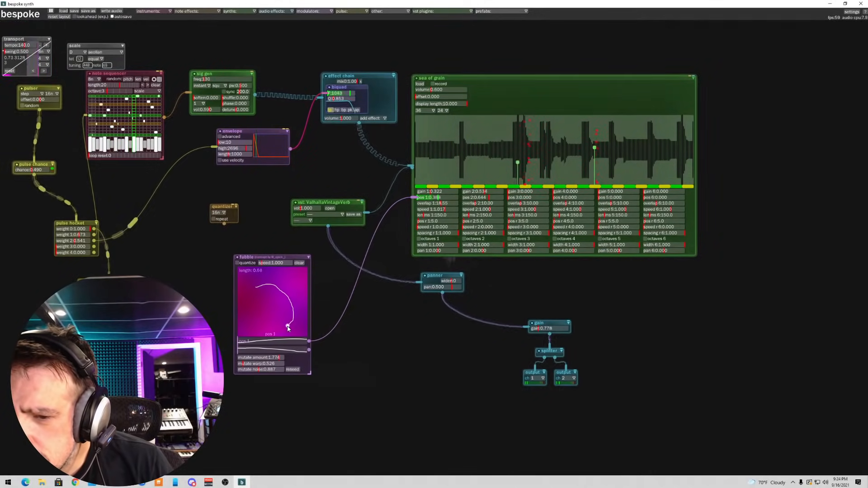
{"action": "left_click_drag", "start_coordinate": [288, 327], "coordinate": [284, 331]}
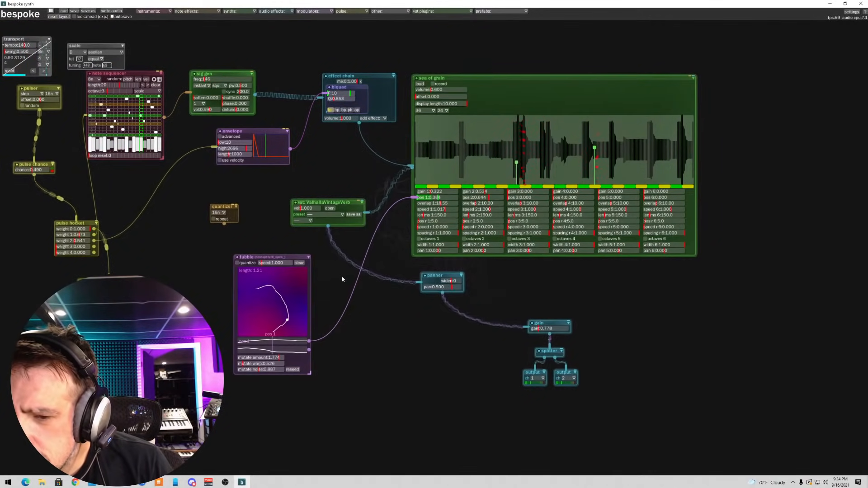
{"action": "left_click", "coordinate": [292, 369]}
- Patch the fubble's lower output to sea of grain's pos 2, and set voice 2's speed to 3.000 and pos r to 293.2
{"action": "left_click_drag", "start_coordinate": [309, 351], "coordinate": [480, 198]}
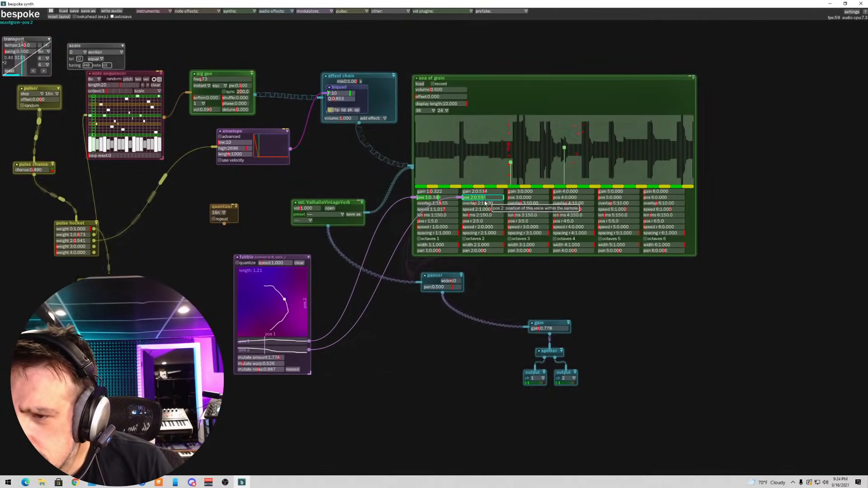
{"action": "left_click_drag", "start_coordinate": [490, 210], "coordinate": [517, 214]}
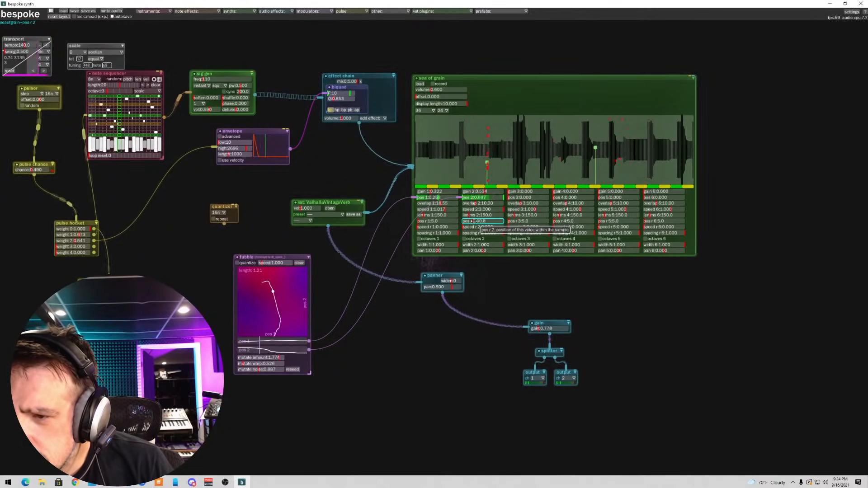
{"action": "left_click_drag", "start_coordinate": [468, 227], "coordinate": [474, 227]}
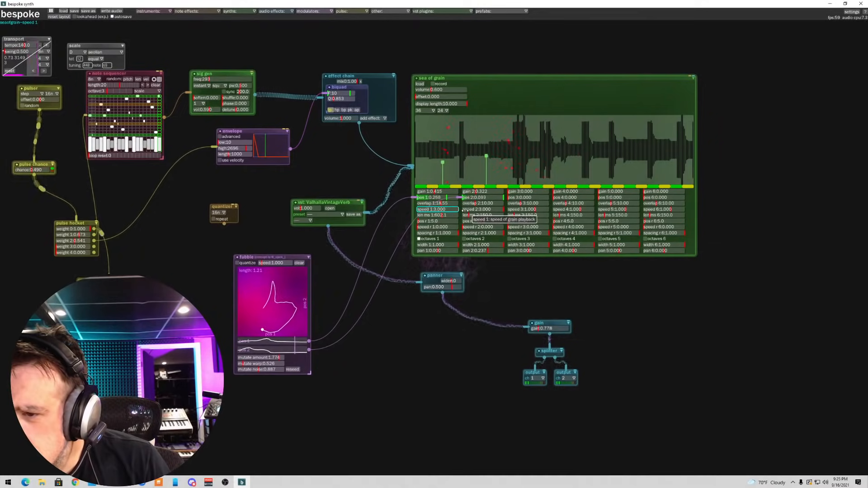
- Set sea of grain's speed 1 to -3.000 and len ms 1 to 720.6, and raise the gain module to 1.296
{"action": "left_click_drag", "start_coordinate": [466, 211], "coordinate": [447, 210]}
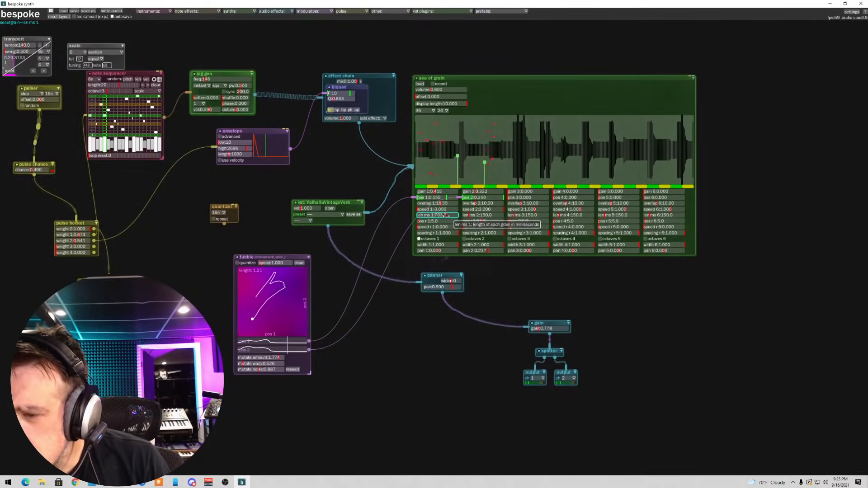
{"action": "left_click_drag", "start_coordinate": [547, 330], "coordinate": [543, 329]}
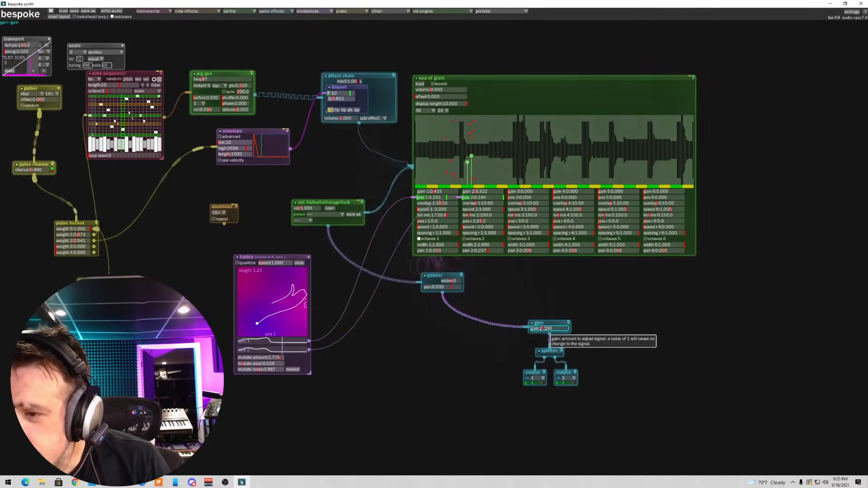
{"action": "left_click_drag", "start_coordinate": [544, 328], "coordinate": [542, 329]}
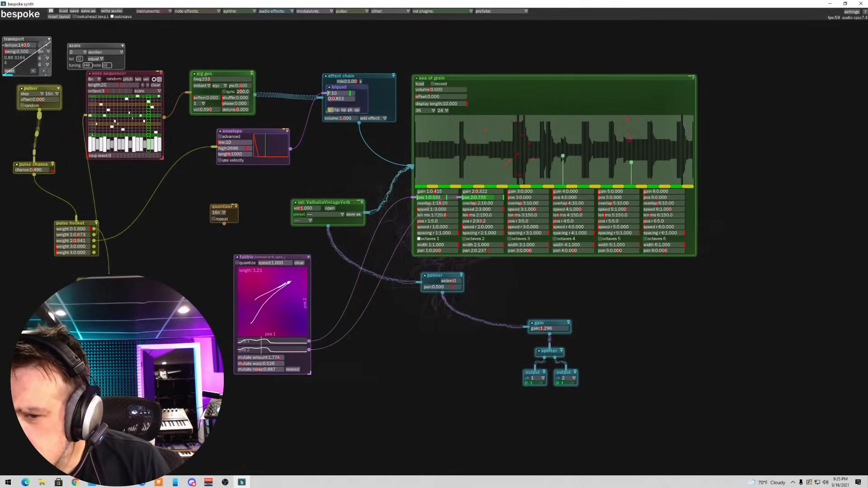
- Switch the fubble's quantize on and back off, and move the module slightly up and to the left
{"action": "left_click", "coordinate": [237, 263]}
{"action": "left_click", "coordinate": [237, 262]}
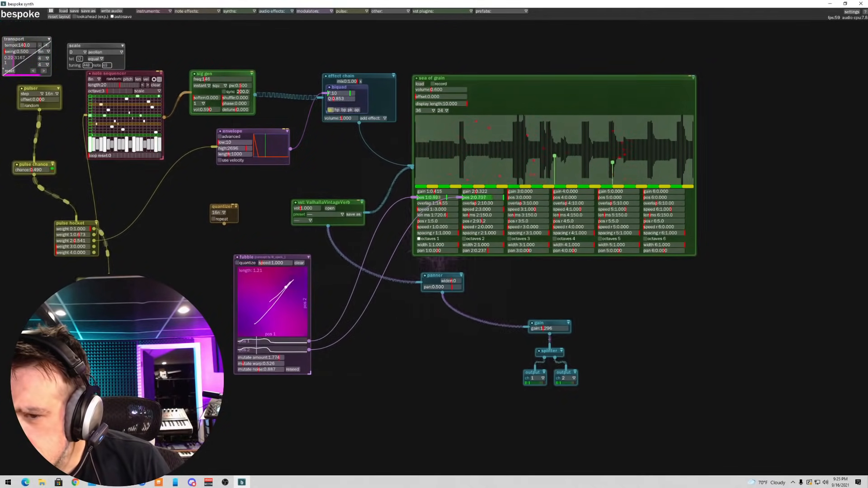
{"action": "left_click_drag", "start_coordinate": [261, 257], "coordinate": [233, 250]}
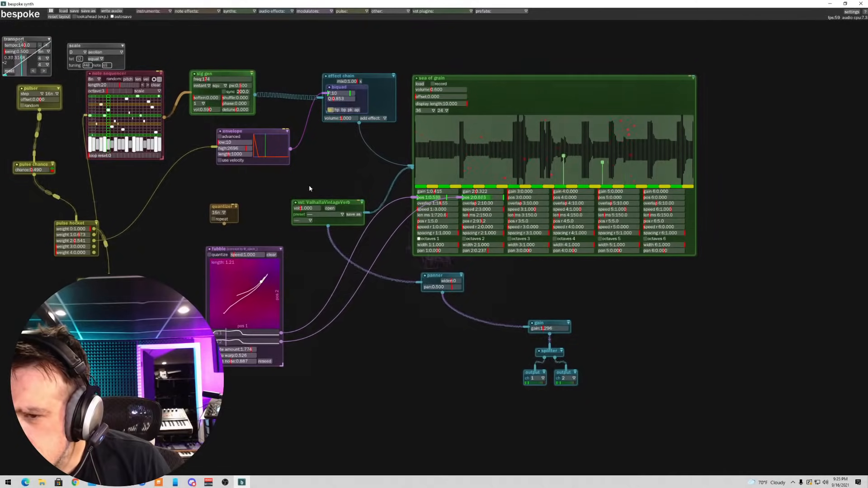
- Set the ValhallaVintageVerb mix to 97.6% and decay to 9.23 s, and close the plugin window
{"action": "left_click", "coordinate": [331, 209]}
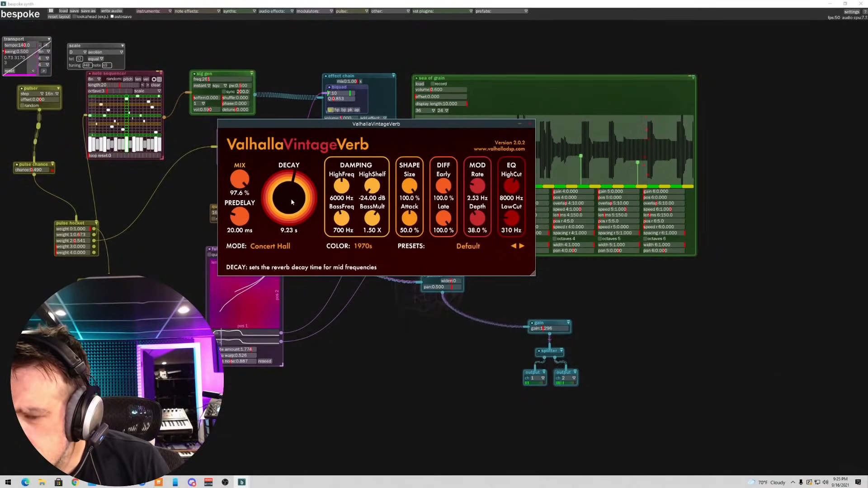
{"action": "left_click", "coordinate": [527, 124]}
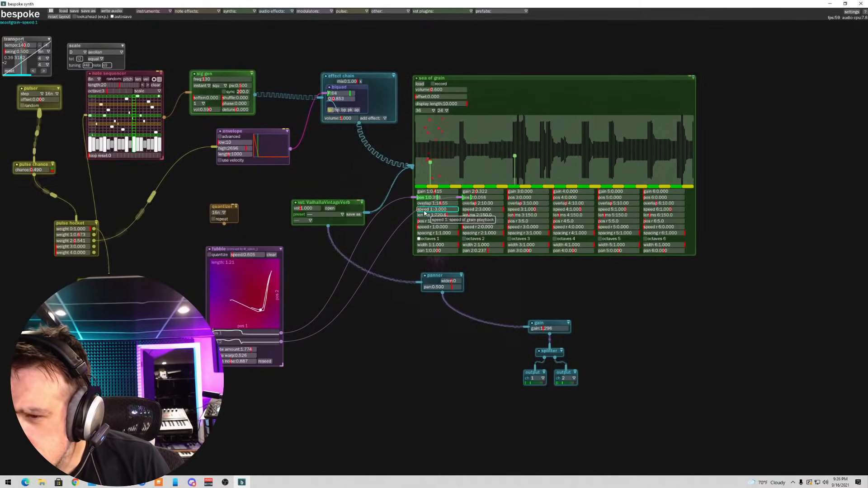
- Try different speed 1 and speed r 1 values on sea of grain's first voice
{"action": "left_click_drag", "start_coordinate": [419, 209], "coordinate": [417, 211]}
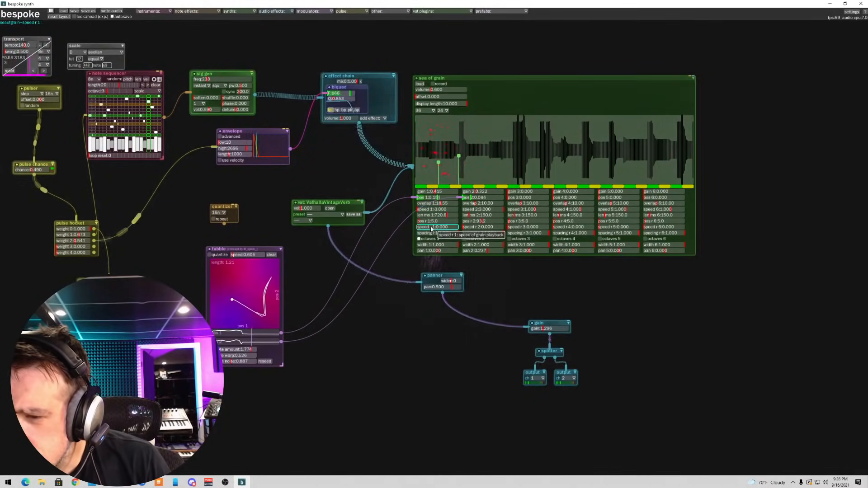
{"action": "left_click_drag", "start_coordinate": [427, 228], "coordinate": [461, 229]}
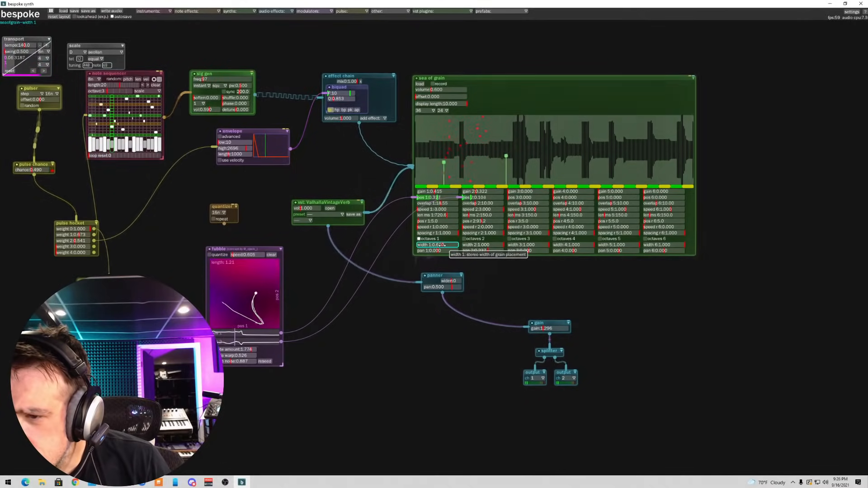
- Set sea of grain voice 1's width to 0.593 and pan to -0.271, and voice 2's width to 0.619 and pan to 0.678
{"action": "left_click", "coordinate": [486, 245]}
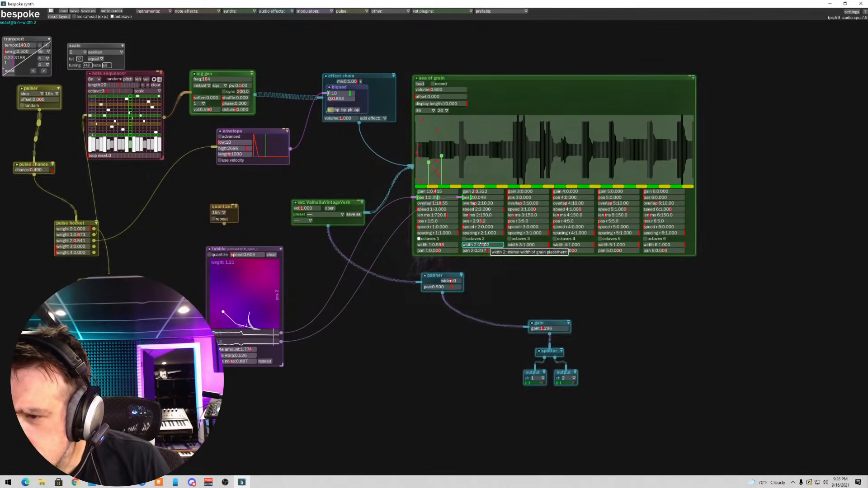
{"action": "left_click_drag", "start_coordinate": [484, 254], "coordinate": [500, 252]}
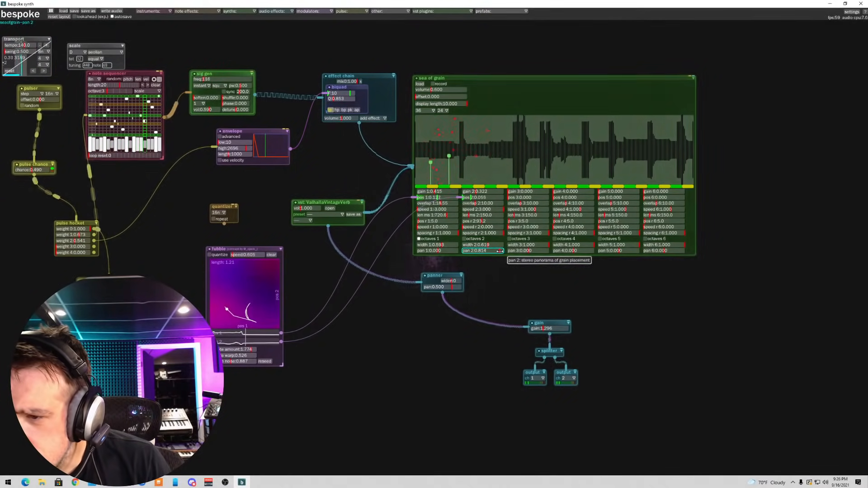
{"action": "left_click_drag", "start_coordinate": [430, 252], "coordinate": [424, 251]}
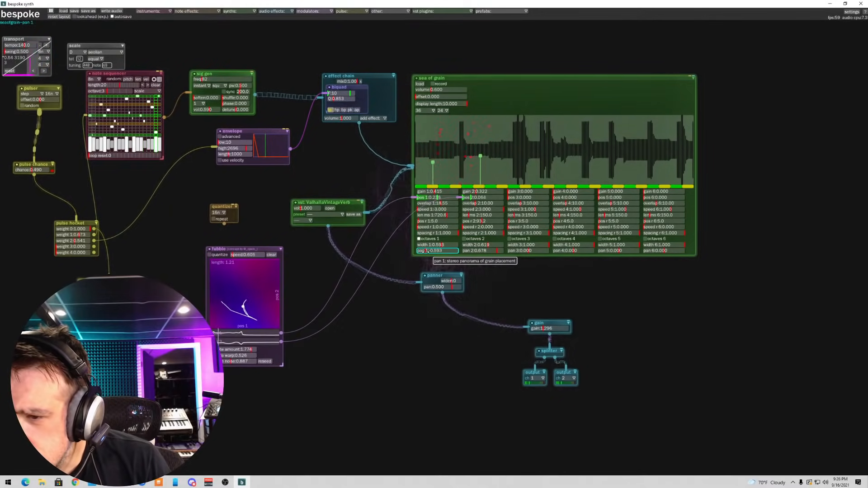
{"action": "left_click_drag", "start_coordinate": [425, 251], "coordinate": [431, 251]}
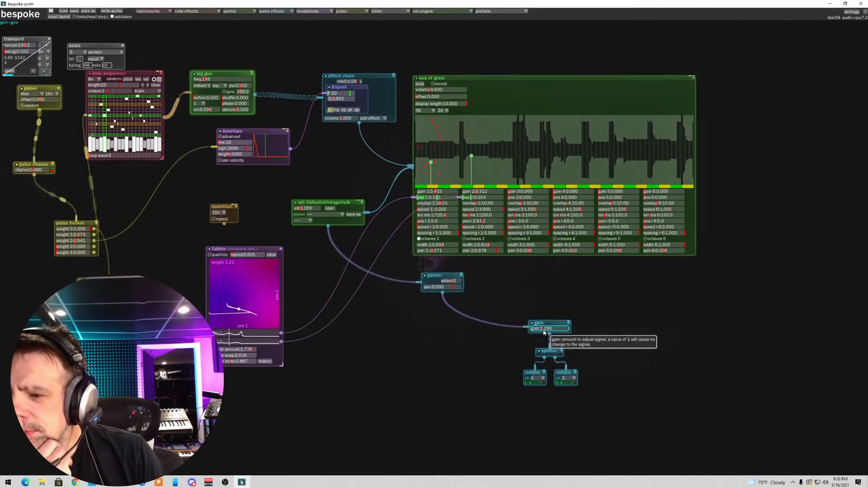
- Set the gain module to 1.037 and move the effect chain up and left, away from sea of grain
{"action": "left_click_drag", "start_coordinate": [543, 329], "coordinate": [541, 329]}
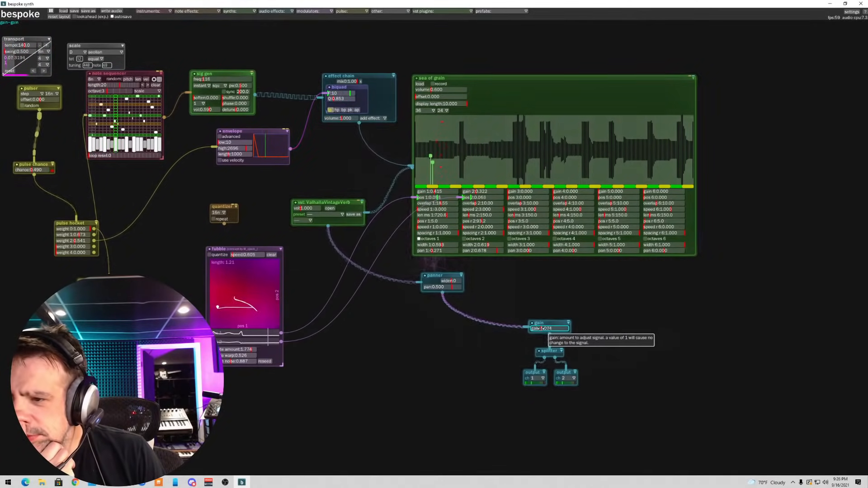
{"action": "left_click_drag", "start_coordinate": [540, 329], "coordinate": [541, 329]}
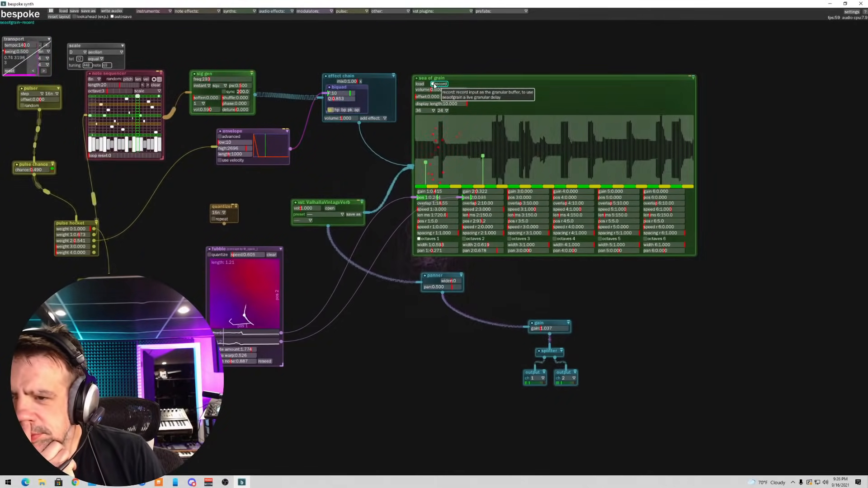
{"action": "left_click_drag", "start_coordinate": [333, 77], "coordinate": [310, 60]}
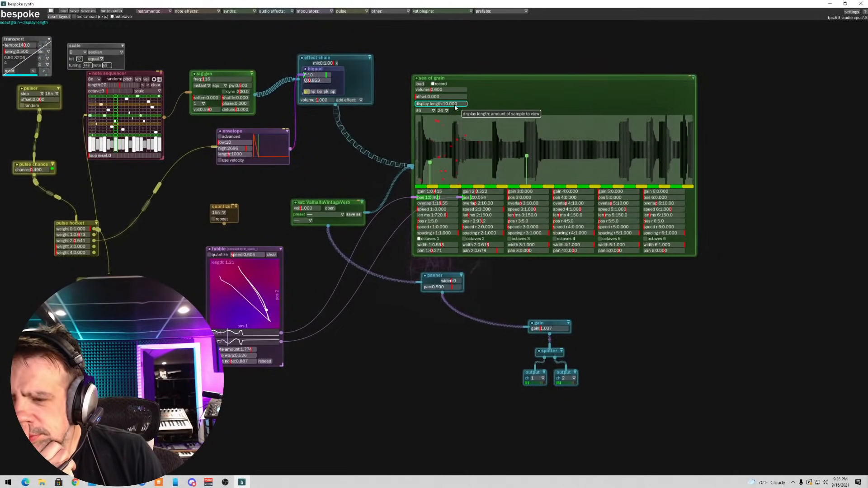
- Try sea of grain voice 3 at gain 0.568 and position 0.627, and return its gain to 0.000
{"action": "left_click", "coordinate": [523, 193]}
{"action": "mouse_move", "coordinate": [524, 192]}
{"action": "left_mouse_down"}
{"action": "mouse_move", "coordinate": [504, 192]}
{"action": "mouse_move", "coordinate": [533, 196]}
{"action": "left_mouse_up"}
{"action": "left_click", "coordinate": [532, 192]}
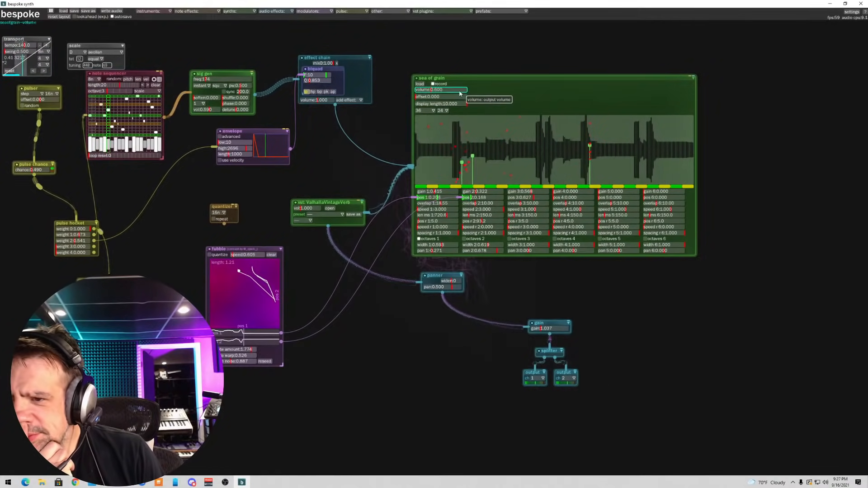
{"action": "left_click_drag", "start_coordinate": [527, 193], "coordinate": [497, 194]}
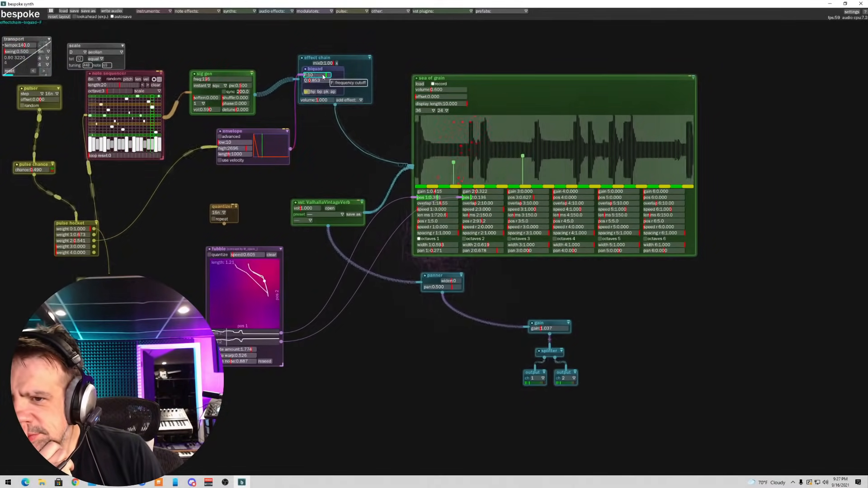
- Switch the signal generator's waveform to saw and lower the filter envelope's high value to about 1450
{"action": "left_click_drag", "start_coordinate": [323, 77], "coordinate": [309, 81]}
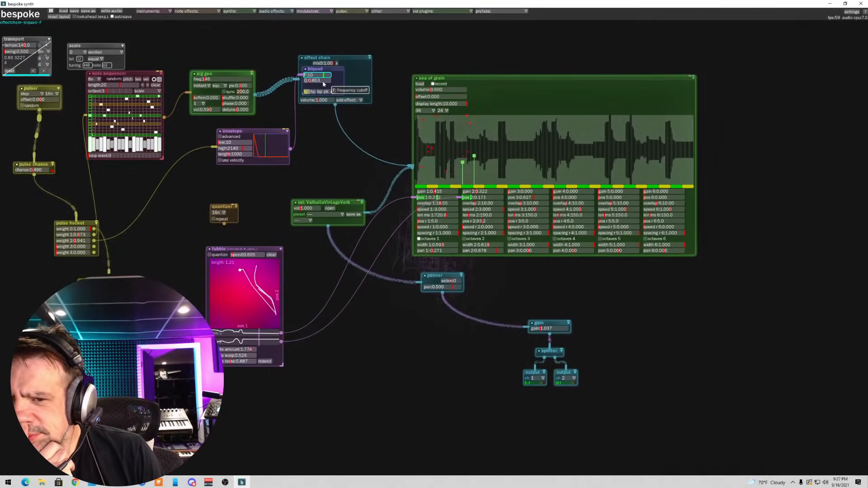
{"action": "left_click", "coordinate": [217, 85]}
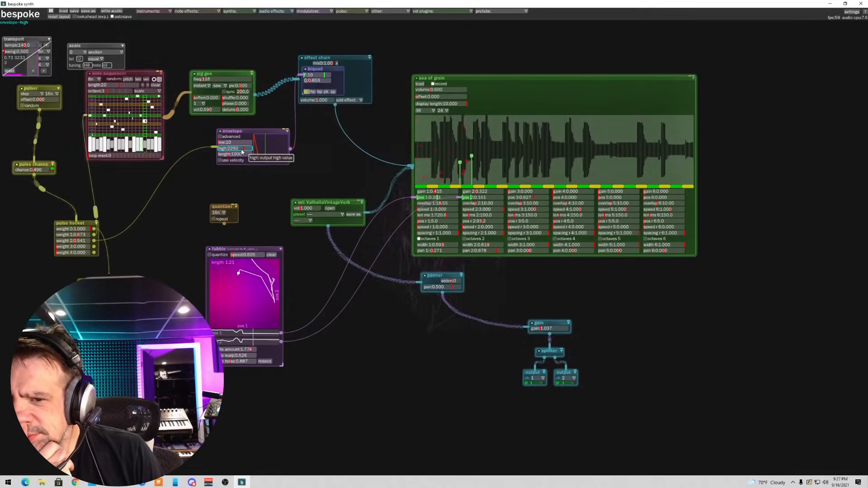
{"action": "left_click_drag", "start_coordinate": [242, 152], "coordinate": [238, 151]}
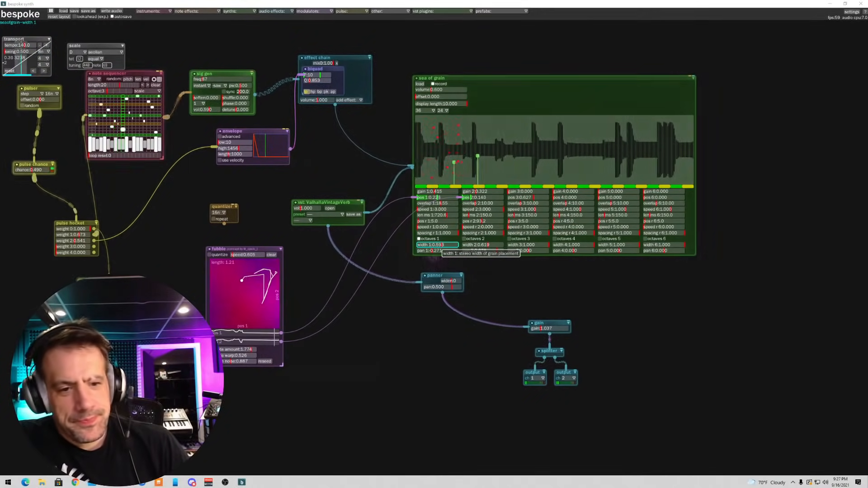
- Redraw the fubble pad's motion path as a curve about 1.34 long, with the speed at 1.000
{"action": "mouse_move", "coordinate": [248, 288]}
{"action": "left_mouse_down"}
{"action": "mouse_move", "coordinate": [246, 308]}
{"action": "mouse_move", "coordinate": [250, 300]}
{"action": "left_mouse_up"}
{"action": "mouse_move", "coordinate": [217, 270]}
{"action": "left_mouse_down"}
{"action": "mouse_move", "coordinate": [264, 304]}
{"action": "mouse_move", "coordinate": [240, 328]}
{"action": "mouse_move", "coordinate": [210, 298]}
{"action": "left_mouse_up"}
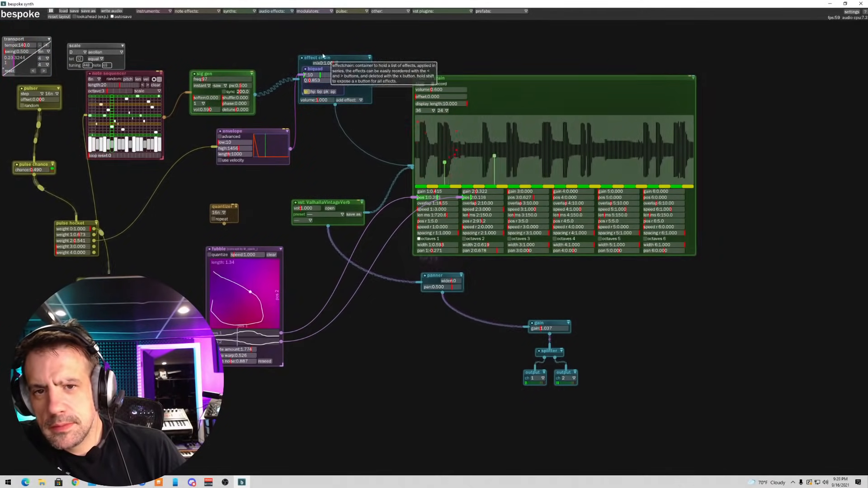
- Move the note sequencer slightly lower and set its note interval to 16n
{"action": "left_click_drag", "start_coordinate": [141, 75], "coordinate": [135, 92]}
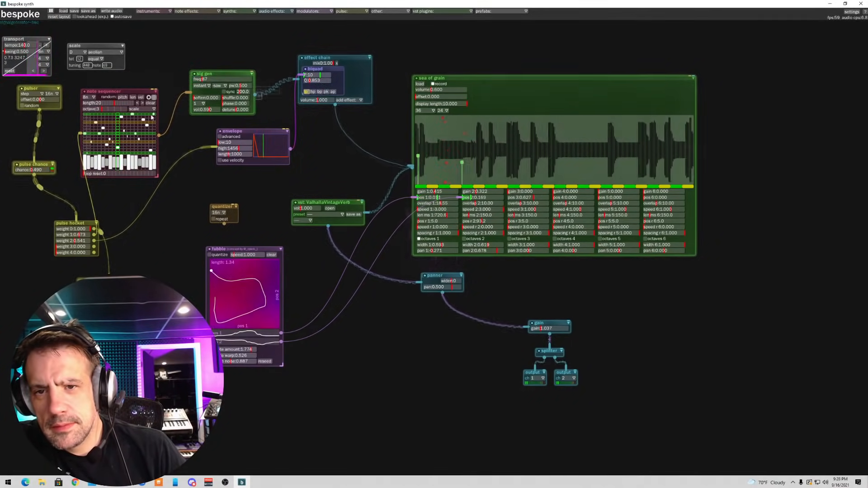
{"action": "left_click", "coordinate": [88, 97]}
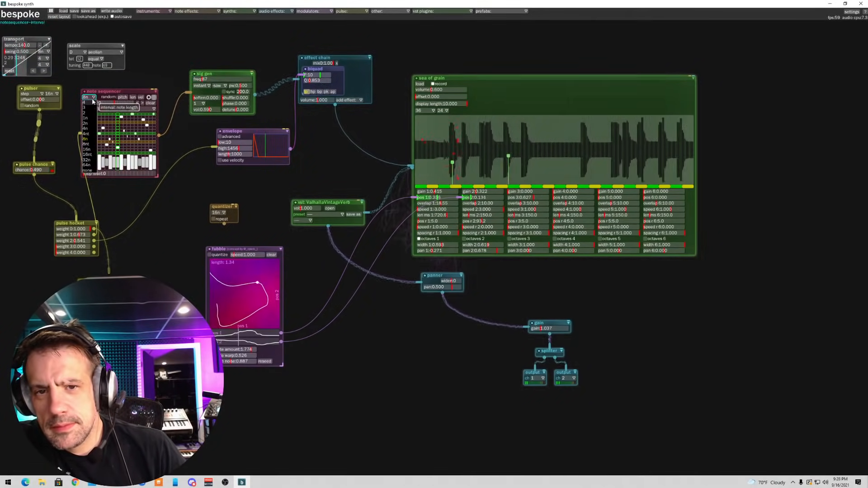
{"action": "left_click", "coordinate": [91, 150]}
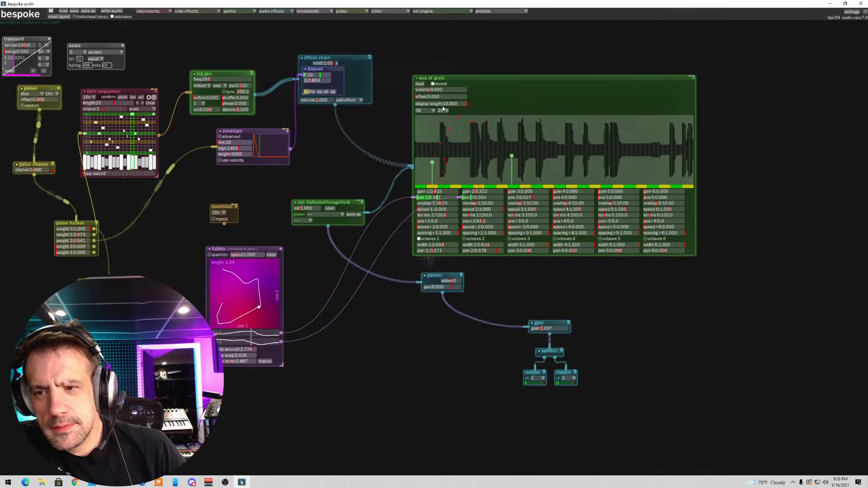
{"action": "left_click_drag", "start_coordinate": [412, 63], "coordinate": [527, 184]}
{"action": "left_click_drag", "start_coordinate": [519, 58], "coordinate": [442, 140]}
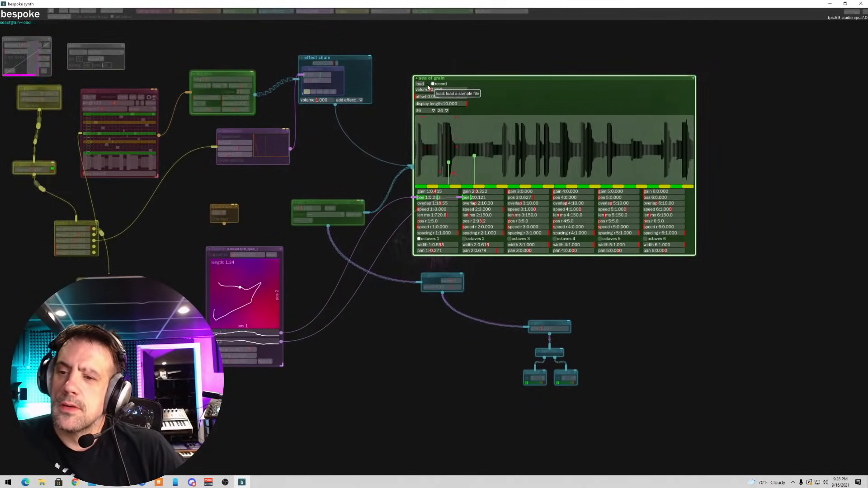
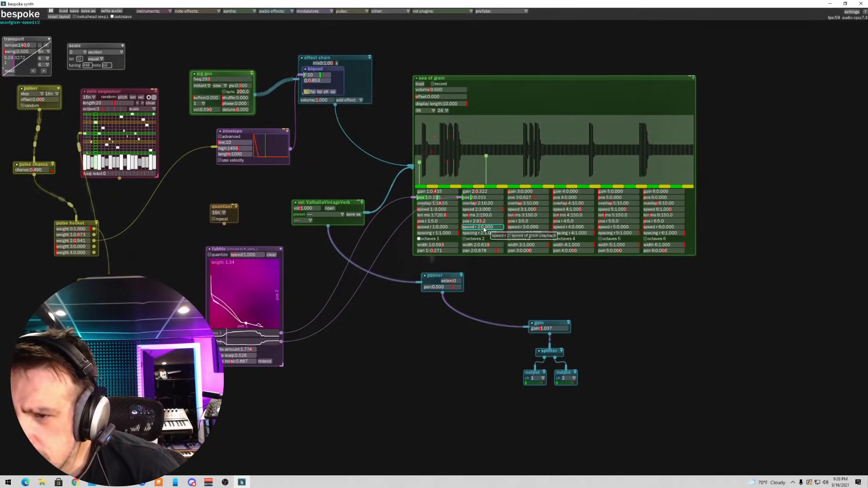
- Bring in sea of grain voices 3 and 4 with gains 0.314 and 0.203, placing voice 4 at position 0.814
{"action": "left_click", "coordinate": [520, 192]}
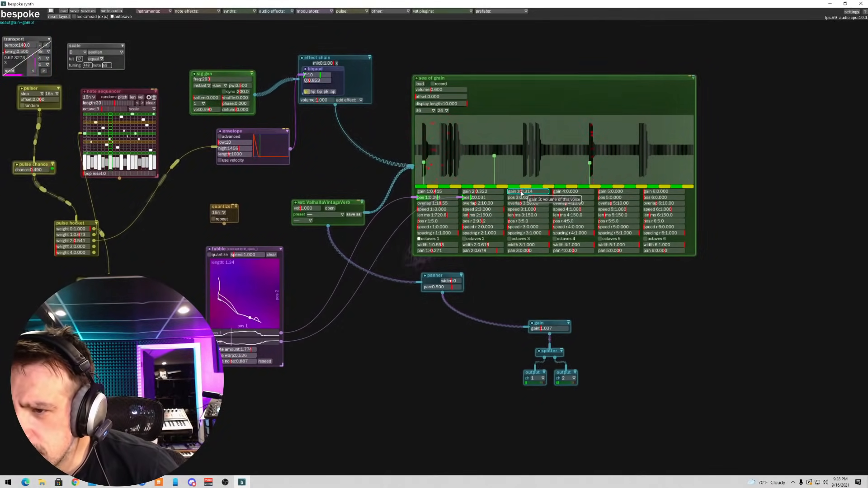
{"action": "left_click", "coordinate": [572, 192]}
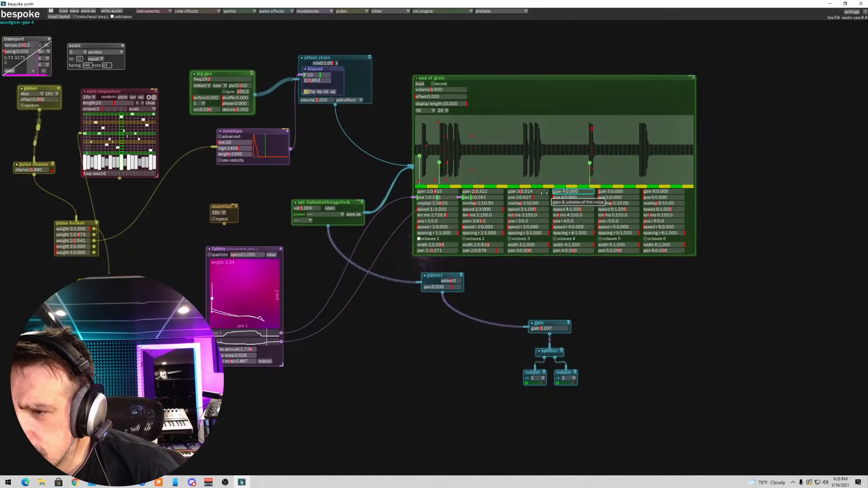
{"action": "left_click_drag", "start_coordinate": [564, 198], "coordinate": [589, 199]}
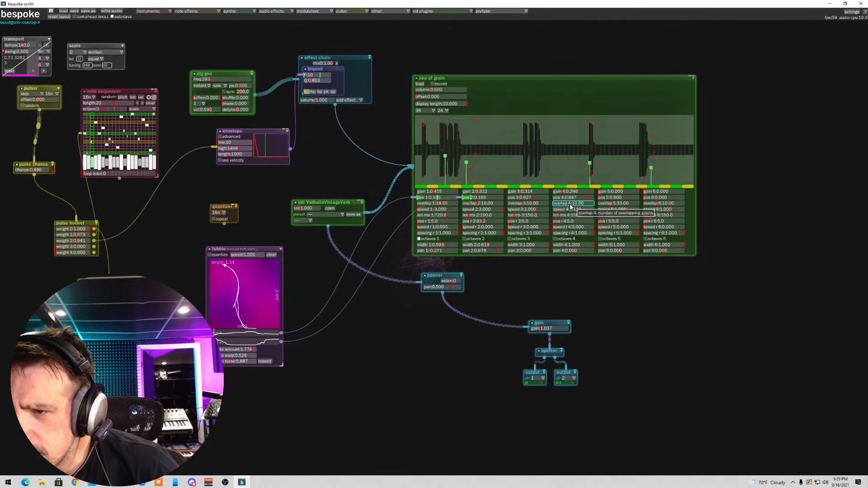
{"action": "left_click_drag", "start_coordinate": [578, 197], "coordinate": [580, 197]}
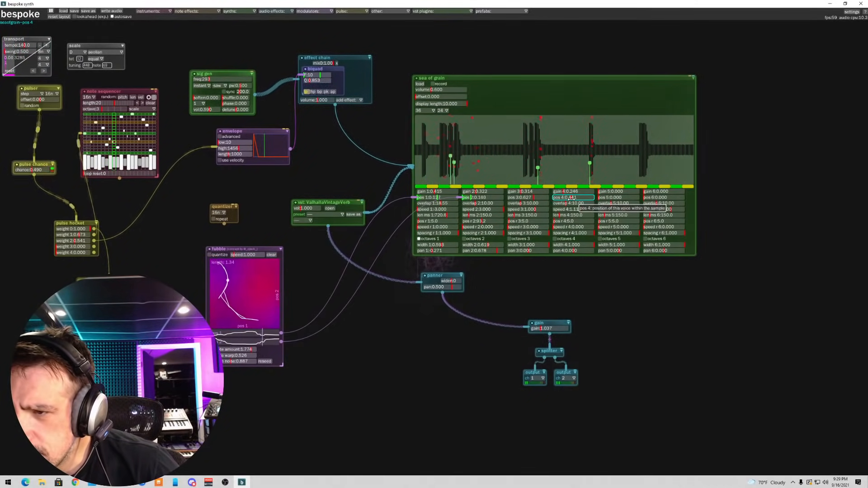
{"action": "left_click_drag", "start_coordinate": [589, 199], "coordinate": [586, 200]}
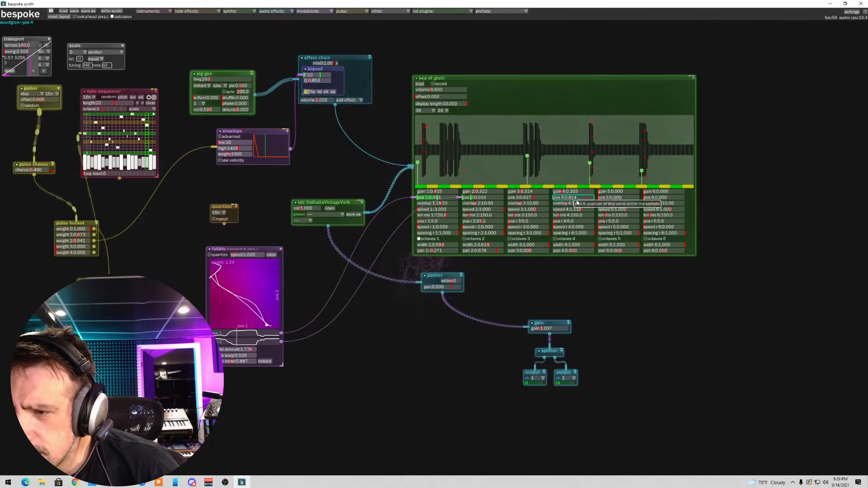
- Bring in sea of grain voice 5 at position 0.432 with speed 1.271 and gain about 0.339
{"action": "left_click", "coordinate": [605, 197]}
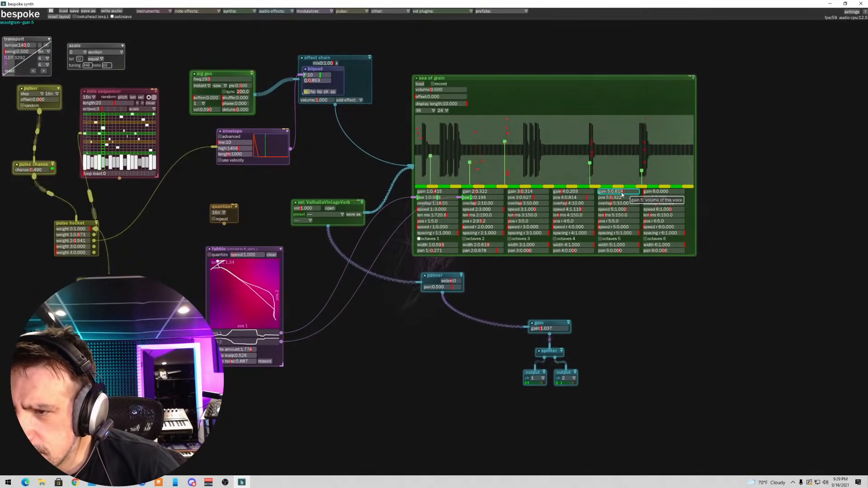
{"action": "left_click_drag", "start_coordinate": [608, 200], "coordinate": [611, 198]}
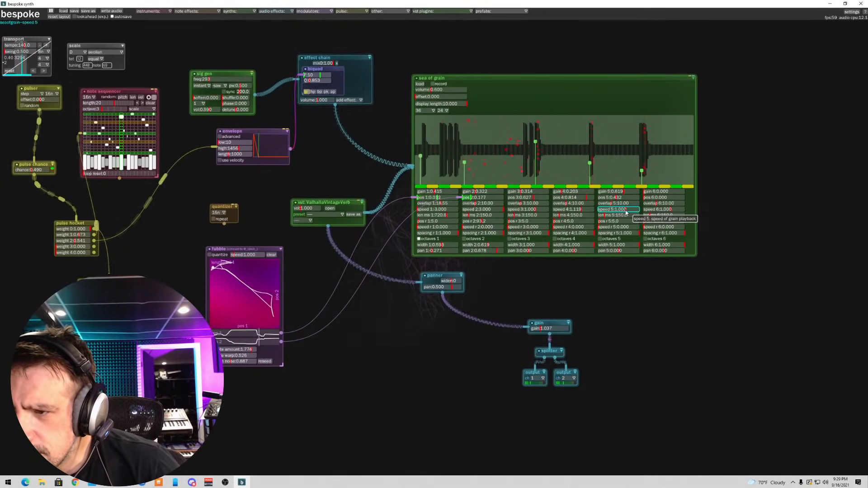
{"action": "left_click_drag", "start_coordinate": [626, 210], "coordinate": [625, 209]}
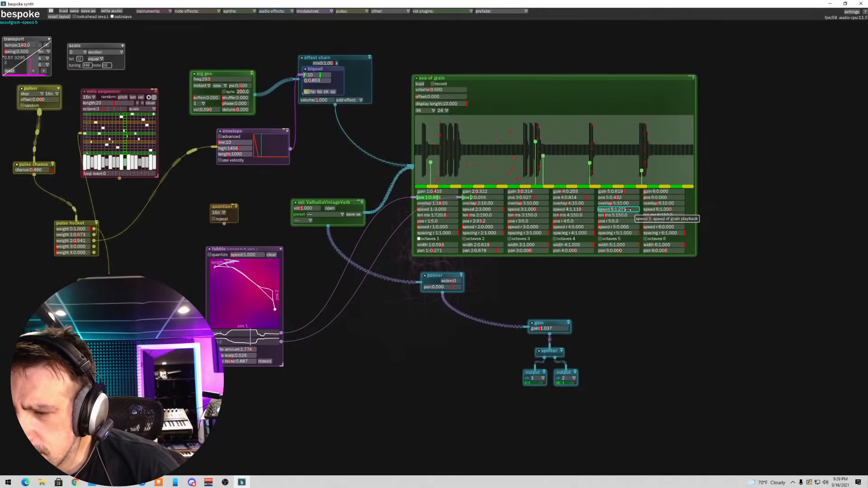
{"action": "left_click_drag", "start_coordinate": [627, 209], "coordinate": [628, 210]}
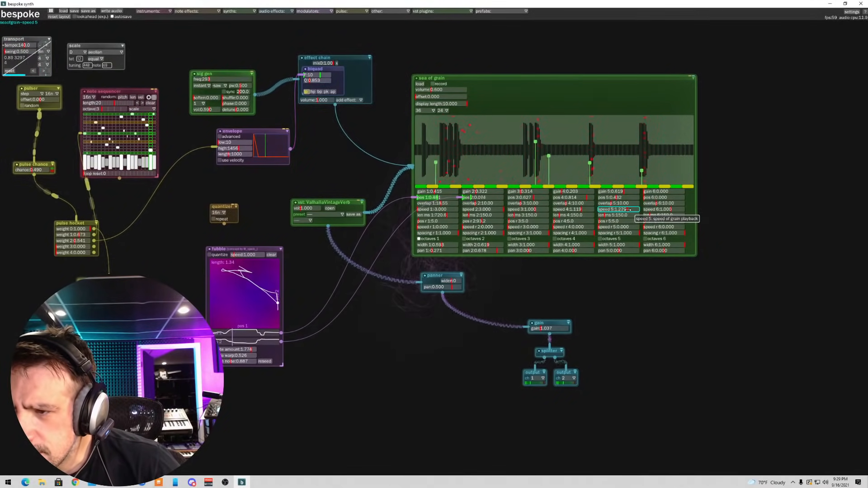
{"action": "left_click_drag", "start_coordinate": [627, 209], "coordinate": [628, 209]}
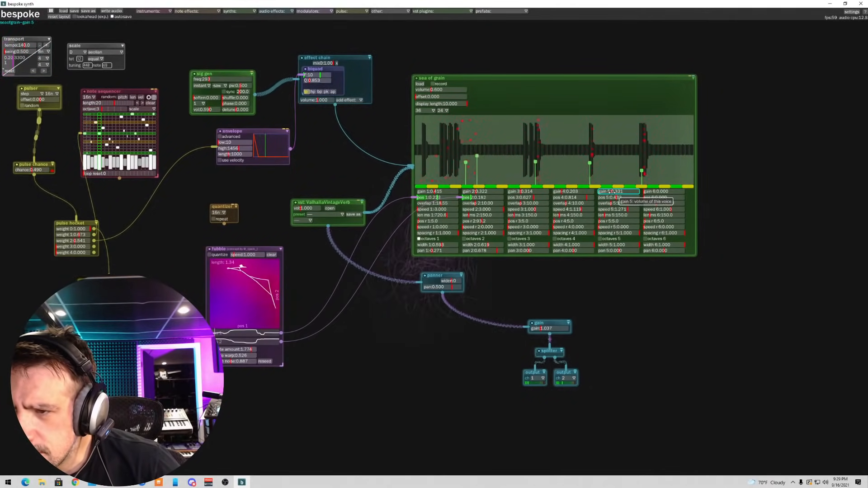
- Bring in sea of grain voice 6 with gain 0.712 and position 0.390
{"action": "left_click", "coordinate": [652, 192]}
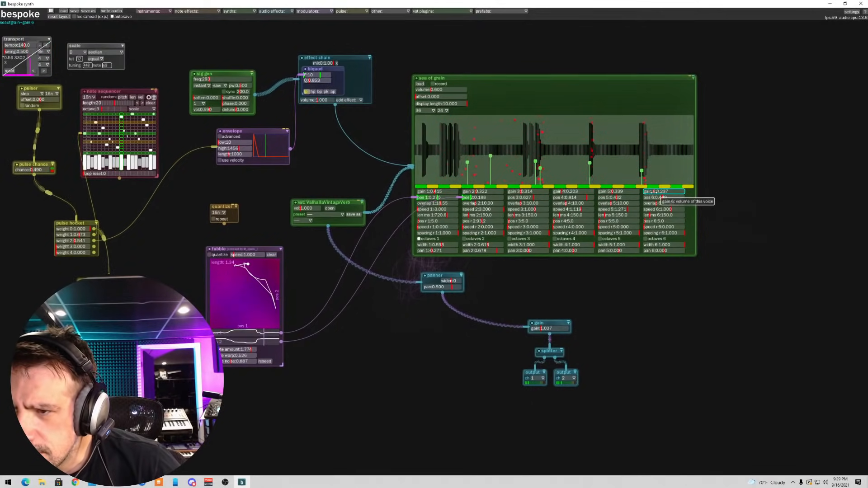
{"action": "left_click_drag", "start_coordinate": [657, 192], "coordinate": [657, 192]}
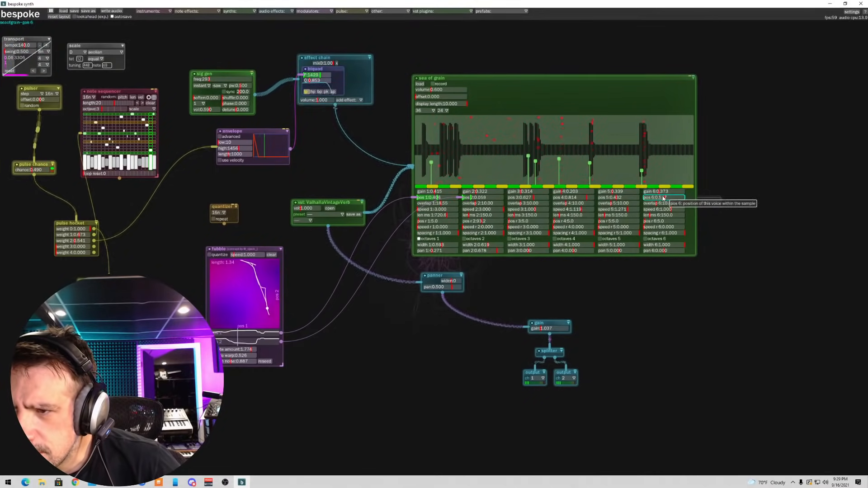
{"action": "left_click_drag", "start_coordinate": [662, 197], "coordinate": [663, 197]}
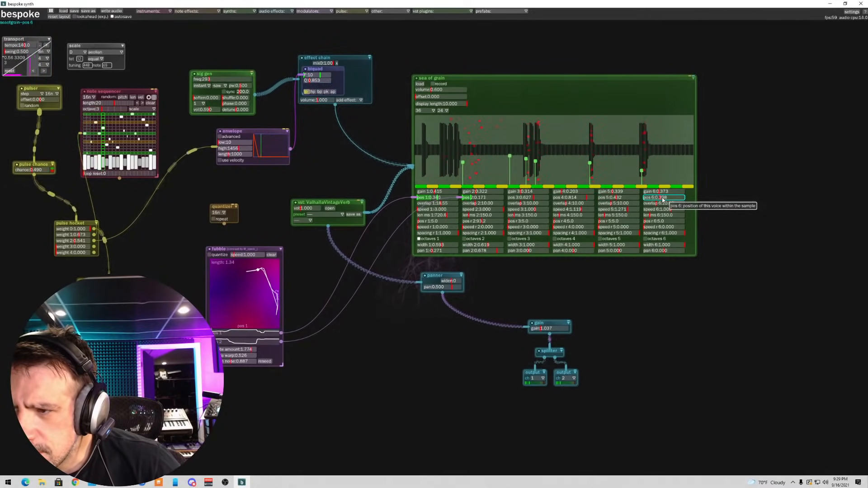
{"action": "left_click_drag", "start_coordinate": [662, 197], "coordinate": [660, 197]}
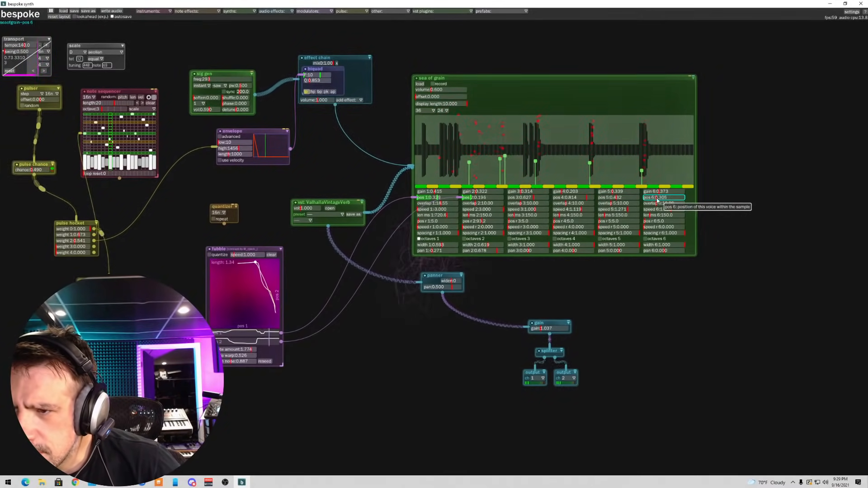
{"action": "left_click_drag", "start_coordinate": [659, 192], "coordinate": [674, 191]}
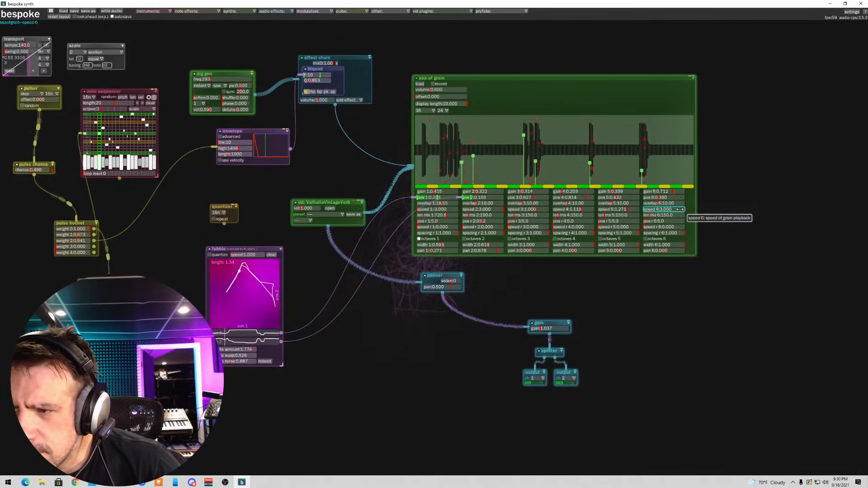
- Set voice 6's grain playback speed to 1.983 and enable its octaves option
{"action": "left_click_drag", "start_coordinate": [678, 210], "coordinate": [678, 209]}
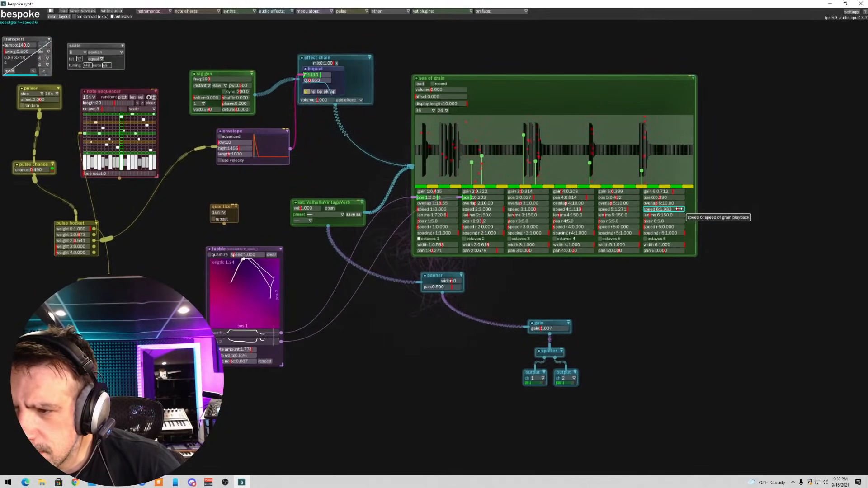
{"action": "left_click_drag", "start_coordinate": [678, 209], "coordinate": [677, 209]}
{"action": "left_click", "coordinate": [658, 239]}
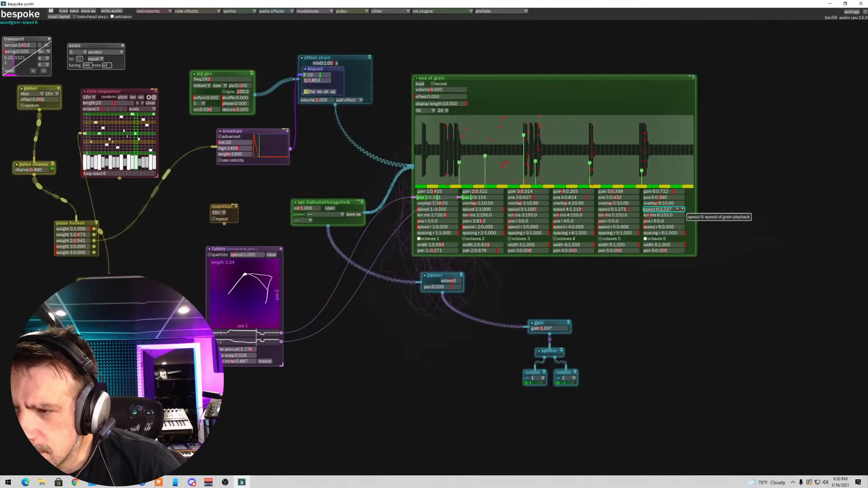
{"action": "left_click_drag", "start_coordinate": [678, 209], "coordinate": [675, 210]}
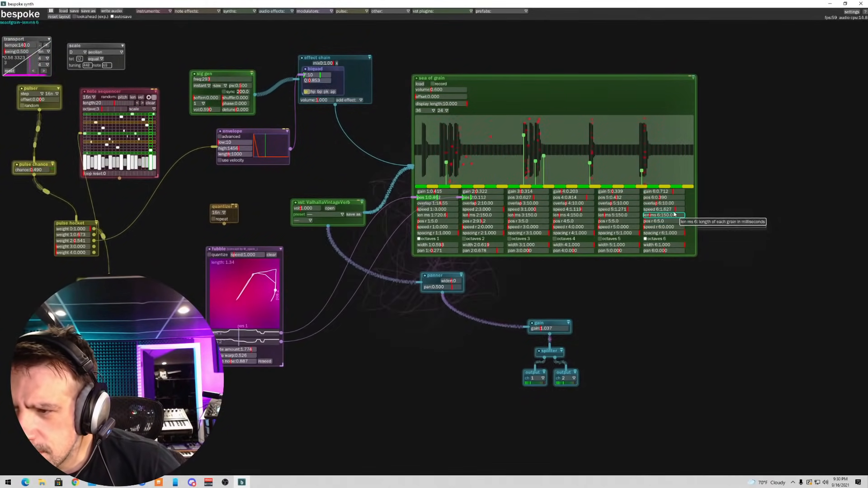
{"action": "left_click_drag", "start_coordinate": [678, 210], "coordinate": [677, 210]}
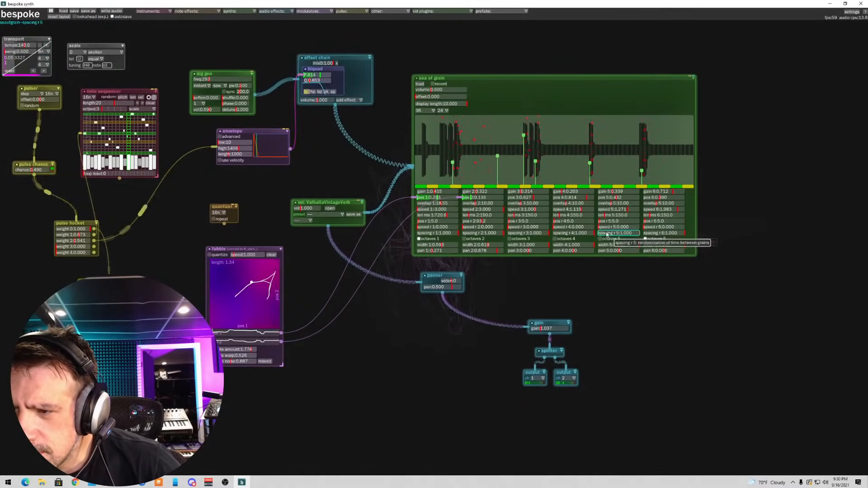
- Set position randomization to 123.7 for voice 6, 69.5 for voice 4 and 86.4 for voice 3, and voice 5's grain length to 297.3 ms
{"action": "left_click_drag", "start_coordinate": [649, 222], "coordinate": [671, 222]}
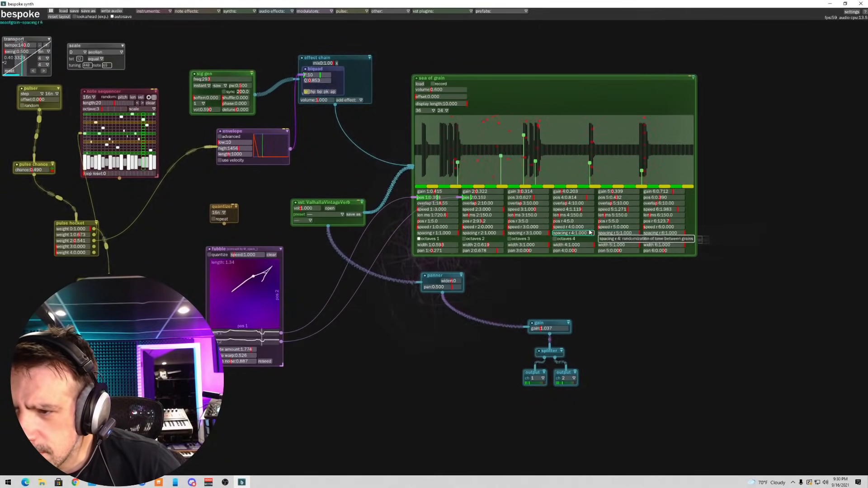
{"action": "left_click", "coordinate": [556, 221]}
{"action": "left_click_drag", "start_coordinate": [557, 221], "coordinate": [525, 221]}
{"action": "left_click", "coordinate": [611, 217]}
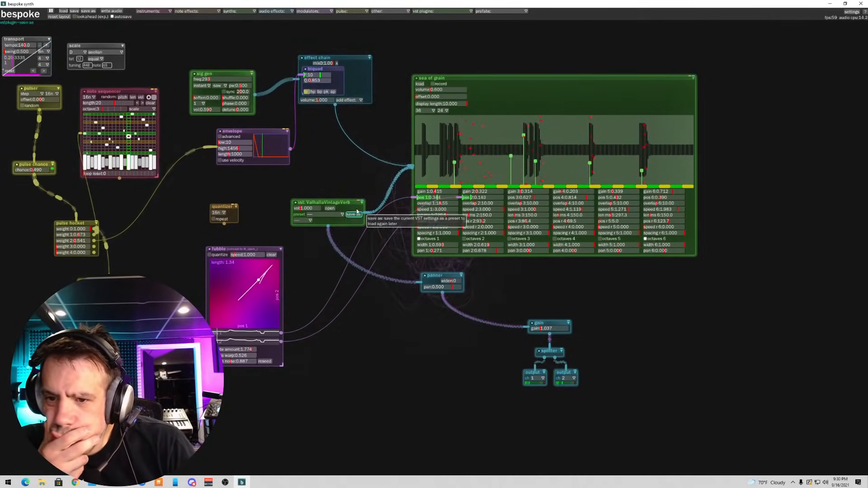
{"action": "left_click", "coordinate": [330, 209]}
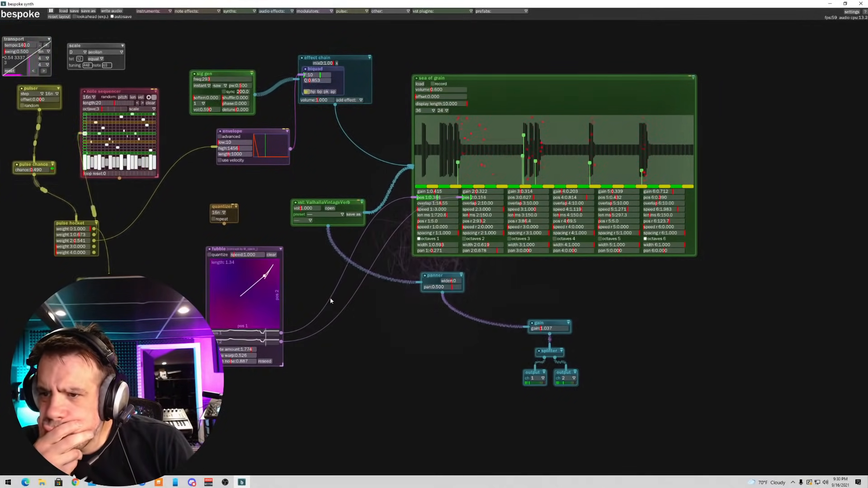
- Spread the grain voices in stereo by setting pan 4 to 0.593, pan 5 to -0.542 and pan 6 to 0.305
{"action": "left_click", "coordinate": [584, 251]}
{"action": "left_click_drag", "start_coordinate": [584, 251], "coordinate": [585, 250]}
{"action": "left_click", "coordinate": [606, 250]}
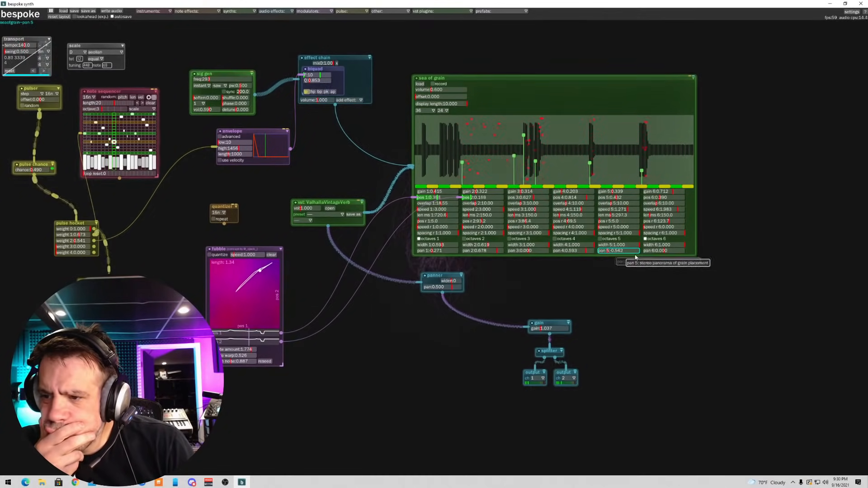
{"action": "left_click", "coordinate": [667, 250]}
{"action": "left_click_drag", "start_coordinate": [666, 251], "coordinate": [670, 251]}
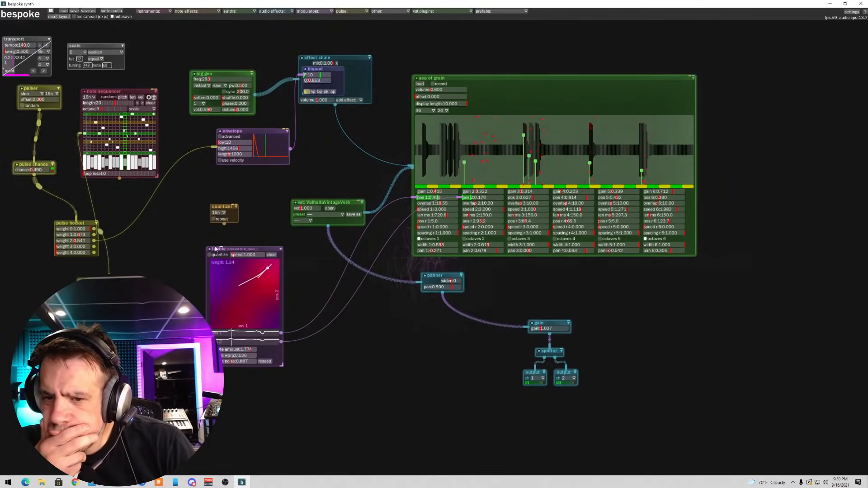
- Add a karplusstrong synth module and place it in the empty area below the ValhallaVintageVerb module
{"action": "left_click", "coordinate": [235, 11]}
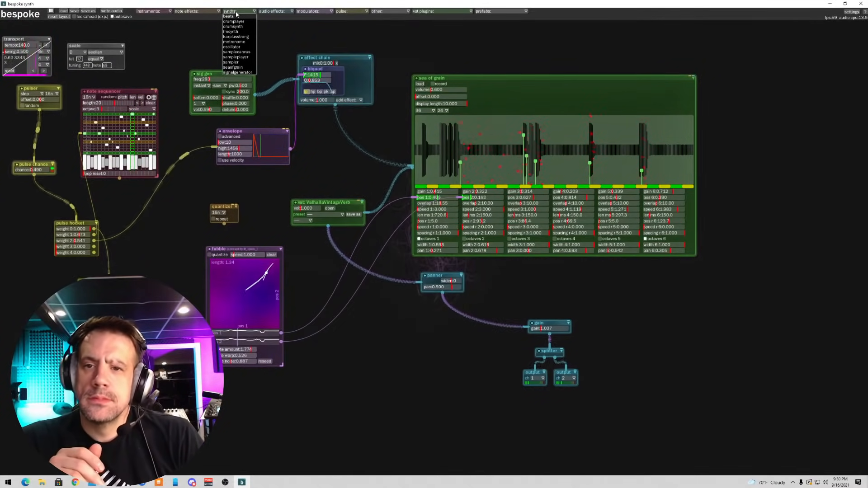
{"action": "left_click", "coordinate": [234, 37]}
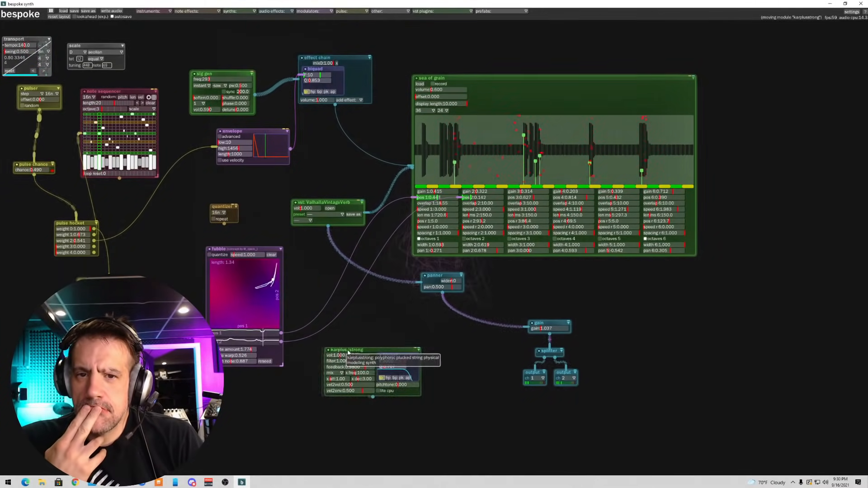
- Place the karplusstrong module, add a midicontroller instrument in the lower-left area, and move karplusstrong beside it
{"action": "left_click", "coordinate": [353, 375]}
{"action": "left_click", "coordinate": [162, 10]}
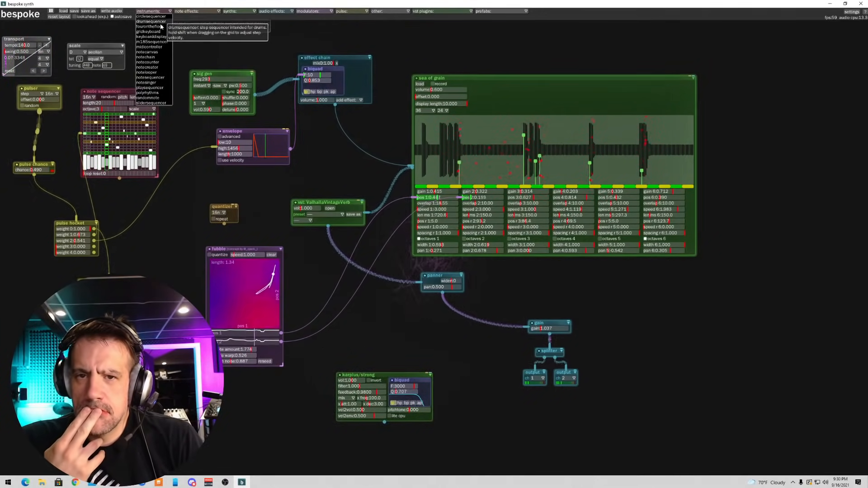
{"action": "left_click", "coordinate": [165, 56]}
{"action": "left_click", "coordinate": [138, 385]}
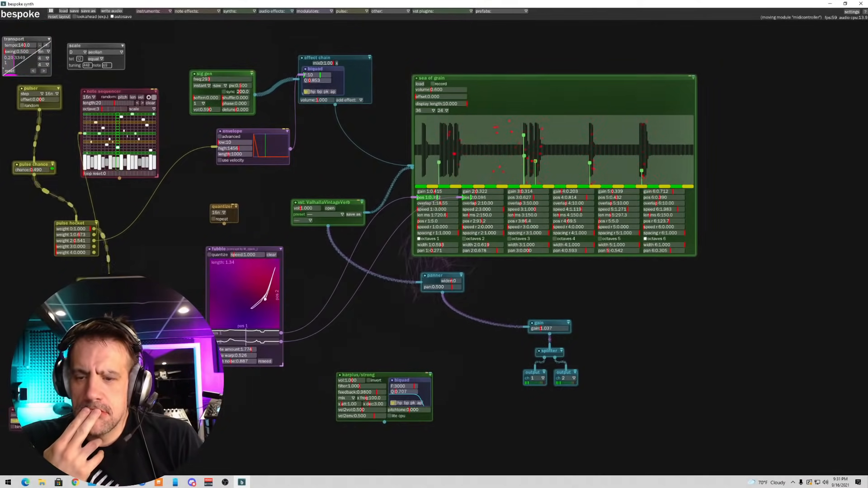
{"action": "left_click_drag", "start_coordinate": [354, 375], "coordinate": [181, 407]}
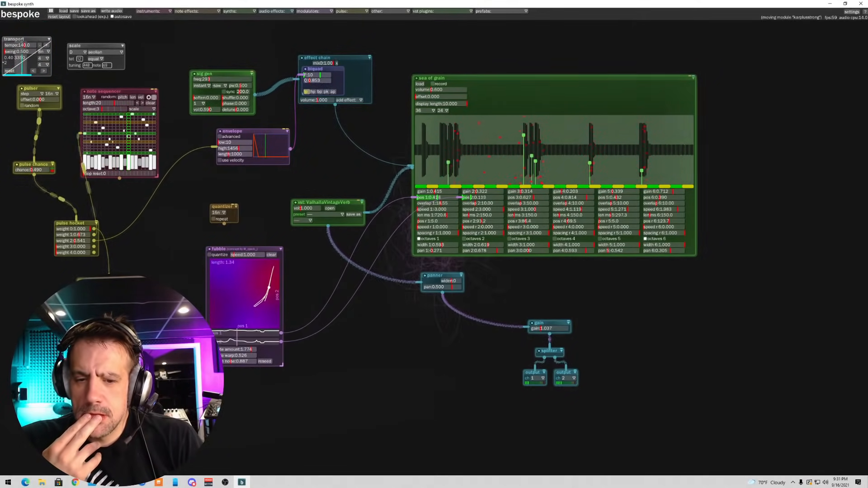
- Add the MTurboReverbMB VST plugin and place it in the empty area below the fubble module
{"action": "key", "text": "m"}
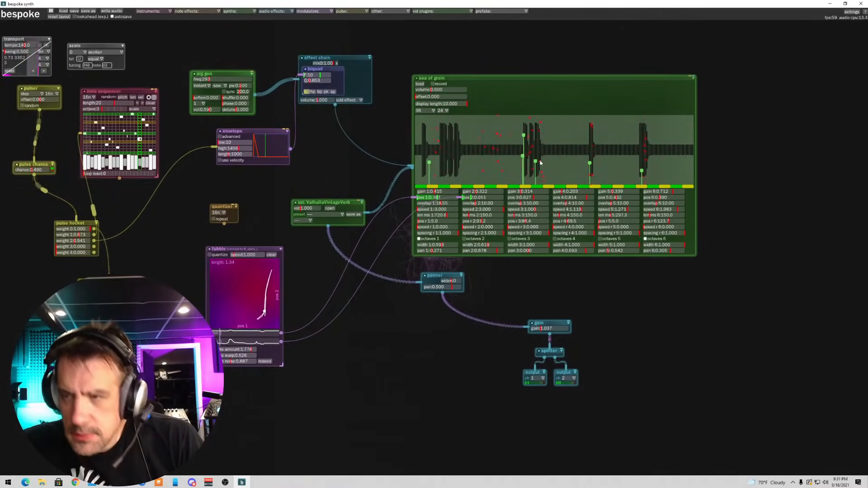
{"action": "left_click", "coordinate": [447, 14]}
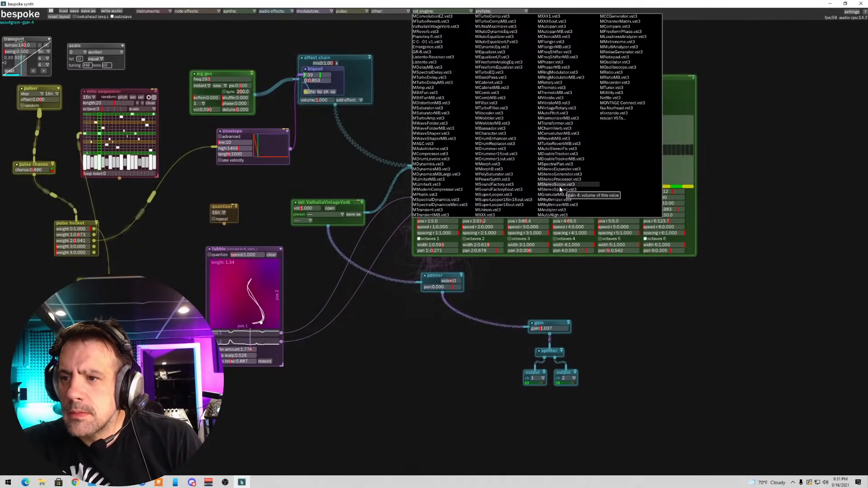
{"action": "left_click", "coordinate": [559, 143]}
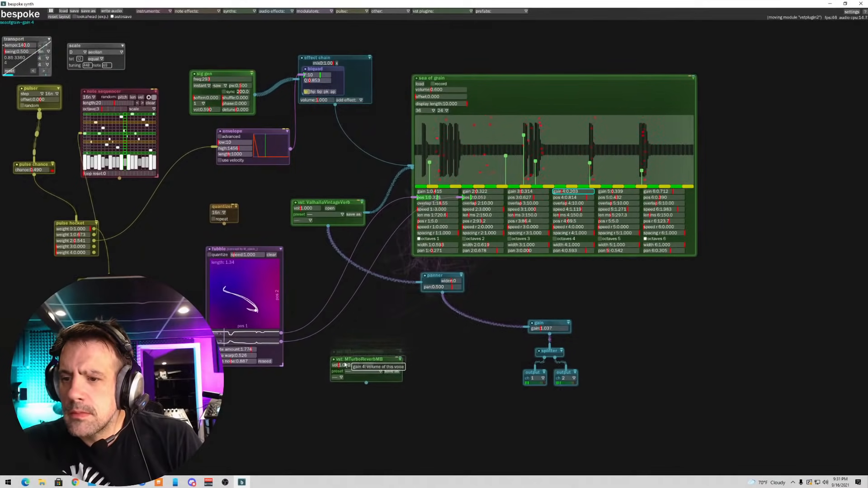
{"action": "left_click_drag", "start_coordinate": [332, 385], "coordinate": [248, 411]}
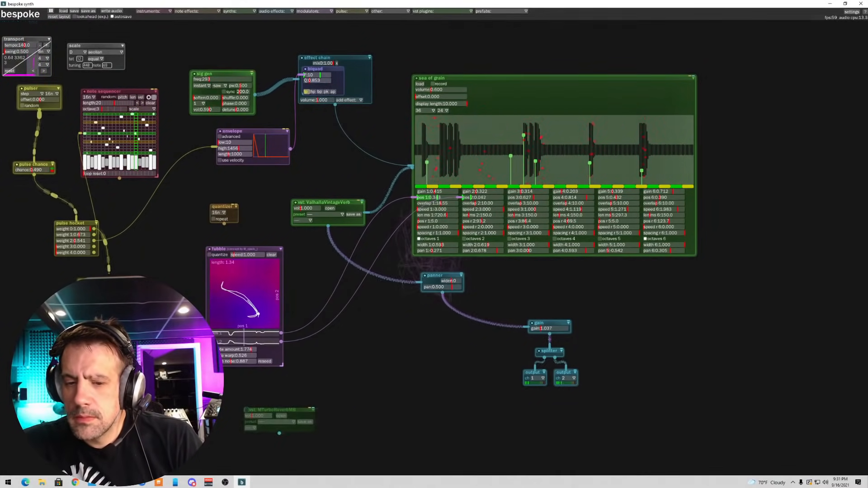
- Shift the MTurboReverbMB module away from karplusstrong and connect karplusstrong's audio output to it
{"action": "left_click", "coordinate": [279, 433]}
{"action": "left_click_drag", "start_coordinate": [243, 408], "coordinate": [308, 400]}
{"action": "left_click", "coordinate": [199, 403]}
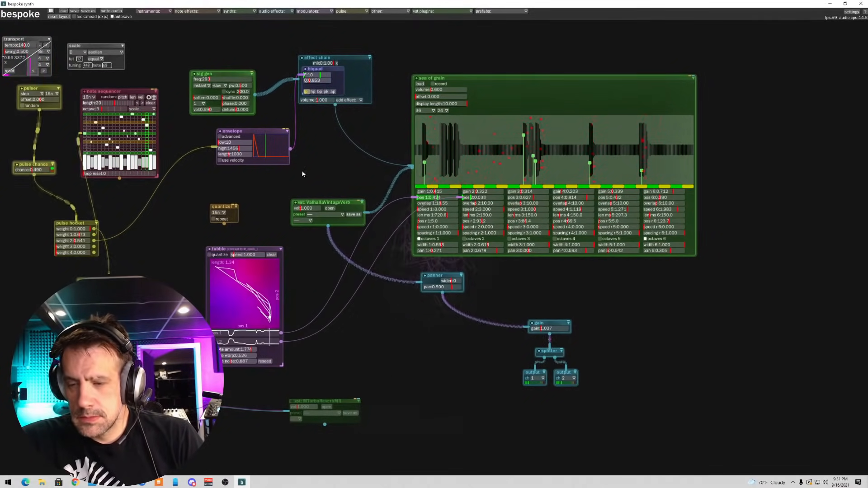
- Add a multitapdelay audio effect and place it below the sea of grain module
{"action": "scroll", "coordinate": [302, 170], "scroll_direction": "up", "scroll_amount": 1}
{"action": "left_click", "coordinate": [270, 11]}
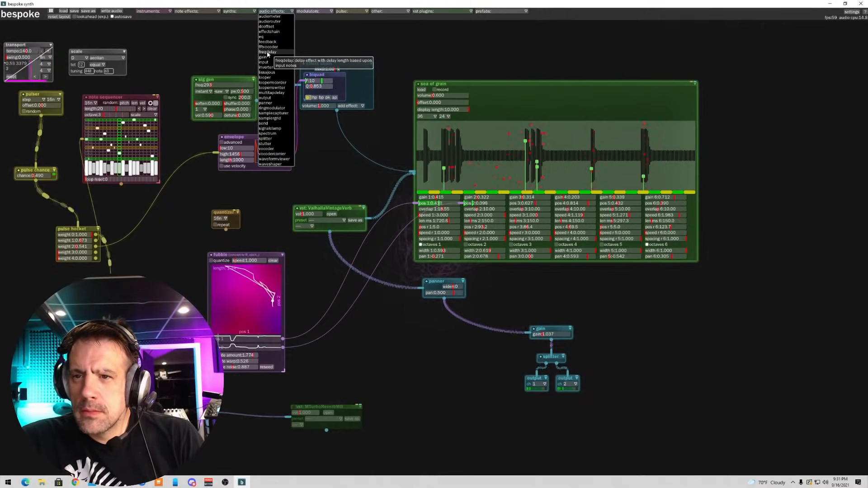
{"action": "left_click", "coordinate": [269, 96]}
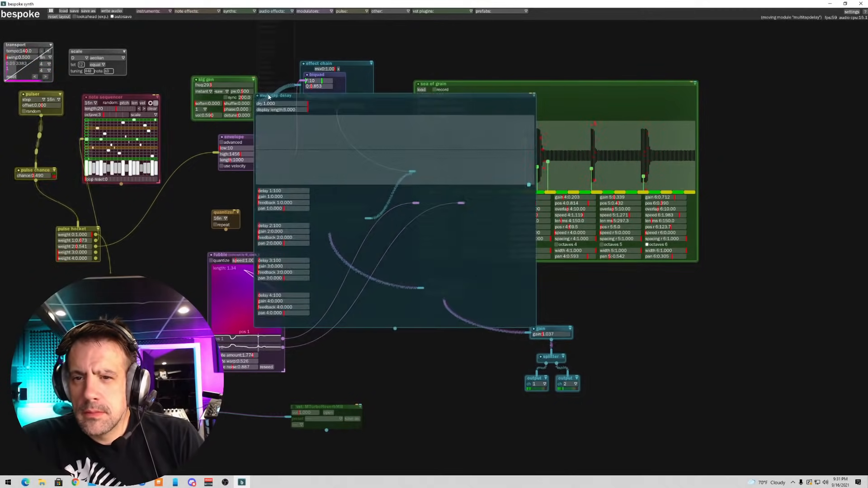
{"action": "left_click", "coordinate": [451, 231]}
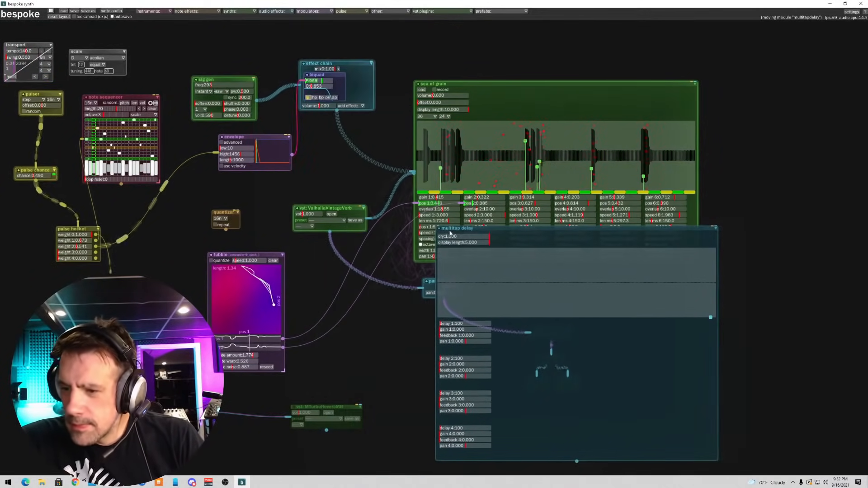
{"action": "left_click_drag", "start_coordinate": [508, 231], "coordinate": [470, 248]}
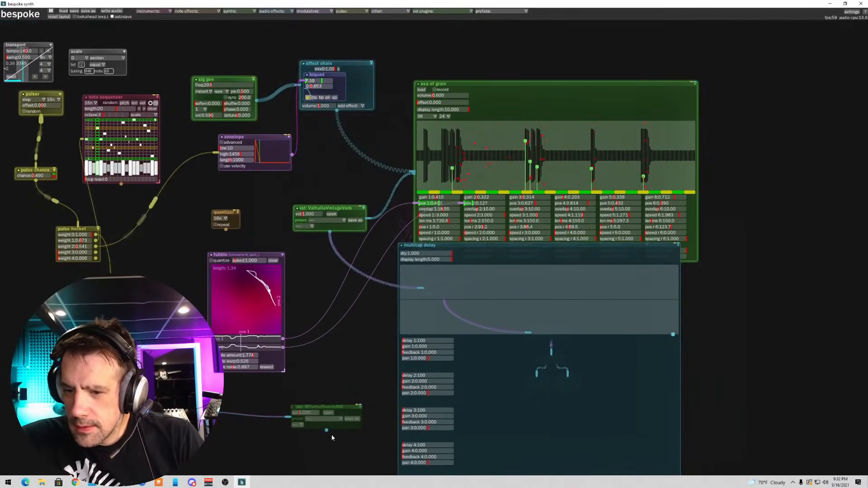
- Route the MTurboReverbMB output into the multitap delay and connect the delay's output to the panner
{"action": "left_click_drag", "start_coordinate": [327, 433], "coordinate": [828, 223]}
{"action": "left_click_drag", "start_coordinate": [734, 455], "coordinate": [489, 396]}
{"action": "left_click_drag", "start_coordinate": [413, 341], "coordinate": [471, 280]}
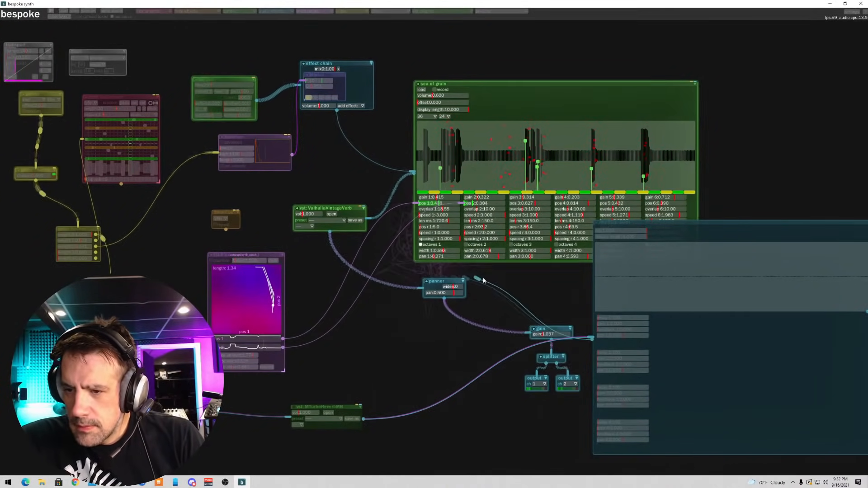
{"action": "left_click_drag", "start_coordinate": [532, 293], "coordinate": [576, 412]}
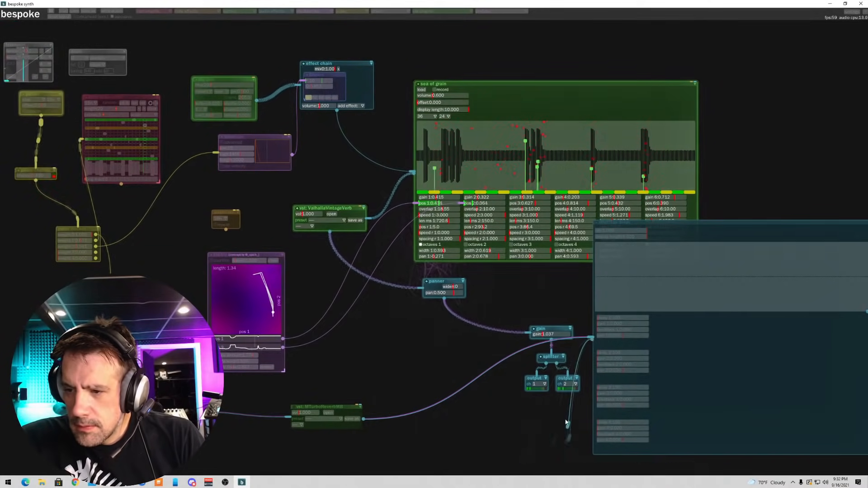
{"action": "left_click_drag", "start_coordinate": [556, 481], "coordinate": [442, 285]}
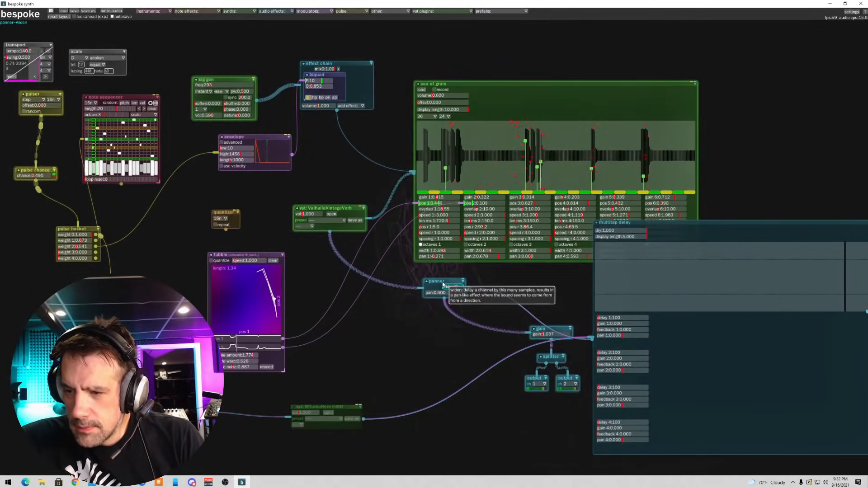
- Rearrange the patch by moving the multitap delay over the sea of grain and shifting the panner and MTurboReverbMB aside
{"action": "left_click_drag", "start_coordinate": [695, 224], "coordinate": [560, 140]}
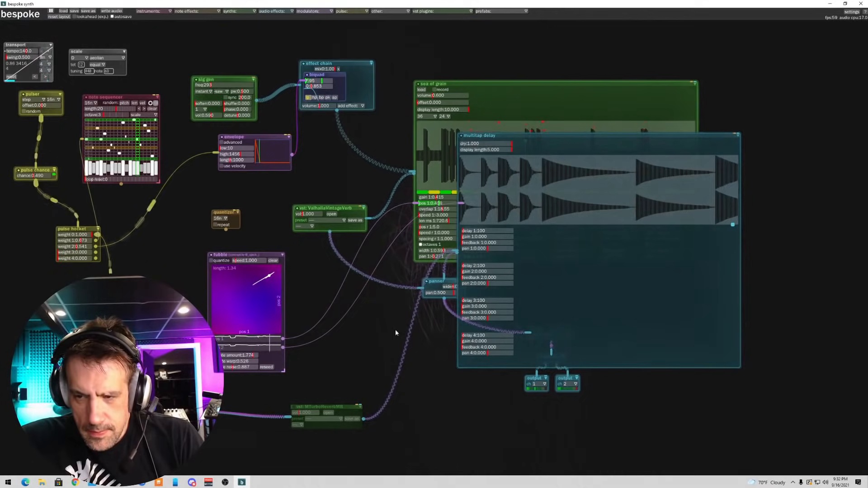
{"action": "left_click_drag", "start_coordinate": [430, 277], "coordinate": [395, 272]}
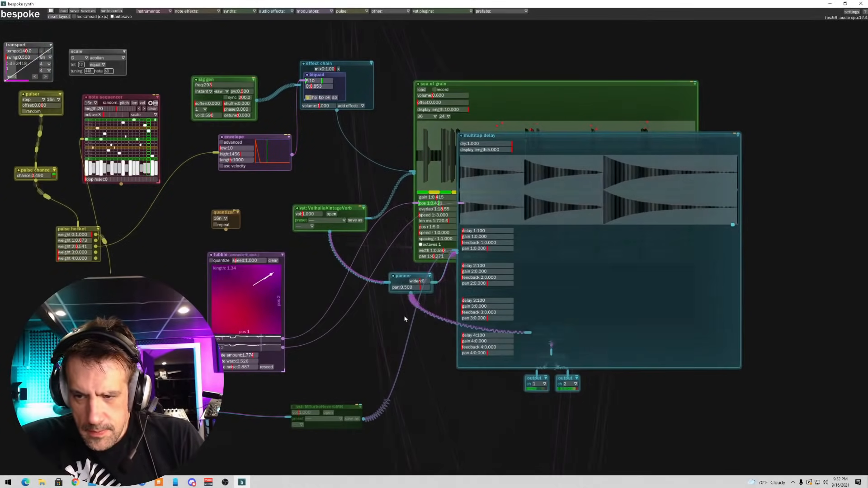
{"action": "left_click_drag", "start_coordinate": [333, 408], "coordinate": [273, 425]}
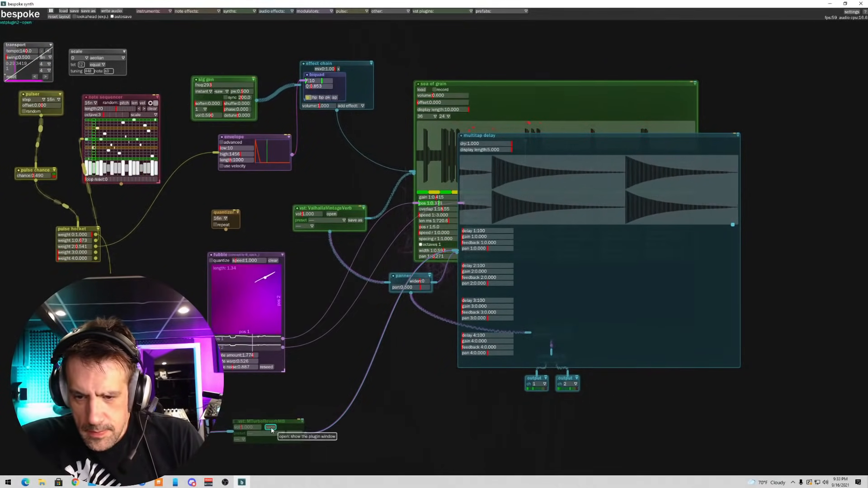
- View the MTurboReverbMB plugin window, close it, and enable the disabled MTurboReverbMB module
{"action": "left_click", "coordinate": [270, 427]}
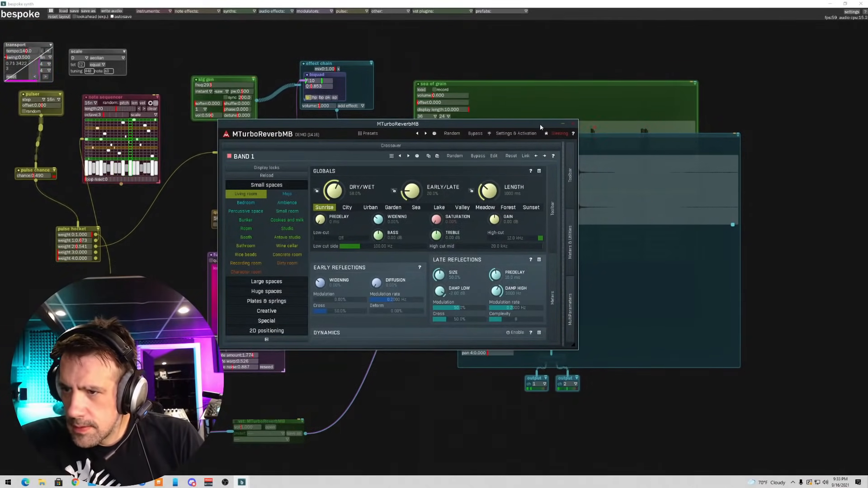
{"action": "left_click_drag", "start_coordinate": [540, 123], "coordinate": [419, 131]}
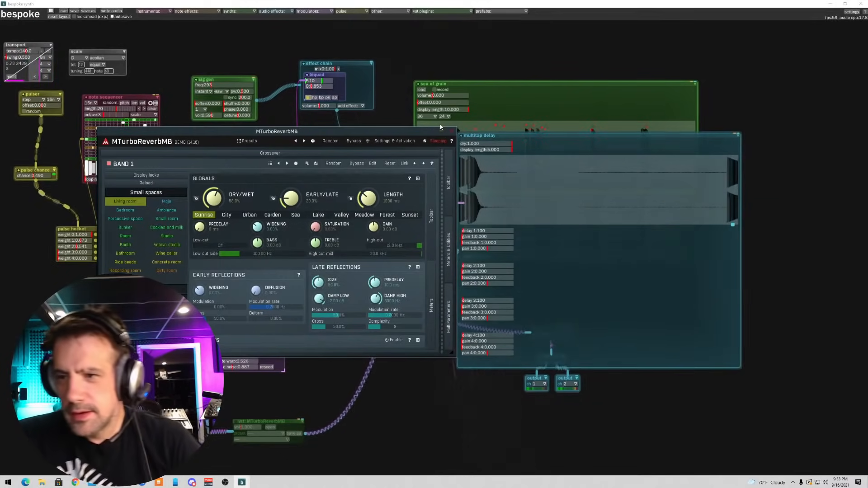
{"action": "left_click", "coordinate": [452, 131]}
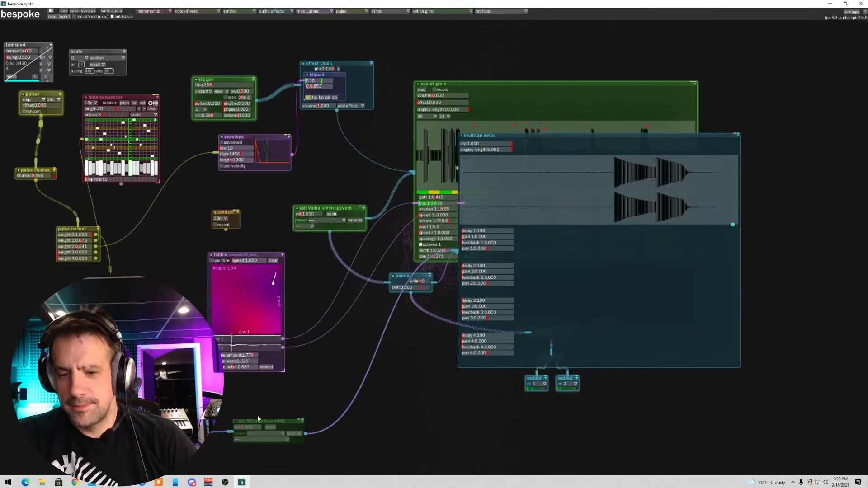
{"action": "left_click", "coordinate": [236, 422]}
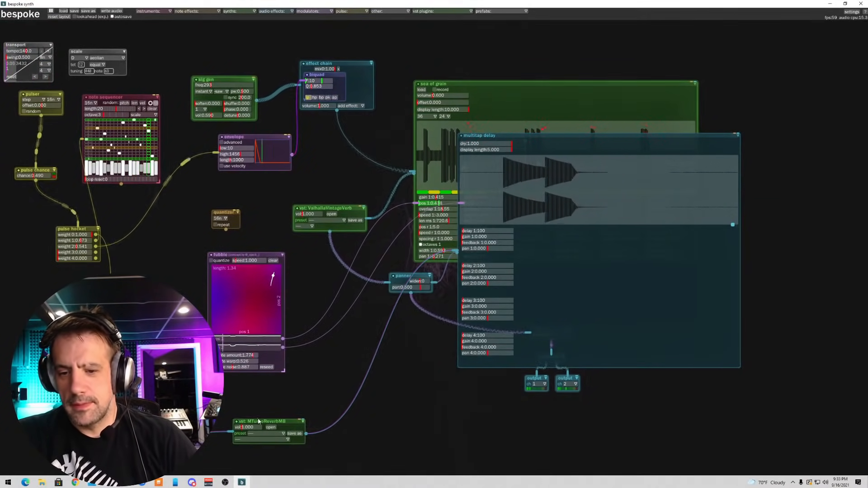
- Browse MTurboReverbMB's preset categories and load Planets from Huge spaces
{"action": "left_click", "coordinate": [270, 427]}
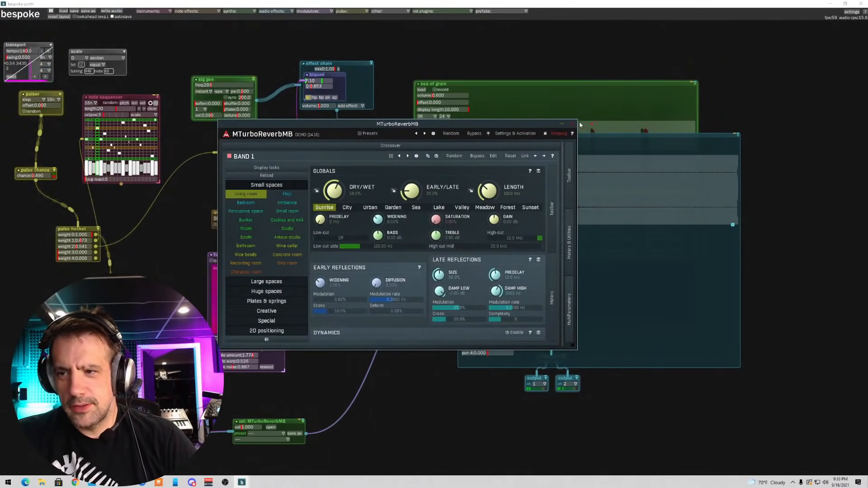
{"action": "left_click", "coordinate": [266, 300]}
{"action": "left_click", "coordinate": [266, 311]}
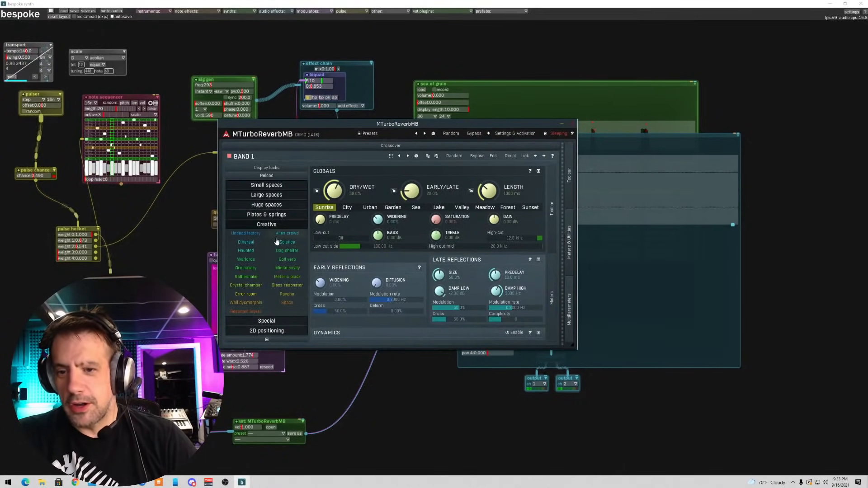
{"action": "left_click", "coordinate": [271, 206]}
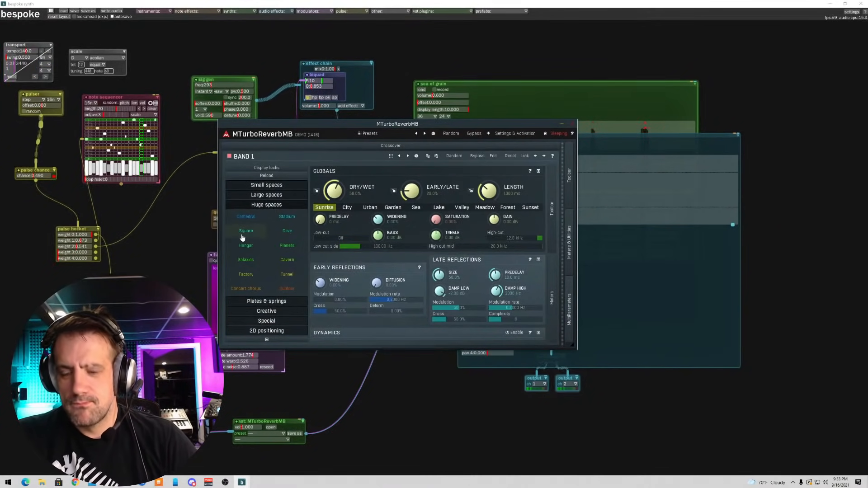
{"action": "left_click", "coordinate": [266, 195]}
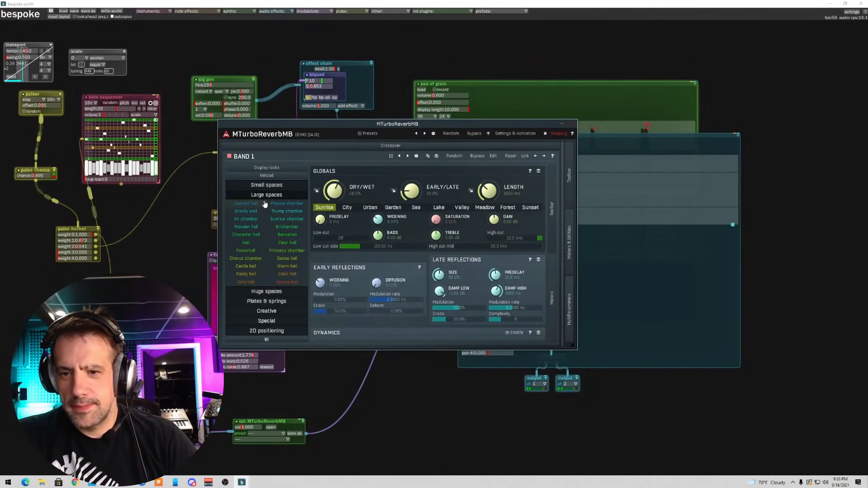
{"action": "left_click", "coordinate": [260, 293]}
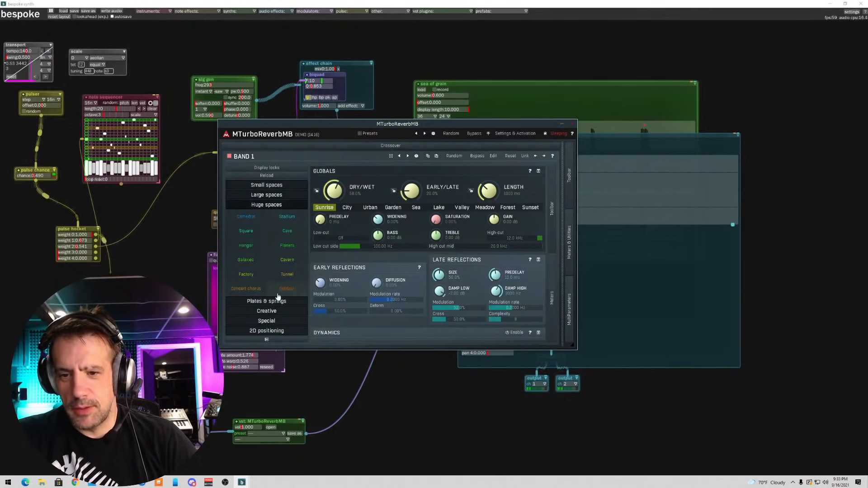
{"action": "left_click", "coordinate": [286, 247]}
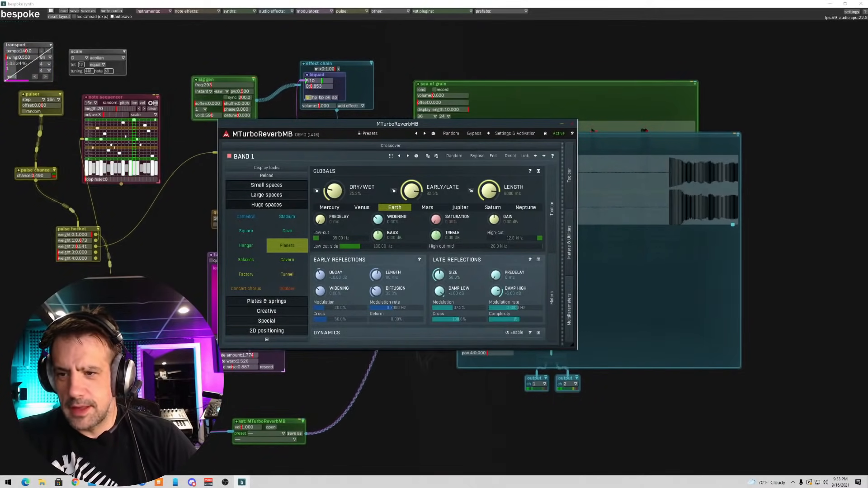
- Adjust the reverb's dry/wet with the Jupiter variation selected, and set the module's output volume to 0.154
{"action": "left_click_drag", "start_coordinate": [336, 191], "coordinate": [335, 198]}
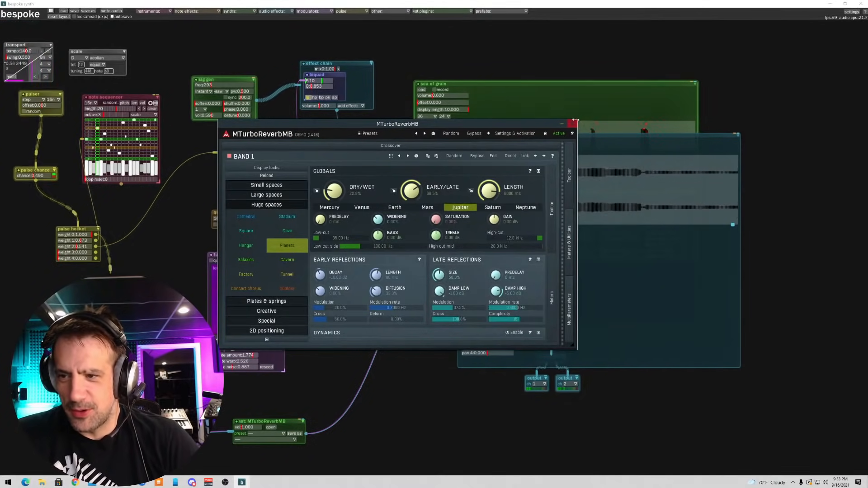
{"action": "left_click", "coordinate": [573, 123]}
{"action": "left_click_drag", "start_coordinate": [246, 426], "coordinate": [233, 432]}
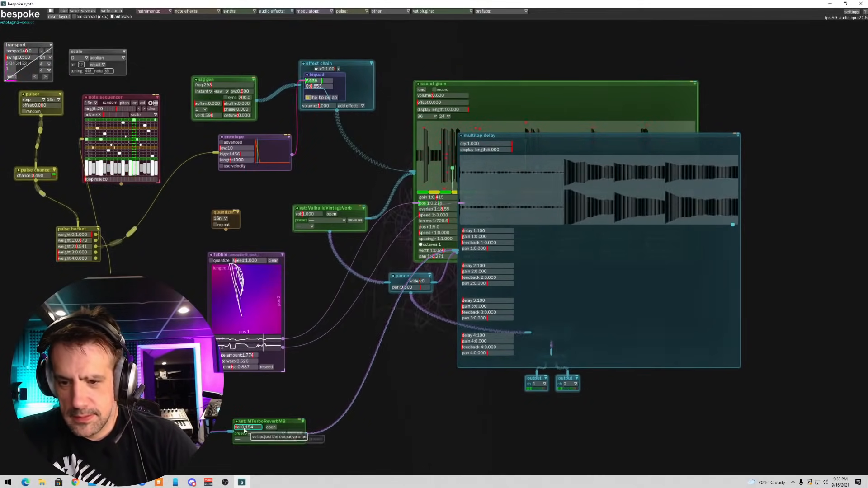
{"action": "left_click_drag", "start_coordinate": [253, 419], "coordinate": [242, 399]}
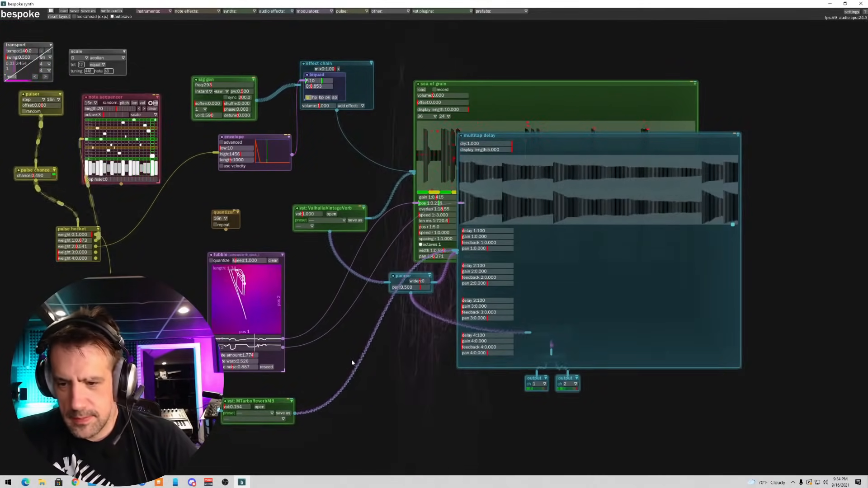
- Set the multitap delay's pan 4 to -0.473 and pan 3 to -0.446
{"action": "left_click_drag", "start_coordinate": [548, 135], "coordinate": [644, 110]}
{"action": "mouse_move", "coordinate": [577, 330]}
{"action": "left_mouse_down"}
{"action": "mouse_move", "coordinate": [588, 332]}
{"action": "mouse_move", "coordinate": [571, 333]}
{"action": "left_mouse_up"}
{"action": "left_click_drag", "start_coordinate": [582, 295], "coordinate": [572, 295]}
- Move the multitap delay clear of the output modules and delete it
{"action": "mouse_move", "coordinate": [631, 110]}
{"action": "left_mouse_down"}
{"action": "mouse_move", "coordinate": [713, 110]}
{"action": "mouse_move", "coordinate": [697, 199]}
{"action": "left_mouse_up"}
{"action": "mouse_move", "coordinate": [765, 154]}
{"action": "left_mouse_down"}
{"action": "mouse_move", "coordinate": [712, 334]}
{"action": "mouse_move", "coordinate": [723, 340]}
{"action": "left_mouse_up"}
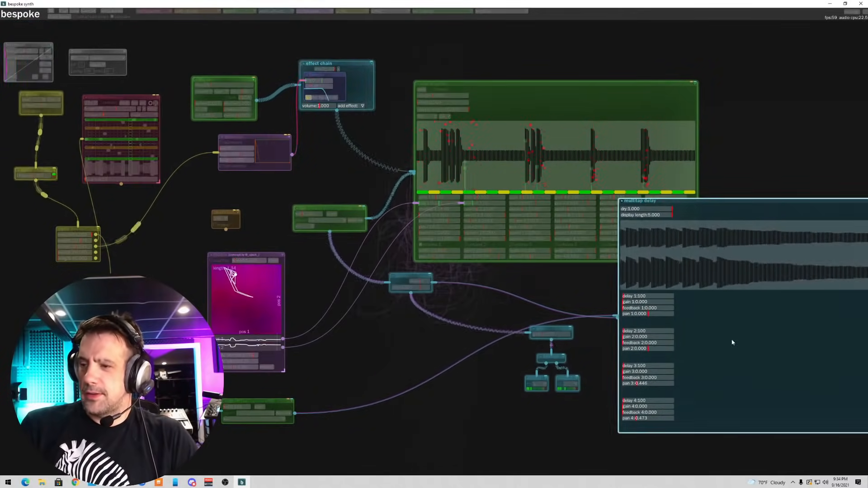
{"action": "key", "text": "BackSpace"}
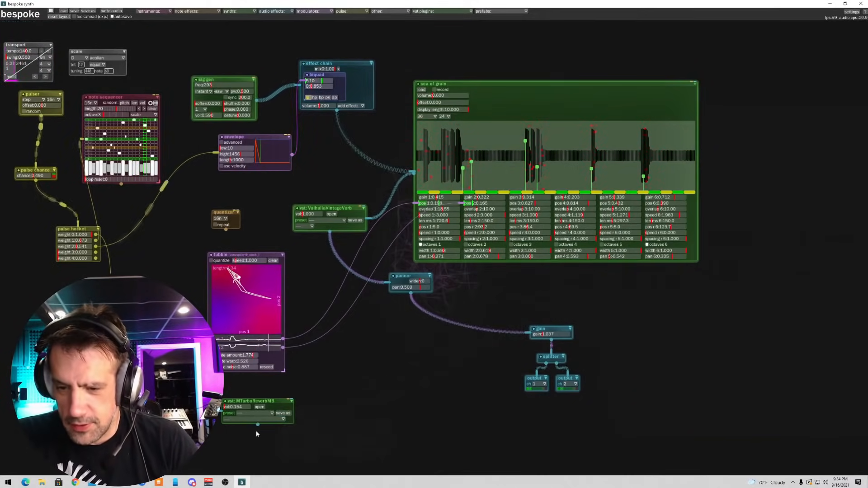
- Add a panner beside MTurboReverbMB and route the reverb's output through it into the gain module
{"action": "key", "text": "p"}
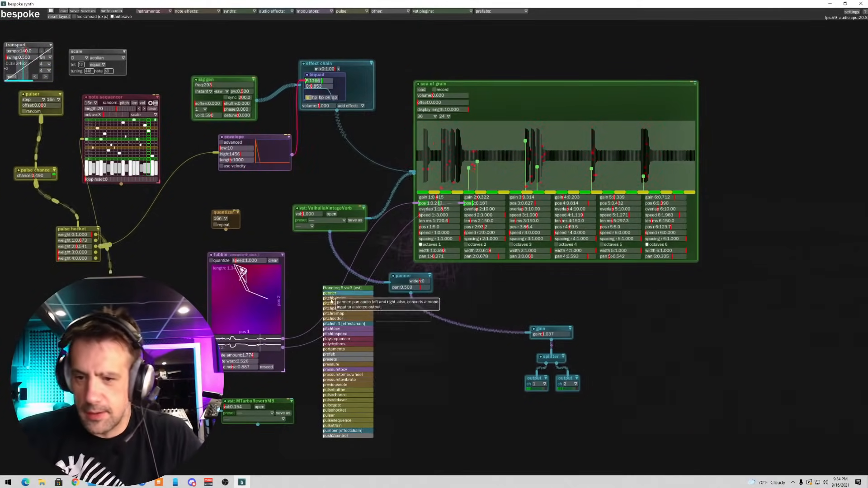
{"action": "left_click", "coordinate": [330, 294]}
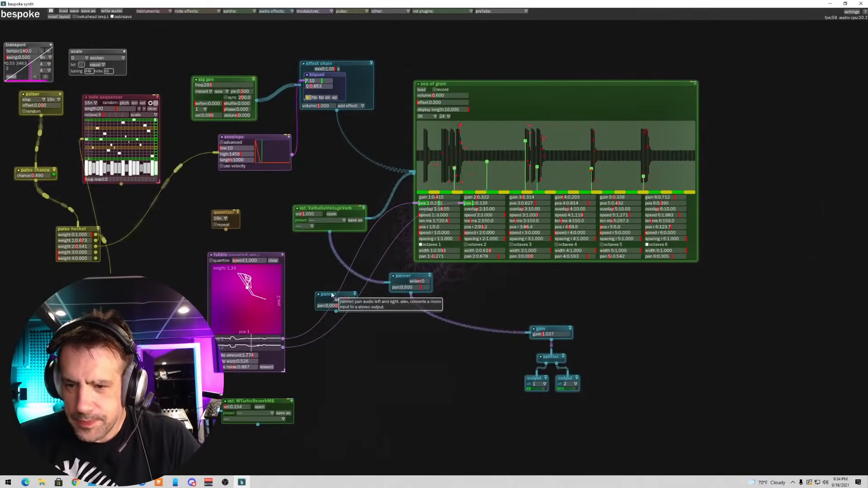
{"action": "left_click_drag", "start_coordinate": [343, 294], "coordinate": [387, 392]}
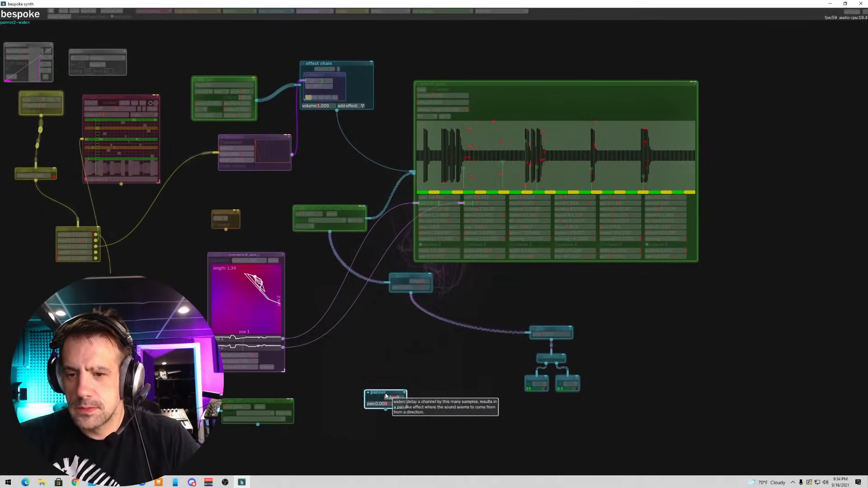
{"action": "left_click_drag", "start_coordinate": [258, 425], "coordinate": [461, 384]}
{"action": "left_click_drag", "start_coordinate": [406, 271], "coordinate": [530, 333]}
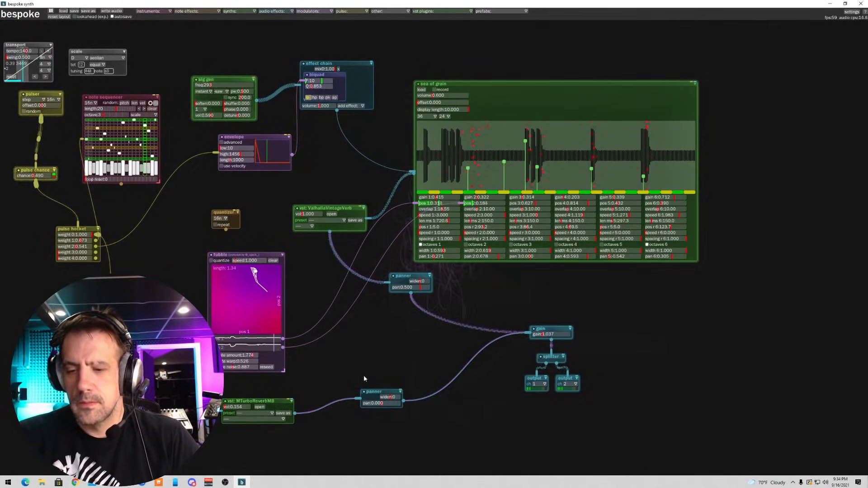
- Set the new panner's pan to 0.315 and check the settings in MTurboReverbMB's plugin window
{"action": "left_click_drag", "start_coordinate": [382, 403], "coordinate": [384, 404]}
{"action": "left_click", "coordinate": [259, 406]}
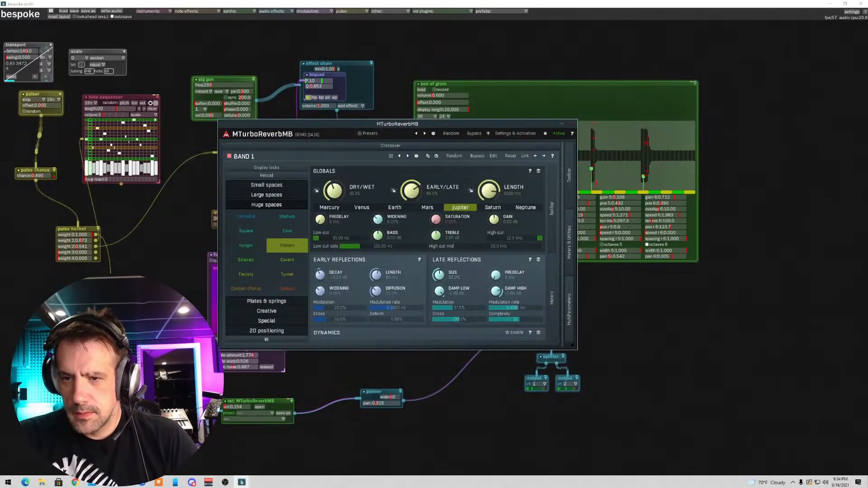
{"action": "left_click", "coordinate": [573, 124]}
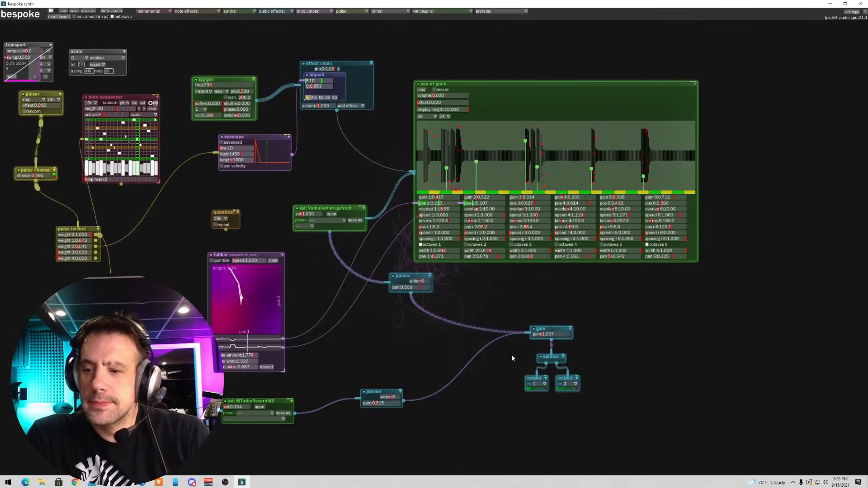
- Lower the output gain module to 0.556 and 0.185, and raise it to 0.519
{"action": "left_click_drag", "start_coordinate": [542, 334], "coordinate": [537, 334]}
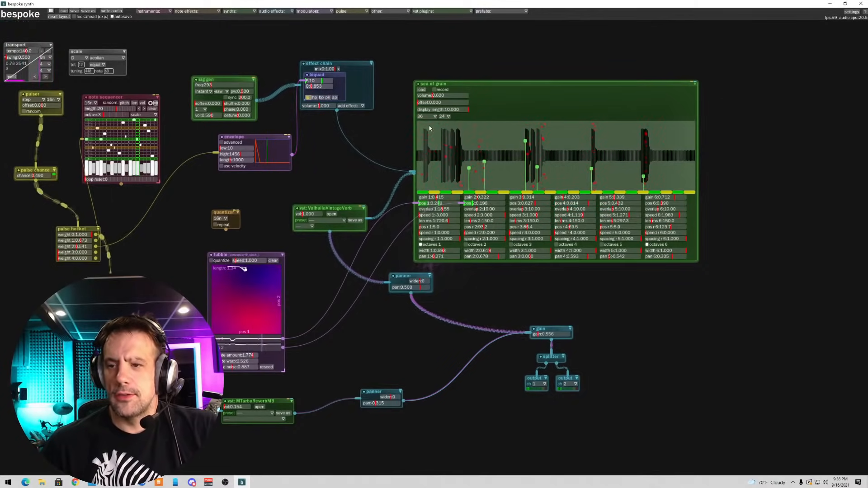
{"action": "left_click", "coordinate": [534, 334]}
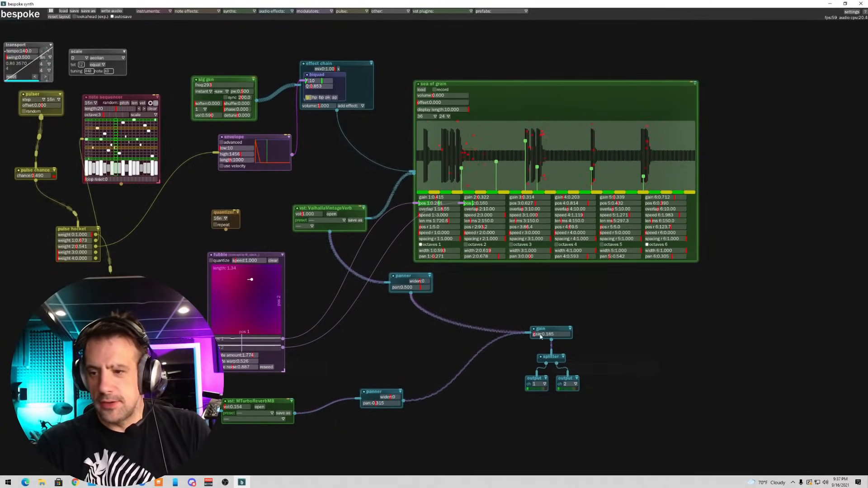
{"action": "left_click_drag", "start_coordinate": [533, 334], "coordinate": [537, 334]}
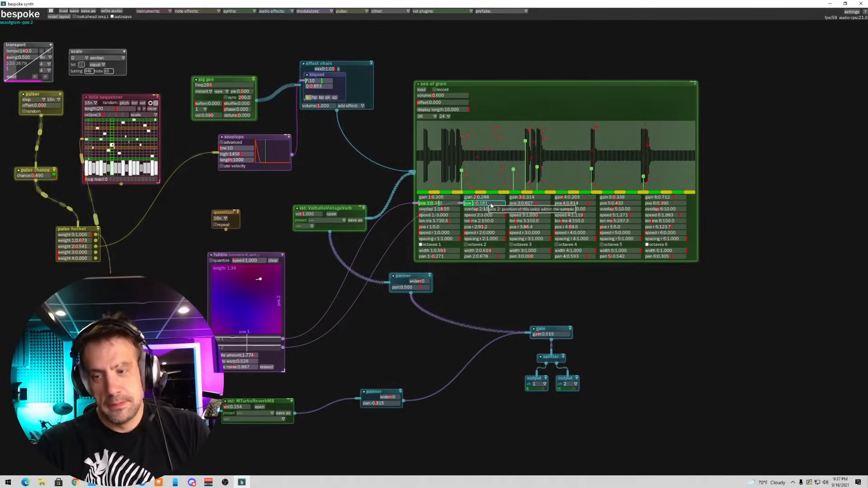
- Lower the six sea of grain voice gains to between 0.220 and 0.280, and set the output gain module to 1.333
{"action": "left_click_drag", "start_coordinate": [574, 197], "coordinate": [608, 197]}
{"action": "left_click_drag", "start_coordinate": [664, 198], "coordinate": [658, 198]}
{"action": "left_click_drag", "start_coordinate": [431, 198], "coordinate": [654, 198]}
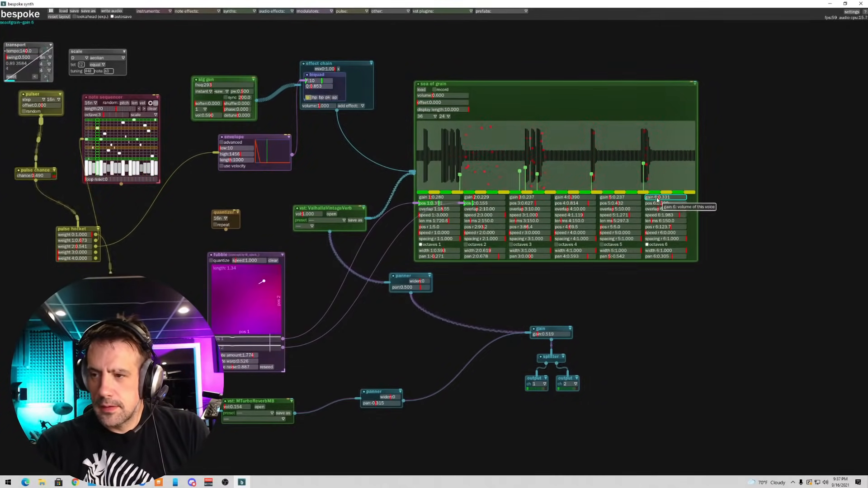
{"action": "left_click_drag", "start_coordinate": [542, 333], "coordinate": [545, 334]}
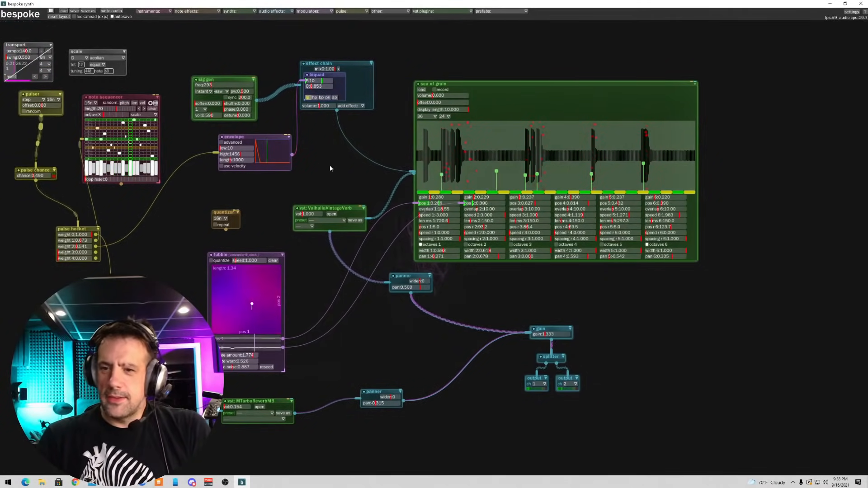
- Add an unstable pitch module above ValhallaVintageVerb and connect its output to the plucked-string synth
{"action": "key", "text": "u"}
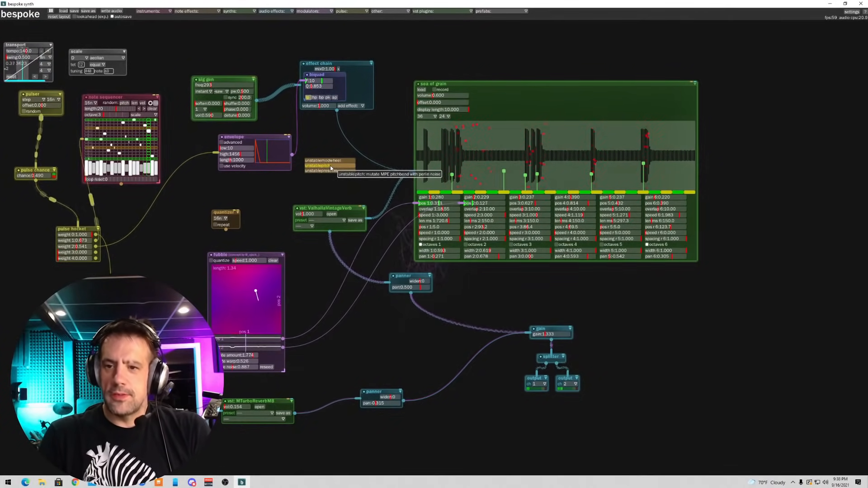
{"action": "left_click", "coordinate": [327, 169]}
{"action": "left_click_drag", "start_coordinate": [328, 169], "coordinate": [323, 145]}
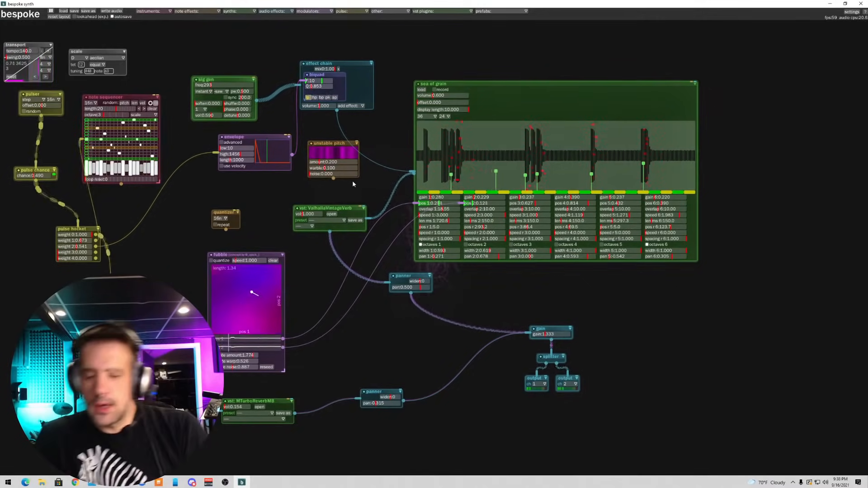
{"action": "left_click_drag", "start_coordinate": [334, 145], "coordinate": [331, 159]}
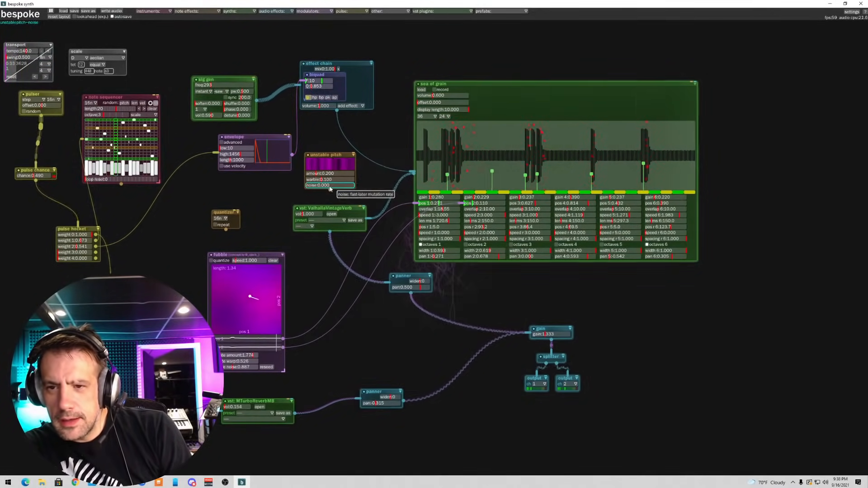
{"action": "left_click_drag", "start_coordinate": [330, 190], "coordinate": [185, 289]}
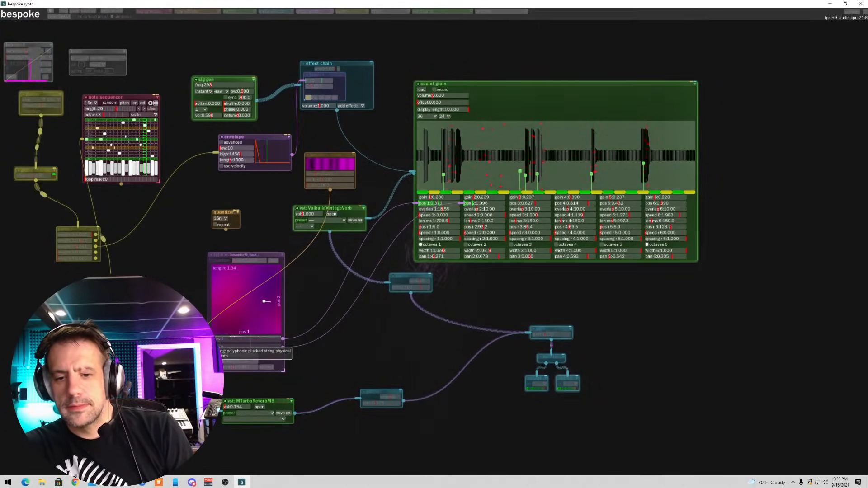
{"action": "left_click_drag", "start_coordinate": [190, 342], "coordinate": [190, 341]}
- Set unstable pitch's amount to 0.761, warble to 0.311 and noise to 0.102
{"action": "left_click_drag", "start_coordinate": [319, 174], "coordinate": [347, 173]}
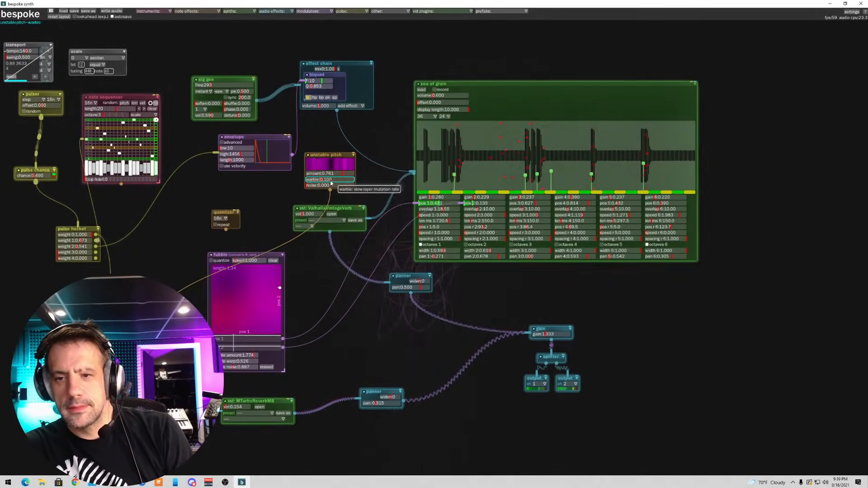
{"action": "left_click_drag", "start_coordinate": [346, 179], "coordinate": [334, 179]}
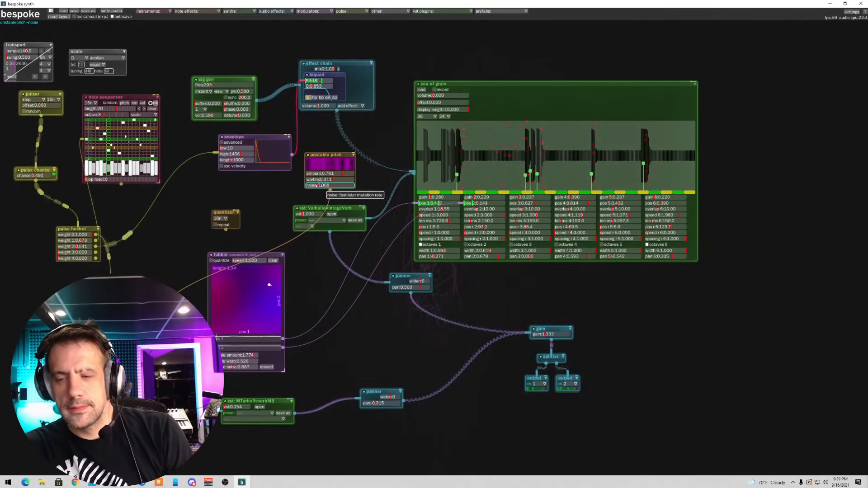
{"action": "left_click_drag", "start_coordinate": [318, 185], "coordinate": [319, 185]}
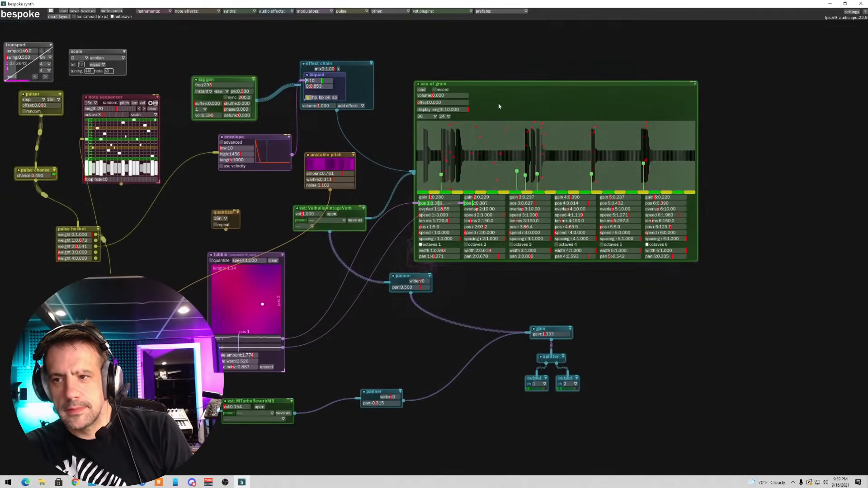
{"action": "left_click_drag", "start_coordinate": [429, 103], "coordinate": [406, 114]}
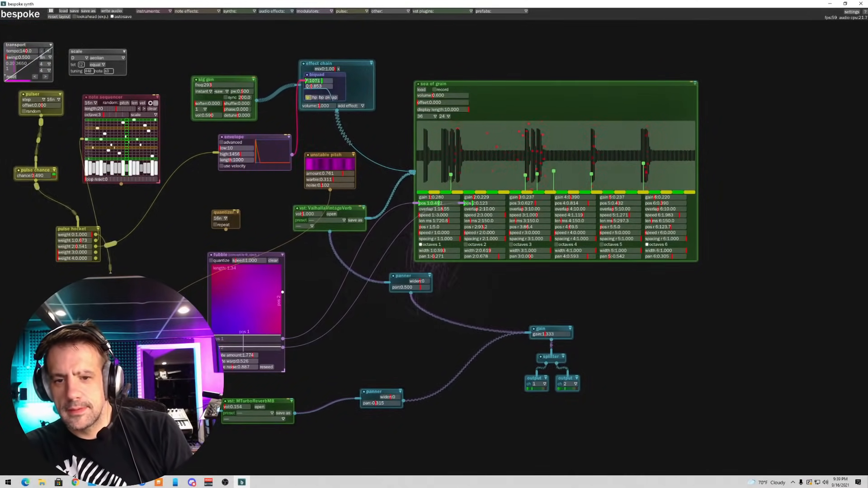
{"action": "left_click_drag", "start_coordinate": [158, 335], "coordinate": [341, 204]}
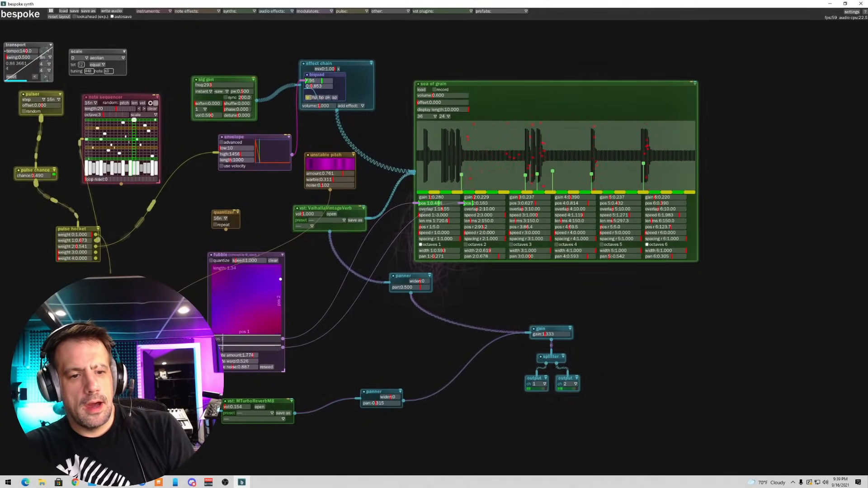
{"action": "left_click_drag", "start_coordinate": [140, 315], "coordinate": [289, 221]}
{"action": "left_click_drag", "start_coordinate": [333, 151], "coordinate": [331, 156]}
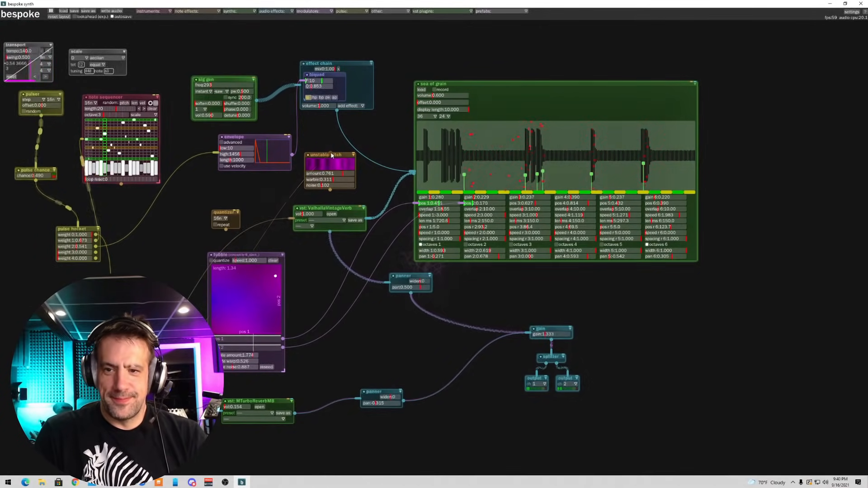
{"action": "mouse_move", "coordinate": [288, 217]}
{"action": "left_mouse_down"}
{"action": "mouse_move", "coordinate": [266, 196]}
{"action": "mouse_move", "coordinate": [292, 208]}
{"action": "left_mouse_up"}
{"action": "left_click_drag", "start_coordinate": [361, 158], "coordinate": [361, 159]}
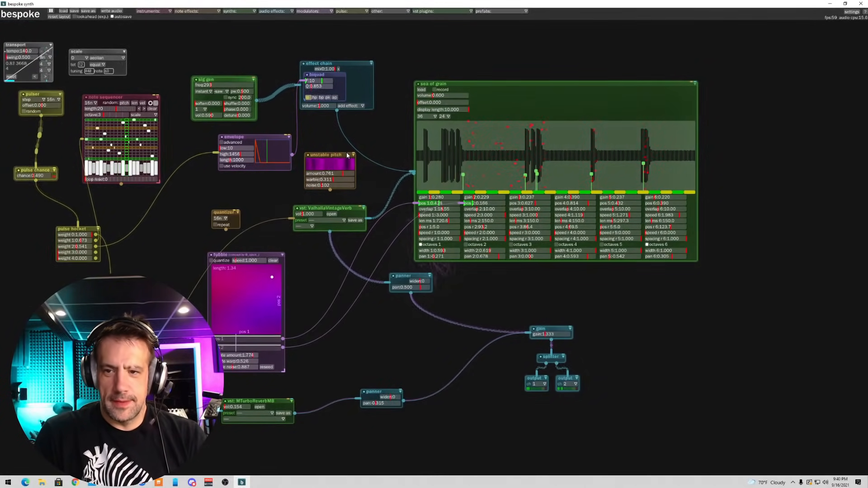
{"action": "left_click_drag", "start_coordinate": [289, 221], "coordinate": [267, 195]}
{"action": "key", "text": "BackSpace"}
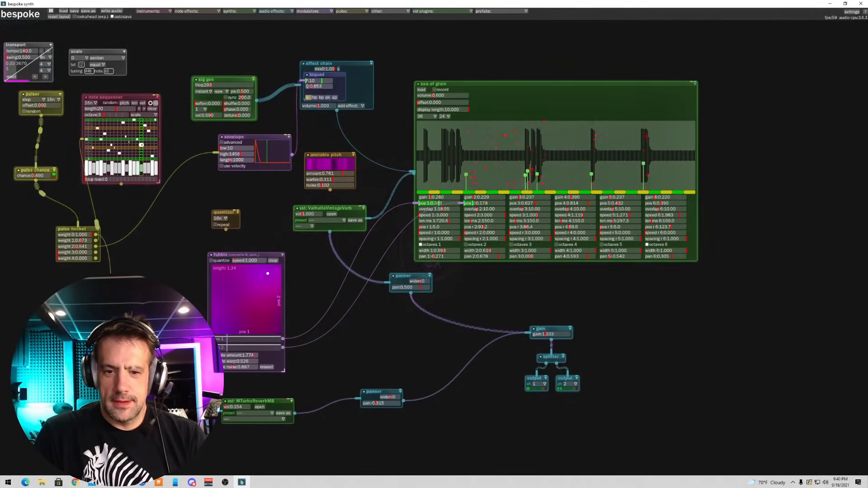
- Route the MIDI note source through unstable pitch into the plucked-string synth, and move ValhallaVintageVerb slightly lower
{"action": "left_click_drag", "start_coordinate": [154, 352], "coordinate": [339, 155]}
{"action": "left_click_drag", "start_coordinate": [329, 190], "coordinate": [257, 354]}
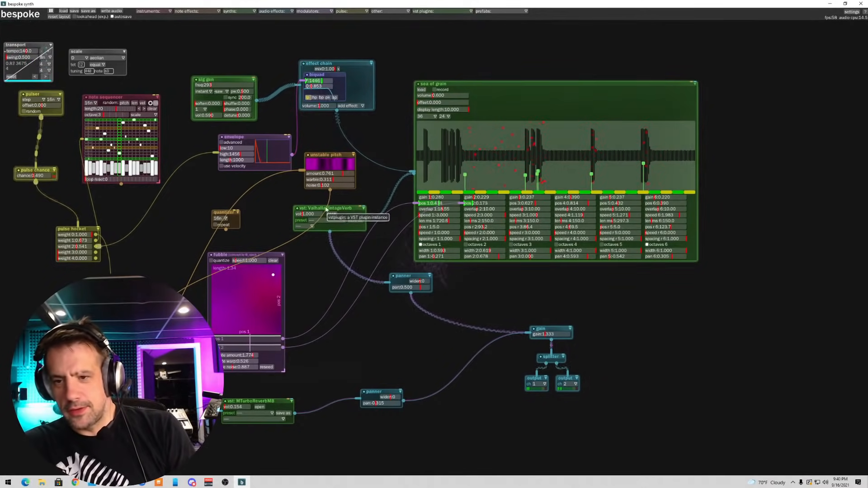
{"action": "left_click_drag", "start_coordinate": [338, 209], "coordinate": [341, 224]}
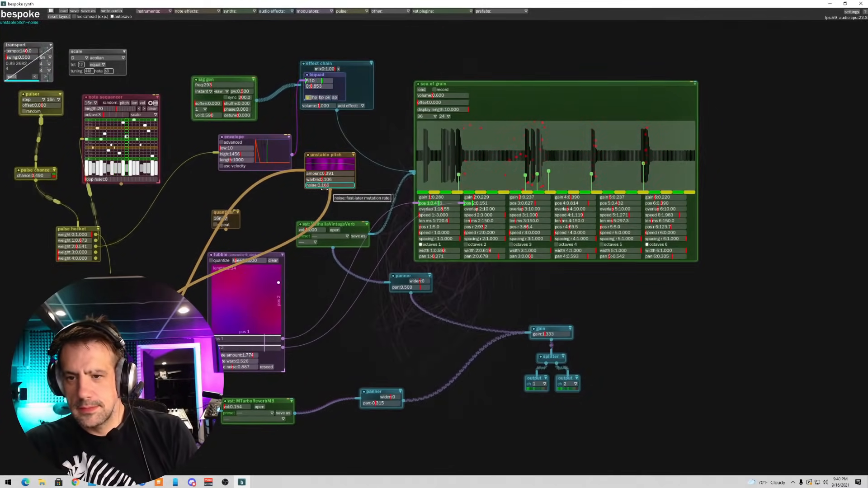
- Set unstable pitch's amount to 0.381, warble to 0.106 and noise to 0.019
{"action": "left_click_drag", "start_coordinate": [317, 186], "coordinate": [313, 186]}
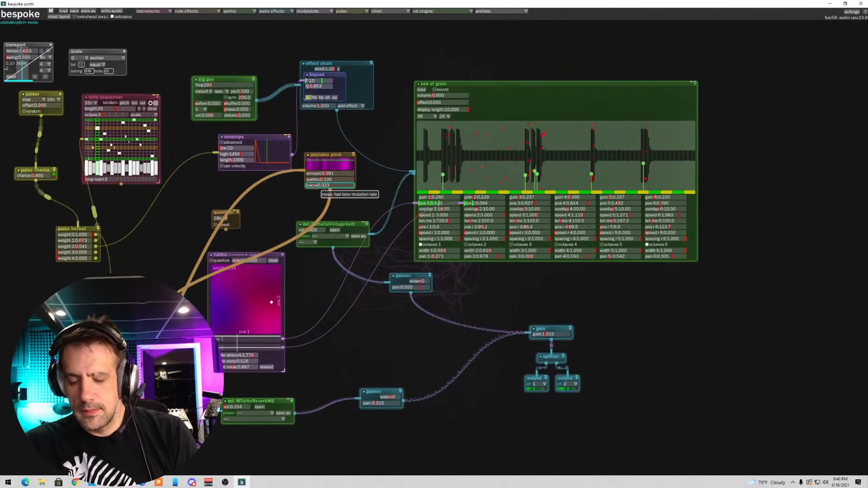
{"action": "left_click_drag", "start_coordinate": [313, 186], "coordinate": [312, 186]}
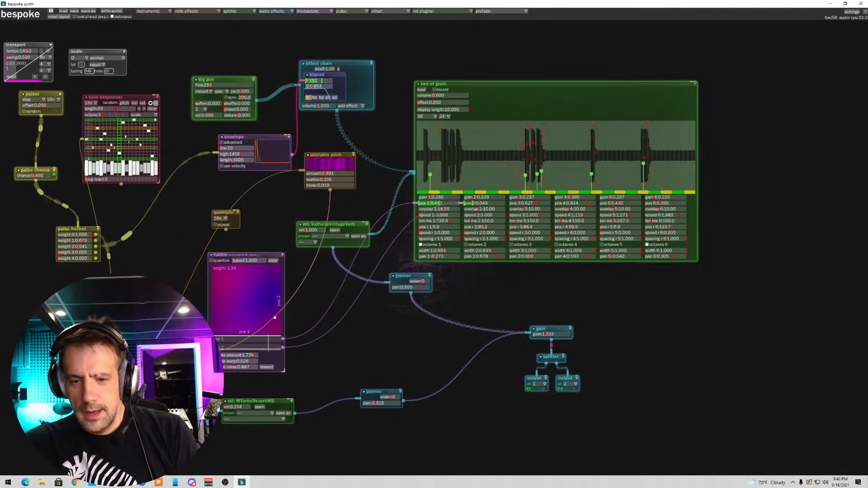
- Check the karplus/strong synth's module settings and move the synth into the open area below the ValhallaVintageVerb panner
{"action": "left_click", "coordinate": [180, 334]}
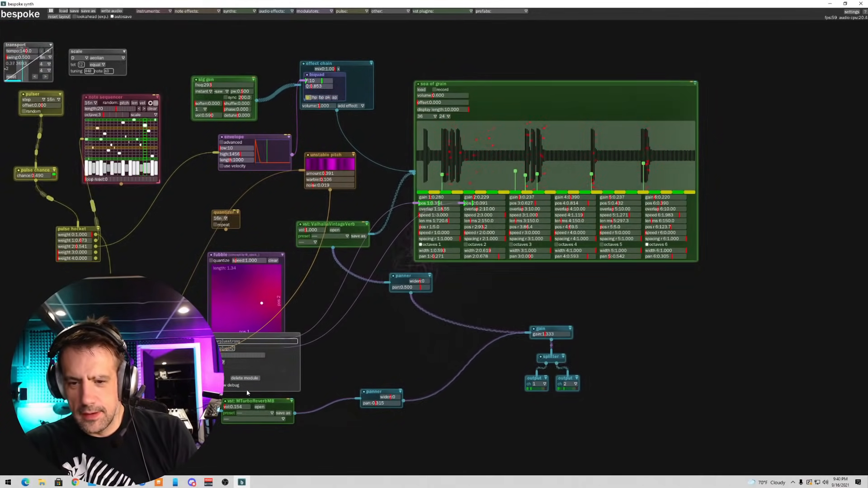
{"action": "left_click", "coordinate": [221, 385]}
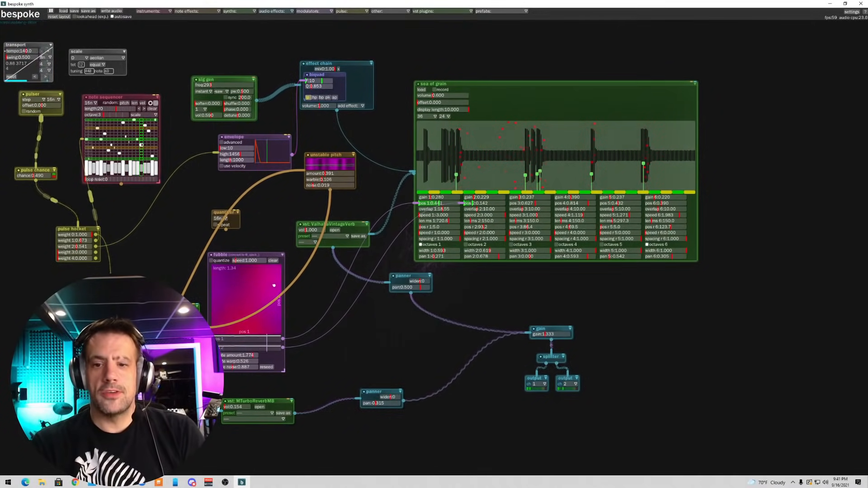
{"action": "left_click_drag", "start_coordinate": [136, 306], "coordinate": [370, 323]}
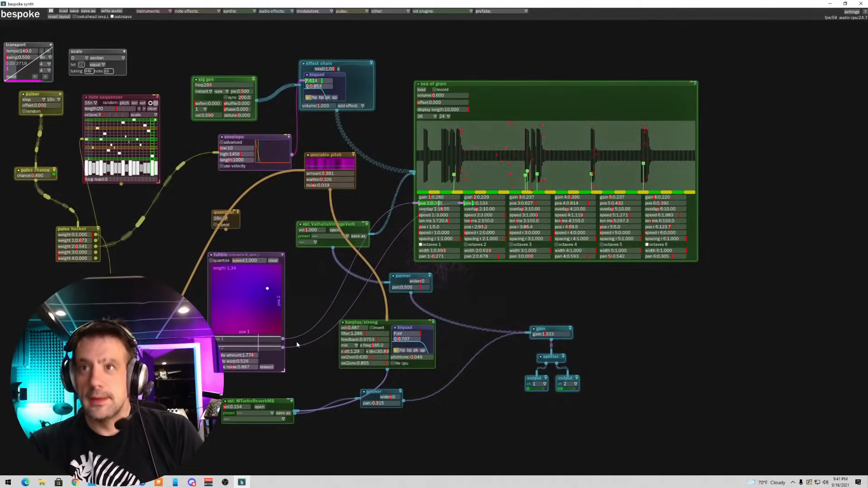
- Set karplus/strong's filter to 3.844, feedback to 0.9934 and x att to 0.01, and shift the module slightly up and left
{"action": "left_click_drag", "start_coordinate": [365, 333], "coordinate": [383, 333]}
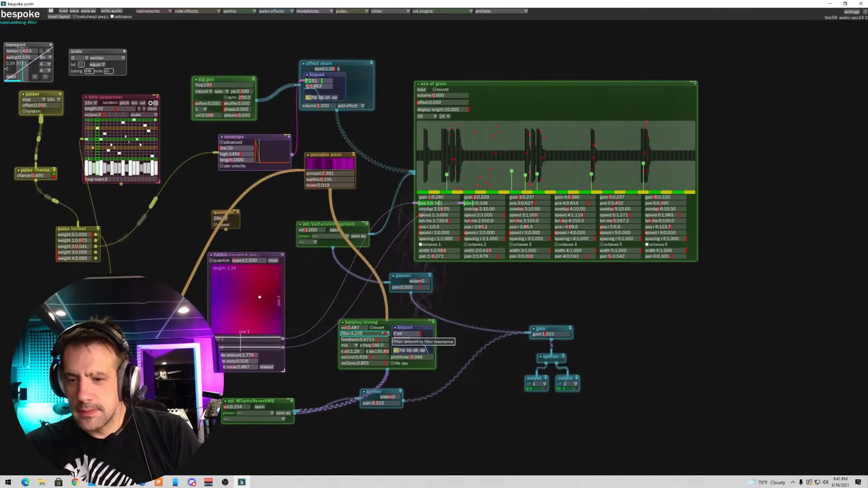
{"action": "left_click_drag", "start_coordinate": [379, 339], "coordinate": [386, 340]}
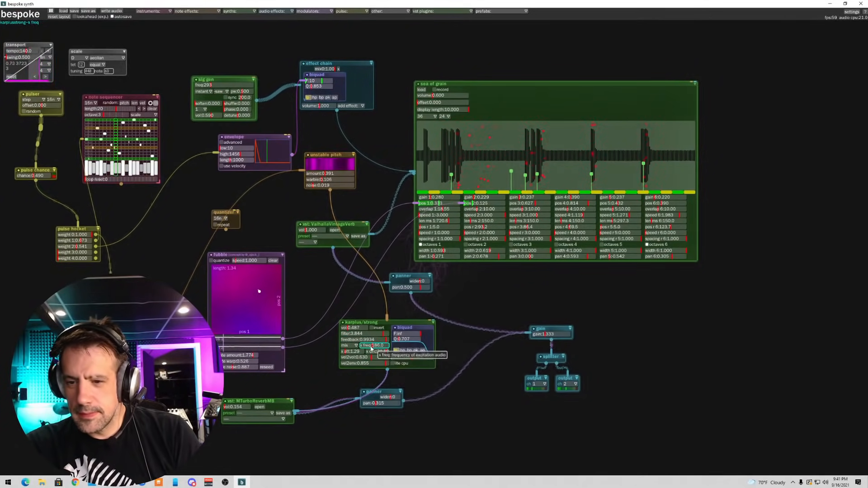
{"action": "left_click_drag", "start_coordinate": [369, 323], "coordinate": [323, 340]}
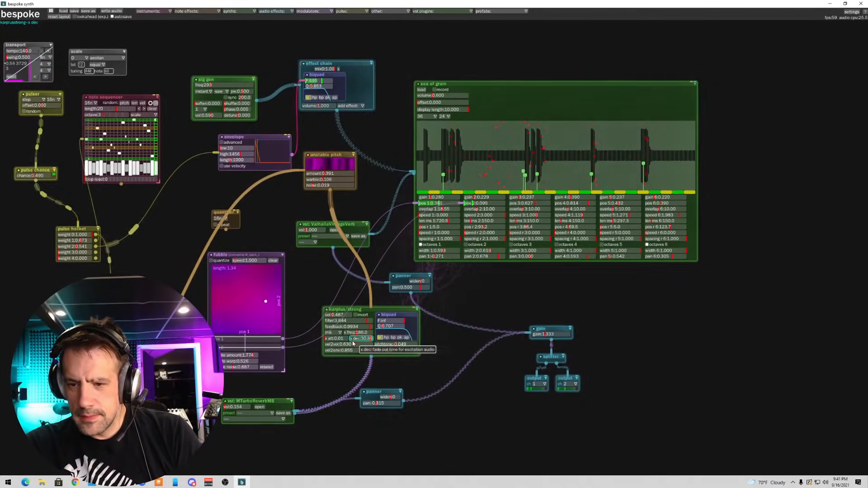
- Try sin as karplus/strong's excitation source type and switch it to saw
{"action": "left_click", "coordinate": [334, 333]}
{"action": "left_click", "coordinate": [337, 338]}
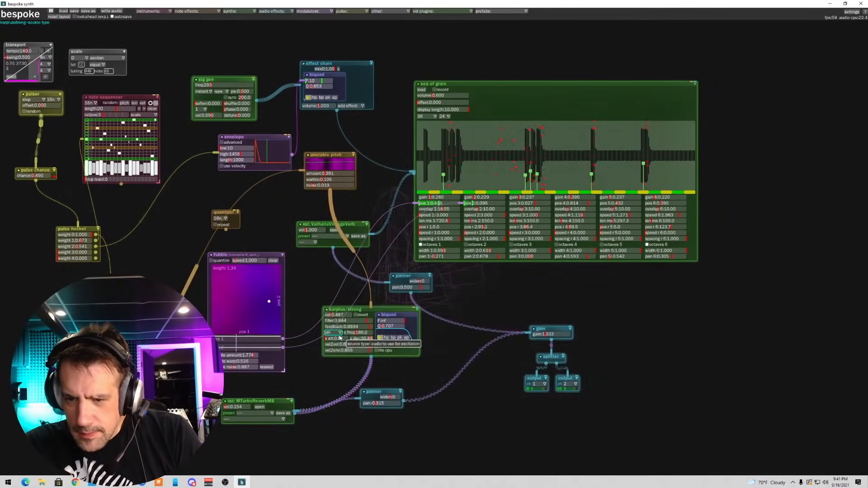
{"action": "left_click", "coordinate": [333, 344]}
{"action": "left_click", "coordinate": [335, 333]}
{"action": "left_click", "coordinate": [330, 354]}
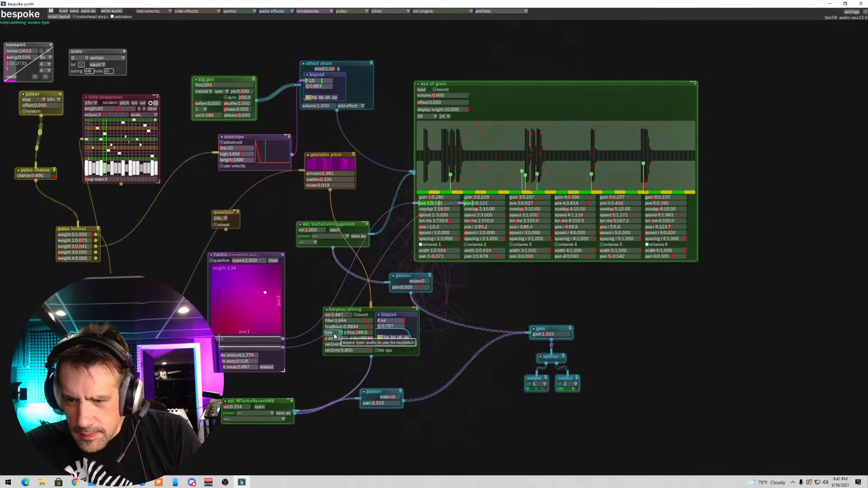
- Set karplus/strong's excitation source type to sin and its output volume to 0.641
{"action": "left_click", "coordinate": [333, 333]}
{"action": "left_click", "coordinate": [335, 333]}
{"action": "left_click", "coordinate": [335, 337]}
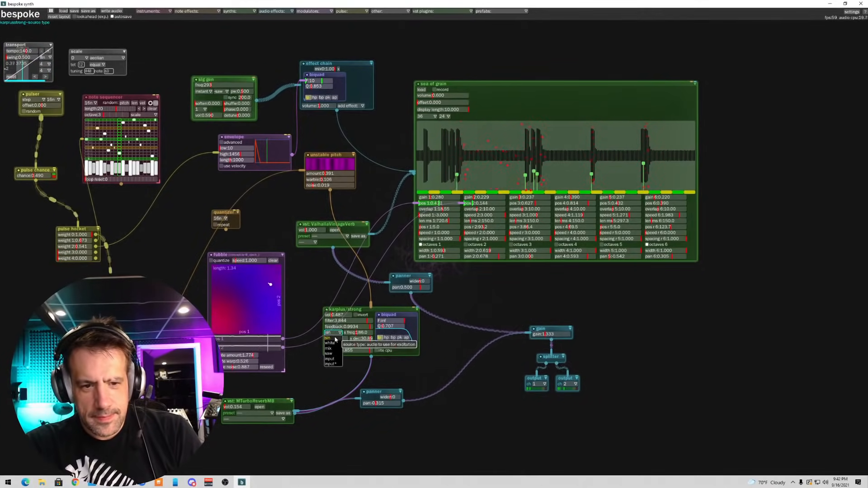
{"action": "left_click", "coordinate": [334, 339]}
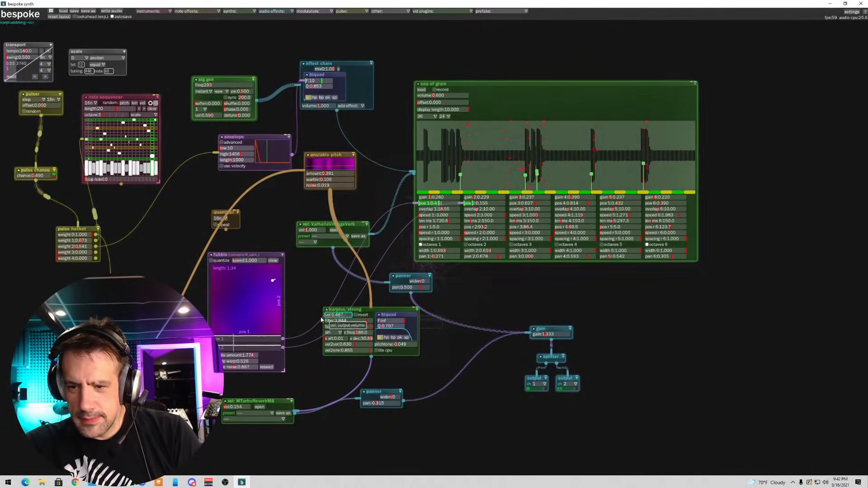
{"action": "left_click_drag", "start_coordinate": [334, 314], "coordinate": [334, 315]}
{"action": "left_click", "coordinate": [356, 315]}
{"action": "left_click", "coordinate": [357, 315]}
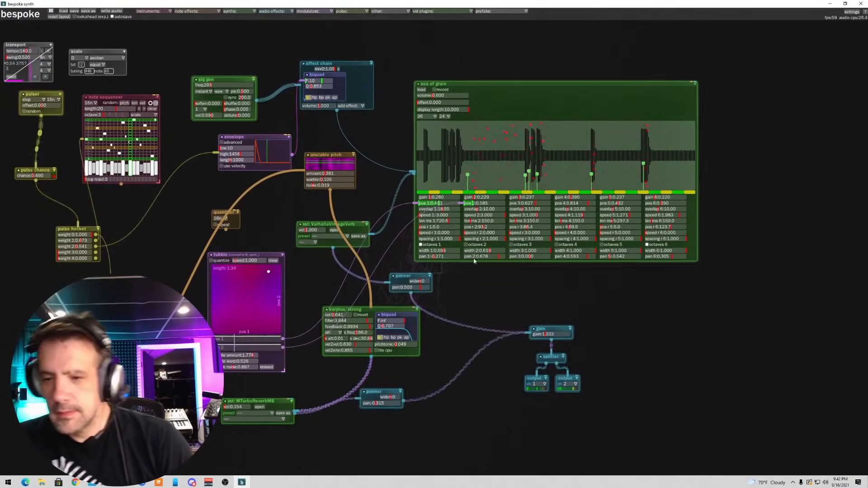
{"action": "left_click", "coordinate": [262, 407]}
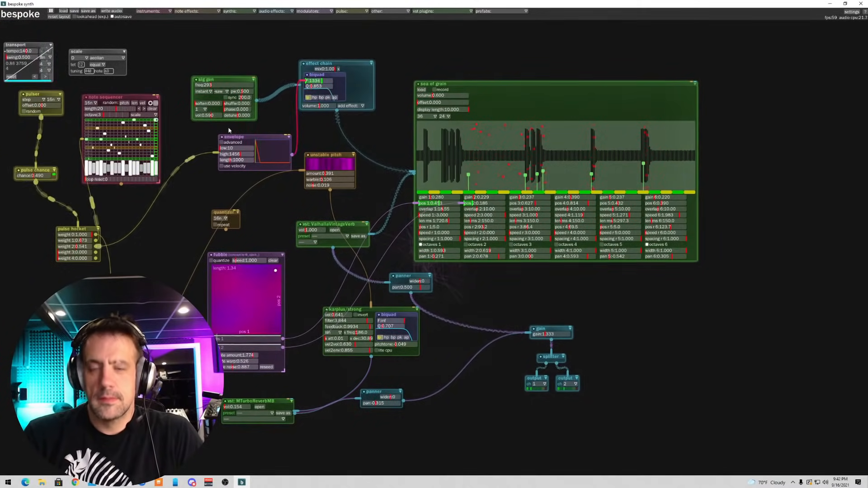
- Try adding a sample canvas to the patch, and remove it again
{"action": "left_click", "coordinate": [235, 11]}
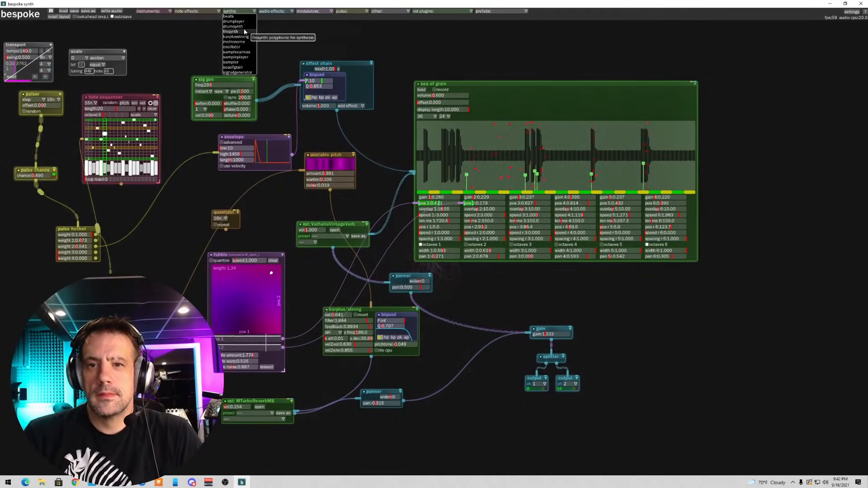
{"action": "left_click", "coordinate": [246, 52]}
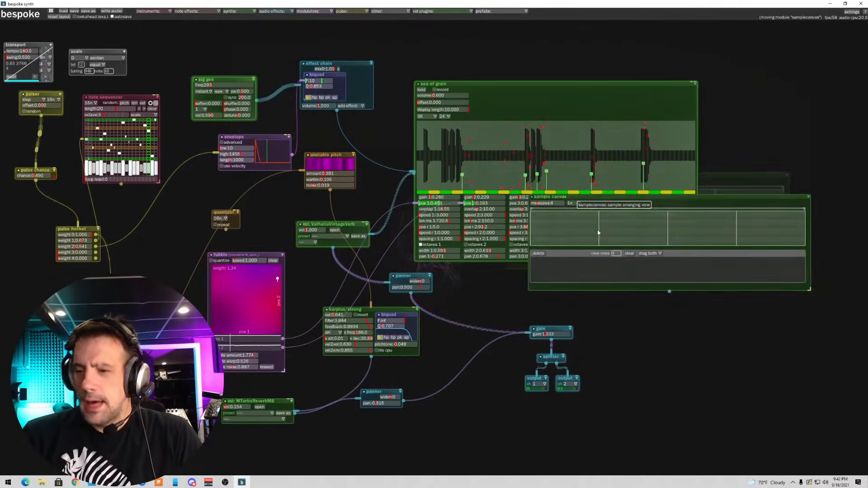
{"action": "left_click", "coordinate": [616, 325]}
{"action": "left_click_drag", "start_coordinate": [601, 280], "coordinate": [668, 411]}
{"action": "key", "text": "Delete"}
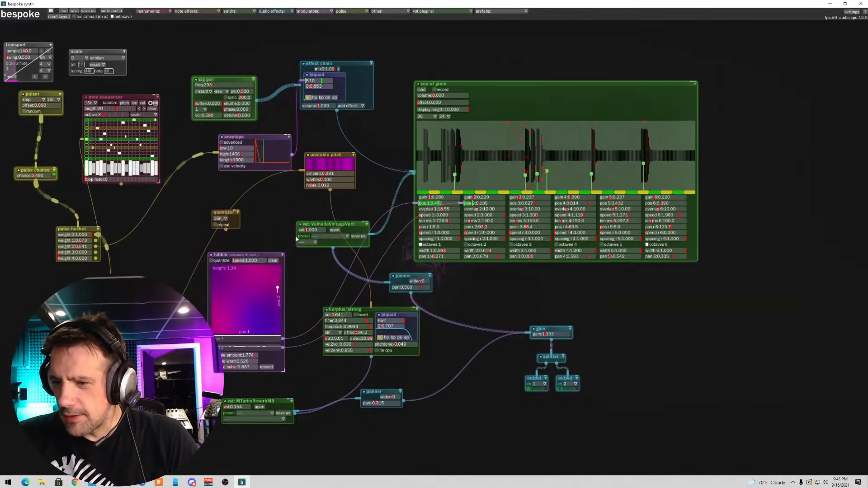
{"action": "left_click", "coordinate": [235, 11]}
{"action": "left_click", "coordinate": [181, 12]}
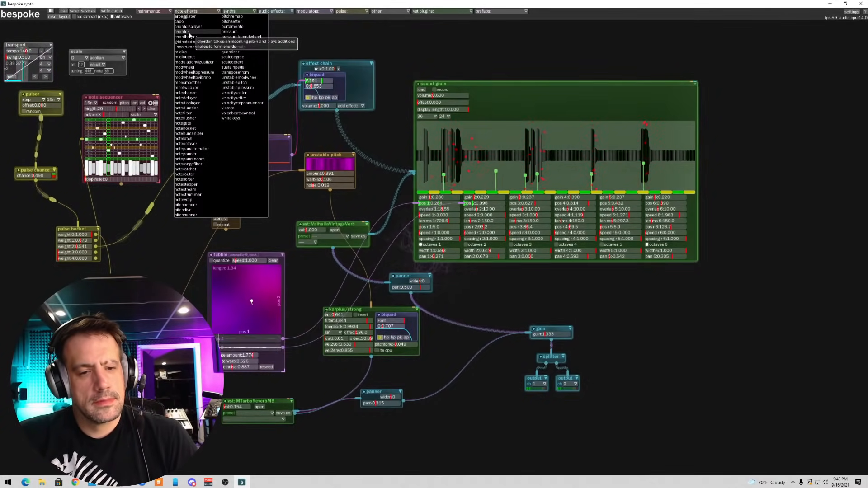
{"action": "left_click", "coordinate": [186, 312]}
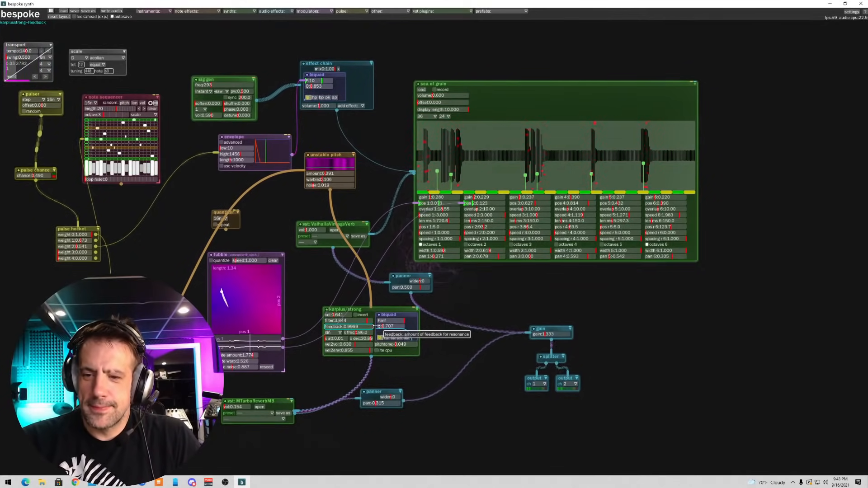
- Set karplus/strong's volume to 0.333, x freq to 56.6 and x dec to 4.45
{"action": "left_click_drag", "start_coordinate": [334, 315], "coordinate": [329, 316]}
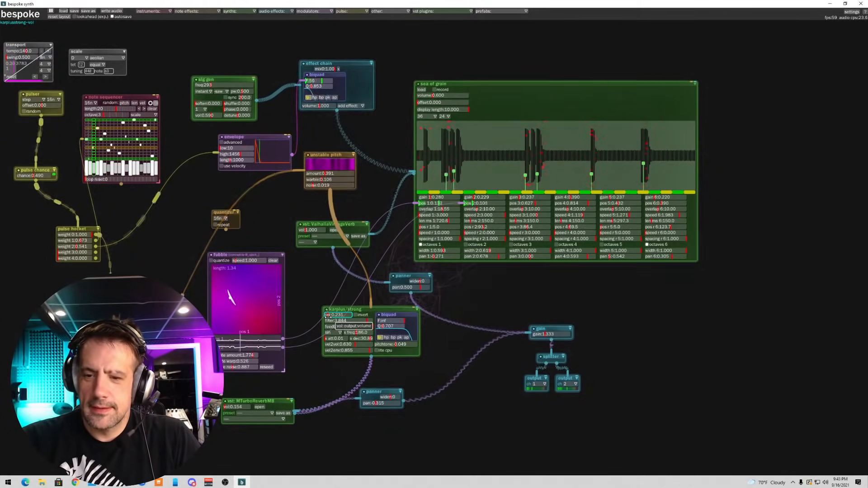
{"action": "left_click", "coordinate": [361, 340]}
{"action": "left_click_drag", "start_coordinate": [361, 341], "coordinate": [351, 335]}
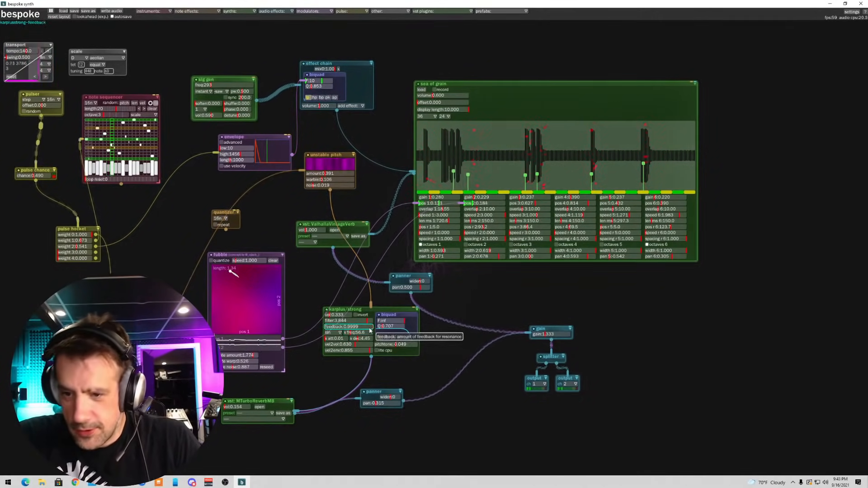
- Extend karplus/strong's feedback range to a maximum of 2, and set feedback to 1.0116 and x dec to 25.80
{"action": "left_click", "coordinate": [373, 328]}
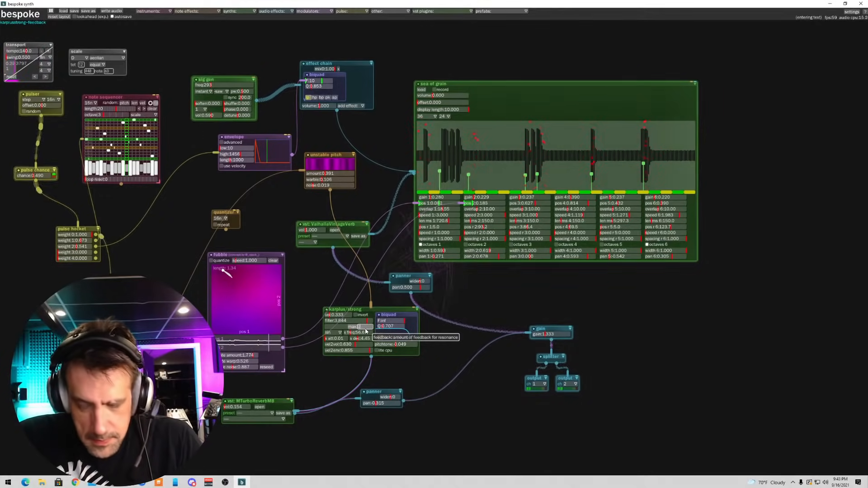
{"action": "key", "text": "Return"}
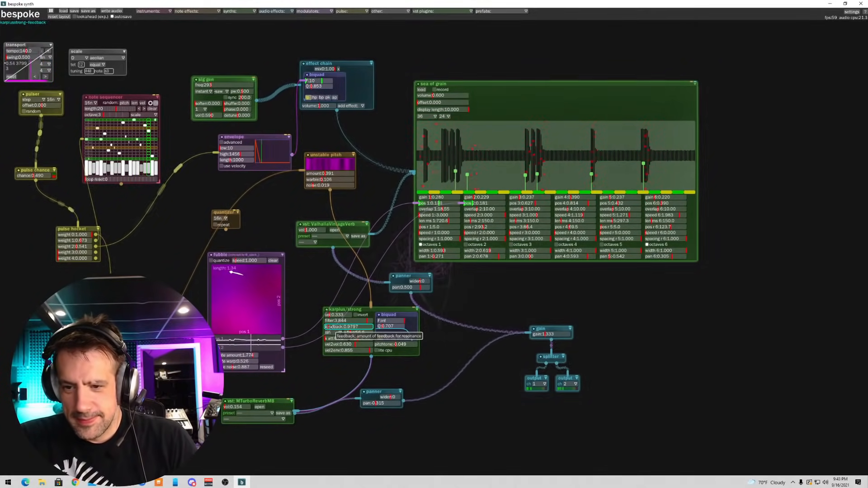
{"action": "left_click_drag", "start_coordinate": [328, 326], "coordinate": [335, 326]}
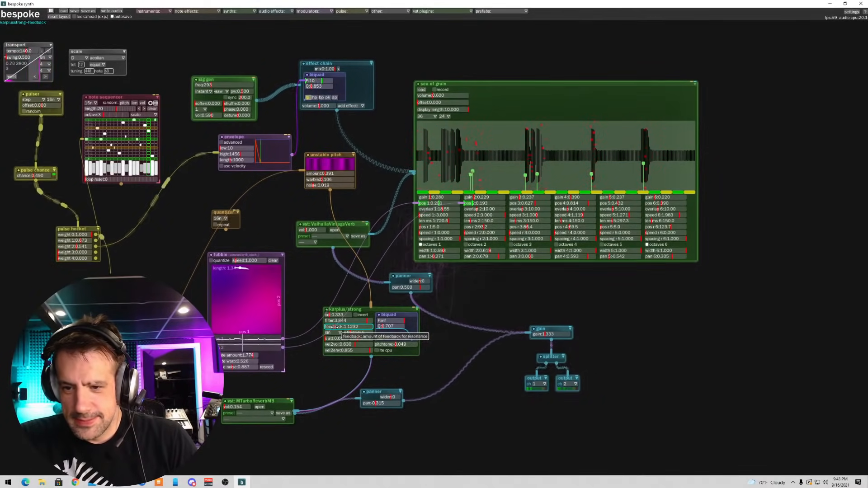
{"action": "left_click_drag", "start_coordinate": [338, 327], "coordinate": [329, 327]}
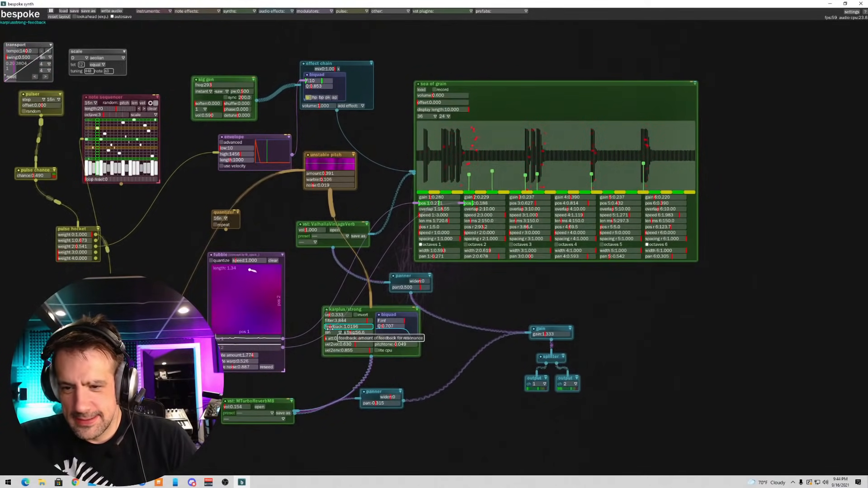
{"action": "mouse_move", "coordinate": [362, 338]}
{"action": "left_mouse_down"}
{"action": "mouse_move", "coordinate": [376, 340]}
{"action": "mouse_move", "coordinate": [370, 341]}
{"action": "left_mouse_up"}
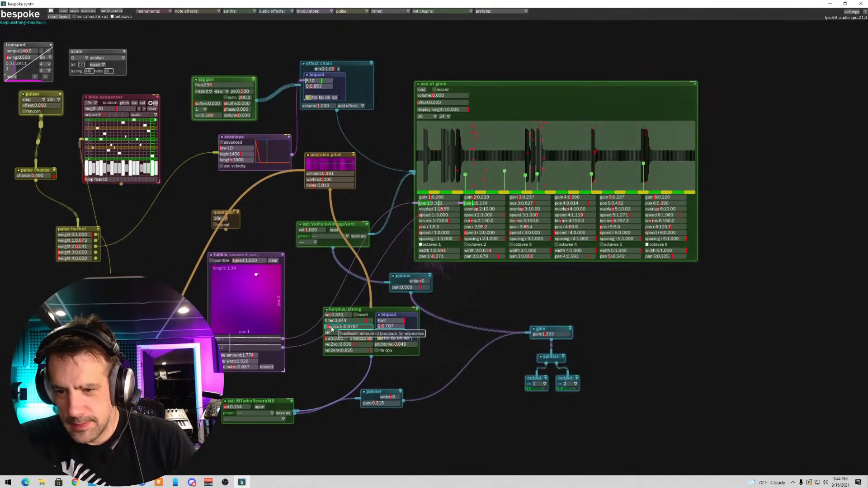
{"action": "left_click_drag", "start_coordinate": [328, 326], "coordinate": [329, 327]}
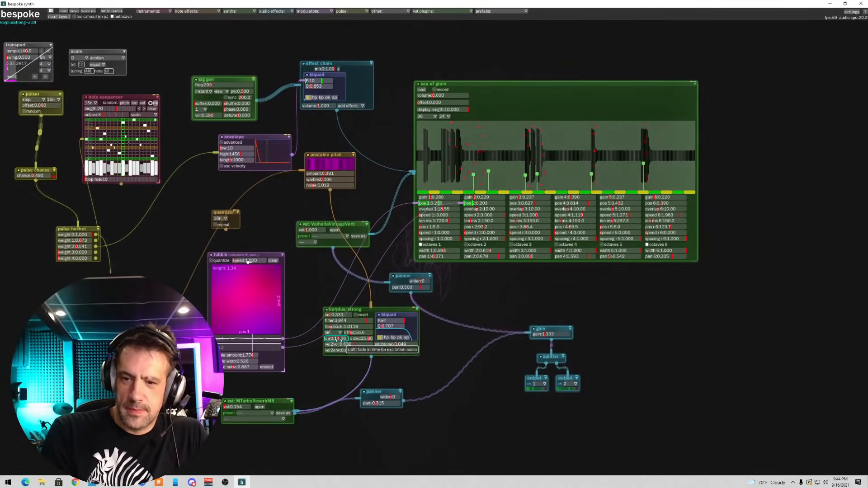
- Set karplus/strong's filter to 3.656, x att to 6.03, x dec to 18.60, x freq to 476.9 and feedback to 0.9659
{"action": "left_click_drag", "start_coordinate": [339, 342], "coordinate": [328, 344]}
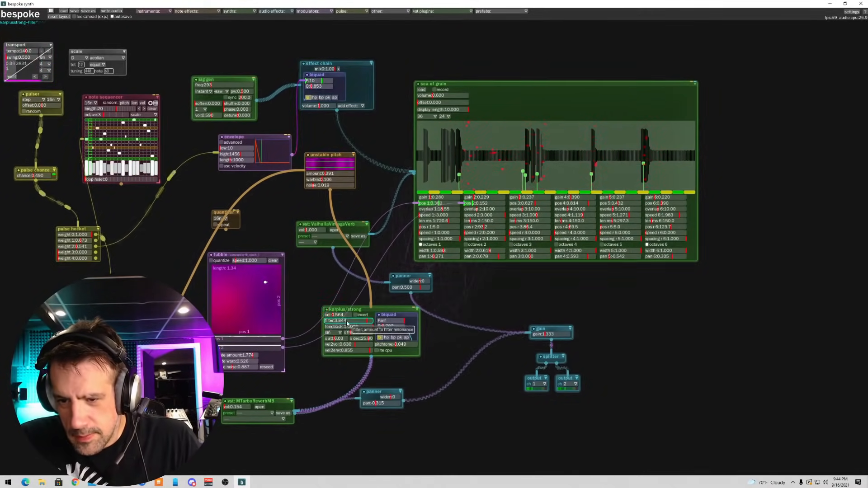
{"action": "left_click_drag", "start_coordinate": [365, 320], "coordinate": [366, 321]}
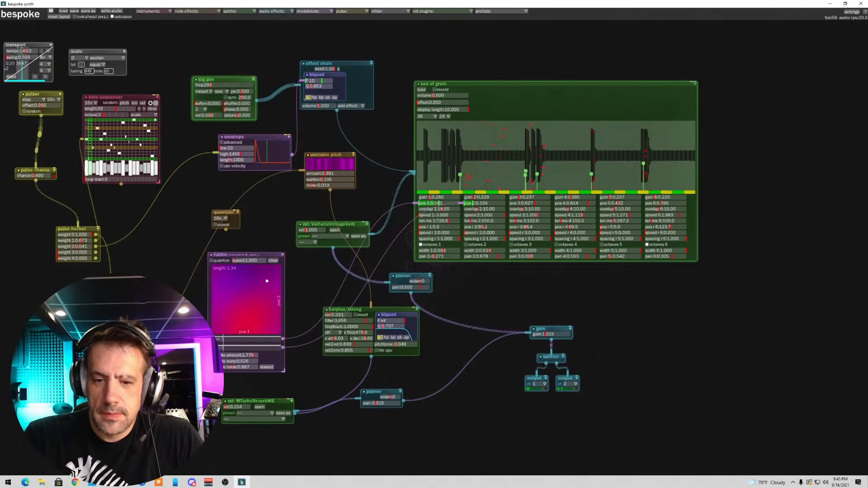
{"action": "left_click_drag", "start_coordinate": [351, 335], "coordinate": [370, 310]}
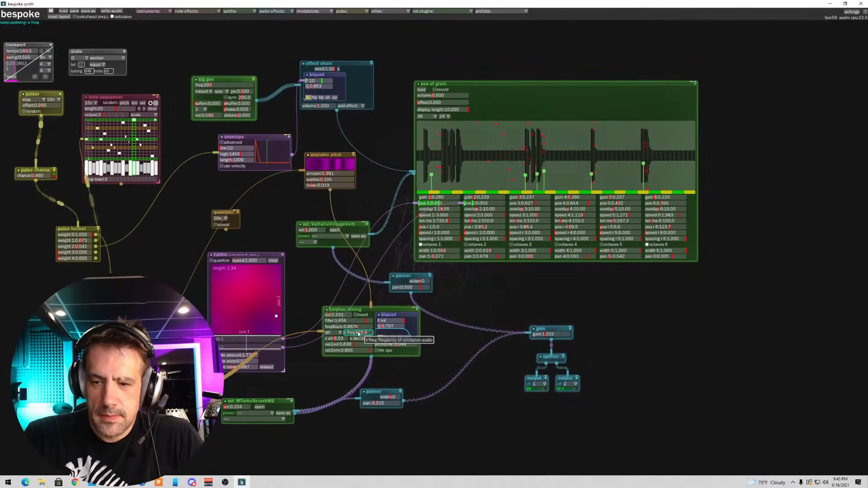
{"action": "left_click_drag", "start_coordinate": [361, 334], "coordinate": [356, 334]}
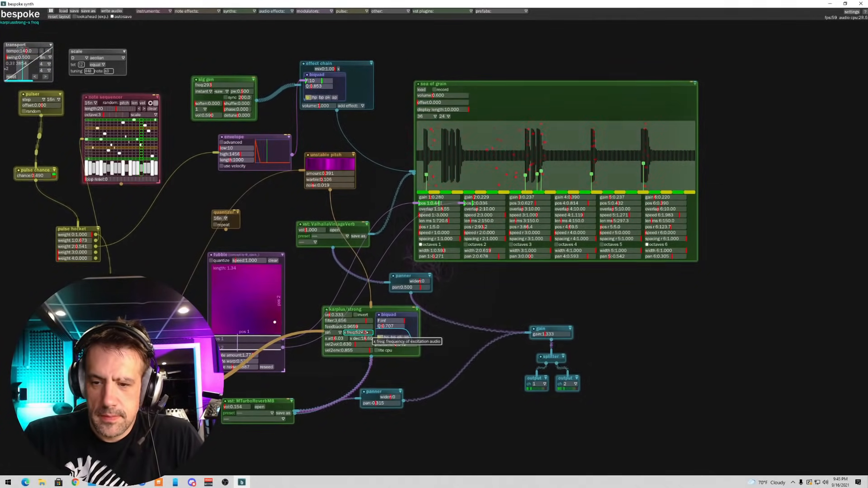
- Switch karplus/strong's source type to mix and set filter to 4.369, biquad Q to 0.174, x att to 2.29, x dec to 27.78 and feedback to 0.9688
{"action": "mouse_move", "coordinate": [367, 320]}
{"action": "left_mouse_down"}
{"action": "mouse_move", "coordinate": [397, 326]}
{"action": "mouse_move", "coordinate": [379, 330]}
{"action": "left_mouse_up"}
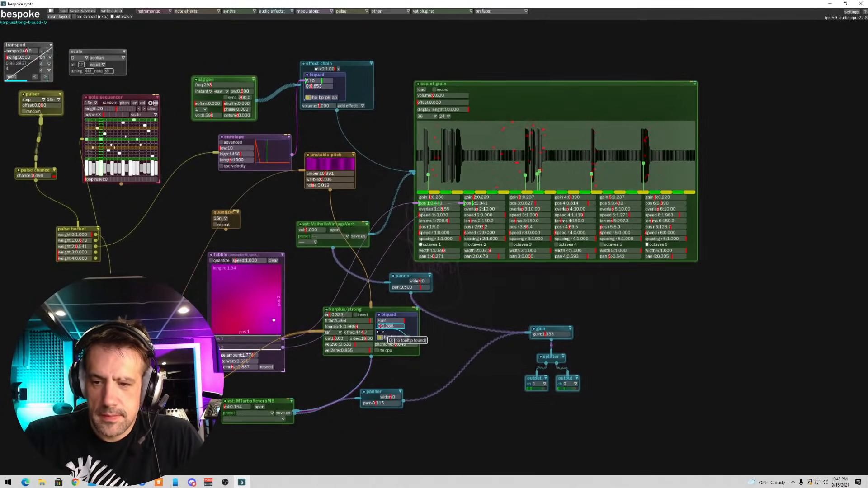
{"action": "mouse_move", "coordinate": [333, 339]}
{"action": "left_mouse_down"}
{"action": "mouse_move", "coordinate": [371, 340]}
{"action": "mouse_move", "coordinate": [342, 328]}
{"action": "left_mouse_up"}
{"action": "left_click", "coordinate": [337, 334]}
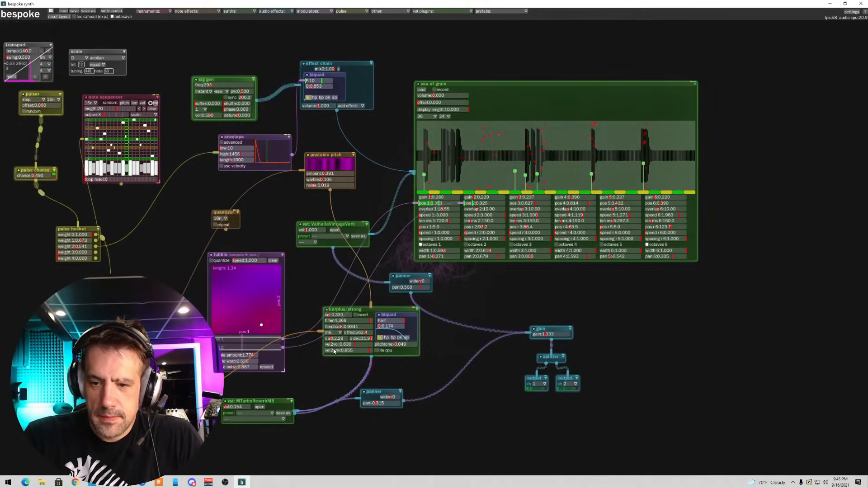
{"action": "left_click_drag", "start_coordinate": [367, 334], "coordinate": [364, 326]}
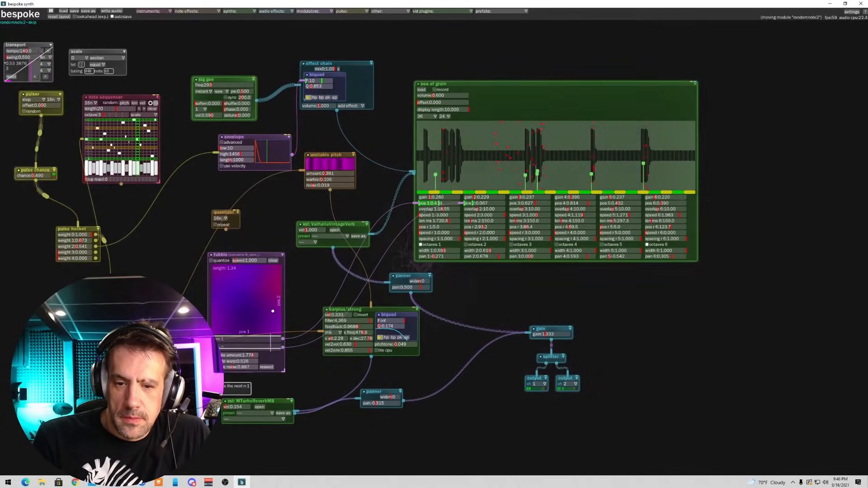
- Patch random note modules into karplus/strong and set its feedback to 0.9935, x dec to 35.30, filter to 3.844 and x att to 1.29
{"action": "left_click_drag", "start_coordinate": [167, 404], "coordinate": [362, 312]}
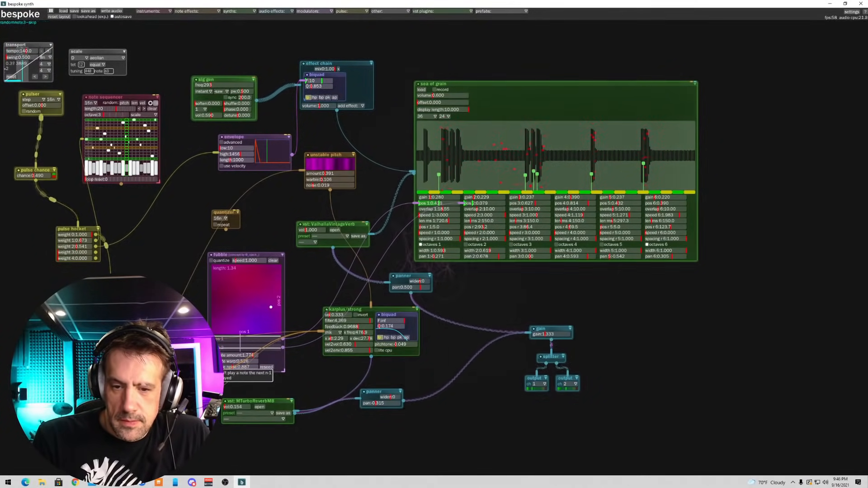
{"action": "left_click_drag", "start_coordinate": [174, 384], "coordinate": [149, 343]}
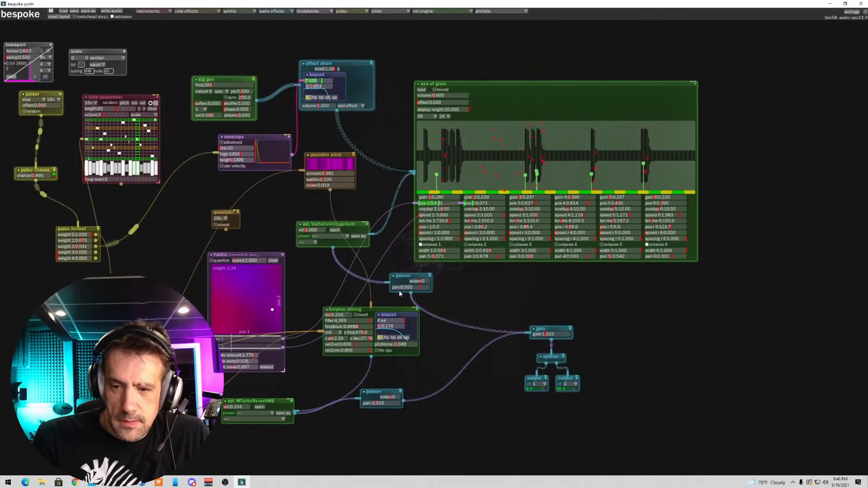
{"action": "left_click_drag", "start_coordinate": [356, 326], "coordinate": [371, 339]}
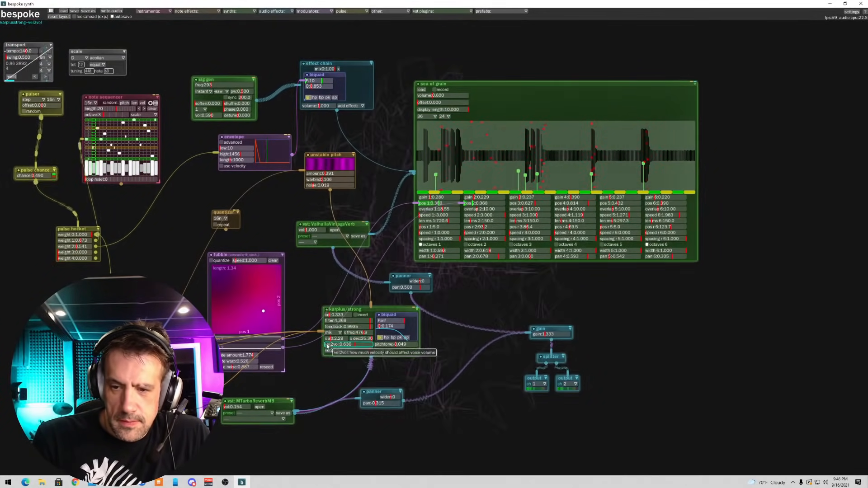
{"action": "left_click_drag", "start_coordinate": [336, 323], "coordinate": [366, 322]}
- Draw a new freehand modulation path across the fubble pad
{"action": "mouse_move", "coordinate": [228, 312]}
{"action": "left_mouse_down"}
{"action": "mouse_move", "coordinate": [247, 289]}
{"action": "mouse_move", "coordinate": [245, 322]}
{"action": "mouse_move", "coordinate": [215, 310]}
{"action": "left_mouse_up"}
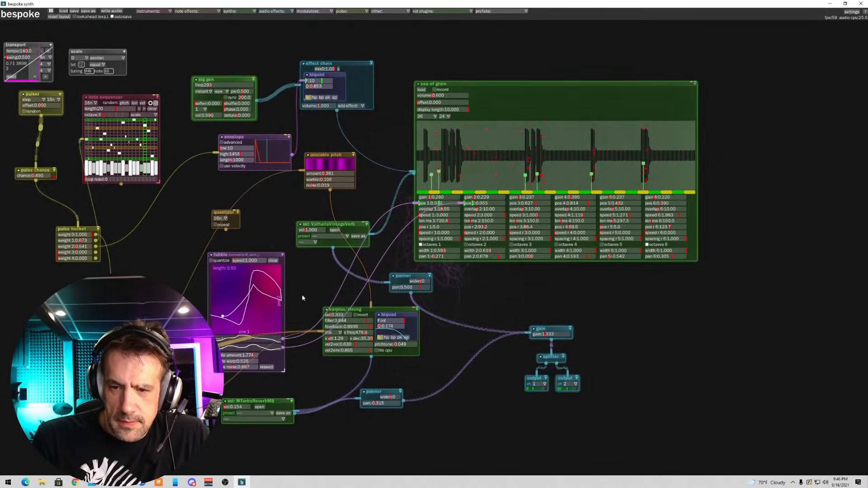
{"action": "mouse_move", "coordinate": [216, 273]}
{"action": "left_mouse_down"}
{"action": "mouse_move", "coordinate": [272, 307]}
{"action": "mouse_move", "coordinate": [215, 322]}
{"action": "left_mouse_up"}
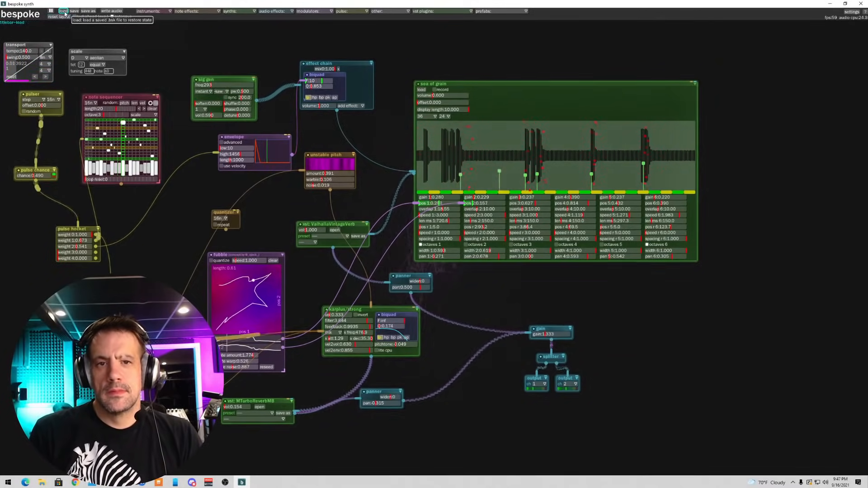
- Save the current patch state under the file name FROGS in the savestate folder
{"action": "left_click", "coordinate": [88, 10]}
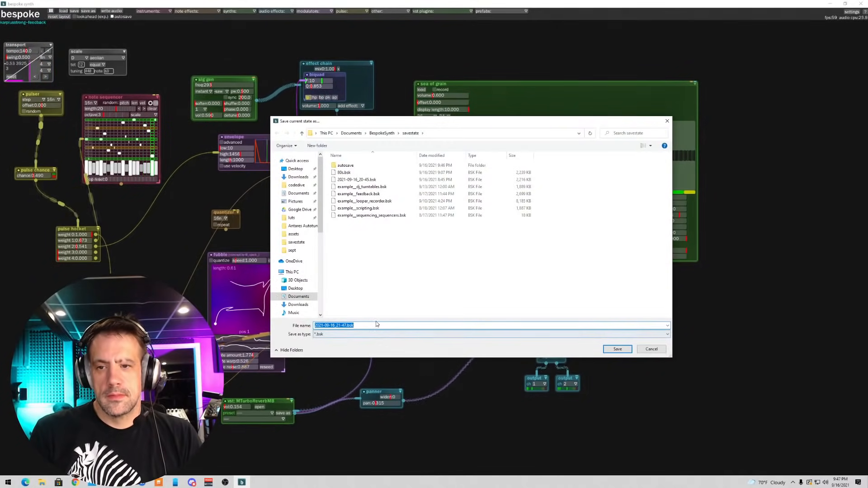
{"action": "type", "text": "FROR"}
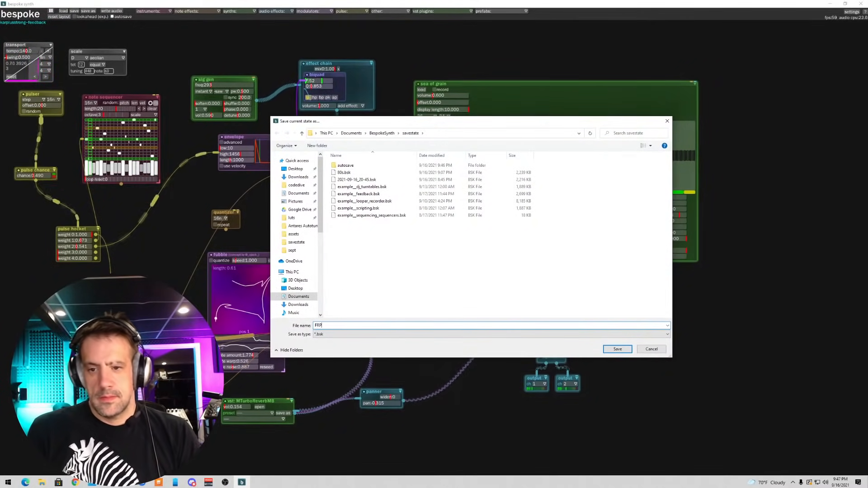
{"action": "type", "text": "OF"}
{"action": "key", "text": "BackSpace"}
{"action": "key", "text": "BackSpace"}
{"action": "key", "text": "BackSpace"}
{"action": "type", "text": "F"}
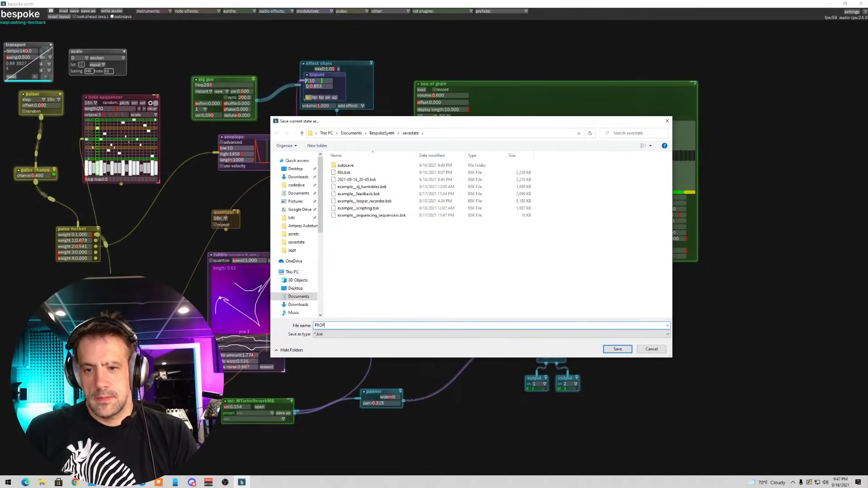
{"action": "type", "text": "S"}
{"action": "key", "text": "Return"}
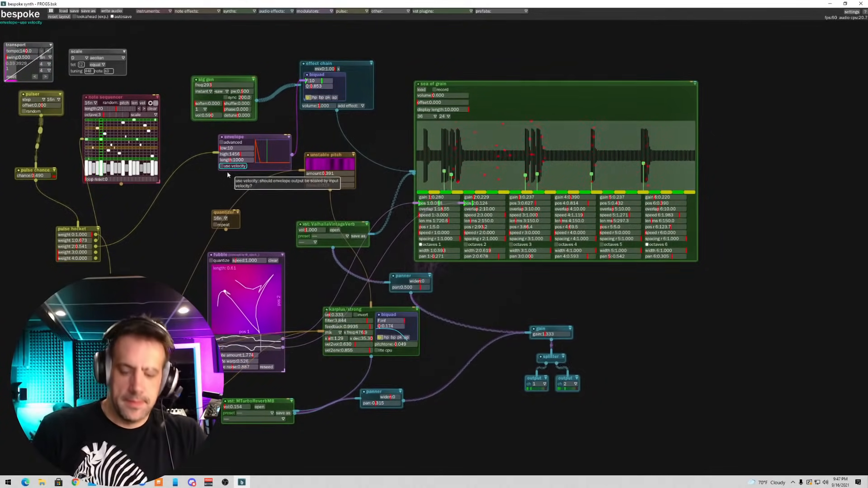
- Reset the layout to the default patch and open the list of note effects
{"action": "left_click", "coordinate": [59, 17]}
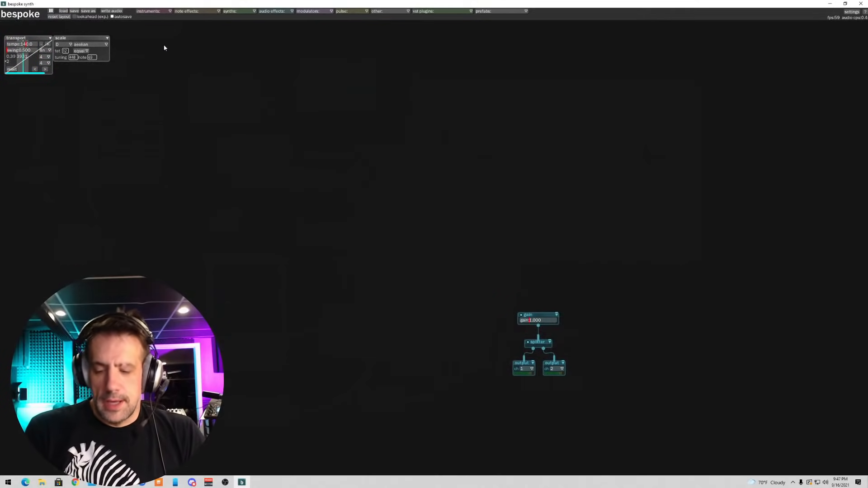
{"action": "left_click", "coordinate": [202, 13]}
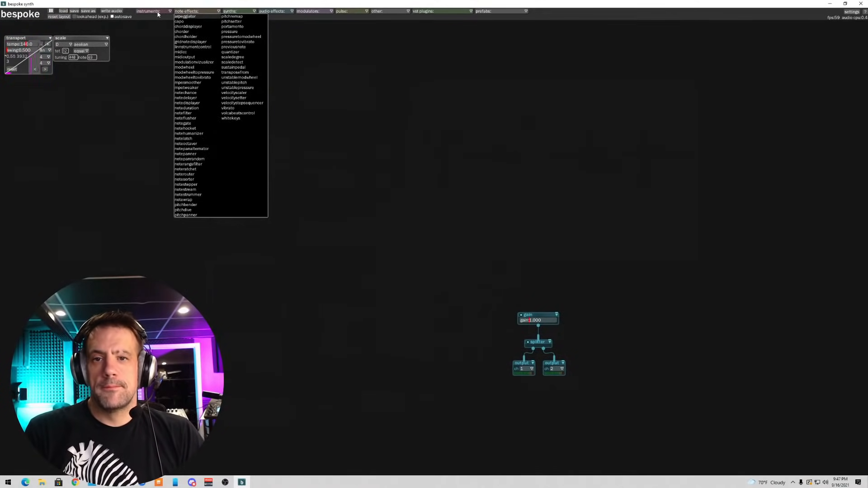
- Add a chorder note effect and place an oscillator synth module below it
{"action": "left_click", "coordinate": [181, 32]}
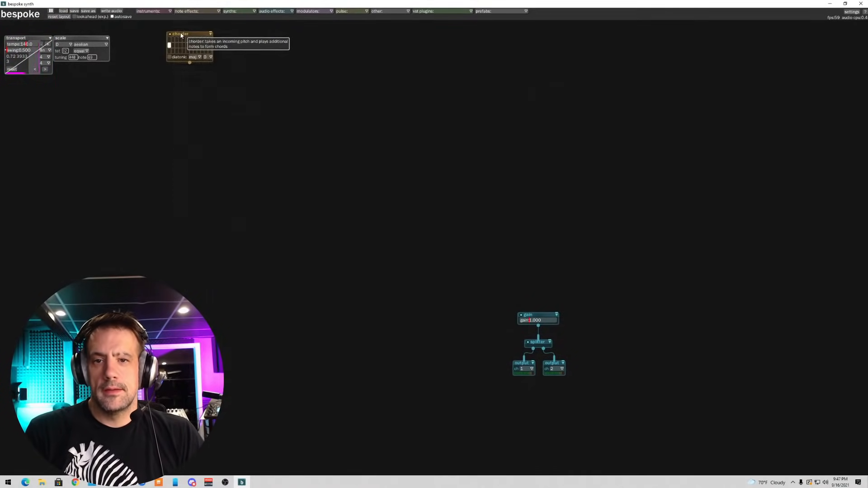
{"action": "left_click", "coordinate": [278, 106]}
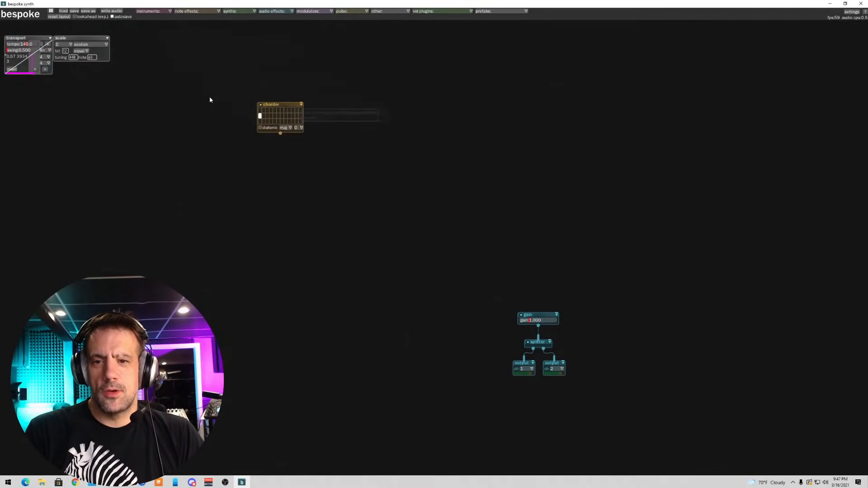
{"action": "left_click", "coordinate": [157, 13]}
{"action": "left_click", "coordinate": [233, 11]}
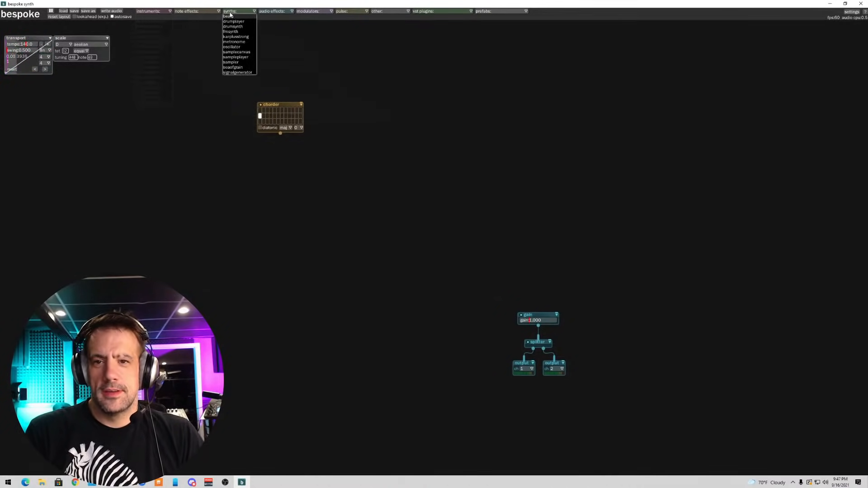
{"action": "left_click", "coordinate": [233, 46]}
{"action": "left_click", "coordinate": [322, 168]}
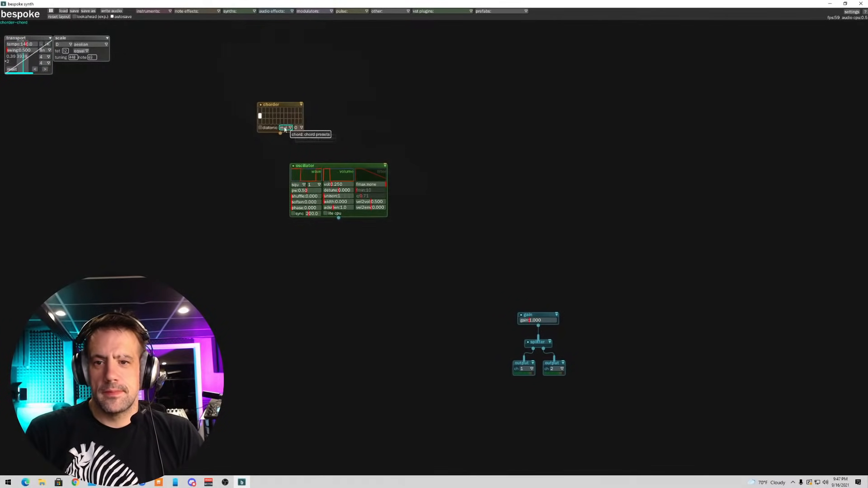
- Patch the chorder into the oscillator and the oscillator's output into the gain module
{"action": "left_click_drag", "start_coordinate": [280, 134], "coordinate": [381, 174]}
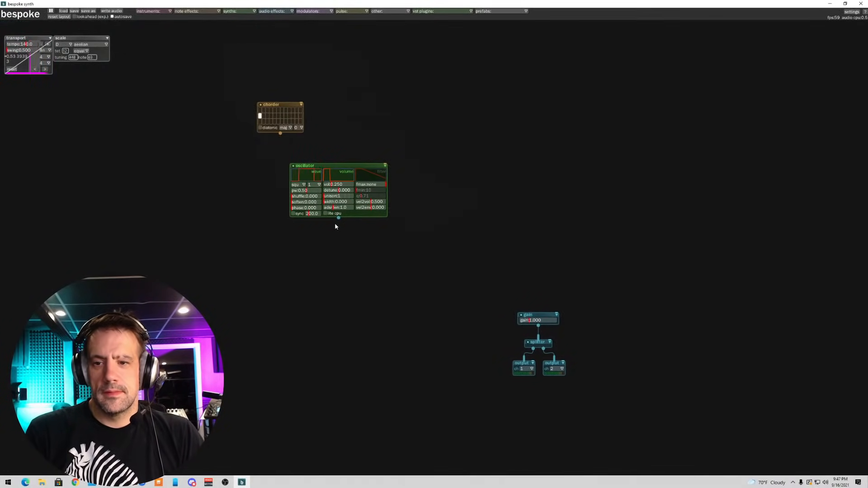
{"action": "left_click_drag", "start_coordinate": [280, 135], "coordinate": [335, 181]}
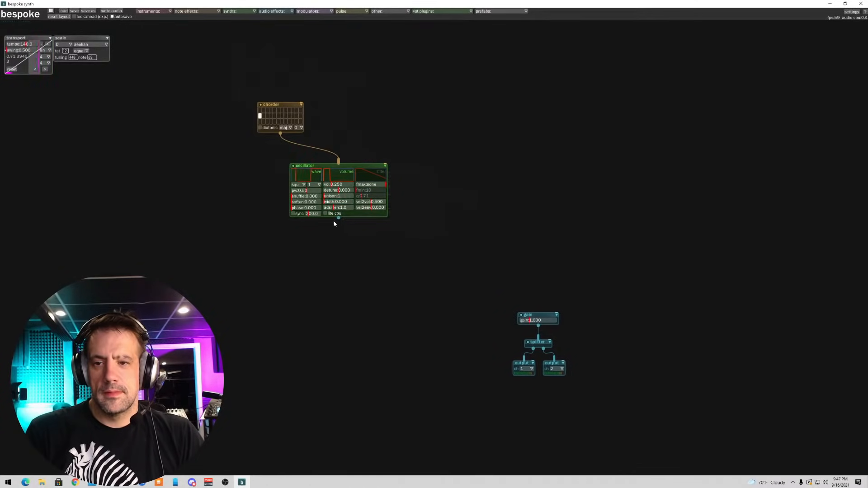
{"action": "left_click_drag", "start_coordinate": [339, 219], "coordinate": [412, 256]}
{"action": "left_click_drag", "start_coordinate": [539, 319], "coordinate": [538, 319]}
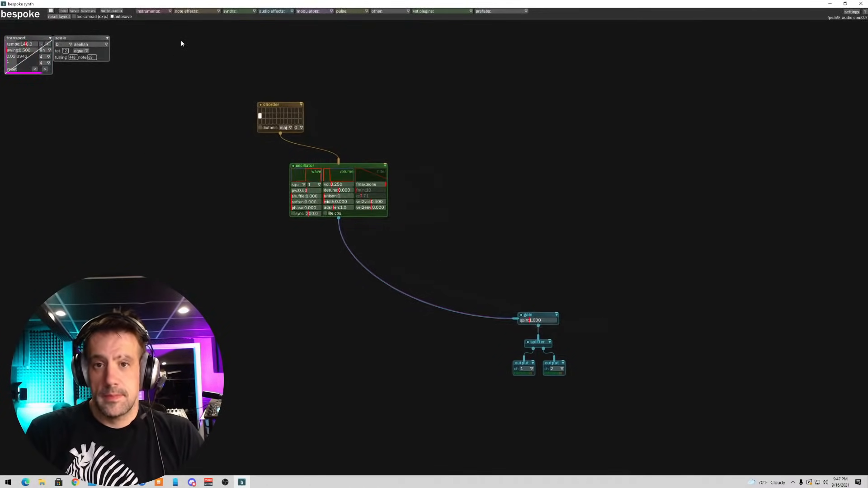
- Add a midicontroller module using the MOTU M Series MIDI In device and patch it into the chorder
{"action": "left_click", "coordinate": [203, 13]}
{"action": "left_click", "coordinate": [151, 11]}
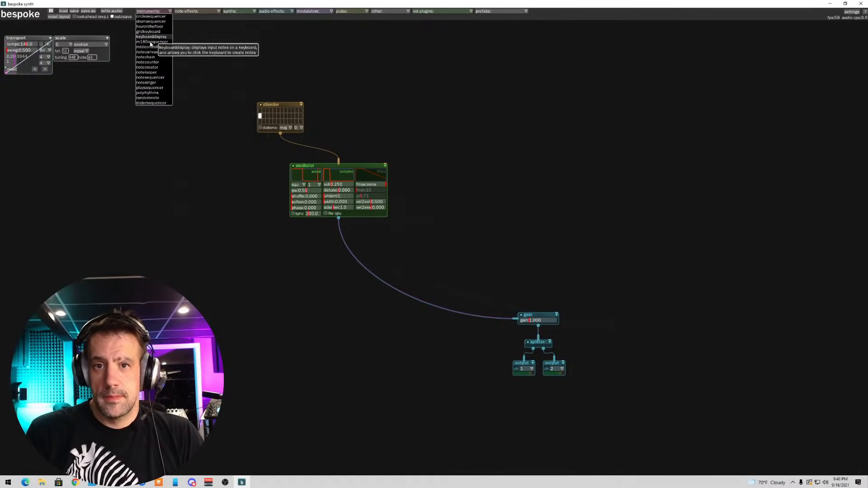
{"action": "left_click", "coordinate": [146, 48]}
{"action": "left_click", "coordinate": [188, 122]}
{"action": "left_click_drag", "start_coordinate": [201, 142], "coordinate": [271, 113]}
{"action": "left_click", "coordinate": [198, 127]}
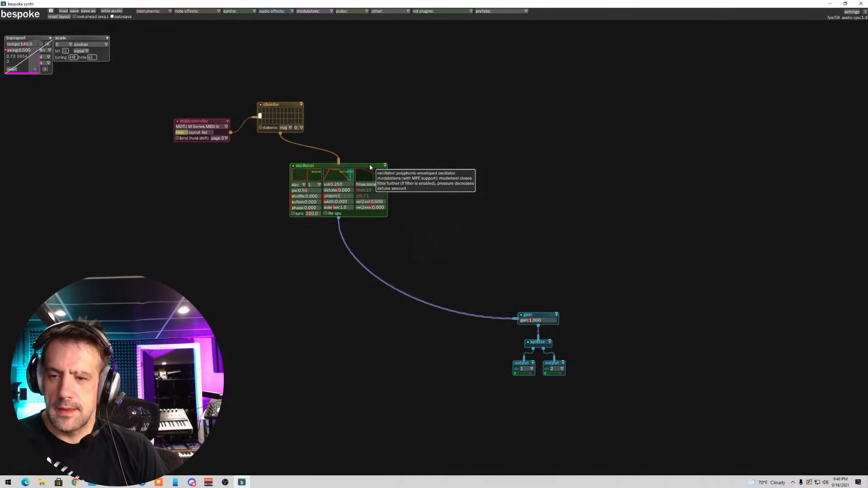
- Set the oscillator's maximum filter frequency (fmax) to 2178
{"action": "left_click_drag", "start_coordinate": [362, 184], "coordinate": [369, 186]}
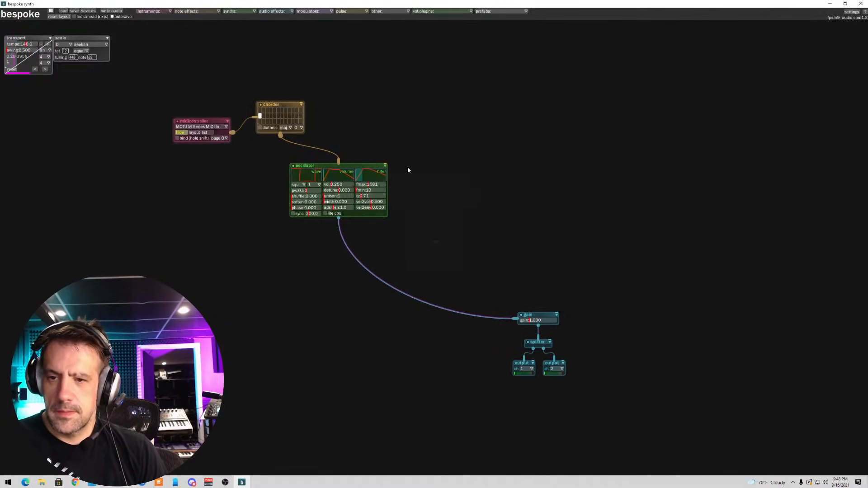
{"action": "left_click_drag", "start_coordinate": [370, 185], "coordinate": [369, 185]}
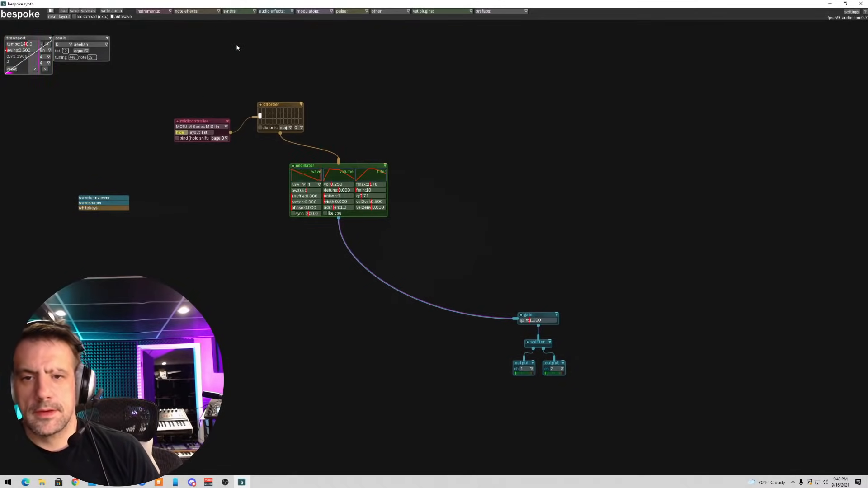
- Add a vibrato note effect and patch it between the chorder and the oscillator
{"action": "left_click", "coordinate": [198, 12]}
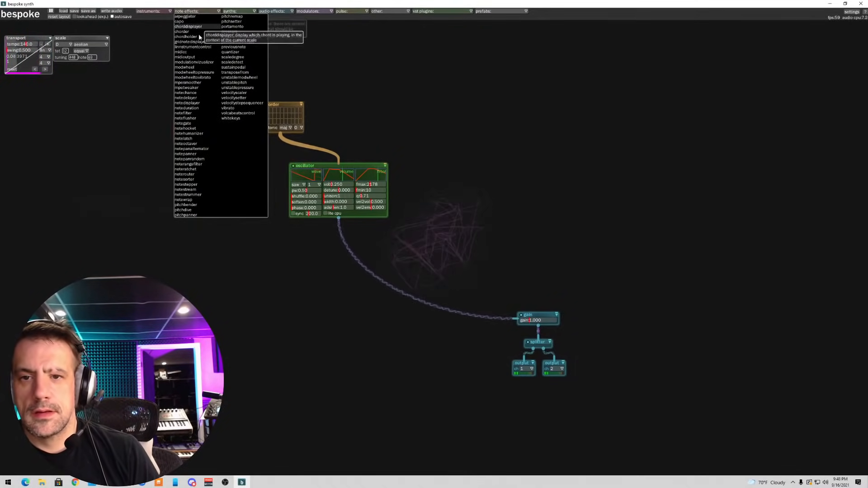
{"action": "left_click", "coordinate": [228, 108]}
{"action": "left_click_drag", "start_coordinate": [236, 111], "coordinate": [243, 160]}
{"action": "left_click_drag", "start_coordinate": [338, 159], "coordinate": [280, 174]}
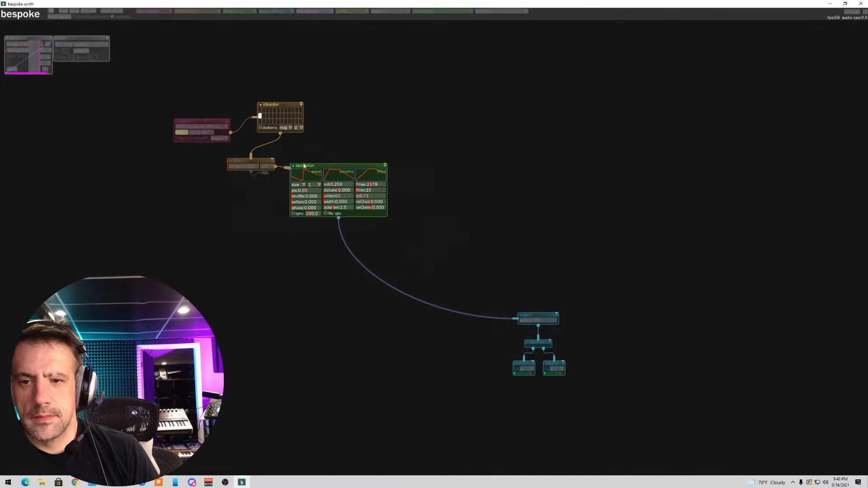
{"action": "left_click_drag", "start_coordinate": [382, 163], "coordinate": [383, 164]}
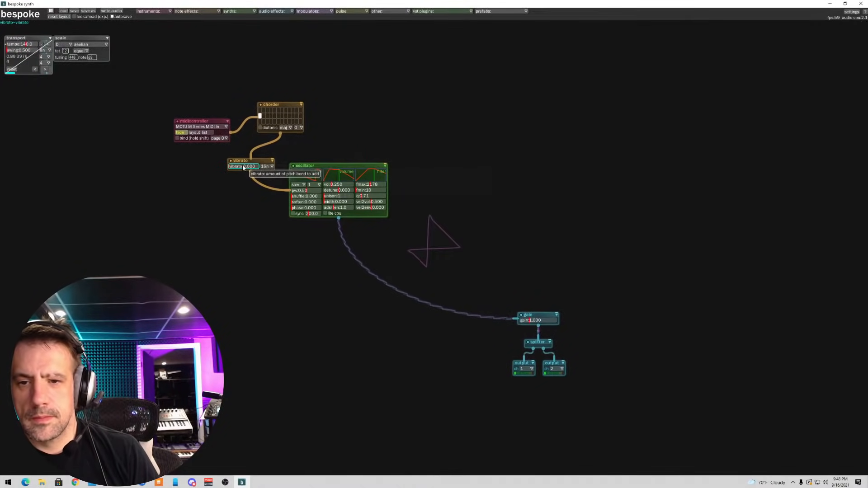
- Set the vibrato's interval to 4nt and its amount to 0.284
{"action": "left_click", "coordinate": [268, 166]}
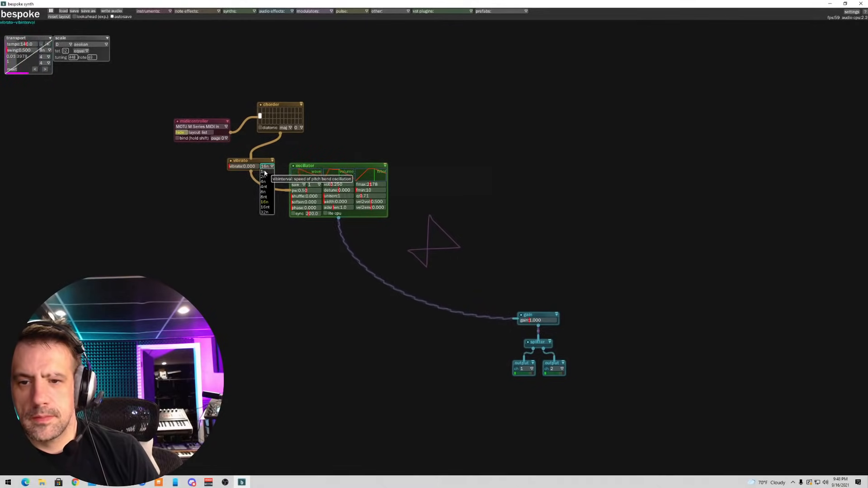
{"action": "left_click", "coordinate": [243, 167]}
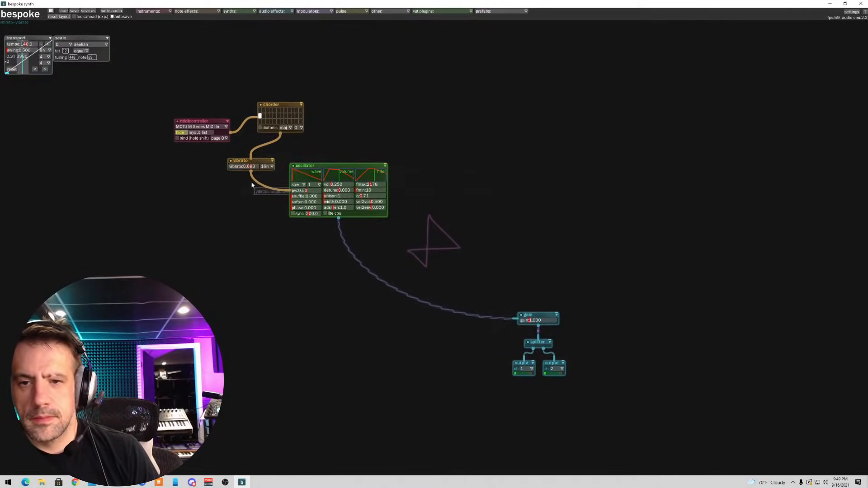
{"action": "left_click", "coordinate": [266, 167]}
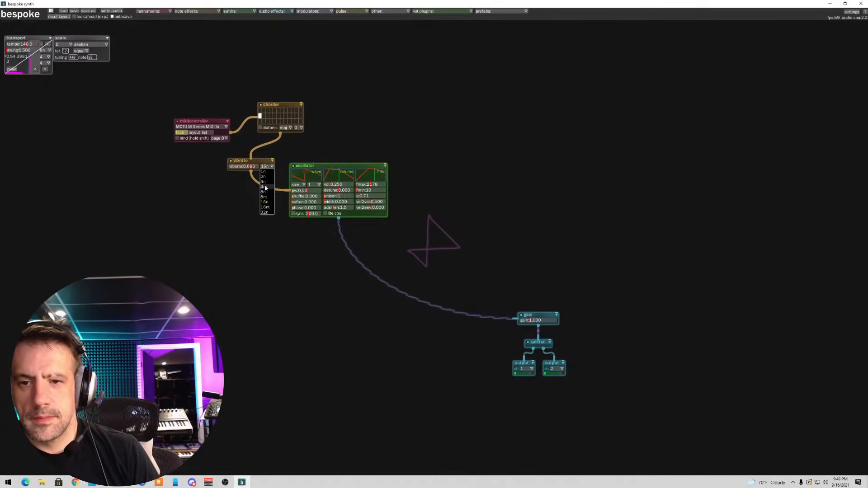
{"action": "left_click_drag", "start_coordinate": [234, 169], "coordinate": [231, 170]}
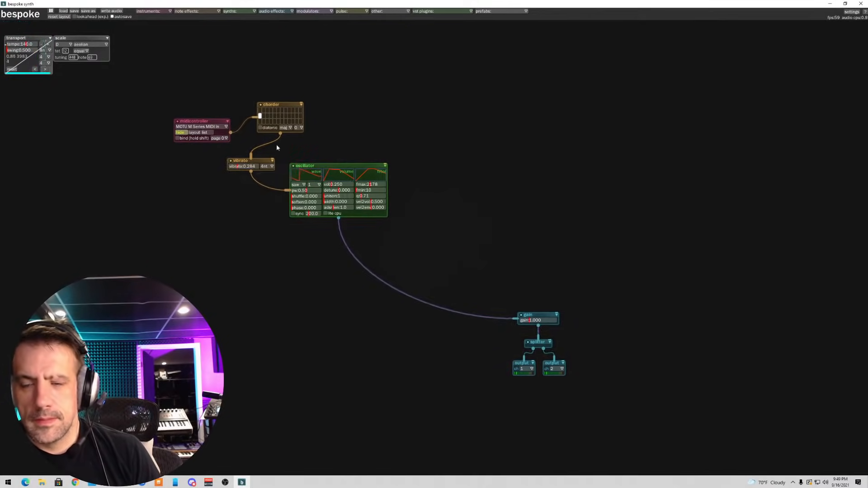
- Try the diatonic option on the chorder's note grid
{"action": "left_click", "coordinate": [263, 128]}
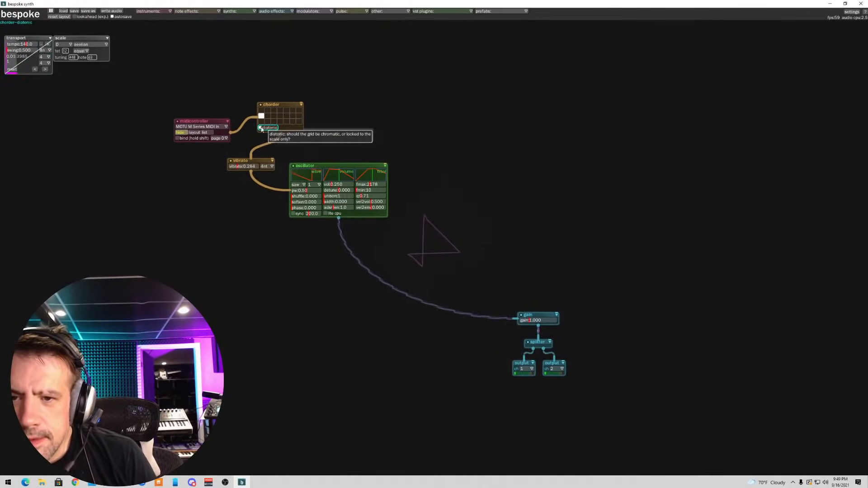
{"action": "left_click", "coordinate": [261, 129]}
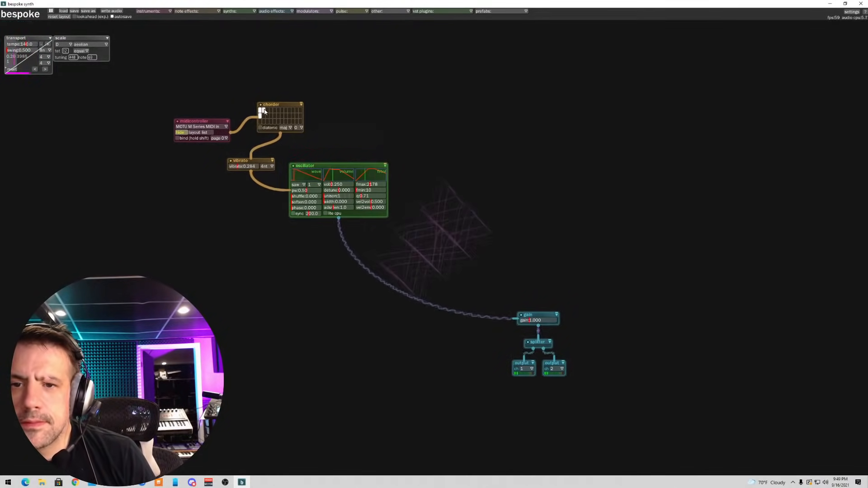
{"action": "left_click", "coordinate": [272, 129]}
- Try the min/maj7 and aug/maj7 chord presets on the chorder and settle on maj9
{"action": "left_click", "coordinate": [286, 129]}
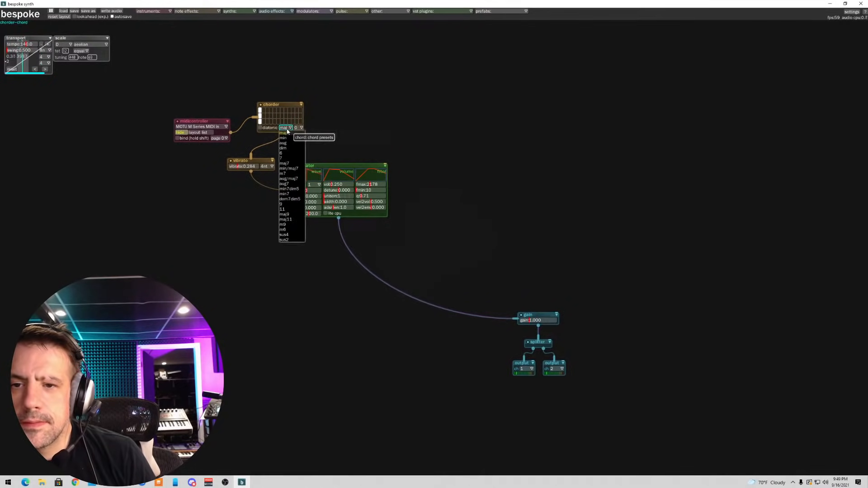
{"action": "left_click", "coordinate": [293, 170]}
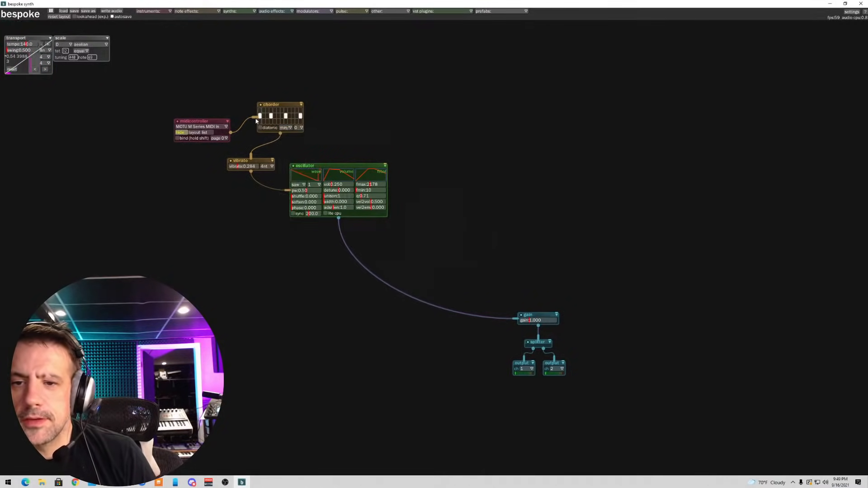
{"action": "left_click", "coordinate": [286, 129]}
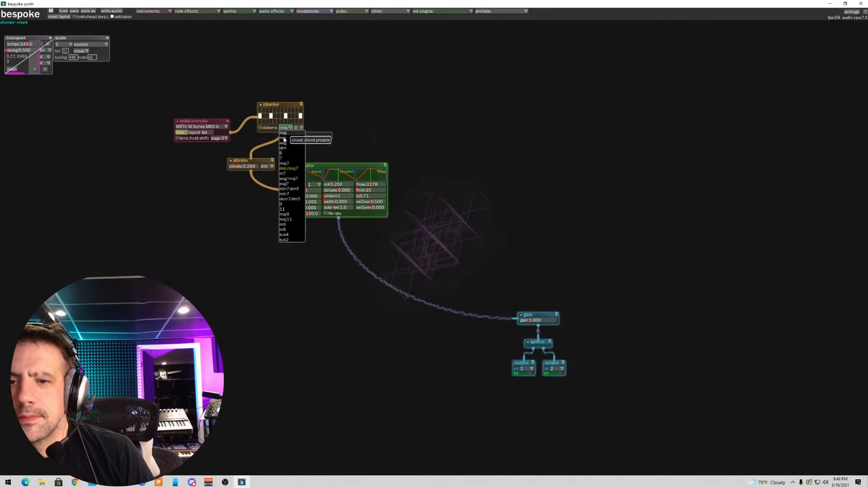
{"action": "left_click", "coordinate": [289, 178]}
{"action": "left_click", "coordinate": [285, 129]}
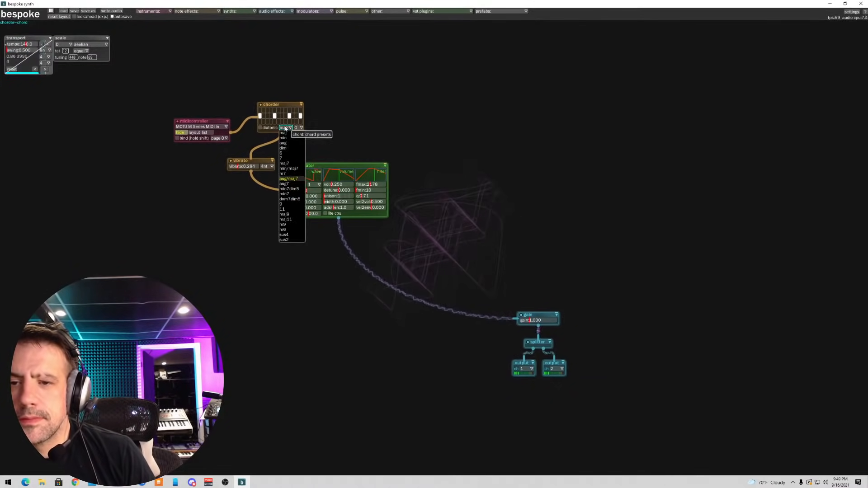
{"action": "left_click", "coordinate": [289, 216]}
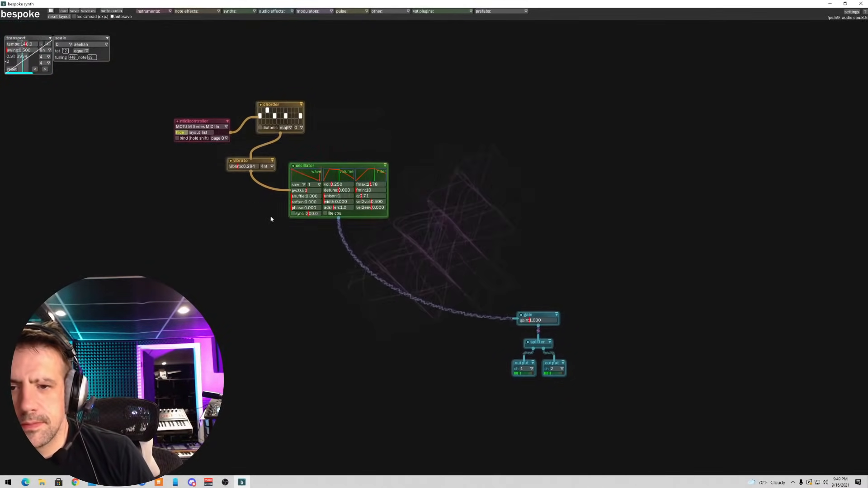
- Set the oscillator's volume to 0.239
{"action": "left_click", "coordinate": [326, 185]}
{"action": "left_click_drag", "start_coordinate": [326, 186], "coordinate": [330, 185]}
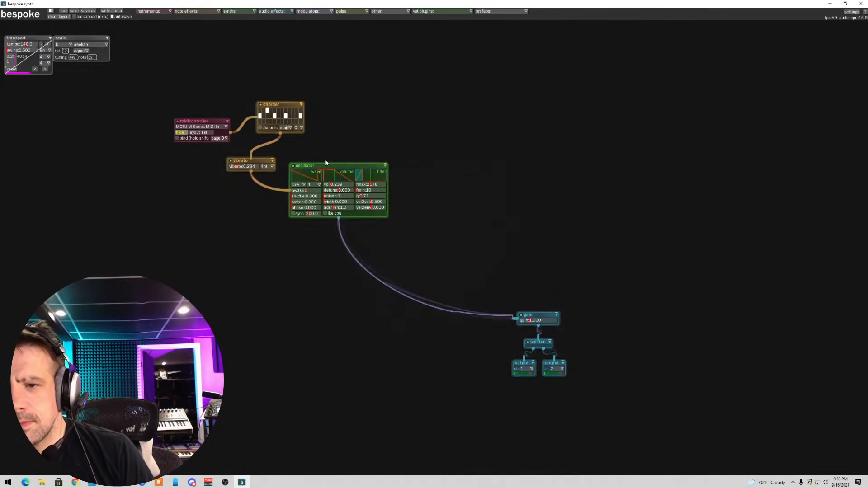
{"action": "left_click", "coordinate": [152, 11]}
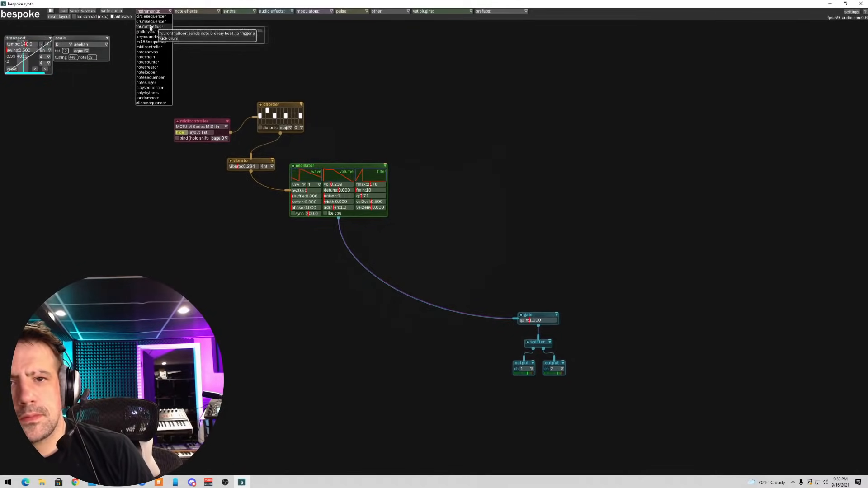
{"action": "left_click", "coordinate": [157, 71]}
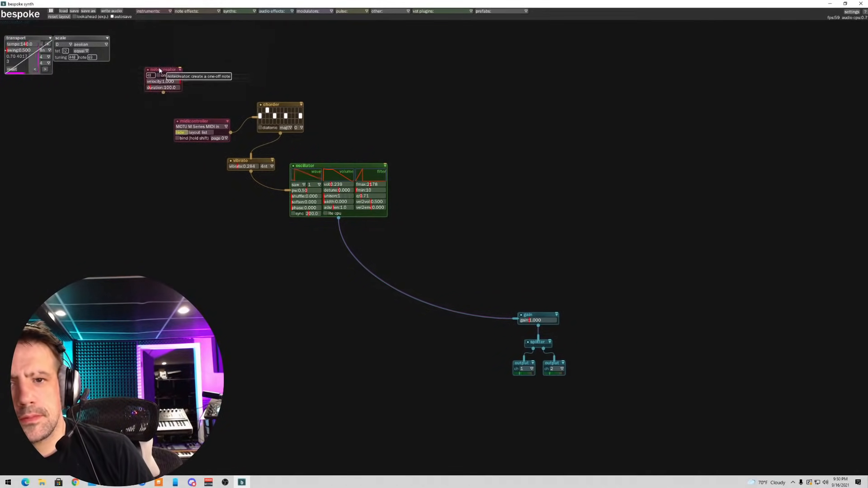
{"action": "left_click_drag", "start_coordinate": [79, 102], "coordinate": [71, 160]}
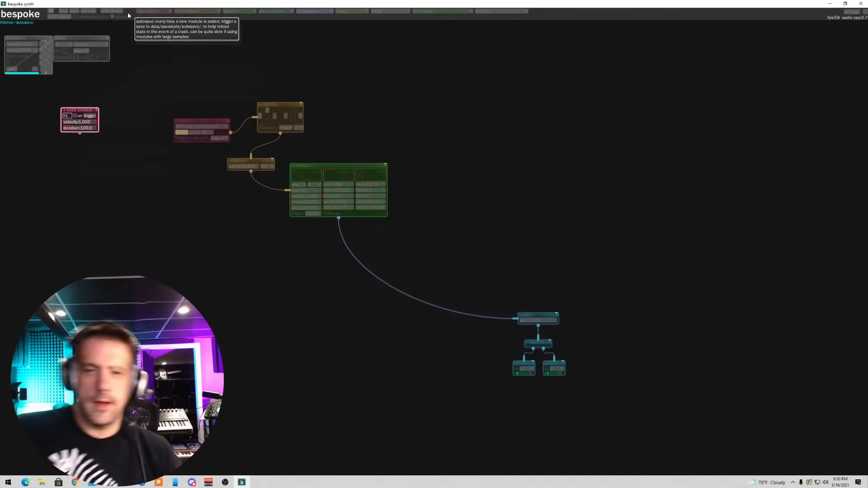
{"action": "key", "text": "Delete"}
- Add a note sequencer beside the midicontroller and patch its output into the chorder
{"action": "left_click", "coordinate": [151, 11]}
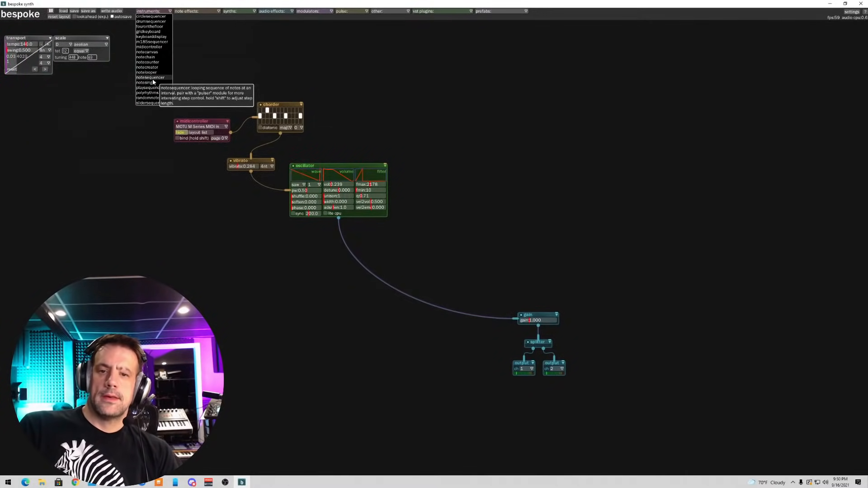
{"action": "left_click", "coordinate": [152, 79]}
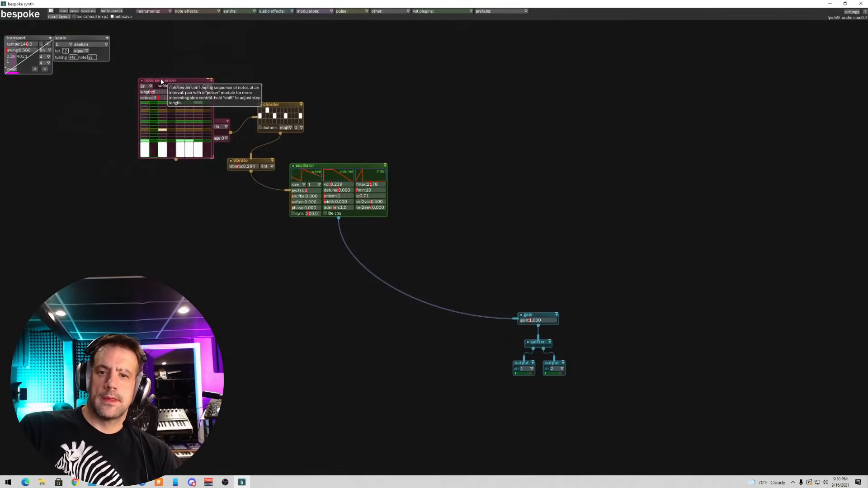
{"action": "left_click_drag", "start_coordinate": [160, 82], "coordinate": [86, 100]}
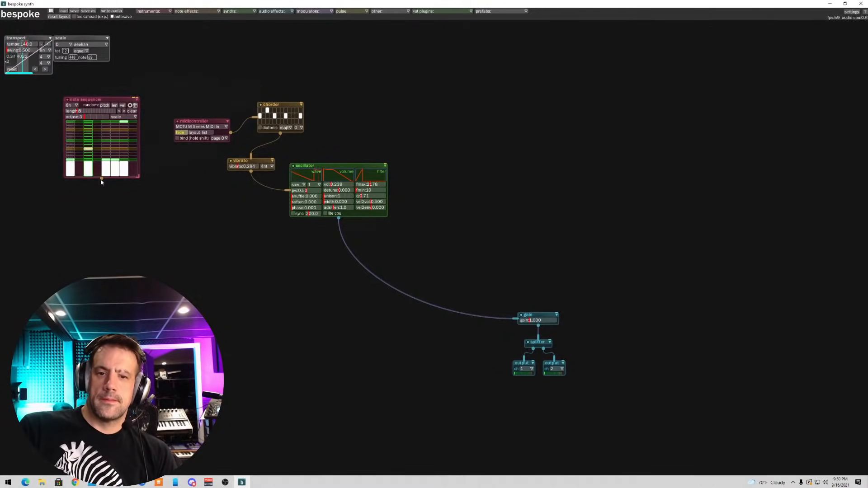
{"action": "left_click_drag", "start_coordinate": [101, 179], "coordinate": [260, 116]}
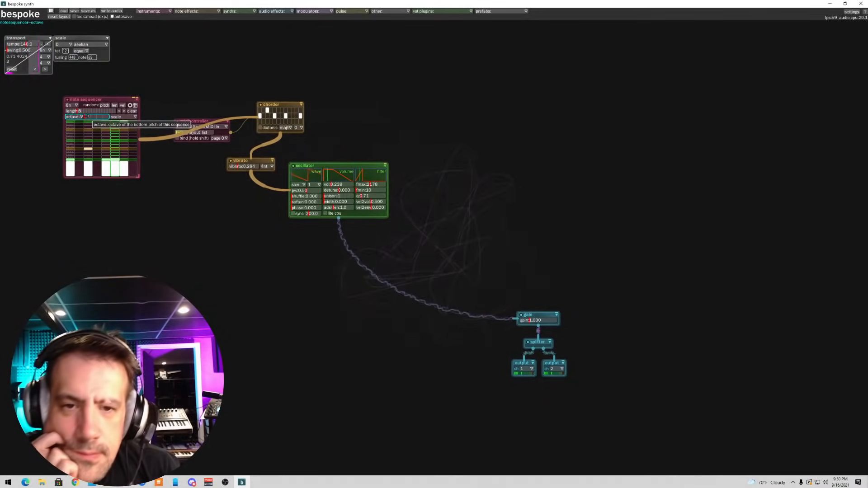
- Set the note sequencer's octave to 4 and rework its grid to one repeated low pitch on steps 1, 3 and 5
{"action": "left_click_drag", "start_coordinate": [86, 116], "coordinate": [90, 116]}
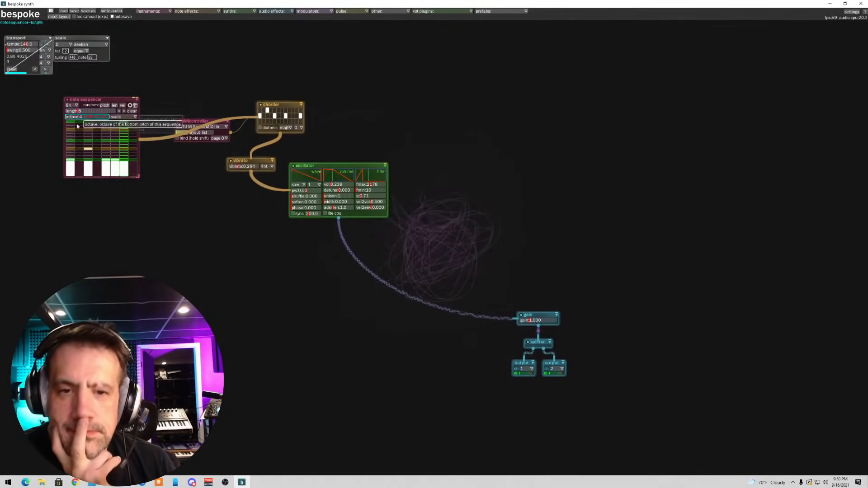
{"action": "left_click", "coordinate": [89, 149]}
{"action": "left_click", "coordinate": [70, 140]}
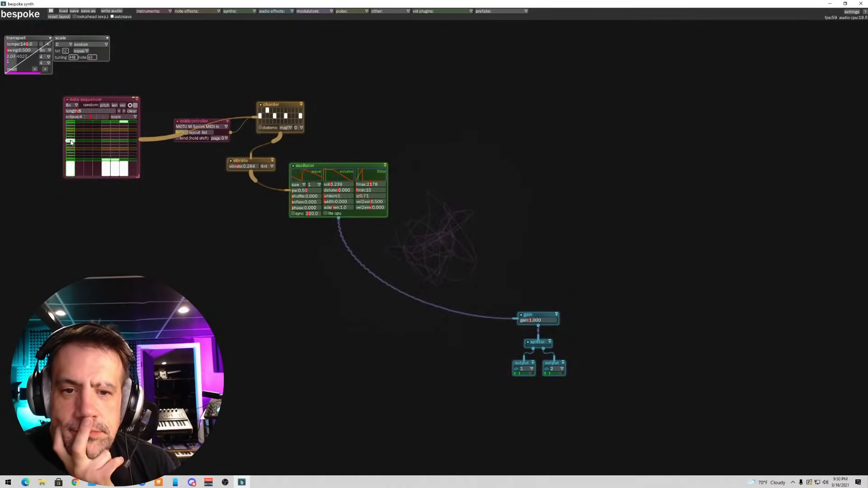
{"action": "left_click", "coordinate": [70, 138]}
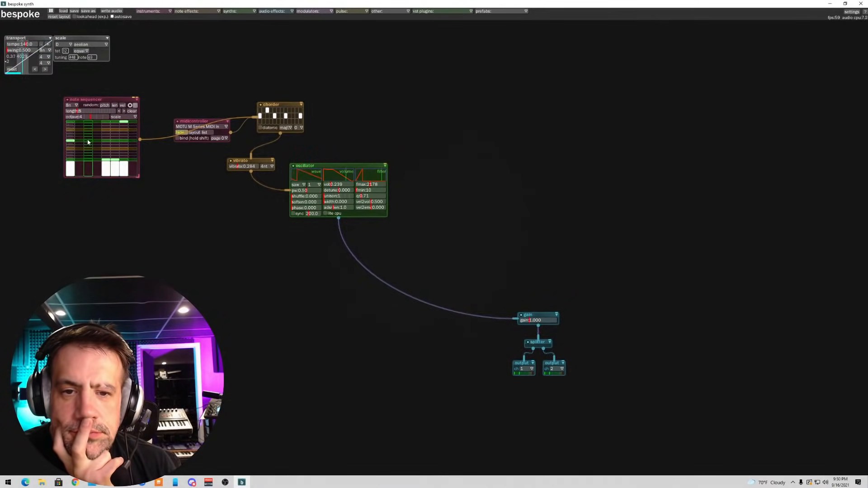
{"action": "left_click", "coordinate": [88, 141]}
{"action": "left_click", "coordinate": [94, 140]}
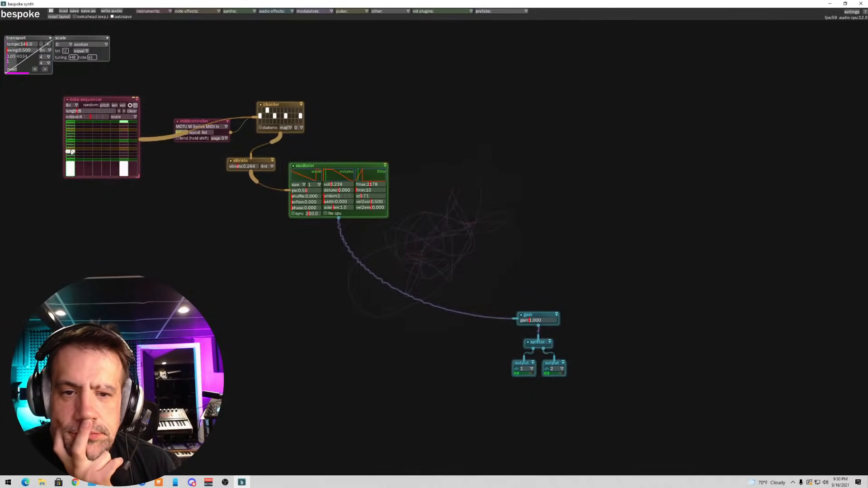
{"action": "left_click", "coordinate": [107, 152]}
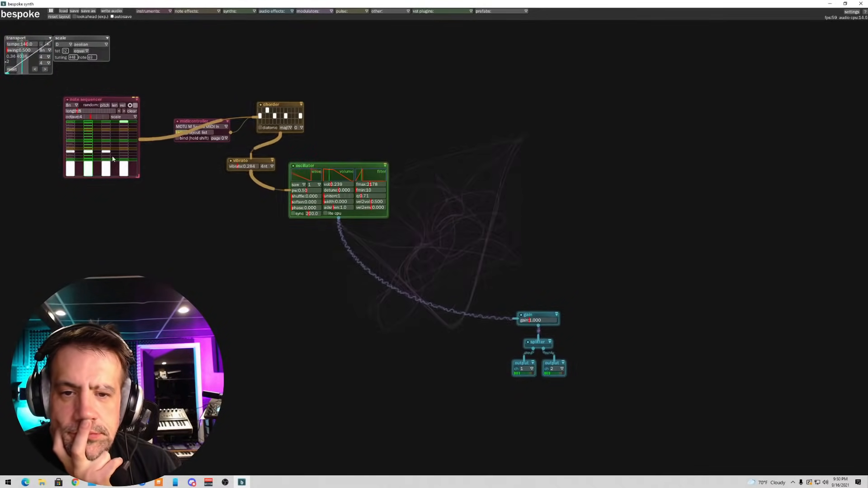
{"action": "left_click", "coordinate": [123, 121]}
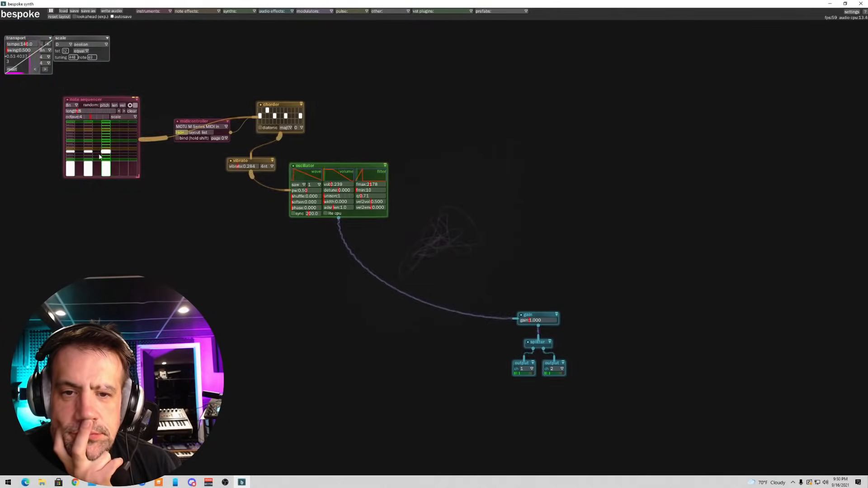
- Set the note sequencer's length to 24 and lower the pitches of the second and third groups of three notes
{"action": "left_click_drag", "start_coordinate": [78, 112], "coordinate": [103, 115]}
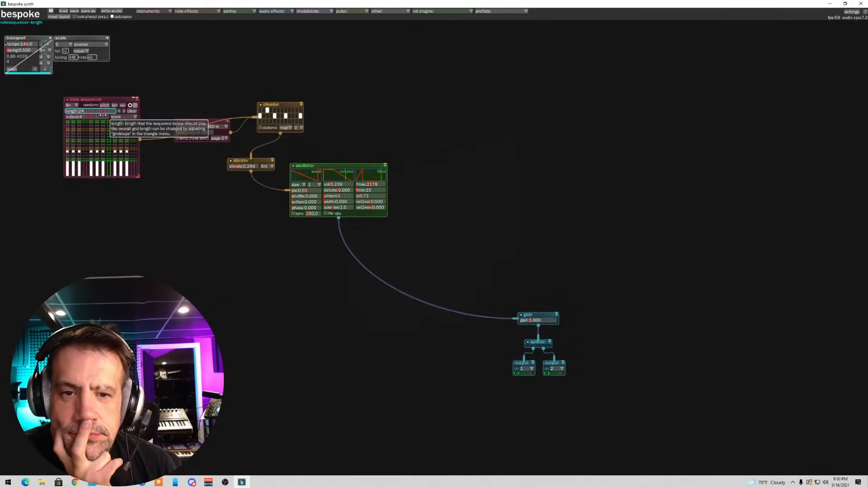
{"action": "left_click", "coordinate": [103, 160]}
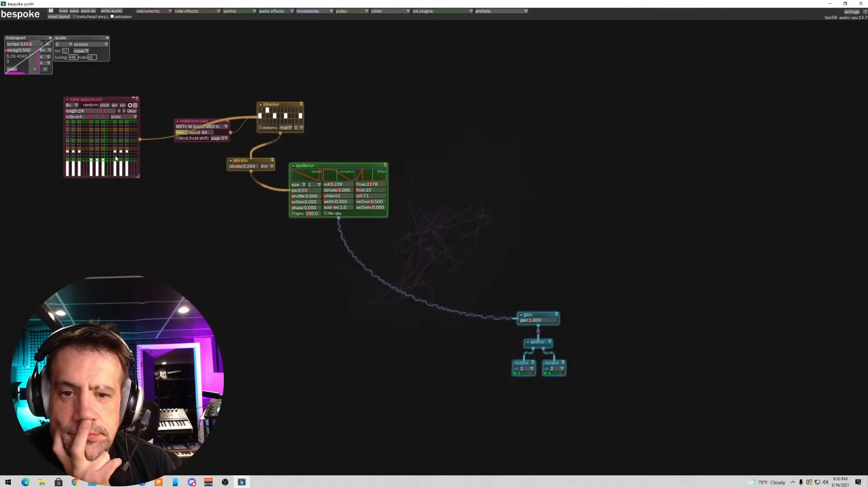
{"action": "left_click", "coordinate": [120, 155]}
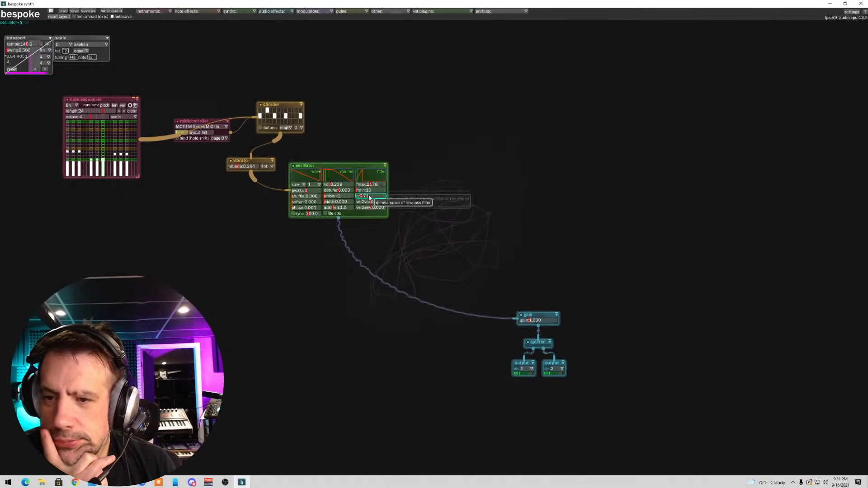
- Shape the oscillator's filter with fmax 1776 and q 2.90, and move the module to the vibrato's upper right
{"action": "left_click_drag", "start_coordinate": [363, 197], "coordinate": [367, 197]}
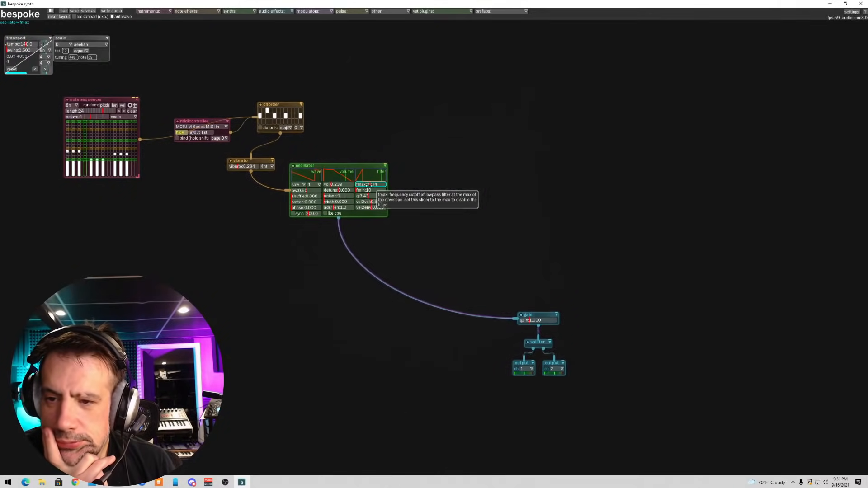
{"action": "left_click_drag", "start_coordinate": [368, 185], "coordinate": [360, 175]}
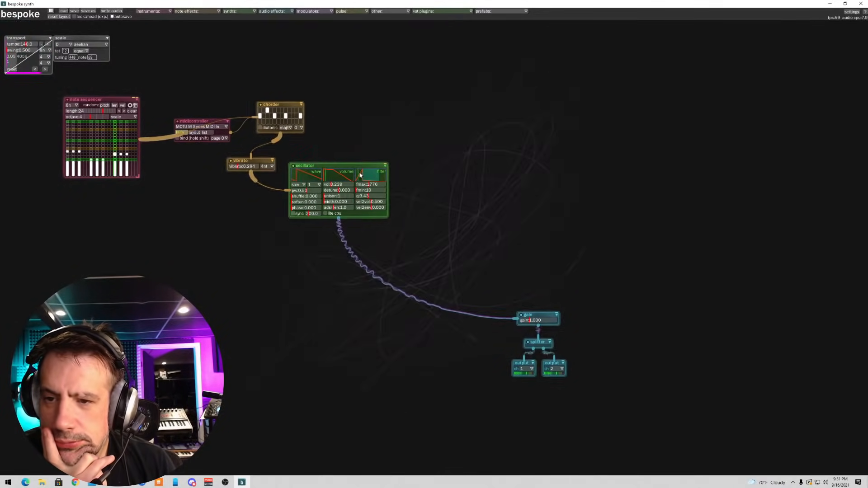
{"action": "left_click_drag", "start_coordinate": [365, 196], "coordinate": [362, 196]}
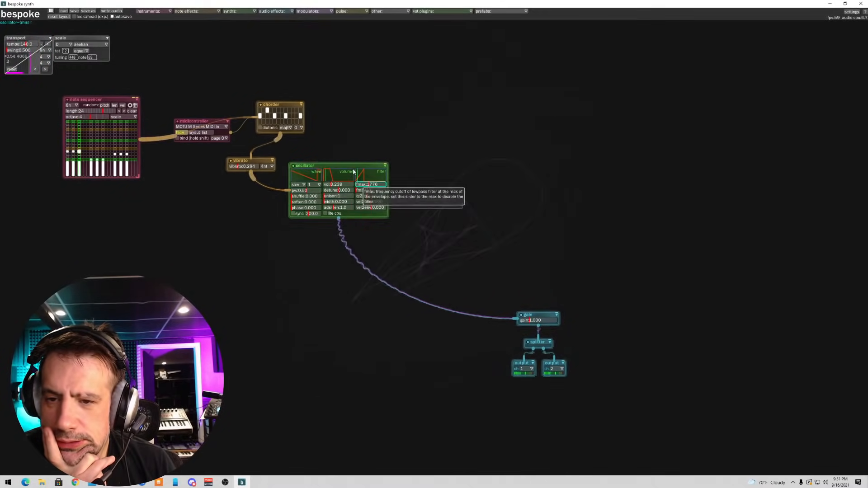
{"action": "left_click_drag", "start_coordinate": [334, 166], "coordinate": [354, 144]}
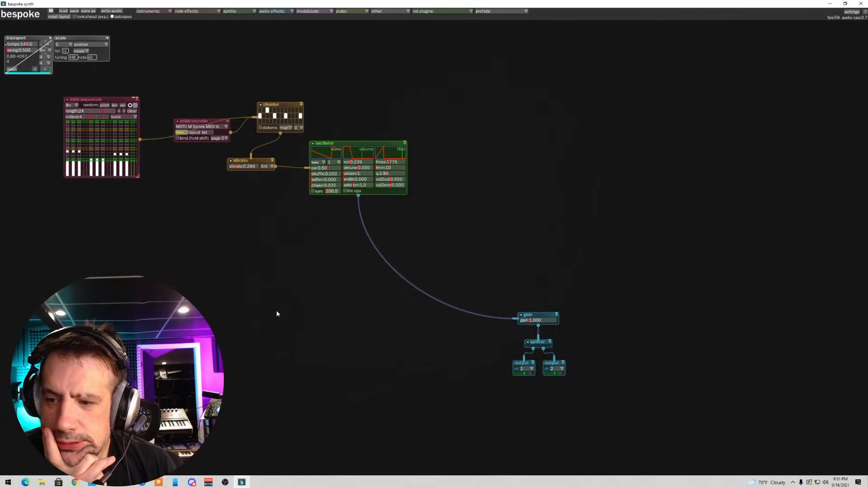
- Add a ValhallaVintageVerb plugin and patch it between the oscillator and the gain
{"action": "left_click", "coordinate": [456, 13]}
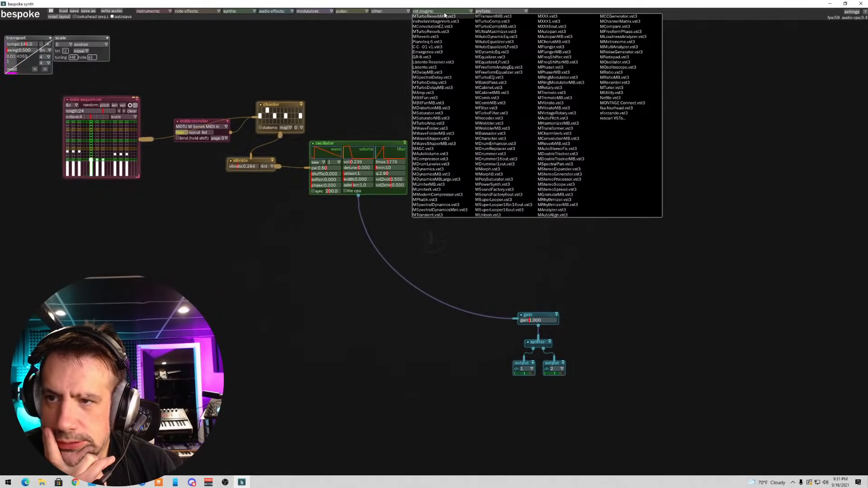
{"action": "left_click", "coordinate": [424, 22]}
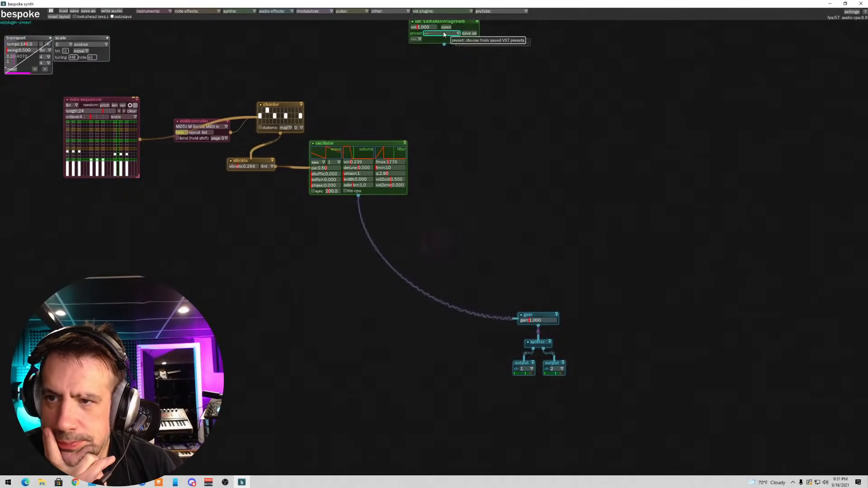
{"action": "left_click_drag", "start_coordinate": [440, 23], "coordinate": [484, 194]}
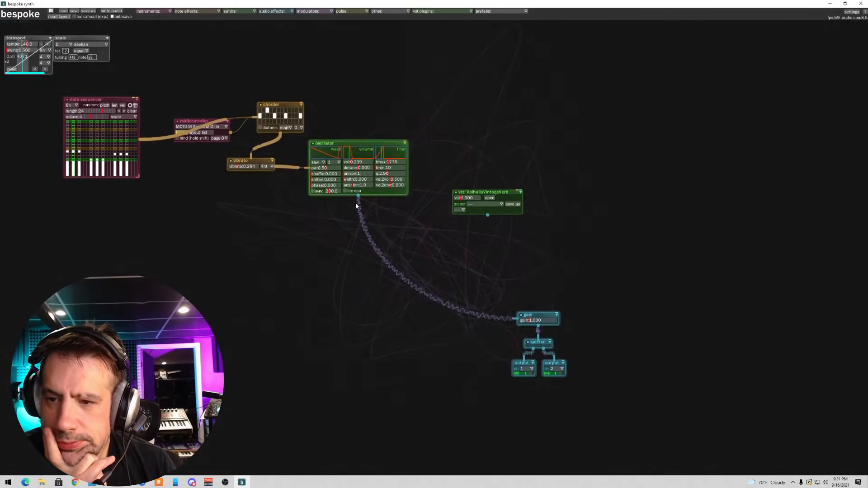
{"action": "left_click_drag", "start_coordinate": [514, 319], "coordinate": [544, 316]}
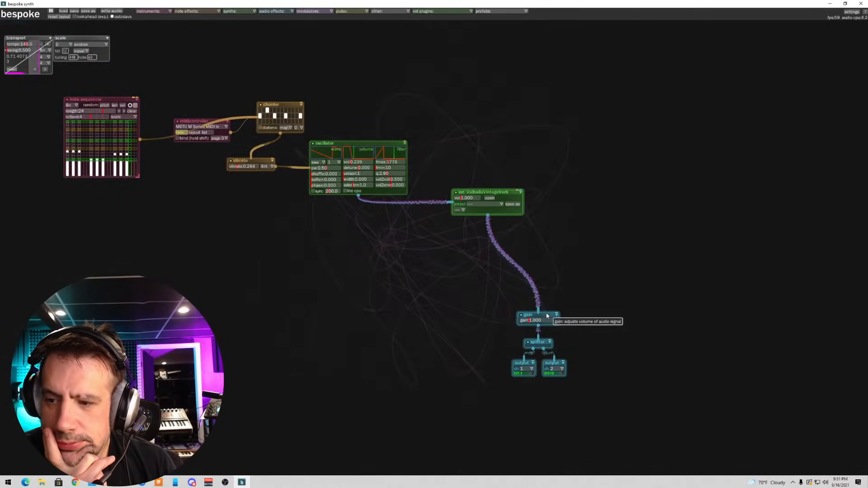
- Open the reverb plugin's editor and set the mix to 4.4 % and the mode to Dirty Plate
{"action": "left_click", "coordinate": [489, 197]}
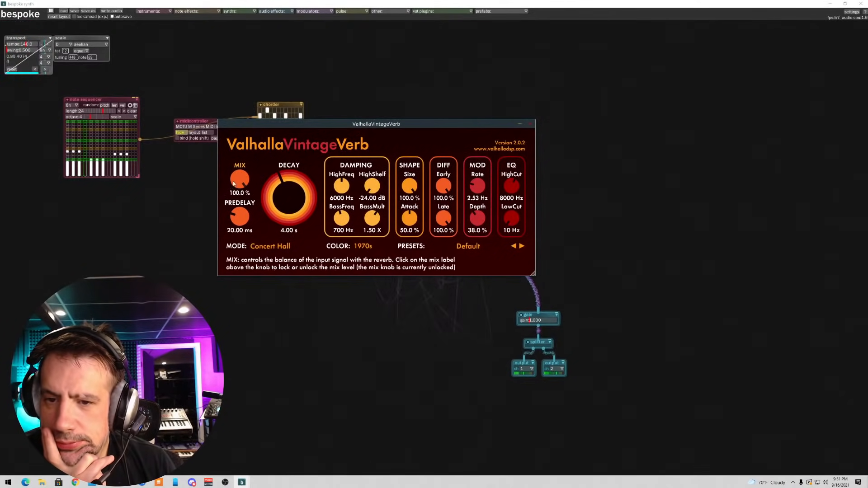
{"action": "left_click", "coordinate": [262, 253]}
{"action": "left_click", "coordinate": [270, 281]}
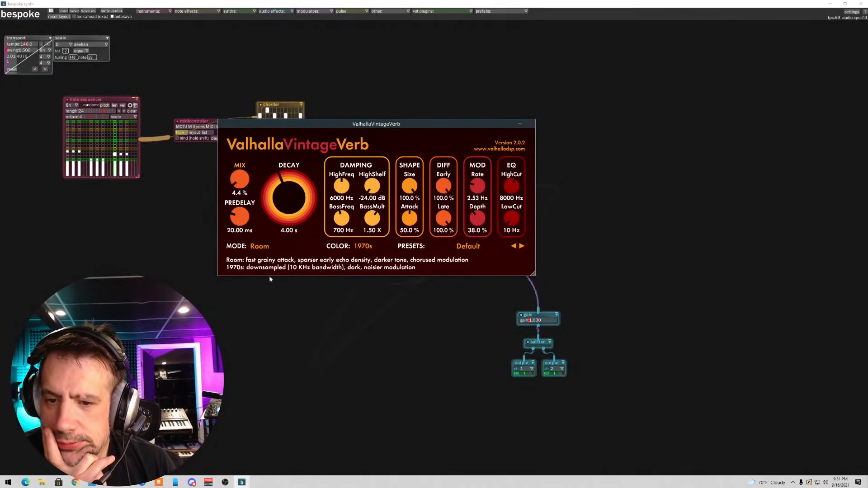
{"action": "left_click", "coordinate": [257, 245]}
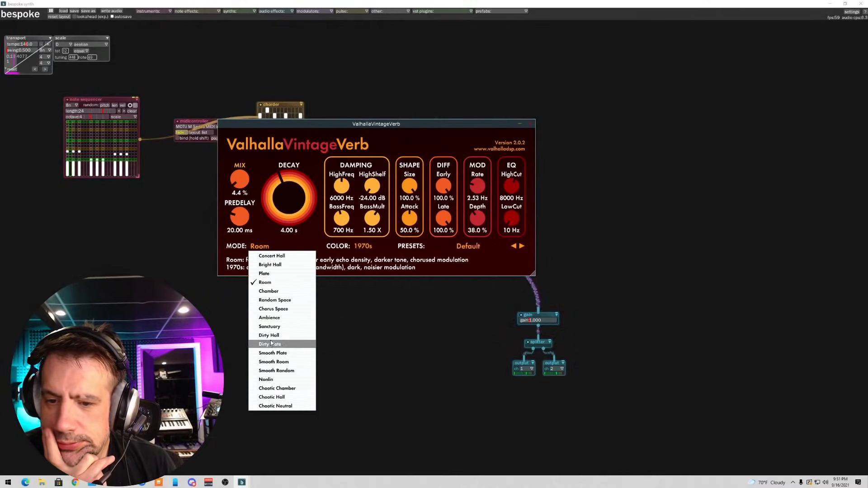
{"action": "left_click", "coordinate": [271, 344]}
- Set the reverb's decay to 5.80 s and low cut to 220 Hz, and the vibrato amount to 0.409
{"action": "left_click_drag", "start_coordinate": [290, 204], "coordinate": [510, 209]}
{"action": "left_click_drag", "start_coordinate": [280, 122], "coordinate": [406, 128]}
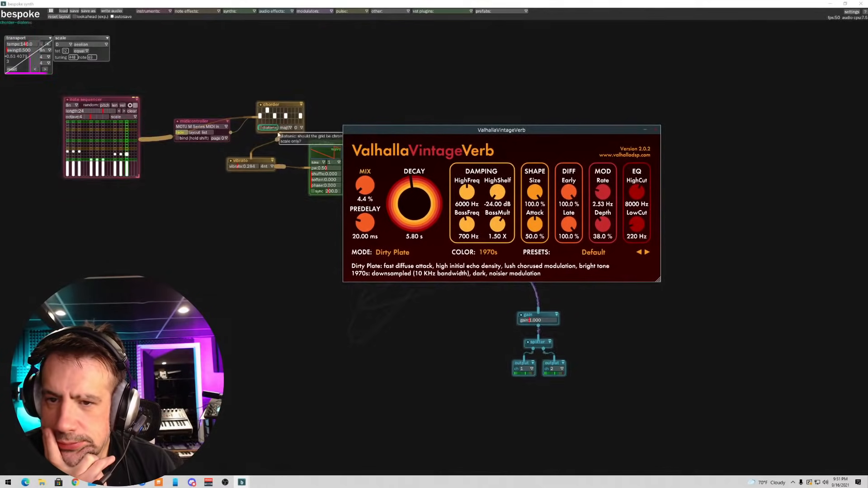
{"action": "left_click", "coordinate": [248, 167]}
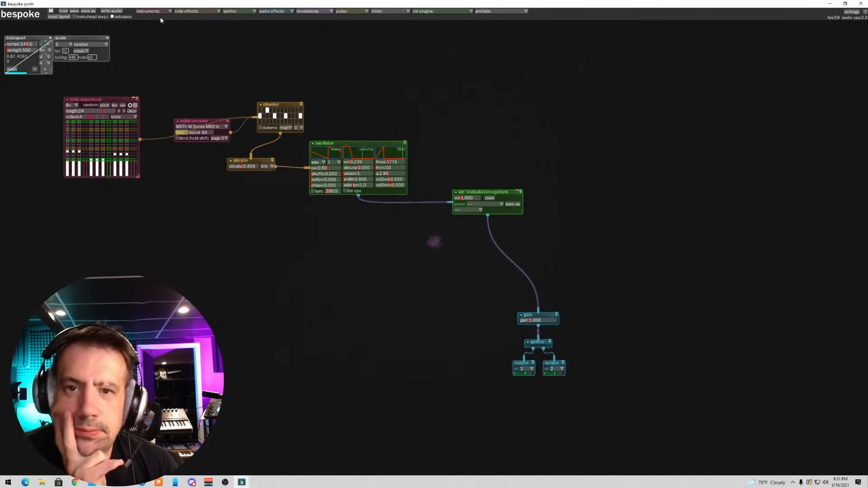
- Add a drum sequencer in the empty area above the reverb module
{"action": "left_click", "coordinate": [189, 11]}
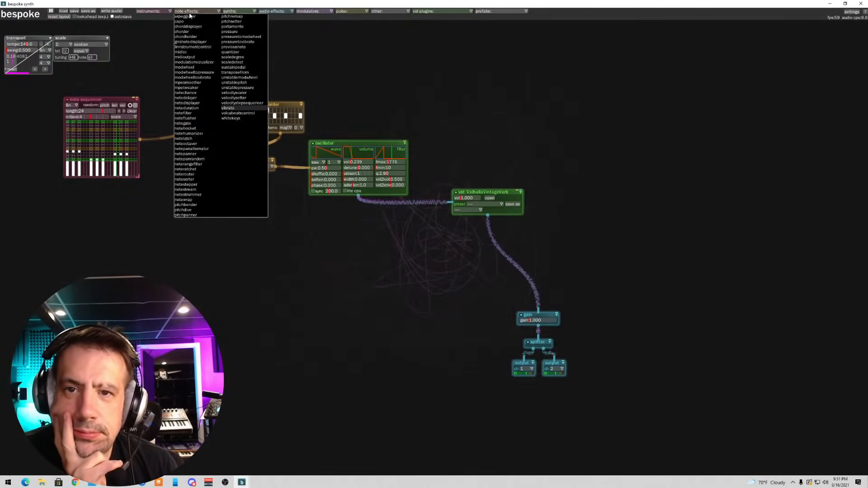
{"action": "left_click", "coordinate": [157, 12]}
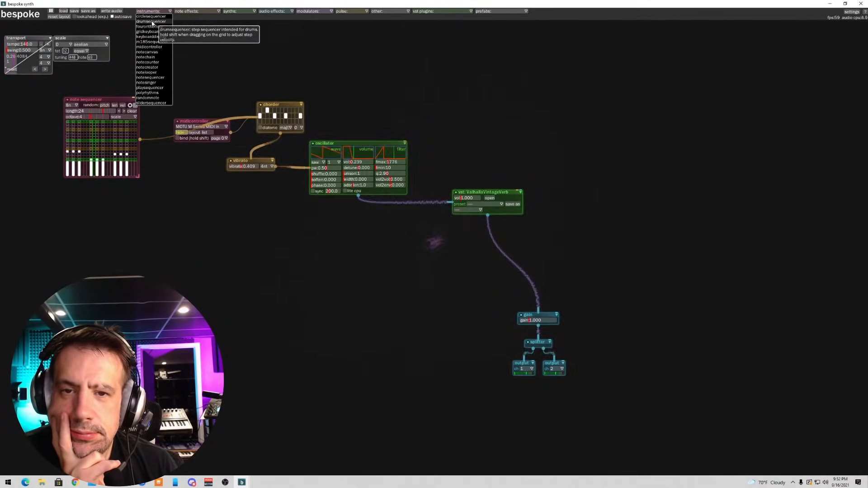
{"action": "left_click", "coordinate": [151, 21]}
{"action": "left_click", "coordinate": [462, 34]}
- Add a drumplayer, patch its output into the gain and feed it from the drum sequencer
{"action": "left_click", "coordinate": [237, 11]}
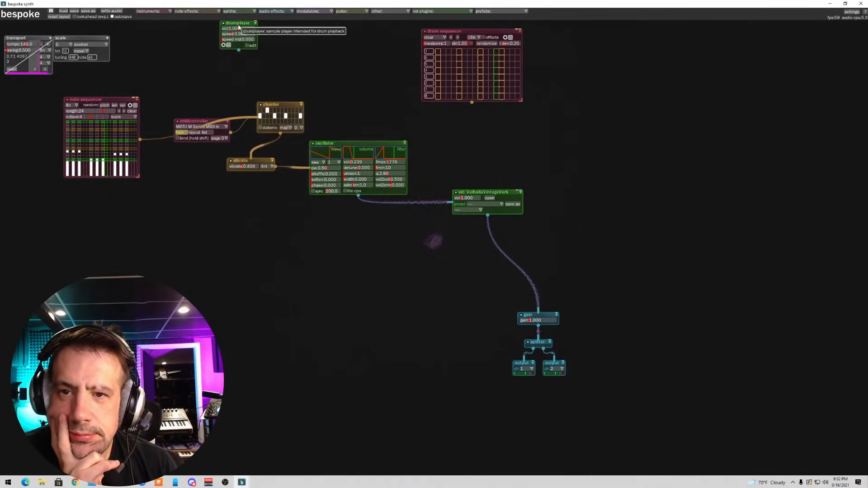
{"action": "left_click_drag", "start_coordinate": [237, 23], "coordinate": [625, 222]}
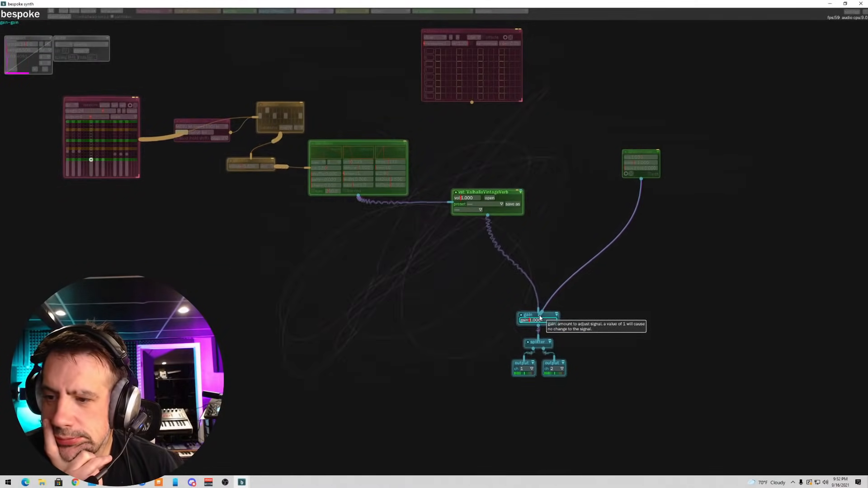
{"action": "left_click_drag", "start_coordinate": [540, 318], "coordinate": [538, 320]}
{"action": "left_click_drag", "start_coordinate": [470, 103], "coordinate": [656, 155]}
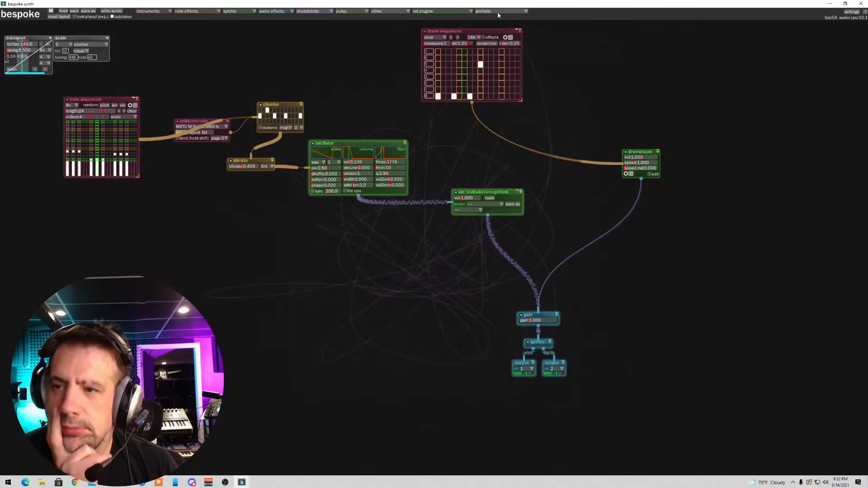
- Fill row 6 of the drum sequencer on every step and adjust the playback speed of the drumplayer's sample 6
{"action": "left_click_drag", "start_coordinate": [438, 59], "coordinate": [526, 60]}
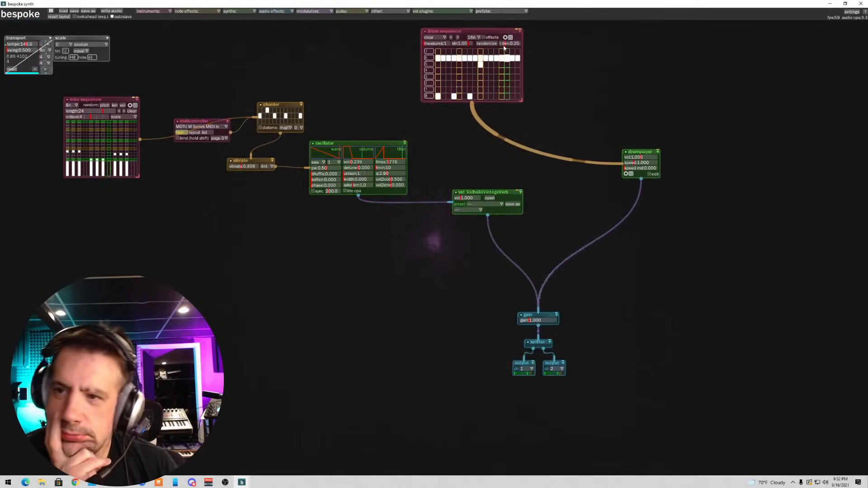
{"action": "left_click", "coordinate": [650, 174]}
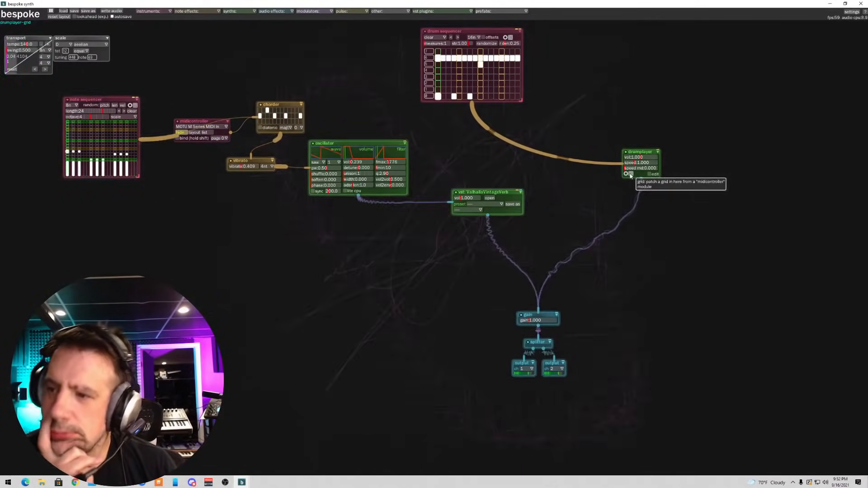
{"action": "left_click", "coordinate": [691, 243]}
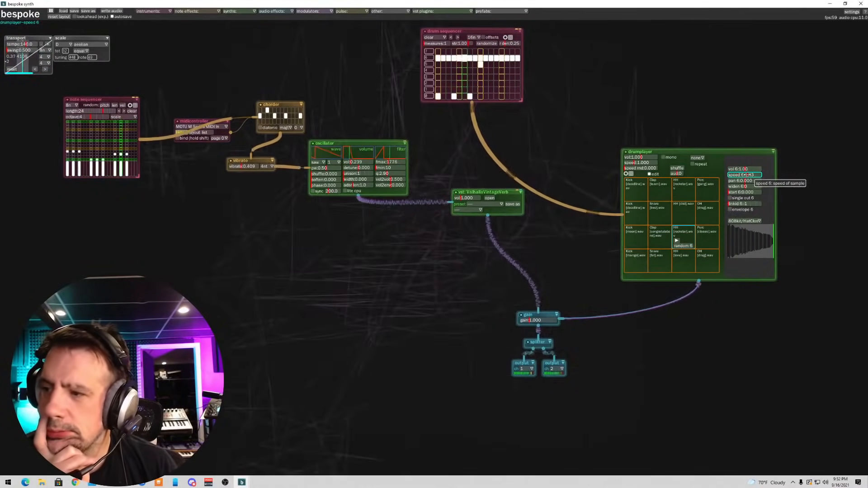
- Move the kick pattern to row 4 of the drum sequencer on steps 1, 4 and 7, keeping only step 1 in row 0
{"action": "left_click", "coordinate": [636, 260]}
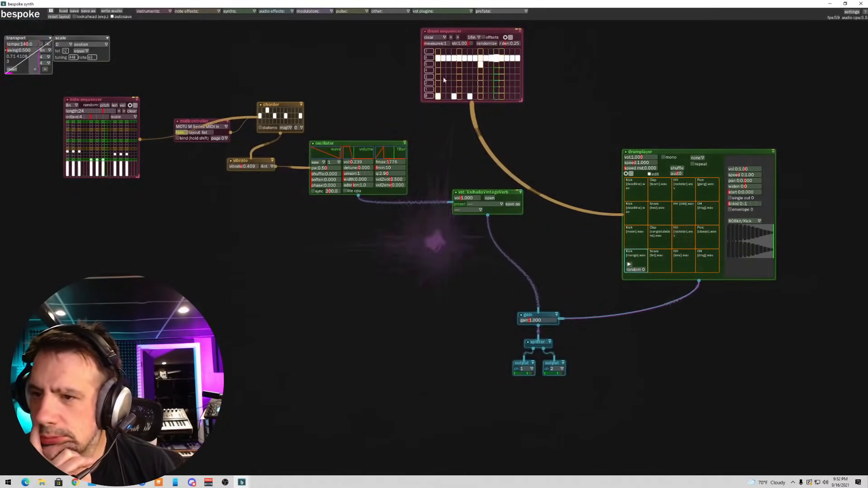
{"action": "left_click", "coordinate": [458, 70]}
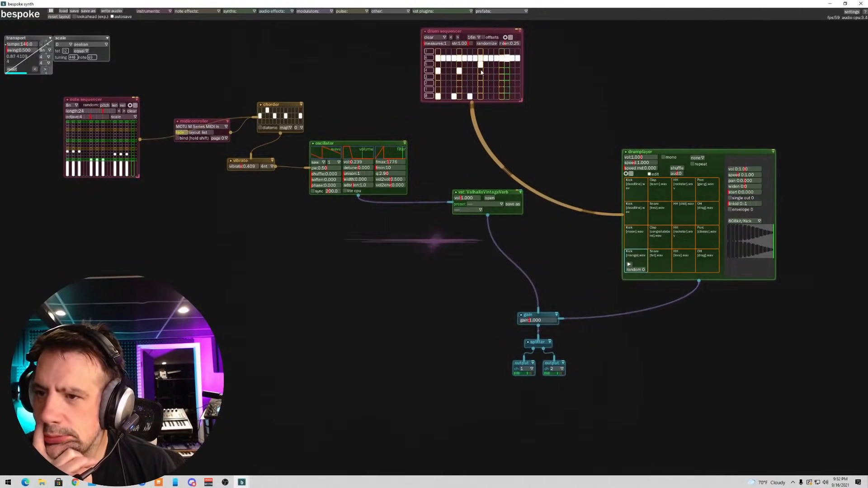
{"action": "left_click", "coordinate": [454, 97]}
{"action": "left_click", "coordinate": [469, 97]}
{"action": "left_click", "coordinate": [482, 72]}
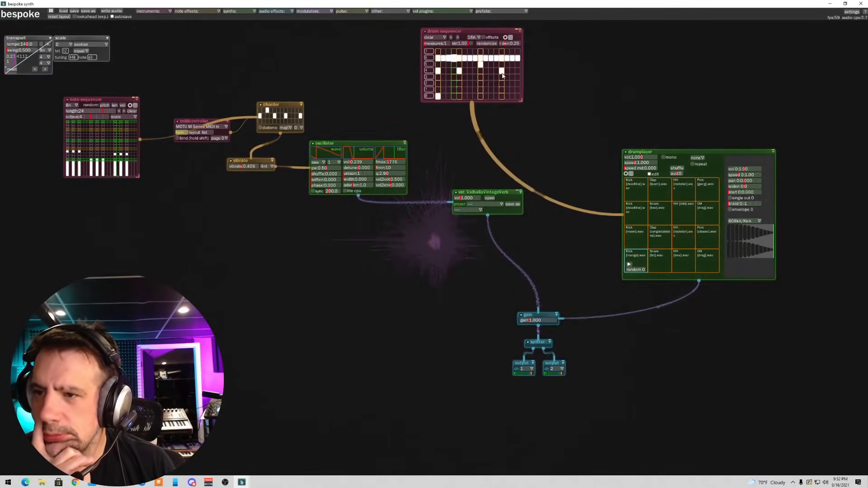
{"action": "left_click", "coordinate": [459, 73]}
{"action": "left_click", "coordinate": [471, 71]}
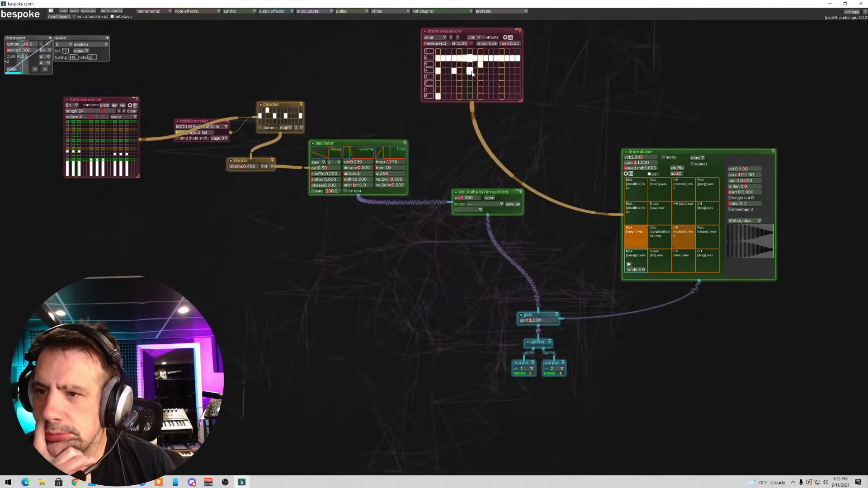
- Raise the volume of the drumplayer's sample 4 kick to 1.47 and lower the speed of the sample 5 clap to 0.80
{"action": "left_click", "coordinate": [628, 239]}
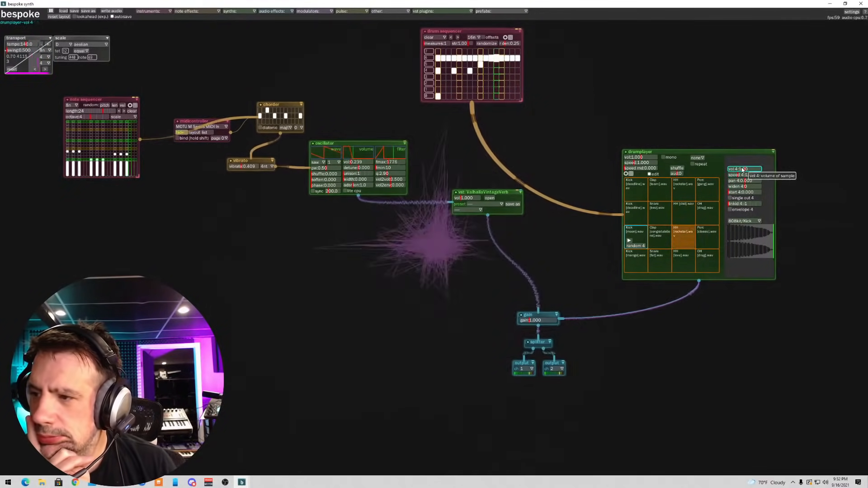
{"action": "left_click_drag", "start_coordinate": [751, 169], "coordinate": [752, 170]}
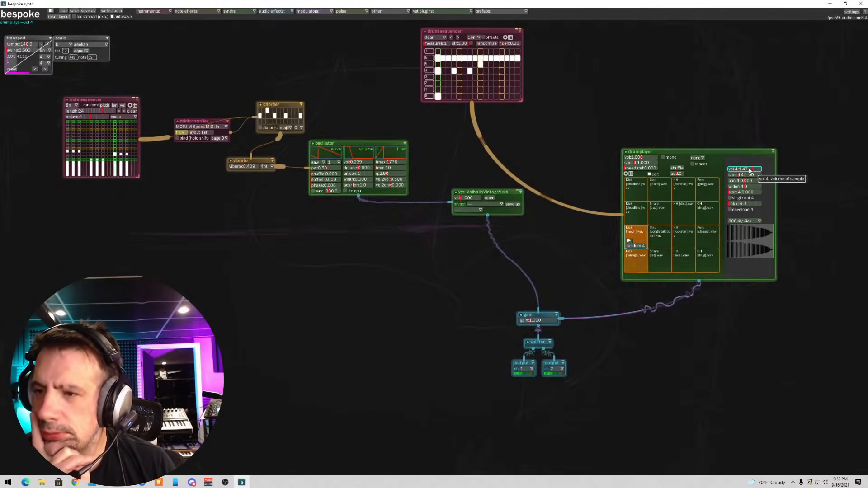
{"action": "left_click", "coordinate": [480, 66]}
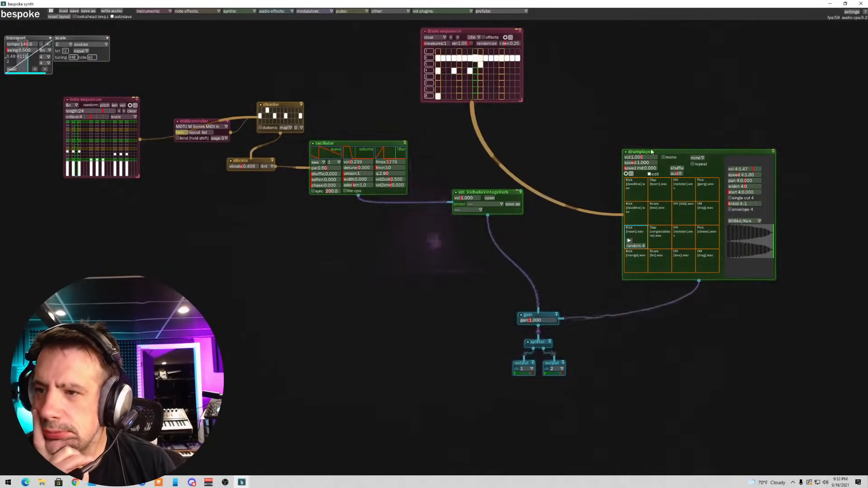
{"action": "left_click", "coordinate": [713, 240]}
{"action": "left_click", "coordinate": [658, 236]}
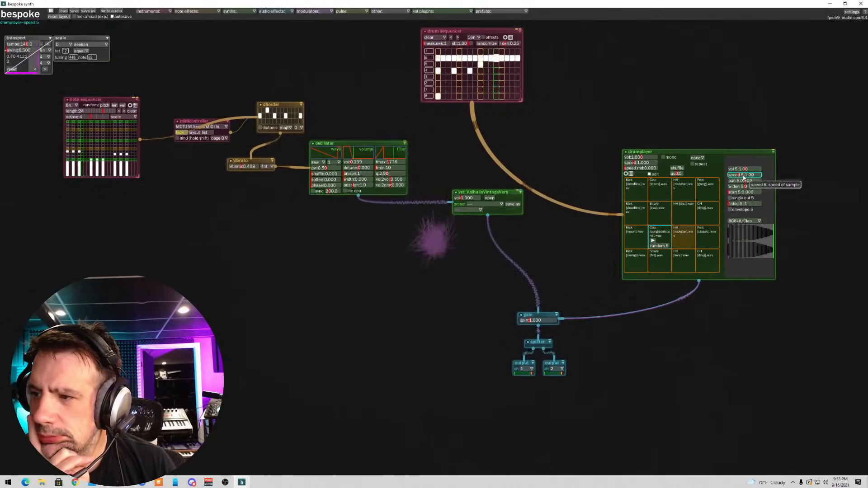
{"action": "left_click_drag", "start_coordinate": [740, 175], "coordinate": [733, 179]}
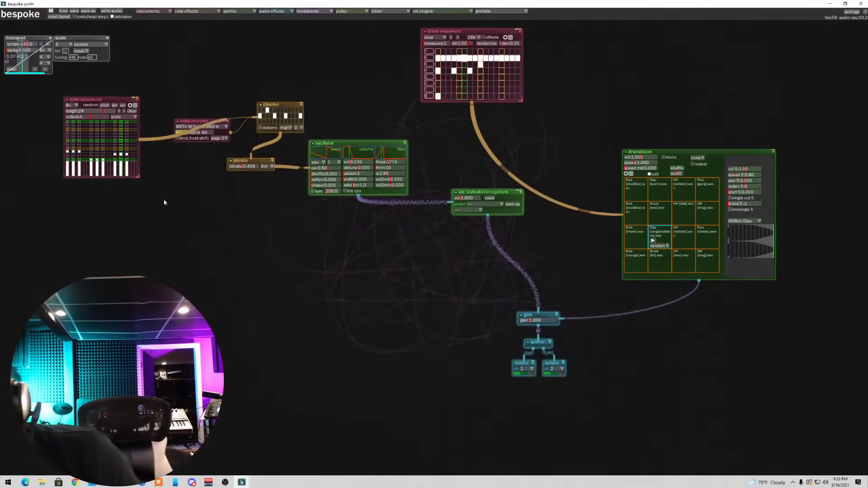
- Raise the transport tempo to about 153
{"action": "left_click_drag", "start_coordinate": [27, 45], "coordinate": [29, 49]}
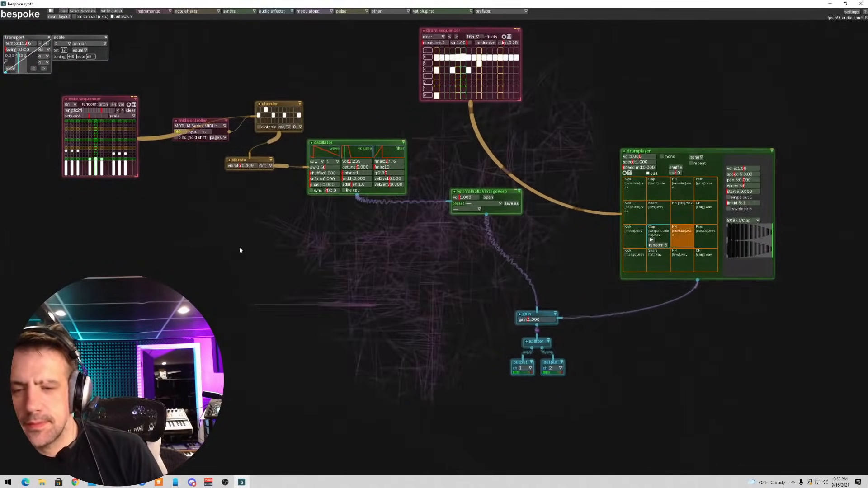
{"action": "scroll", "coordinate": [203, 242], "scroll_direction": "down", "scroll_amount": 1}
{"action": "scroll", "coordinate": [203, 243], "scroll_direction": "down", "scroll_amount": 1}
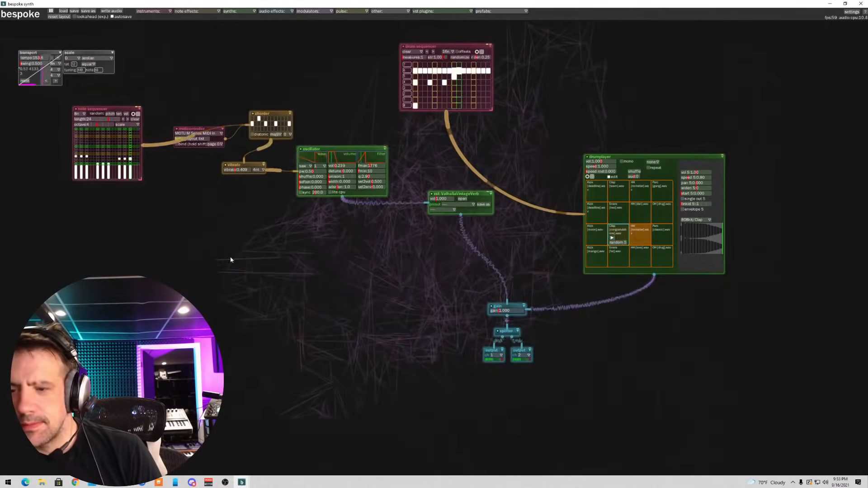
- Disable the oscillator that feeds the Valhalla reverb
{"action": "left_click", "coordinate": [149, 11]}
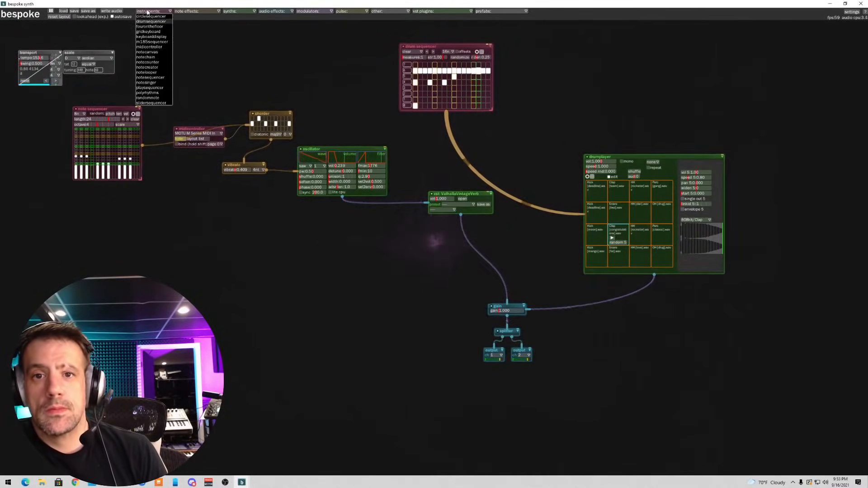
{"action": "left_click", "coordinate": [239, 11]}
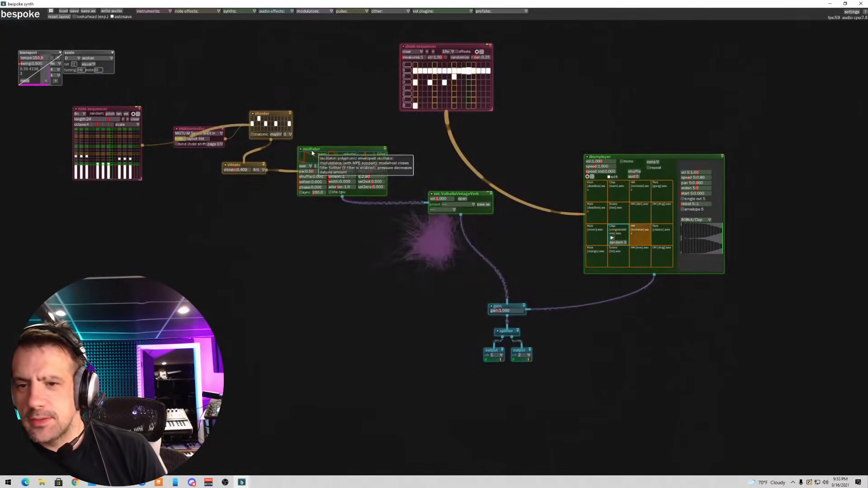
{"action": "left_click", "coordinate": [301, 150]}
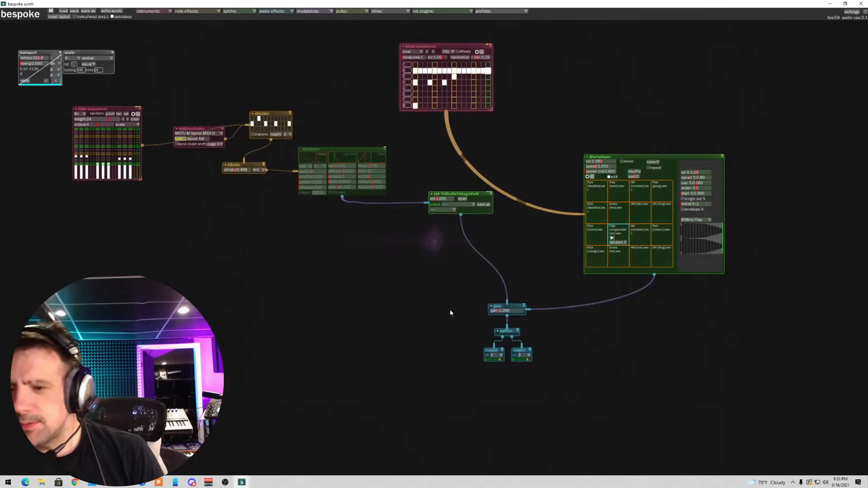
- Add an effectchain below the drumplayer and patch it between the drumplayer's output and the gain
{"action": "key", "text": "e"}
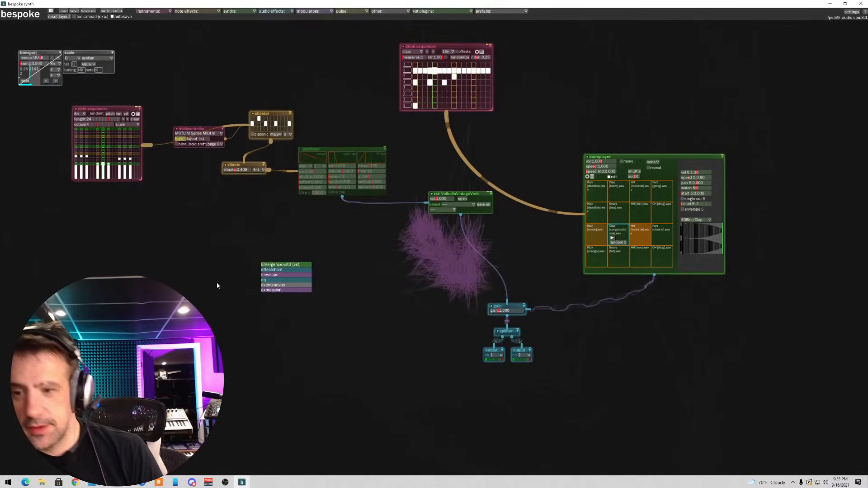
{"action": "left_click", "coordinate": [273, 270]}
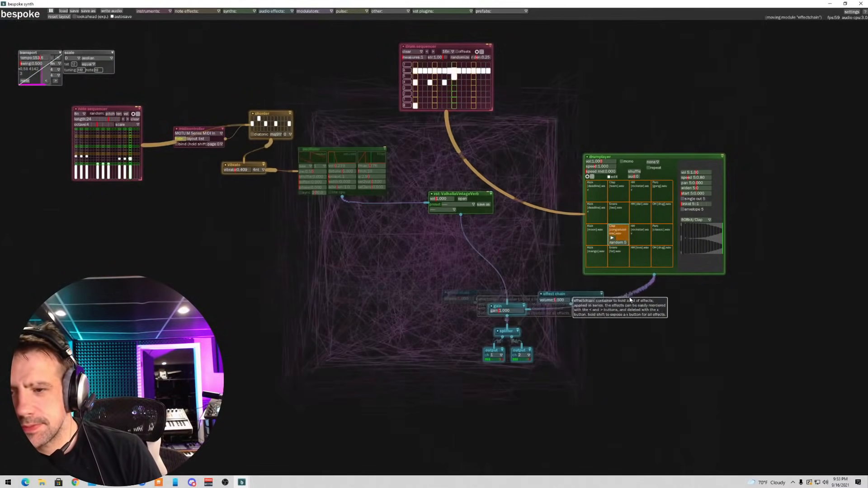
{"action": "left_click_drag", "start_coordinate": [618, 338], "coordinate": [619, 337]}
{"action": "mouse_move", "coordinate": [528, 312]}
{"action": "left_mouse_down"}
{"action": "mouse_move", "coordinate": [647, 334]}
{"action": "mouse_move", "coordinate": [631, 340]}
{"action": "mouse_move", "coordinate": [514, 308]}
{"action": "left_mouse_up"}
- Add a distortion effect to the effect chain with type warm, clip about 0.715 and preamp about 3.85
{"action": "left_click", "coordinate": [635, 341]}
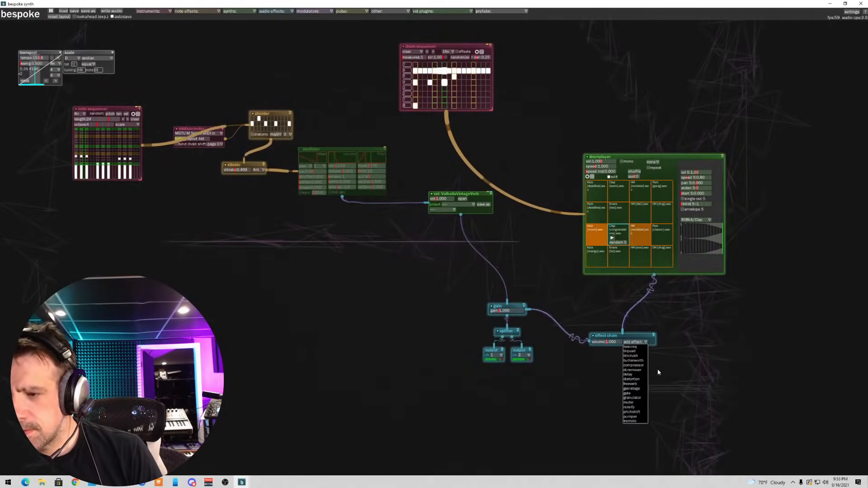
{"action": "left_click", "coordinate": [634, 379]}
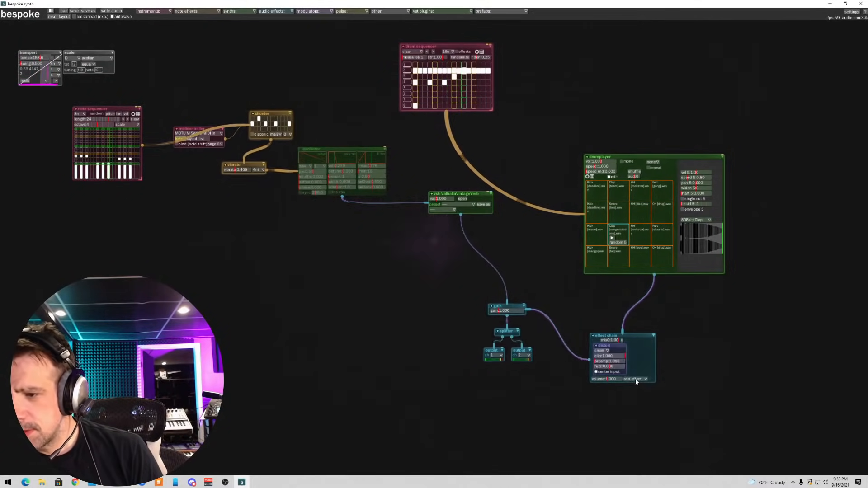
{"action": "left_click", "coordinate": [600, 350]}
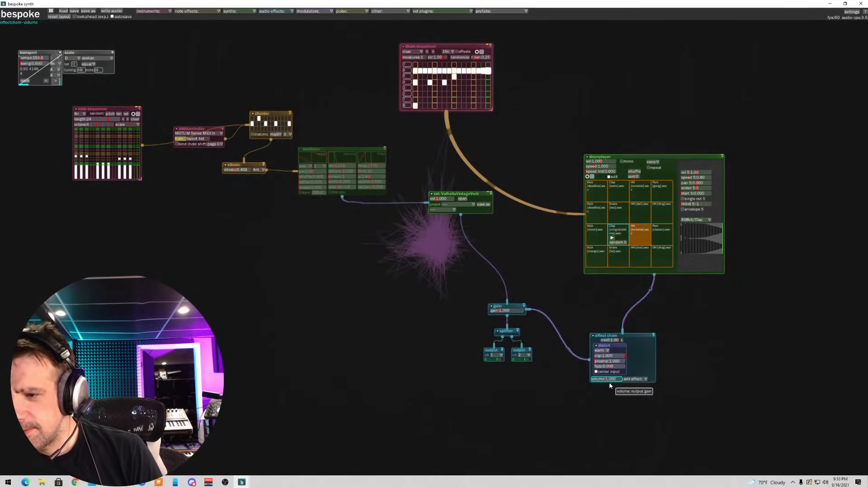
{"action": "left_click", "coordinate": [609, 356]}
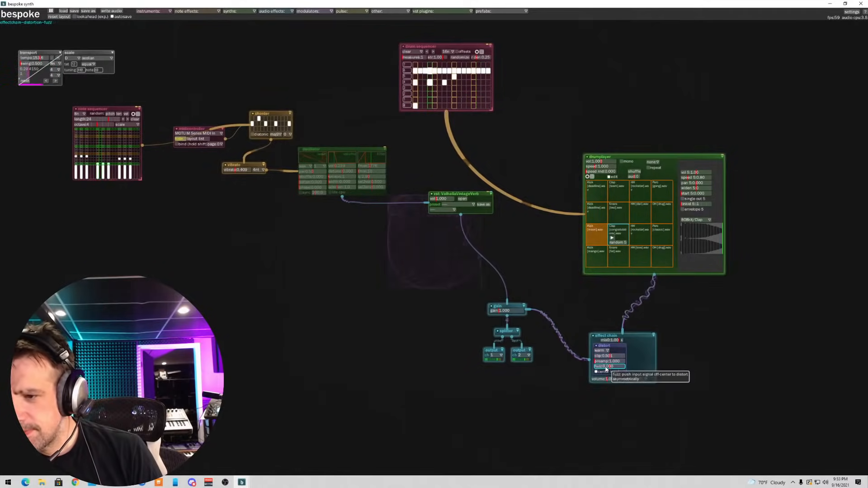
{"action": "left_click", "coordinate": [615, 356]}
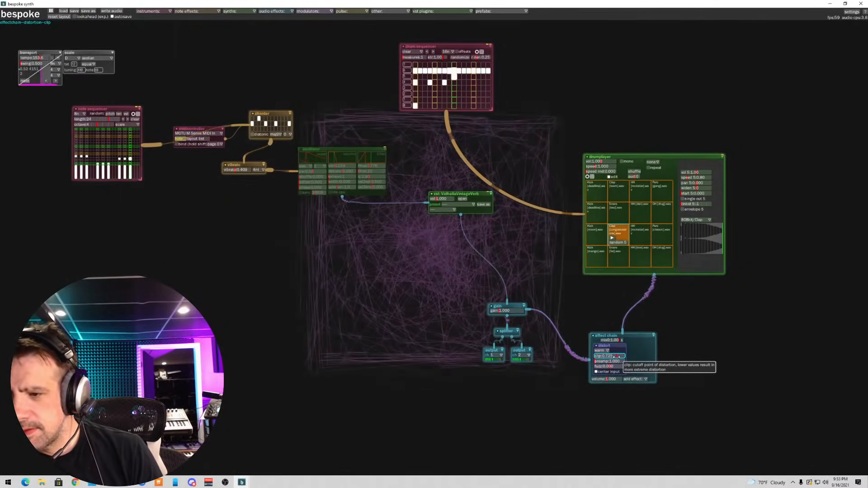
{"action": "left_click", "coordinate": [617, 361]}
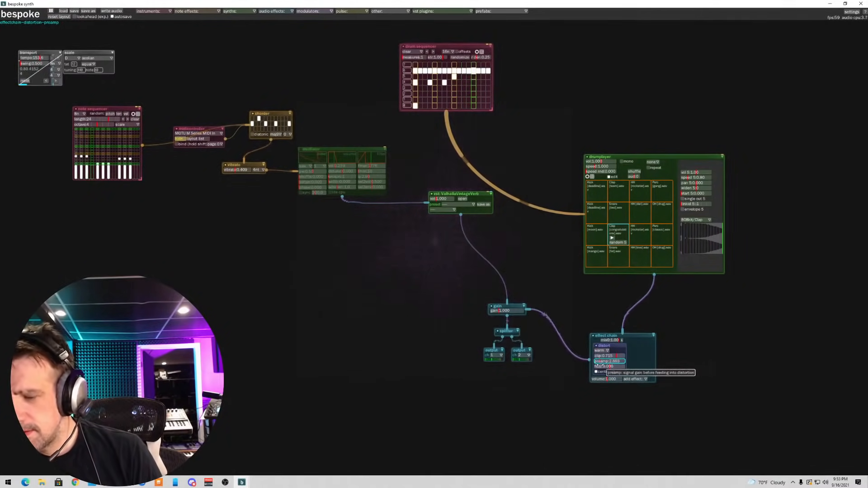
{"action": "left_click_drag", "start_coordinate": [601, 366], "coordinate": [604, 365]}
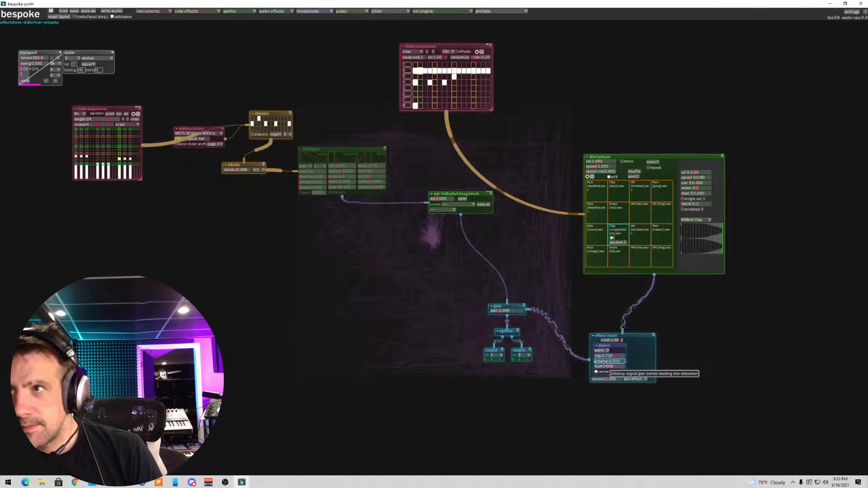
- Add a freeverb effect after the distortion, lower its wet level to about 0.229 and reduce its room size
{"action": "left_click", "coordinate": [638, 379]}
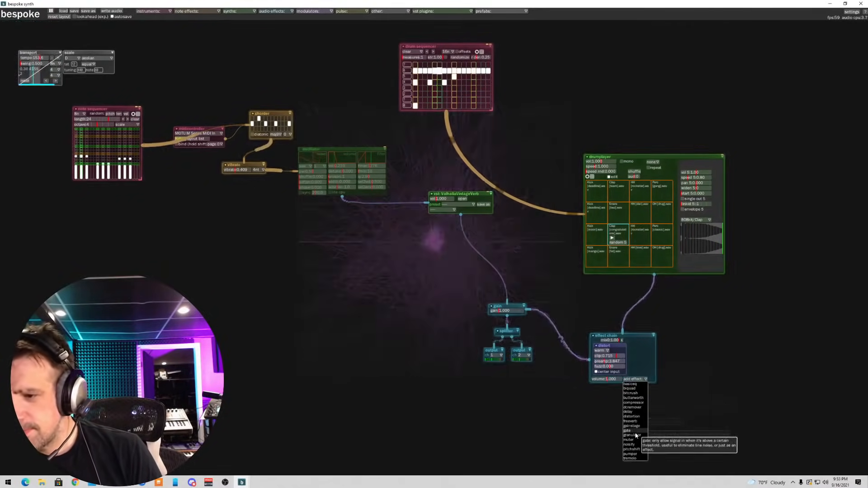
{"action": "left_click", "coordinate": [629, 421]}
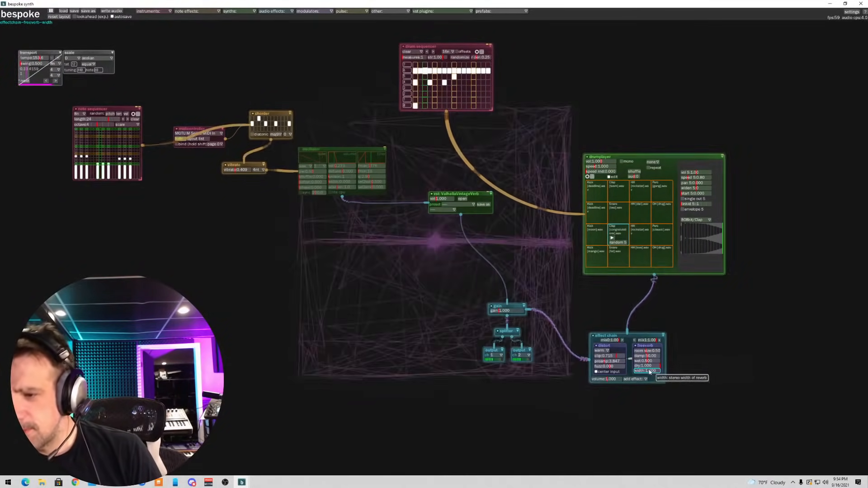
{"action": "left_click_drag", "start_coordinate": [646, 361], "coordinate": [668, 351]}
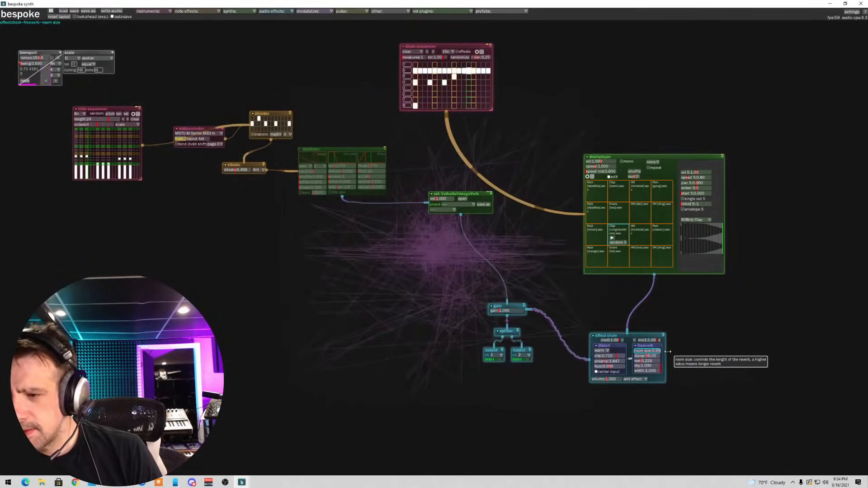
{"action": "left_click_drag", "start_coordinate": [668, 351], "coordinate": [643, 347]}
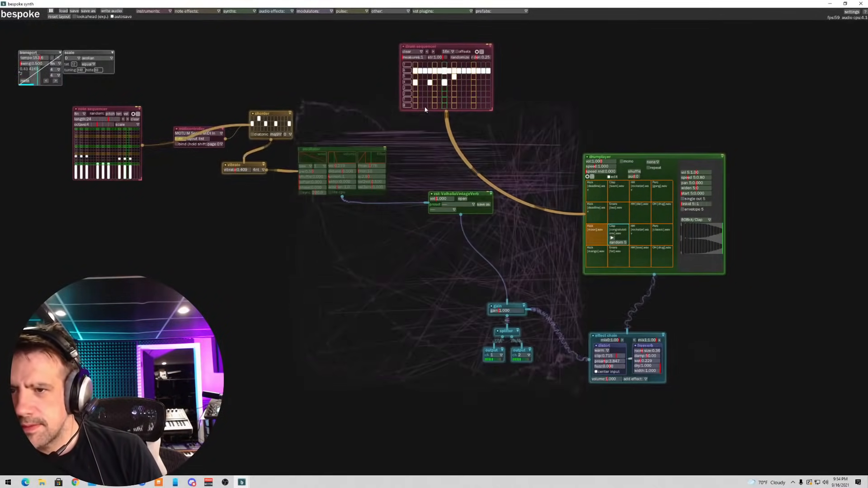
- Move the row 0 hit of the drum sequencer to step 3 and lower the speed of the drumplayer's sample 4 kick
{"action": "left_click", "coordinate": [425, 106]}
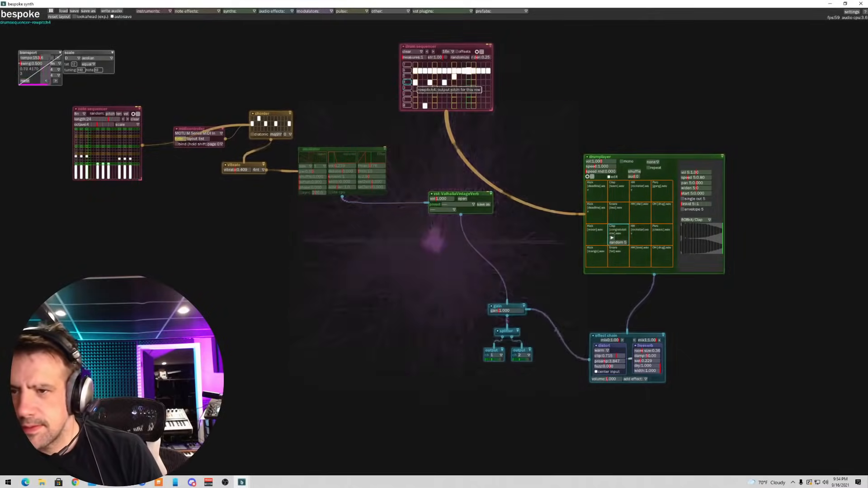
{"action": "left_click", "coordinate": [596, 232]}
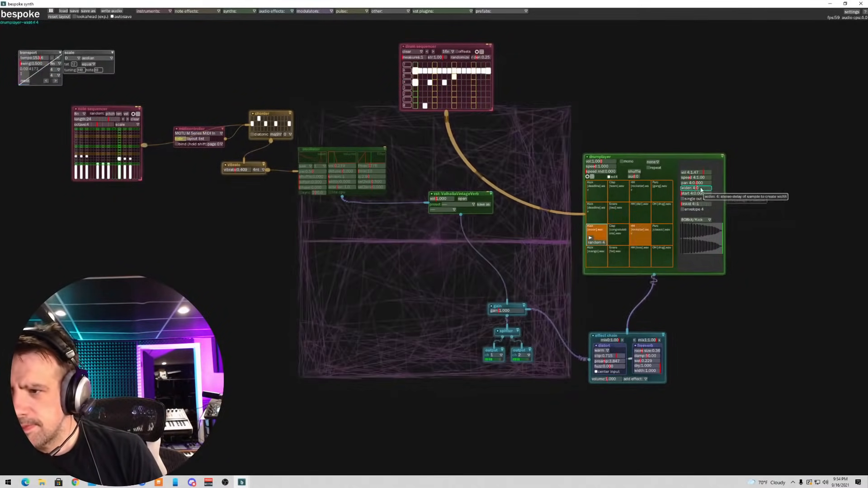
{"action": "left_click_drag", "start_coordinate": [686, 178], "coordinate": [692, 178]}
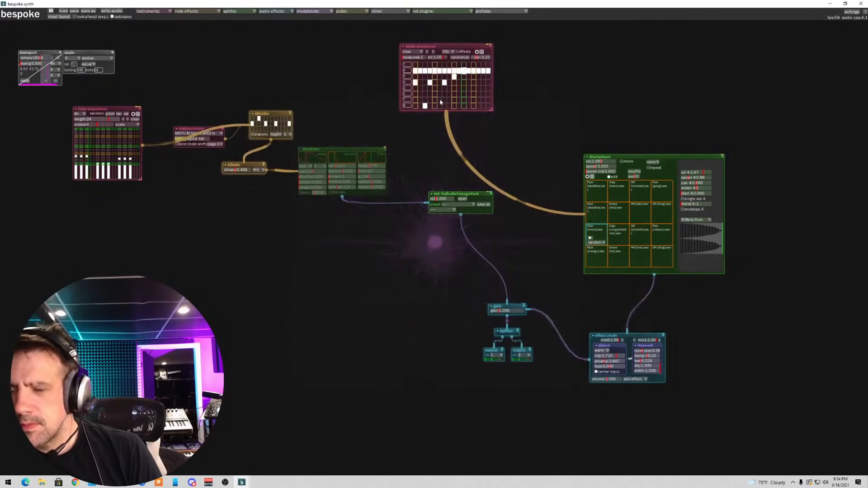
- Place a hit in row 7 of the drum sequencer on step 6
{"action": "left_click", "coordinate": [439, 89]}
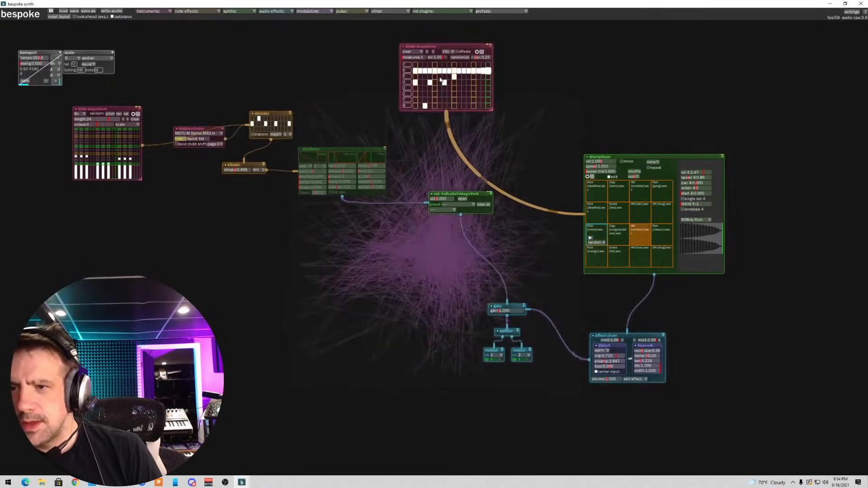
{"action": "left_click", "coordinate": [440, 78]}
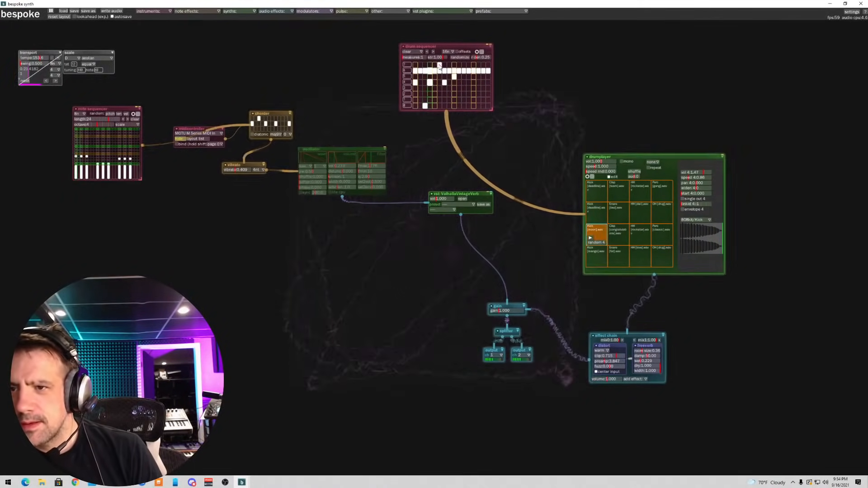
{"action": "left_click", "coordinate": [439, 66]}
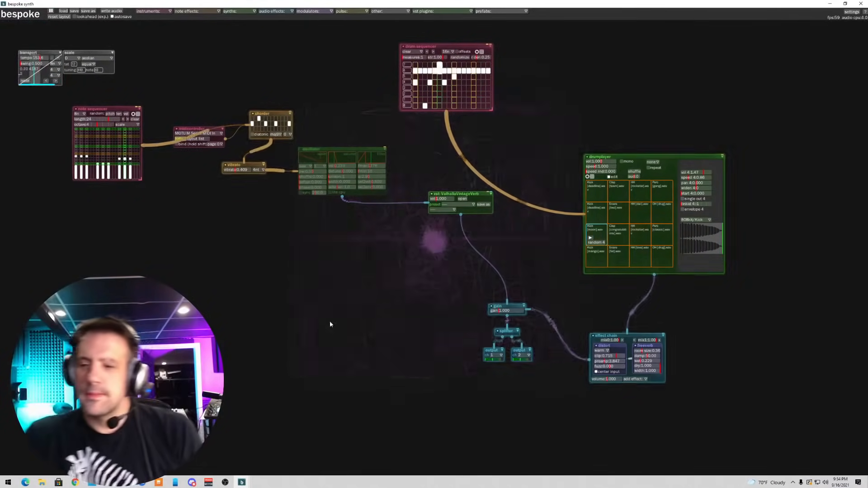
- Disable the drumplayer and add a second oscillator in the empty area below the vibrato module
{"action": "left_click", "coordinate": [587, 158]}
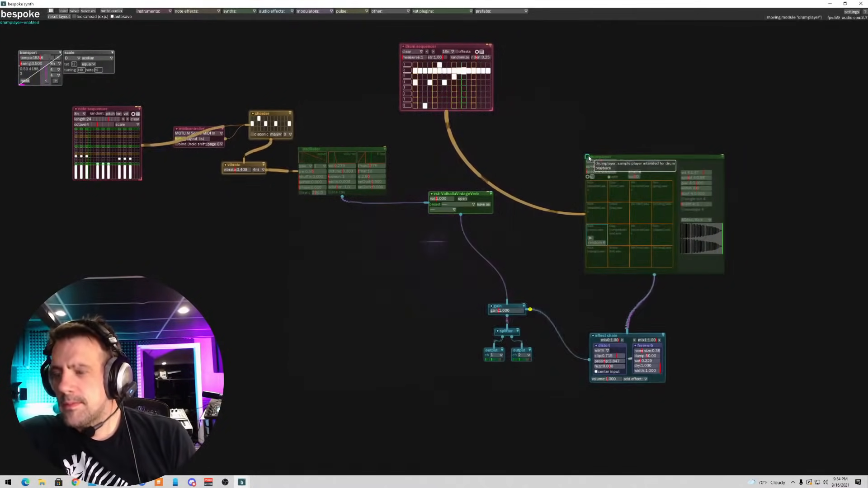
{"action": "left_click", "coordinate": [156, 11]}
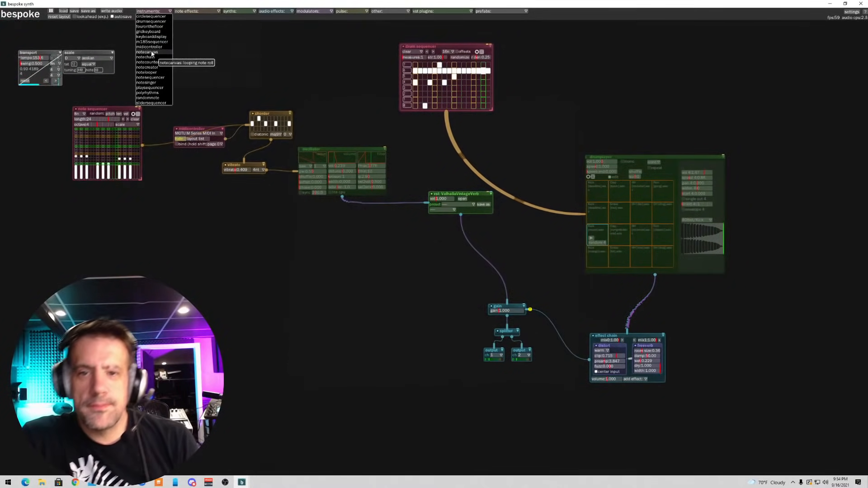
{"action": "left_click", "coordinate": [180, 11]}
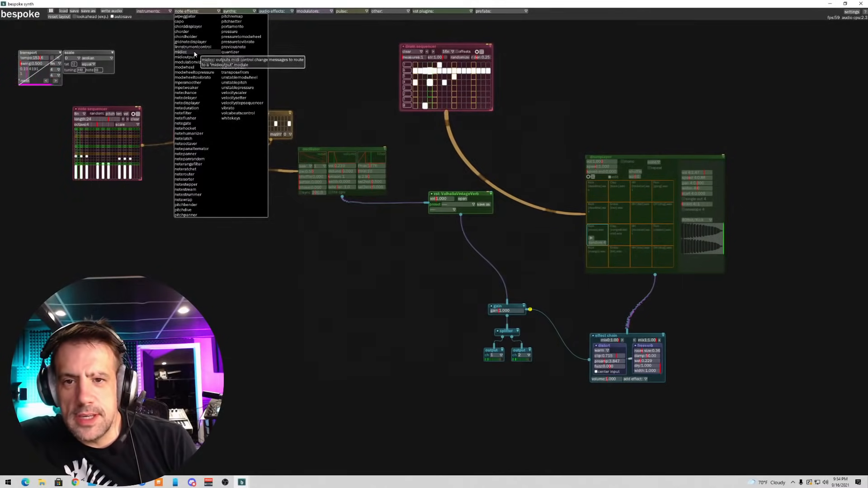
{"action": "left_click", "coordinate": [246, 10]}
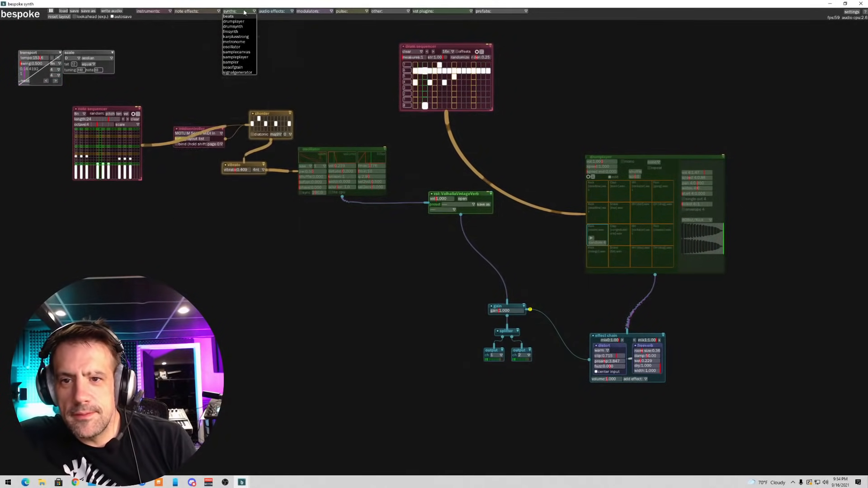
{"action": "left_click", "coordinate": [233, 47]}
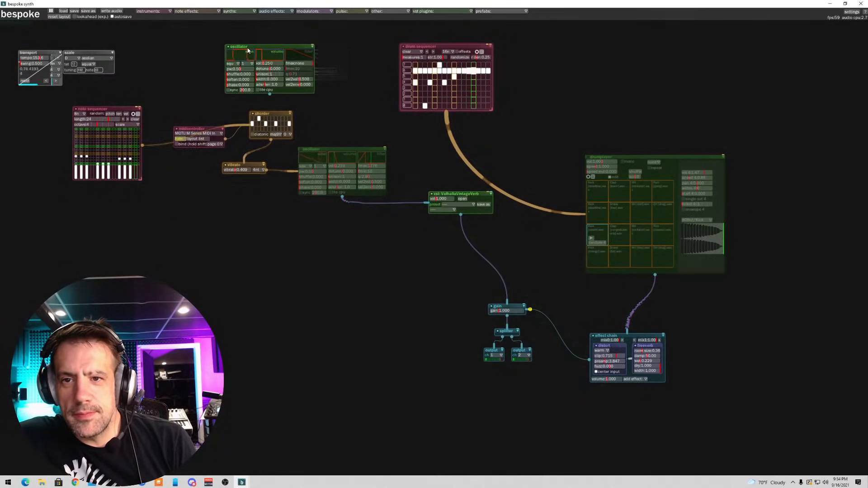
{"action": "left_click", "coordinate": [235, 253]}
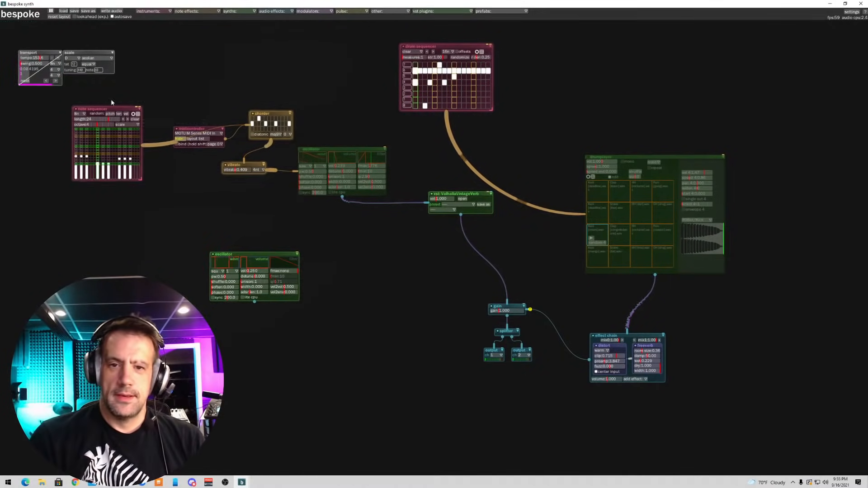
- Route the second oscillator's output into the gain module, set its waveform to sin and move the oscillator slightly up
{"action": "left_click_drag", "start_coordinate": [255, 302], "coordinate": [257, 318]}
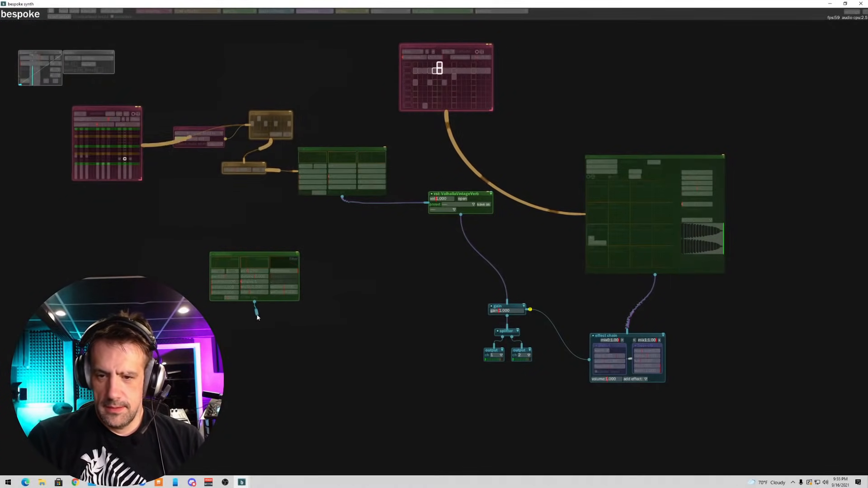
{"action": "left_click_drag", "start_coordinate": [505, 302], "coordinate": [507, 307]}
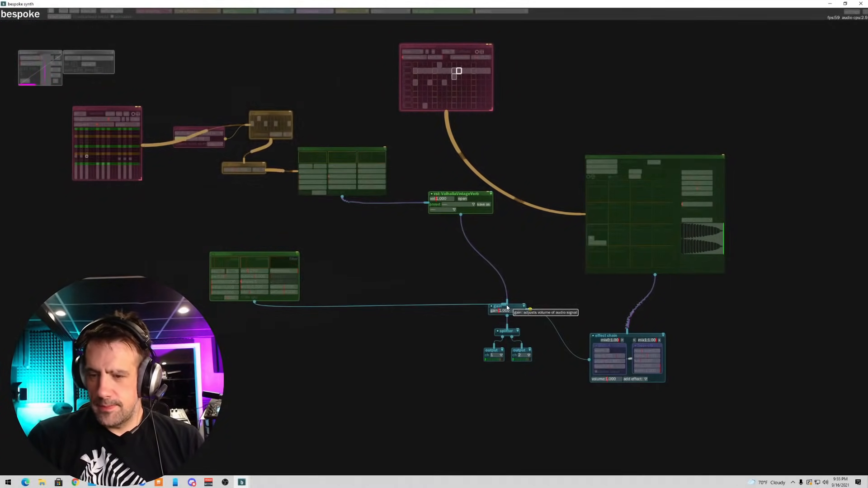
{"action": "left_click", "coordinate": [215, 276]}
{"action": "left_click_drag", "start_coordinate": [221, 254], "coordinate": [212, 231]}
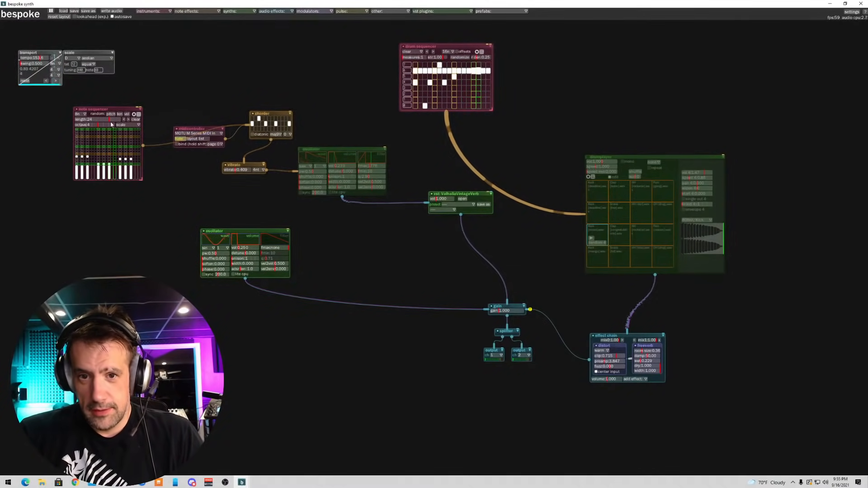
- Duplicate the note sequencer, connect the copy to the second oscillator and place it beside that oscillator
{"action": "left_click_drag", "start_coordinate": [76, 177], "coordinate": [98, 196]}
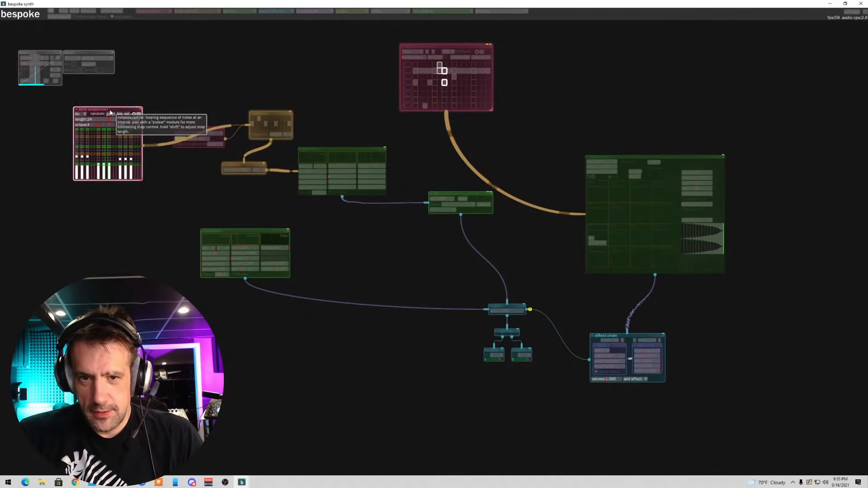
{"action": "left_click_drag", "start_coordinate": [110, 112], "coordinate": [106, 270]}
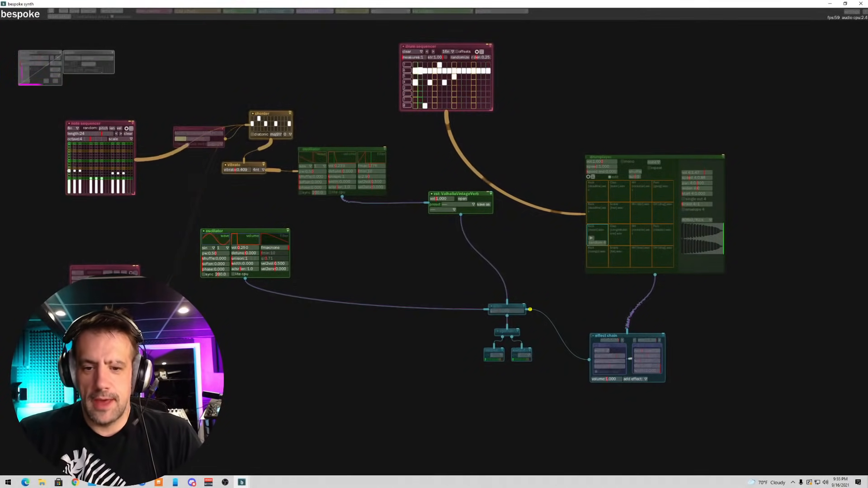
{"action": "left_click_drag", "start_coordinate": [163, 241], "coordinate": [162, 242]}
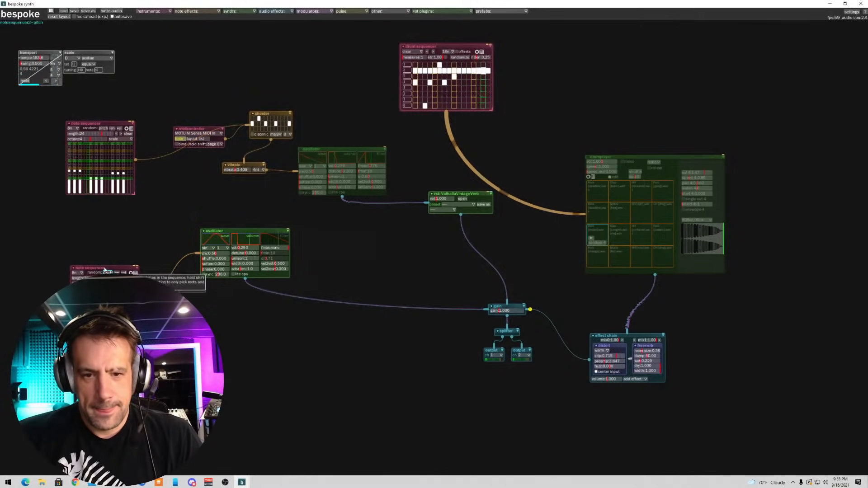
{"action": "left_click_drag", "start_coordinate": [99, 267], "coordinate": [121, 222]}
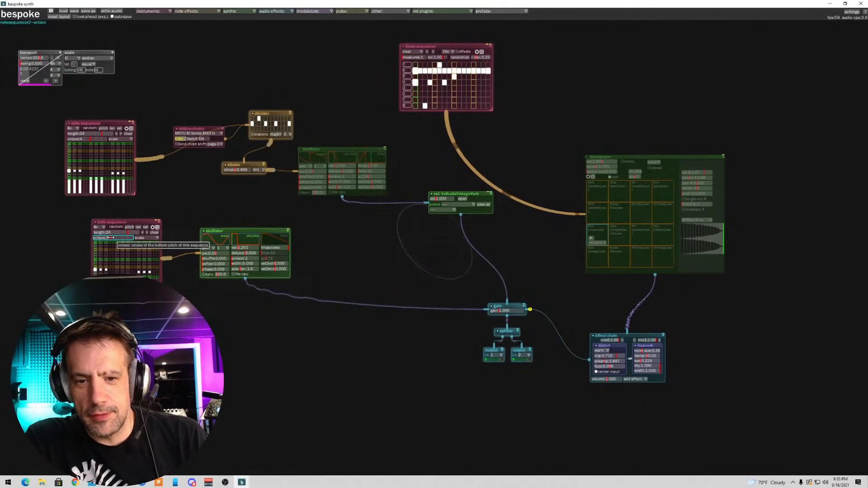
- Lower the copied note sequencer's octave to 2 and raise the second oscillator's volume to about 0.623
{"action": "left_click_drag", "start_coordinate": [111, 238], "coordinate": [109, 239]}
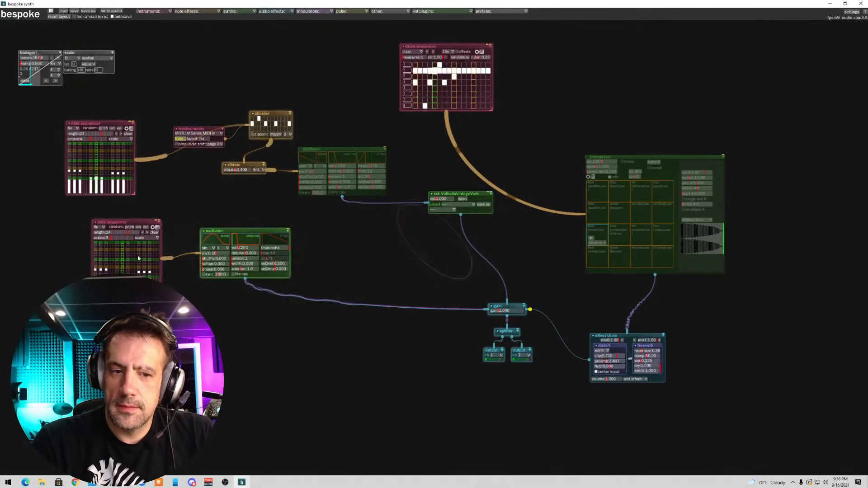
{"action": "left_click_drag", "start_coordinate": [109, 237], "coordinate": [105, 238]}
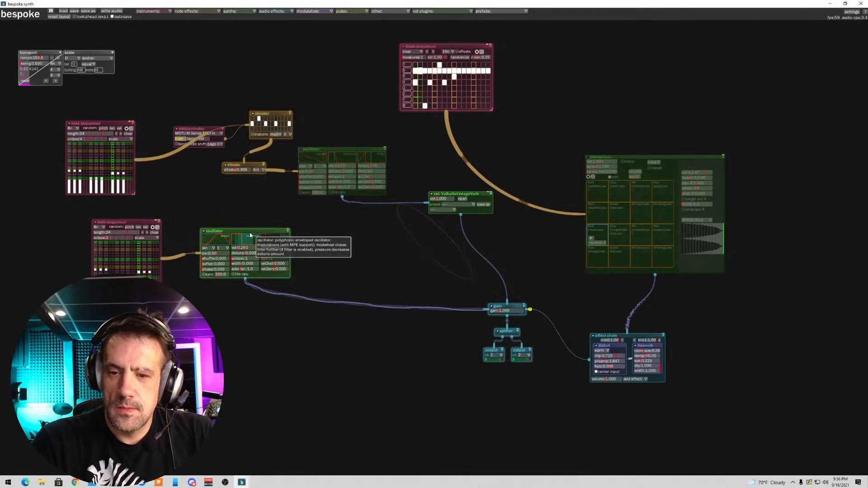
{"action": "left_click_drag", "start_coordinate": [245, 247], "coordinate": [248, 247]}
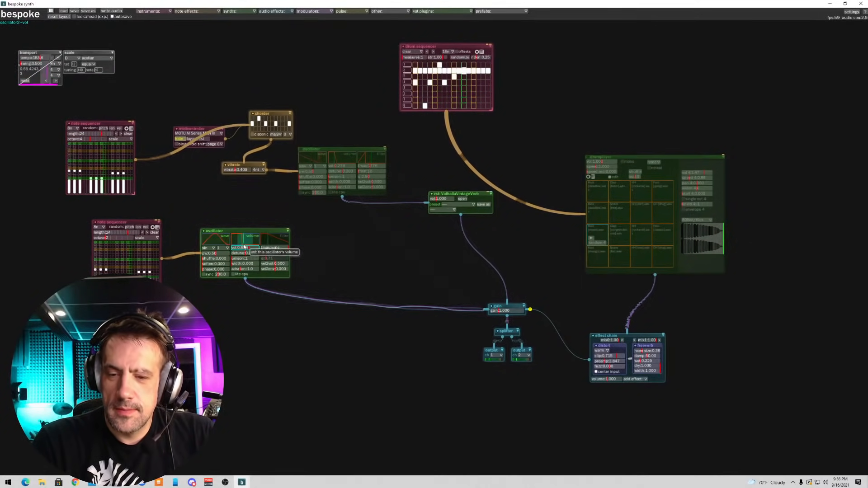
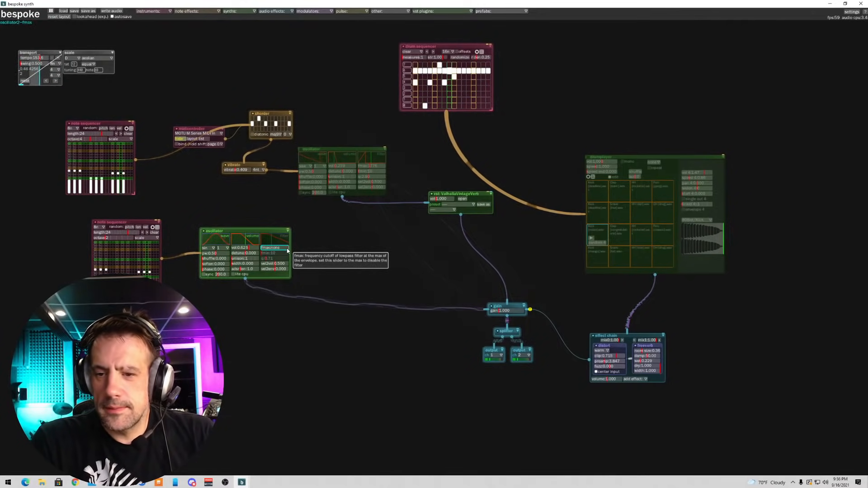
- Try turning off the mono option in the second oscillator's settings, and restore it
{"action": "left_click", "coordinate": [288, 231]}
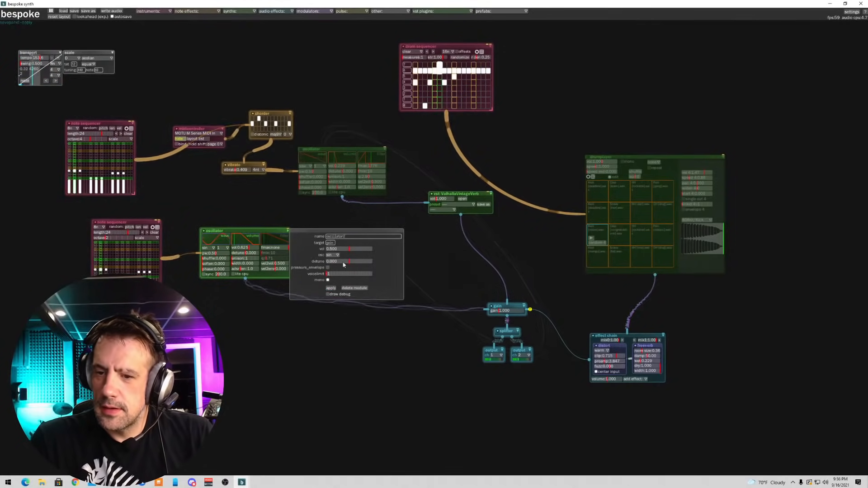
{"action": "left_click", "coordinate": [332, 288]}
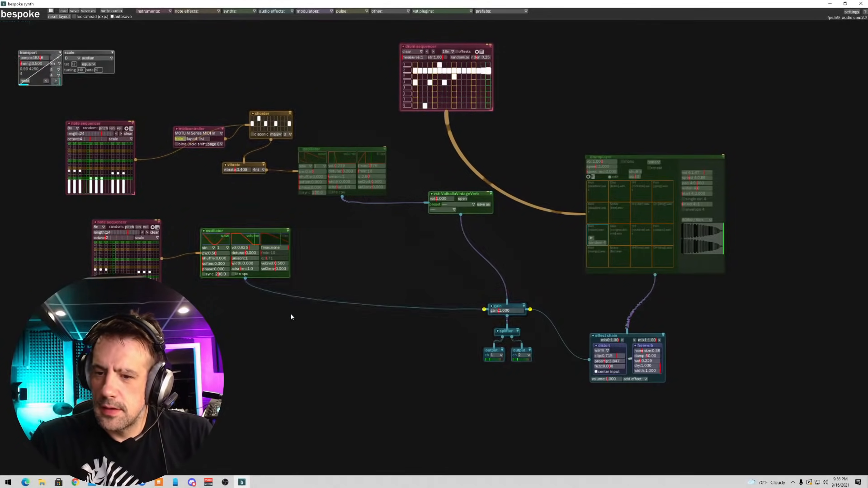
{"action": "left_click", "coordinate": [288, 231]}
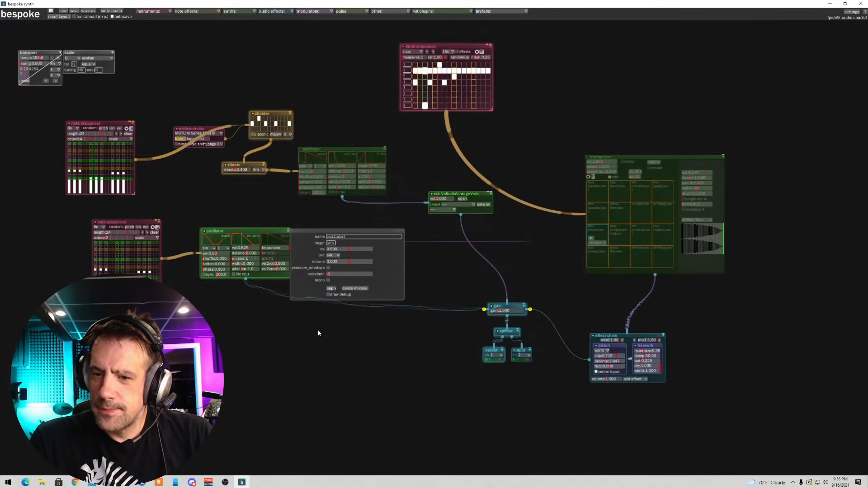
{"action": "left_click", "coordinate": [291, 322]}
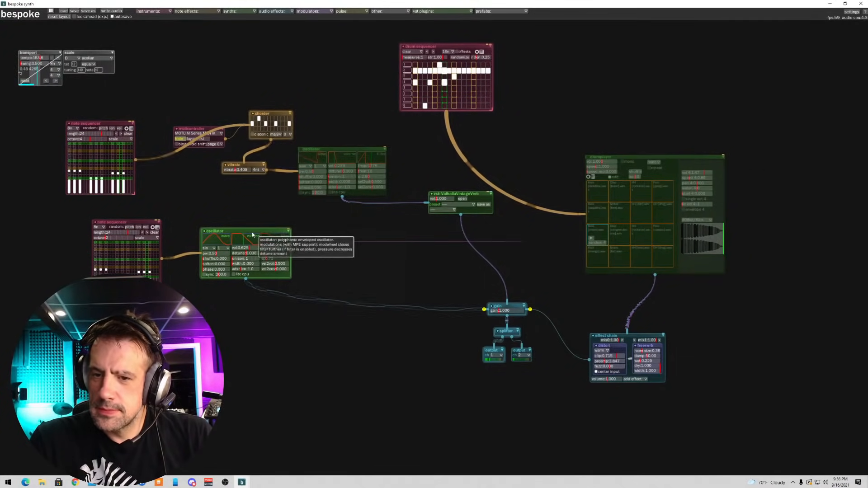
{"action": "left_click", "coordinate": [289, 232]}
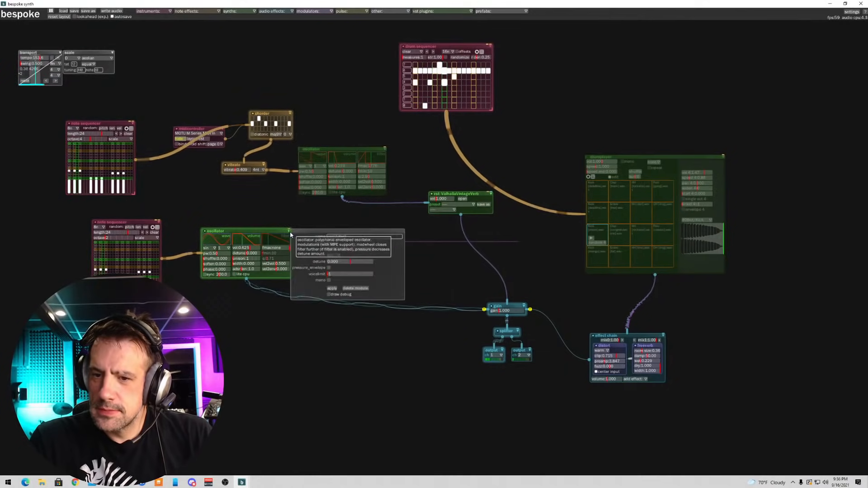
{"action": "left_click", "coordinate": [331, 288]}
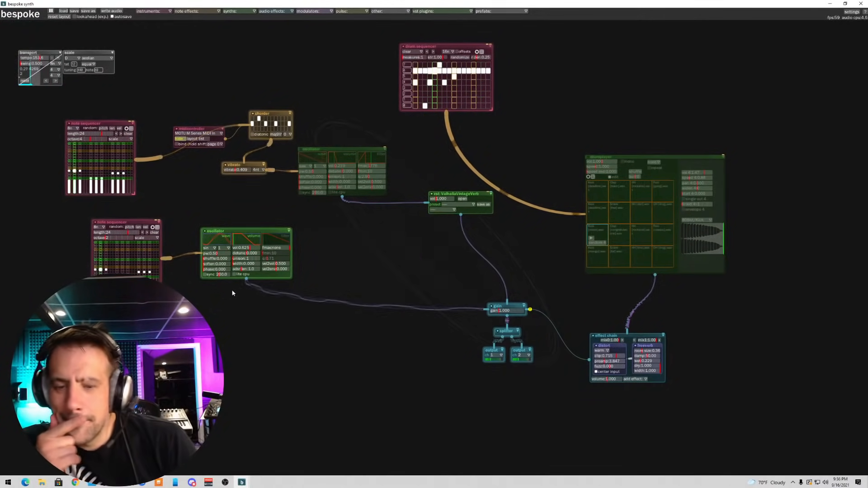
- Set the second oscillator's pw to 0.47 and volume to about 0.67, and enable the first oscillator with fmax about 1503
{"action": "left_click_drag", "start_coordinate": [219, 254], "coordinate": [250, 247]}
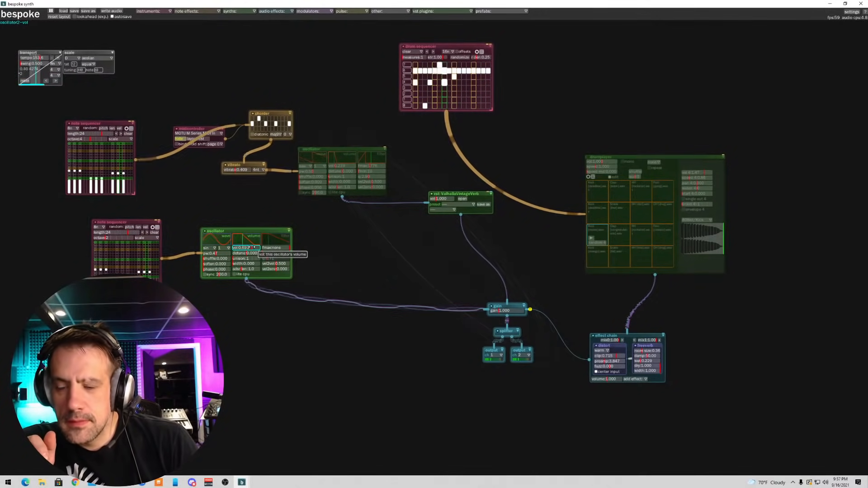
{"action": "left_click", "coordinate": [301, 150]}
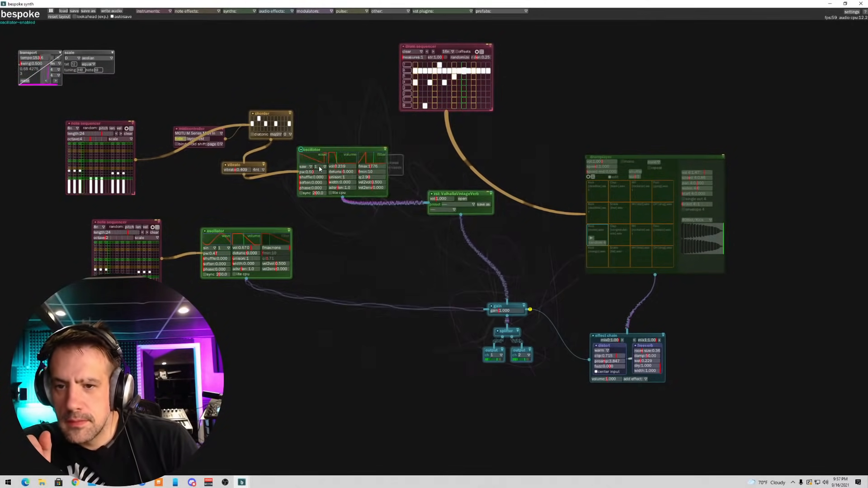
{"action": "left_click_drag", "start_coordinate": [375, 172], "coordinate": [371, 167]}
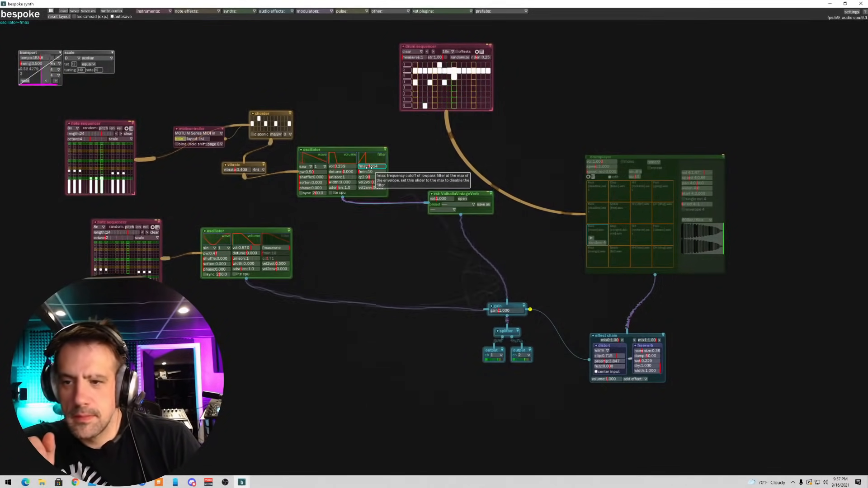
- Set the ValhallaVintageVerb low cut to 340 Hz and its mix to 17.6 %, and put the plugin window away
{"action": "left_click", "coordinate": [462, 198]}
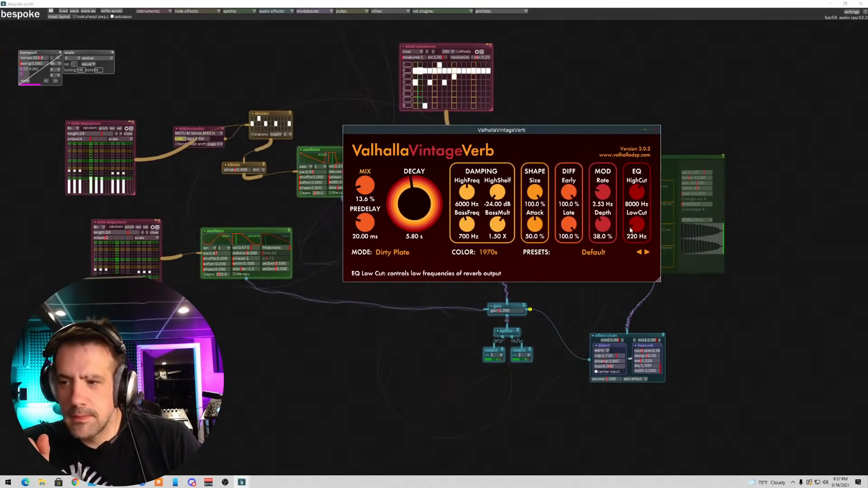
{"action": "left_click_drag", "start_coordinate": [633, 225], "coordinate": [632, 221]}
{"action": "left_click_drag", "start_coordinate": [363, 187], "coordinate": [362, 182]}
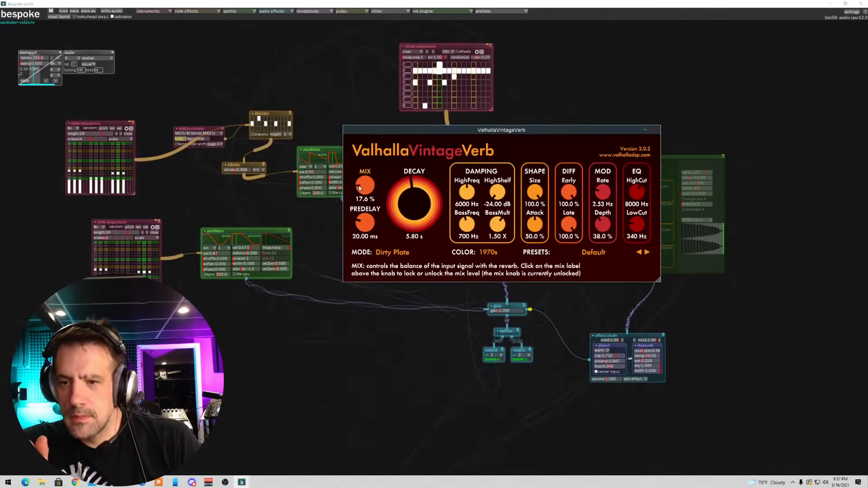
{"action": "left_click_drag", "start_coordinate": [419, 129], "coordinate": [285, 286]}
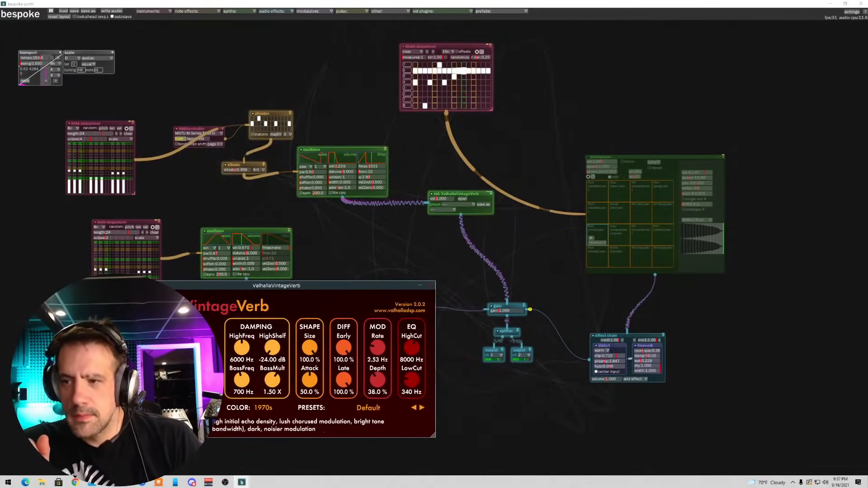
{"action": "left_click", "coordinate": [615, 158]}
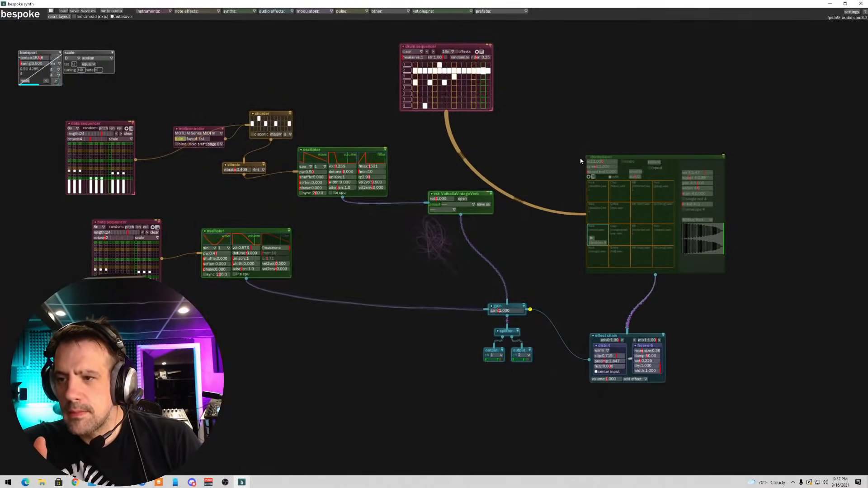
- Enable the drumplayer and load a random clap into its sample 5 pad, nudging the second oscillator up and left
{"action": "left_click", "coordinate": [588, 158]}
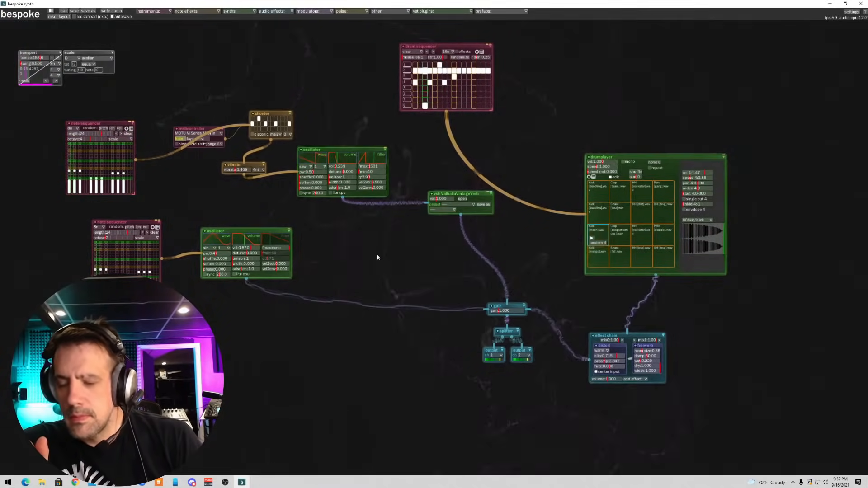
{"action": "left_click_drag", "start_coordinate": [239, 232], "coordinate": [227, 223]}
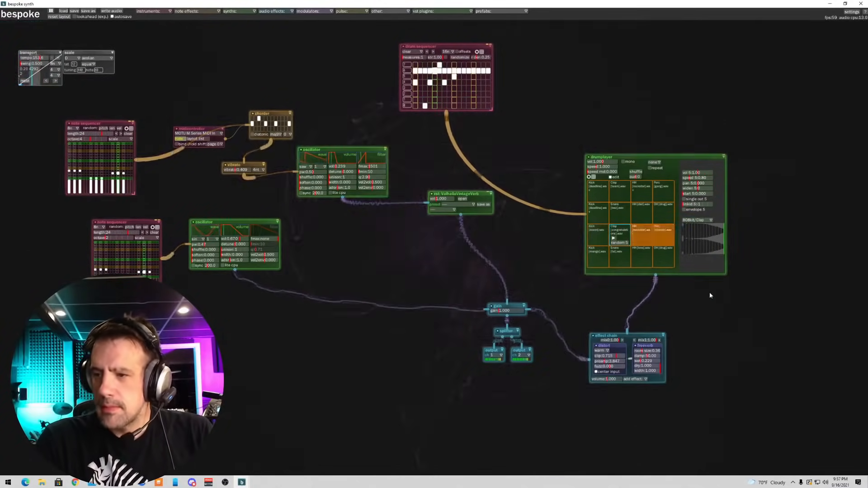
{"action": "left_click", "coordinate": [620, 243]}
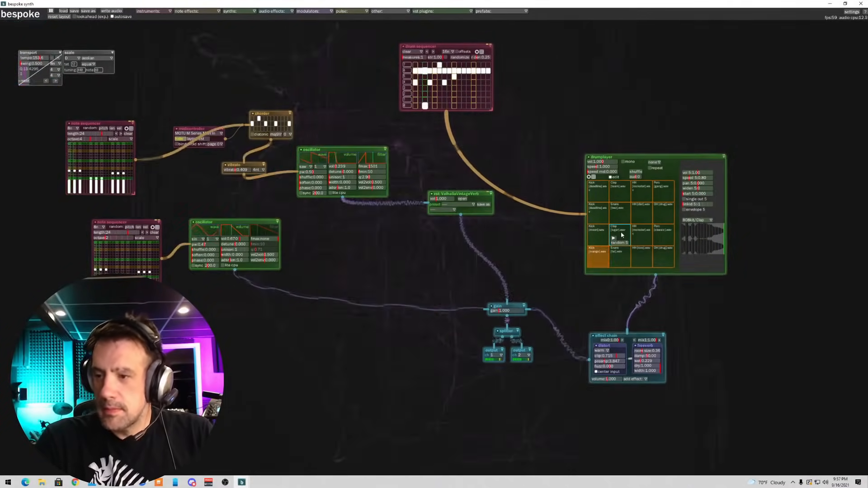
- Disable the distort effect in the effect chain, and set the drumplayer's sample 5 speed to about 0.97 and volume to about 1.29
{"action": "left_click", "coordinate": [596, 345]}
{"action": "left_click_drag", "start_coordinate": [620, 334], "coordinate": [597, 298]}
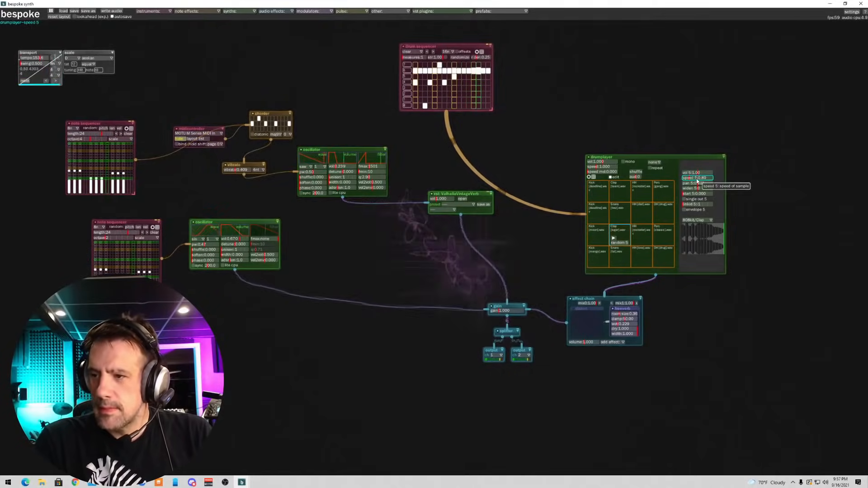
{"action": "left_click_drag", "start_coordinate": [690, 178], "coordinate": [701, 172]}
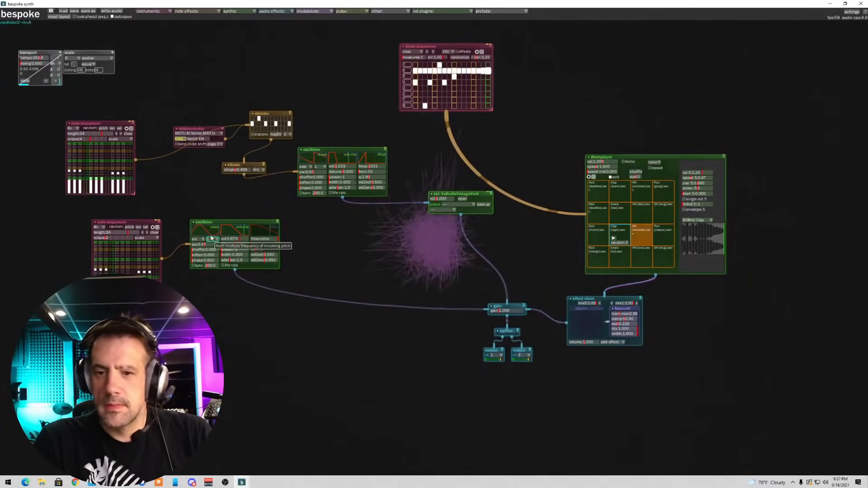
- Move the second oscillator directly below the first one and disable the first oscillator
{"action": "left_click_drag", "start_coordinate": [247, 225], "coordinate": [310, 229]}
{"action": "left_click", "coordinate": [300, 149]}
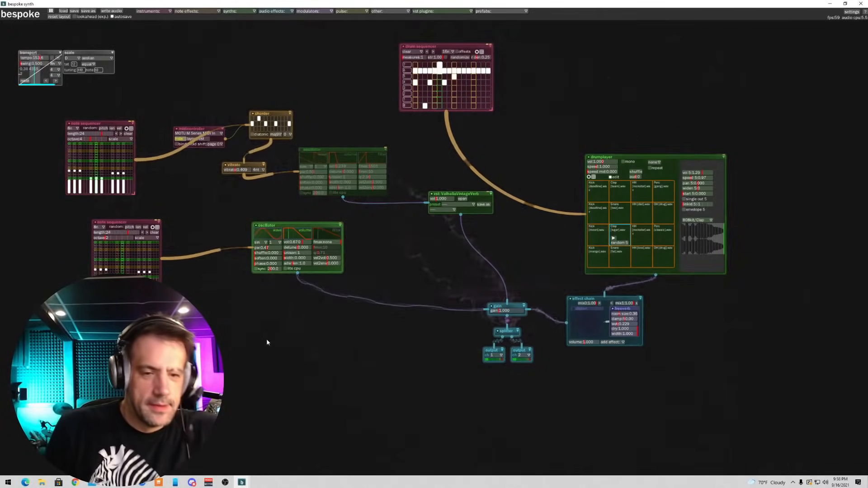
- Add a feedback module below the drumplayer, route the drumplayer's output into it and move the effect chain down to make room
{"action": "key", "text": "f"}
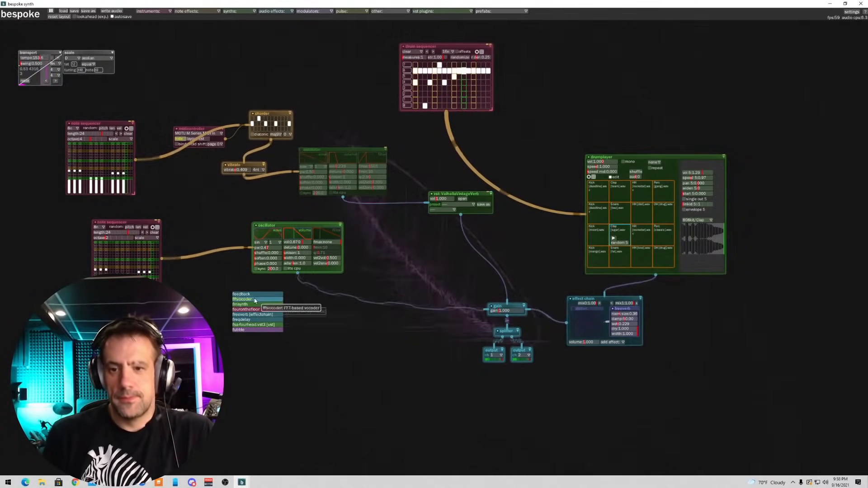
{"action": "left_click", "coordinate": [255, 296]}
{"action": "left_click_drag", "start_coordinate": [264, 296], "coordinate": [412, 295]}
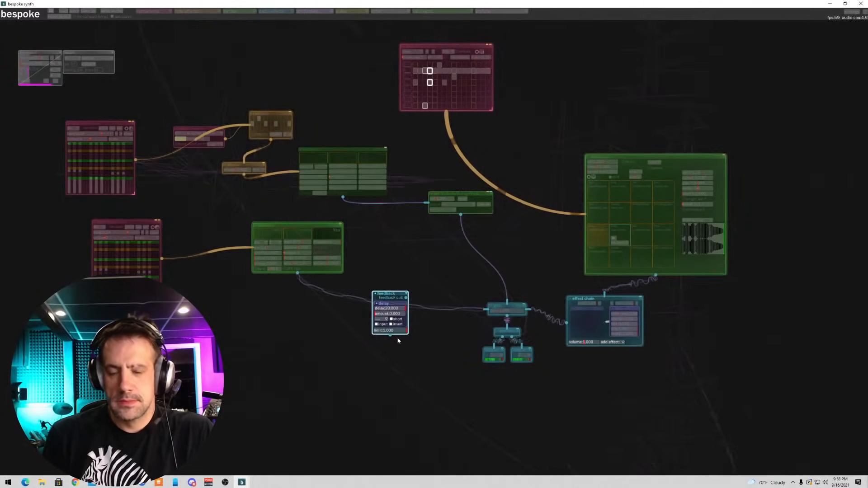
{"action": "mouse_move", "coordinate": [376, 295]}
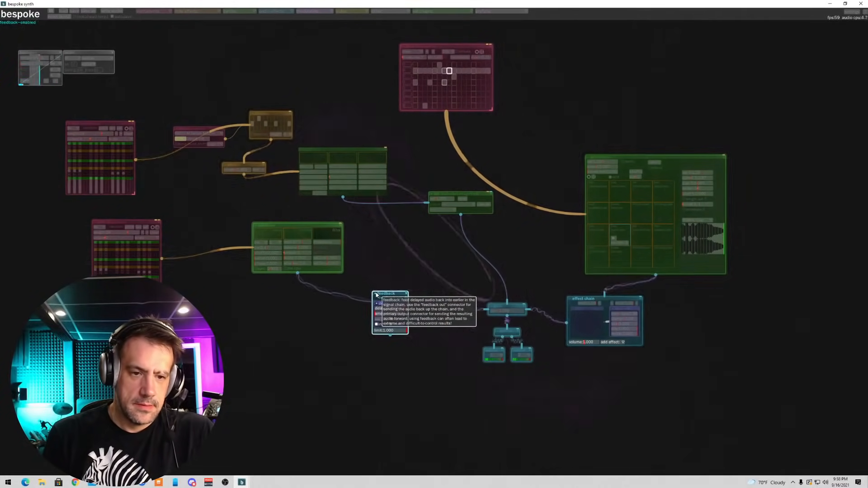
{"action": "left_click_drag", "start_coordinate": [389, 291], "coordinate": [669, 311]}
{"action": "left_click_drag", "start_coordinate": [656, 275], "coordinate": [671, 317]}
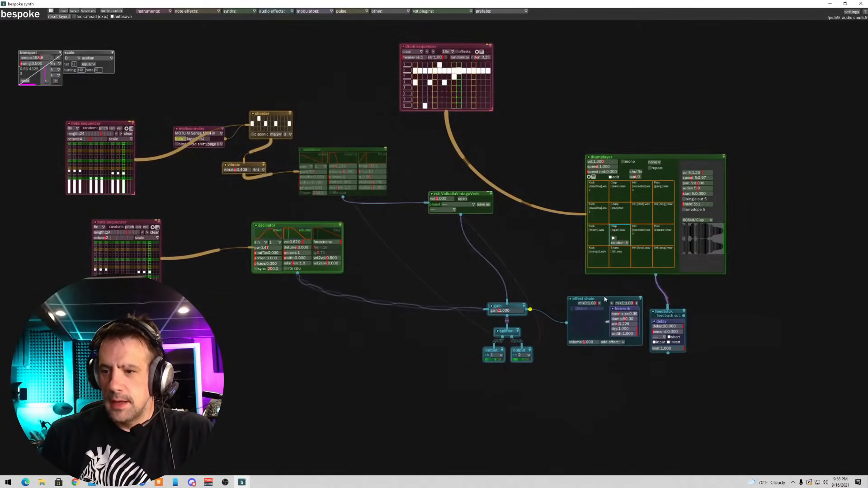
{"action": "left_click_drag", "start_coordinate": [604, 298], "coordinate": [605, 360]}
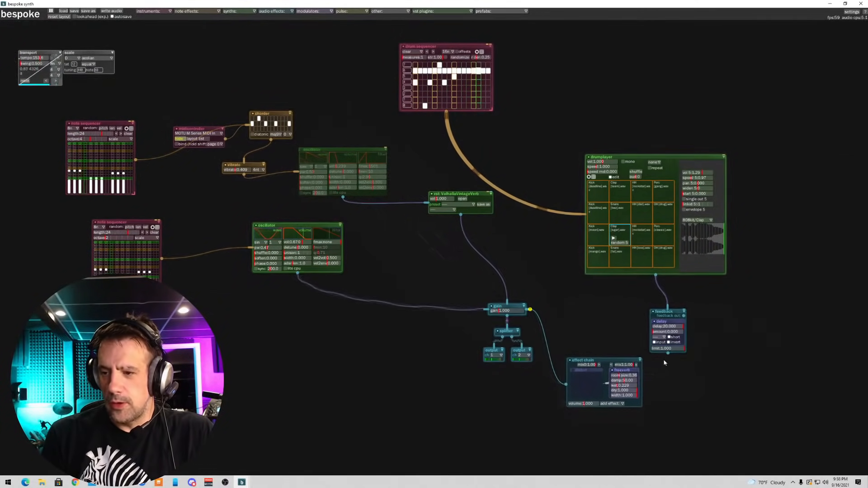
- Connect the feedback module's output to the effect chain, set its delay to about 13.5 and amount to about 0.89, and reposition it
{"action": "left_click_drag", "start_coordinate": [668, 356], "coordinate": [623, 365]}
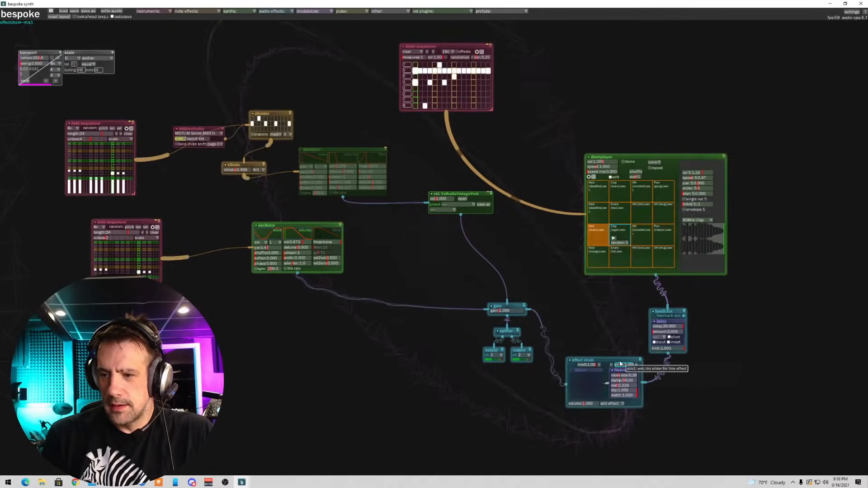
{"action": "left_click", "coordinate": [660, 337]}
{"action": "left_click", "coordinate": [656, 343]}
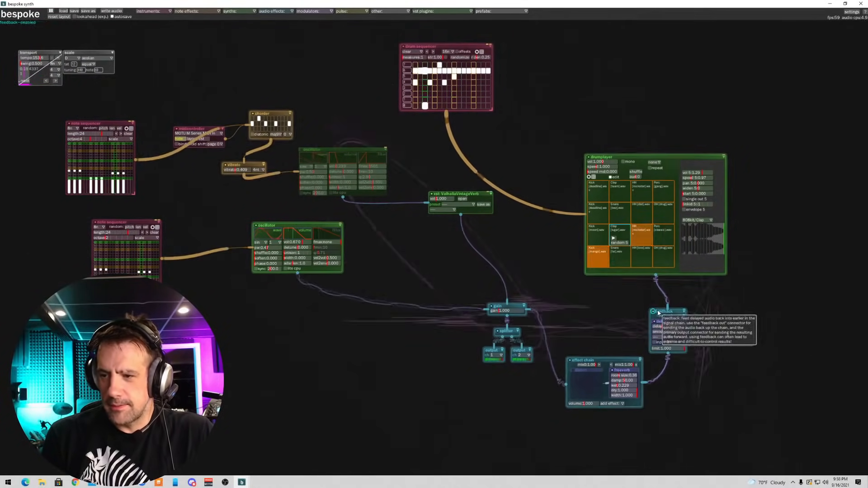
{"action": "mouse_move", "coordinate": [683, 315]}
{"action": "left_mouse_down"}
{"action": "mouse_move", "coordinate": [670, 320]}
{"action": "mouse_move", "coordinate": [669, 312]}
{"action": "mouse_move", "coordinate": [688, 301]}
{"action": "left_mouse_up"}
{"action": "left_click", "coordinate": [684, 317]}
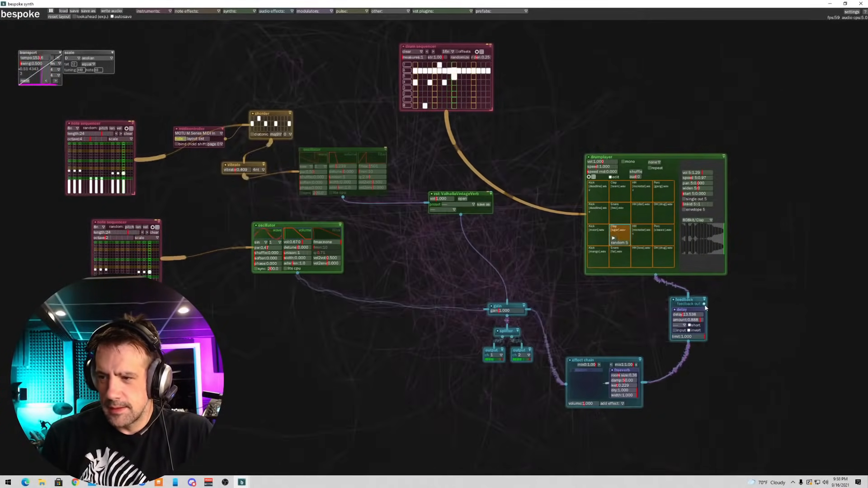
- Try to patch a loop between the feedback module's feedback out and the effect chain, including the effect chain's output into the feedback module
{"action": "left_click_drag", "start_coordinate": [707, 308], "coordinate": [714, 320]}
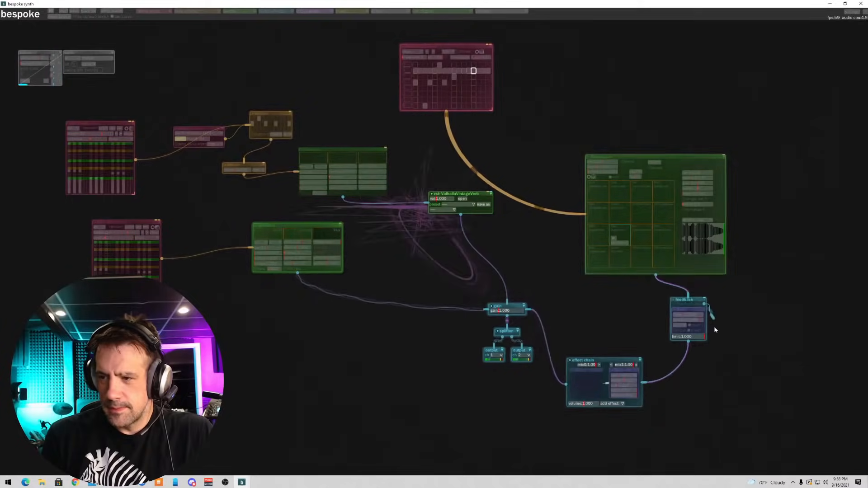
{"action": "left_click_drag", "start_coordinate": [617, 351], "coordinate": [688, 295]}
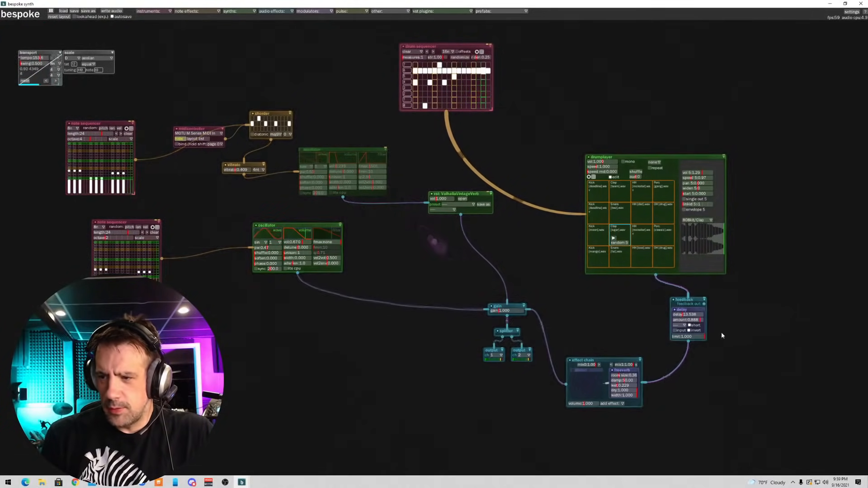
{"action": "left_click_drag", "start_coordinate": [704, 303], "coordinate": [606, 361]}
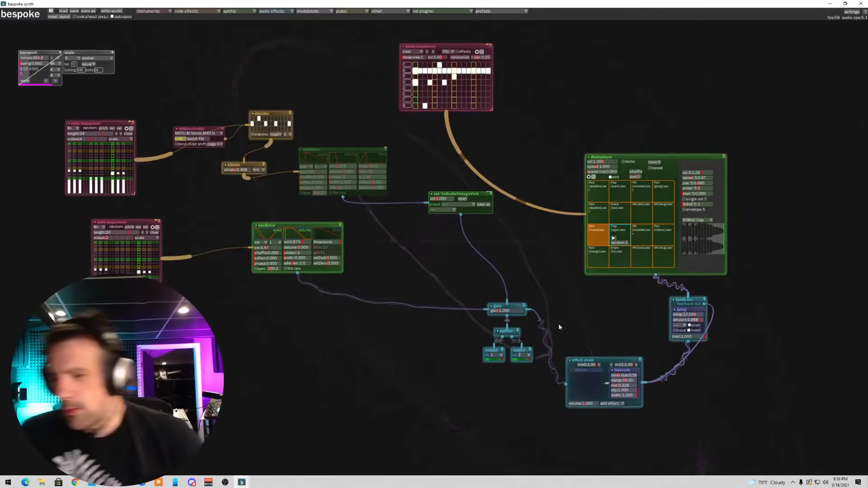
{"action": "left_click_drag", "start_coordinate": [565, 384], "coordinate": [698, 304]}
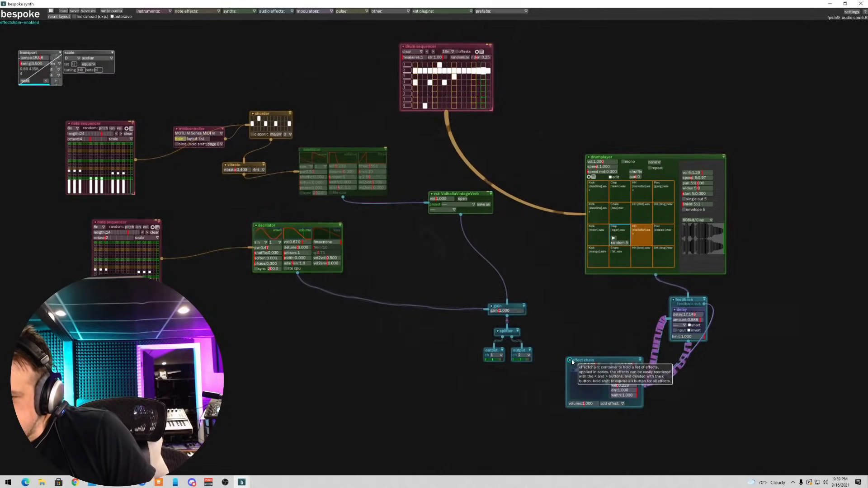
{"action": "mouse_move", "coordinate": [641, 364]}
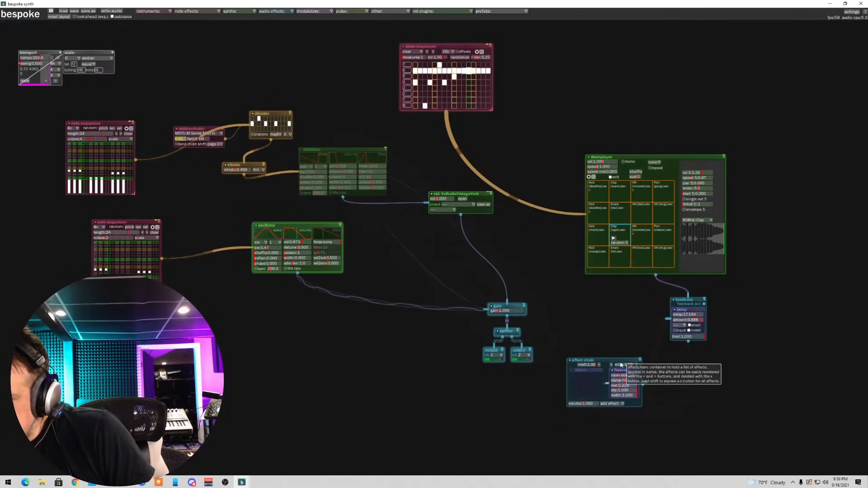
- Move the feedback module aside, place the effect chain below the drumplayer and route the drumplayer's output into it
{"action": "left_click_drag", "start_coordinate": [615, 360], "coordinate": [611, 321]}
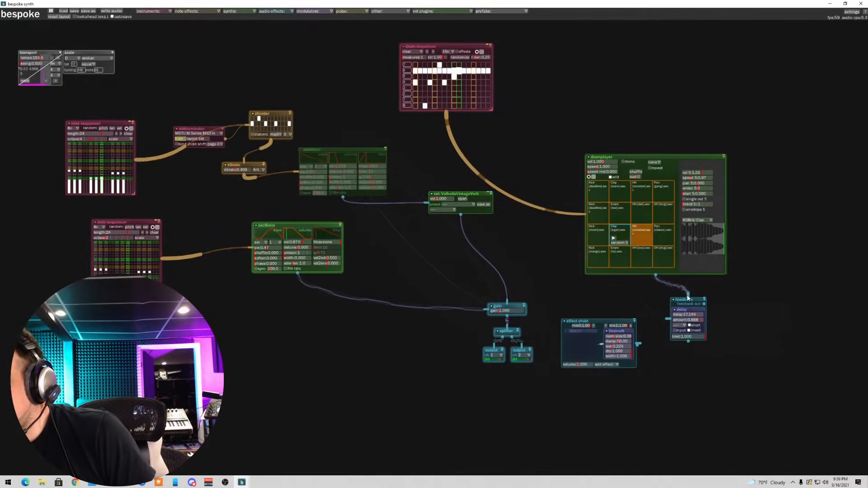
{"action": "left_click_drag", "start_coordinate": [687, 296], "coordinate": [560, 296]}
{"action": "left_click_drag", "start_coordinate": [599, 320], "coordinate": [682, 311]}
{"action": "left_click_drag", "start_coordinate": [656, 276], "coordinate": [644, 343]}
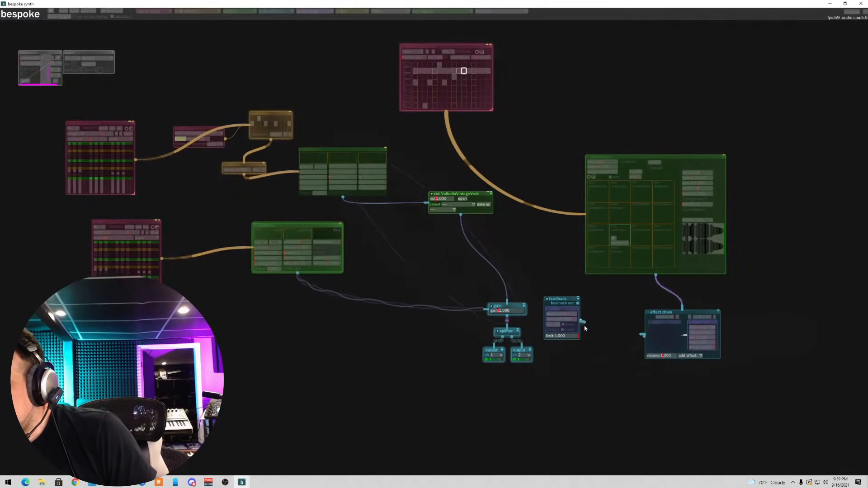
- Try to patch the effect chain and the displaced feedback module together with their output cables
{"action": "left_click_drag", "start_coordinate": [585, 328], "coordinate": [590, 361]}
{"action": "mouse_move", "coordinate": [642, 335]}
{"action": "left_mouse_down"}
{"action": "mouse_move", "coordinate": [645, 355]}
{"action": "mouse_move", "coordinate": [640, 337]}
{"action": "left_mouse_up"}
{"action": "left_click_drag", "start_coordinate": [581, 319], "coordinate": [603, 356]}
{"action": "left_click_drag", "start_coordinate": [584, 325], "coordinate": [588, 328]}
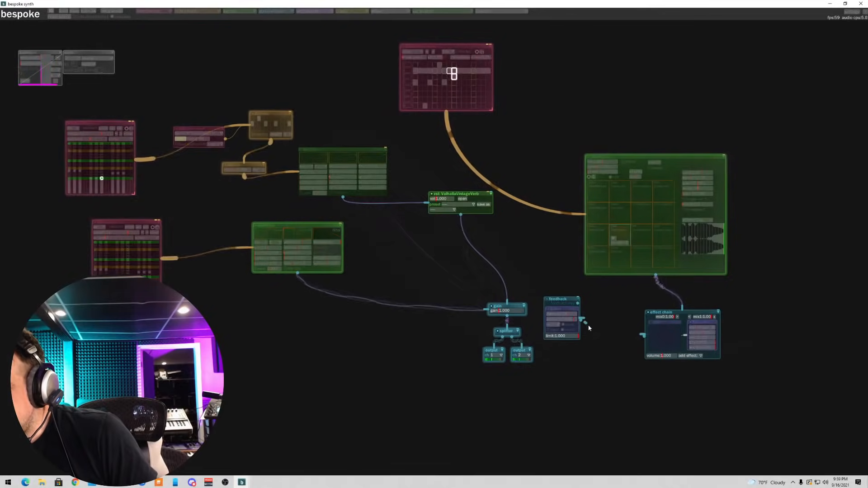
{"action": "left_click_drag", "start_coordinate": [617, 358], "coordinate": [646, 338]}
- Delete the existing feedback module
{"action": "left_click_drag", "start_coordinate": [564, 299], "coordinate": [583, 347]}
{"action": "left_click_drag", "start_coordinate": [574, 311], "coordinate": [609, 396]}
{"action": "key", "text": "Delete"}
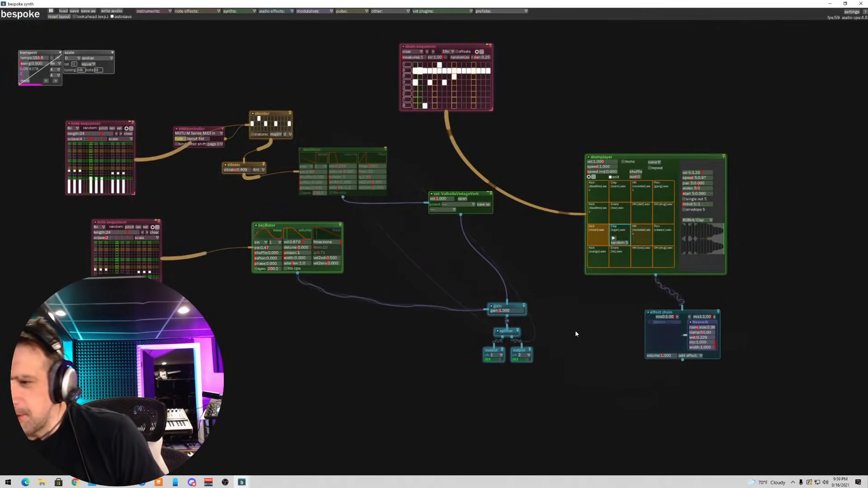
- Add a new feedback module and place it below and to the left of the effect chain
{"action": "key", "text": "f"}
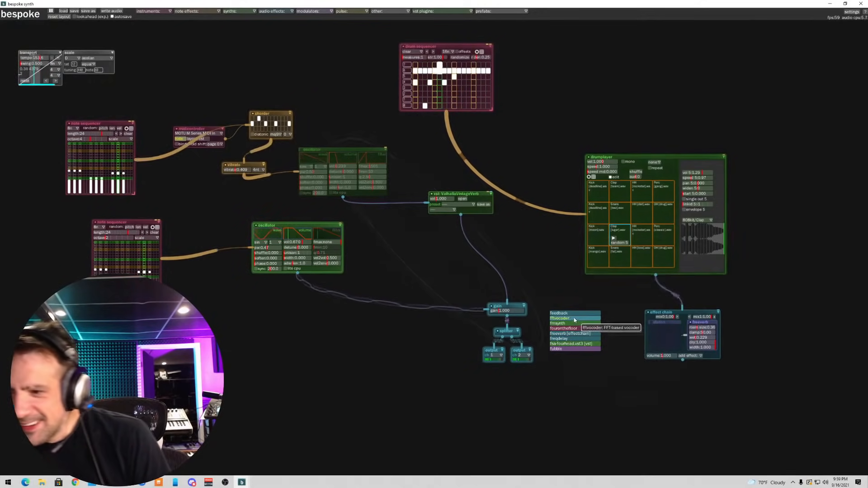
{"action": "mouse_move", "coordinate": [571, 313]}
{"action": "left_mouse_down"}
{"action": "mouse_move", "coordinate": [590, 313]}
{"action": "mouse_move", "coordinate": [665, 388]}
{"action": "mouse_move", "coordinate": [642, 383]}
{"action": "left_mouse_up"}
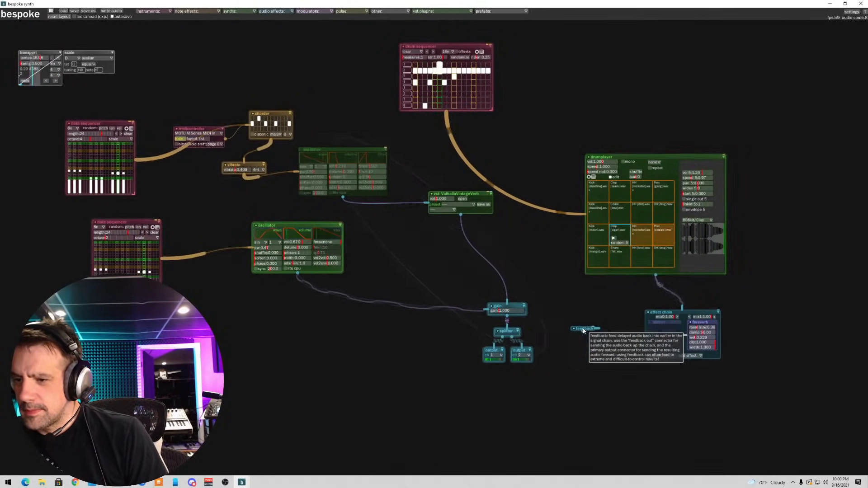
{"action": "left_click_drag", "start_coordinate": [583, 331], "coordinate": [618, 378]}
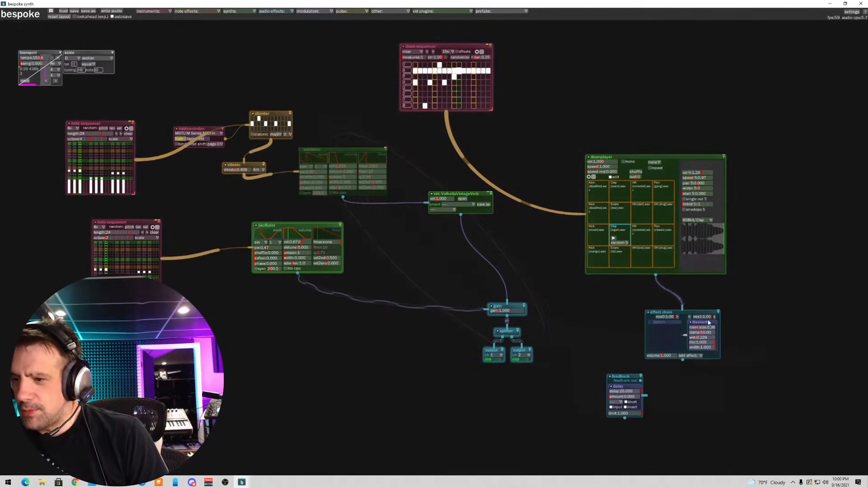
- Move the effect chain slightly up and right and connect its output to the new feedback module
{"action": "left_click_drag", "start_coordinate": [711, 312], "coordinate": [731, 304]}
{"action": "left_click_drag", "start_coordinate": [703, 354], "coordinate": [700, 362]}
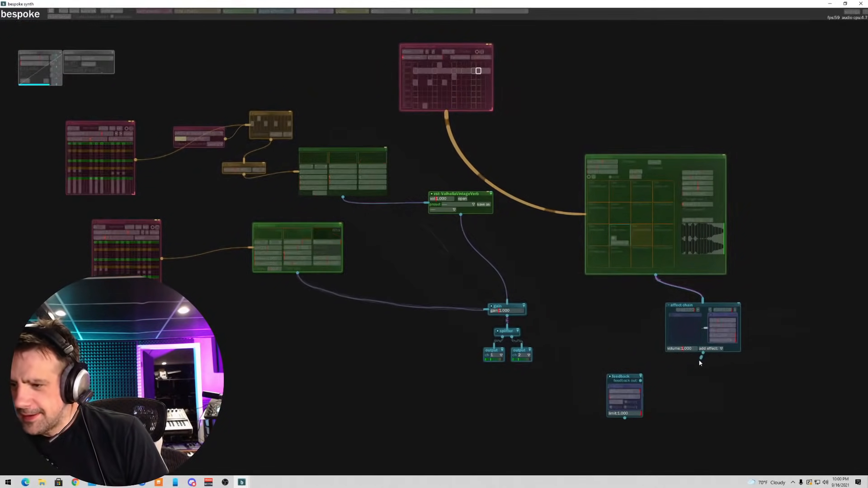
{"action": "left_click_drag", "start_coordinate": [656, 383], "coordinate": [639, 377]}
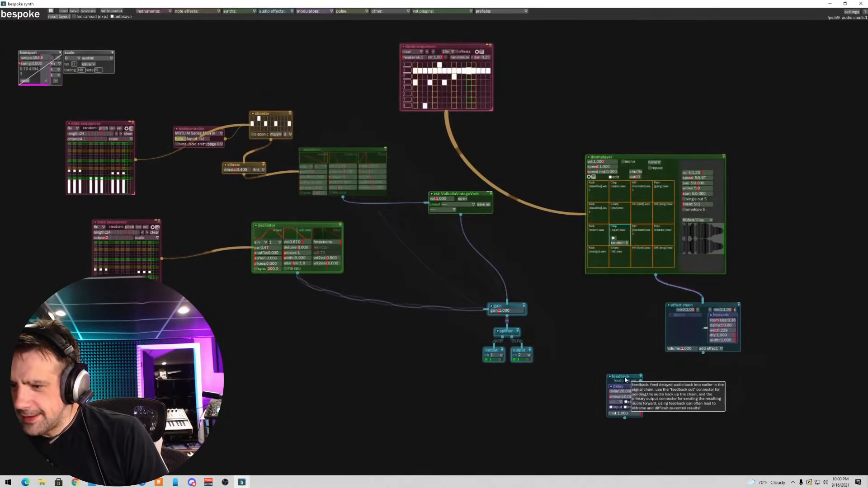
{"action": "mouse_move", "coordinate": [630, 380]}
{"action": "left_mouse_down"}
{"action": "mouse_move", "coordinate": [677, 380]}
{"action": "mouse_move", "coordinate": [625, 367]}
{"action": "left_mouse_up"}
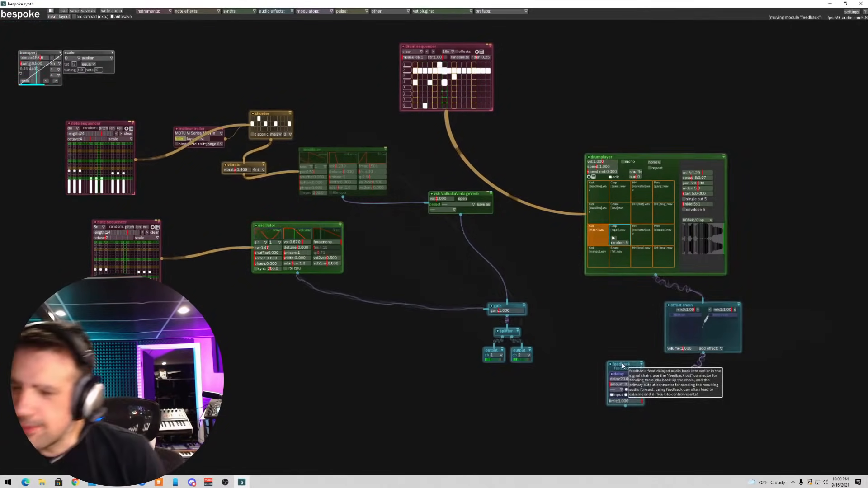
- Move the feedback module up beside the effect chain and connect its main output to the gain module
{"action": "left_click_drag", "start_coordinate": [621, 366], "coordinate": [621, 344]}
{"action": "left_click_drag", "start_coordinate": [623, 385], "coordinate": [625, 386]}
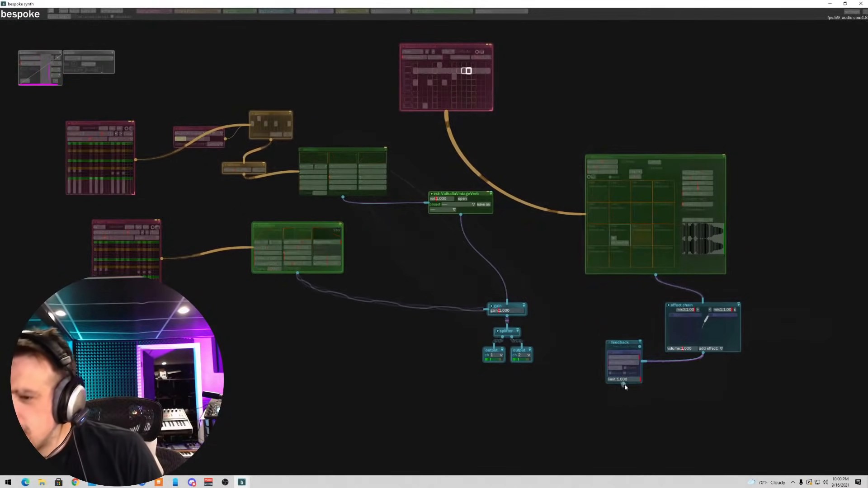
{"action": "left_click_drag", "start_coordinate": [544, 385], "coordinate": [507, 307]}
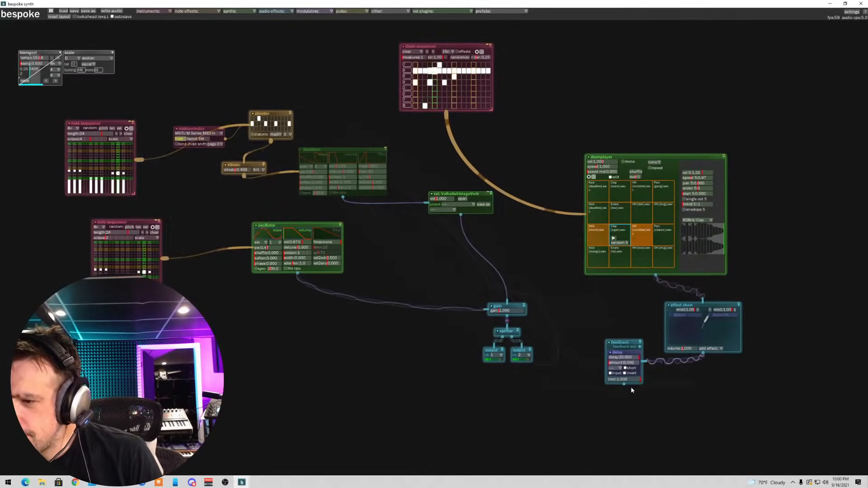
{"action": "left_click_drag", "start_coordinate": [624, 385], "coordinate": [506, 307]}
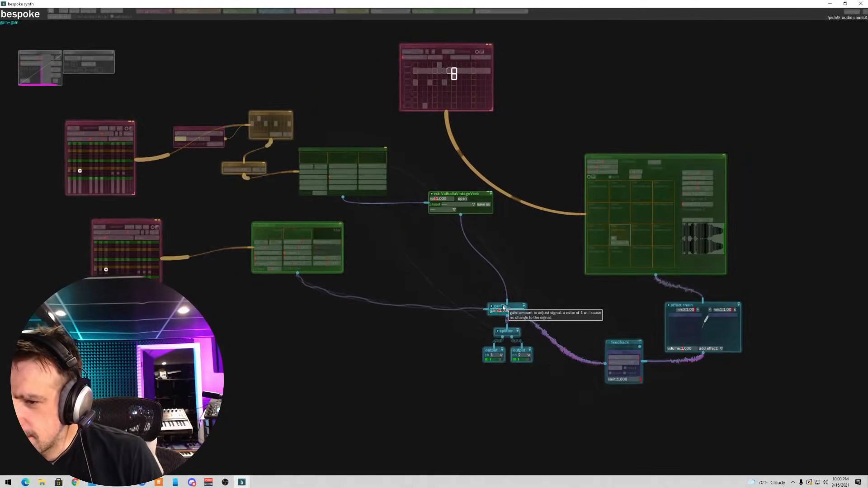
- Shift the feedback module left and connect its feedback out to the effect chain's input
{"action": "left_click_drag", "start_coordinate": [626, 344], "coordinate": [705, 306]}
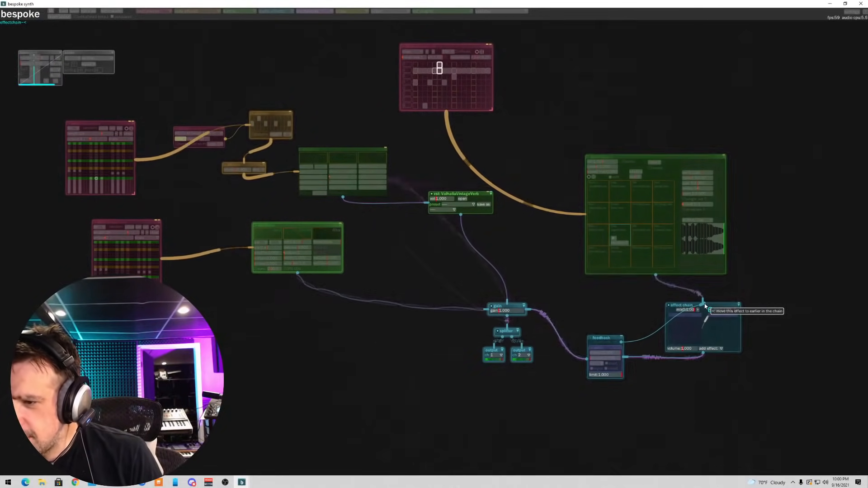
{"action": "left_click_drag", "start_coordinate": [705, 305], "coordinate": [706, 307]}
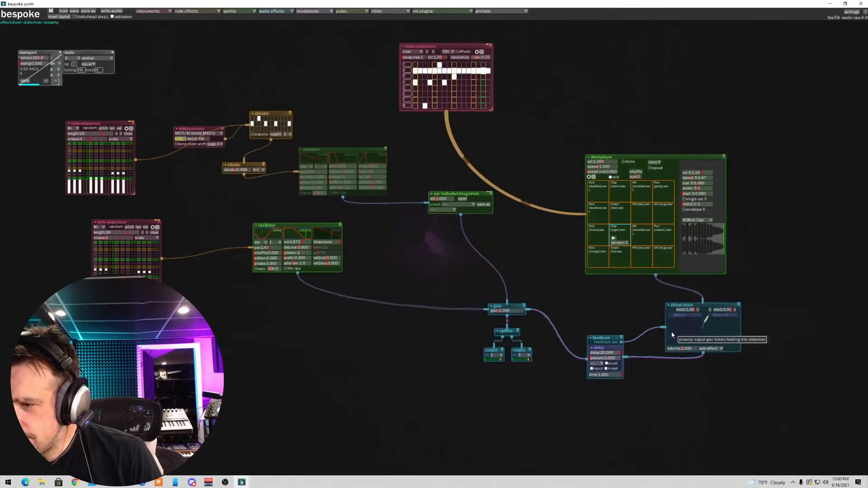
{"action": "left_click_drag", "start_coordinate": [662, 327], "coordinate": [693, 306]}
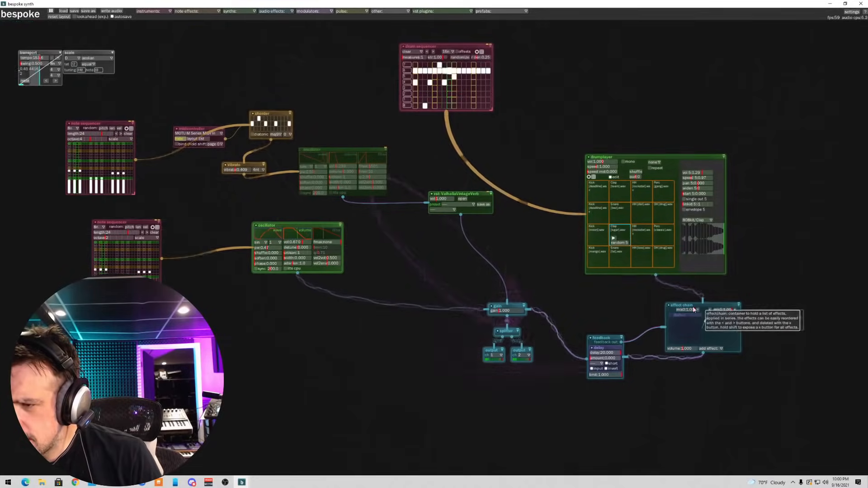
- Set the feedback module's delay amount to about 0.78 and its delay time to about 19.4
{"action": "left_click", "coordinate": [598, 358]}
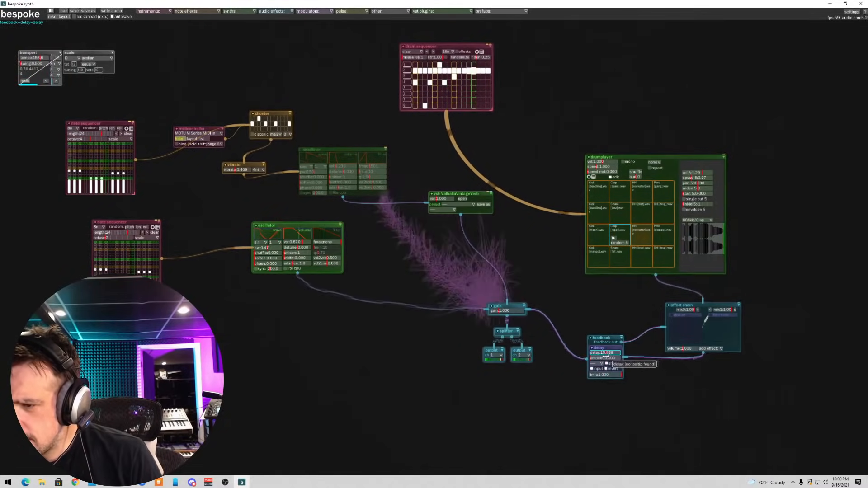
{"action": "left_click_drag", "start_coordinate": [605, 353], "coordinate": [613, 358]}
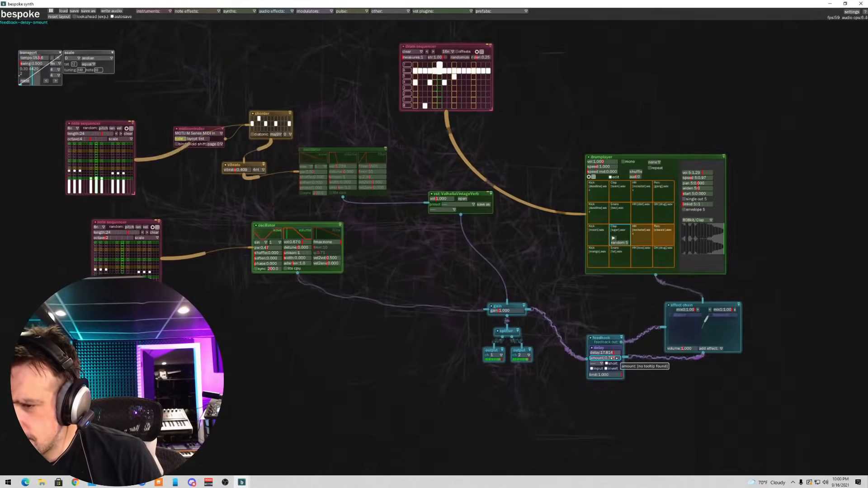
{"action": "left_click_drag", "start_coordinate": [614, 353], "coordinate": [618, 354]}
- Try the feedback delay with short mode off and tempo-synced intervals such as 1n and 8n
{"action": "left_click", "coordinate": [606, 364]}
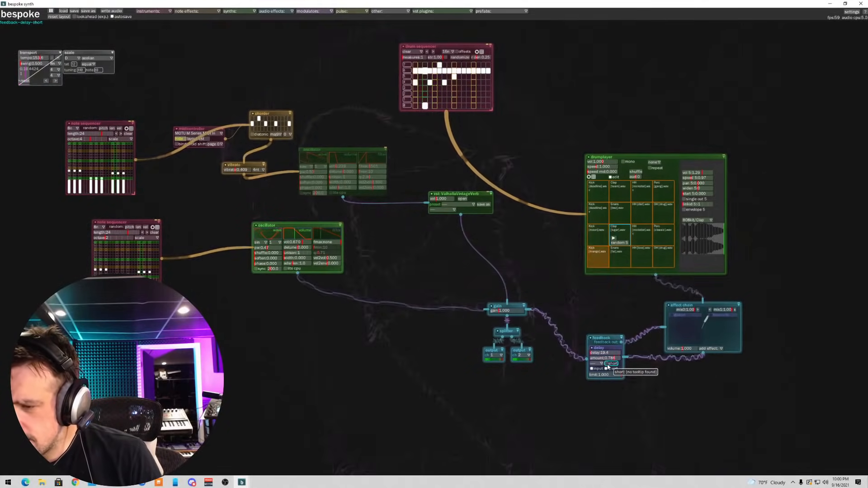
{"action": "left_click", "coordinate": [601, 365]}
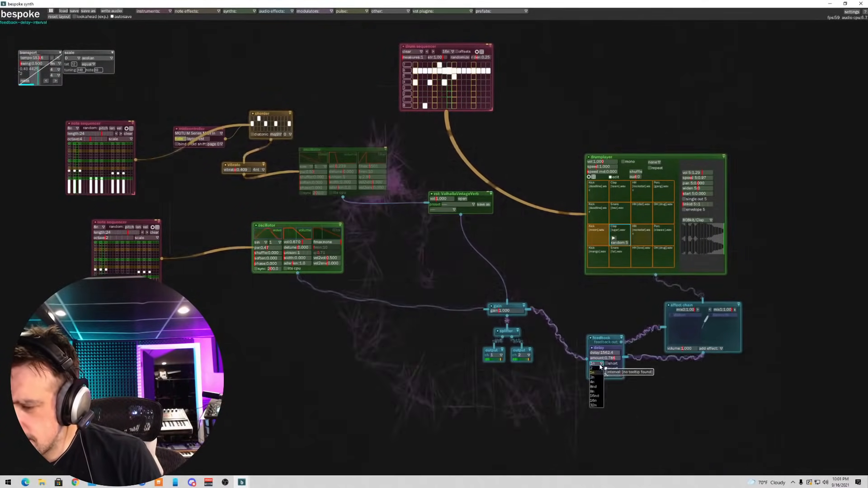
{"action": "left_click", "coordinate": [593, 391]}
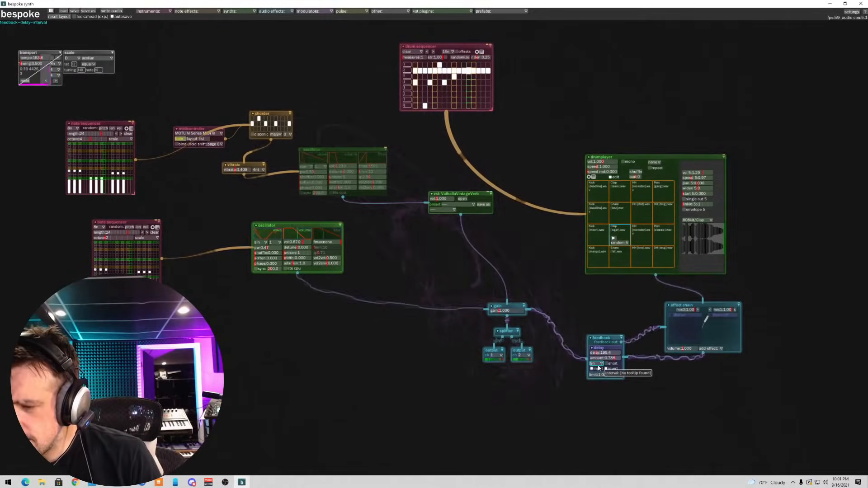
{"action": "left_click", "coordinate": [593, 378]}
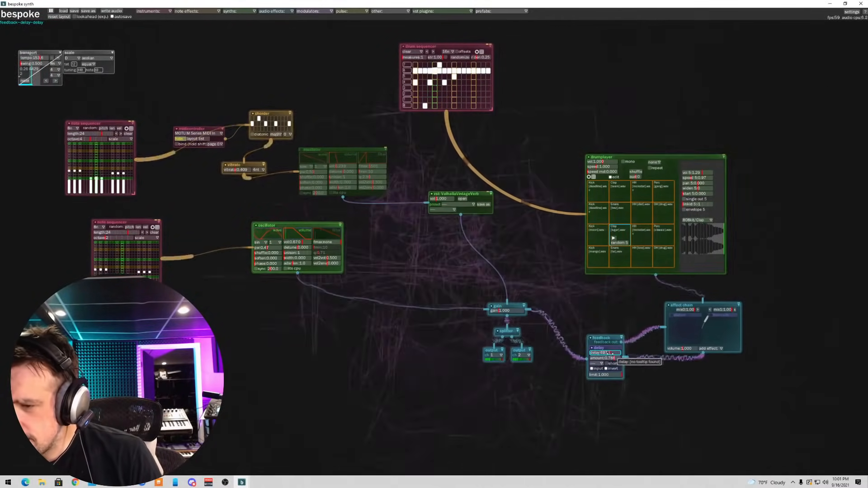
- Set the feedback module's delay time to about 18.86 and its amount to about 0.785 in short mode
{"action": "left_click_drag", "start_coordinate": [613, 354], "coordinate": [608, 354]}
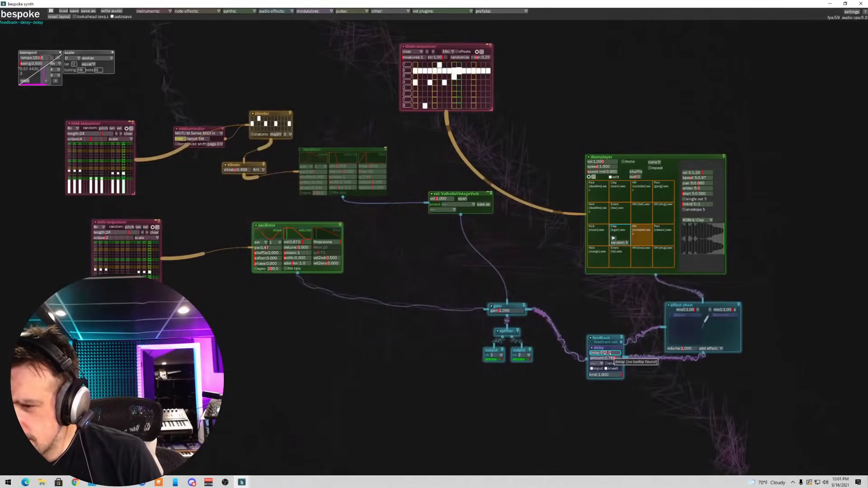
{"action": "left_click_drag", "start_coordinate": [611, 353], "coordinate": [616, 356]}
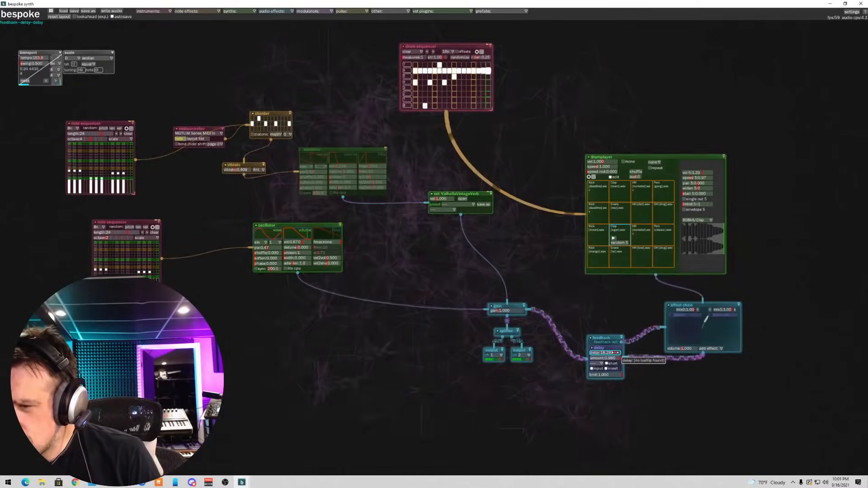
{"action": "left_click_drag", "start_coordinate": [616, 358], "coordinate": [615, 358]}
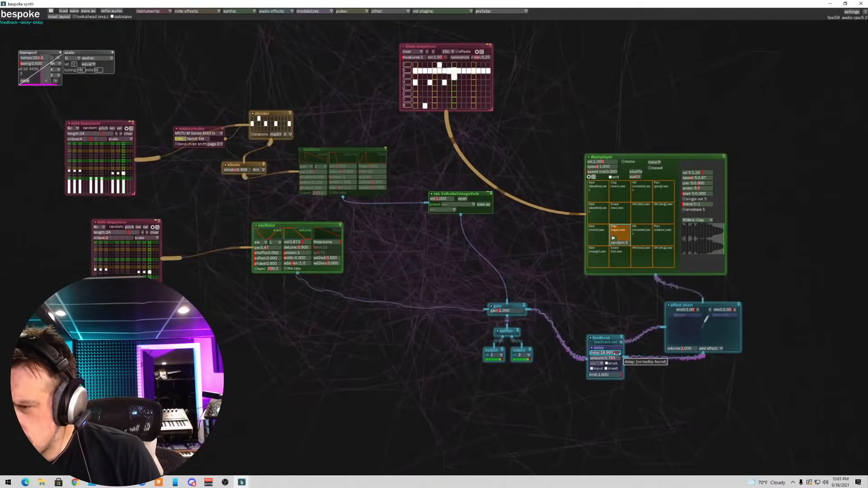
- Enable the first oscillator and set its lowpass filter's maximum cutoff (fmax) to about 2600
{"action": "left_click", "coordinate": [305, 150]}
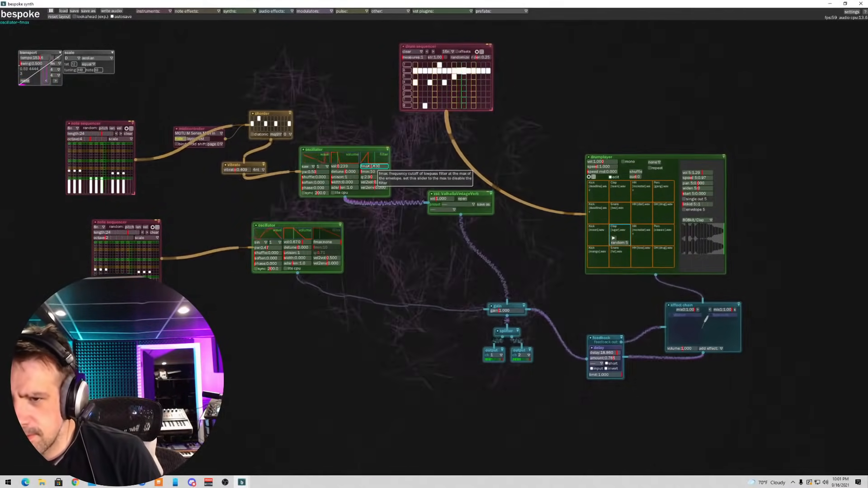
{"action": "left_click_drag", "start_coordinate": [373, 167], "coordinate": [355, 166]}
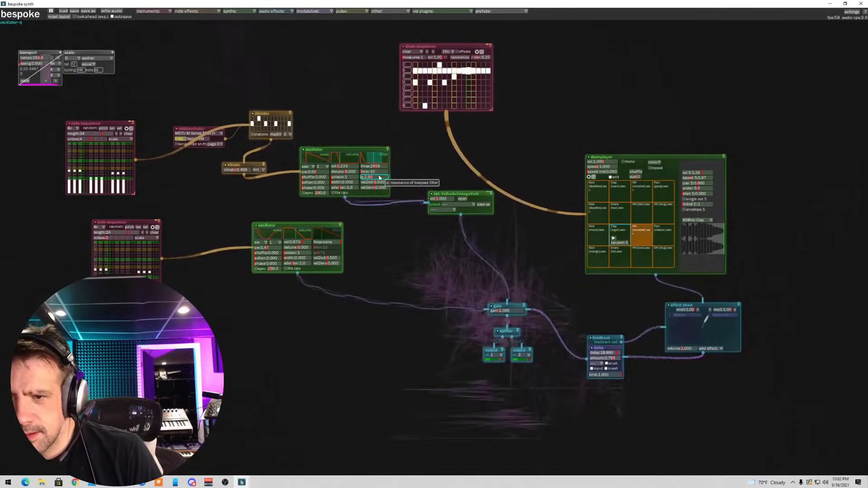
- Set the gain module to about 0.815 and the first oscillator's lowpass filter to fmax about 1872 and q about 1.23
{"action": "mouse_move", "coordinate": [379, 178]}
{"action": "left_mouse_down"}
{"action": "mouse_move", "coordinate": [387, 176]}
{"action": "mouse_move", "coordinate": [374, 178]}
{"action": "left_mouse_up"}
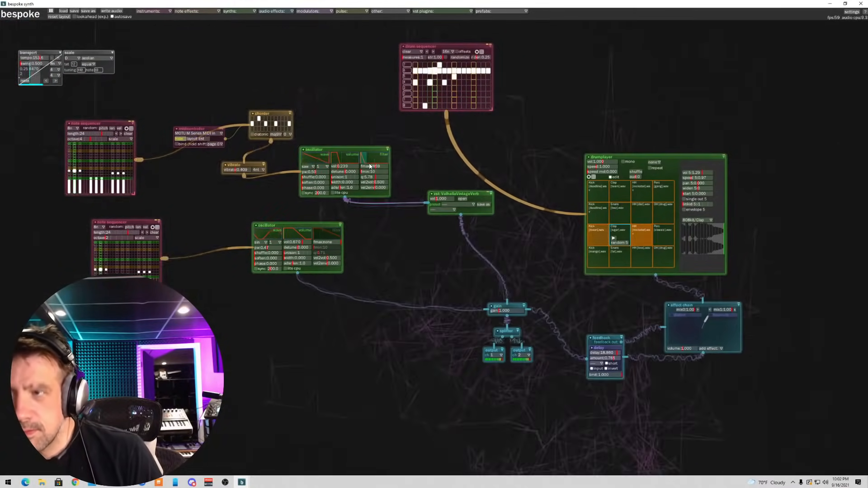
{"action": "left_click", "coordinate": [496, 311]}
{"action": "left_click_drag", "start_coordinate": [496, 311], "coordinate": [496, 311]}
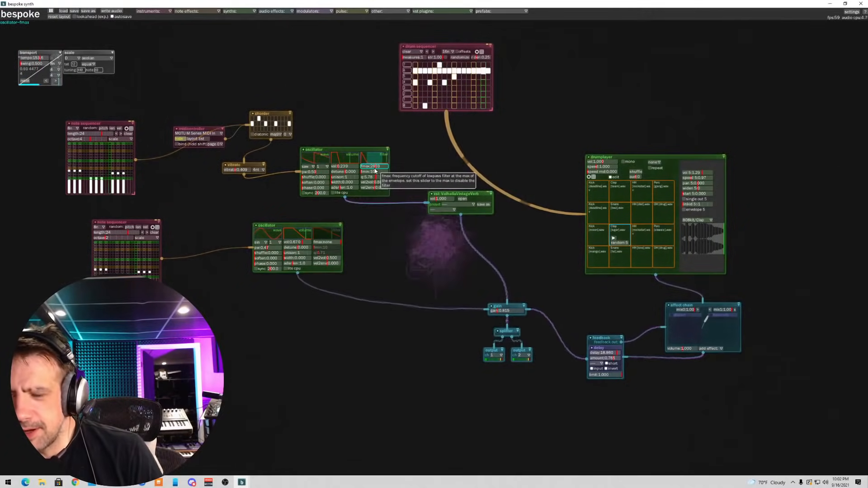
{"action": "mouse_move", "coordinate": [374, 177]}
{"action": "left_mouse_down"}
{"action": "mouse_move", "coordinate": [361, 182]}
{"action": "mouse_move", "coordinate": [388, 166]}
{"action": "mouse_move", "coordinate": [373, 166]}
{"action": "left_mouse_up"}
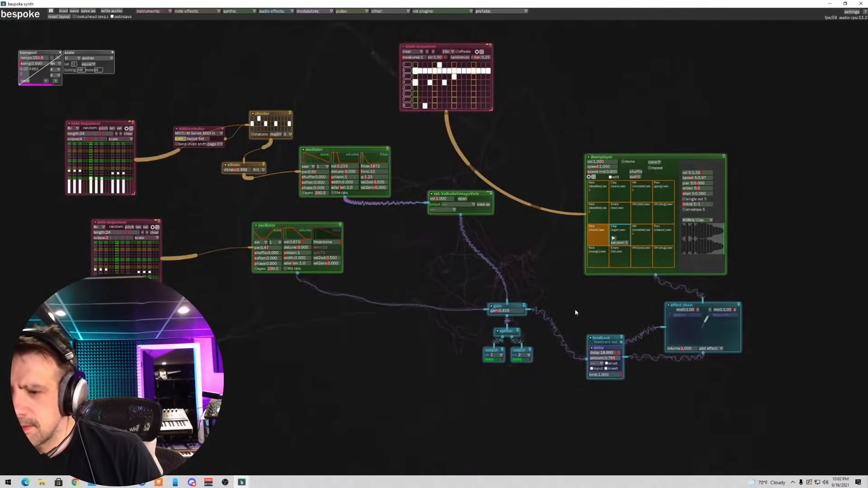
- Reduce the feedback module's delay amount to about 0.337 and the first oscillator's fmax to about 1021
{"action": "left_click_drag", "start_coordinate": [605, 358], "coordinate": [600, 360]}
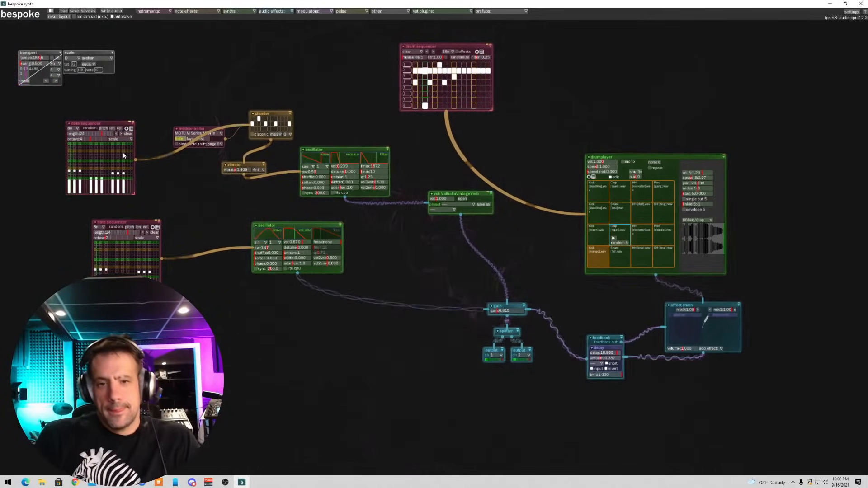
{"action": "left_click", "coordinate": [102, 128]}
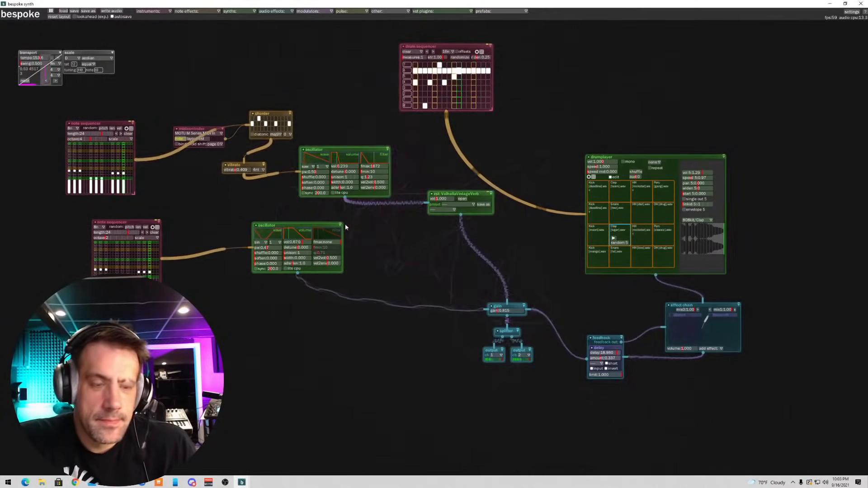
{"action": "left_click_drag", "start_coordinate": [373, 168], "coordinate": [372, 167]}
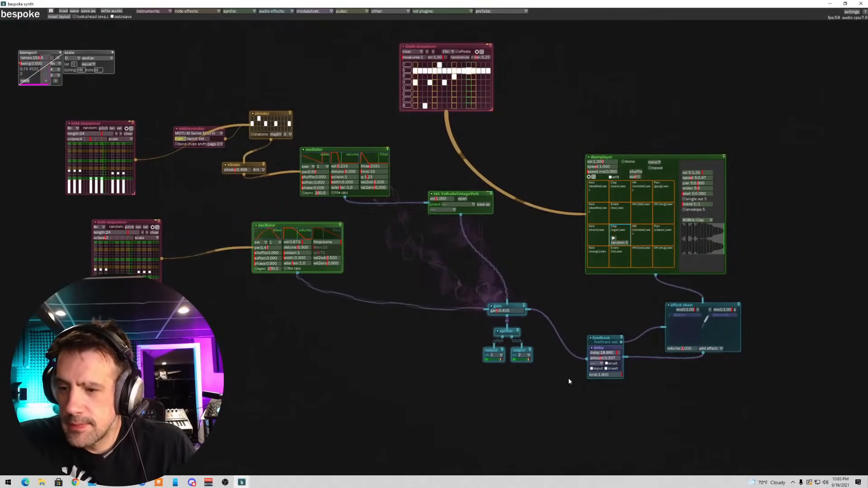
- Modulate the feedback delay amount with a free-running sine LFO, setting its high point to about 0.69 and slowing its free rate
{"action": "scroll", "coordinate": [604, 359], "scroll_direction": "up", "scroll_amount": 1}
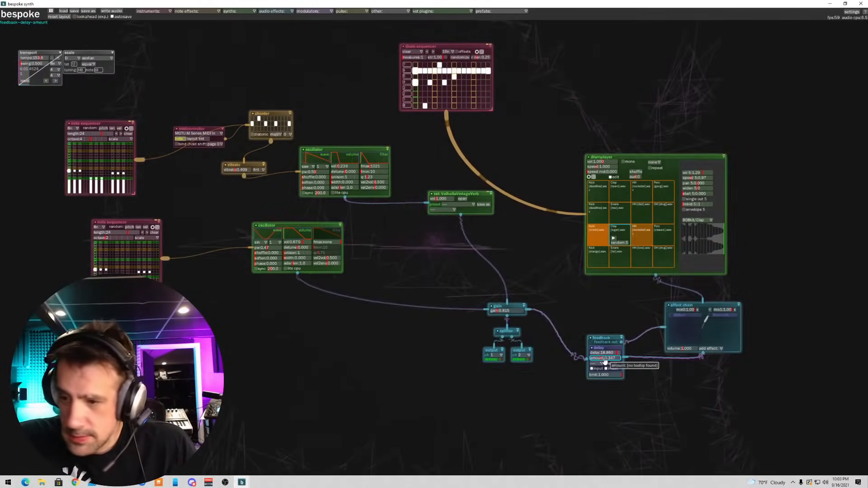
{"action": "right_click", "coordinate": [605, 359]}
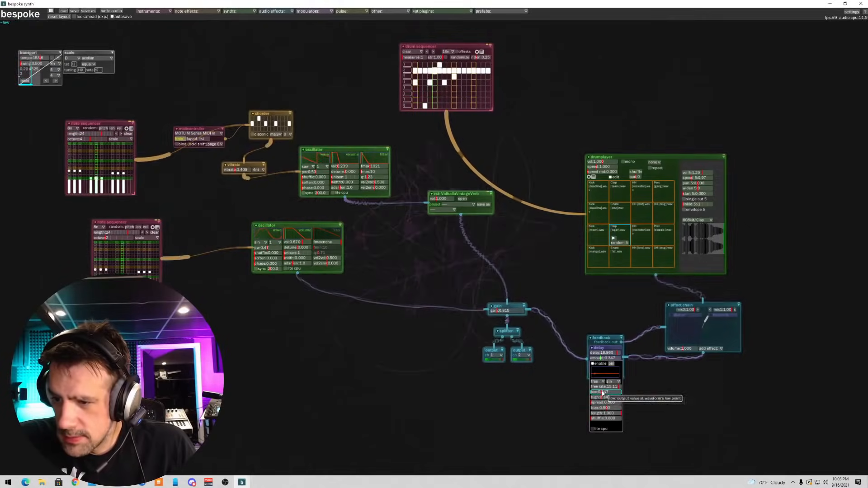
{"action": "left_click_drag", "start_coordinate": [604, 397], "coordinate": [612, 397]}
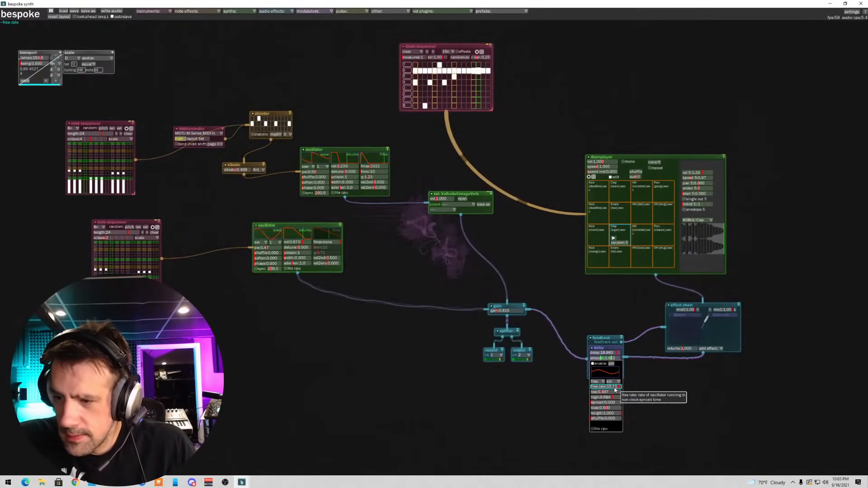
{"action": "left_click_drag", "start_coordinate": [608, 387], "coordinate": [595, 387]}
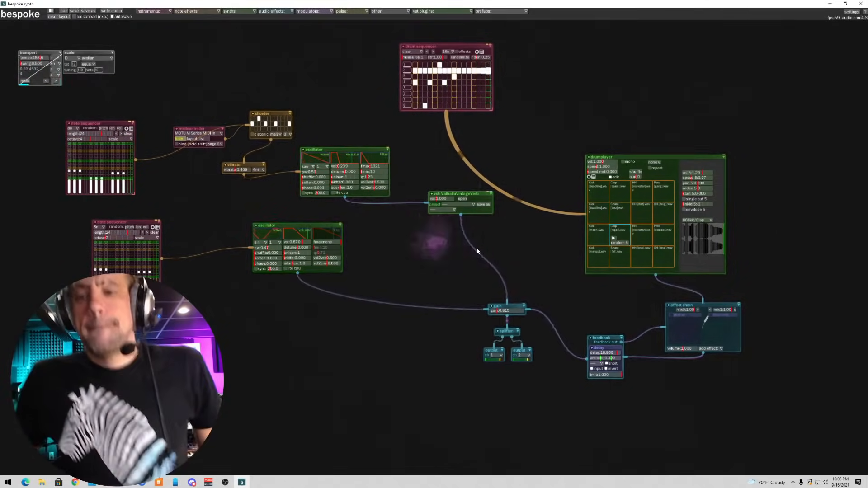
- Save the current patch as a new save state named JUKE
{"action": "left_click", "coordinate": [74, 11]}
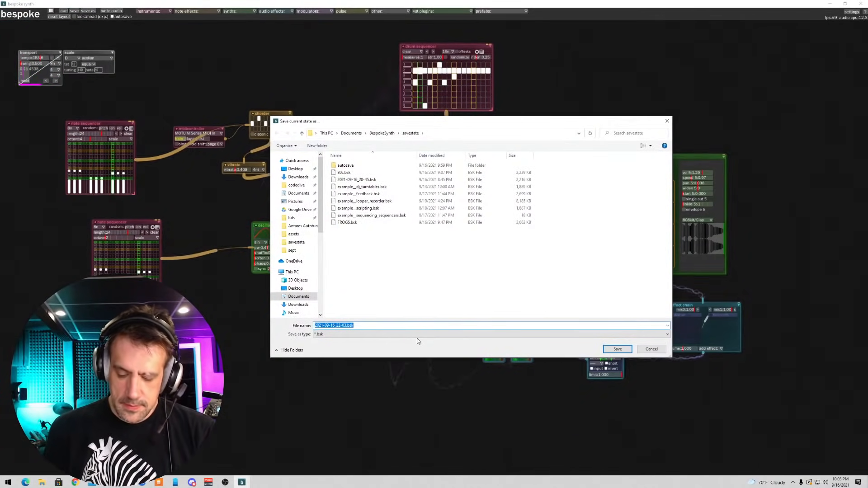
{"action": "type", "text": "JUKE"}
{"action": "key", "text": "Return"}
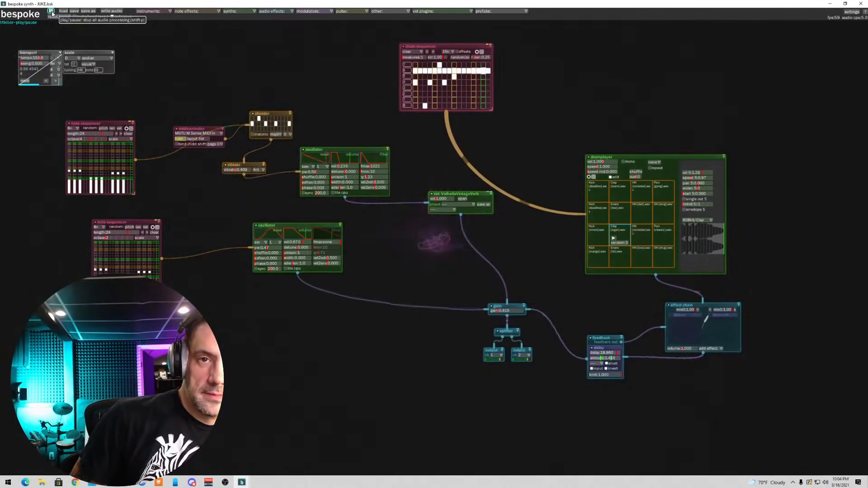
- Disable the first oscillator and toggle the enabled state of the second oscillator
{"action": "left_click", "coordinate": [303, 150]}
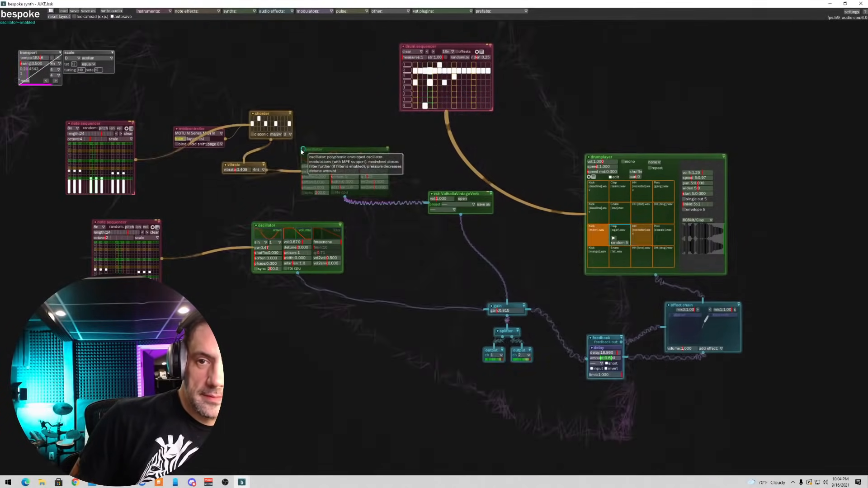
{"action": "left_click", "coordinate": [255, 224]}
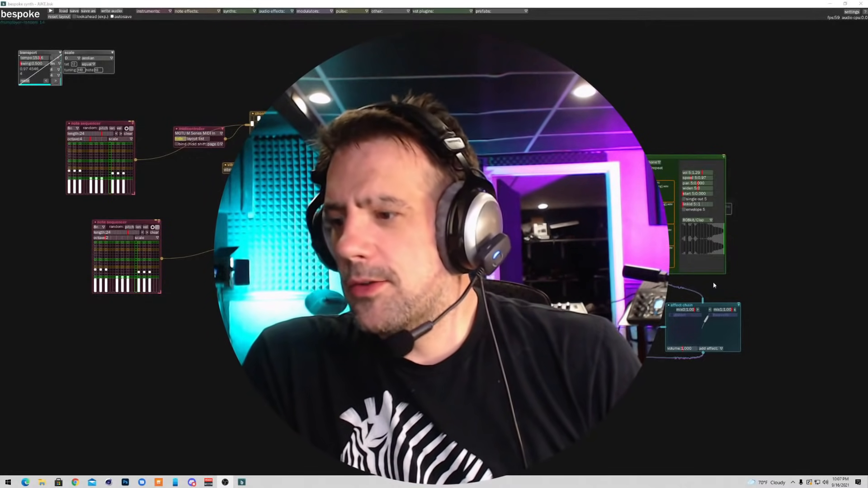
- Check today's date in the system calendar and dismiss it
{"action": "left_click", "coordinate": [840, 482]}
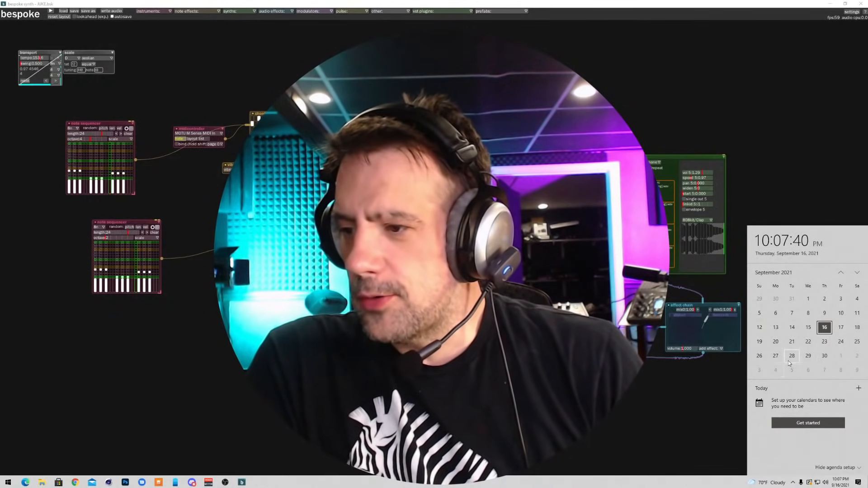
{"action": "left_click", "coordinate": [569, 361]}
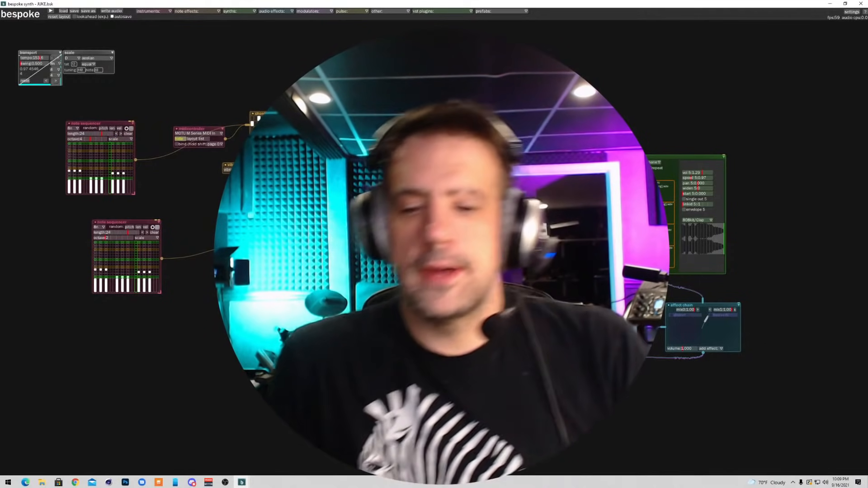
- Switch to the Chrome window with the Georgia covid search results and fit the new cases and deaths chart in view
{"action": "mouse_move", "coordinate": [78, 486]}
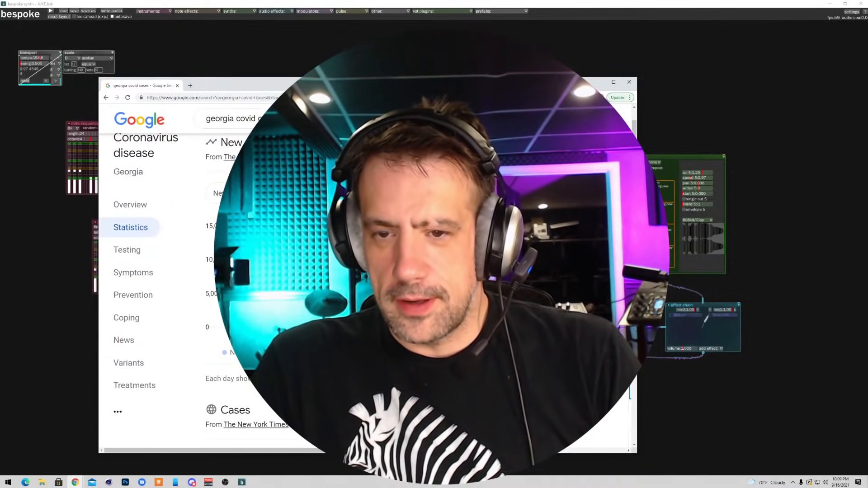
{"action": "left_click_drag", "start_coordinate": [389, 450], "coordinate": [454, 450]}
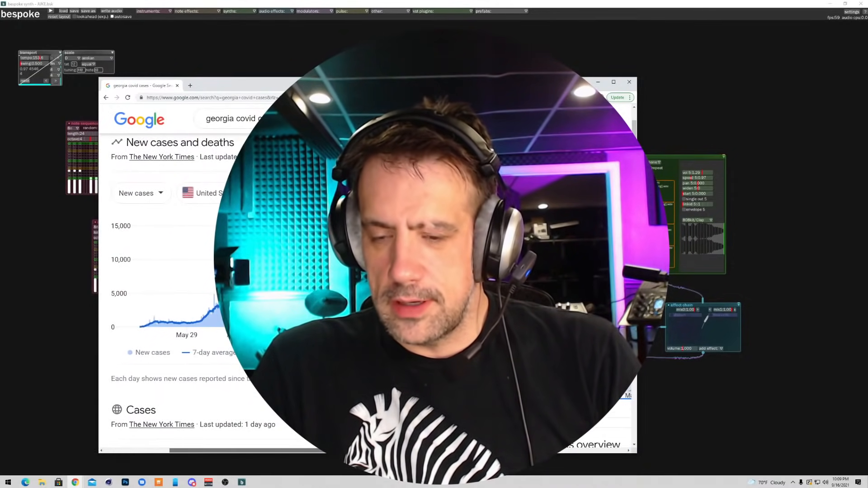
{"action": "key", "text": "ctrl+plus"}
{"action": "key", "text": "ctrl+plus"}
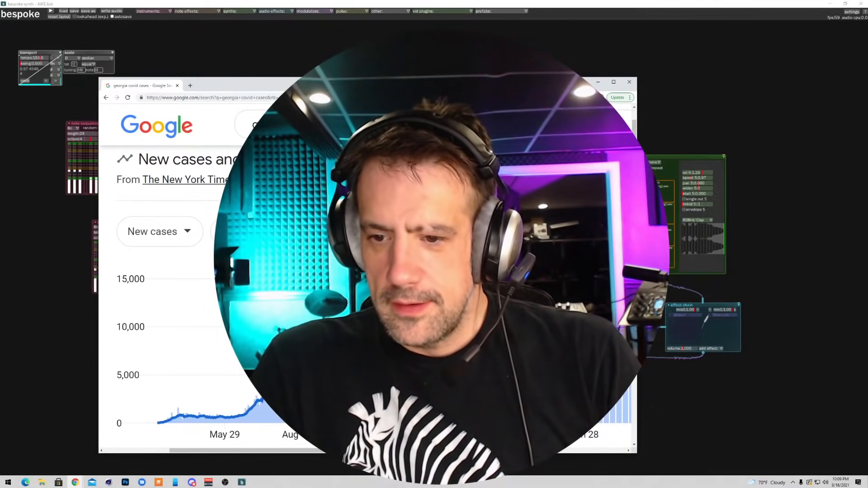
{"action": "left_click_drag", "start_coordinate": [375, 450], "coordinate": [455, 450]}
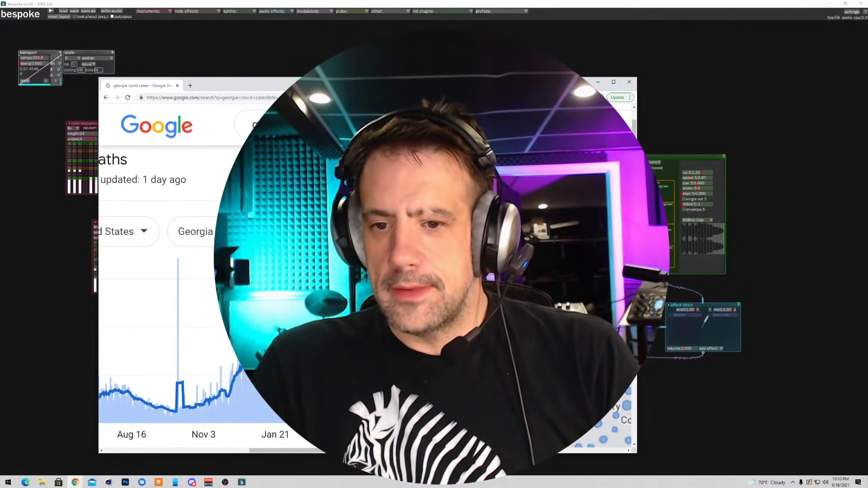
{"action": "key", "text": "ctrl+minus"}
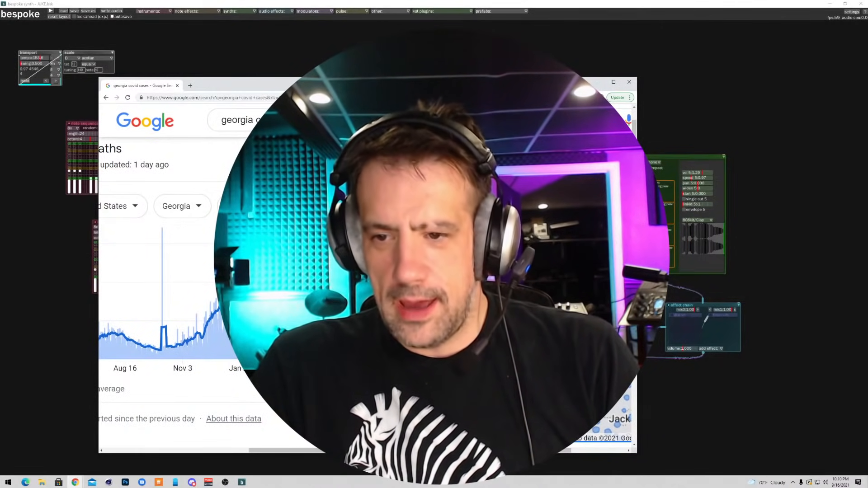
{"action": "key", "text": "ctrl+minus"}
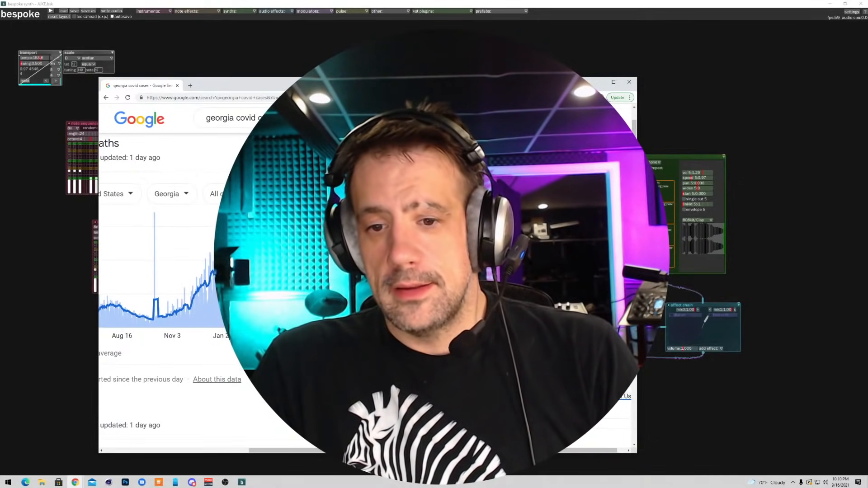
{"action": "key", "text": "ctrl+minus"}
{"action": "key", "text": "ctrl+plus"}
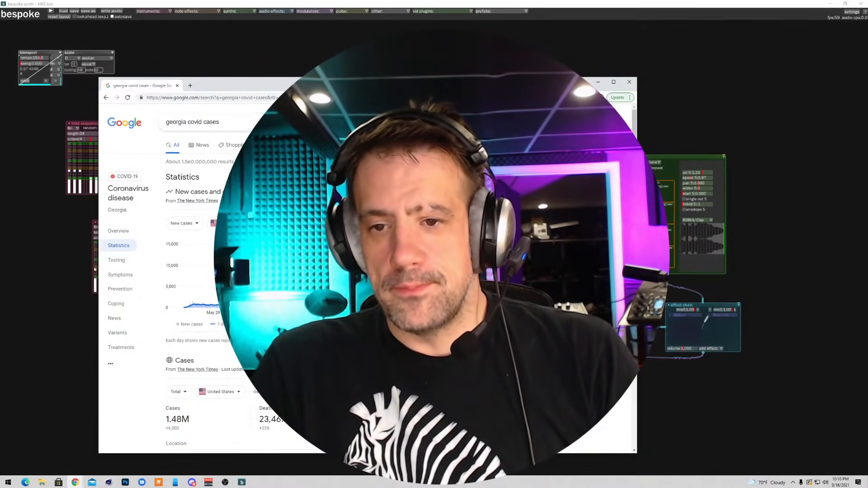
{"action": "key", "text": "ctrl+minus"}
{"action": "key", "text": "ctrl+minus"}
{"action": "key", "text": "ctrl+minus"}
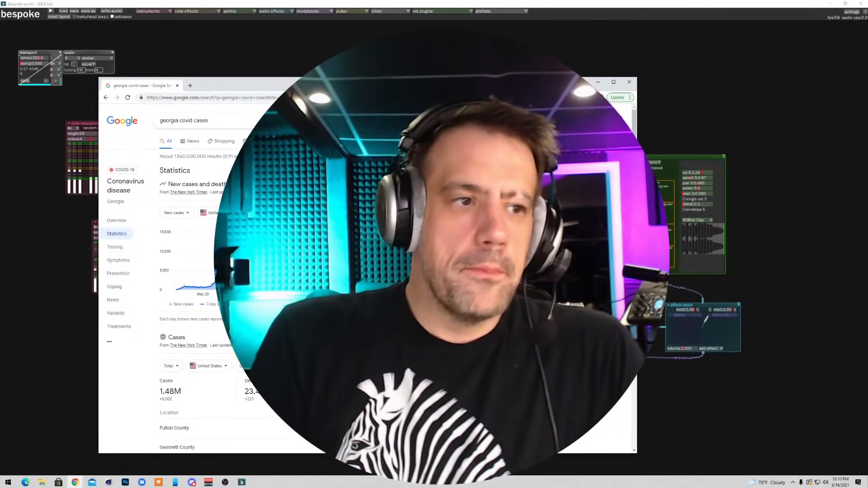
- Reposition the browser window and examine Georgia's new-cases chart, looking through the list of states without choosing another
{"action": "key", "text": "alt+Tab"}
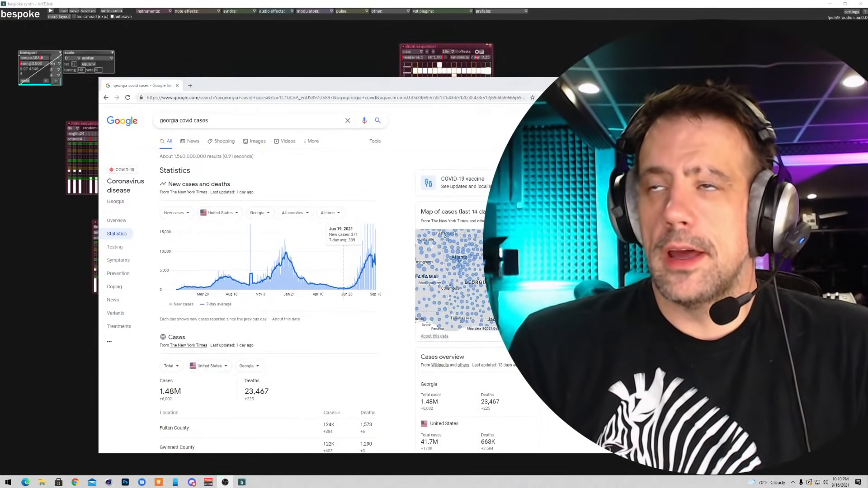
{"action": "left_click_drag", "start_coordinate": [312, 84], "coordinate": [265, 68]}
{"action": "scroll", "coordinate": [350, 224], "scroll_direction": "up", "scroll_amount": 3}
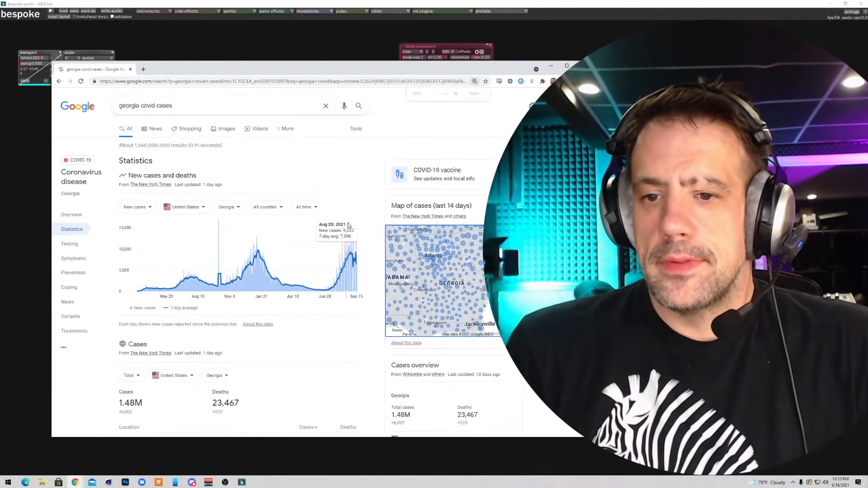
{"action": "scroll", "coordinate": [454, 281], "scroll_direction": "down", "scroll_amount": 2}
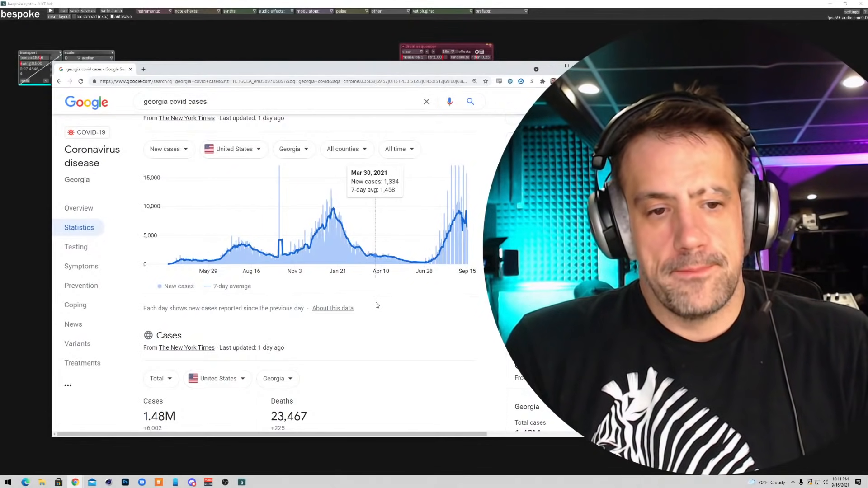
{"action": "left_click", "coordinate": [300, 153]}
{"action": "scroll", "coordinate": [320, 273], "scroll_direction": "down", "scroll_amount": 10}
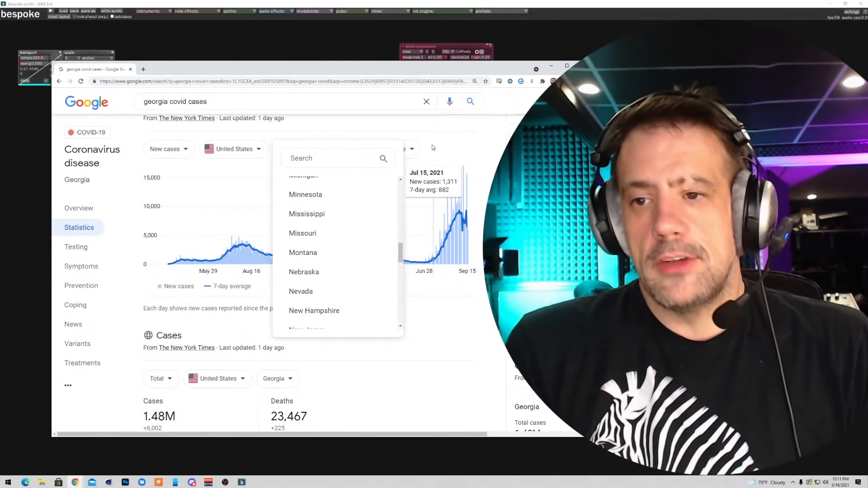
{"action": "left_click", "coordinate": [442, 201]}
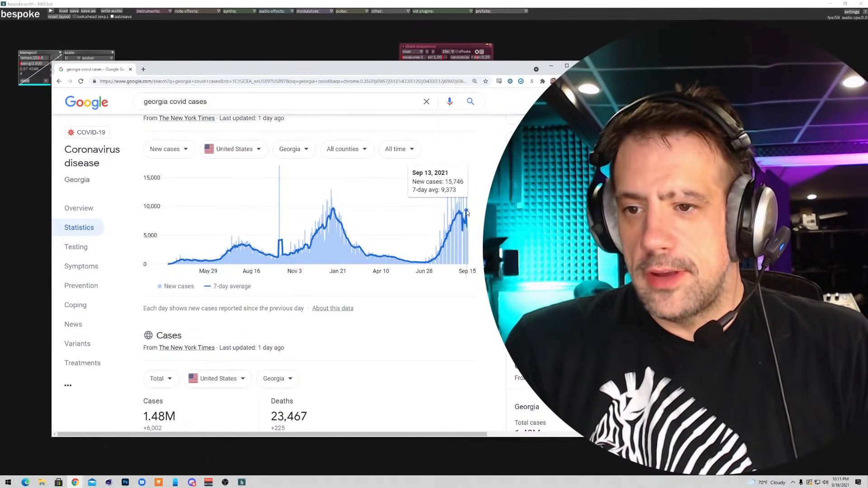
- Change the new-cases chart's state to Minnesota and examine its recent trend
{"action": "left_click", "coordinate": [292, 153]}
{"action": "scroll", "coordinate": [315, 257], "scroll_direction": "down", "scroll_amount": 9}
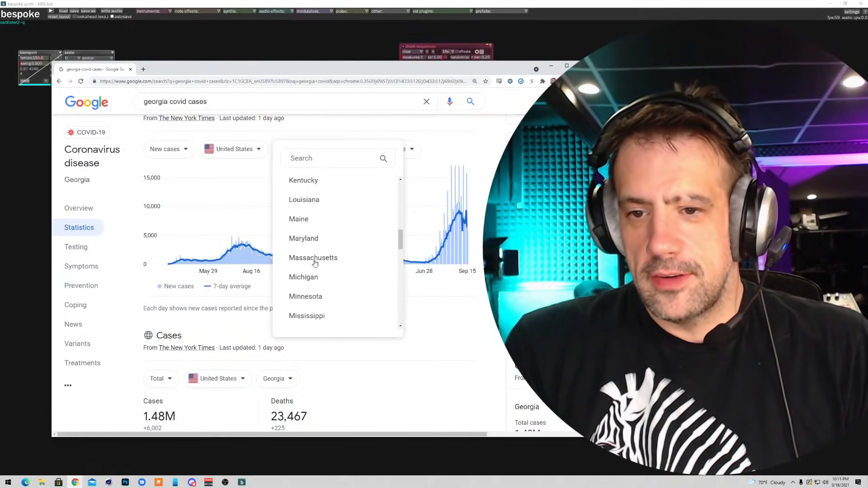
{"action": "left_click", "coordinate": [315, 298]}
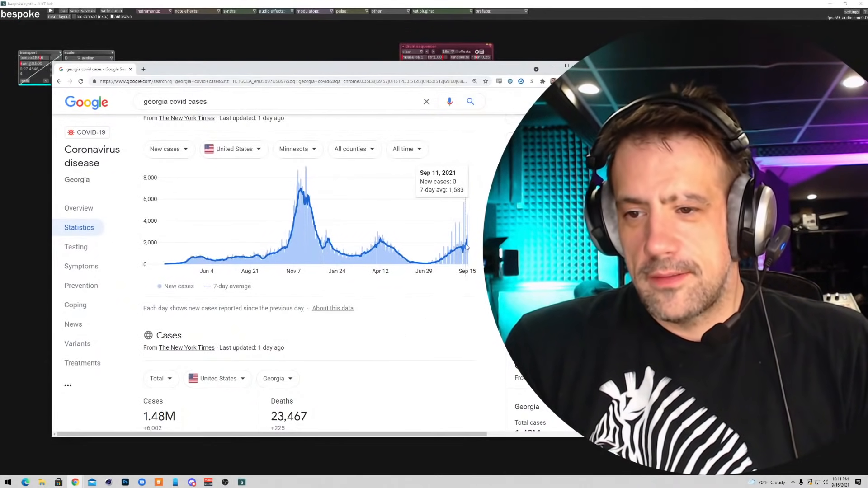
{"action": "scroll", "coordinate": [467, 244], "scroll_direction": "up", "scroll_amount": 2}
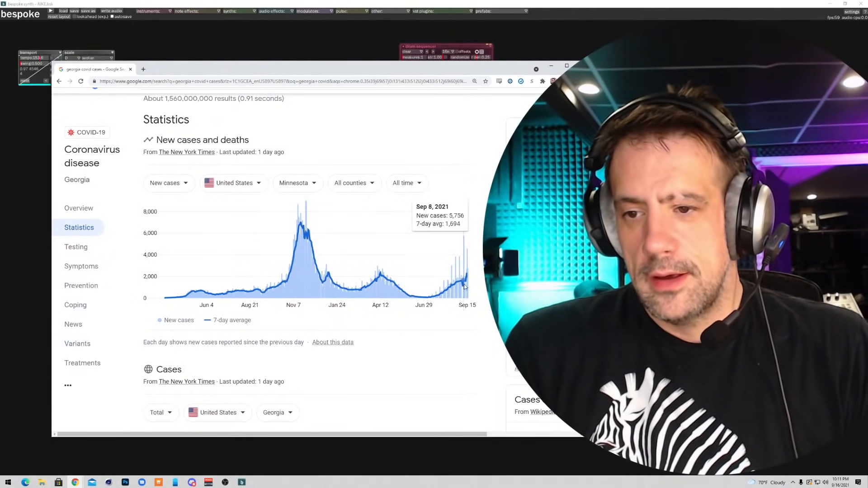
{"action": "scroll", "coordinate": [397, 327], "scroll_direction": "up", "scroll_amount": 2}
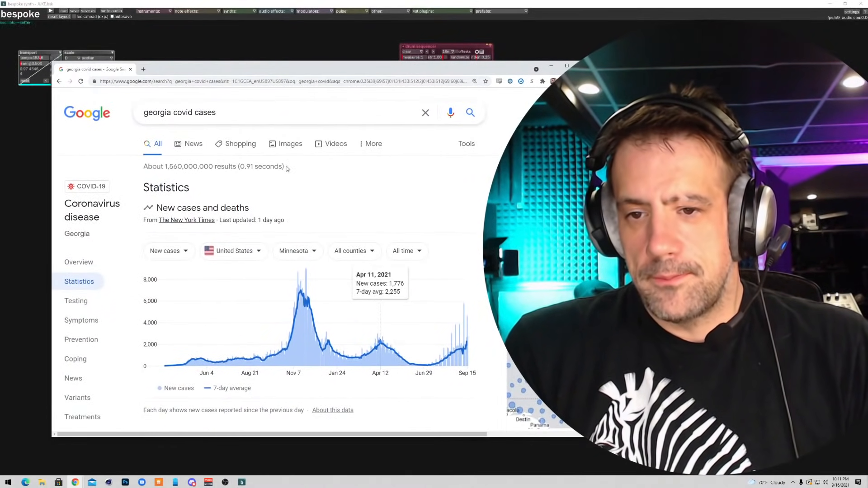
- Change the new-cases chart's state to Wisconsin and examine its latest daily cases
{"action": "left_click", "coordinate": [296, 251]}
{"action": "scroll", "coordinate": [329, 318], "scroll_direction": "down", "scroll_amount": 10}
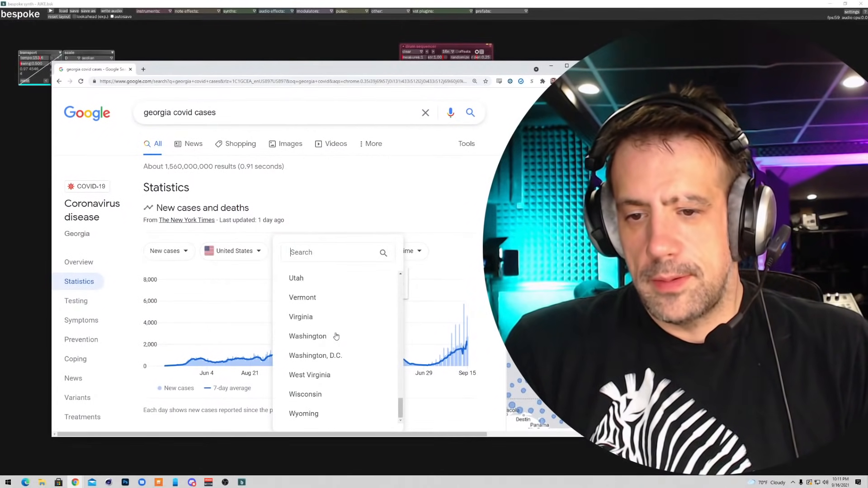
{"action": "left_click", "coordinate": [311, 394]}
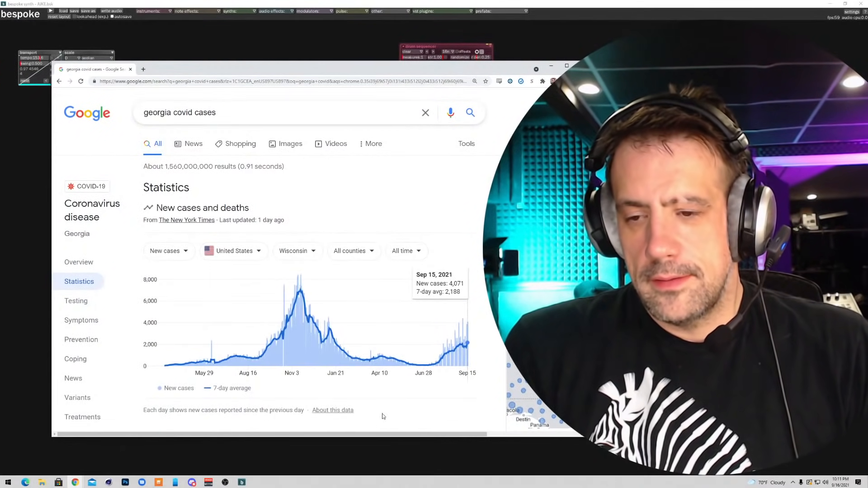
- Change the new-cases chart's state to Illinois and examine its trend
{"action": "left_click", "coordinate": [301, 252]}
{"action": "scroll", "coordinate": [332, 384], "scroll_direction": "down", "scroll_amount": 10}
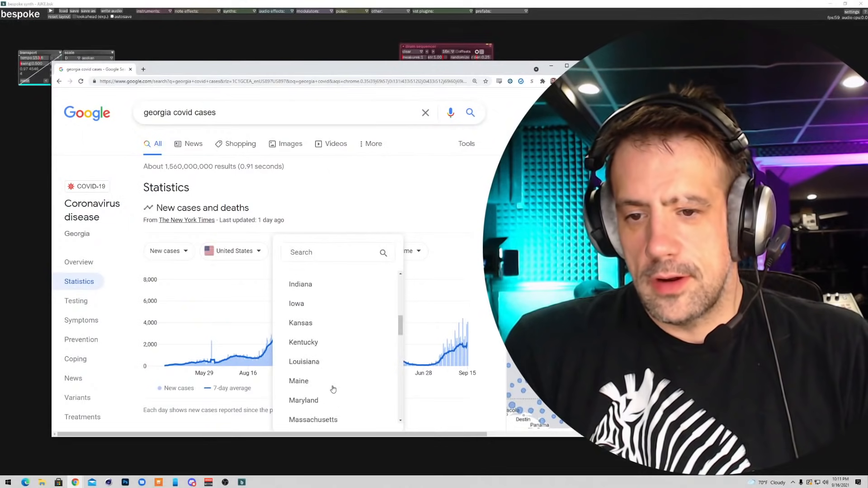
{"action": "scroll", "coordinate": [332, 386], "scroll_direction": "up", "scroll_amount": 3}
{"action": "scroll", "coordinate": [332, 385], "scroll_direction": "up", "scroll_amount": 3}
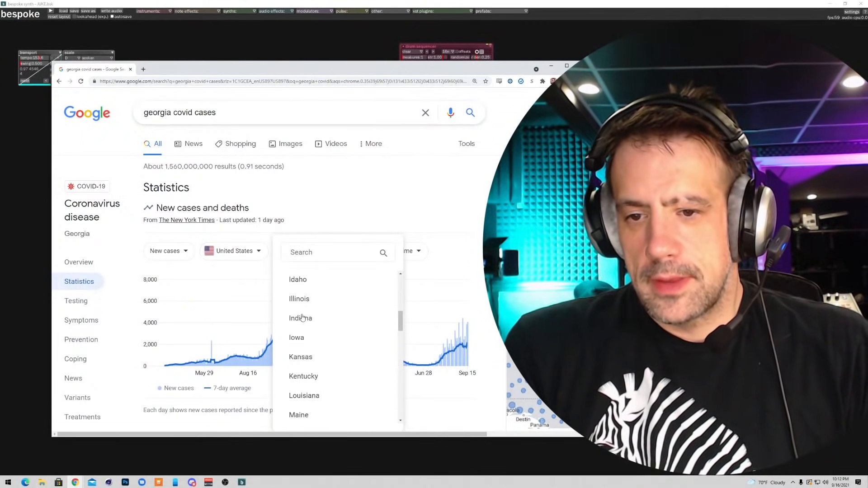
{"action": "left_click", "coordinate": [300, 300]}
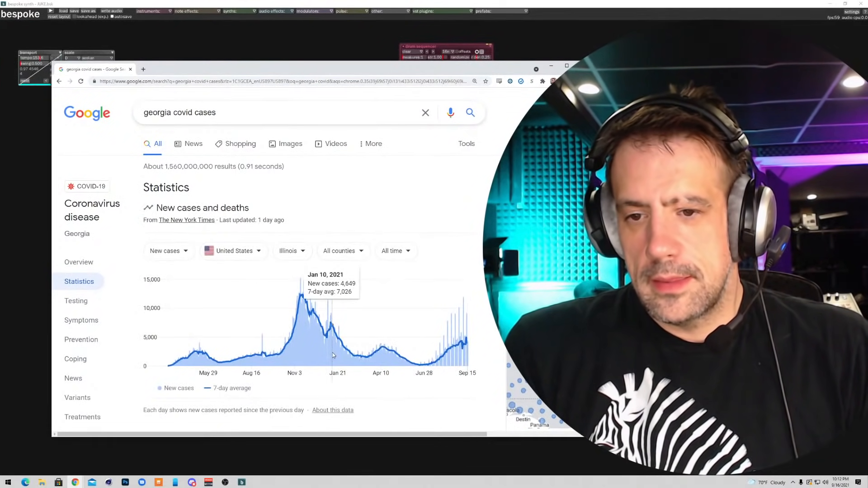
- Zoom the search results page out so the Illinois chart, case totals and Georgia map can be viewed together
{"action": "scroll", "coordinate": [332, 355], "scroll_direction": "down", "scroll_amount": 4}
{"action": "key", "text": "ctrl+minus"}
{"action": "key", "text": "ctrl+minus"}
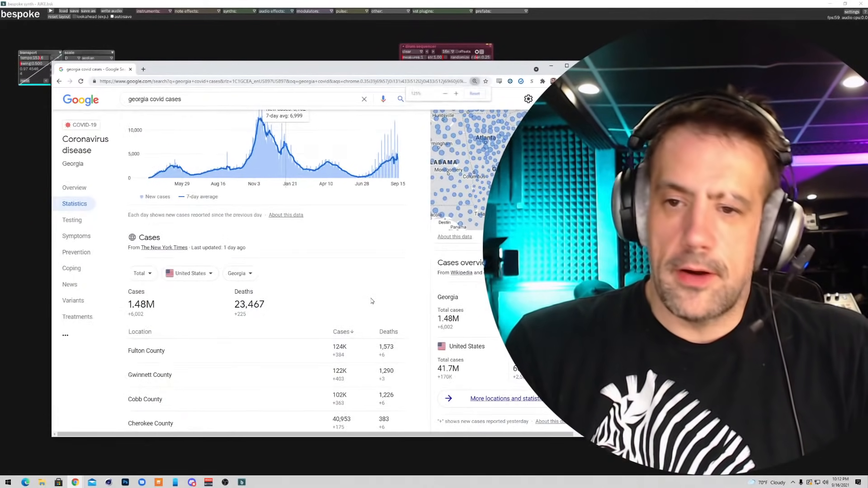
{"action": "scroll", "coordinate": [333, 168], "scroll_direction": "up", "scroll_amount": 3}
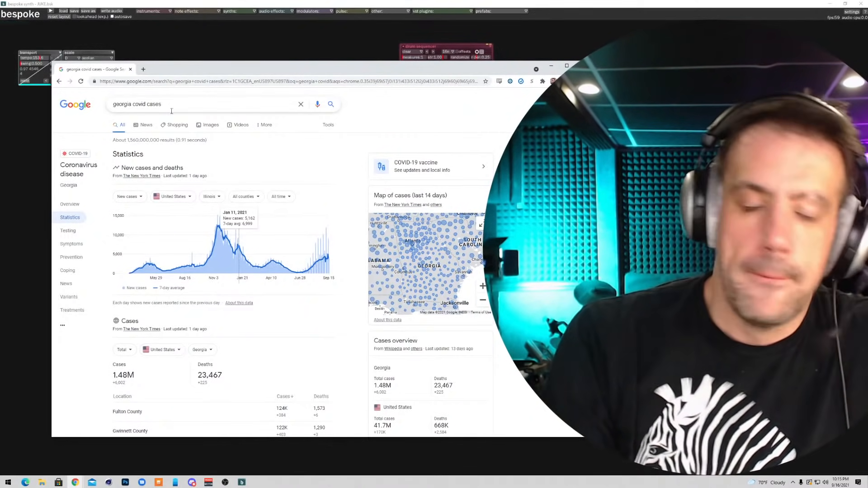
- Move the browser window out of the way and switch back to the Bespoke patch
{"action": "left_click", "coordinate": [23, 351]}
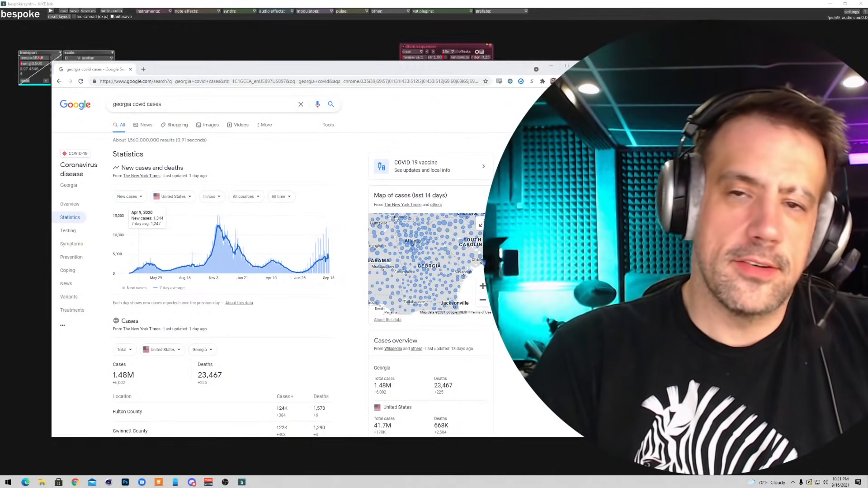
{"action": "left_click_drag", "start_coordinate": [234, 72], "coordinate": [633, 355]}
{"action": "left_click", "coordinate": [272, 316]}
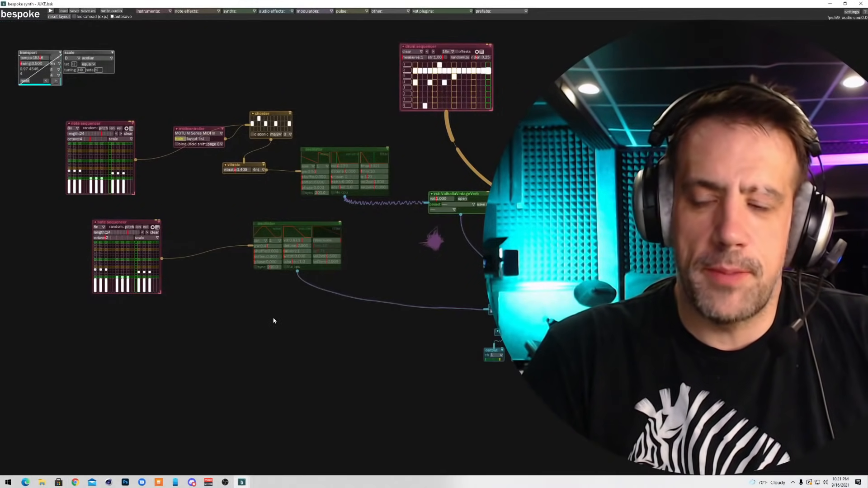
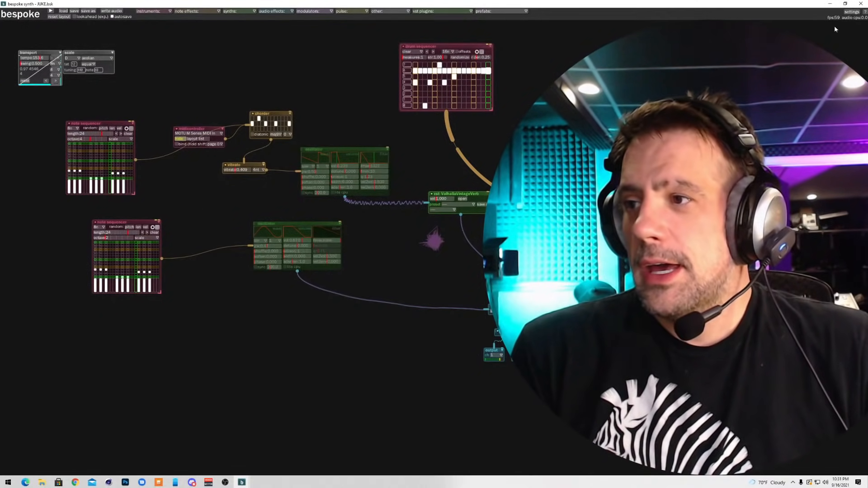
{"action": "left_click", "coordinate": [864, 12]}
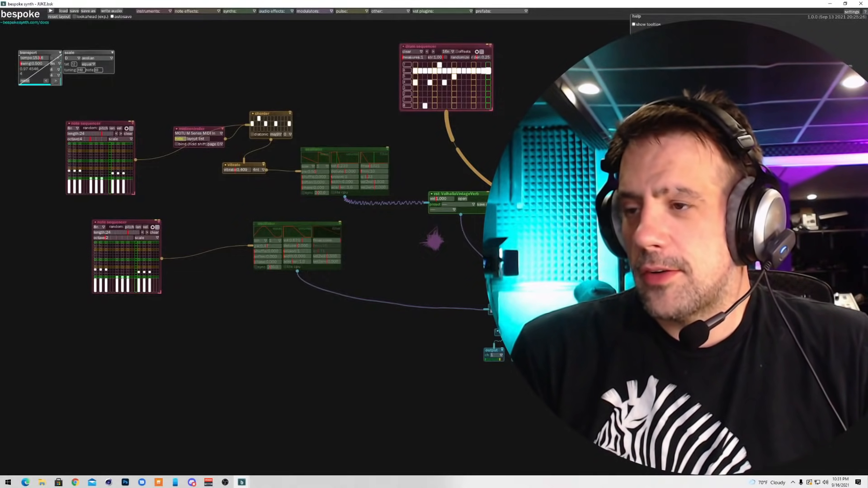
{"action": "left_click", "coordinate": [727, 43]}
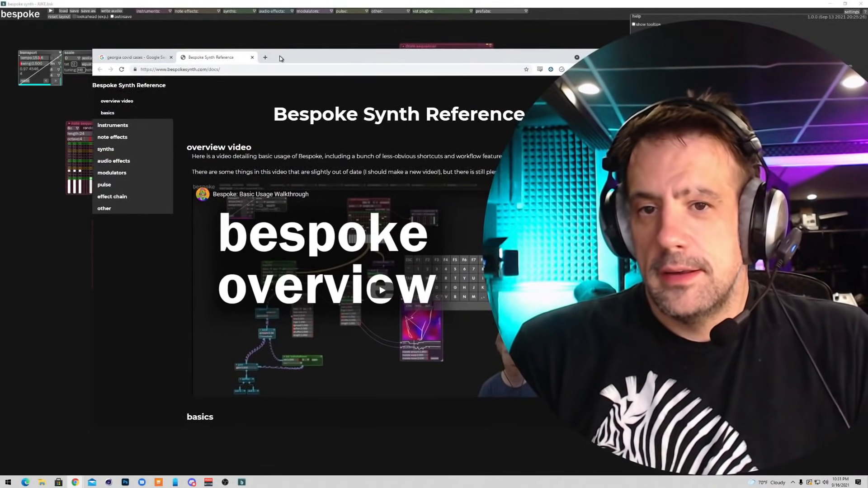
{"action": "left_click", "coordinate": [185, 65]}
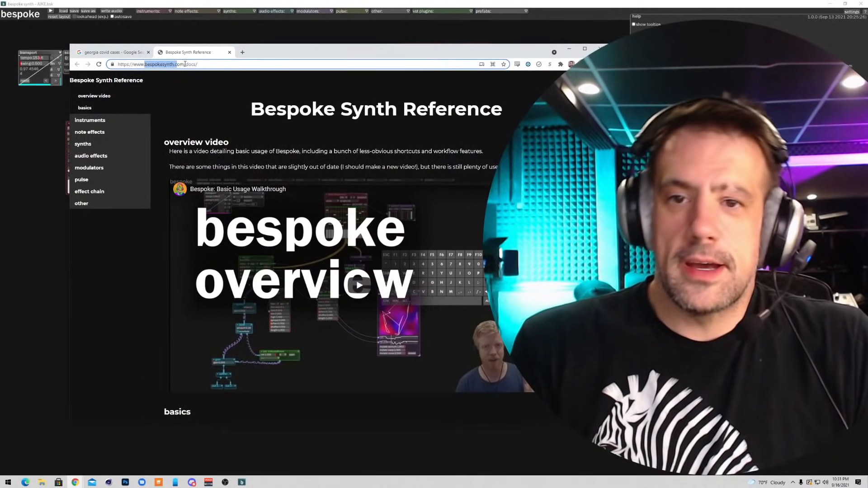
{"action": "left_click_drag", "start_coordinate": [194, 64], "coordinate": [217, 66]}
{"action": "key", "text": "BackSpace"}
{"action": "key", "text": "Return"}
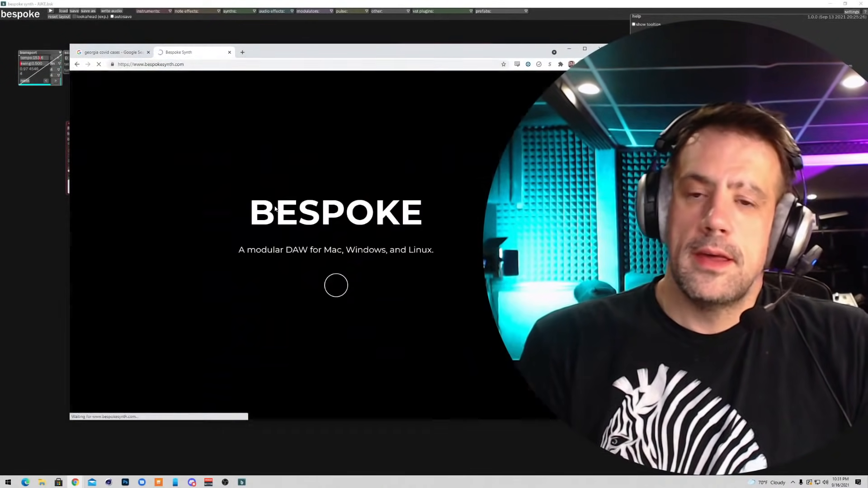
- Examine the pricing tiers, download options and community links on the Bespoke home page
{"action": "scroll", "coordinate": [442, 266], "scroll_direction": "down", "scroll_amount": 10}
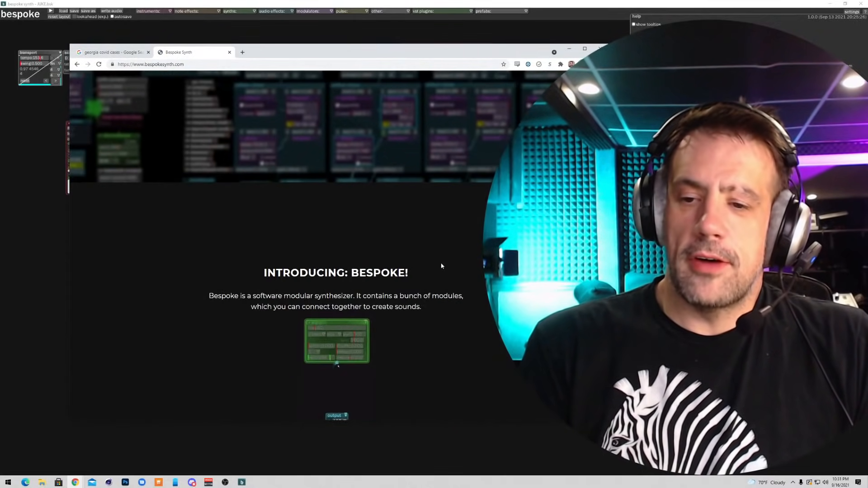
{"action": "scroll", "coordinate": [442, 262], "scroll_direction": "down", "scroll_amount": 10}
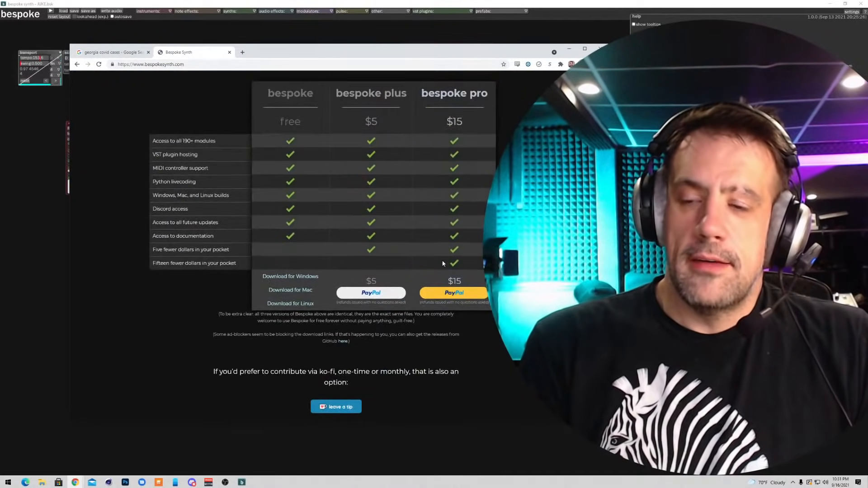
{"action": "scroll", "coordinate": [443, 264], "scroll_direction": "down", "scroll_amount": 2}
{"action": "scroll", "coordinate": [444, 264], "scroll_direction": "down", "scroll_amount": 5}
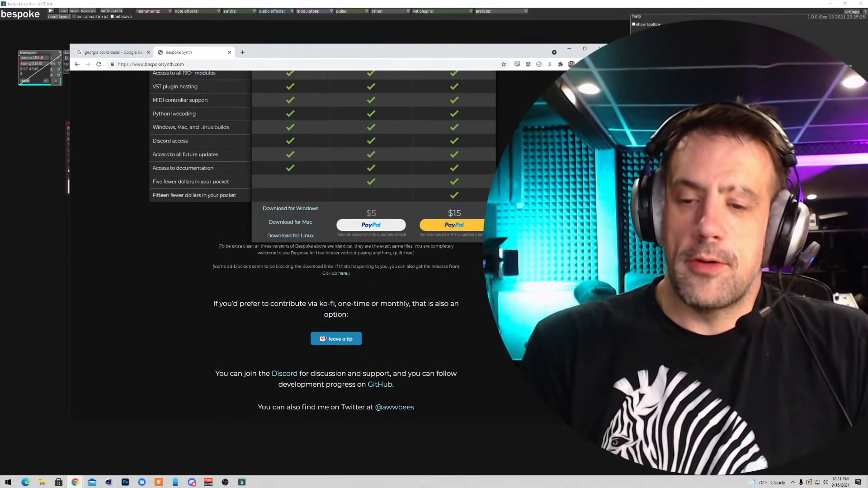
{"action": "scroll", "coordinate": [447, 270], "scroll_direction": "up", "scroll_amount": 5}
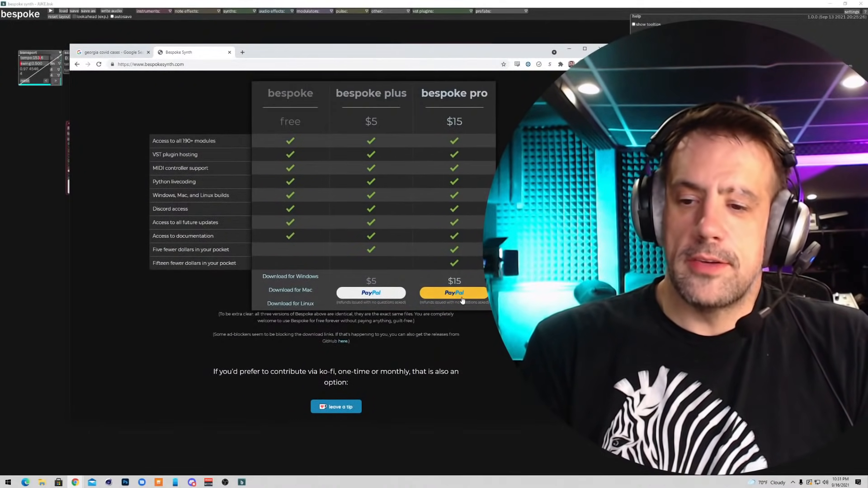
{"action": "scroll", "coordinate": [447, 274], "scroll_direction": "down", "scroll_amount": 3}
{"action": "scroll", "coordinate": [455, 280], "scroll_direction": "up", "scroll_amount": 5}
{"action": "scroll", "coordinate": [455, 282], "scroll_direction": "down", "scroll_amount": 10}
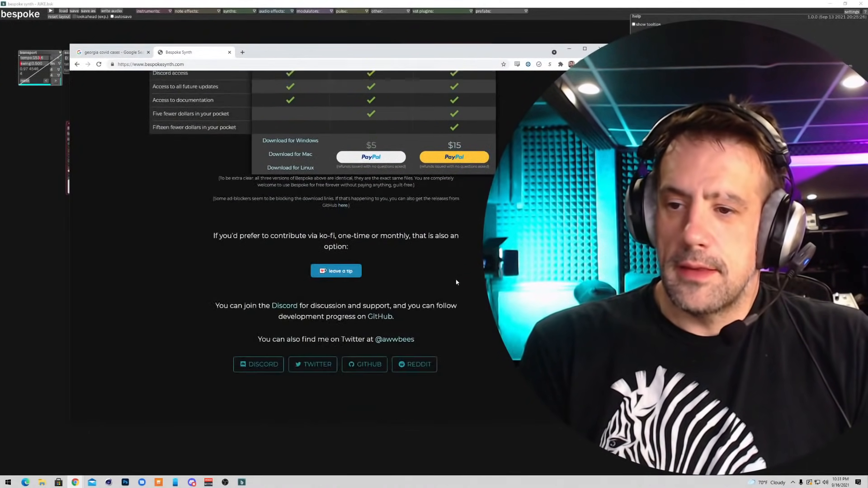
- Read the home page's introduction to Bespoke and return to the licensing notes and feature matrix
{"action": "scroll", "coordinate": [457, 281], "scroll_direction": "up", "scroll_amount": 15}
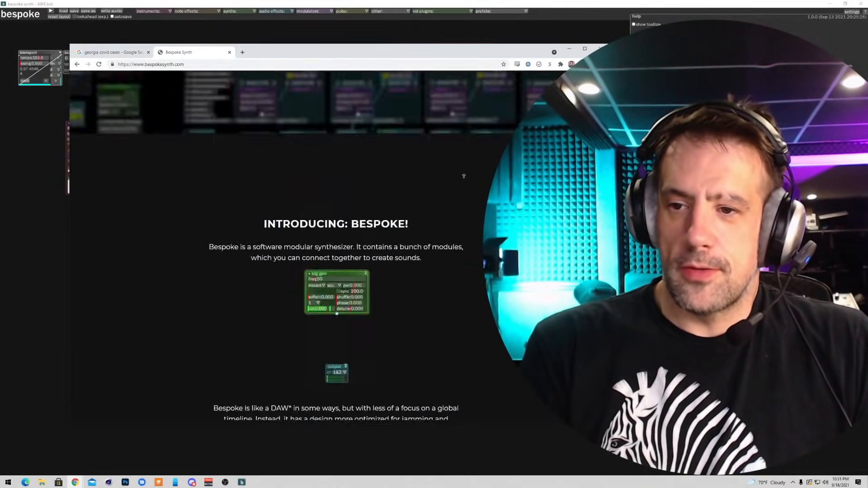
{"action": "scroll", "coordinate": [460, 243], "scroll_direction": "down", "scroll_amount": 8}
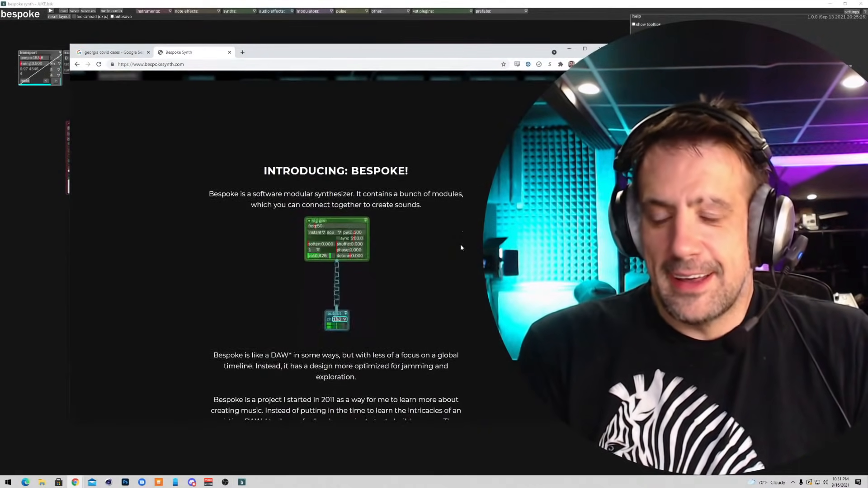
{"action": "scroll", "coordinate": [462, 252], "scroll_direction": "down", "scroll_amount": 7}
{"action": "scroll", "coordinate": [462, 253], "scroll_direction": "up", "scroll_amount": 2}
{"action": "scroll", "coordinate": [462, 254], "scroll_direction": "down", "scroll_amount": 2}
{"action": "scroll", "coordinate": [462, 256], "scroll_direction": "up", "scroll_amount": 1}
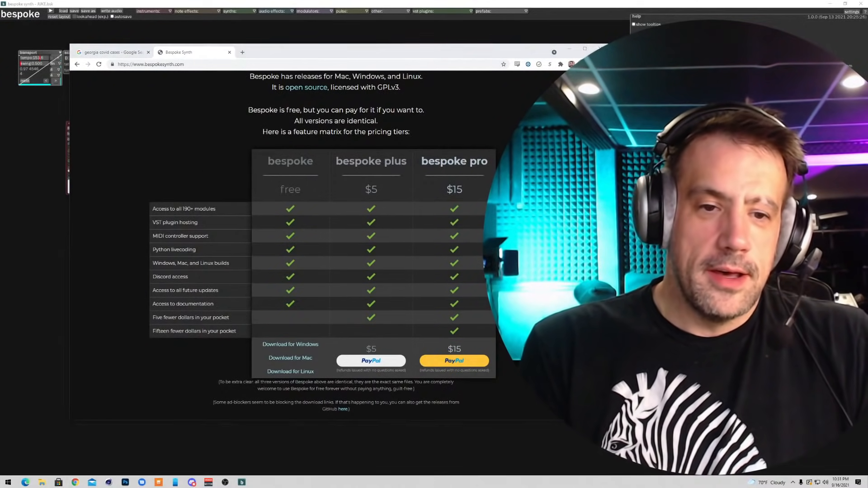
{"action": "left_click", "coordinate": [82, 177]}
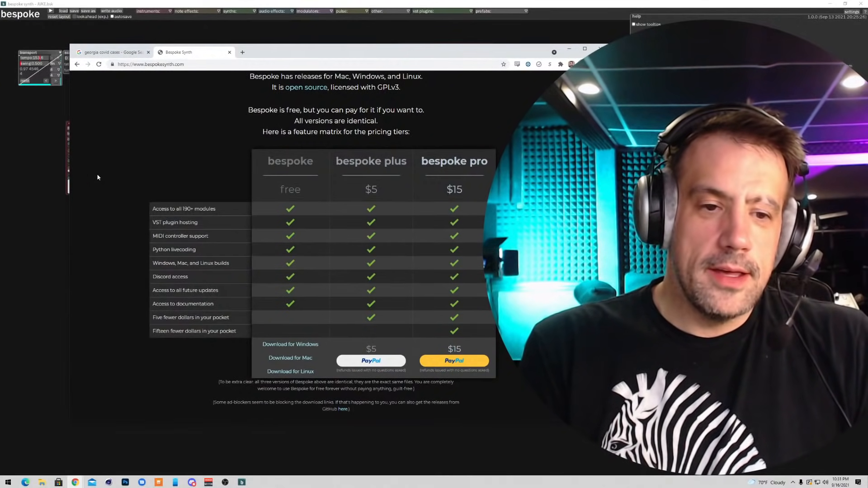